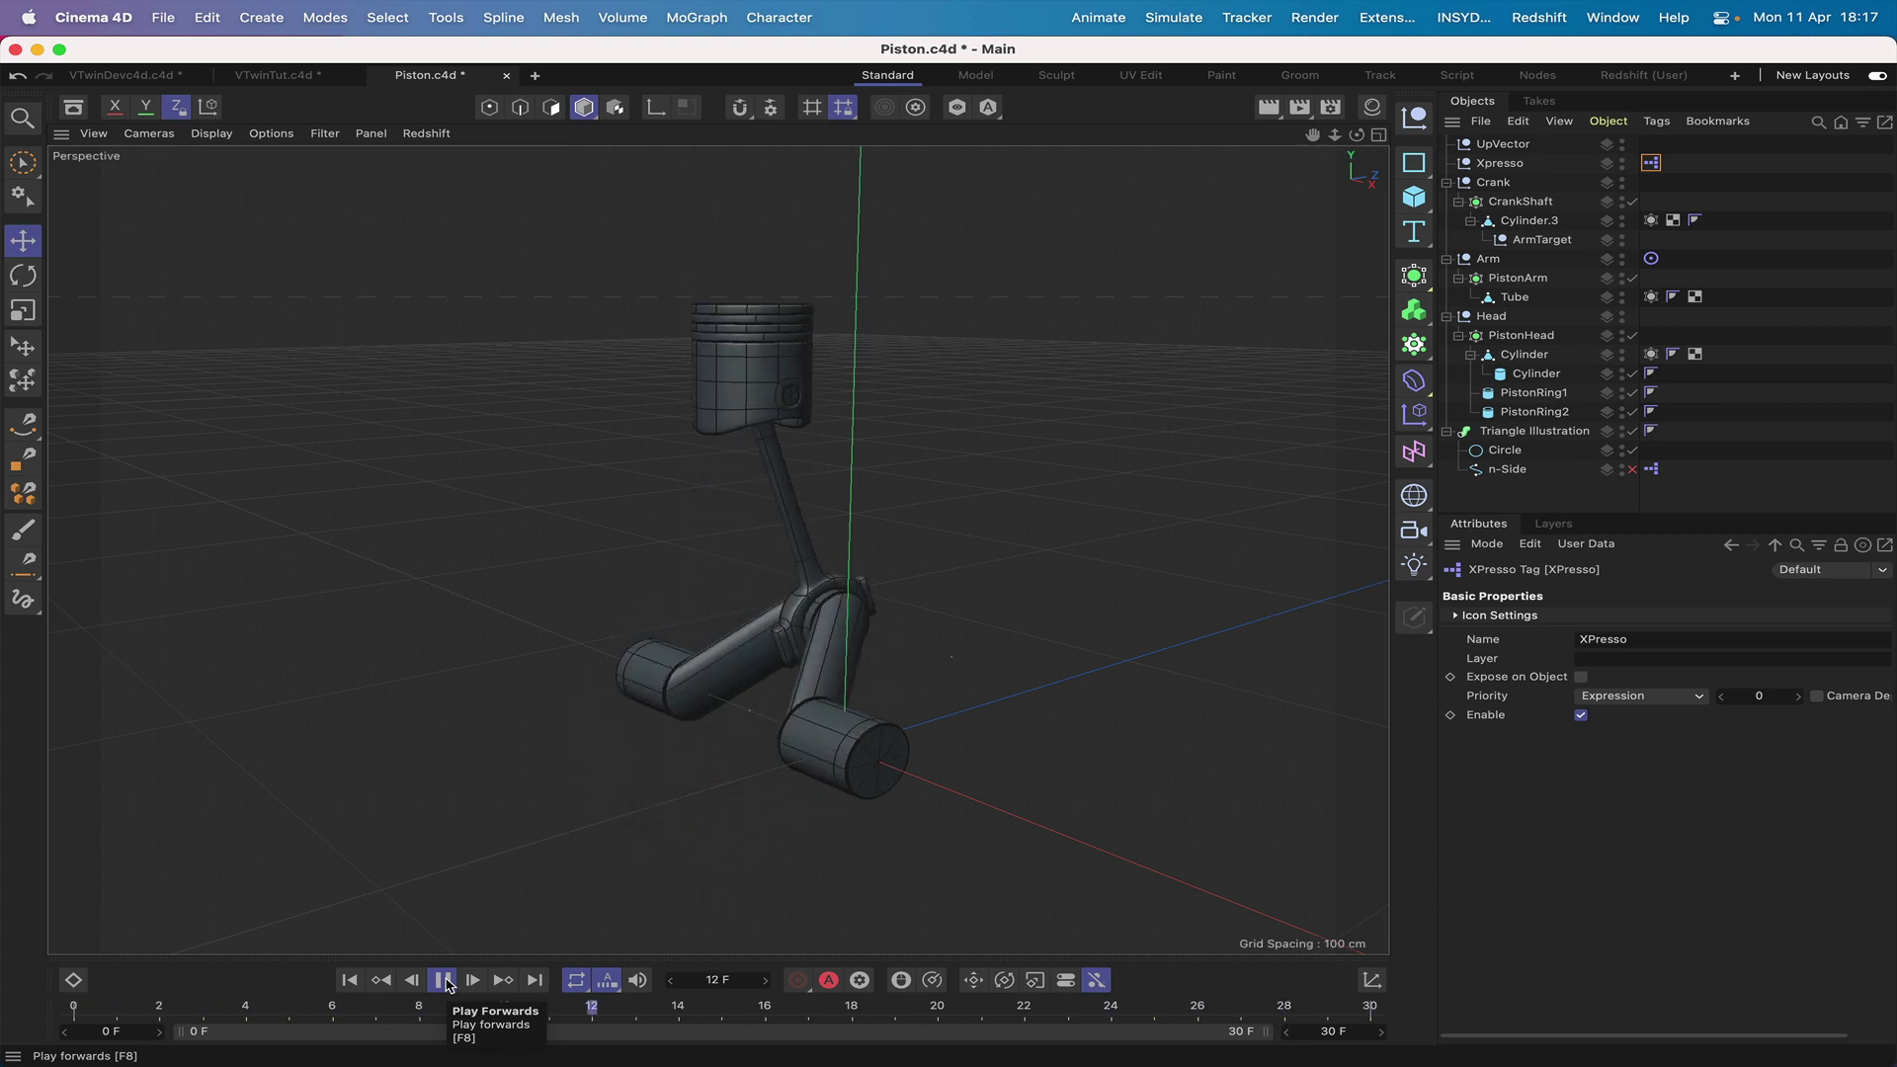
Stop the animation and open the Xpresso null's expression in an enlarged editor to examine its full node network.
click(448, 985)
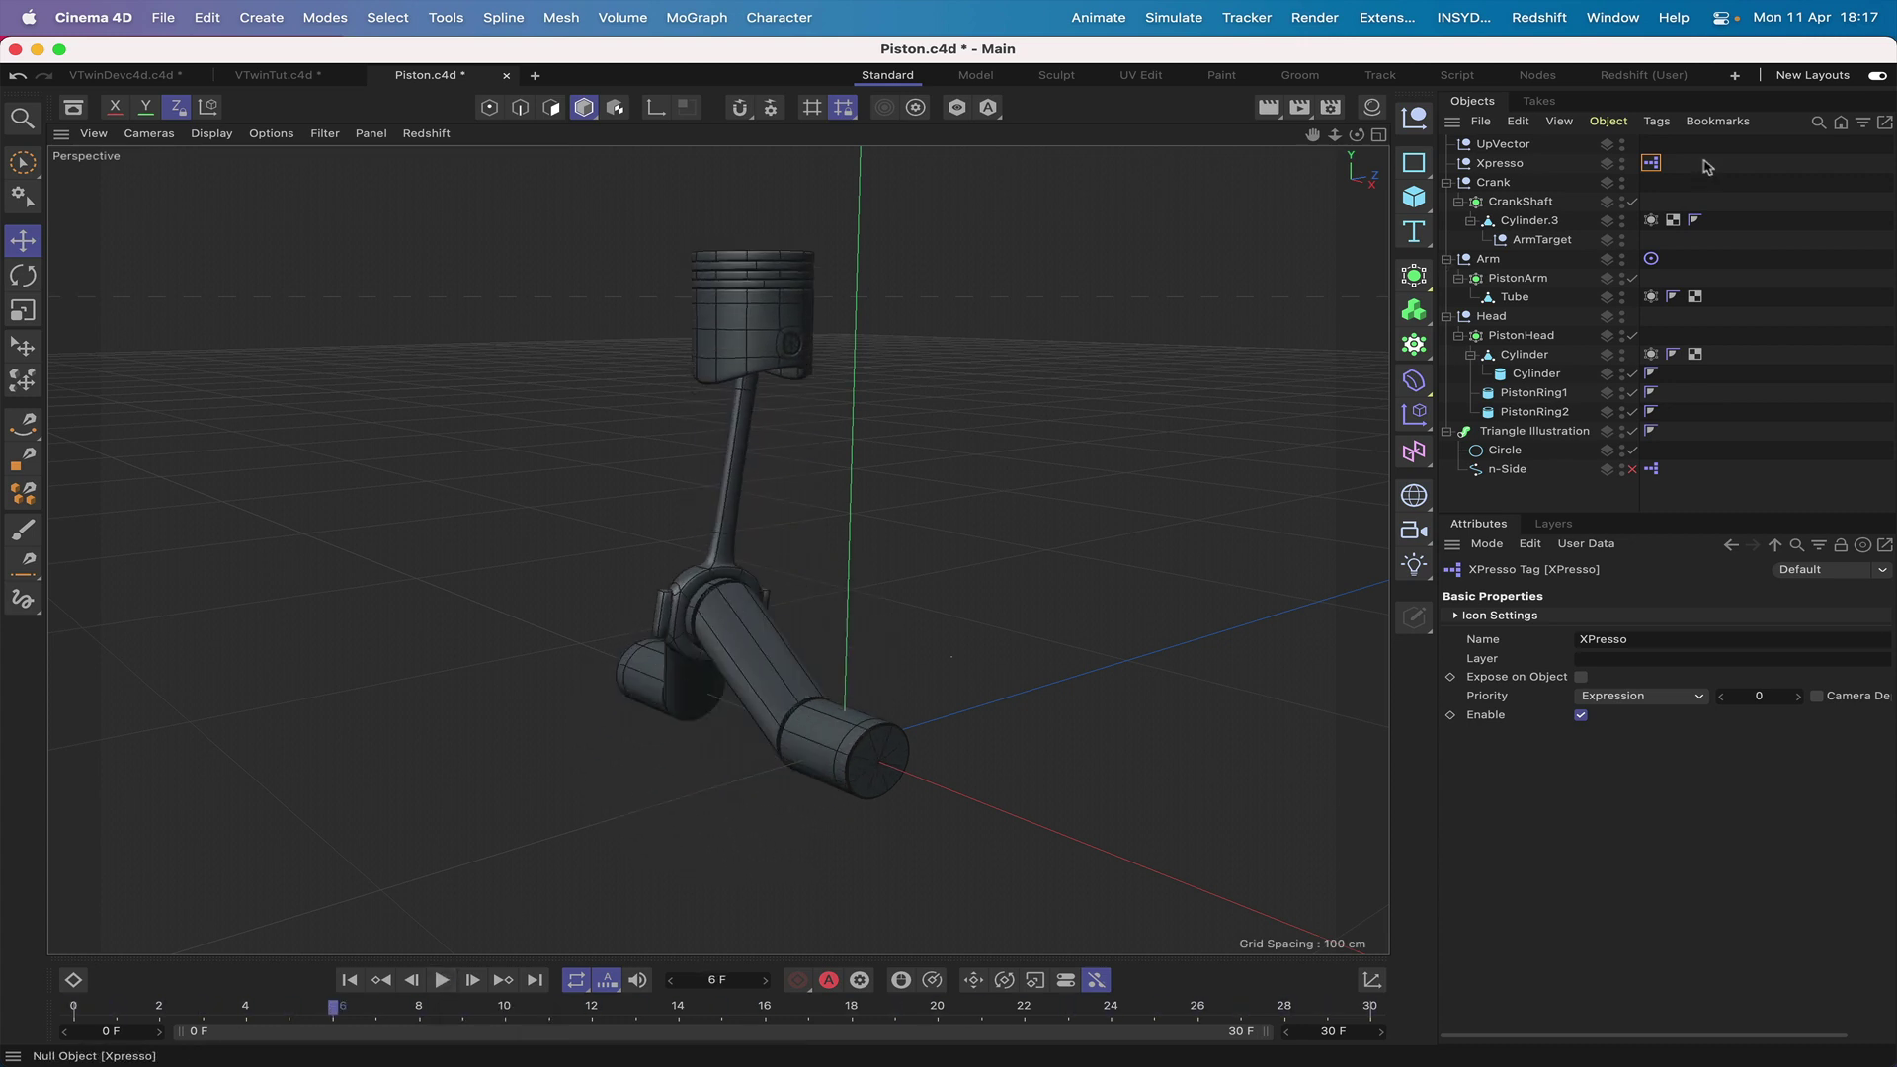
double_click(1652, 164)
drag(1531, 163, 628, 63)
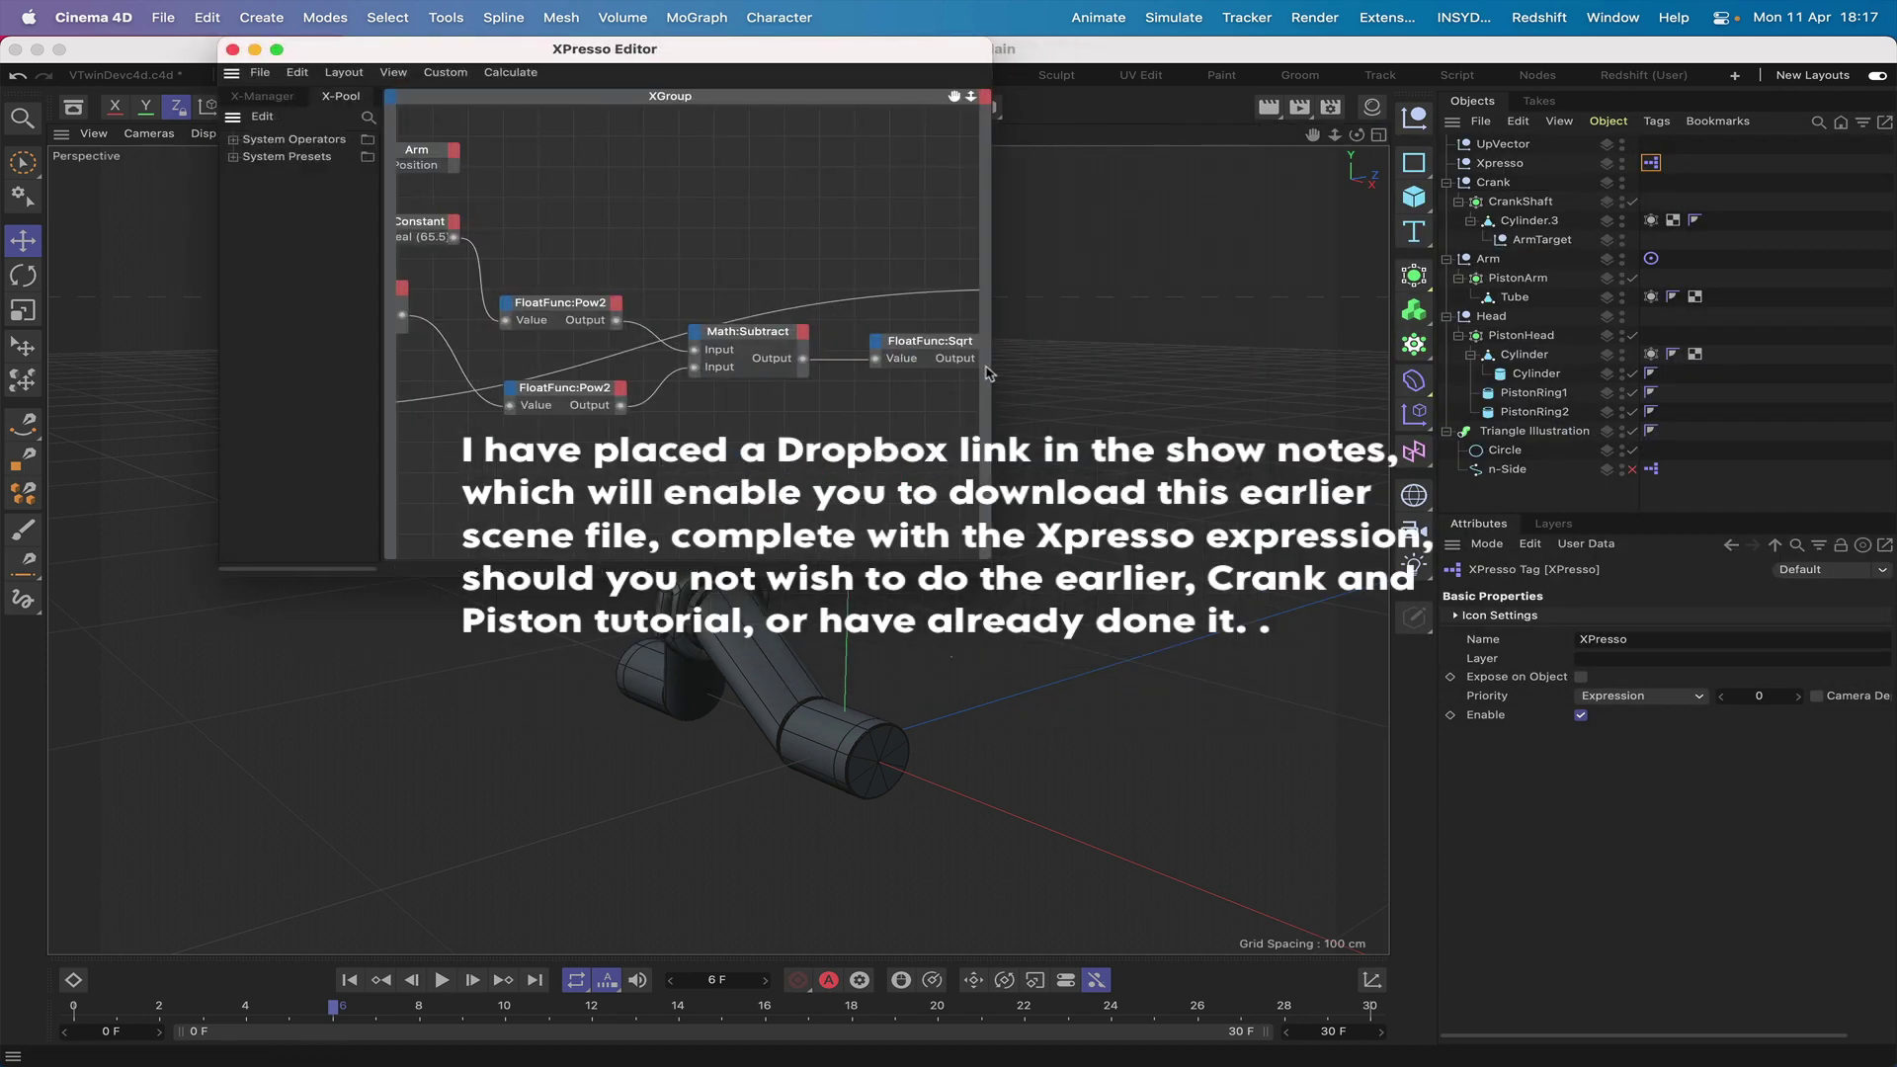
drag(991, 370, 1890, 301)
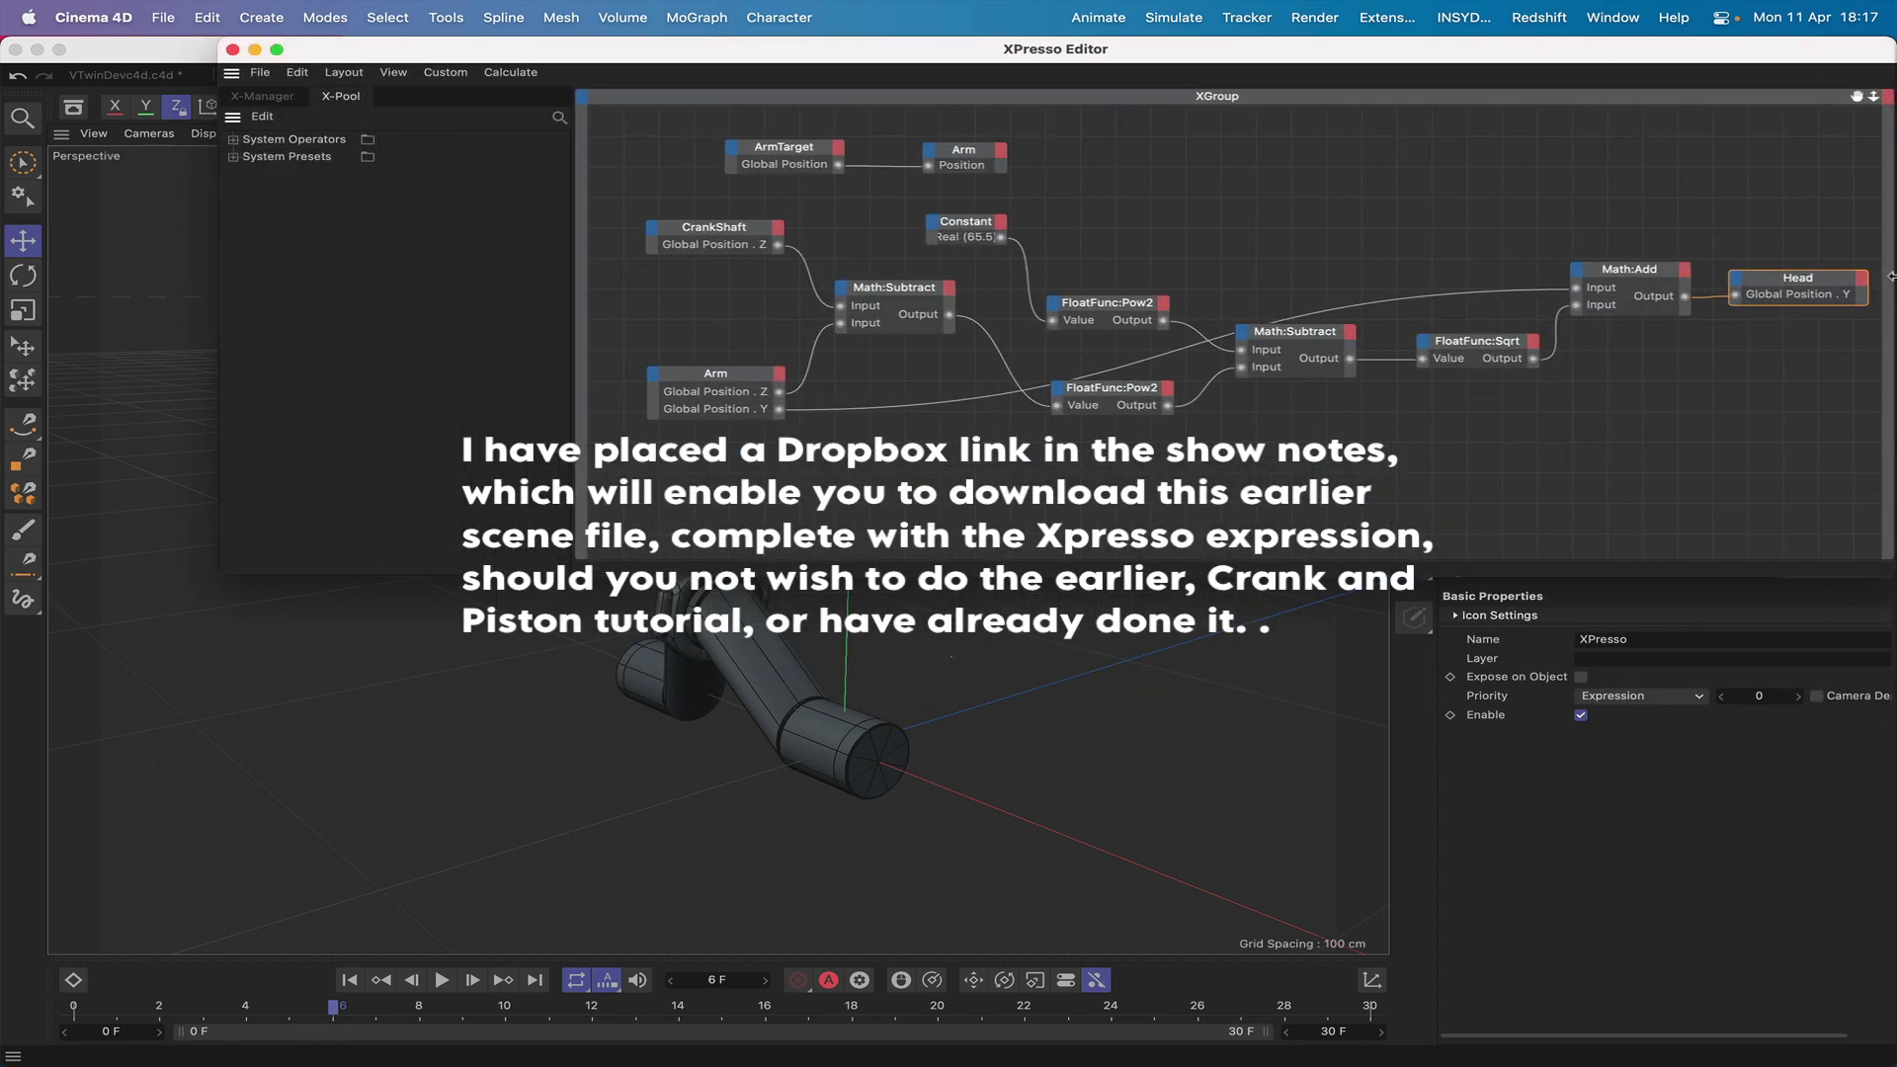
drag(1858, 97, 1841, 130)
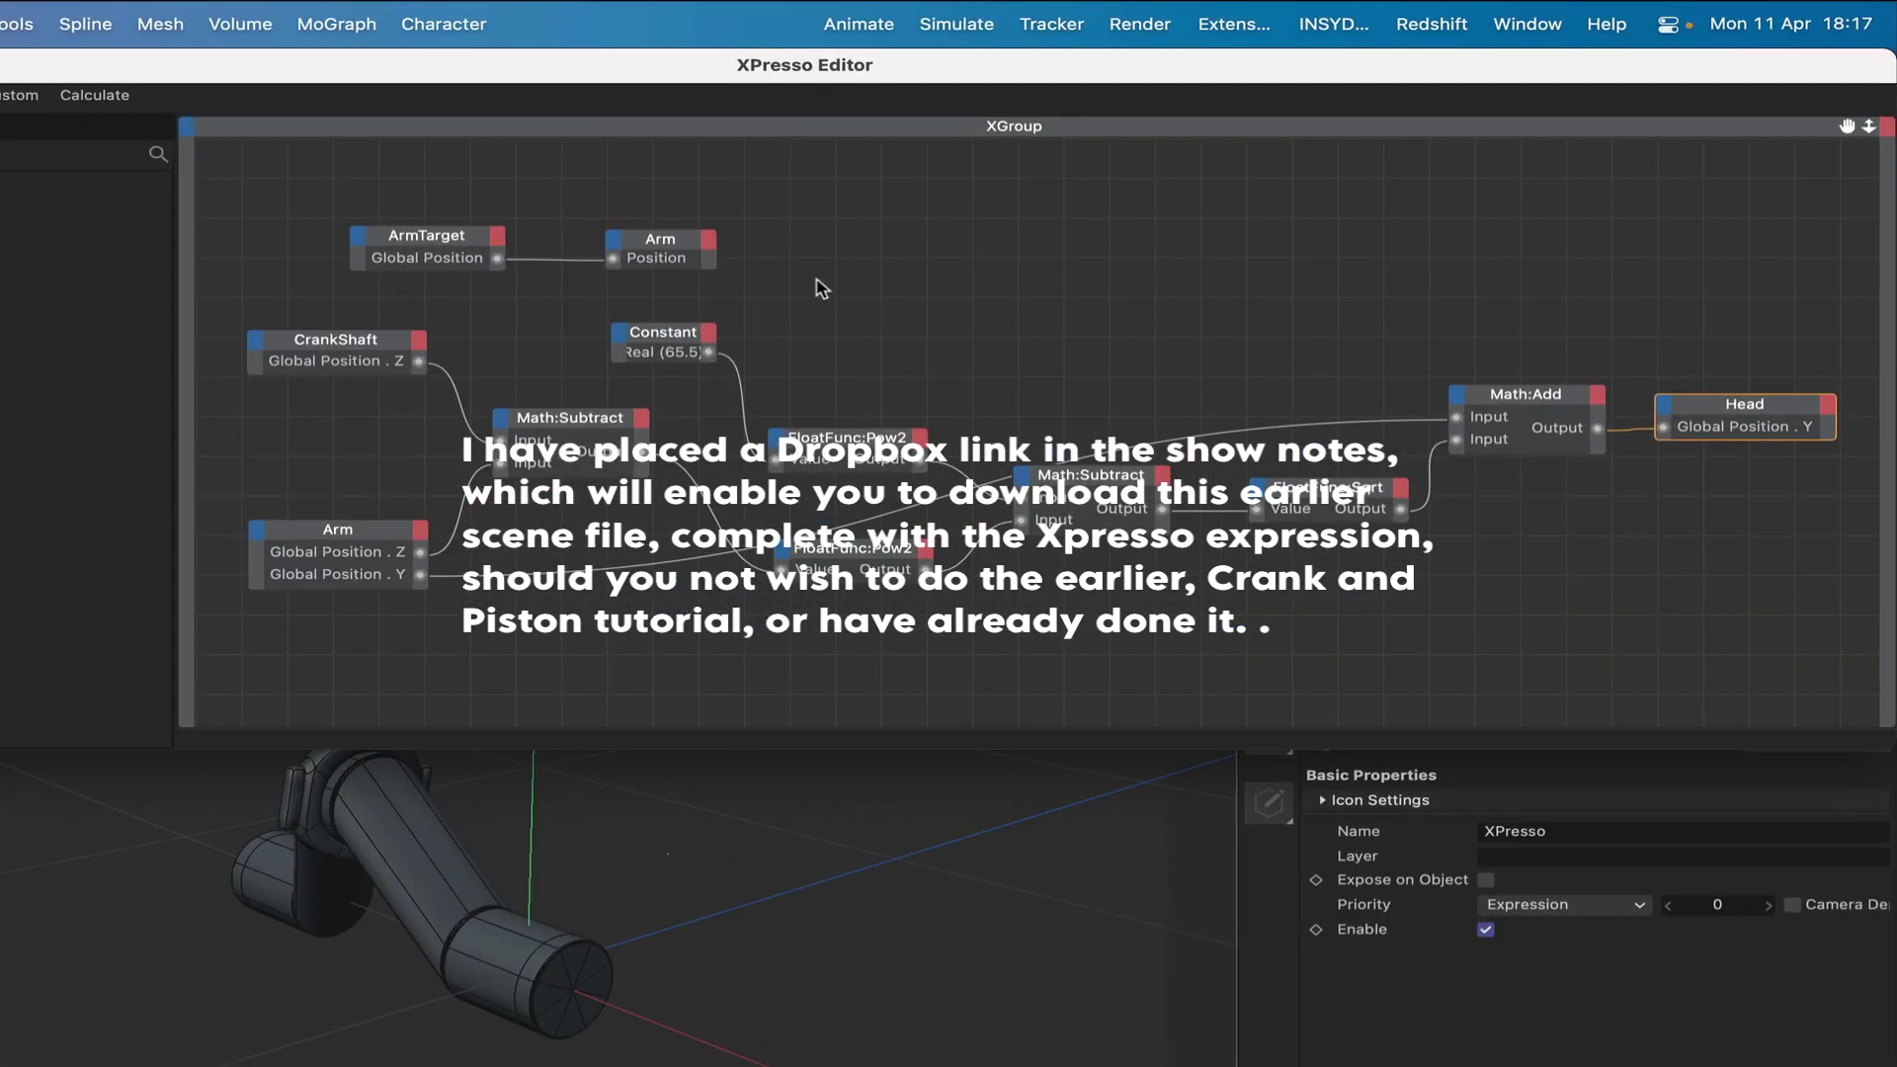
drag(798, 67, 635, 65)
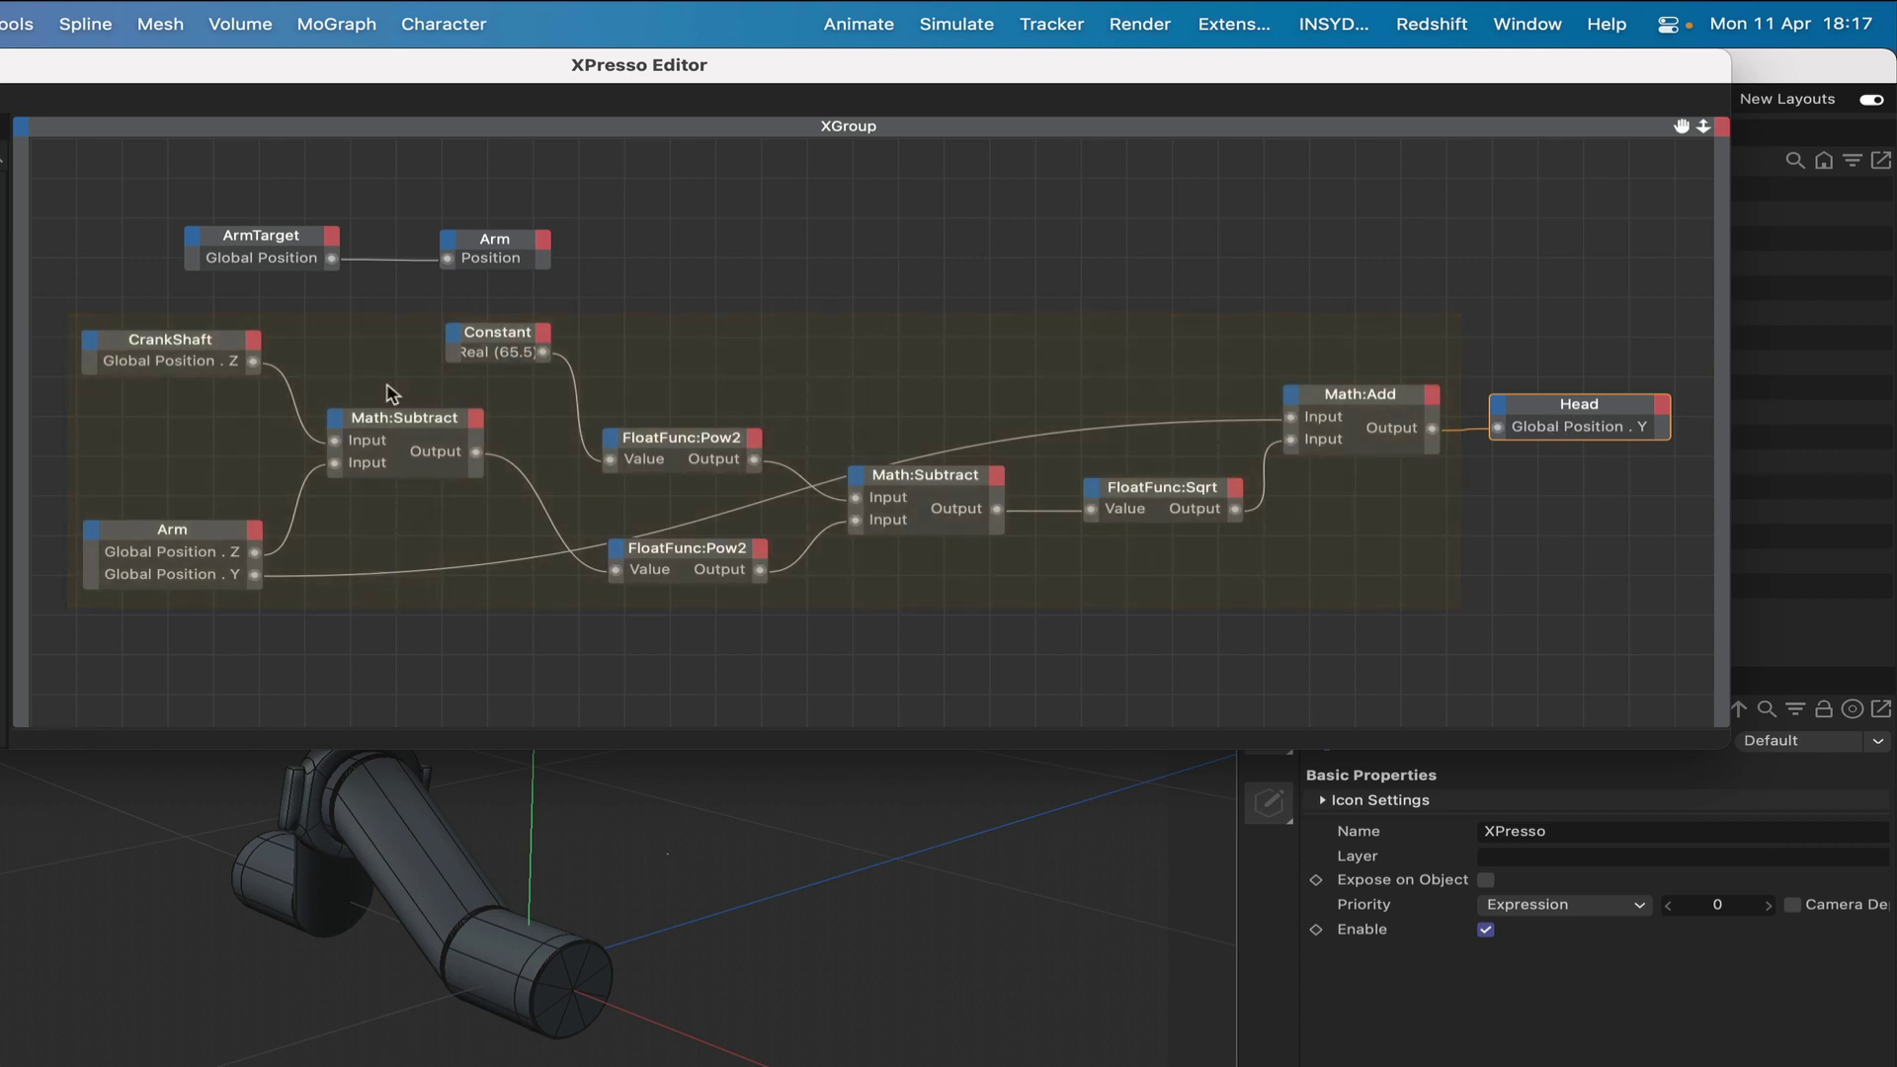
scroll(1198, 592, up, 1)
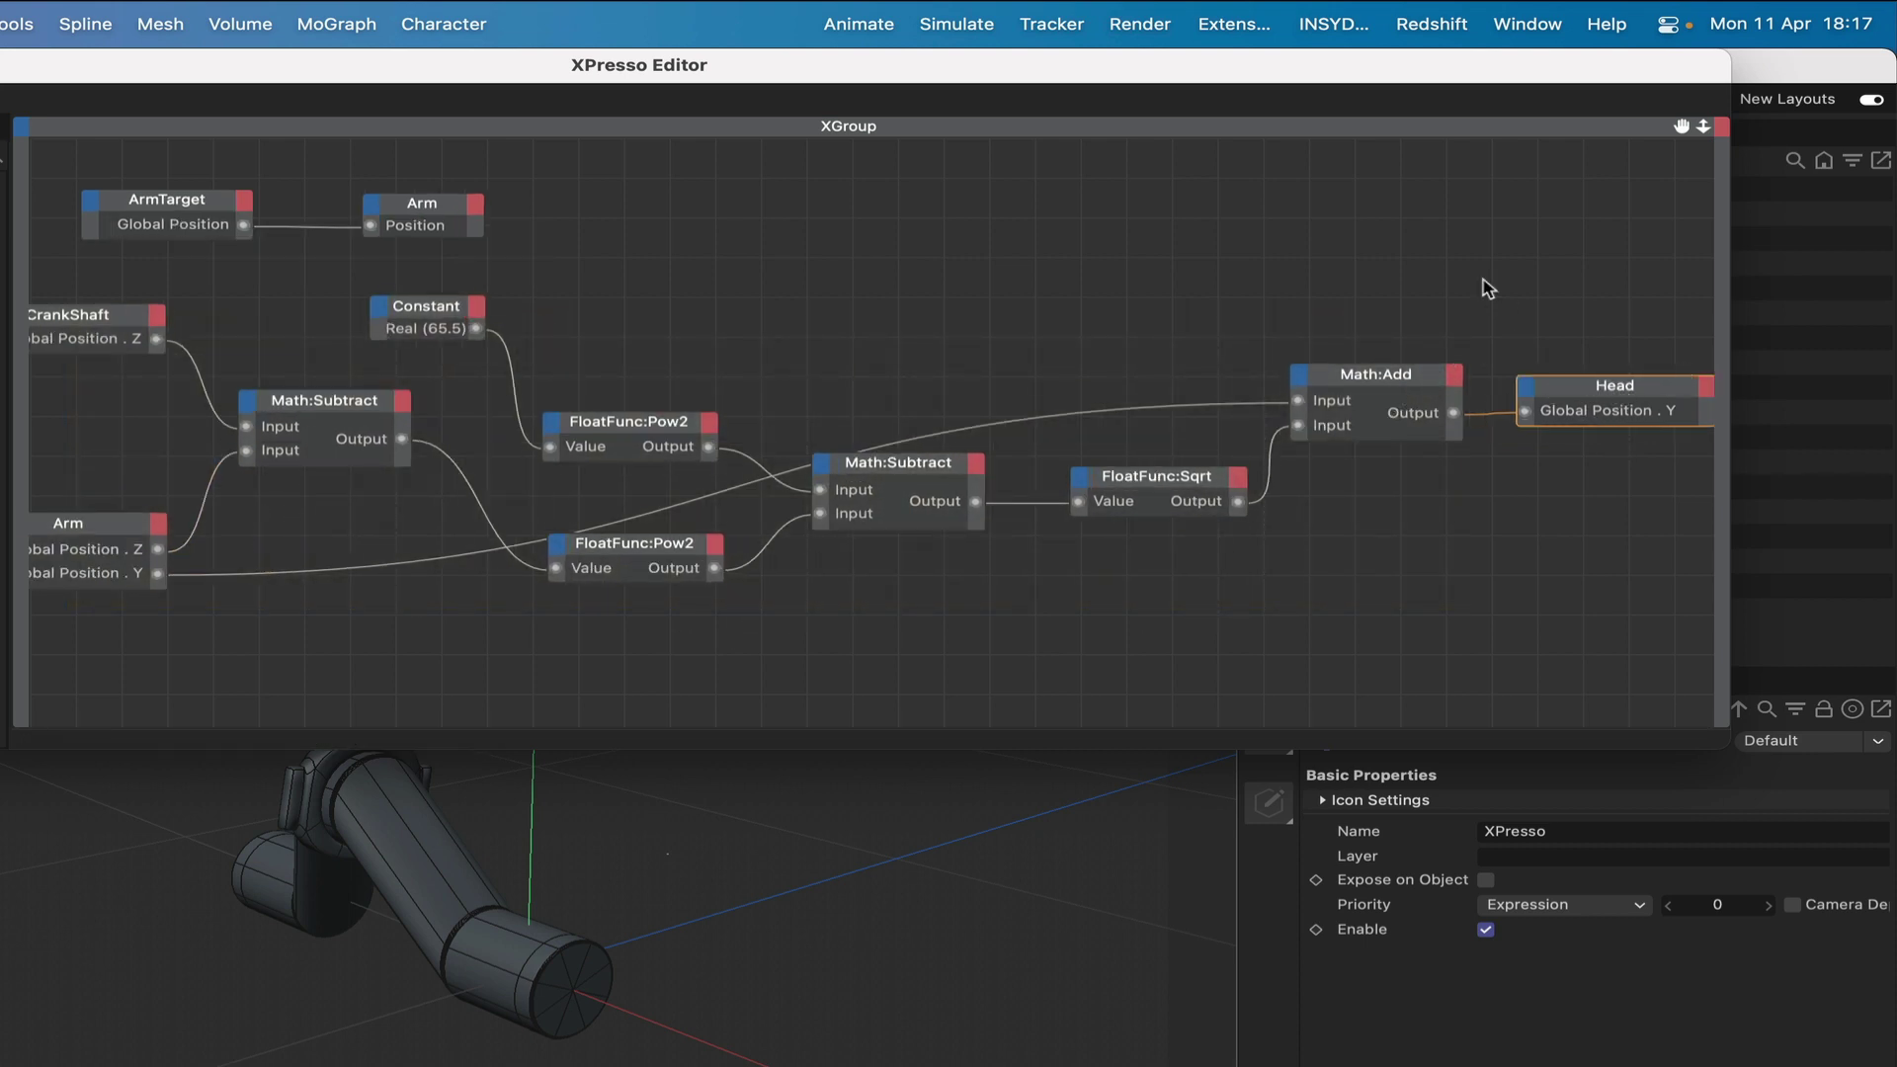
key(h)
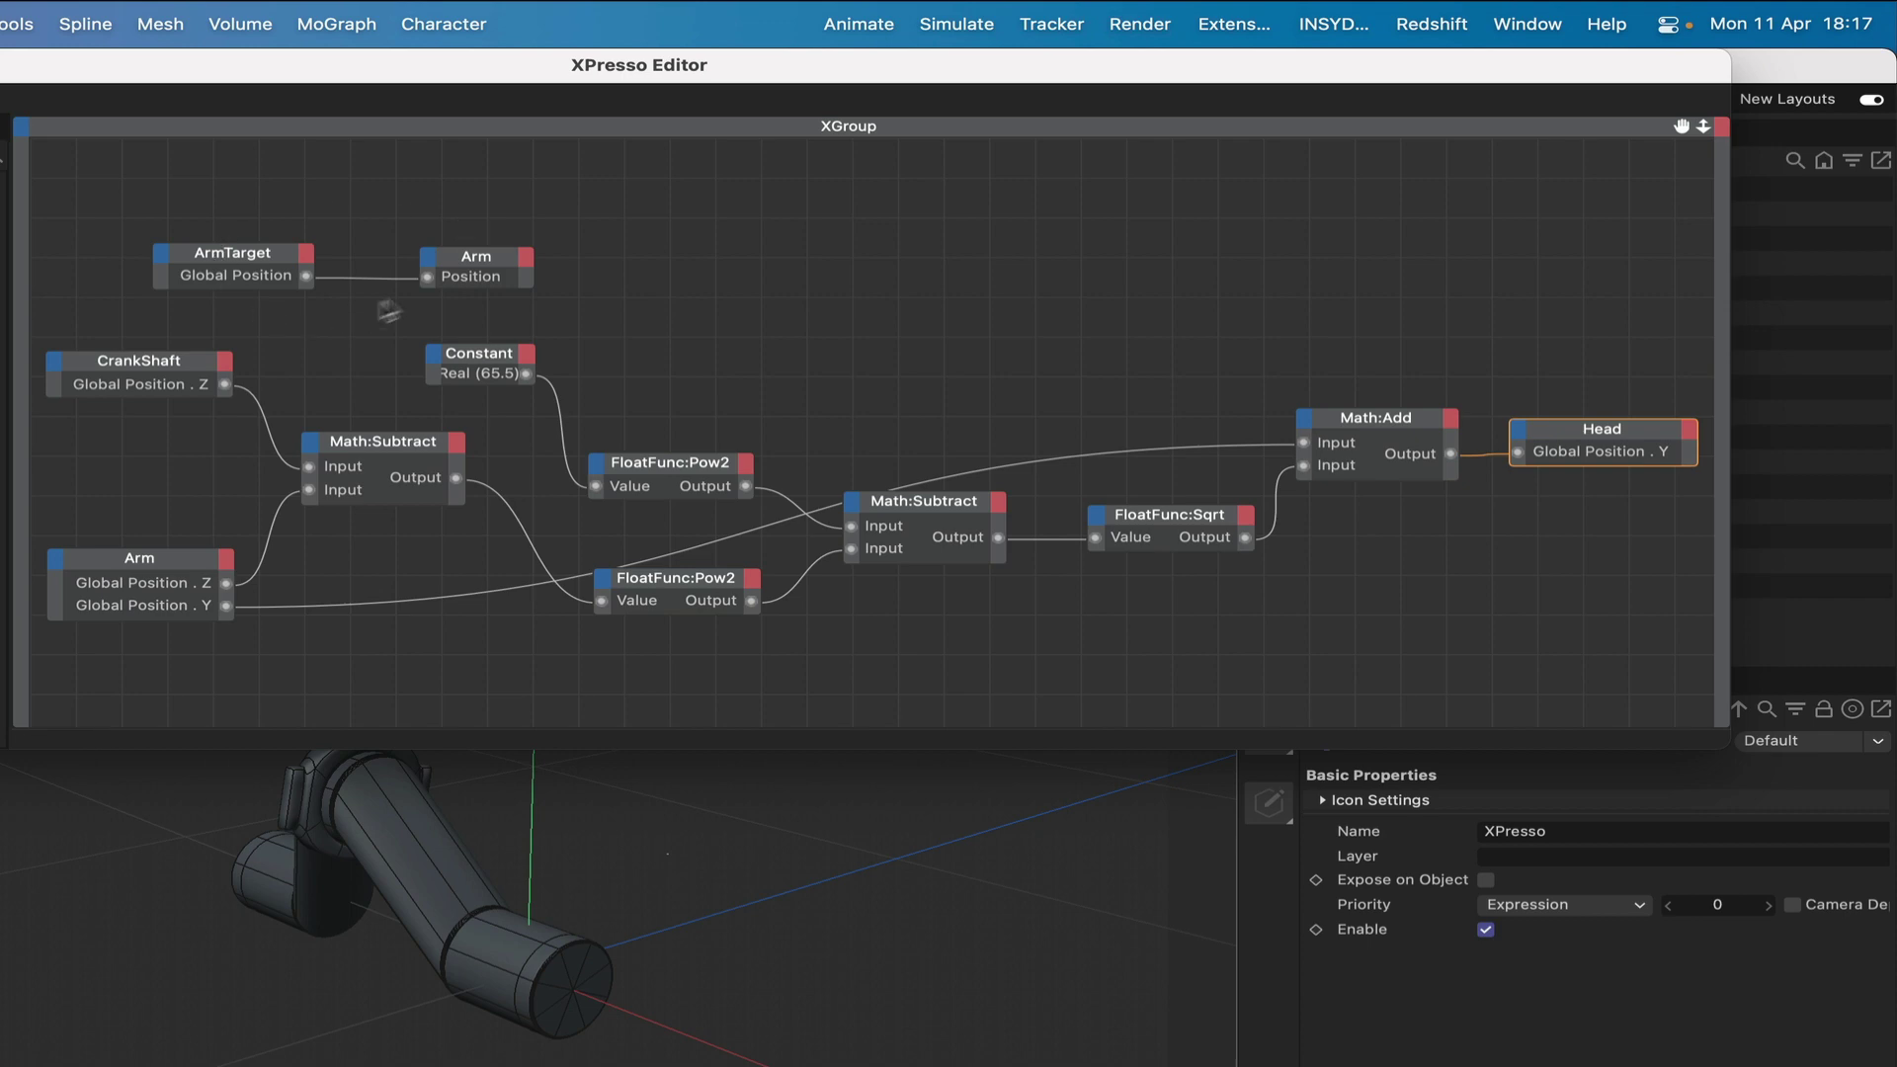
Compare the ArmTarget and Arm nulls in the object hierarchy with their expression nodes, and close the XPresso editor.
drag(845, 86, 475, 923)
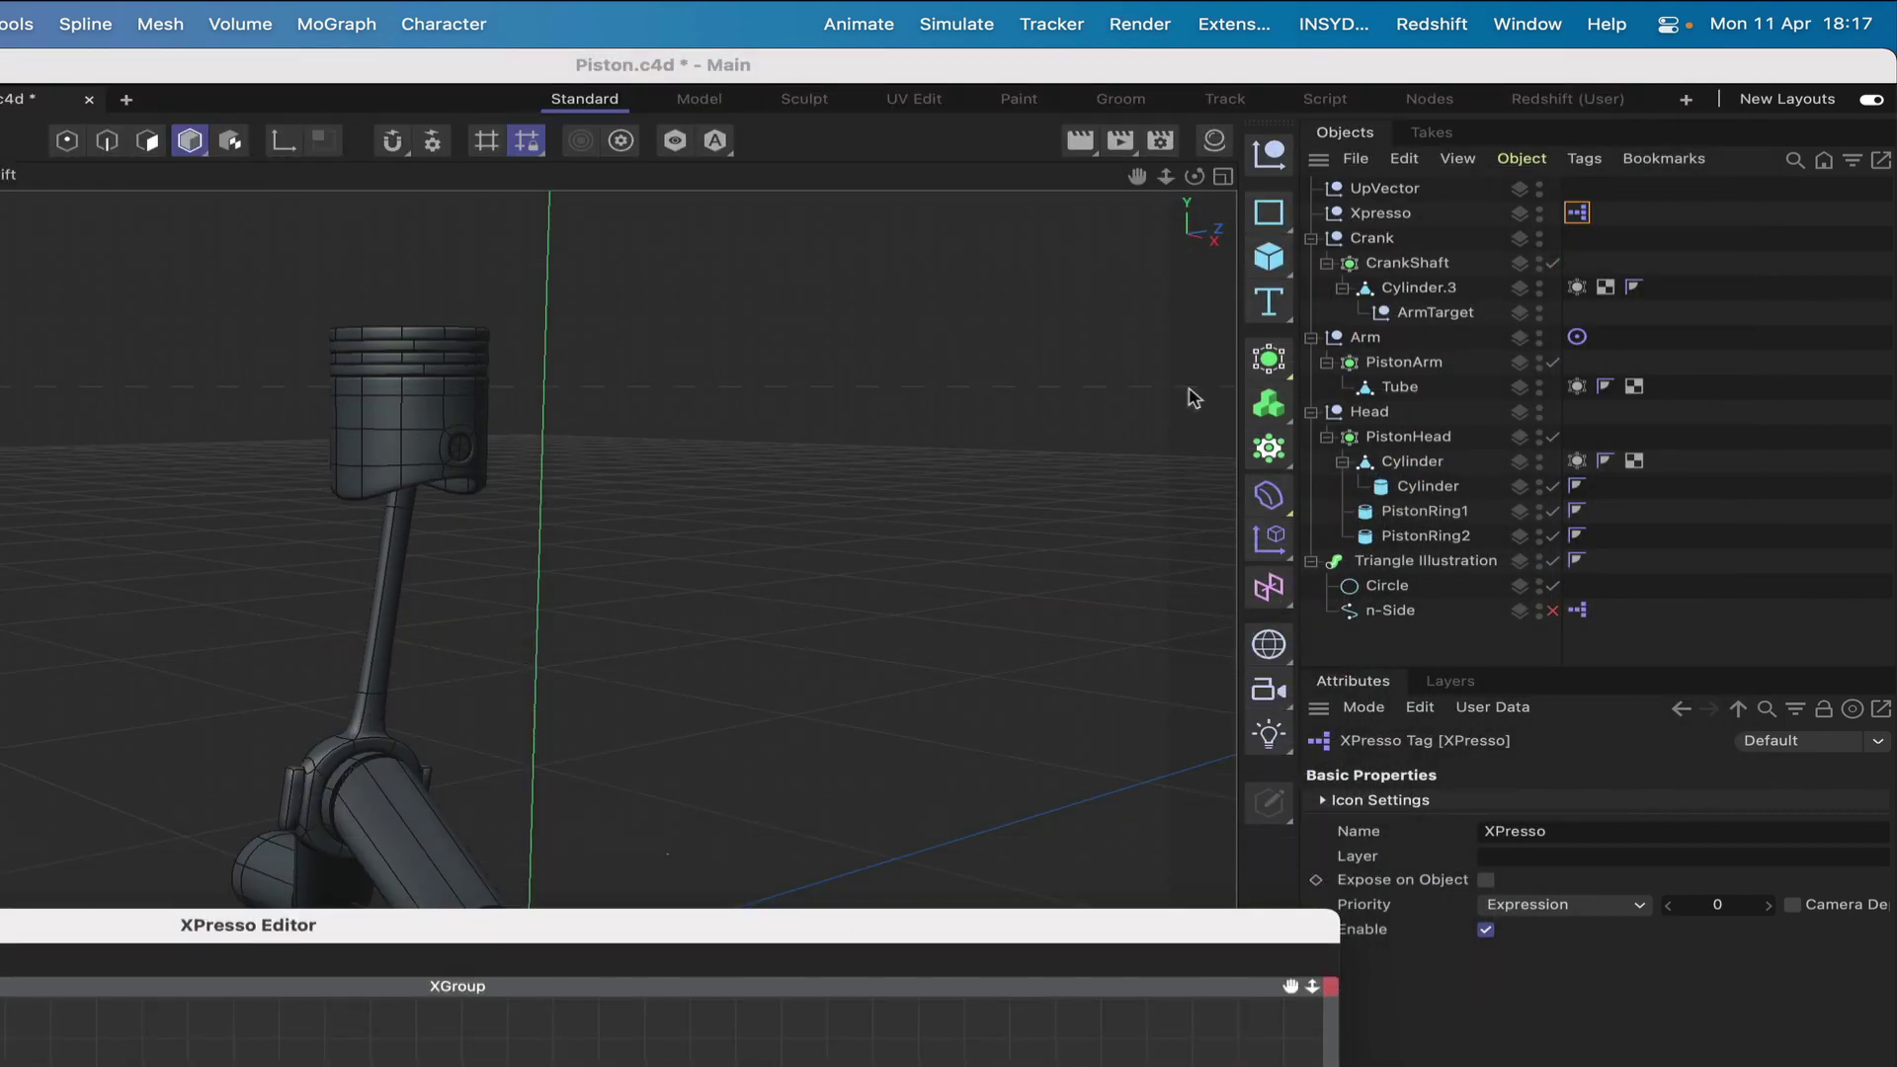
click(1438, 312)
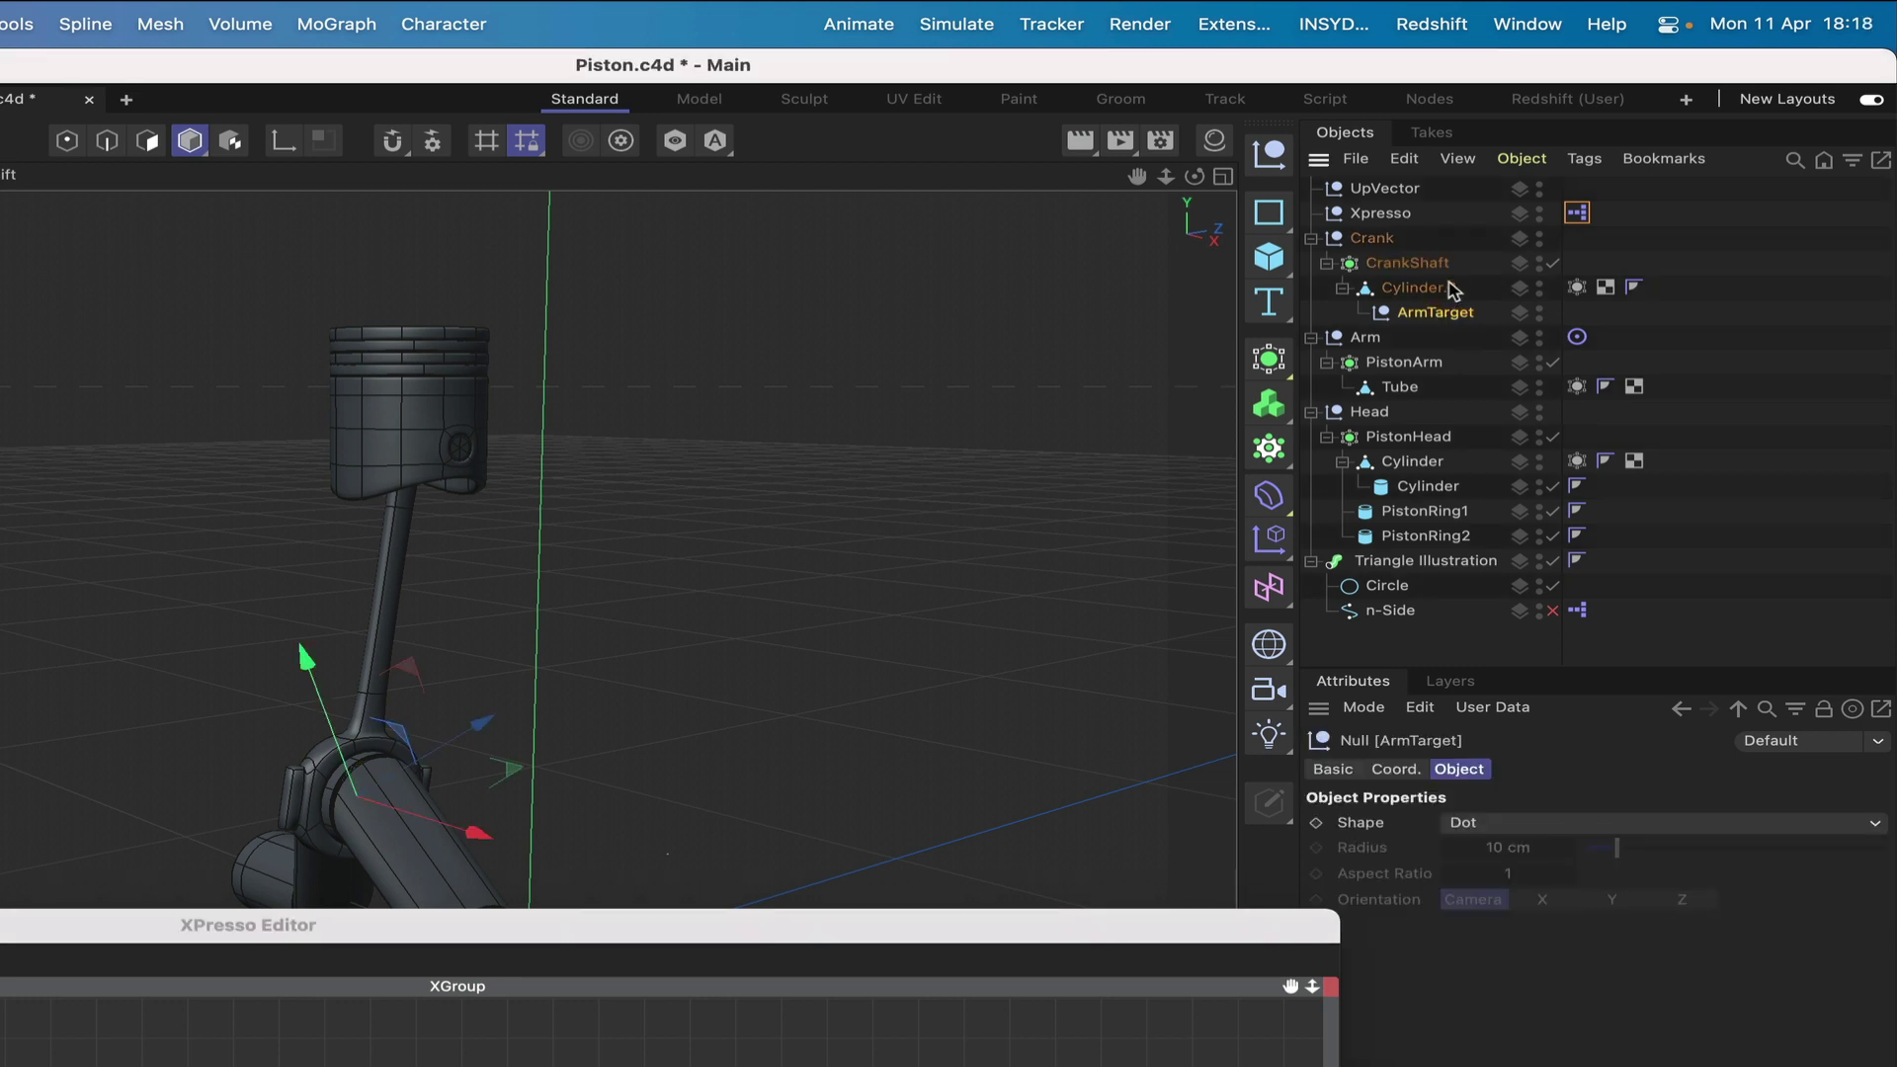
click(1365, 340)
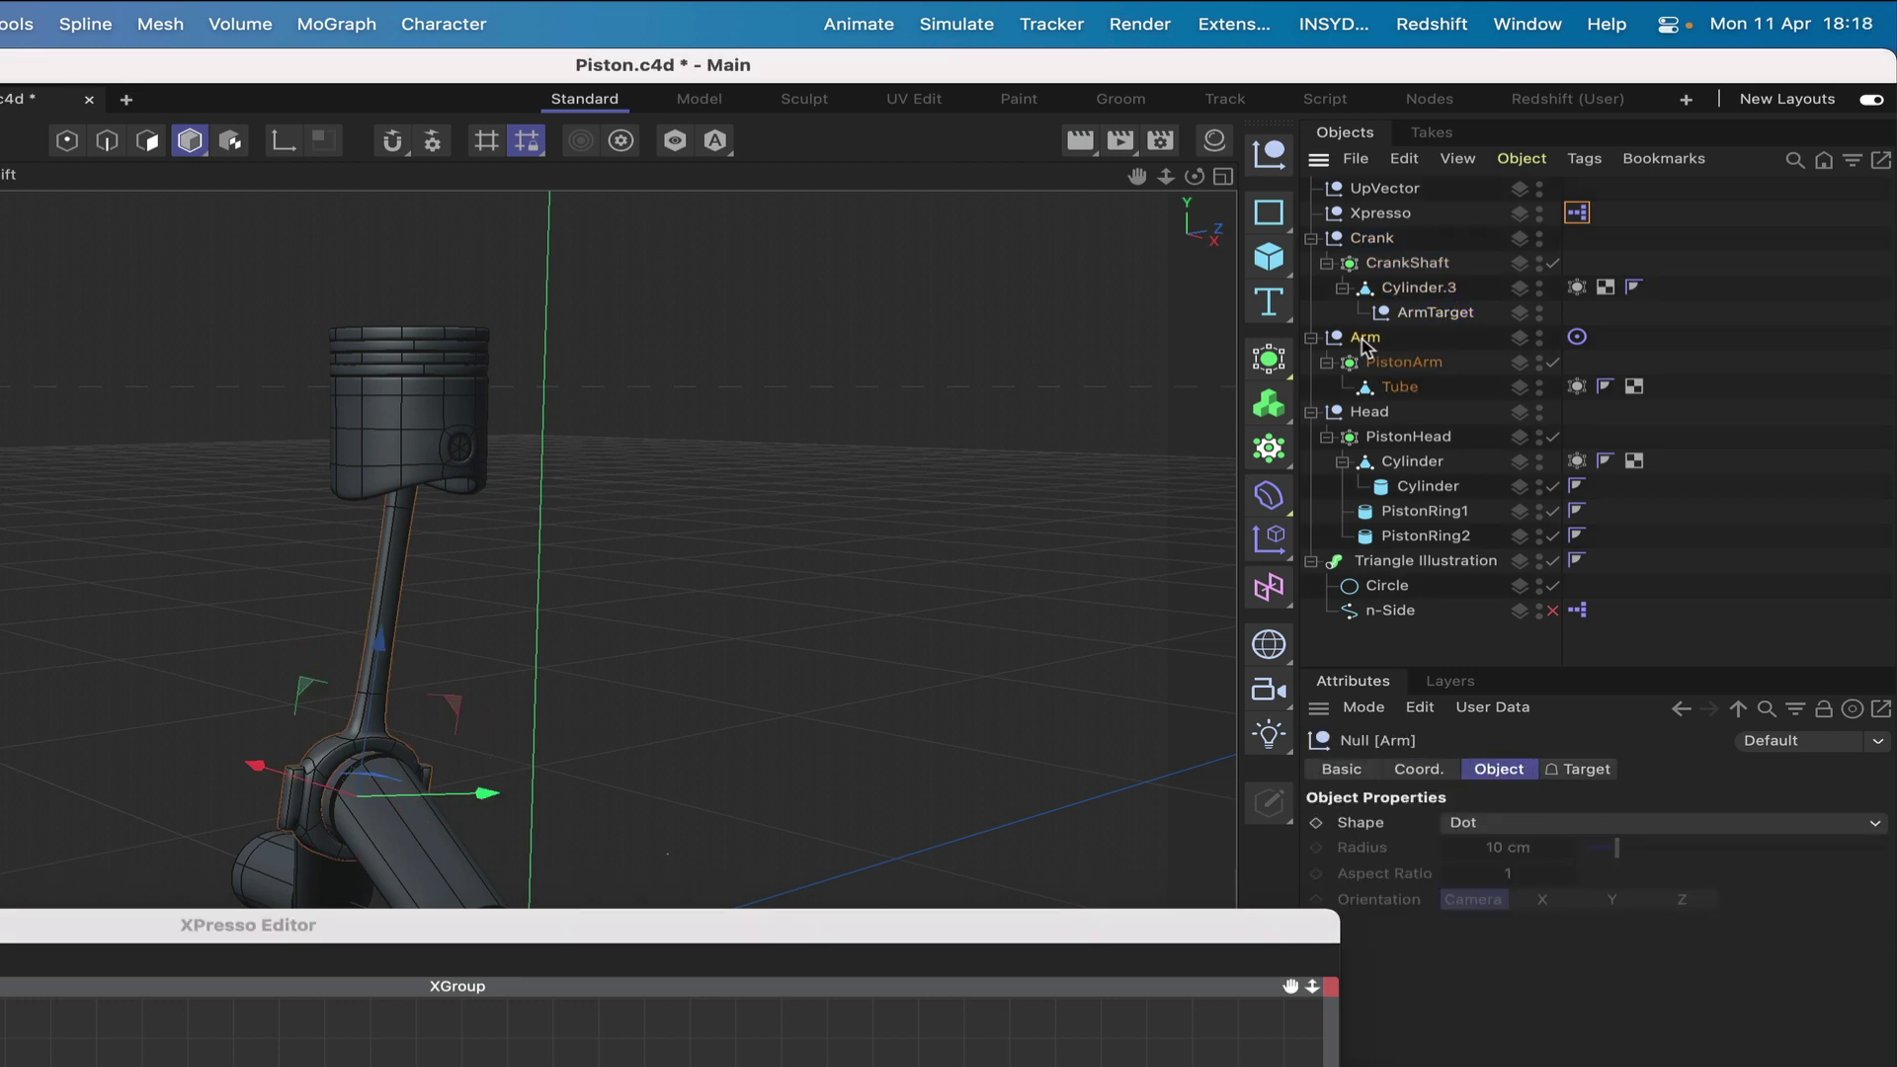
click(1439, 316)
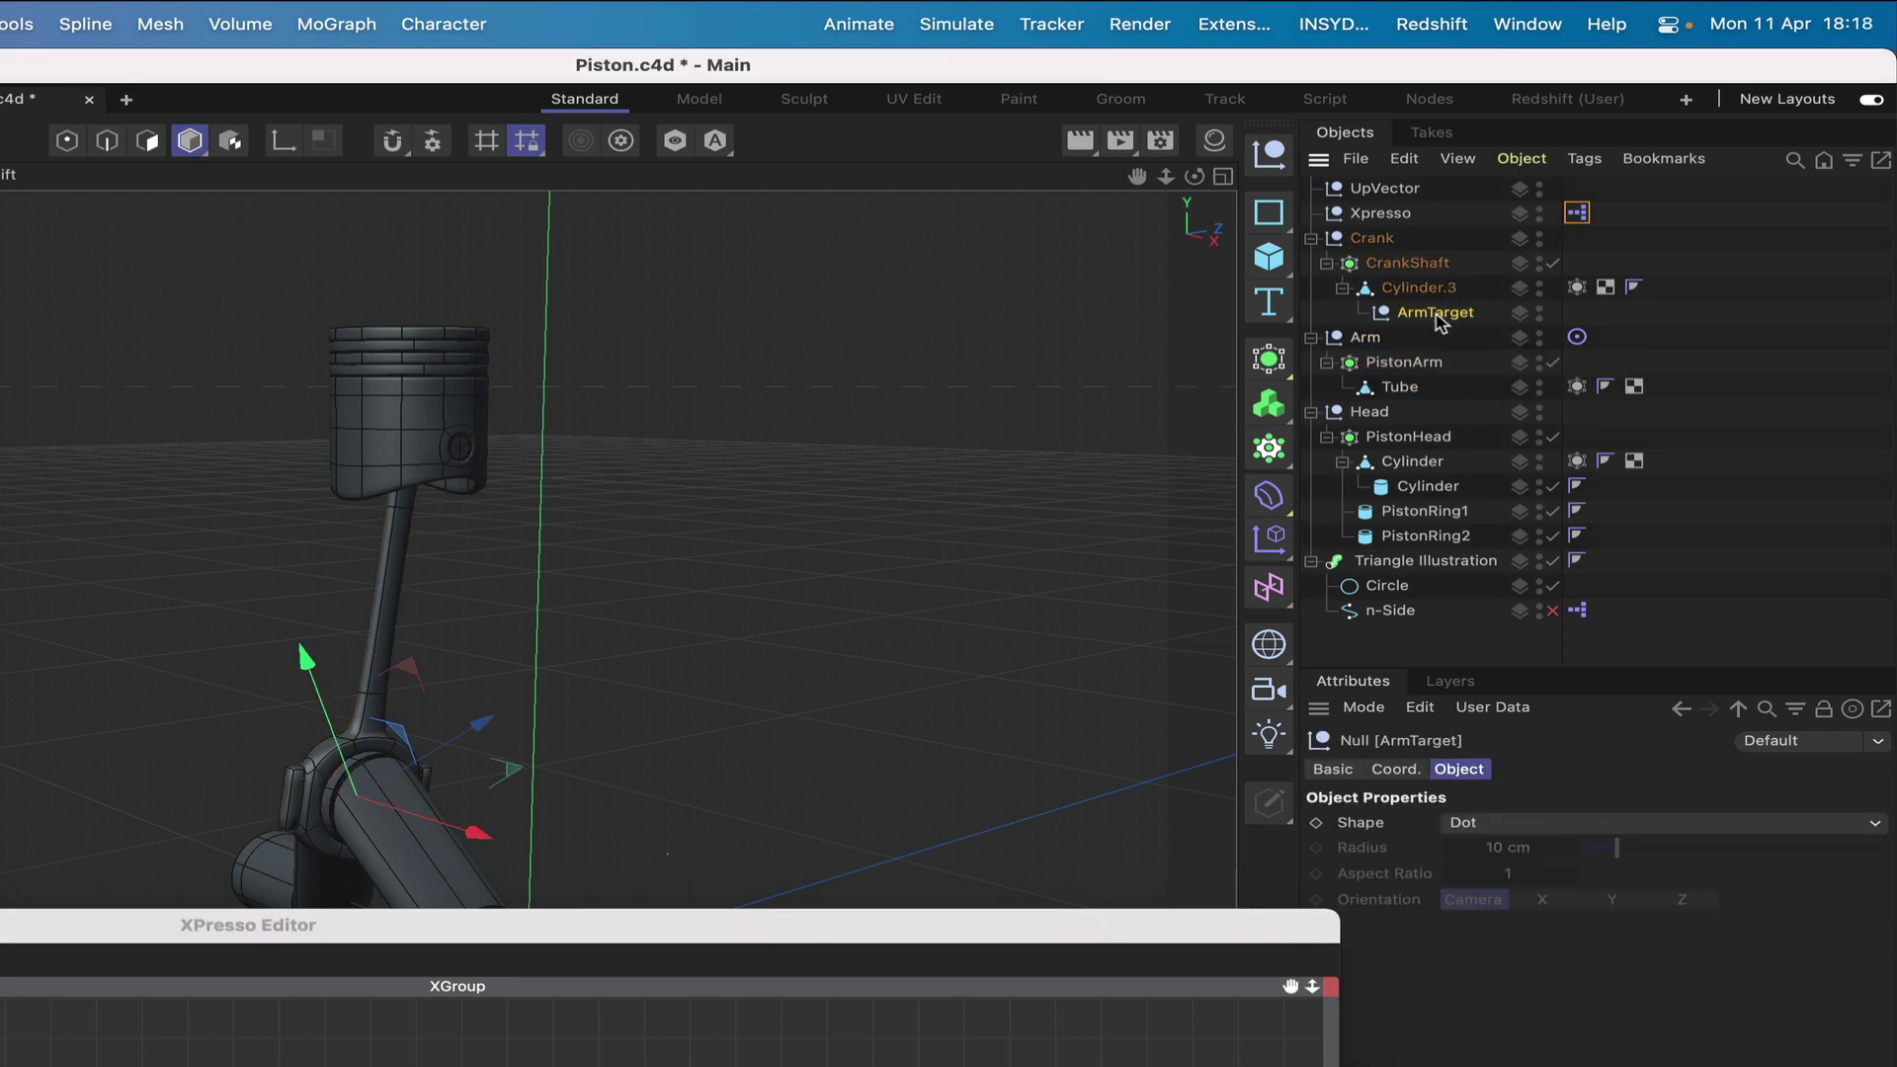
click(1372, 340)
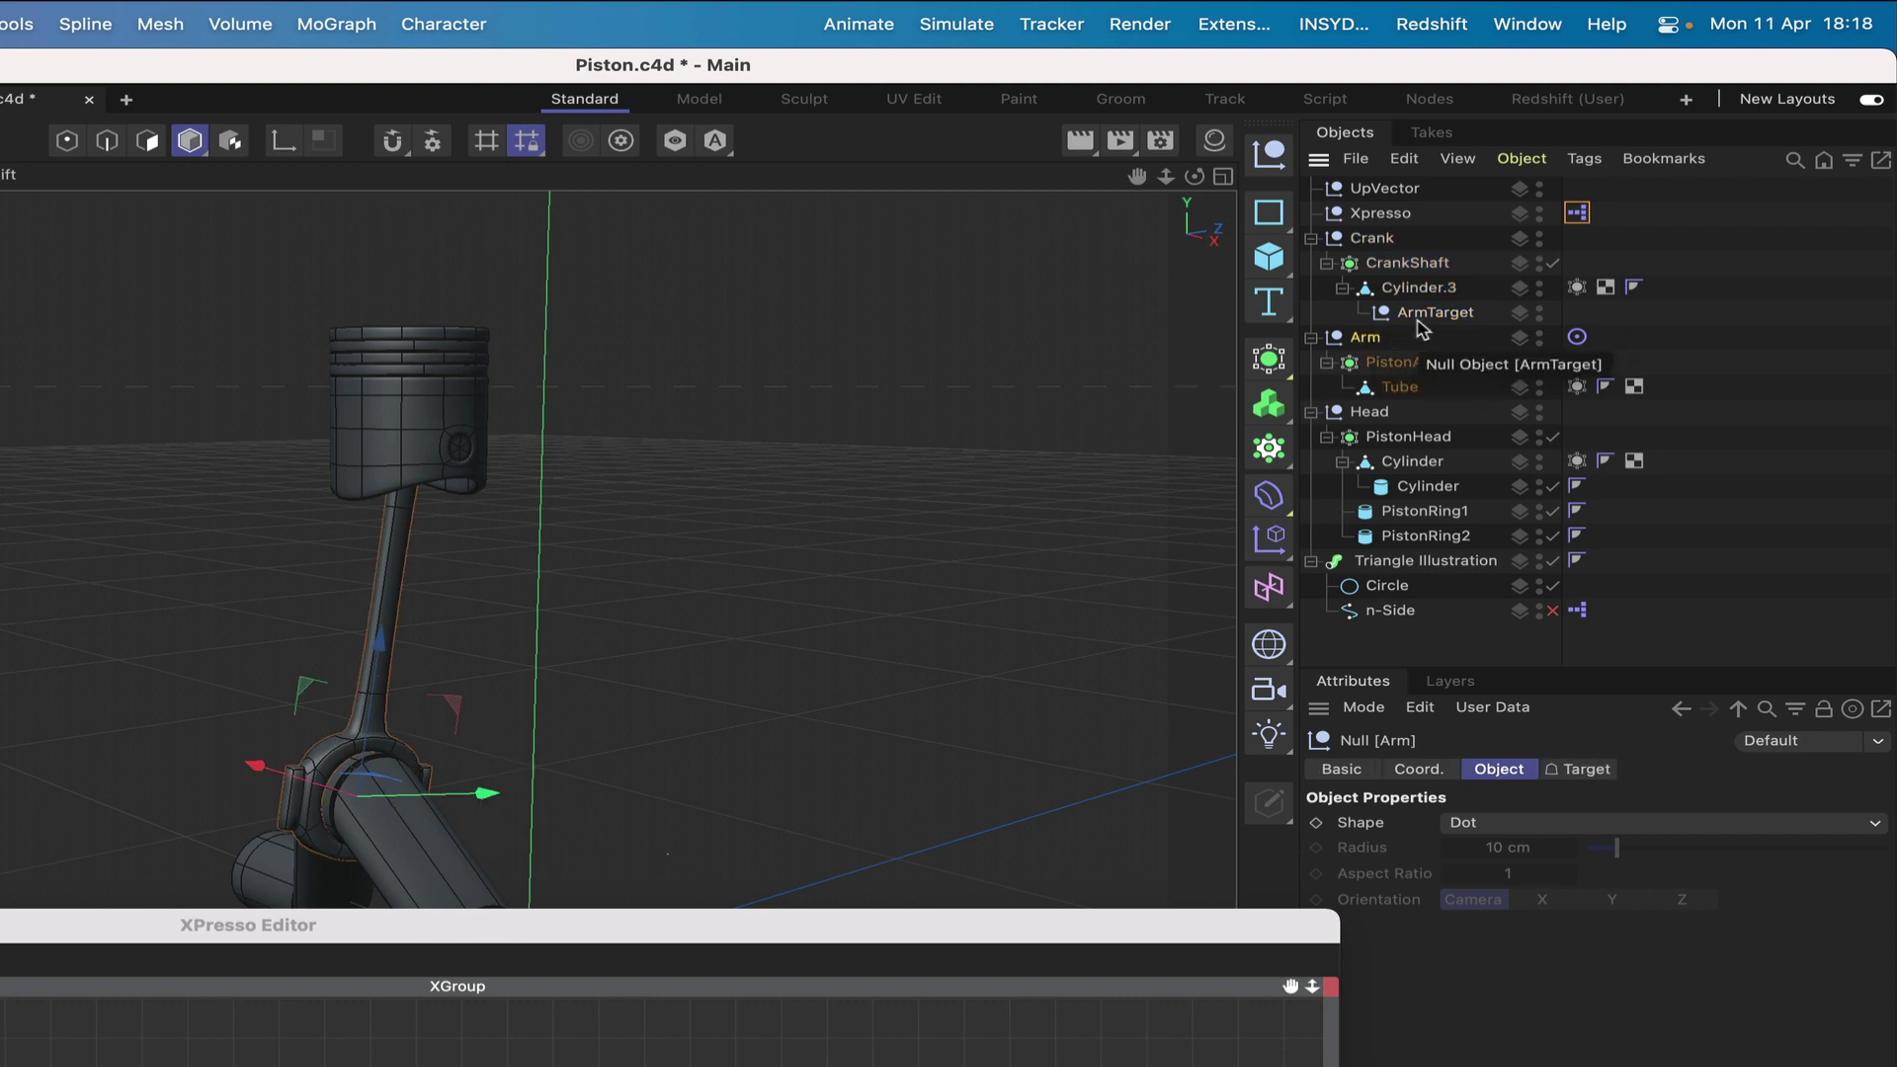
drag(458, 927, 709, 310)
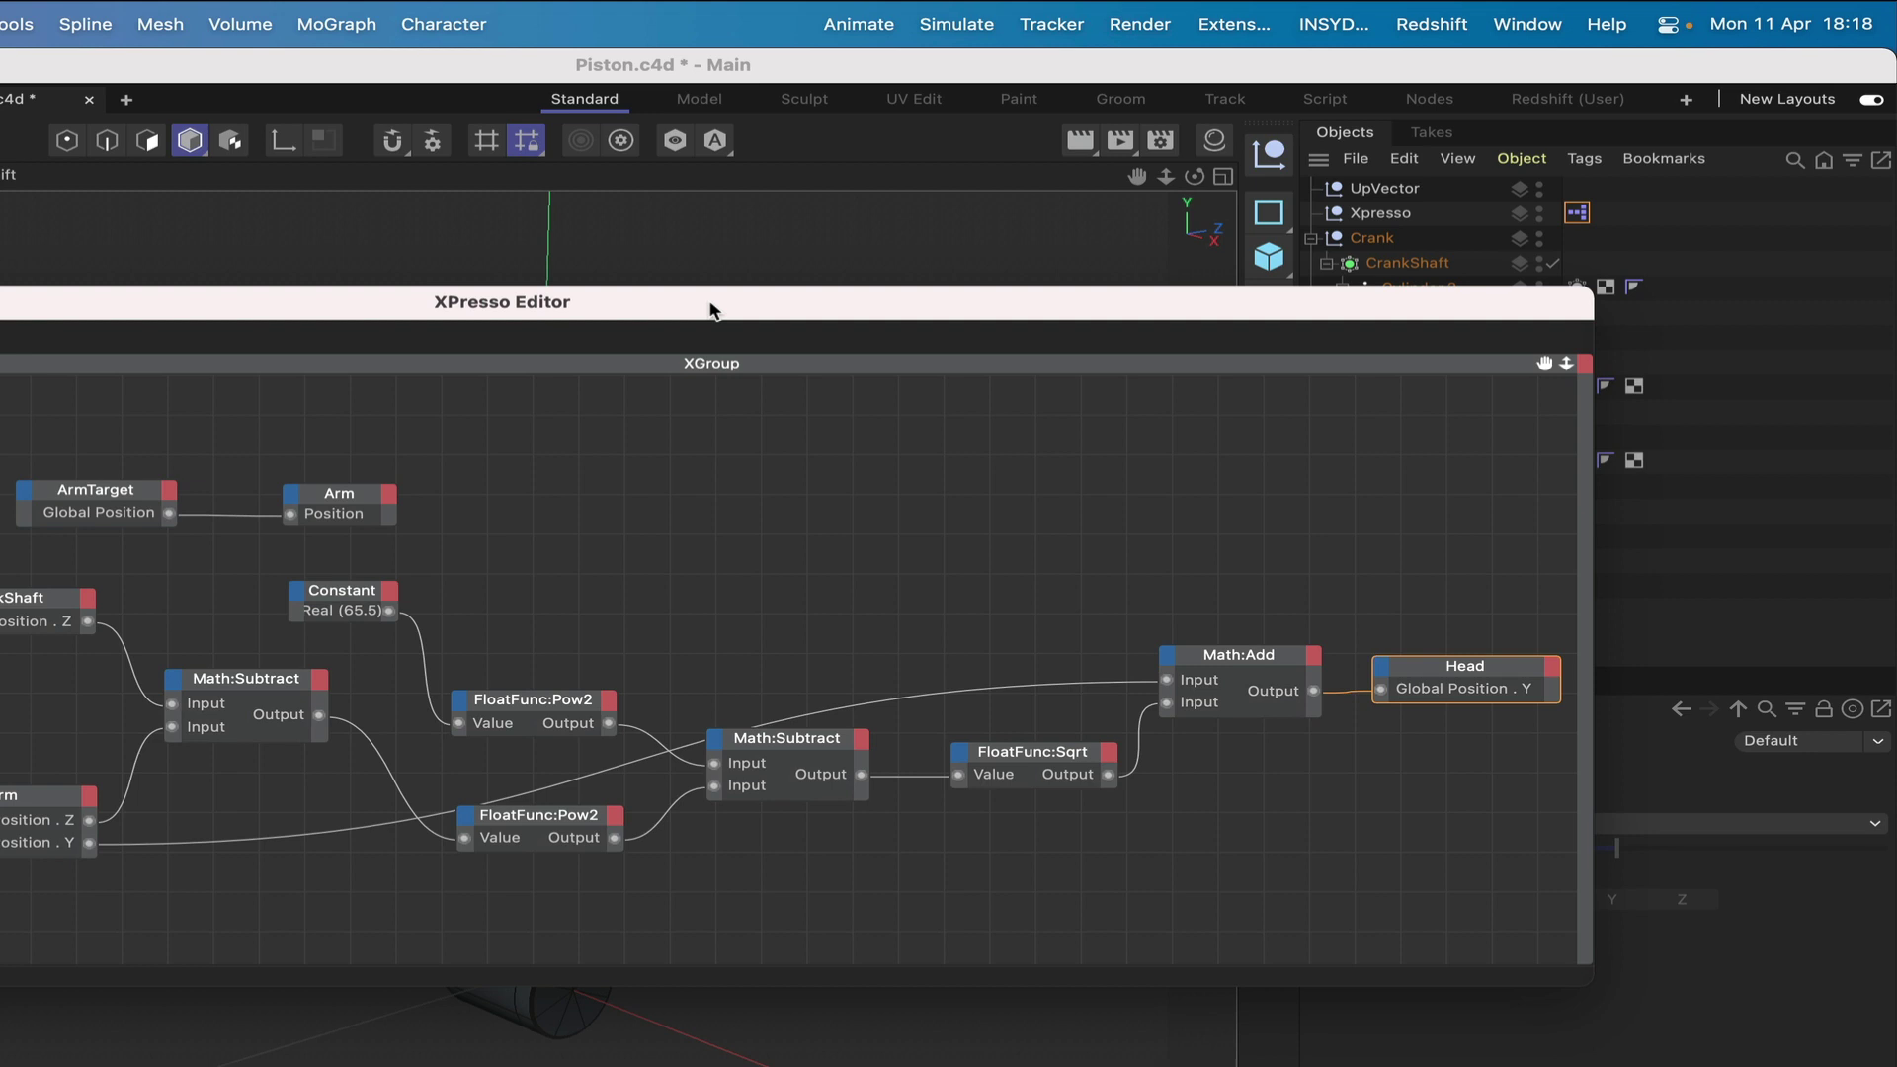
drag(709, 311, 885, 209)
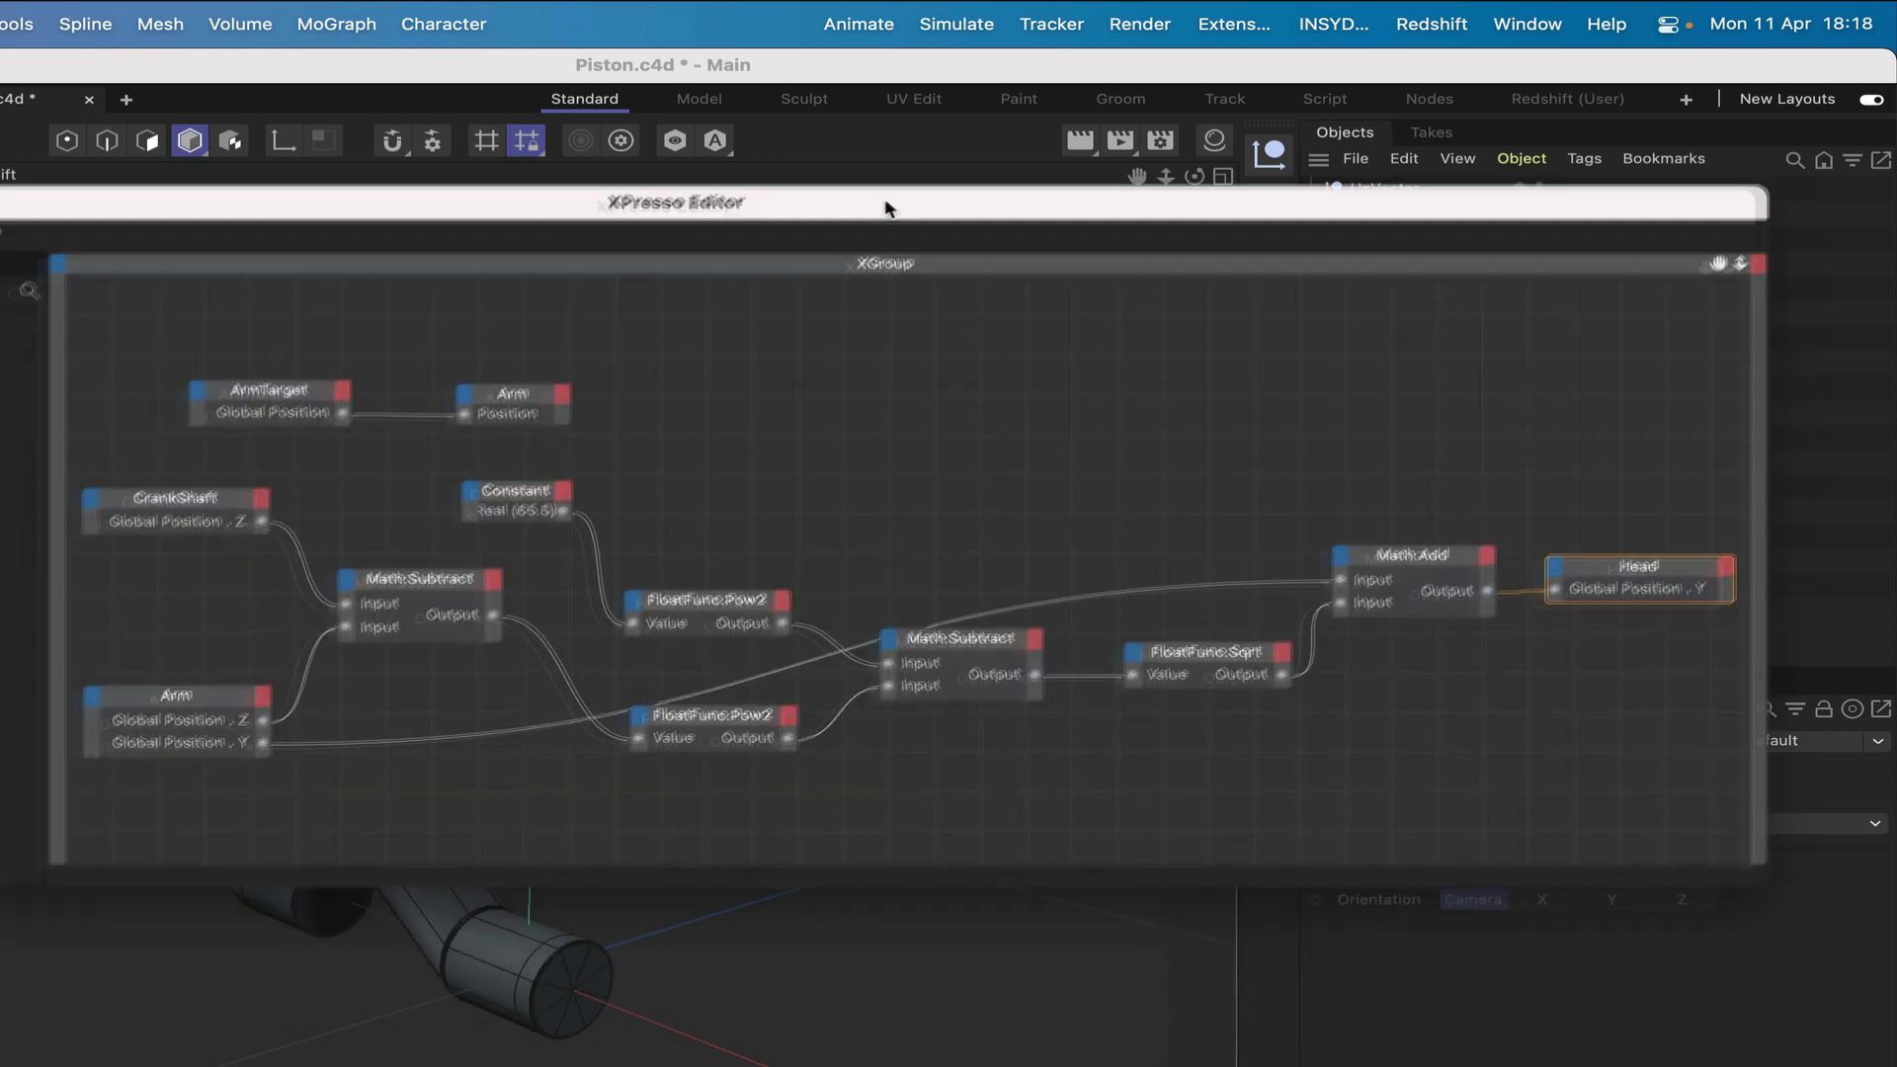
click(132, 155)
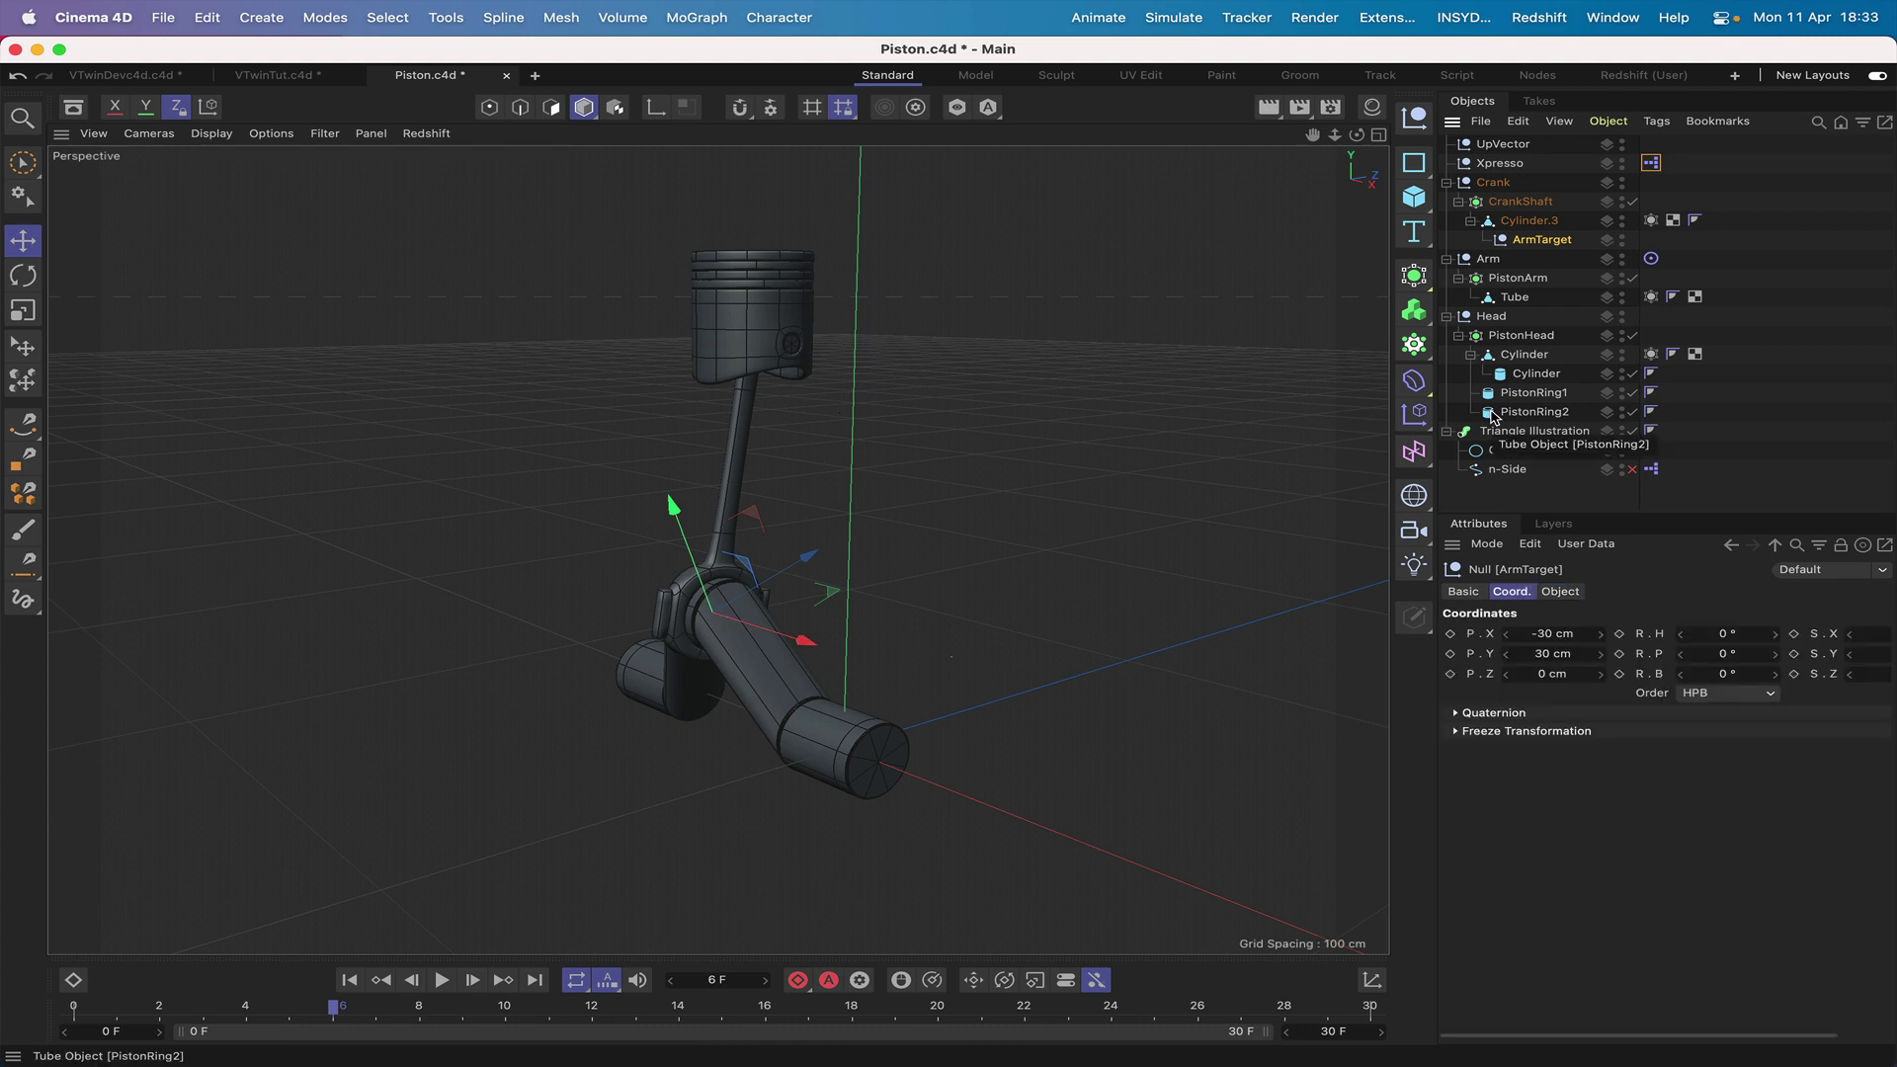
Set the Crank null's pitch rotation to -90° while checking the arm's alignment in the right view.
key(F3)
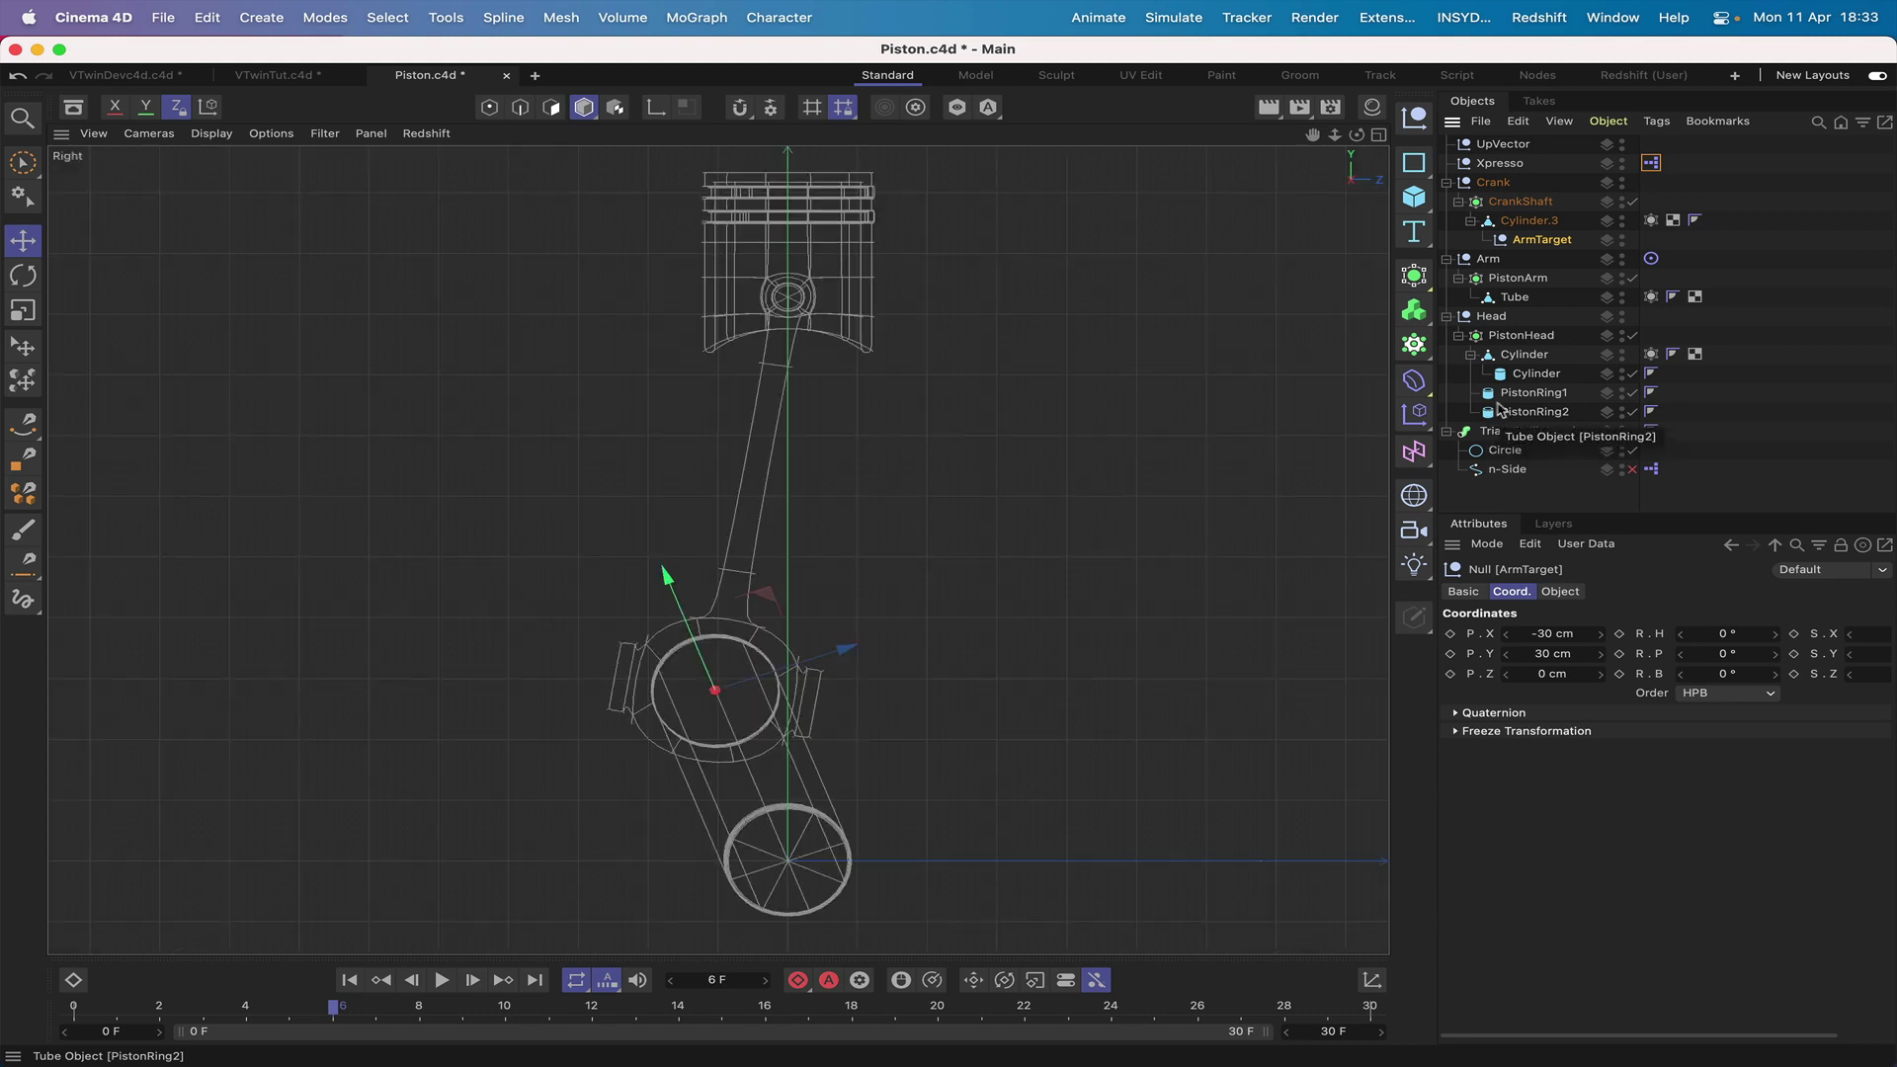
click(1502, 184)
drag(1777, 662, 1697, 656)
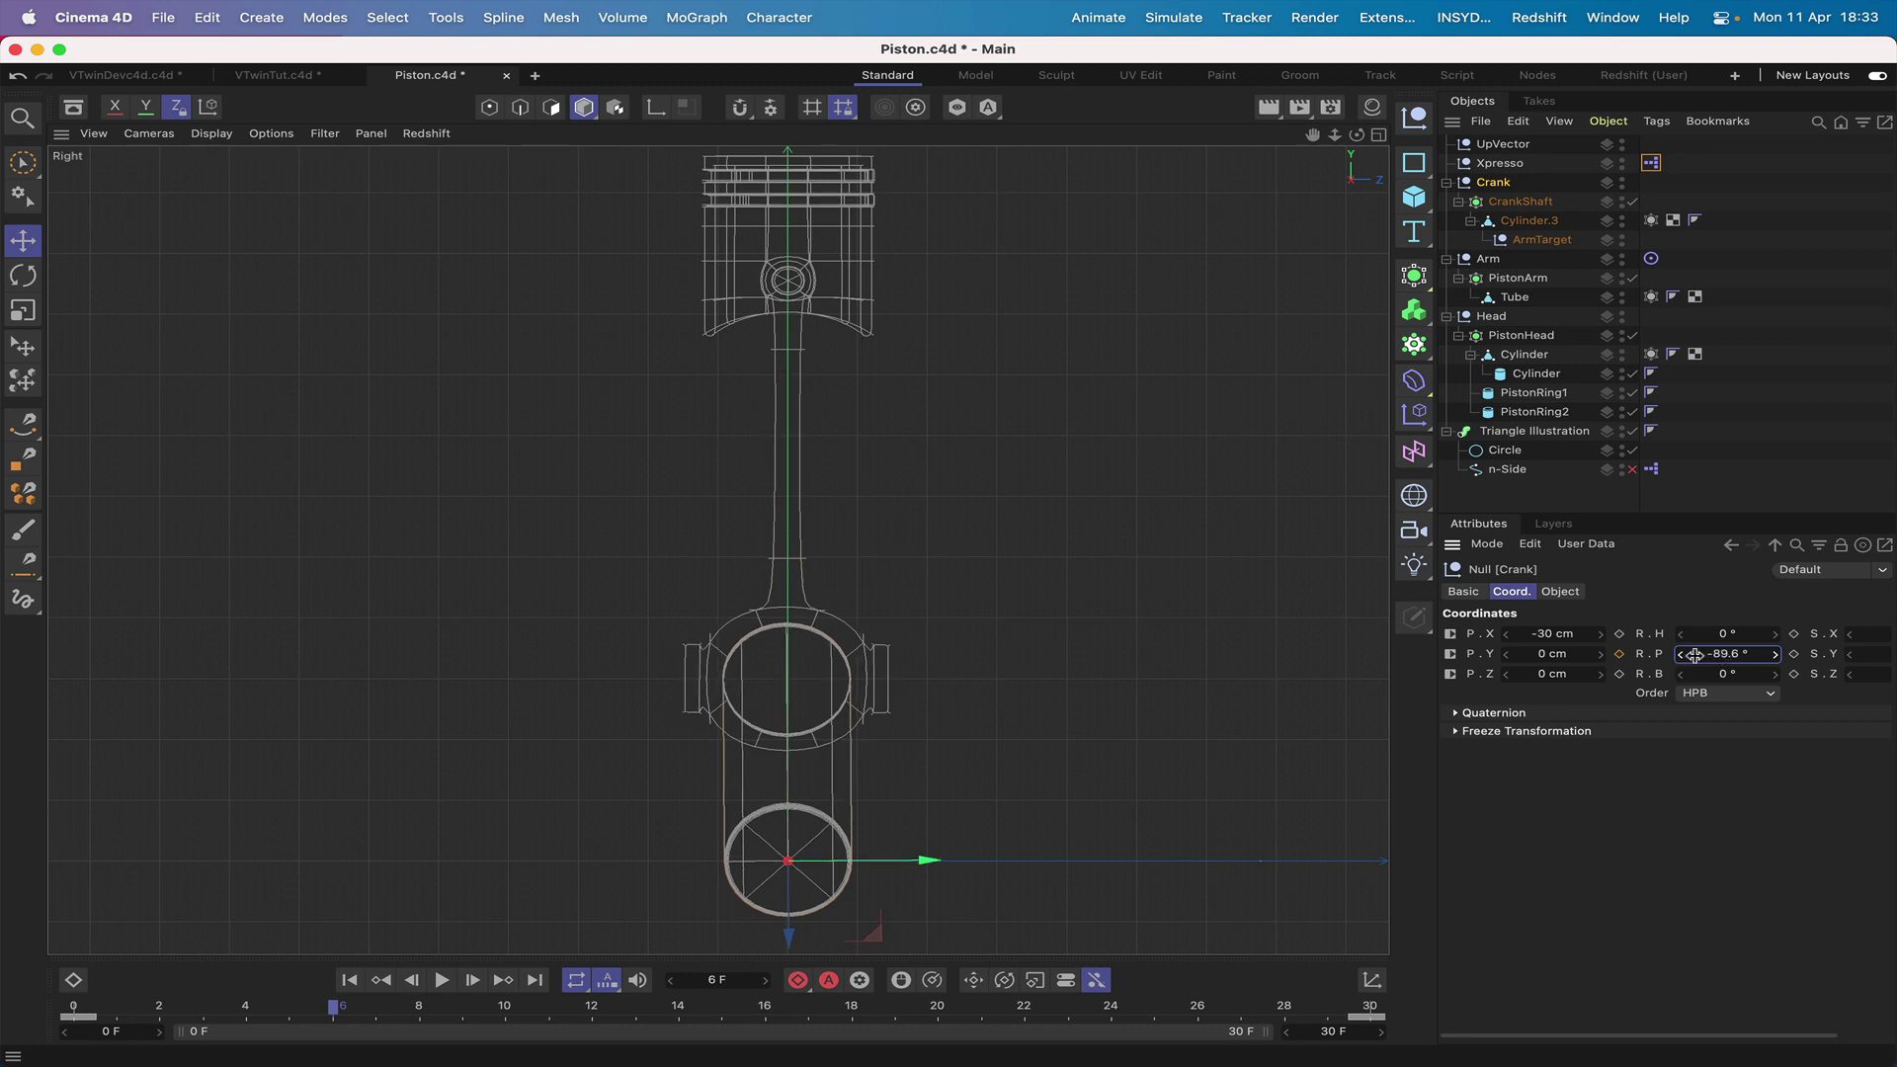
double_click(1744, 660)
text(-90)
key(Return)
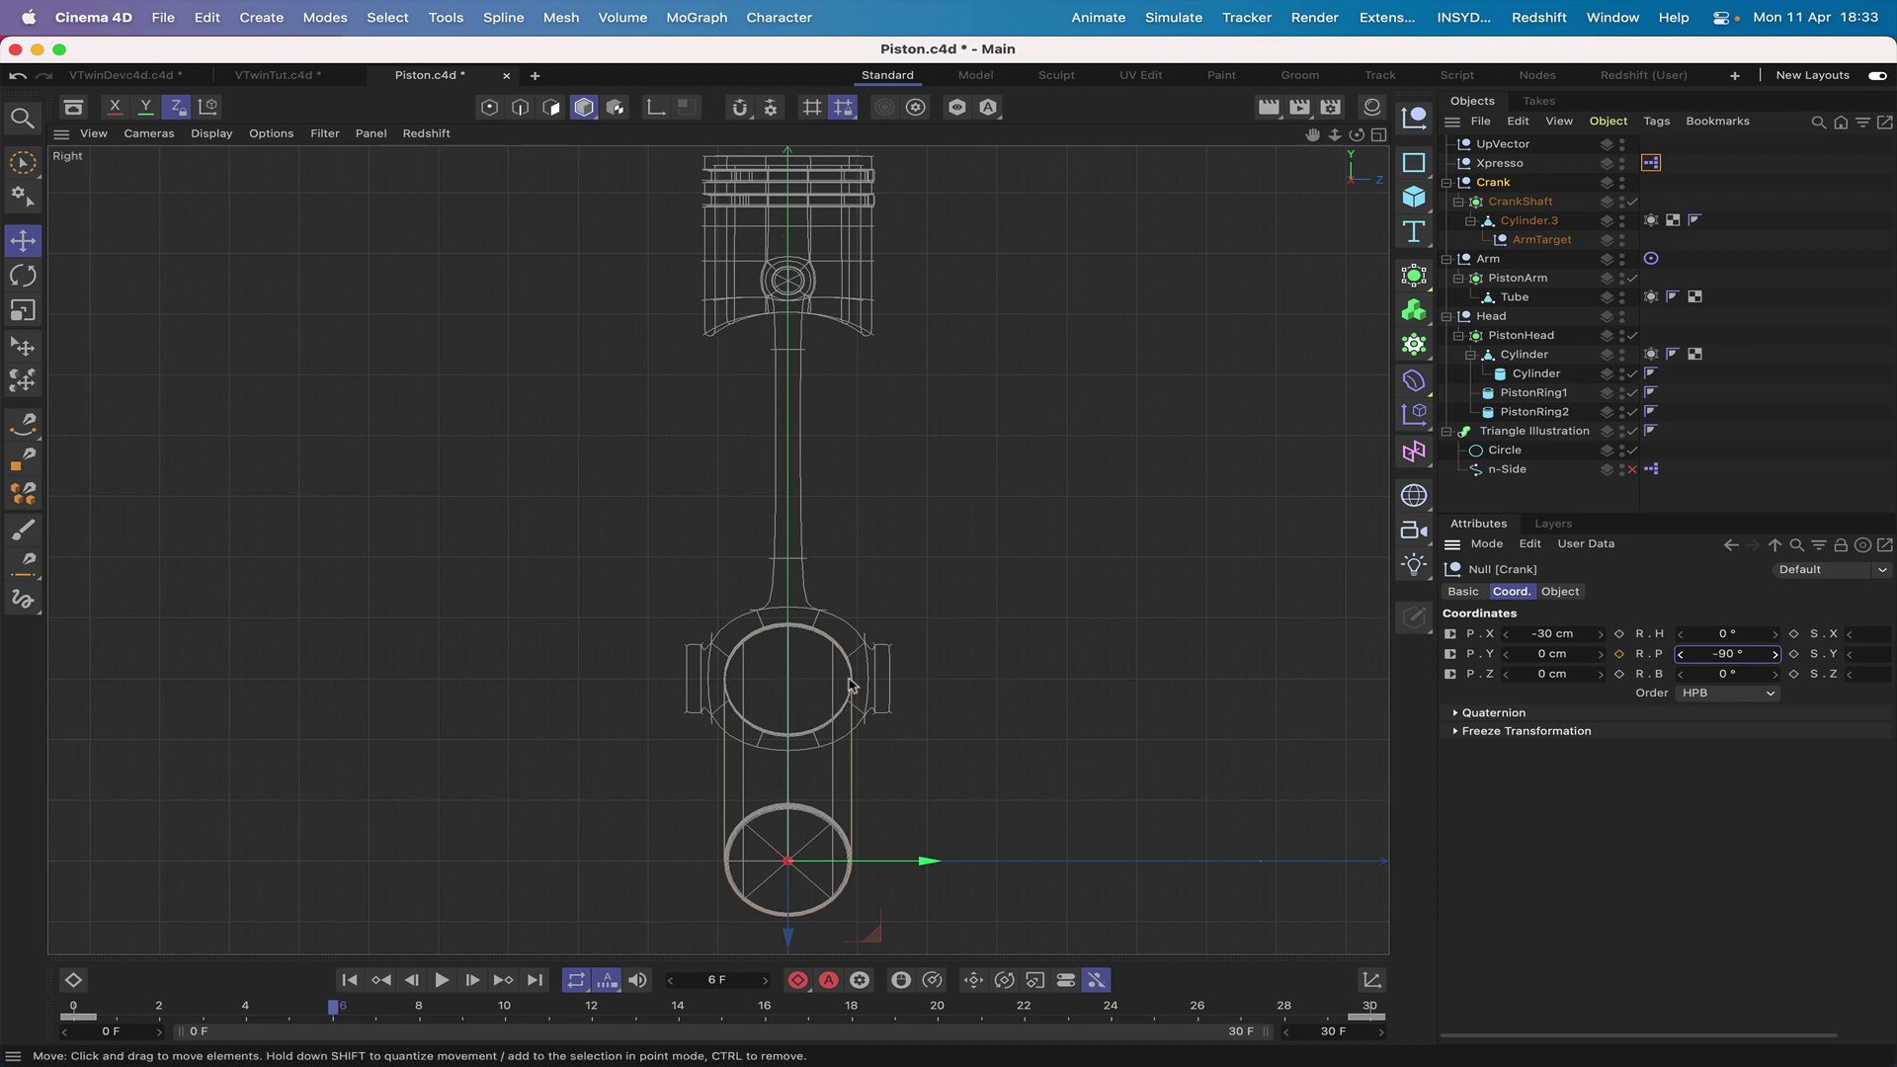
key(F1)
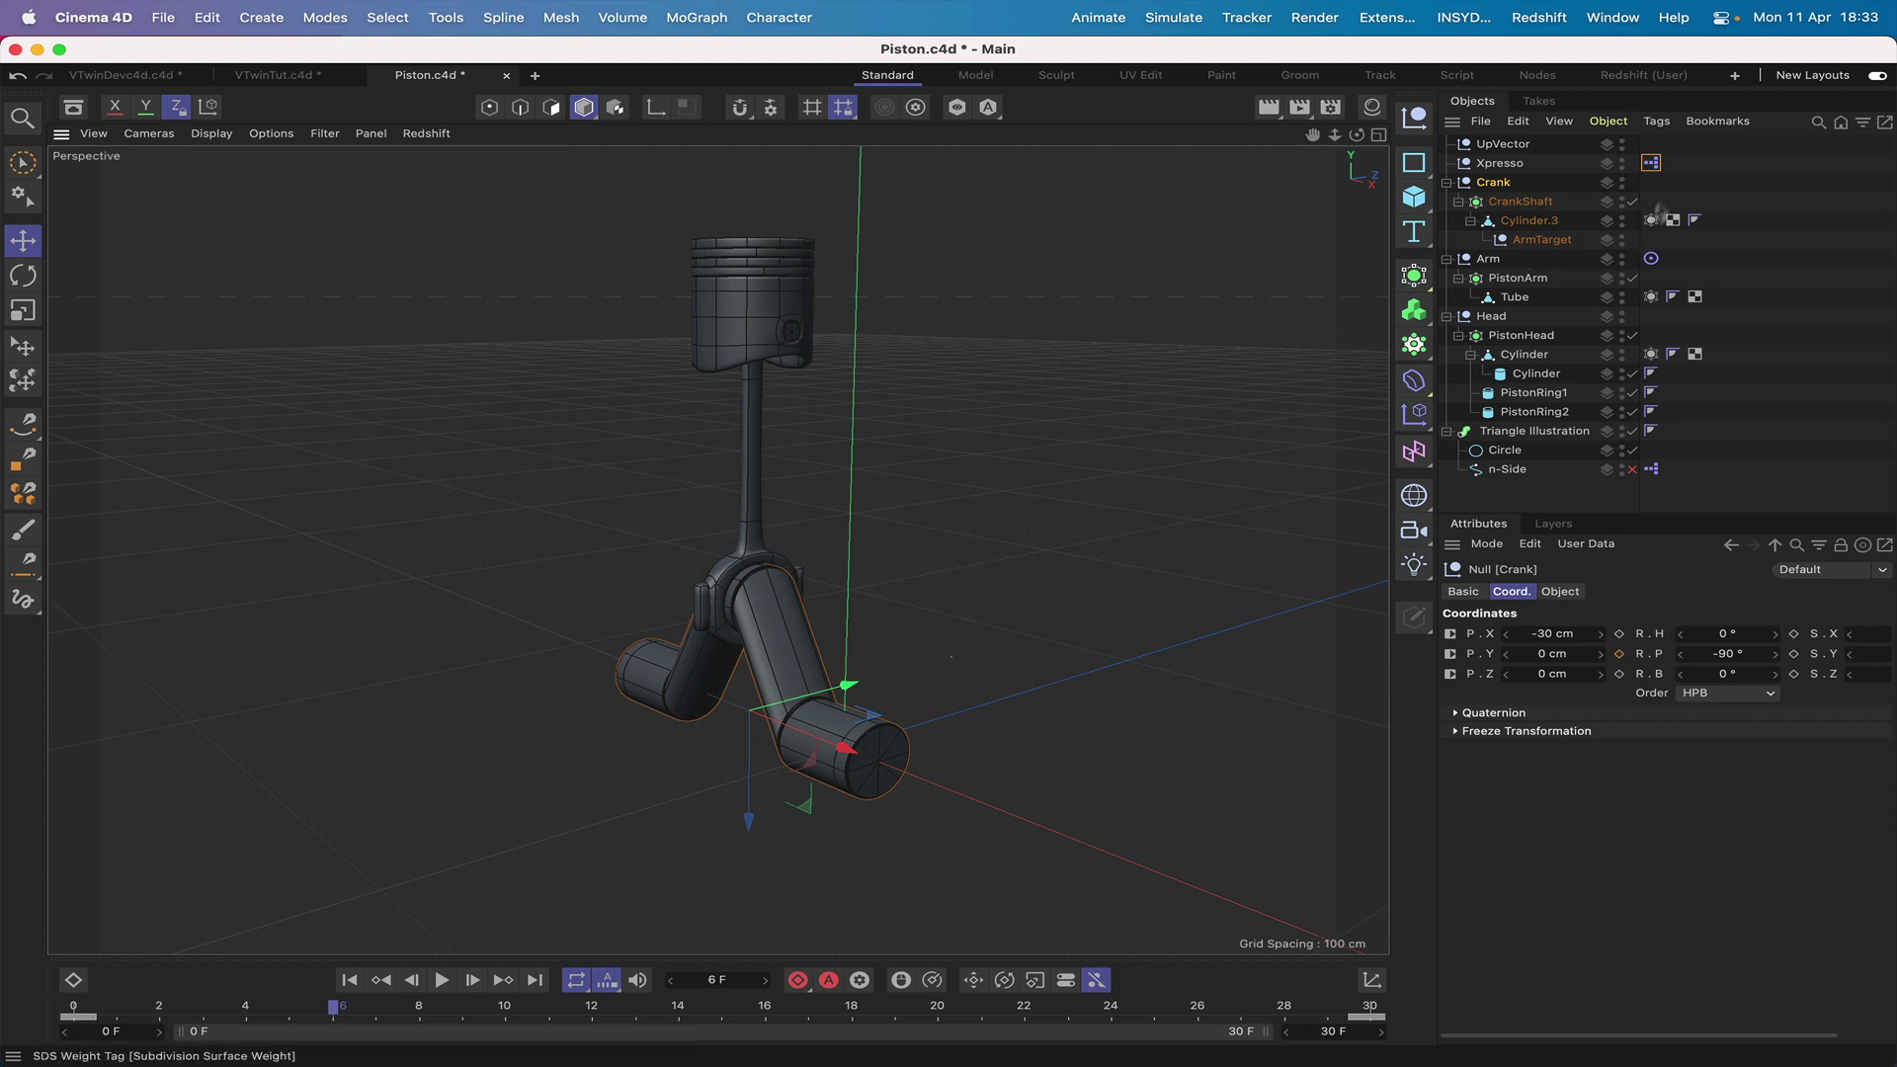
Disable the Xpresso null's XPresso tag and the Arm's Target tag, and delete the UpVector null.
click(1650, 164)
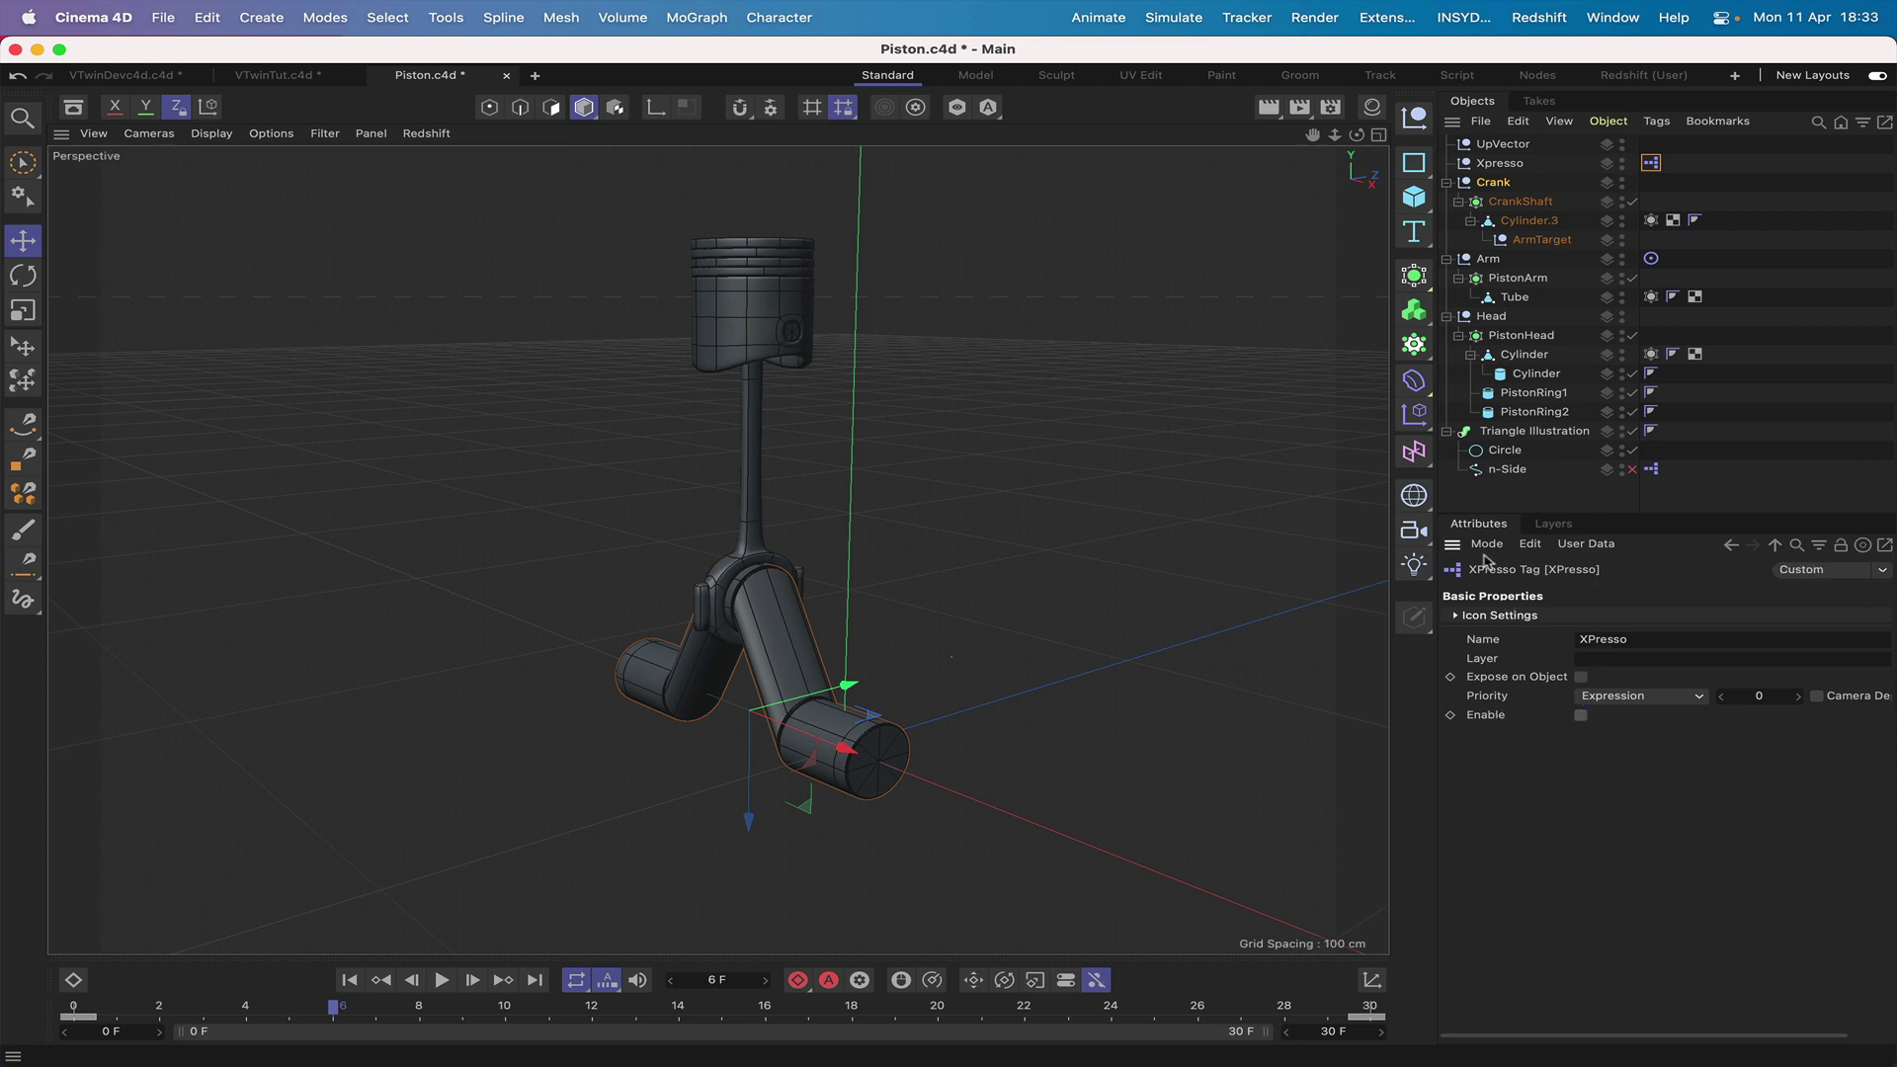
click(1650, 260)
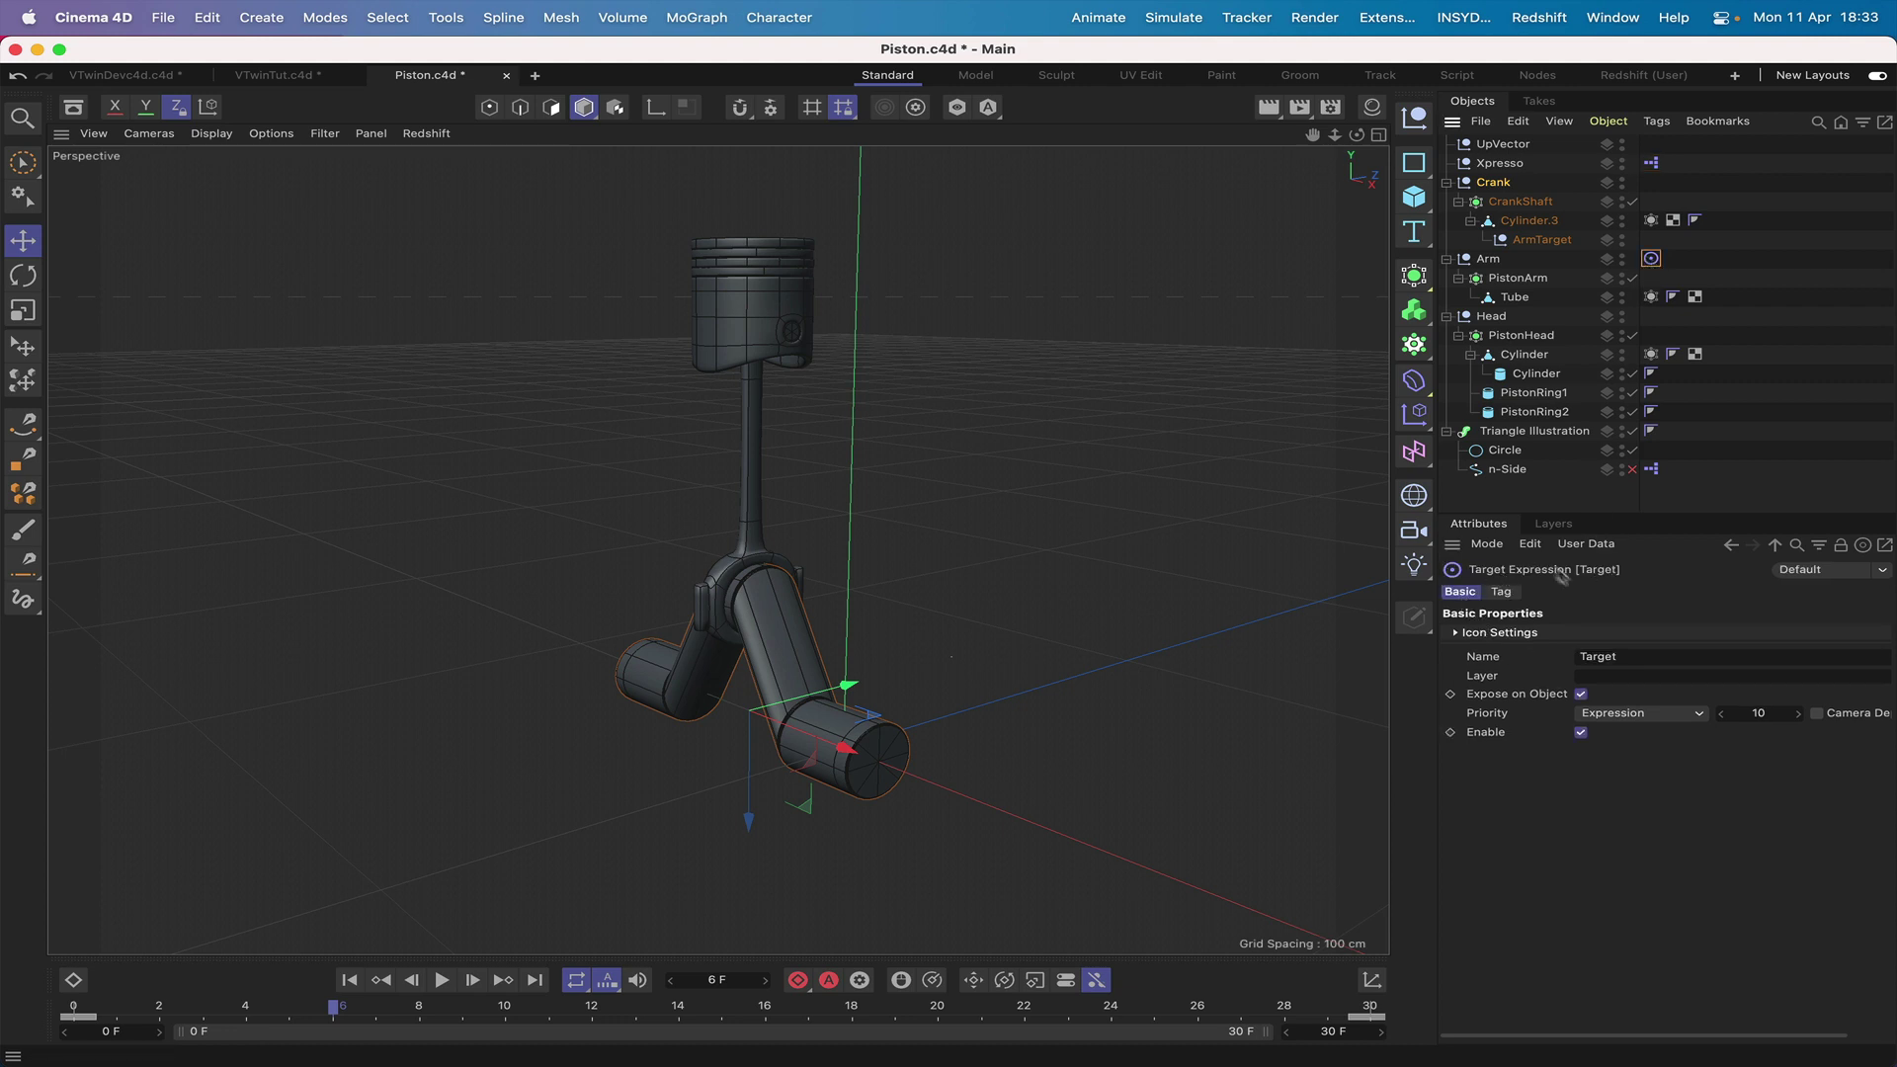
click(1582, 734)
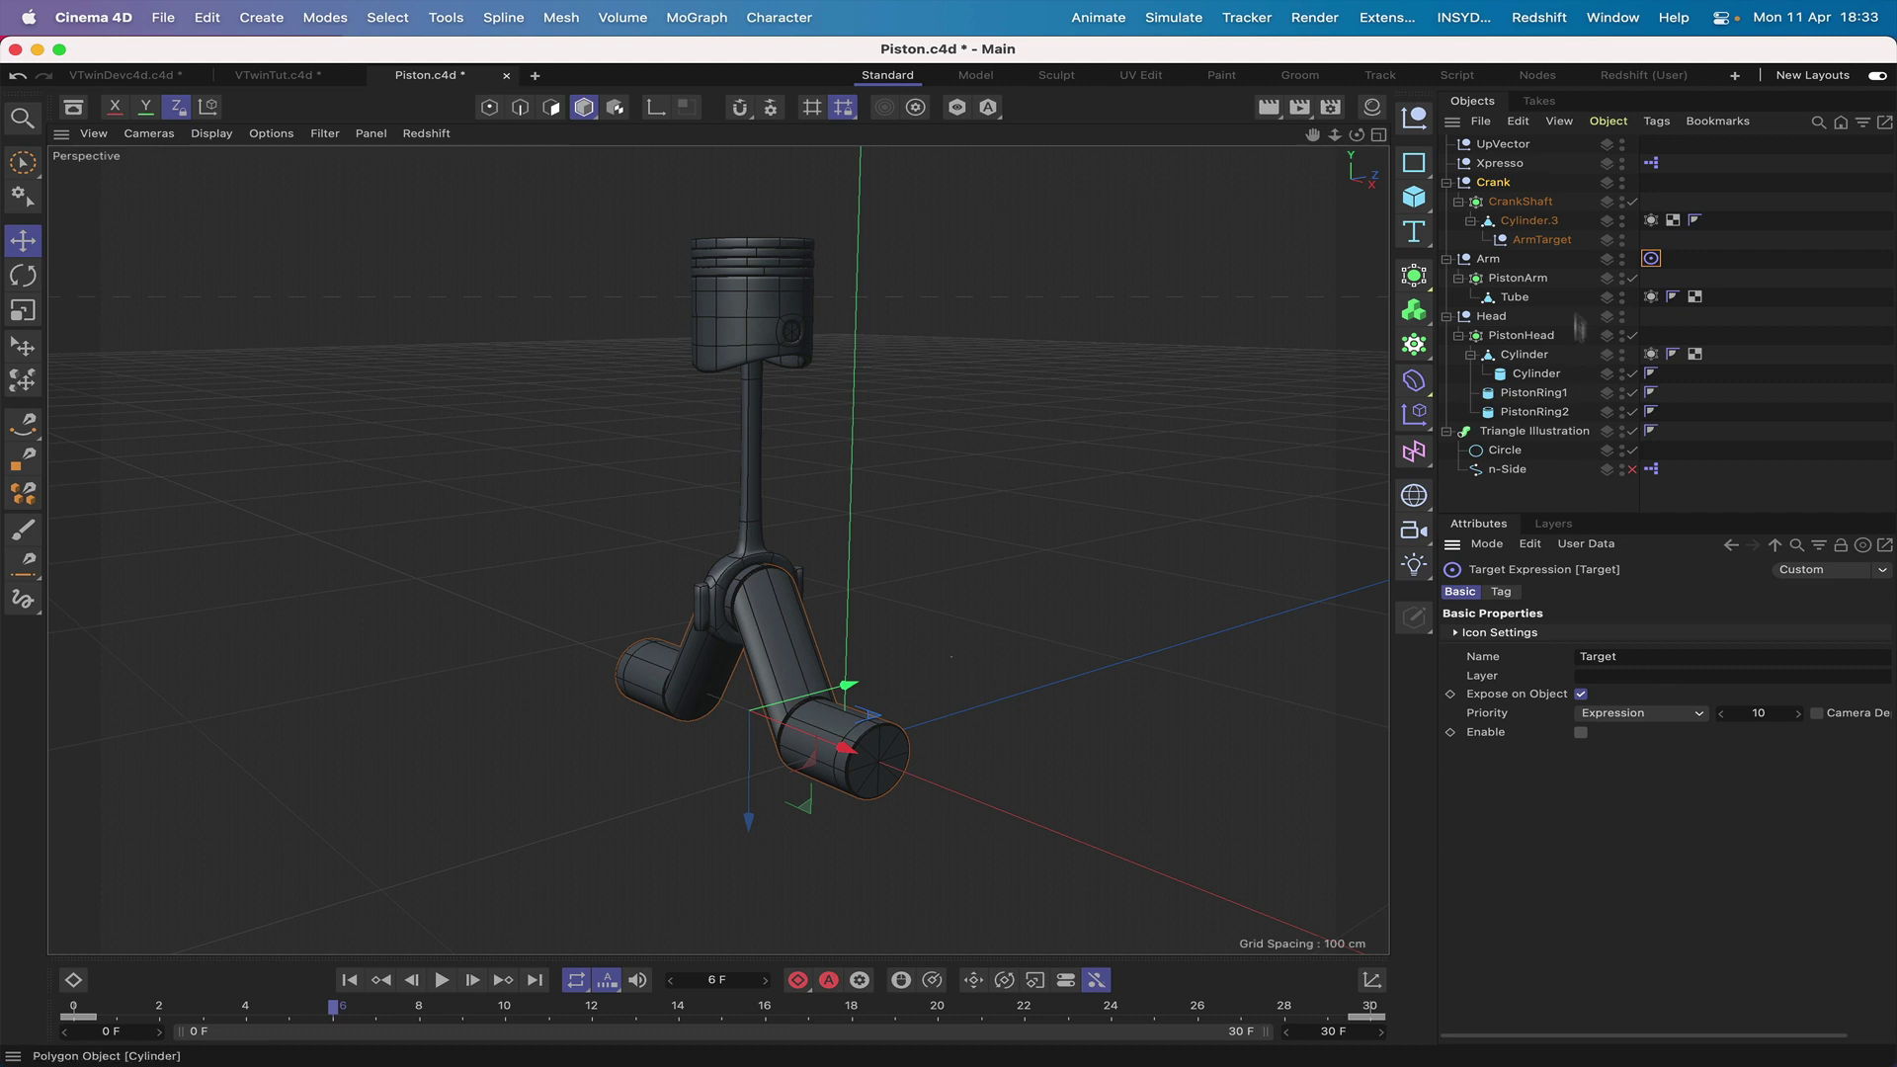
click(1506, 146)
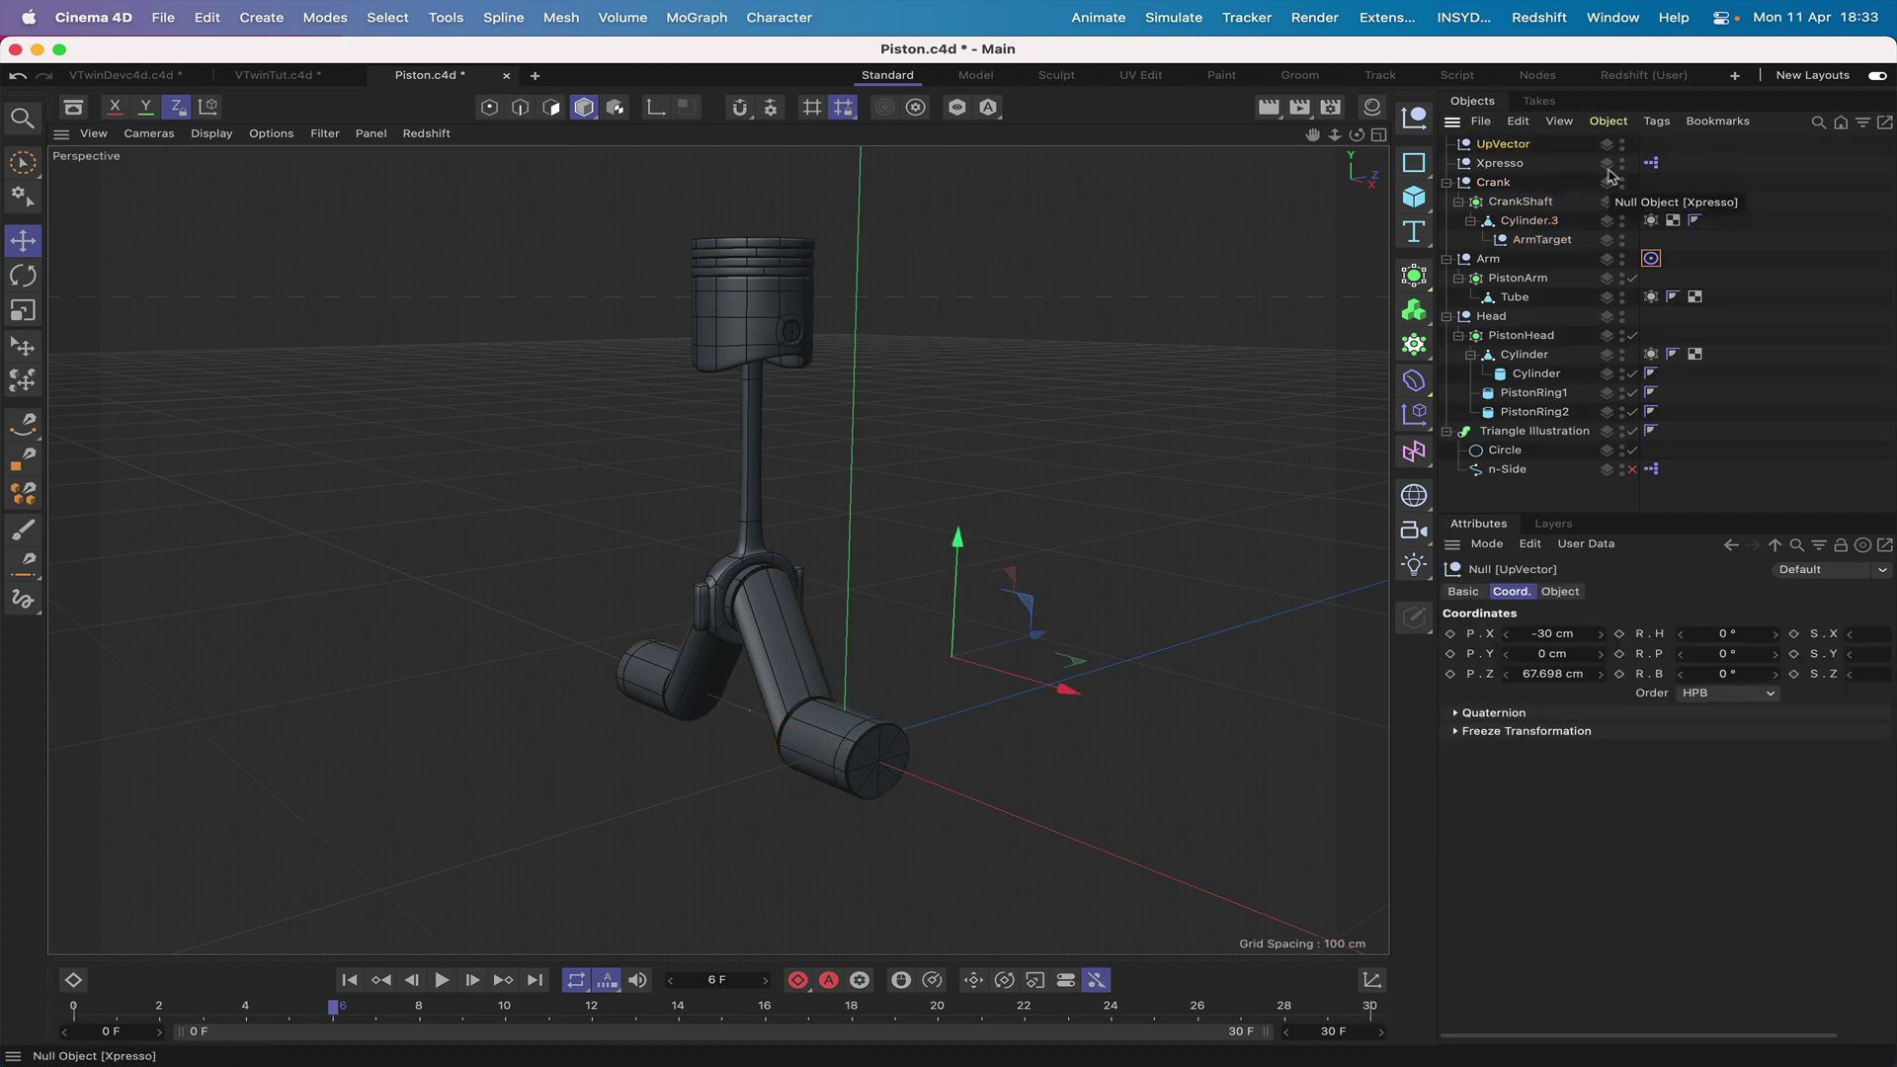
key(Delete)
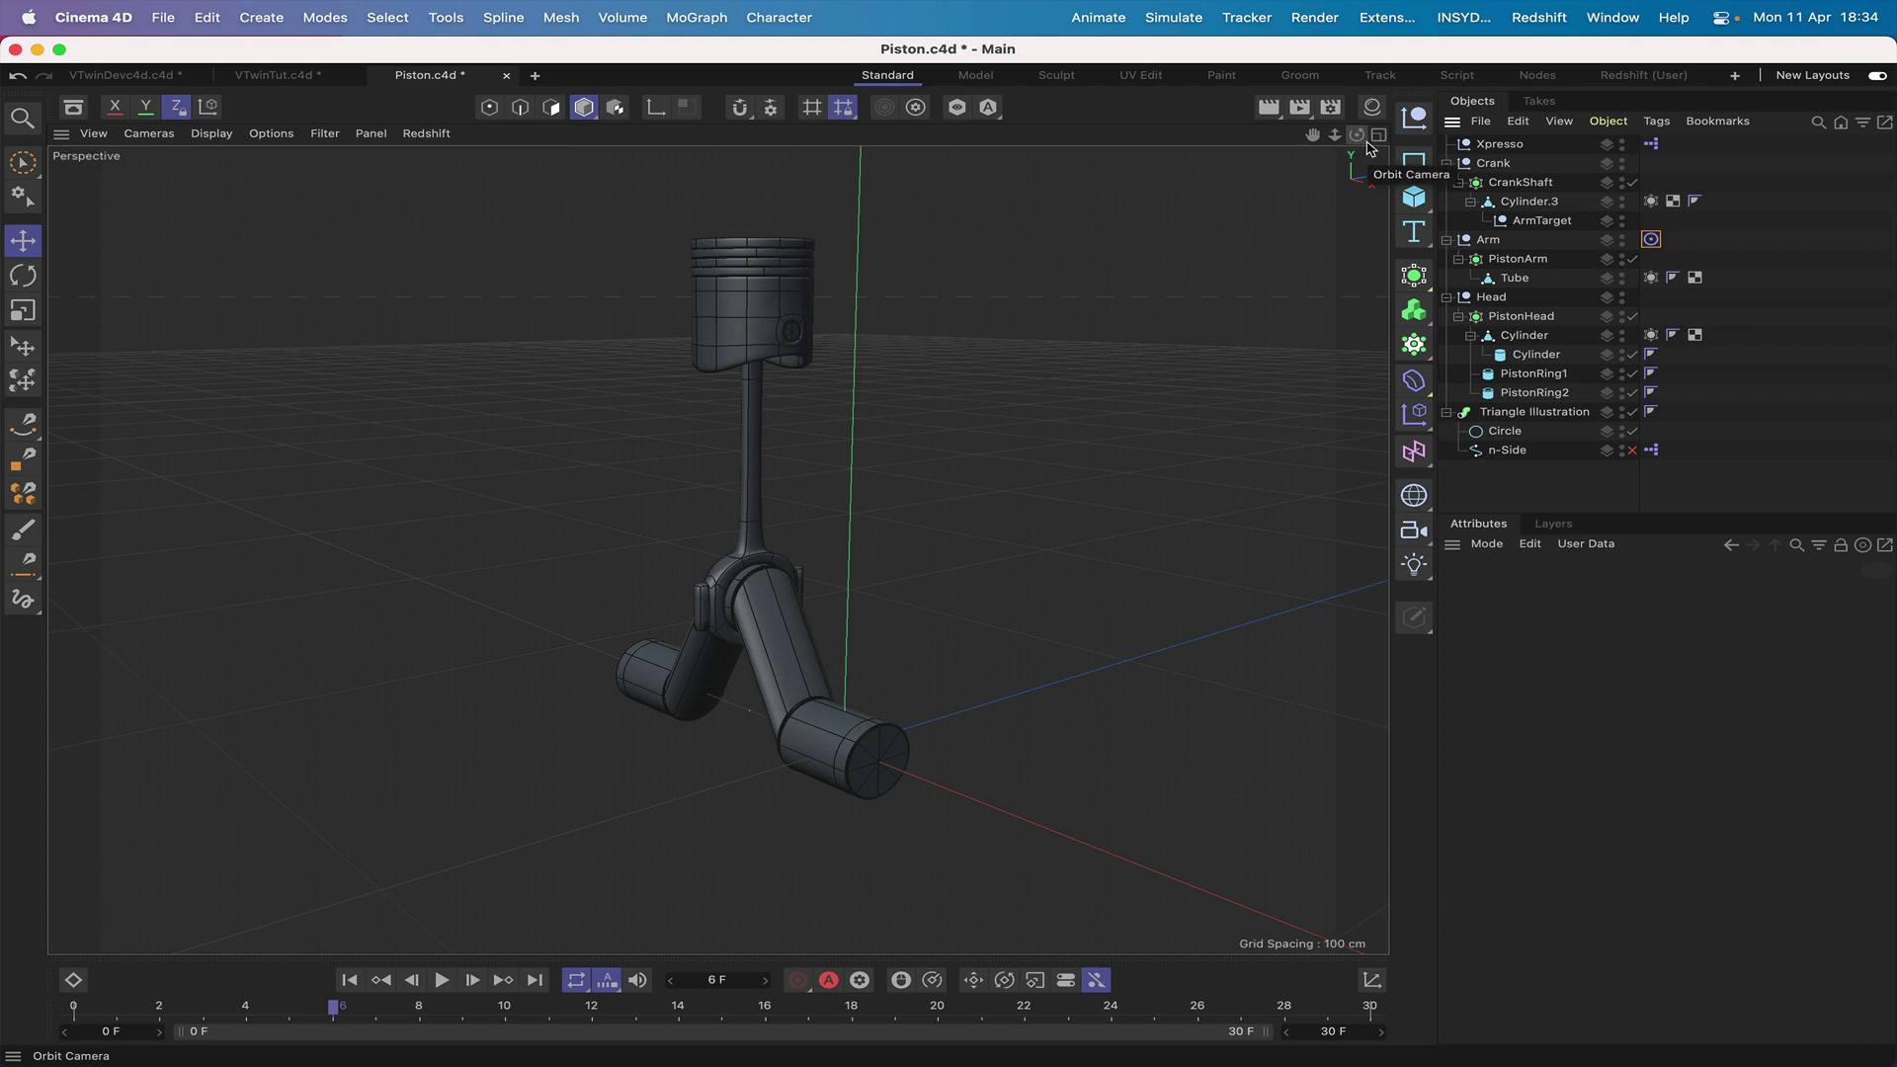
Collapse the Arm and Head hierarchies and duplicate both nulls together directly below the originals.
key(F4)
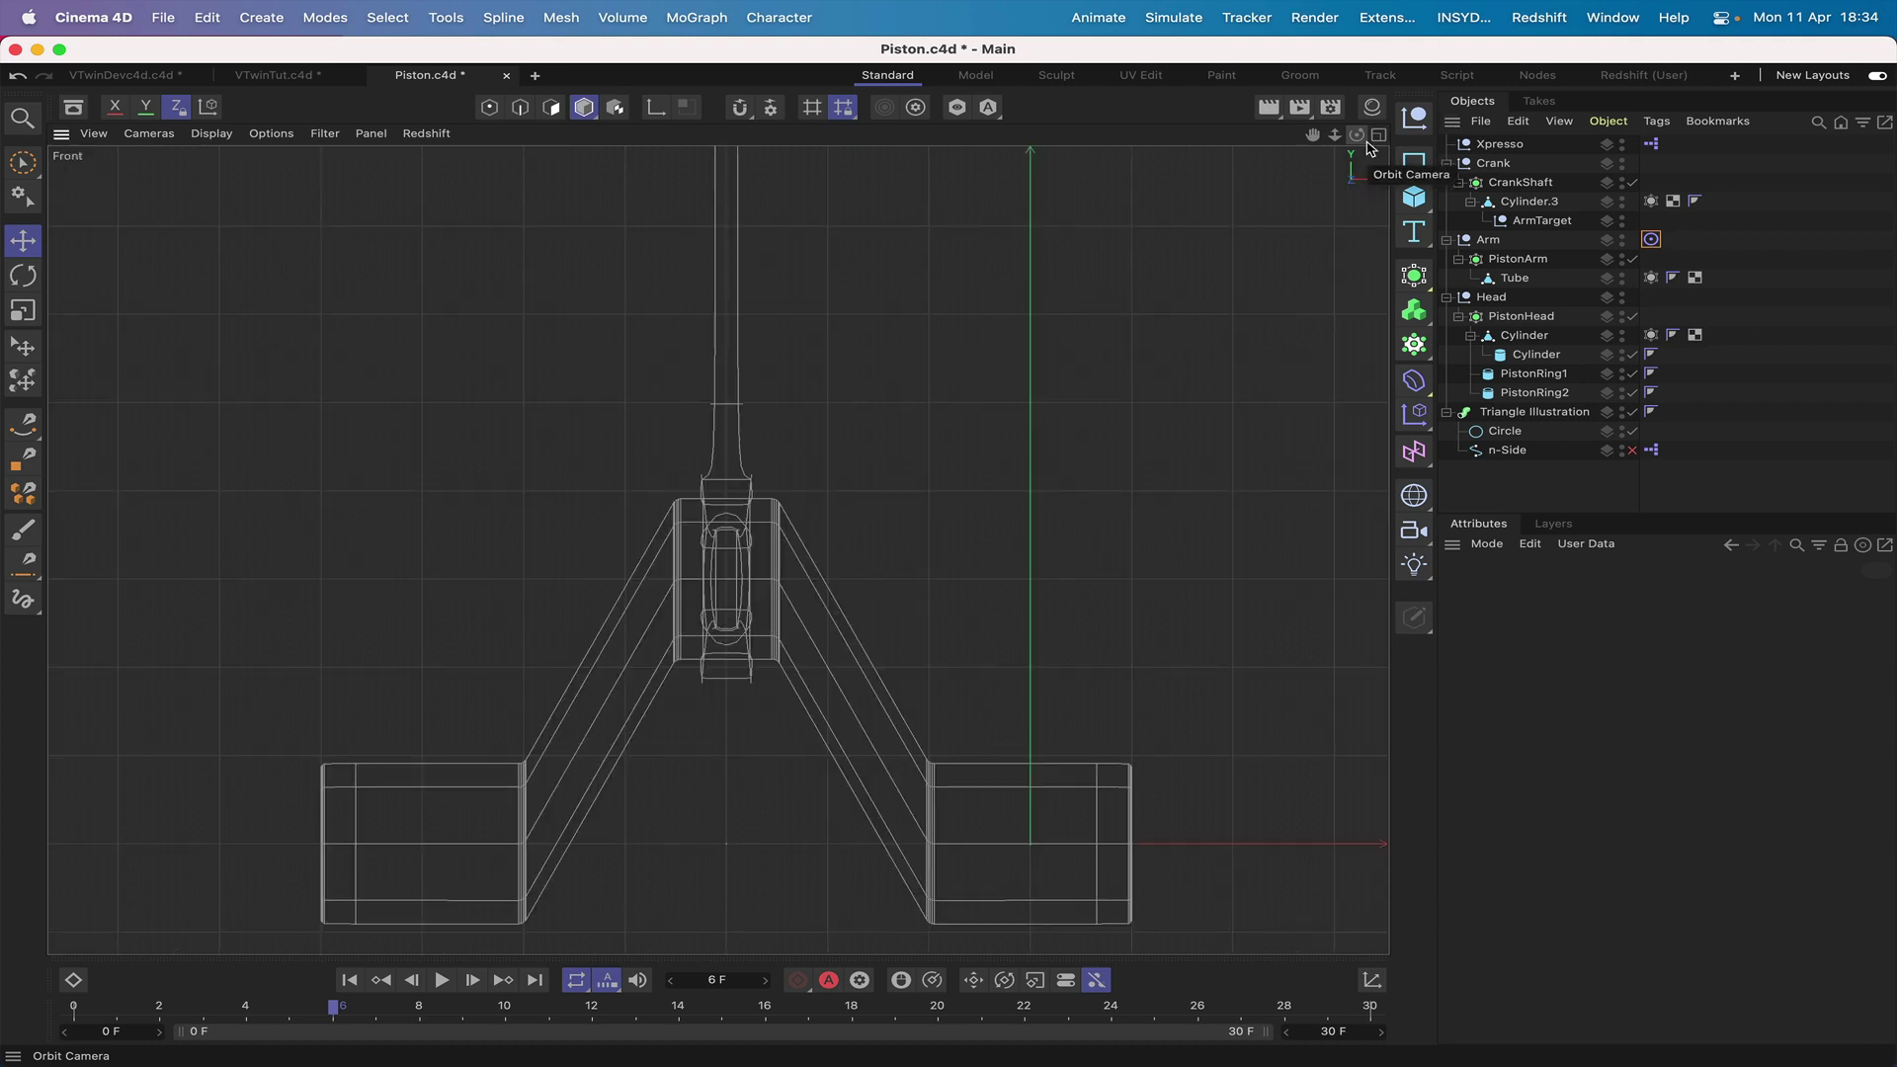
drag(1313, 137, 1358, 235)
right_drag(1314, 137, 1374, 137)
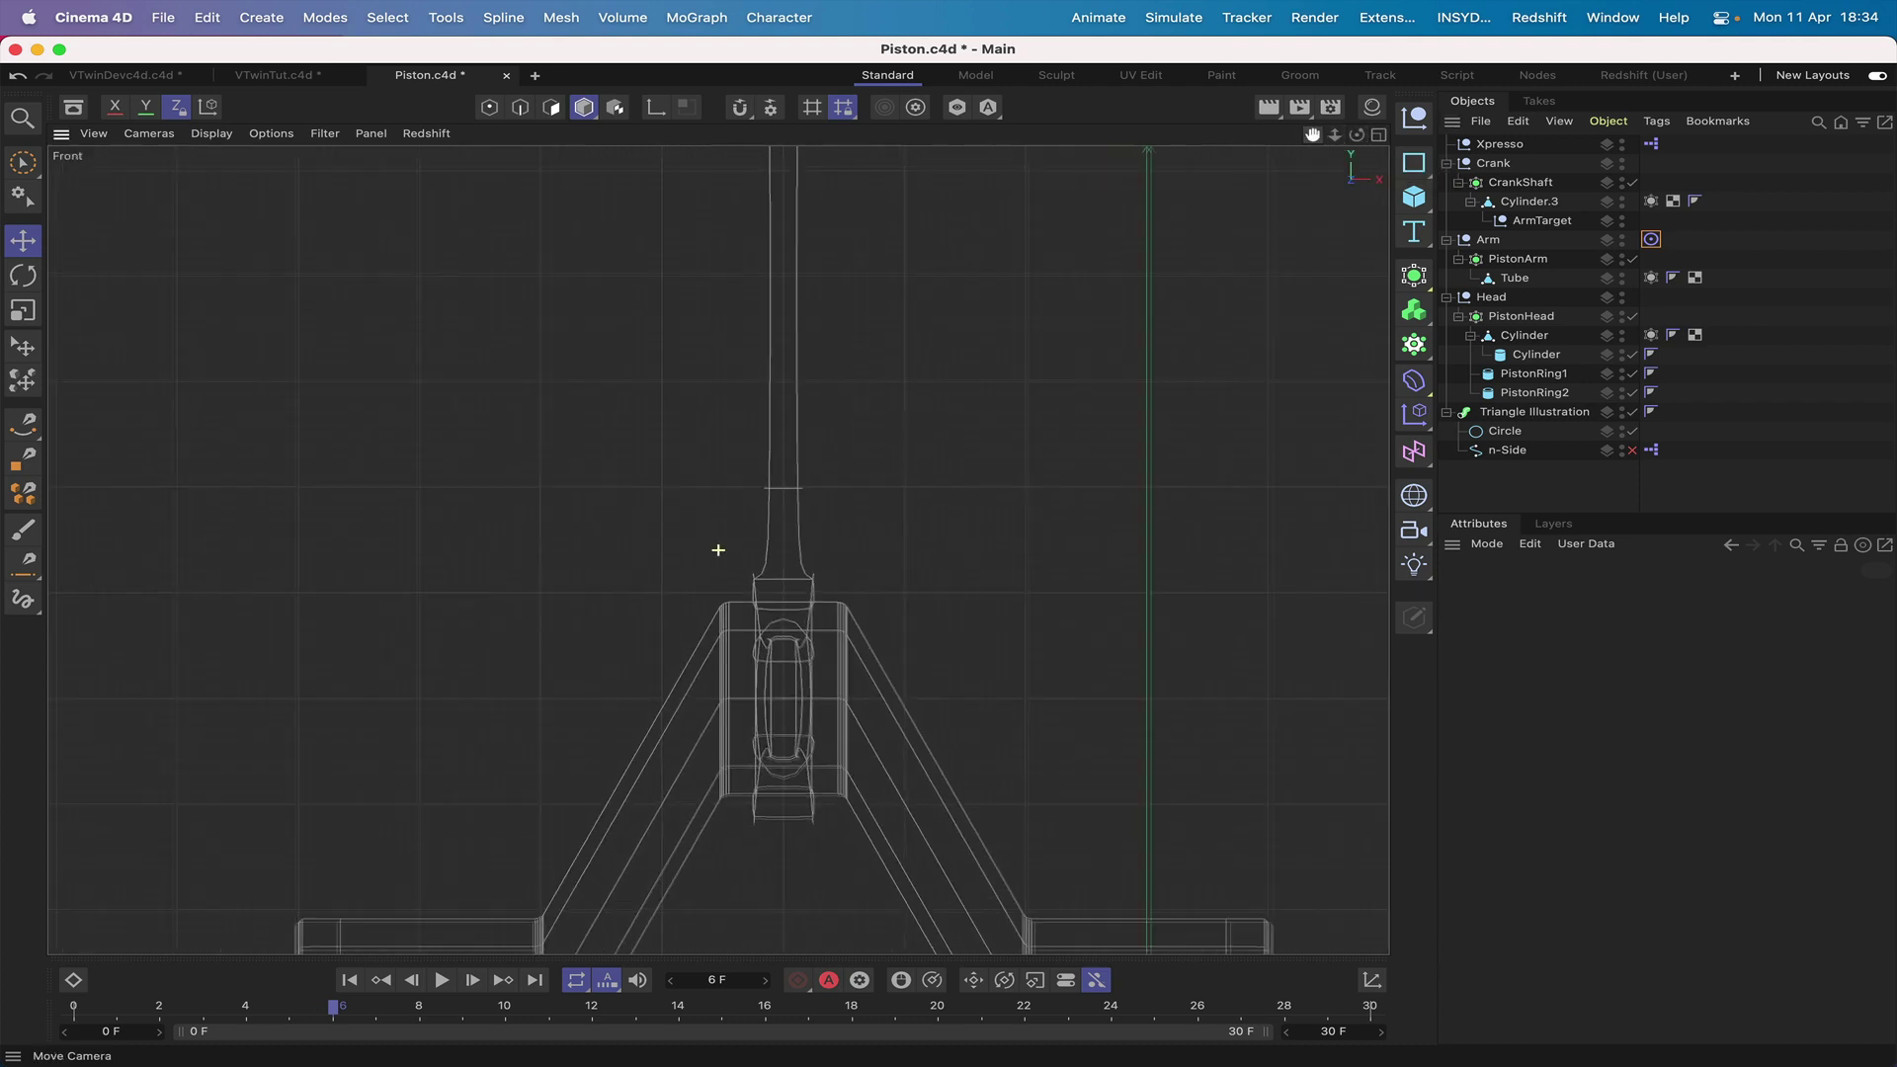
scroll(718, 549, down, 5)
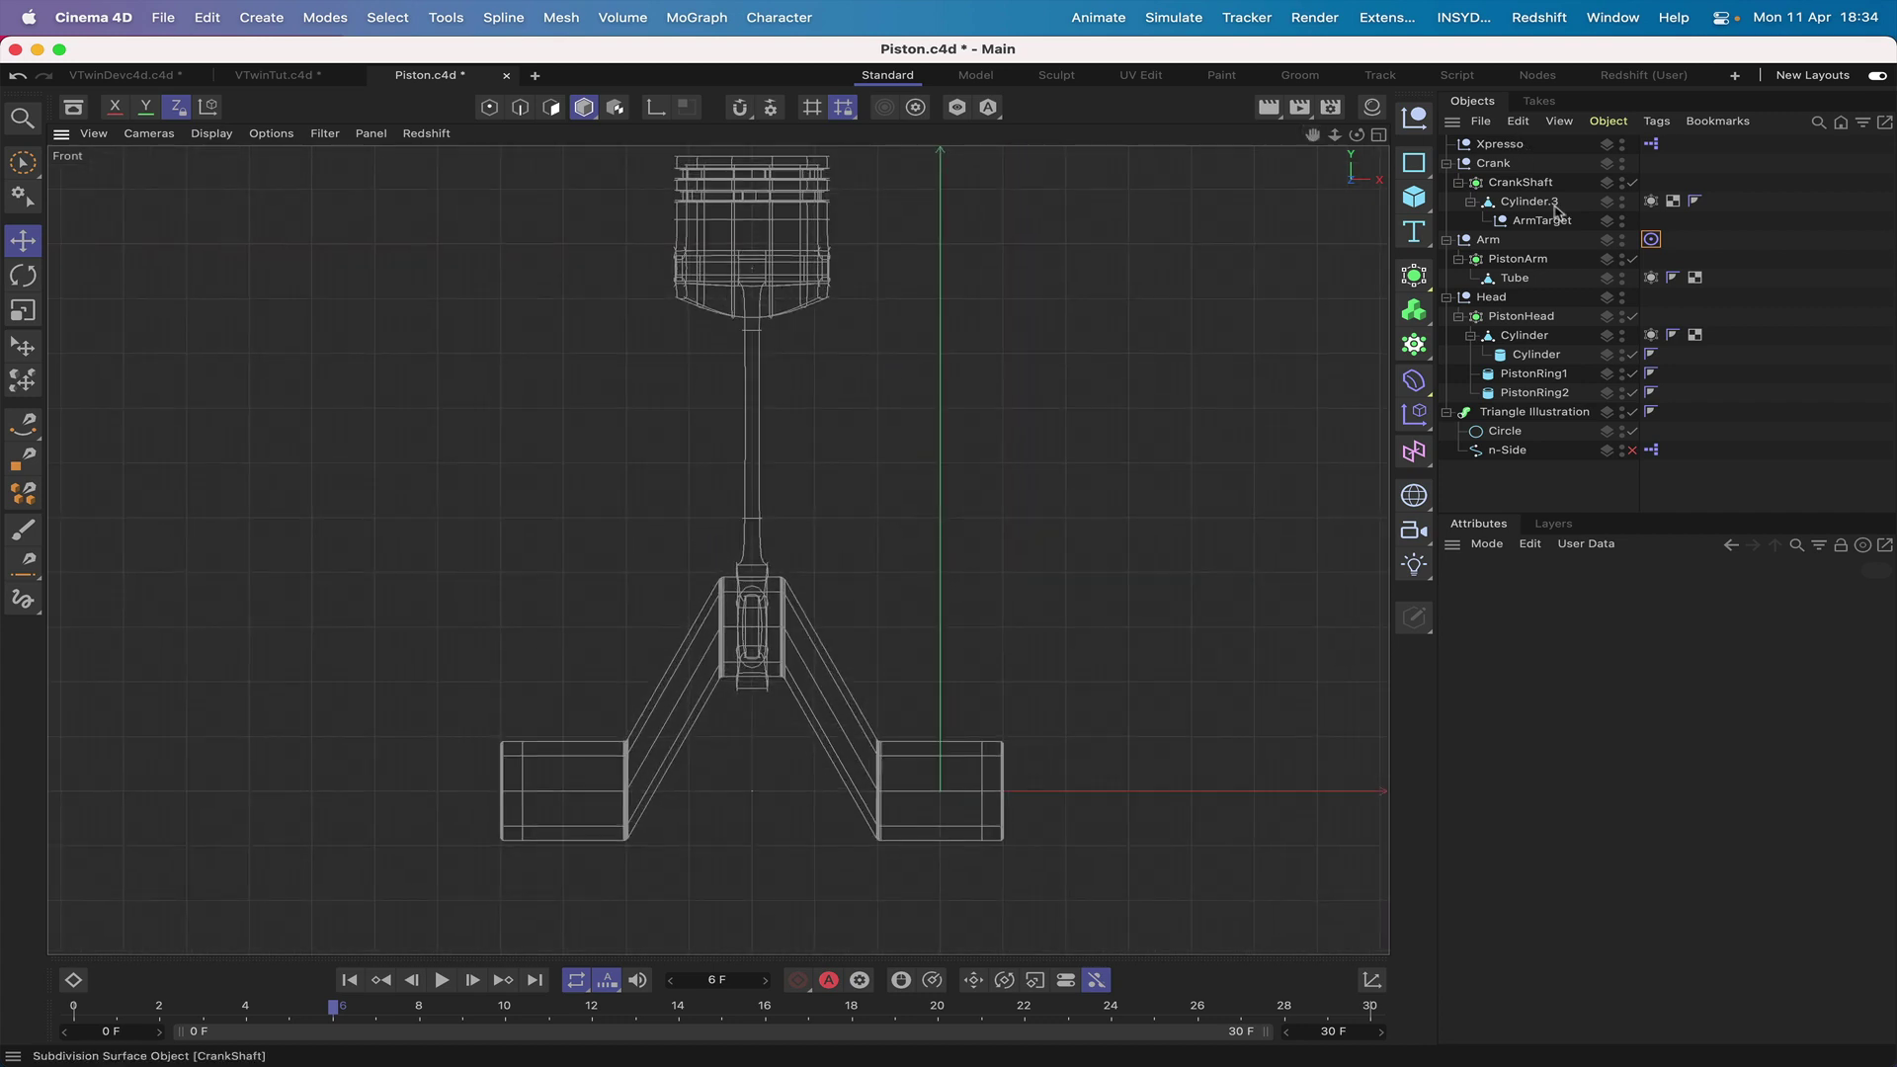
click(1490, 241)
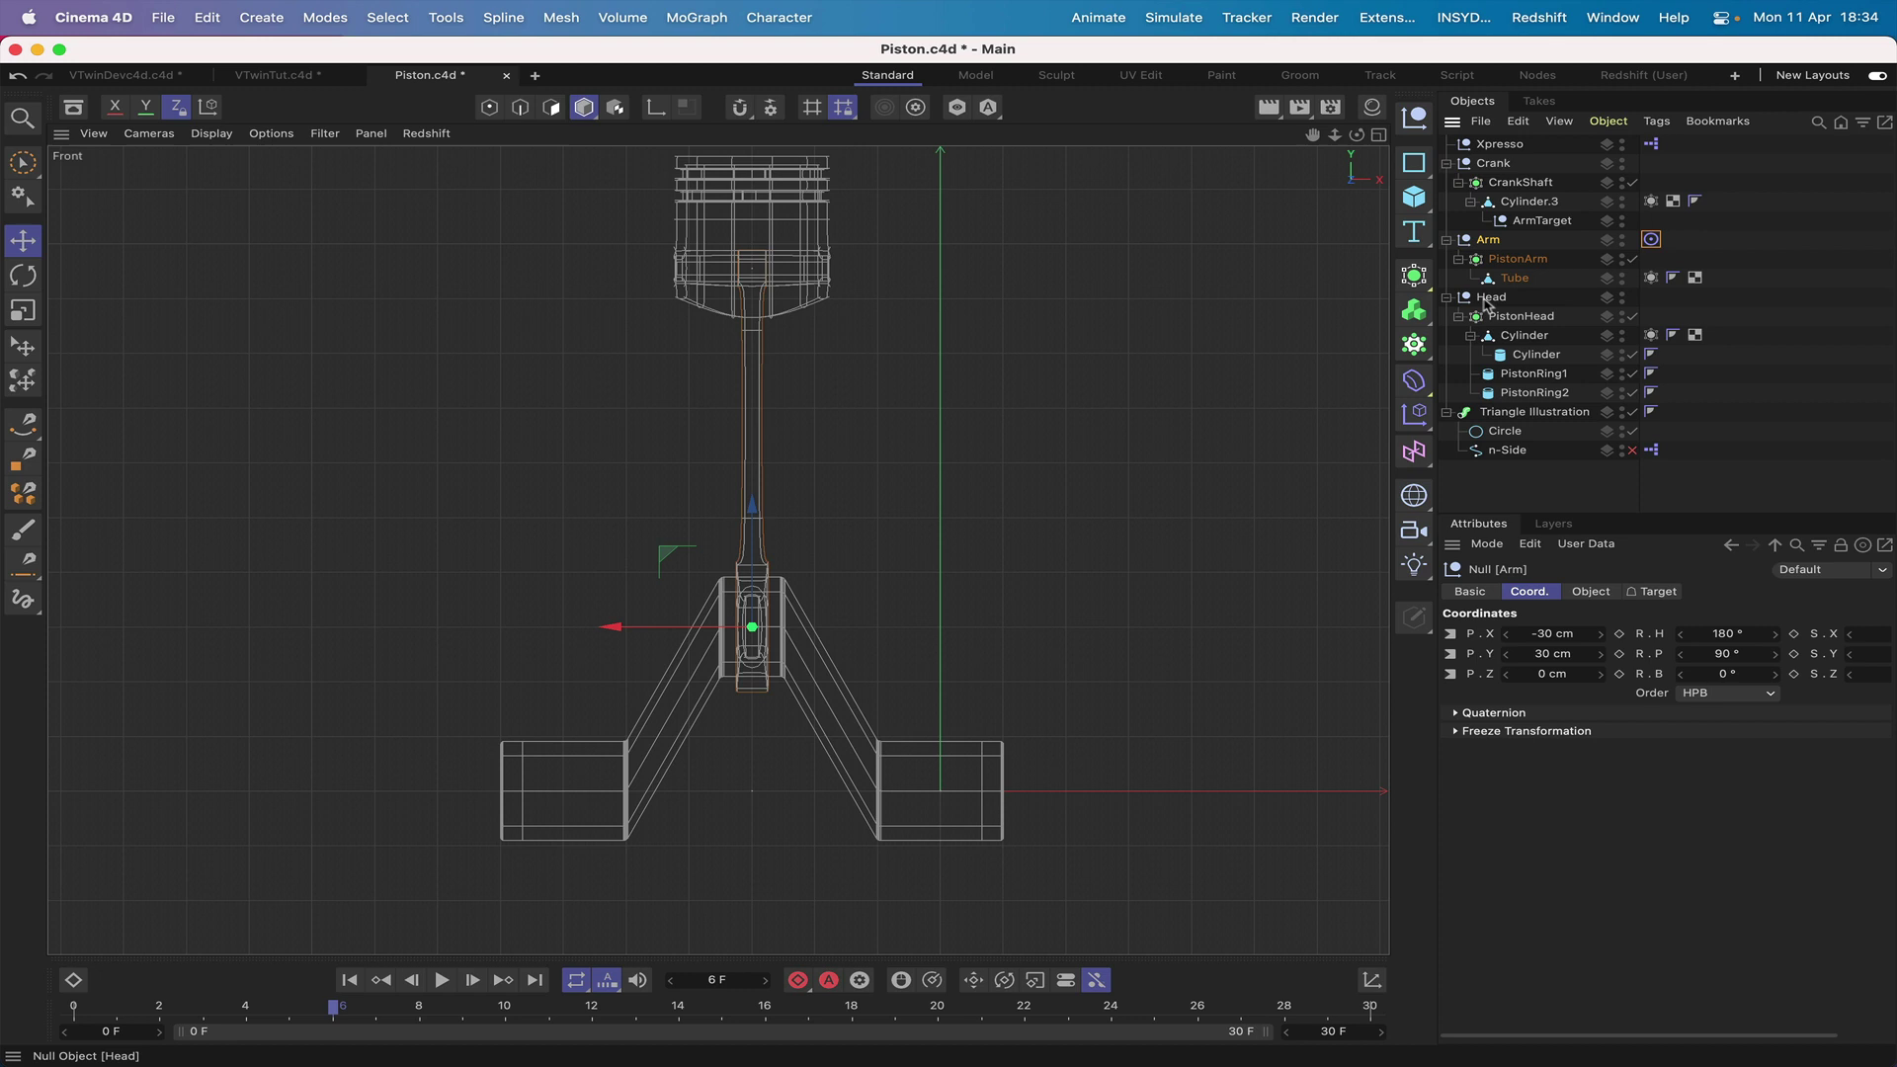
click(1447, 241)
click(1448, 260)
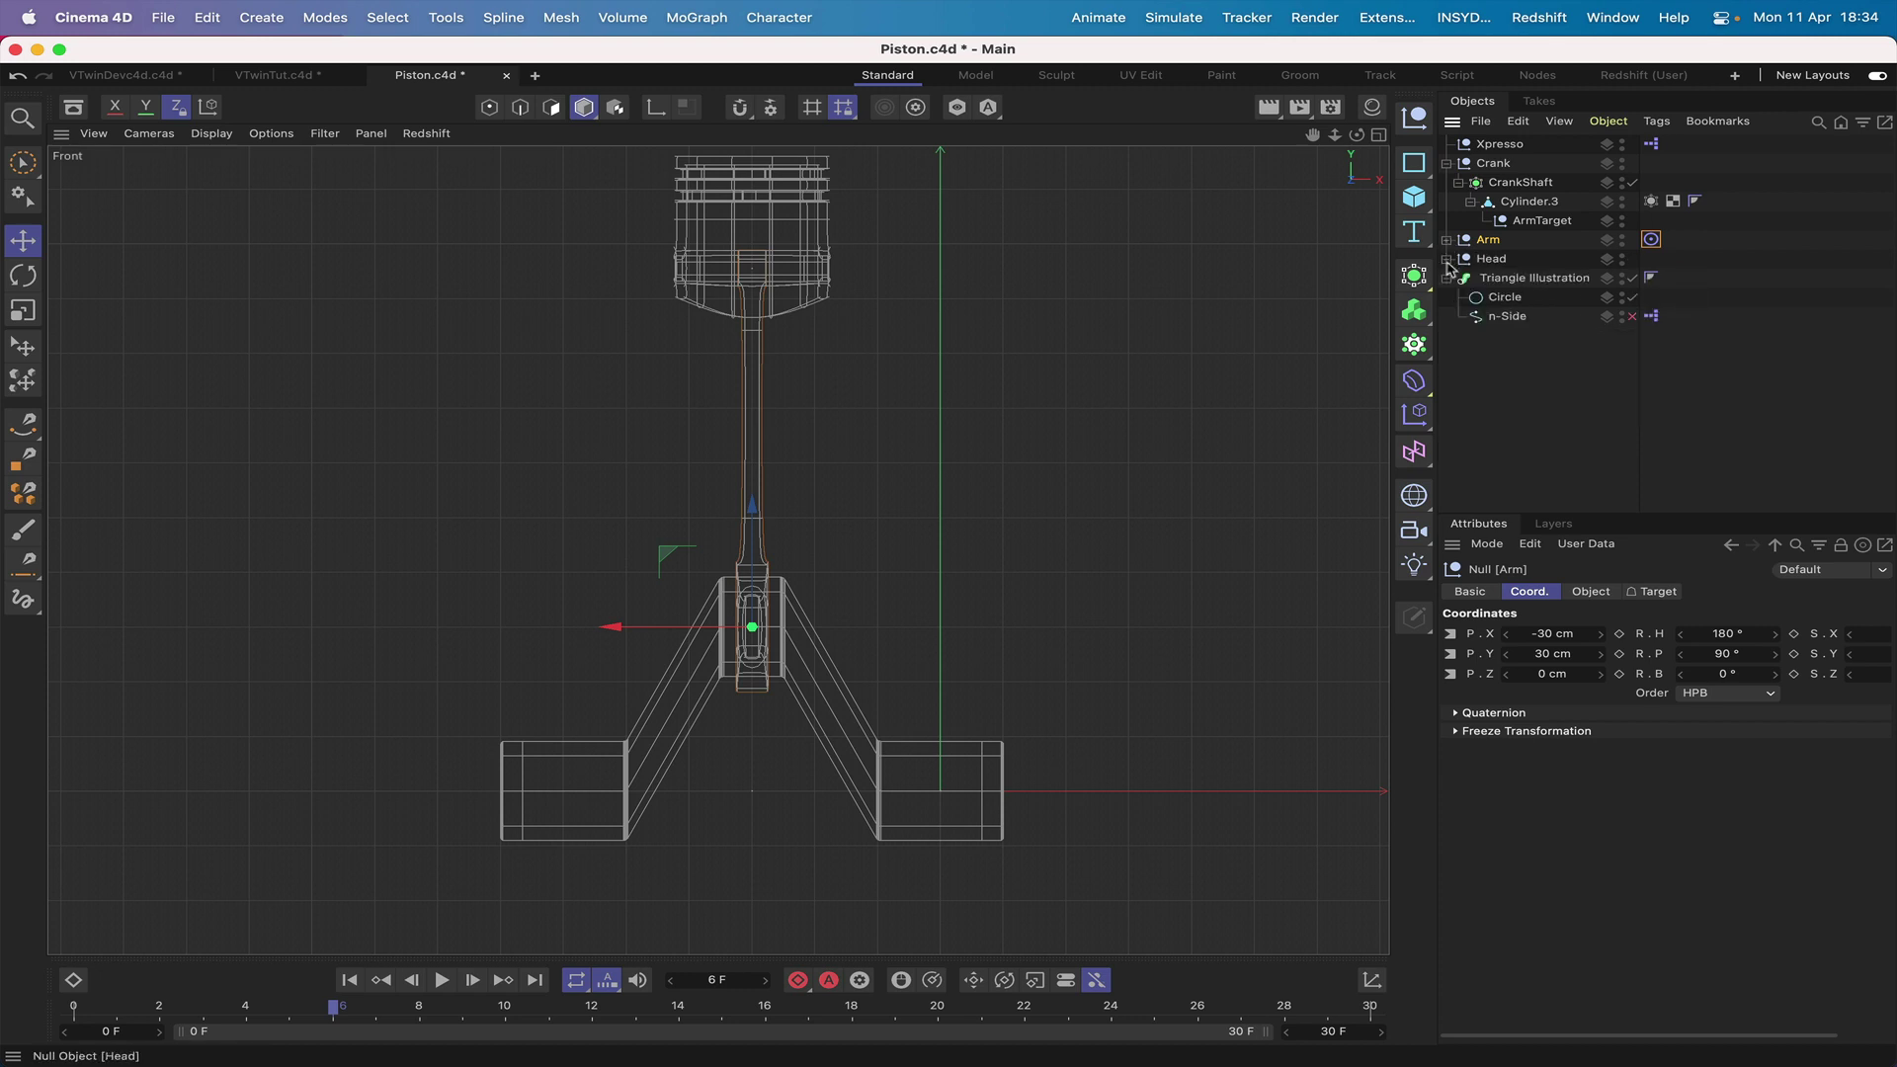
shift+click(1532, 260)
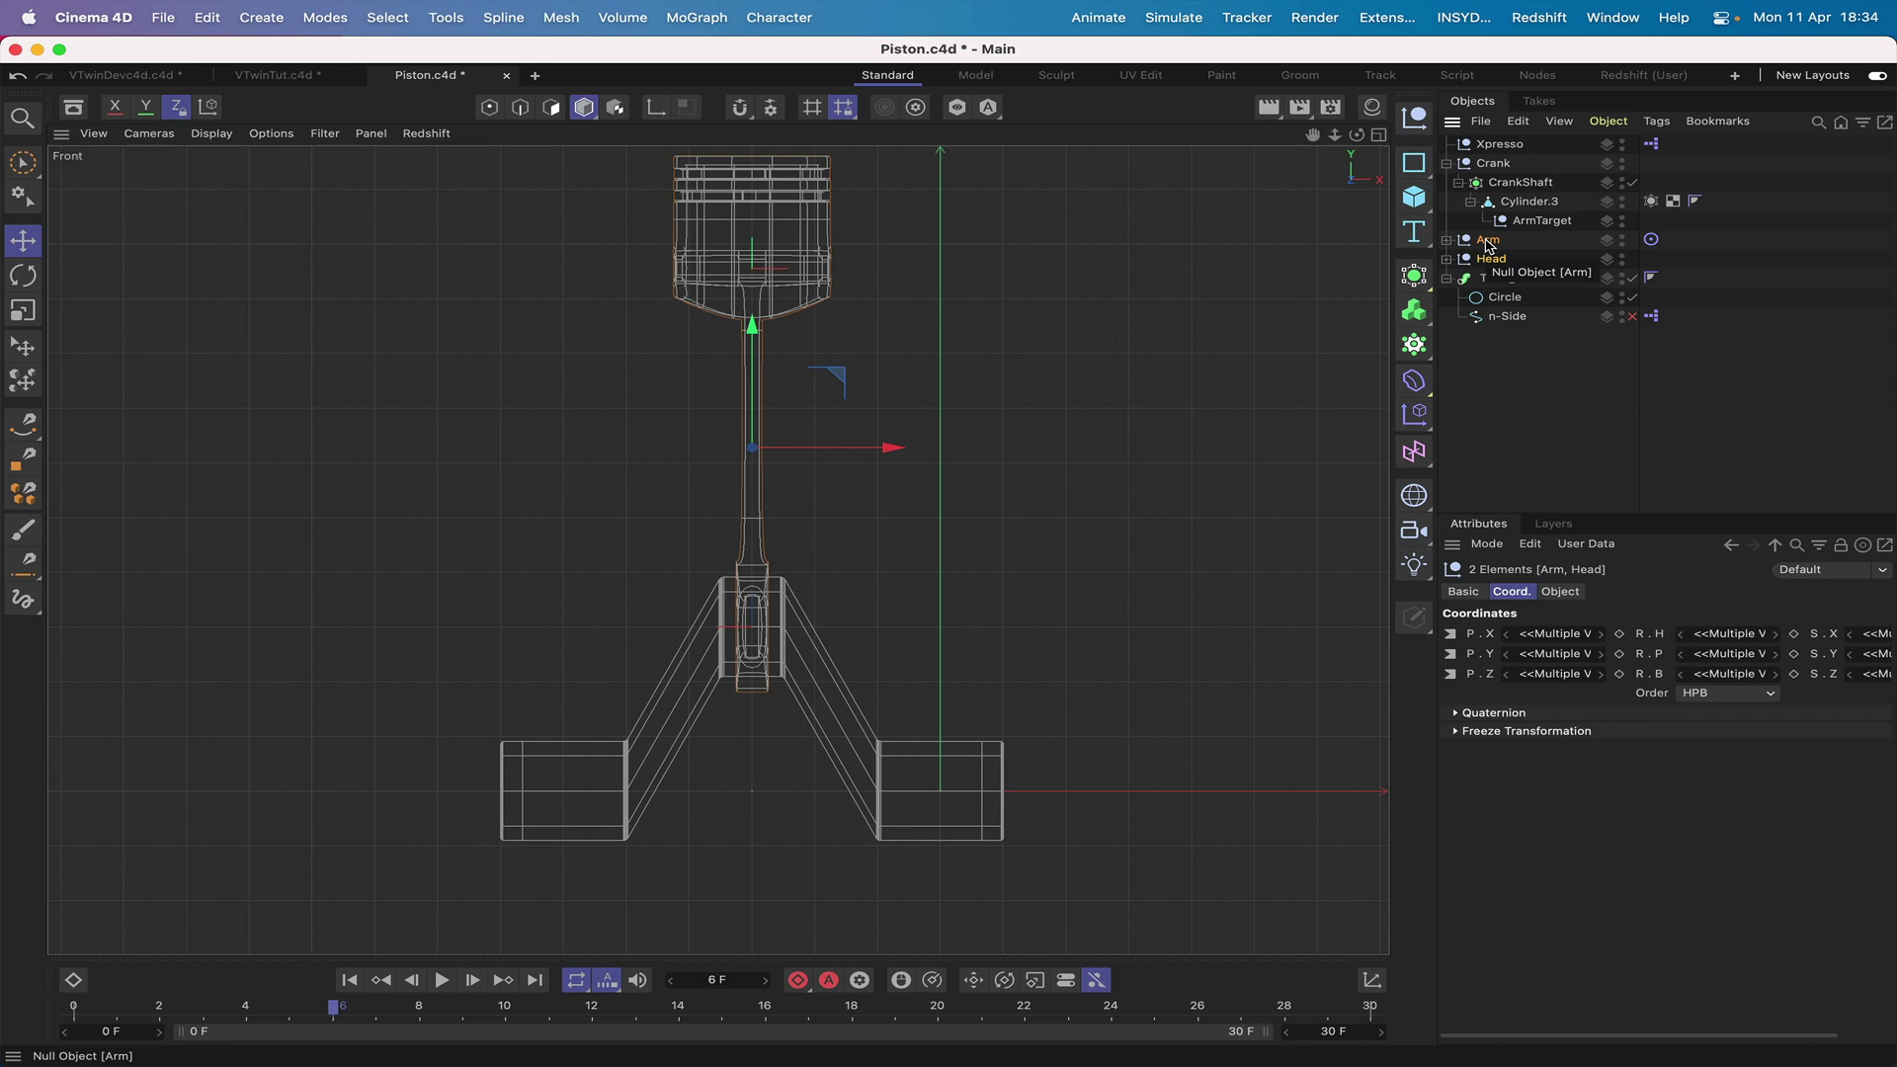
ctrl+drag(1487, 244, 1502, 270)
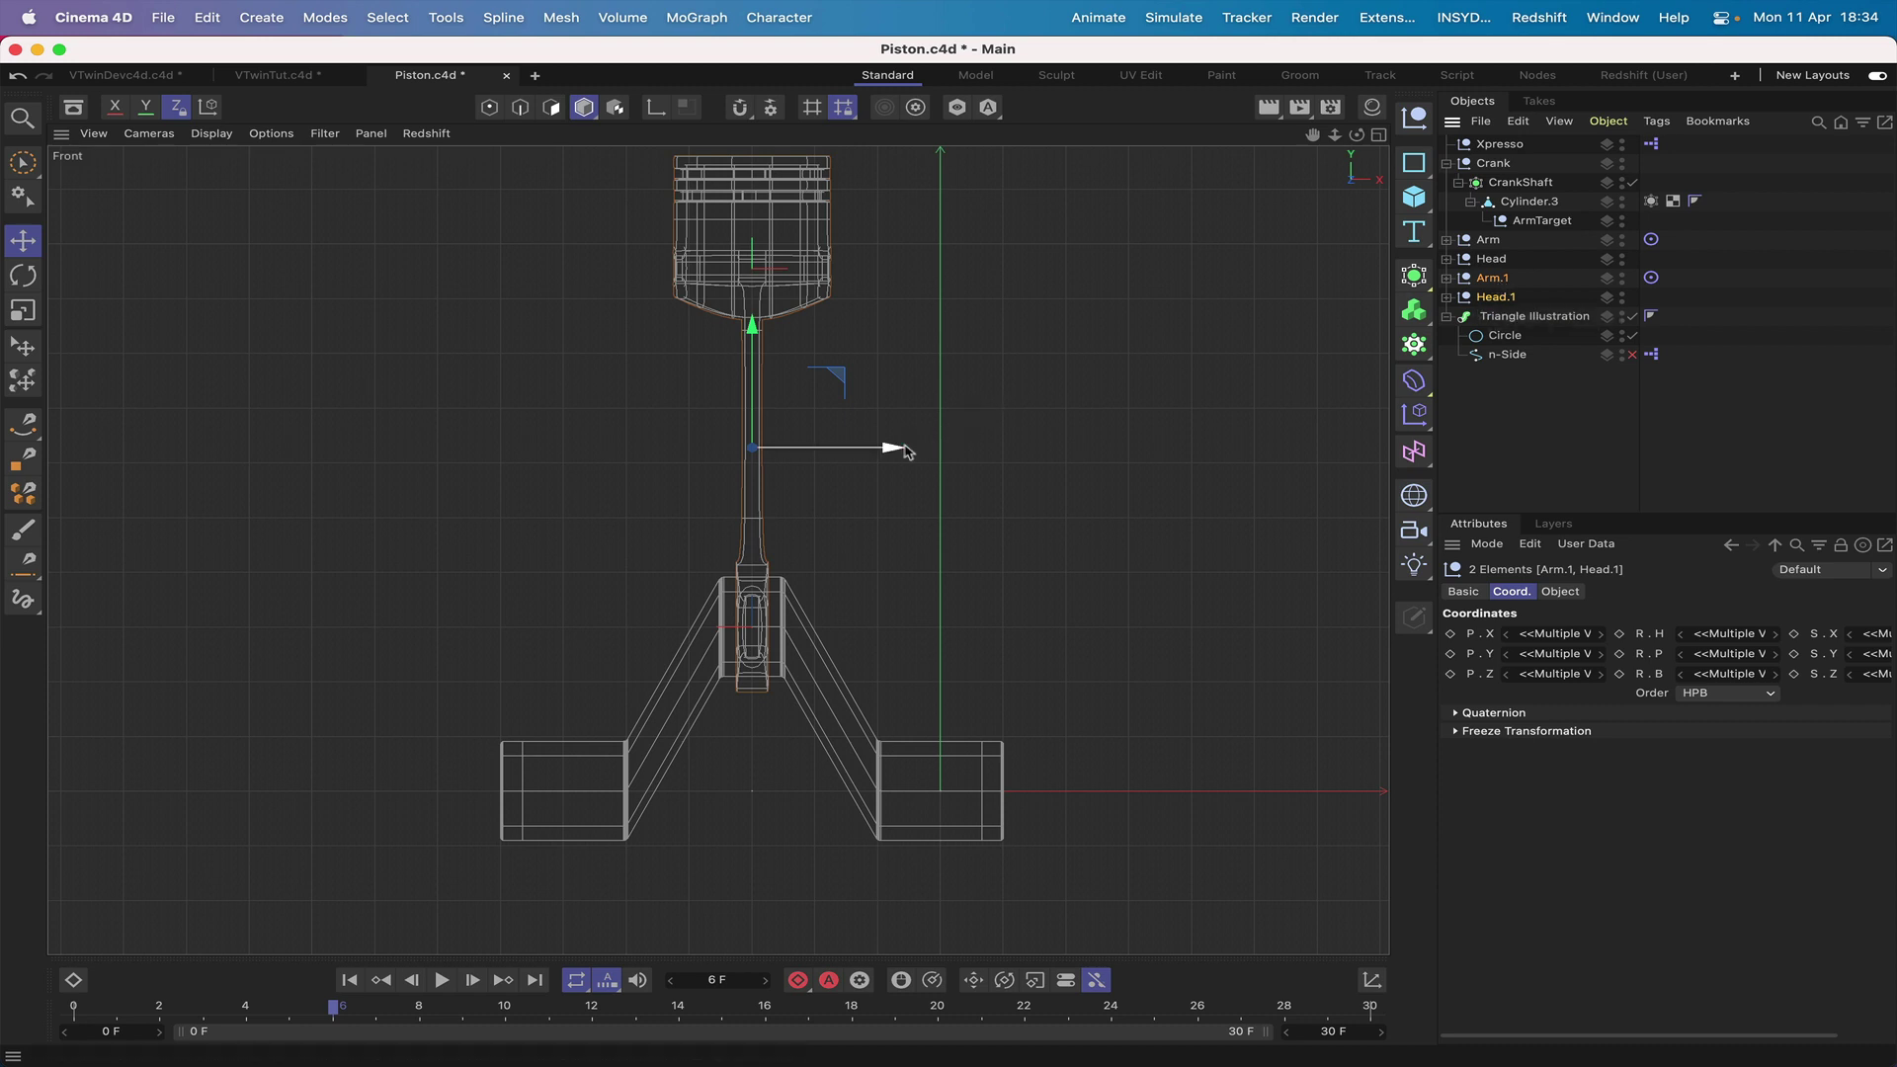
Move the duplicated arm and head along negative X so the two rods sit side by side, and inspect the result in perspective.
drag(889, 451, 847, 454)
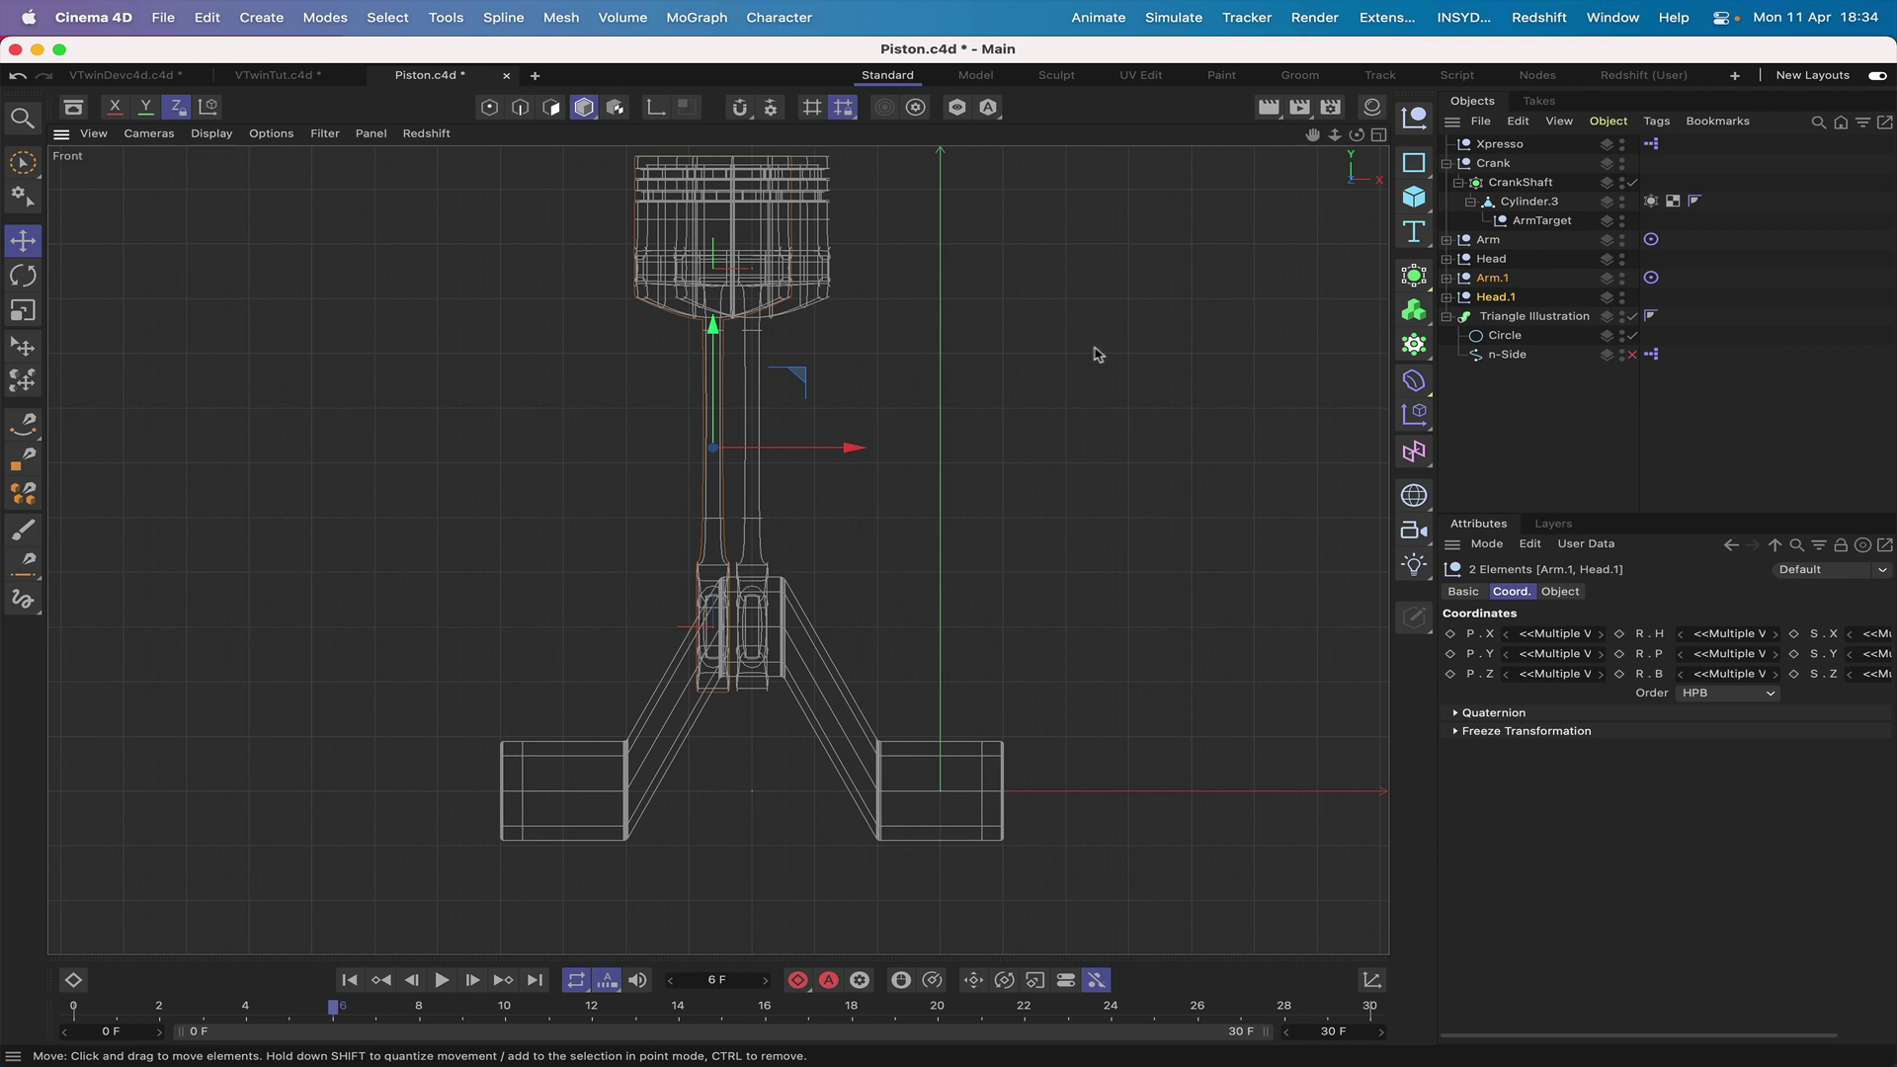
key(F1)
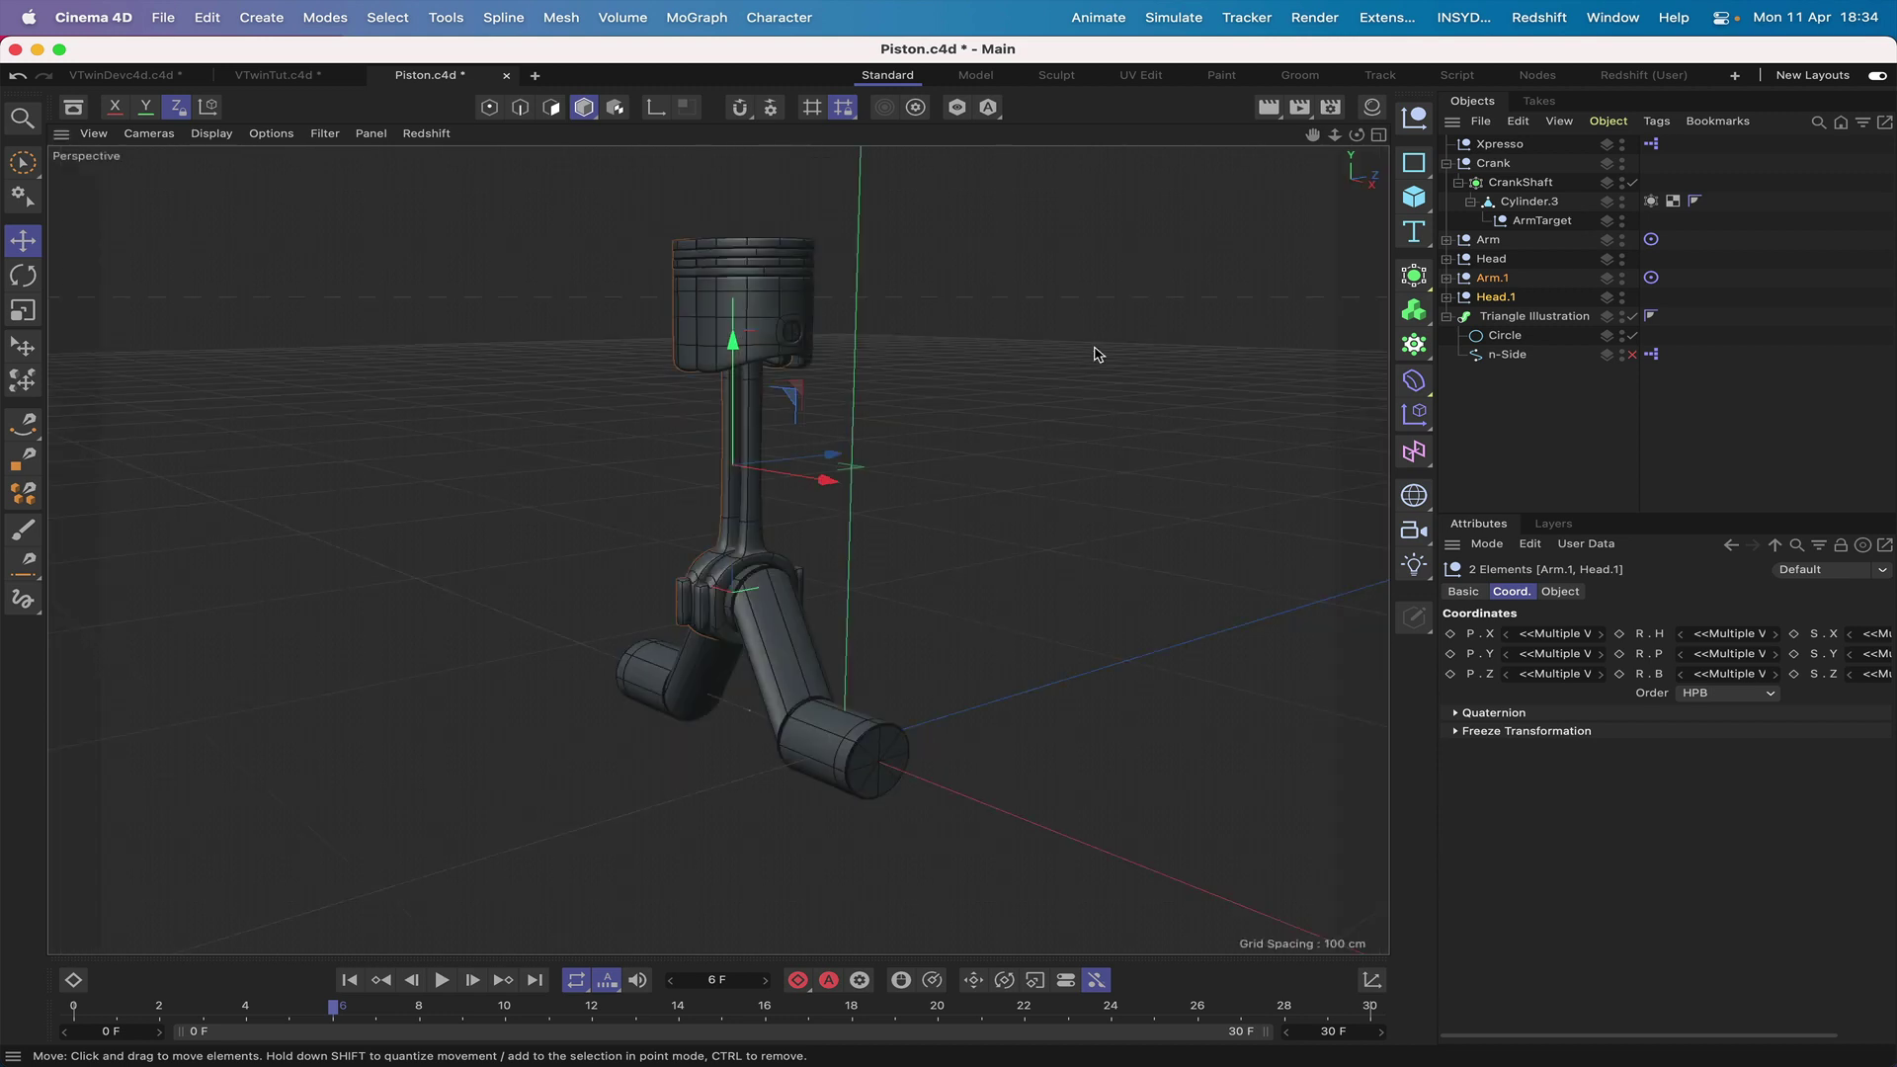
drag(1357, 135, 1470, 128)
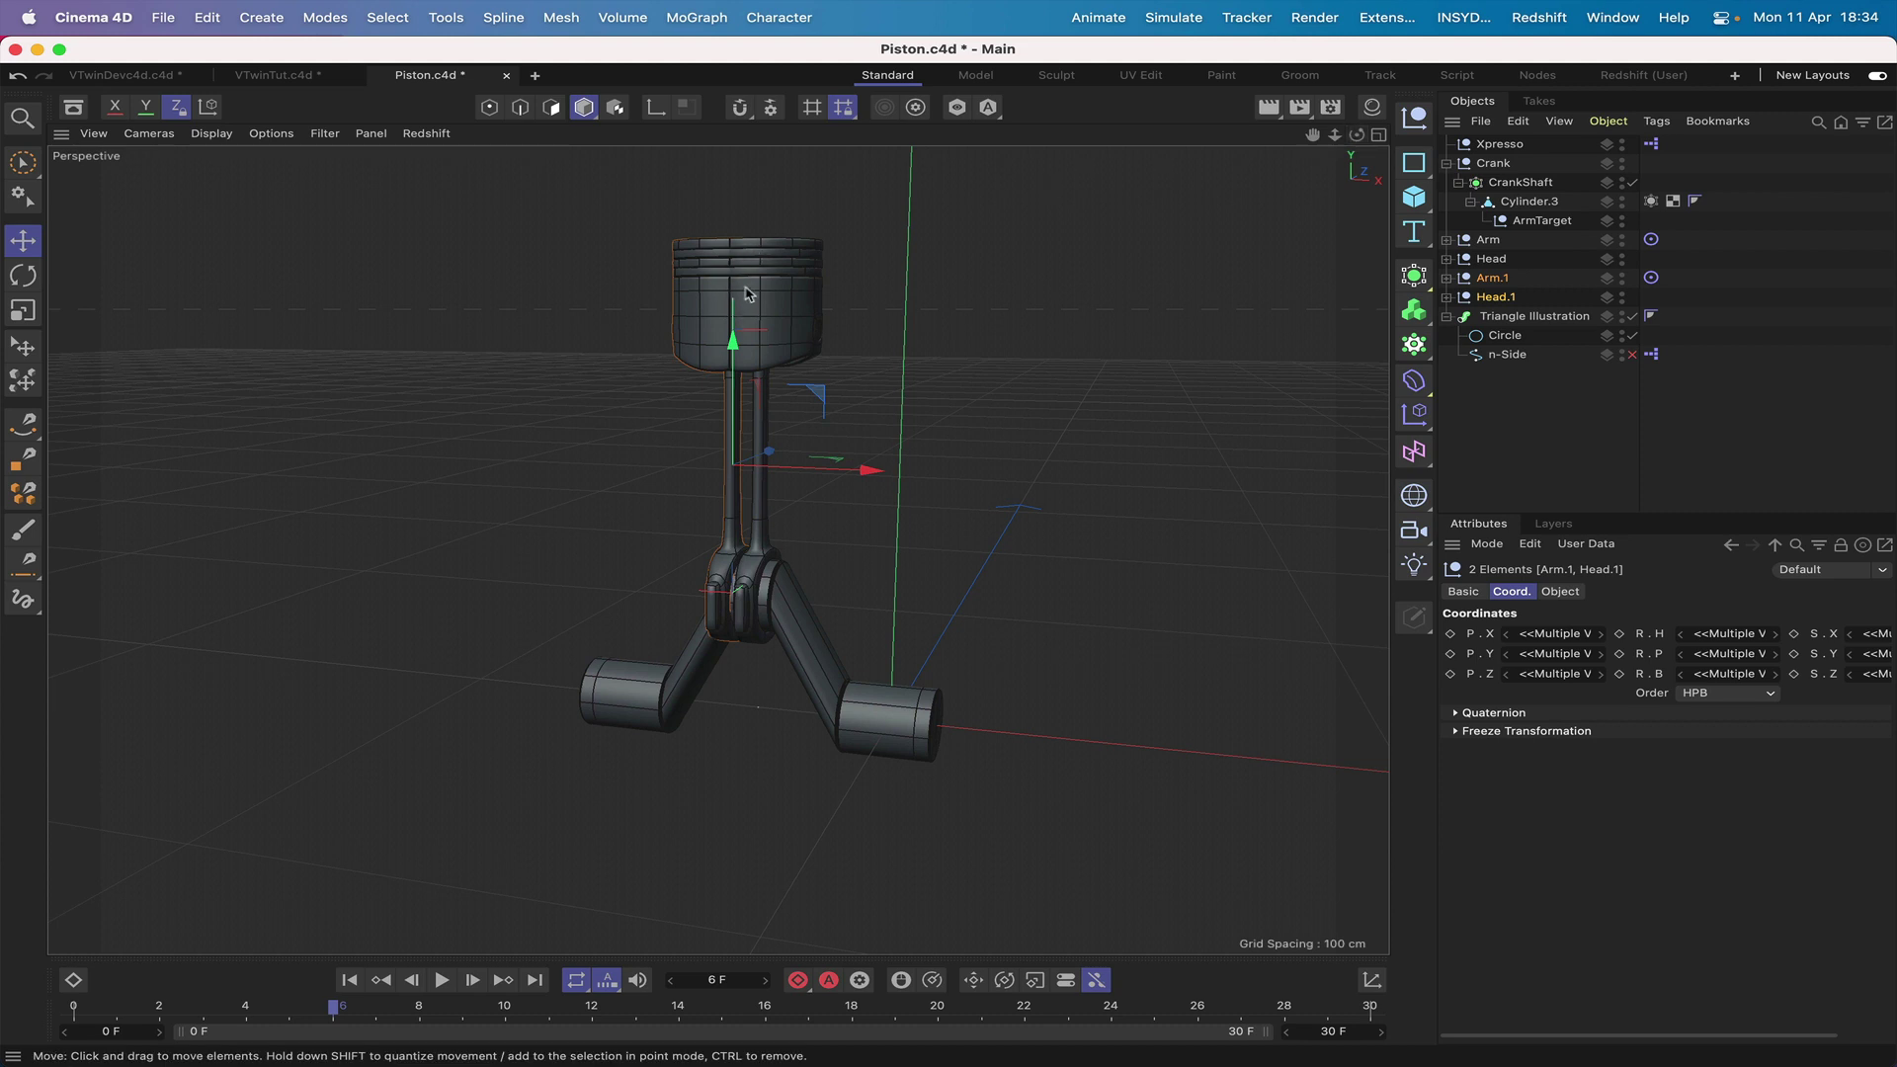
drag(1356, 135, 1265, 172)
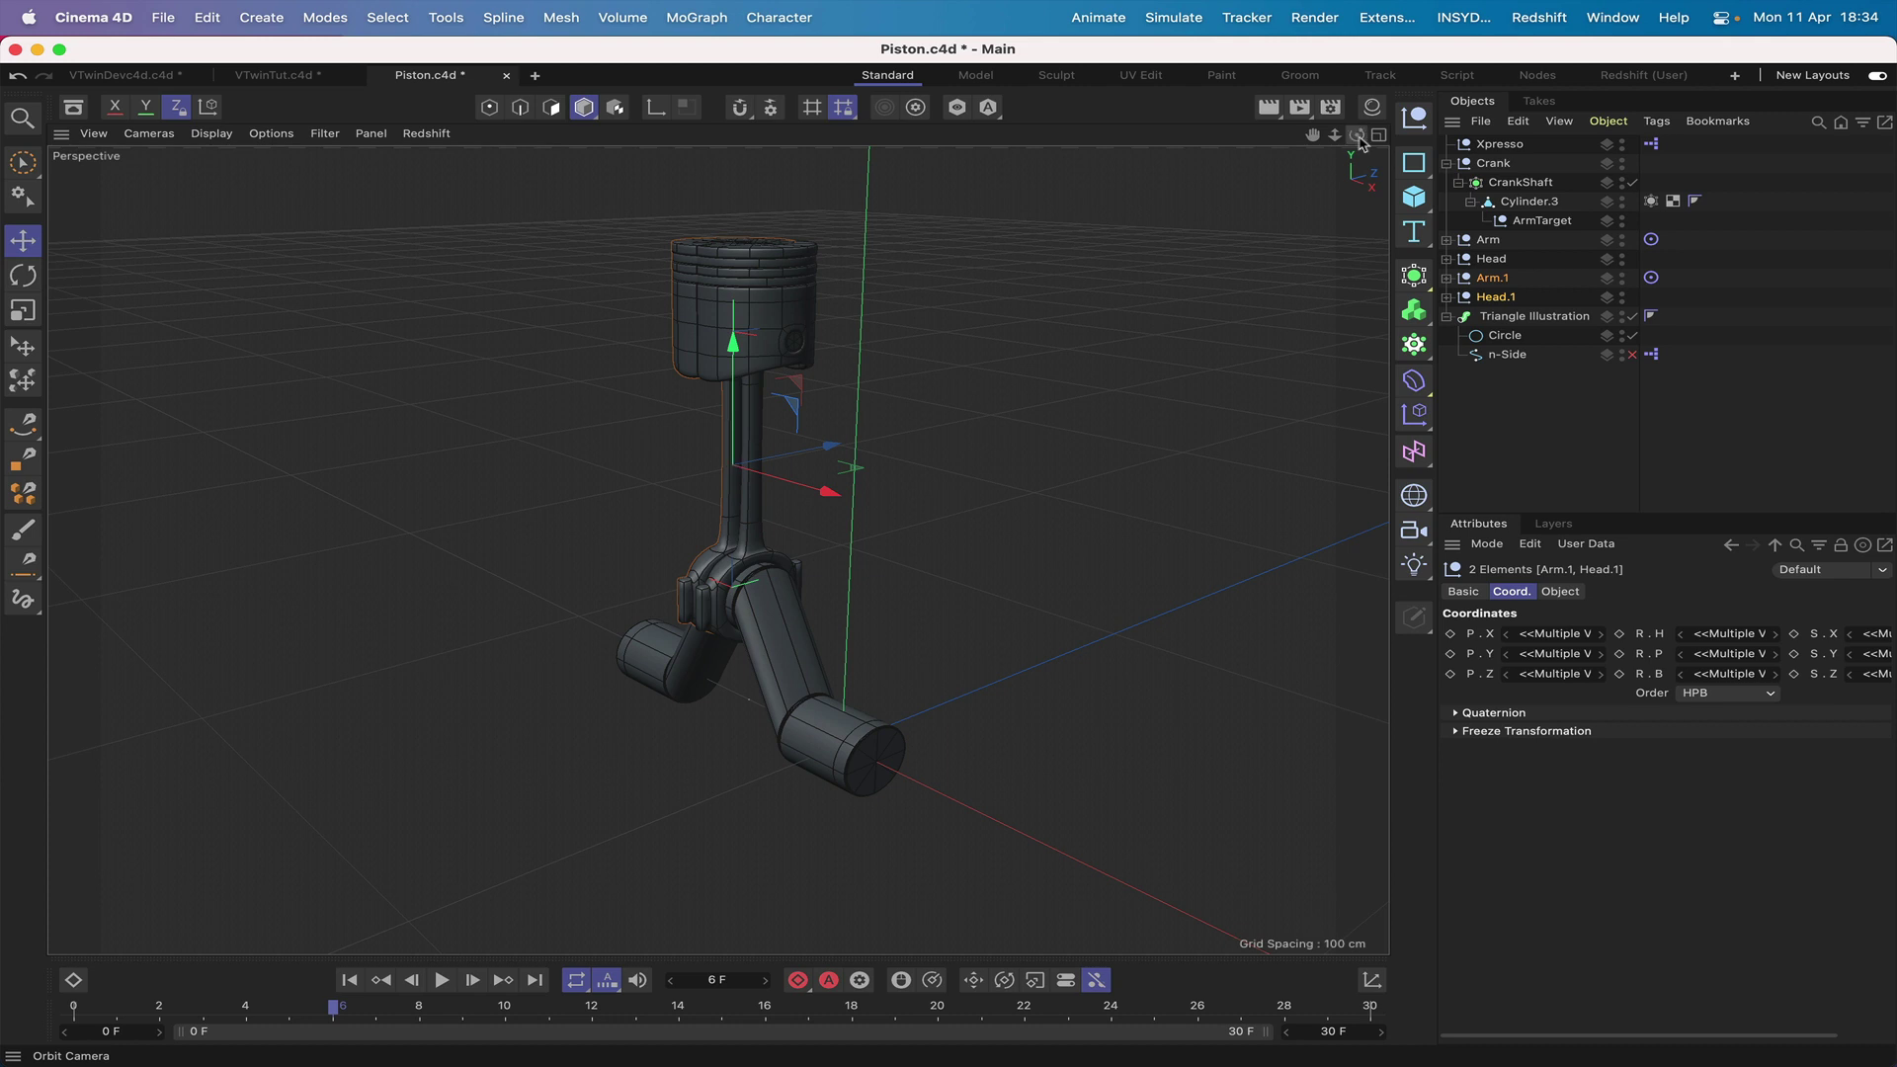
Select the Cylinder.3 crankshaft mesh and hide the Arm and Arm.1 nulls in the front viewport.
drag(1359, 138, 1445, 113)
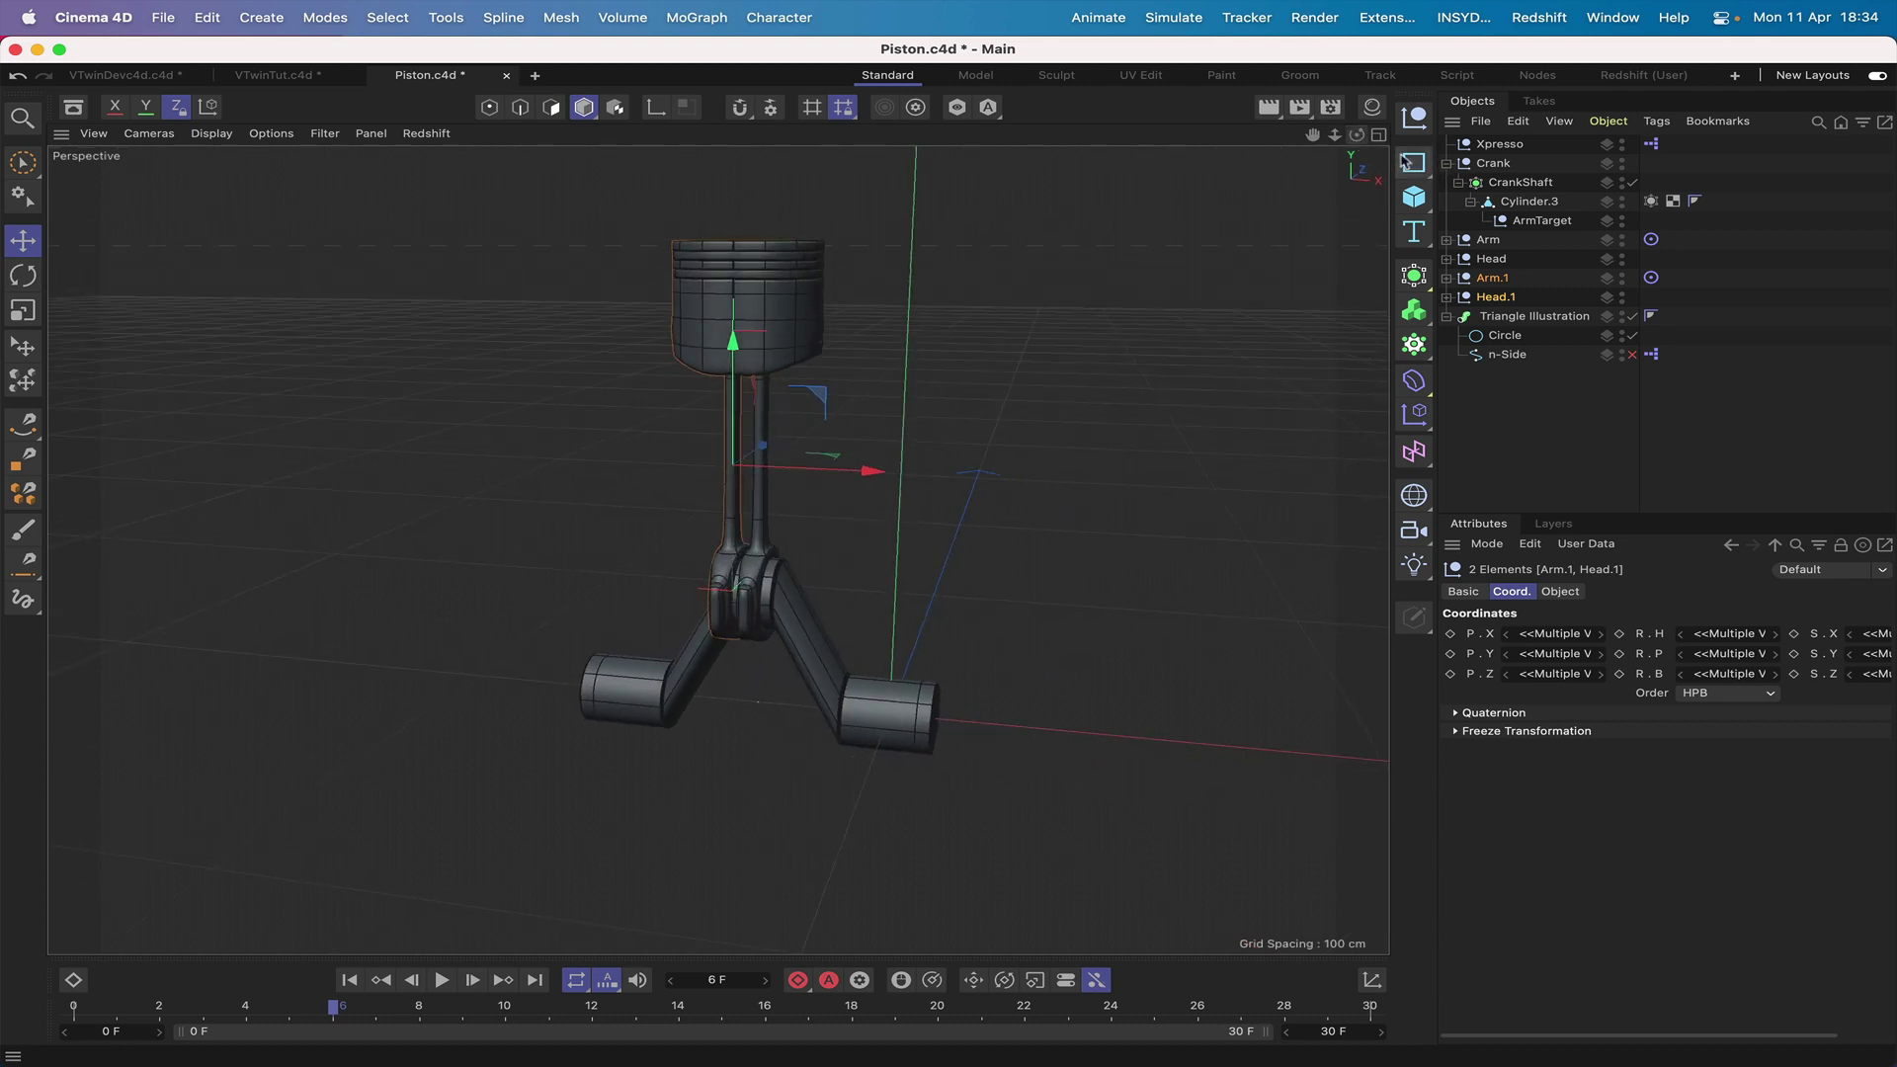
click(1524, 202)
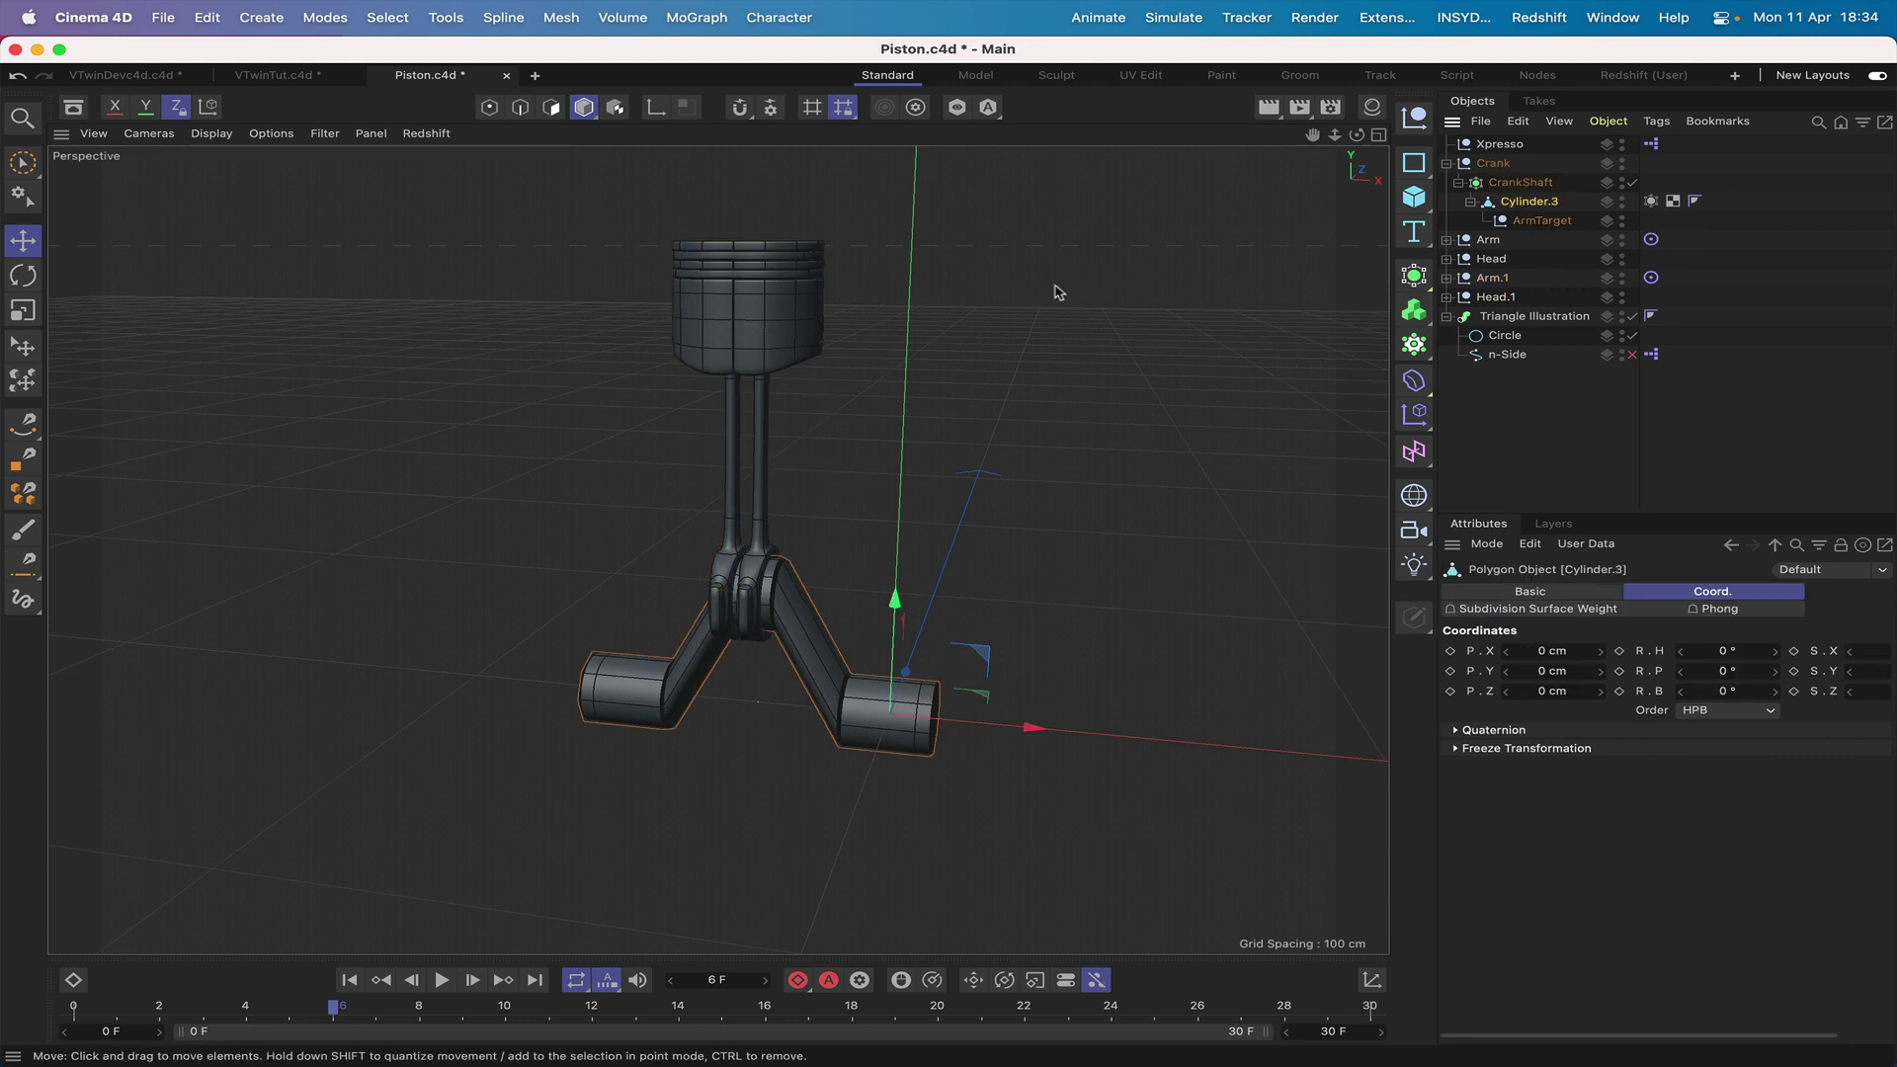
key(F4)
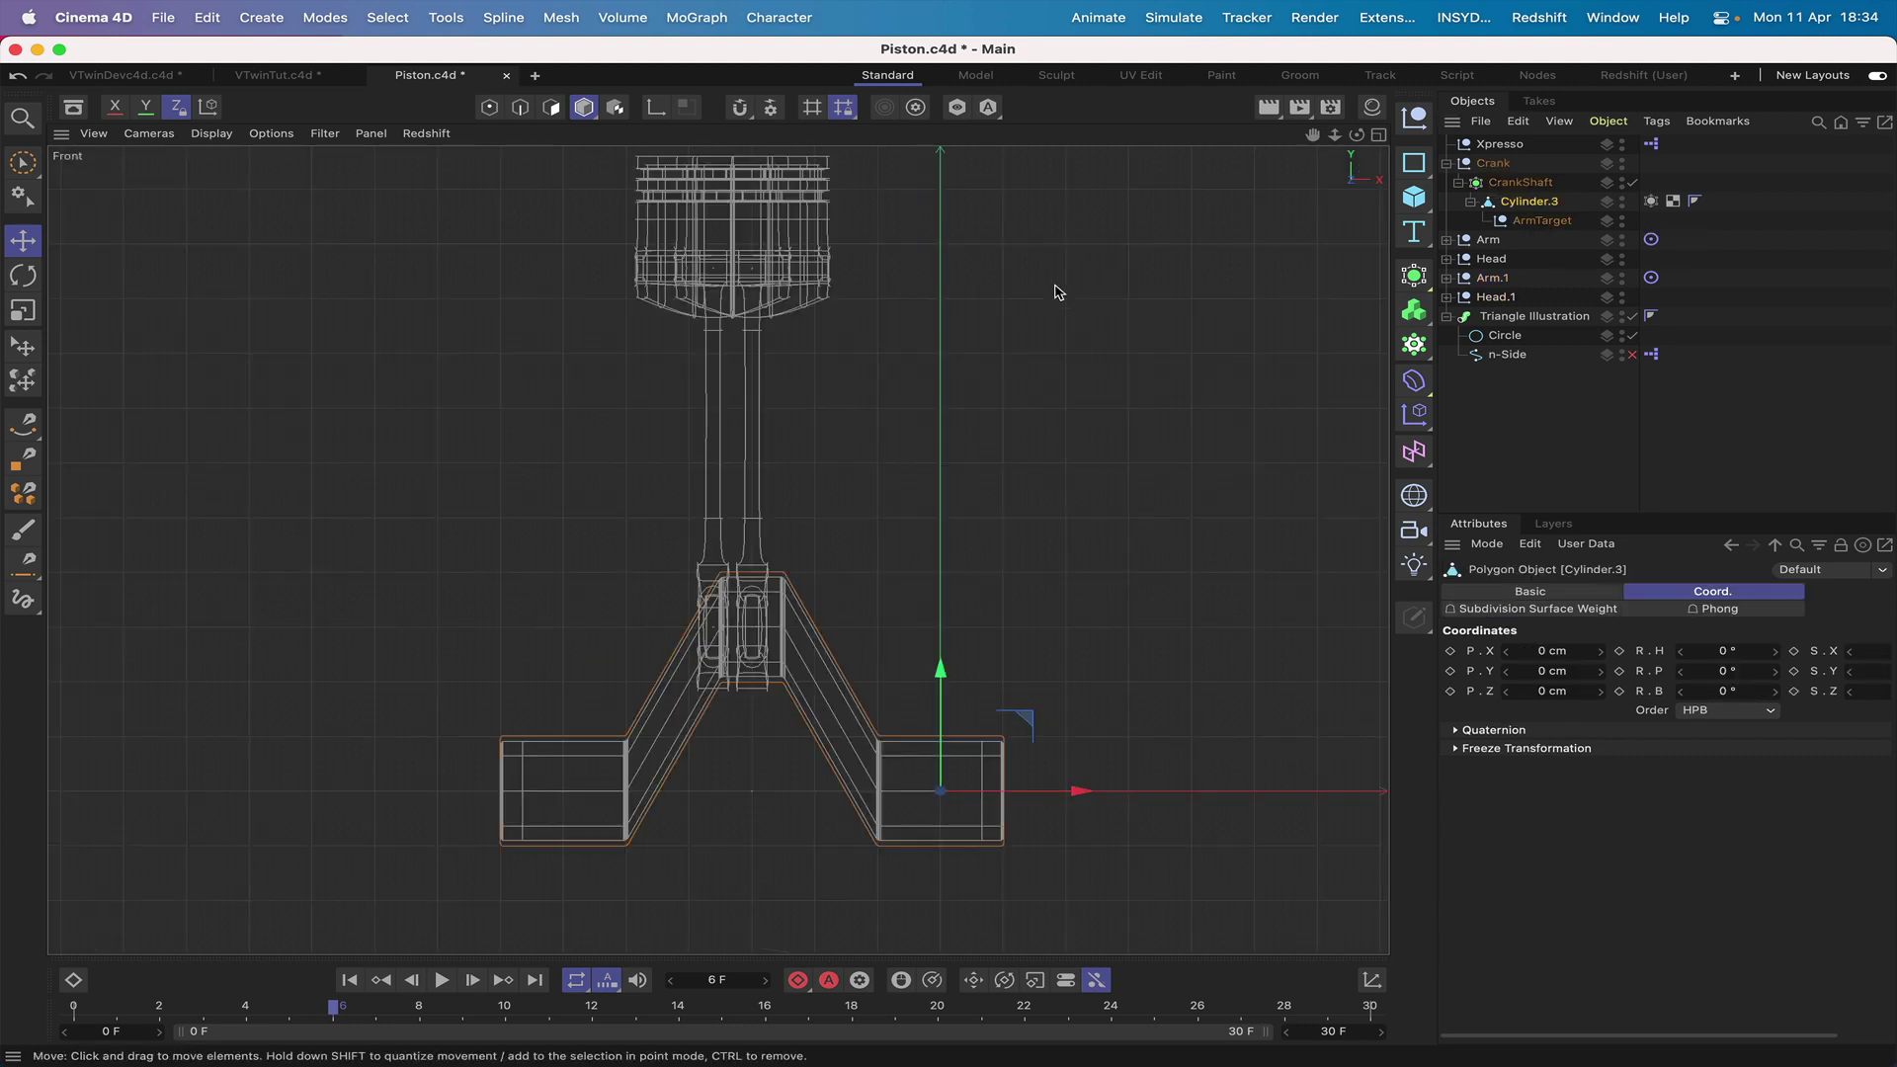
click(1625, 280)
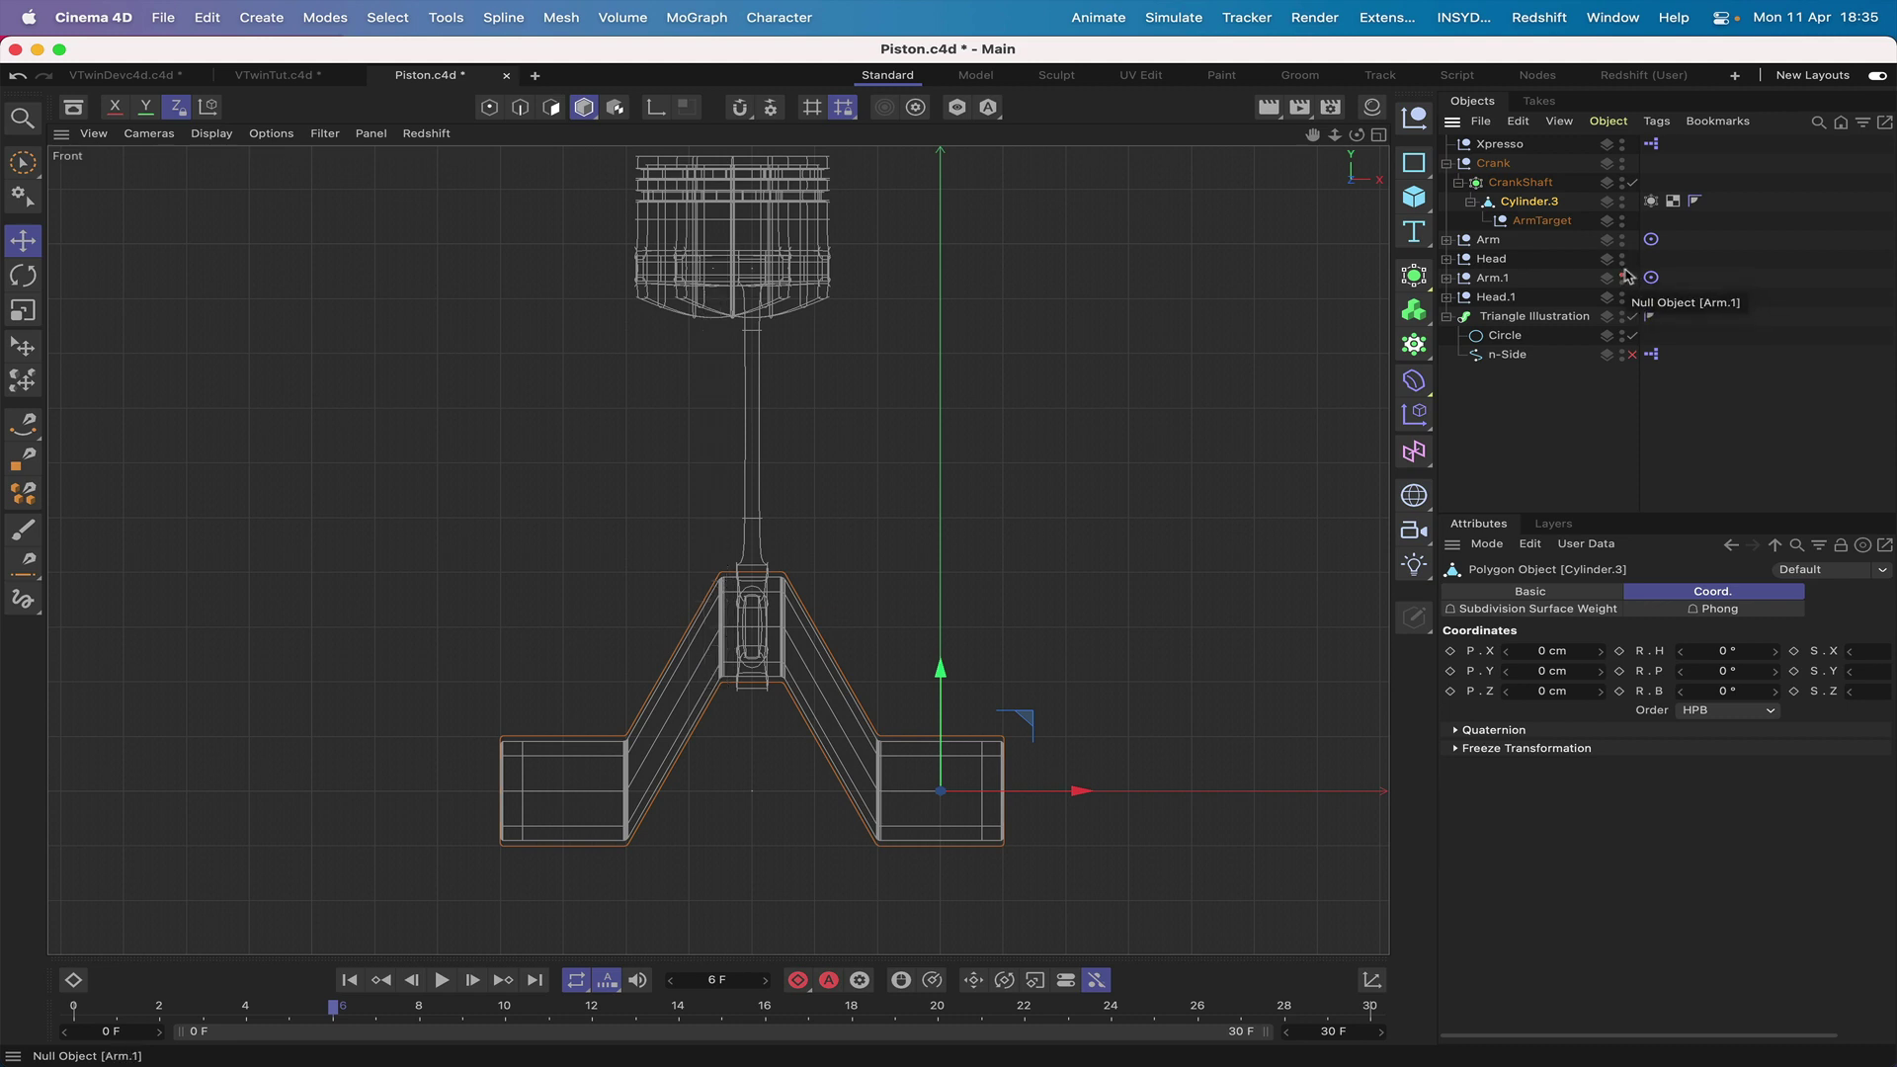
click(1623, 246)
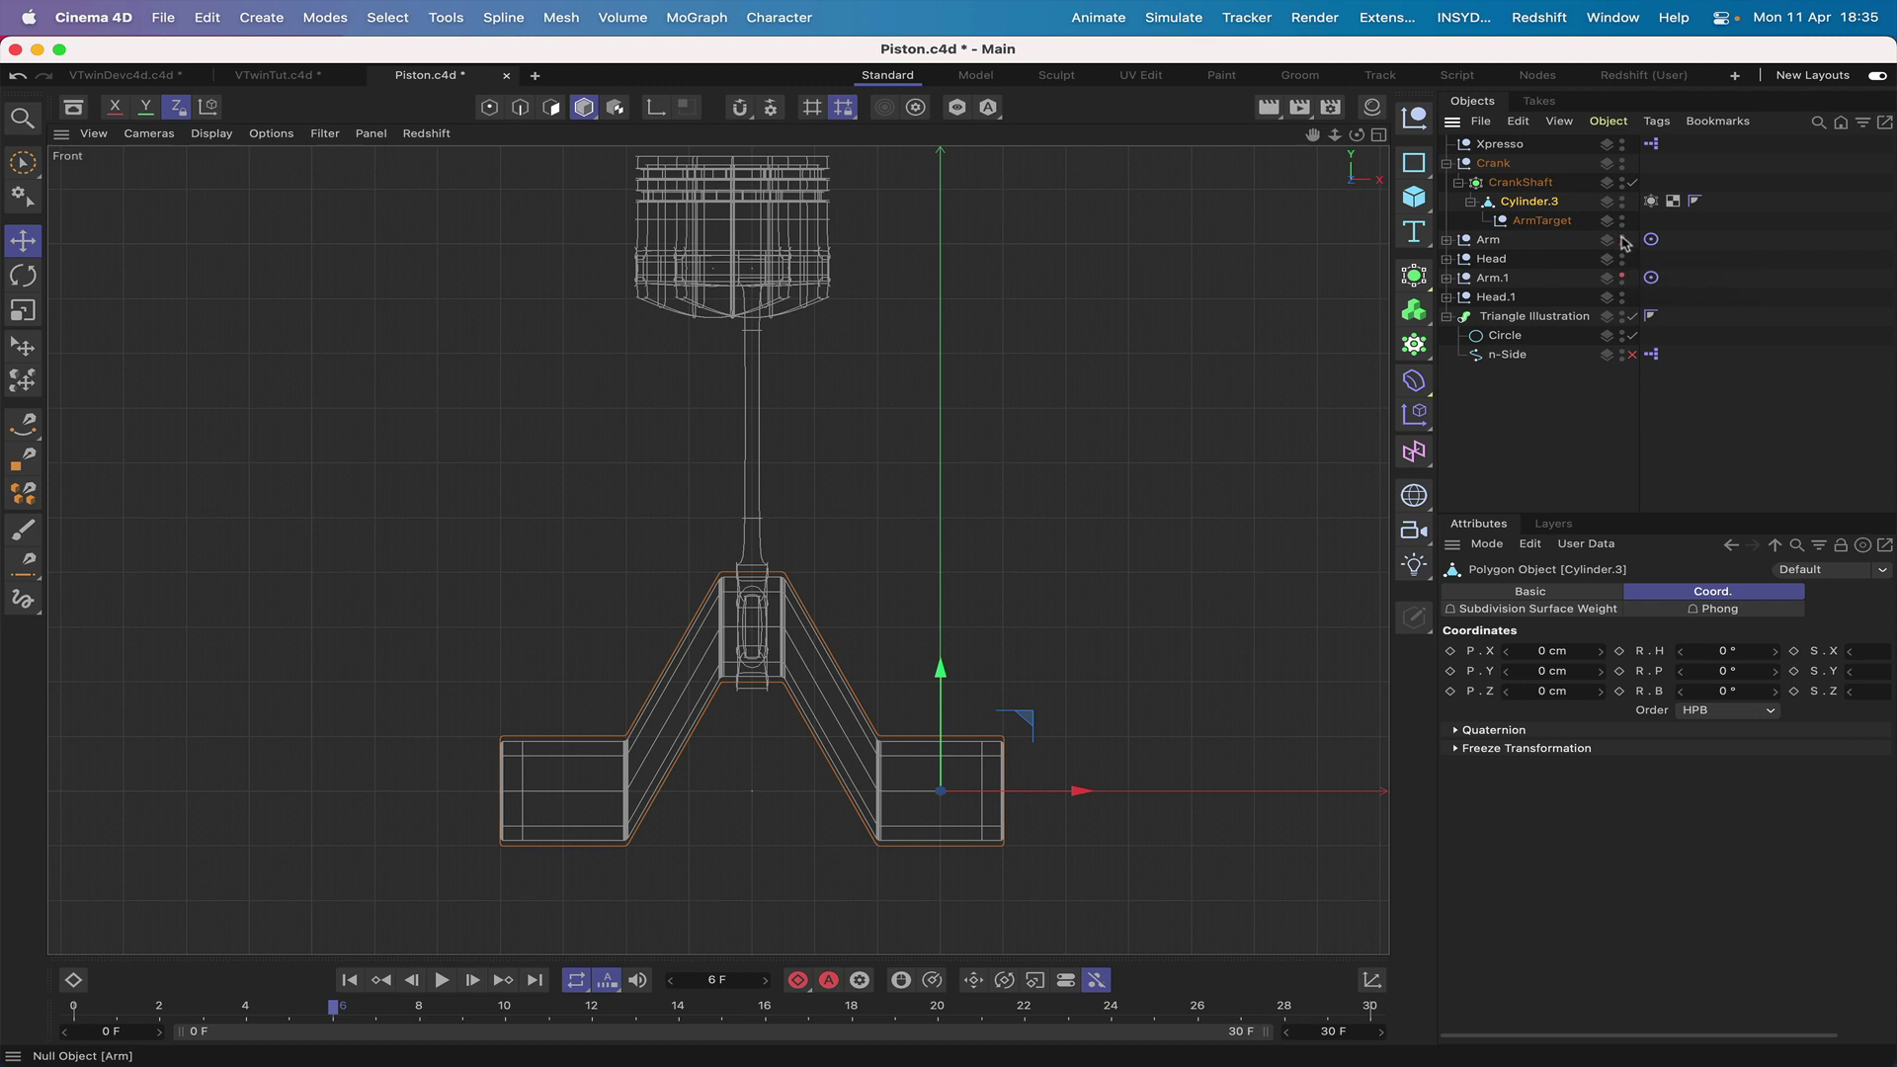
double_click(1621, 237)
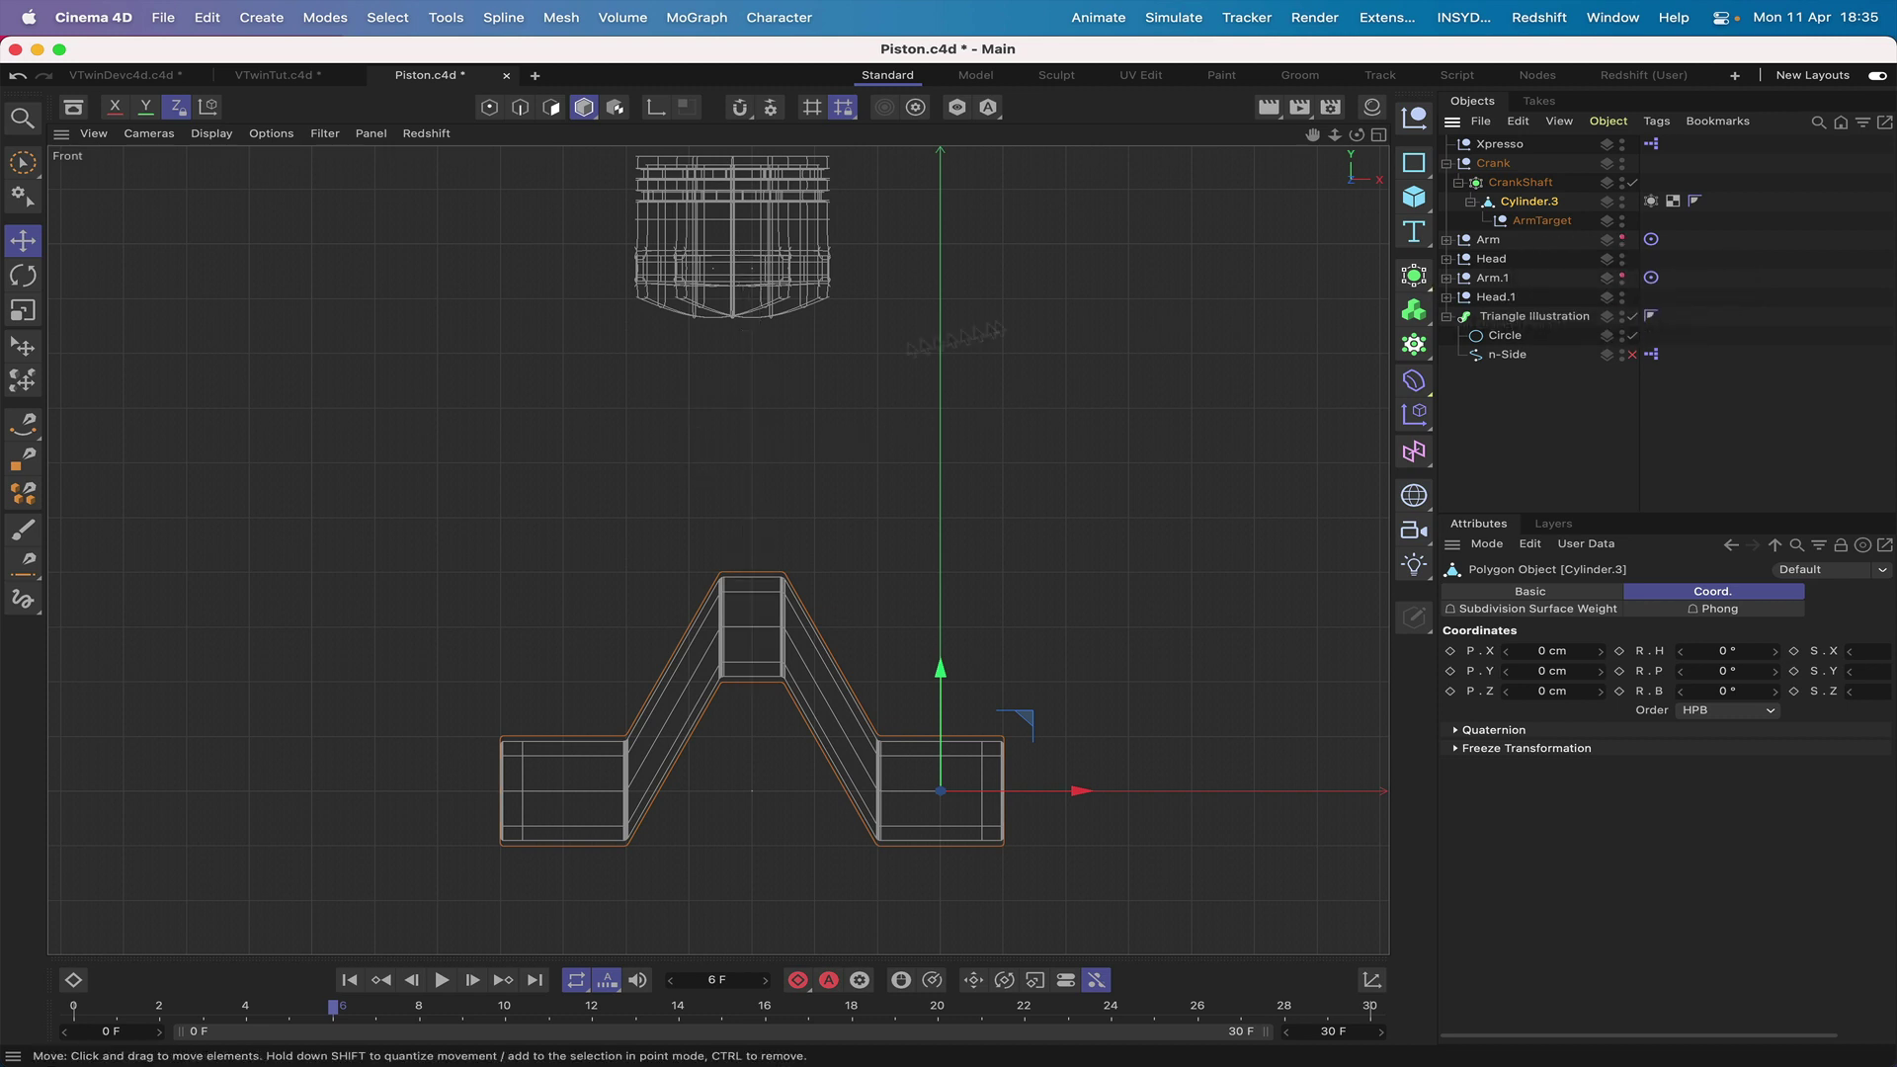
Rectangle-select all edges of the crankshaft's negative-X half and move them along negative X to widen the crank pin.
click(520, 109)
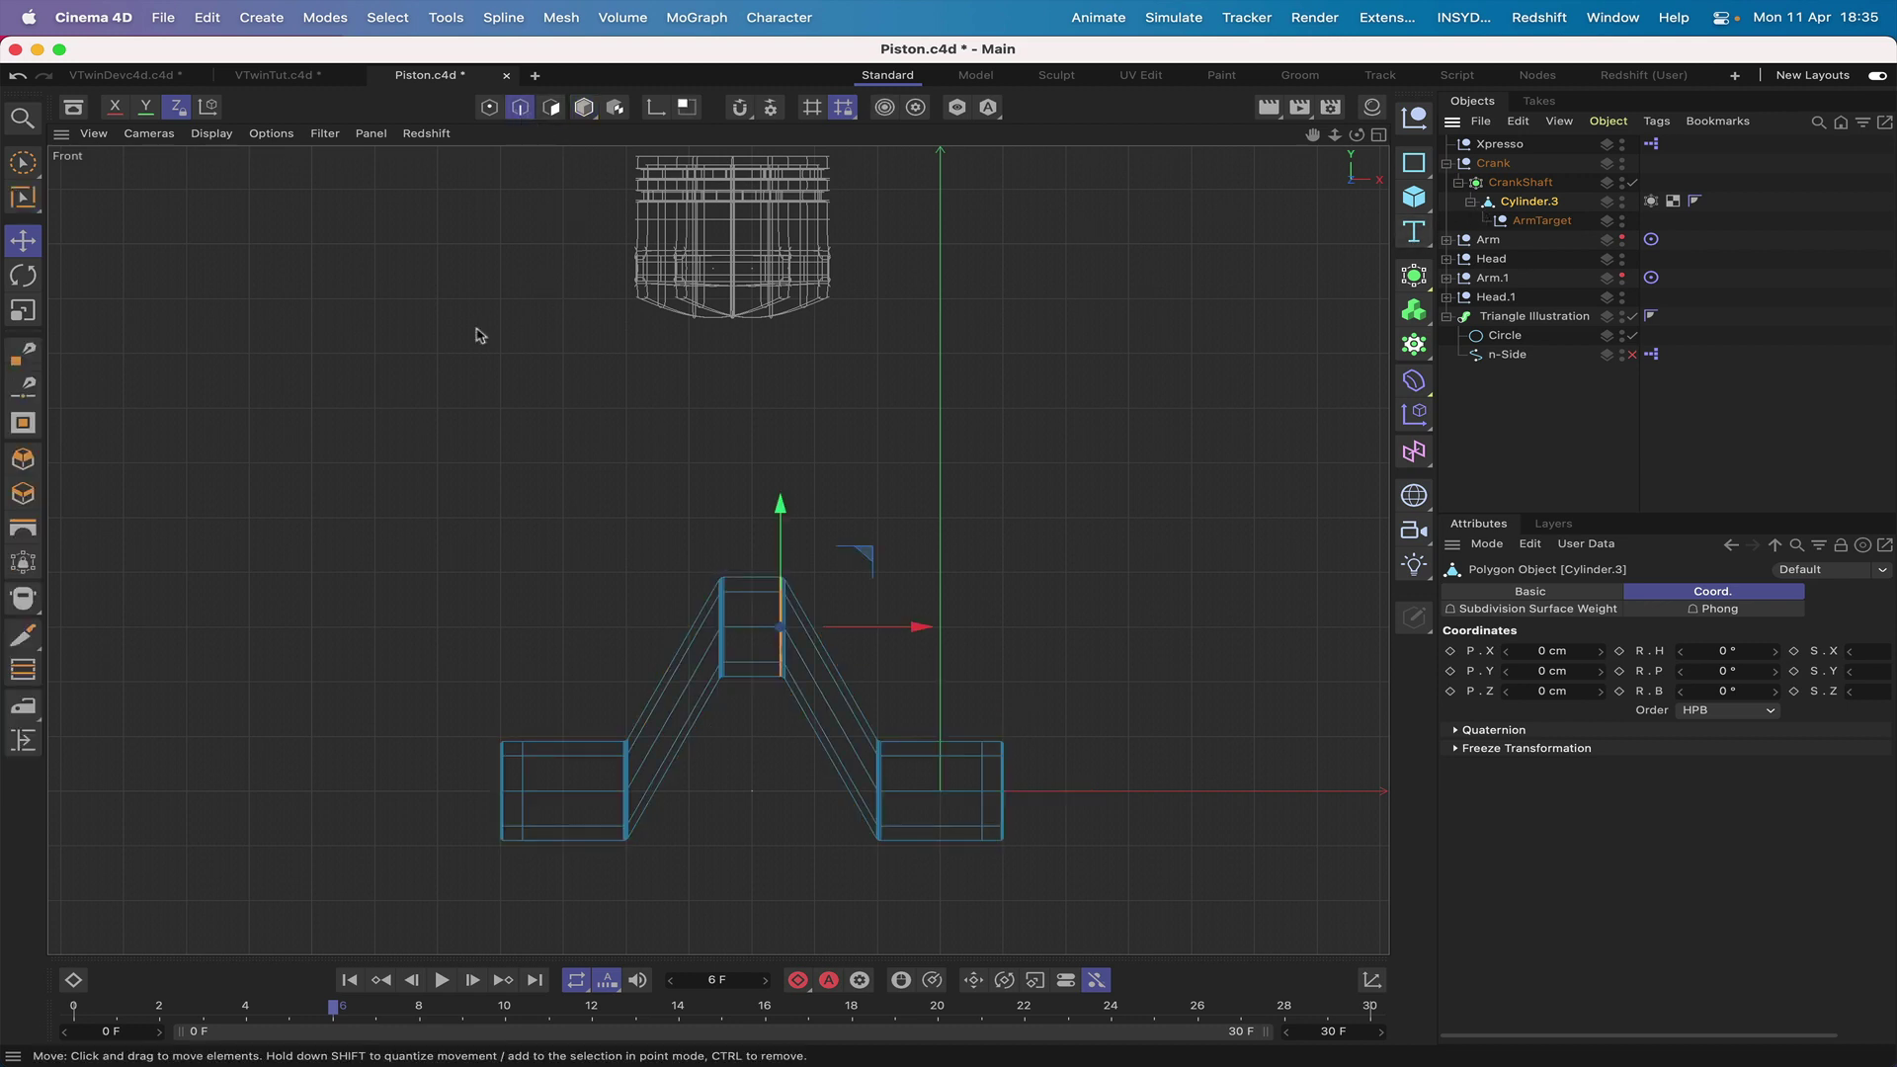
drag(24, 166, 112, 215)
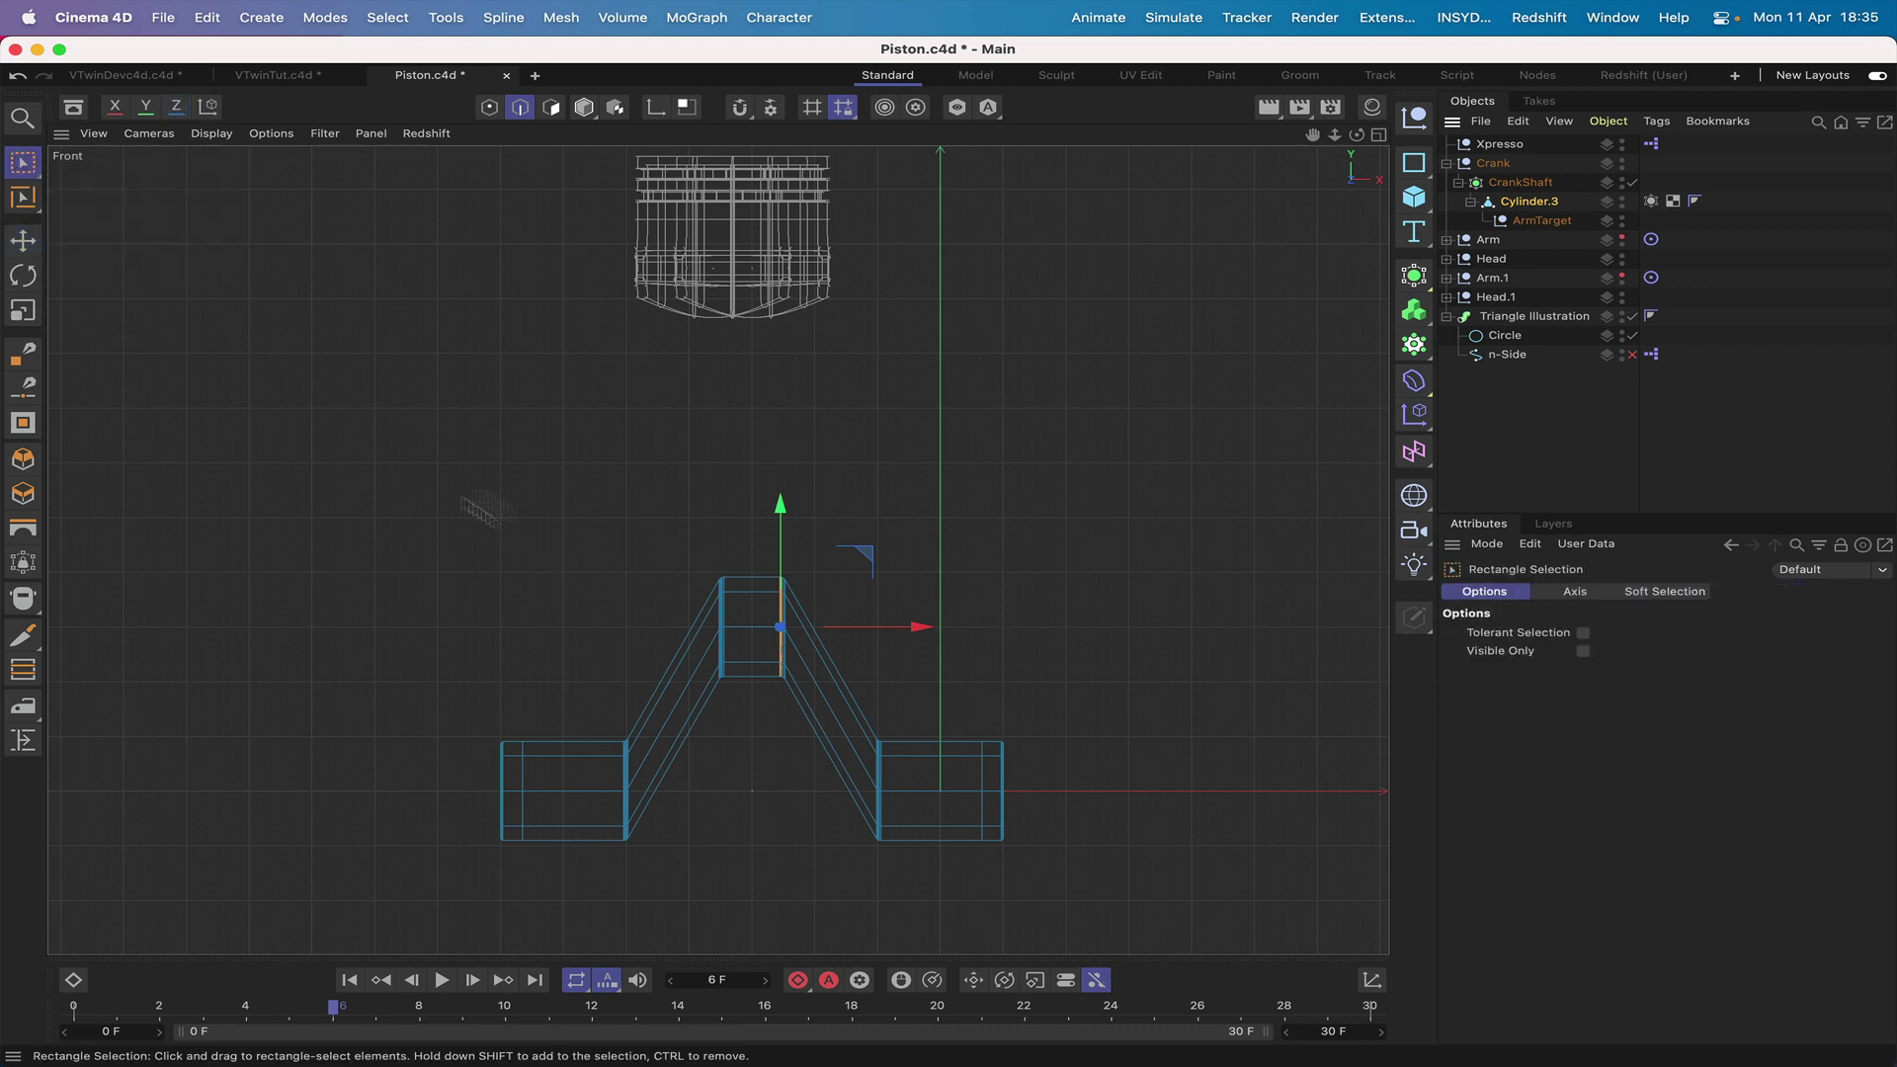
drag(379, 478, 748, 882)
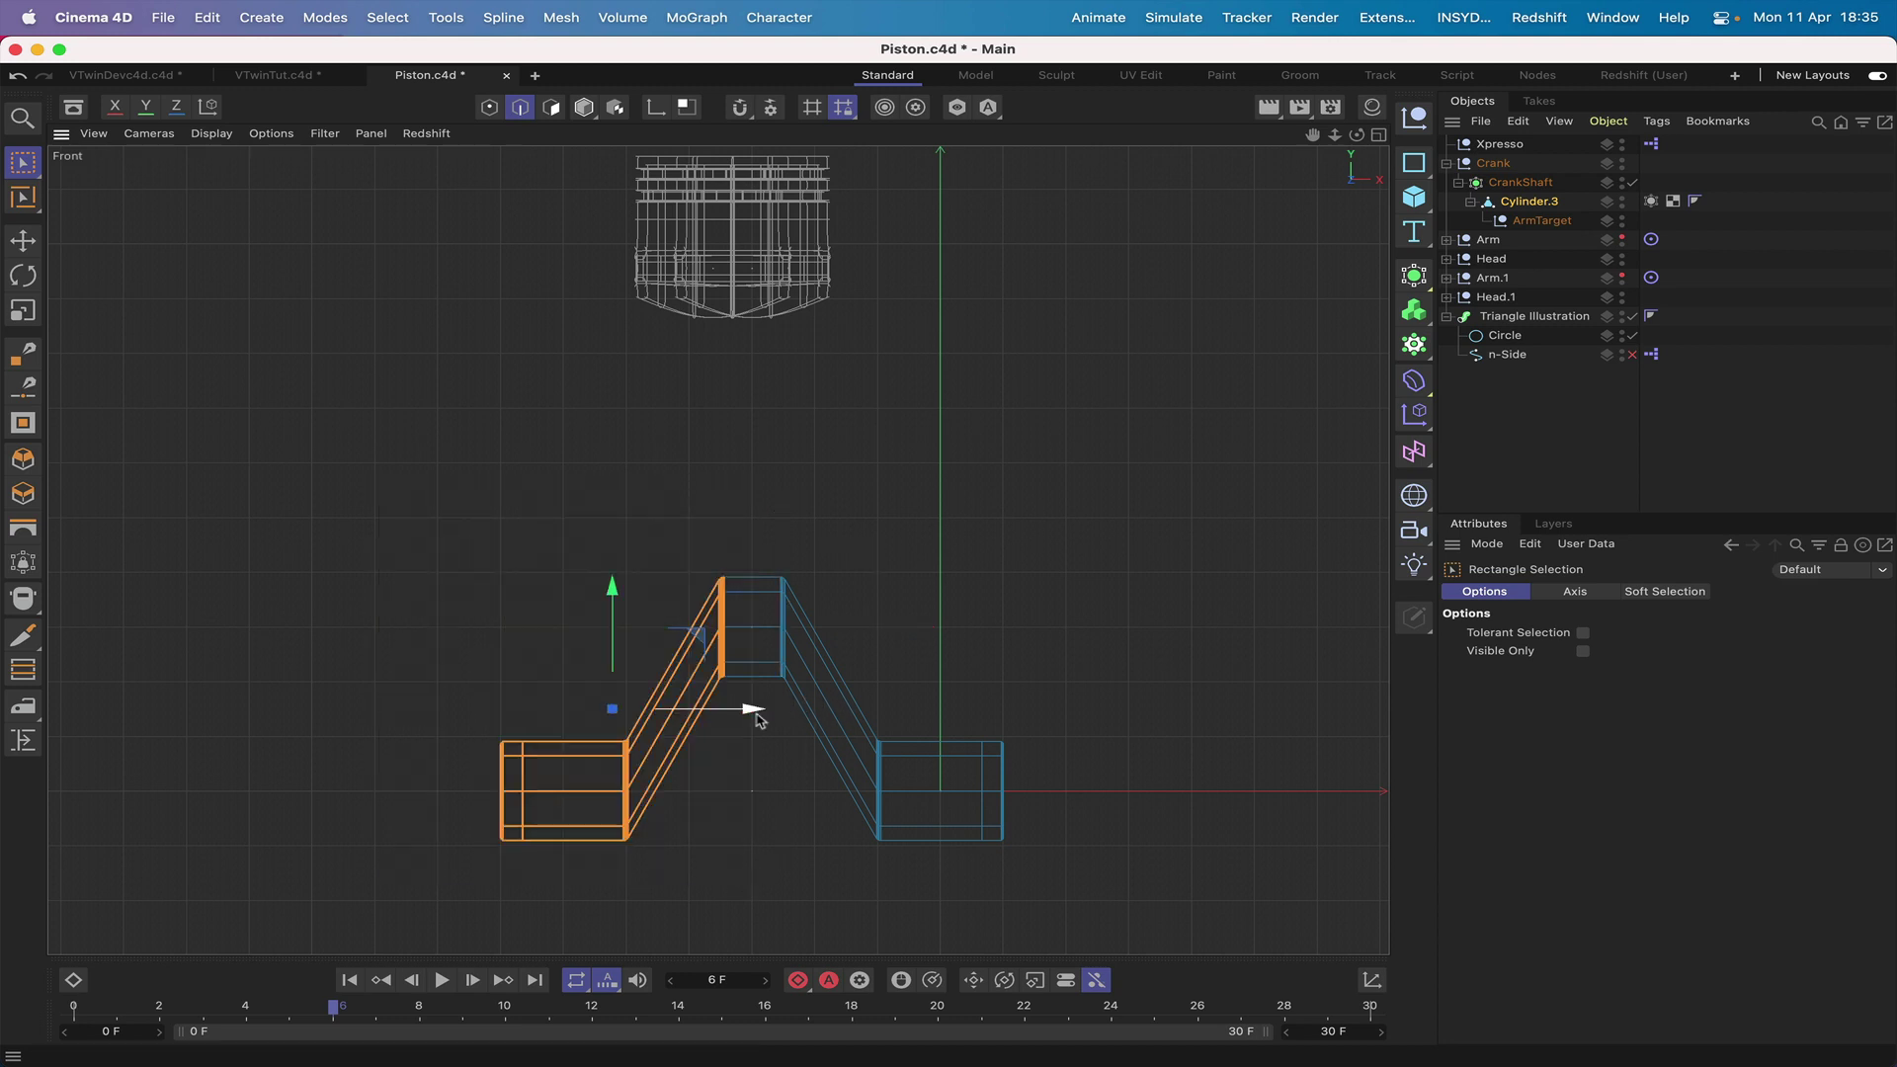
drag(758, 720, 718, 720)
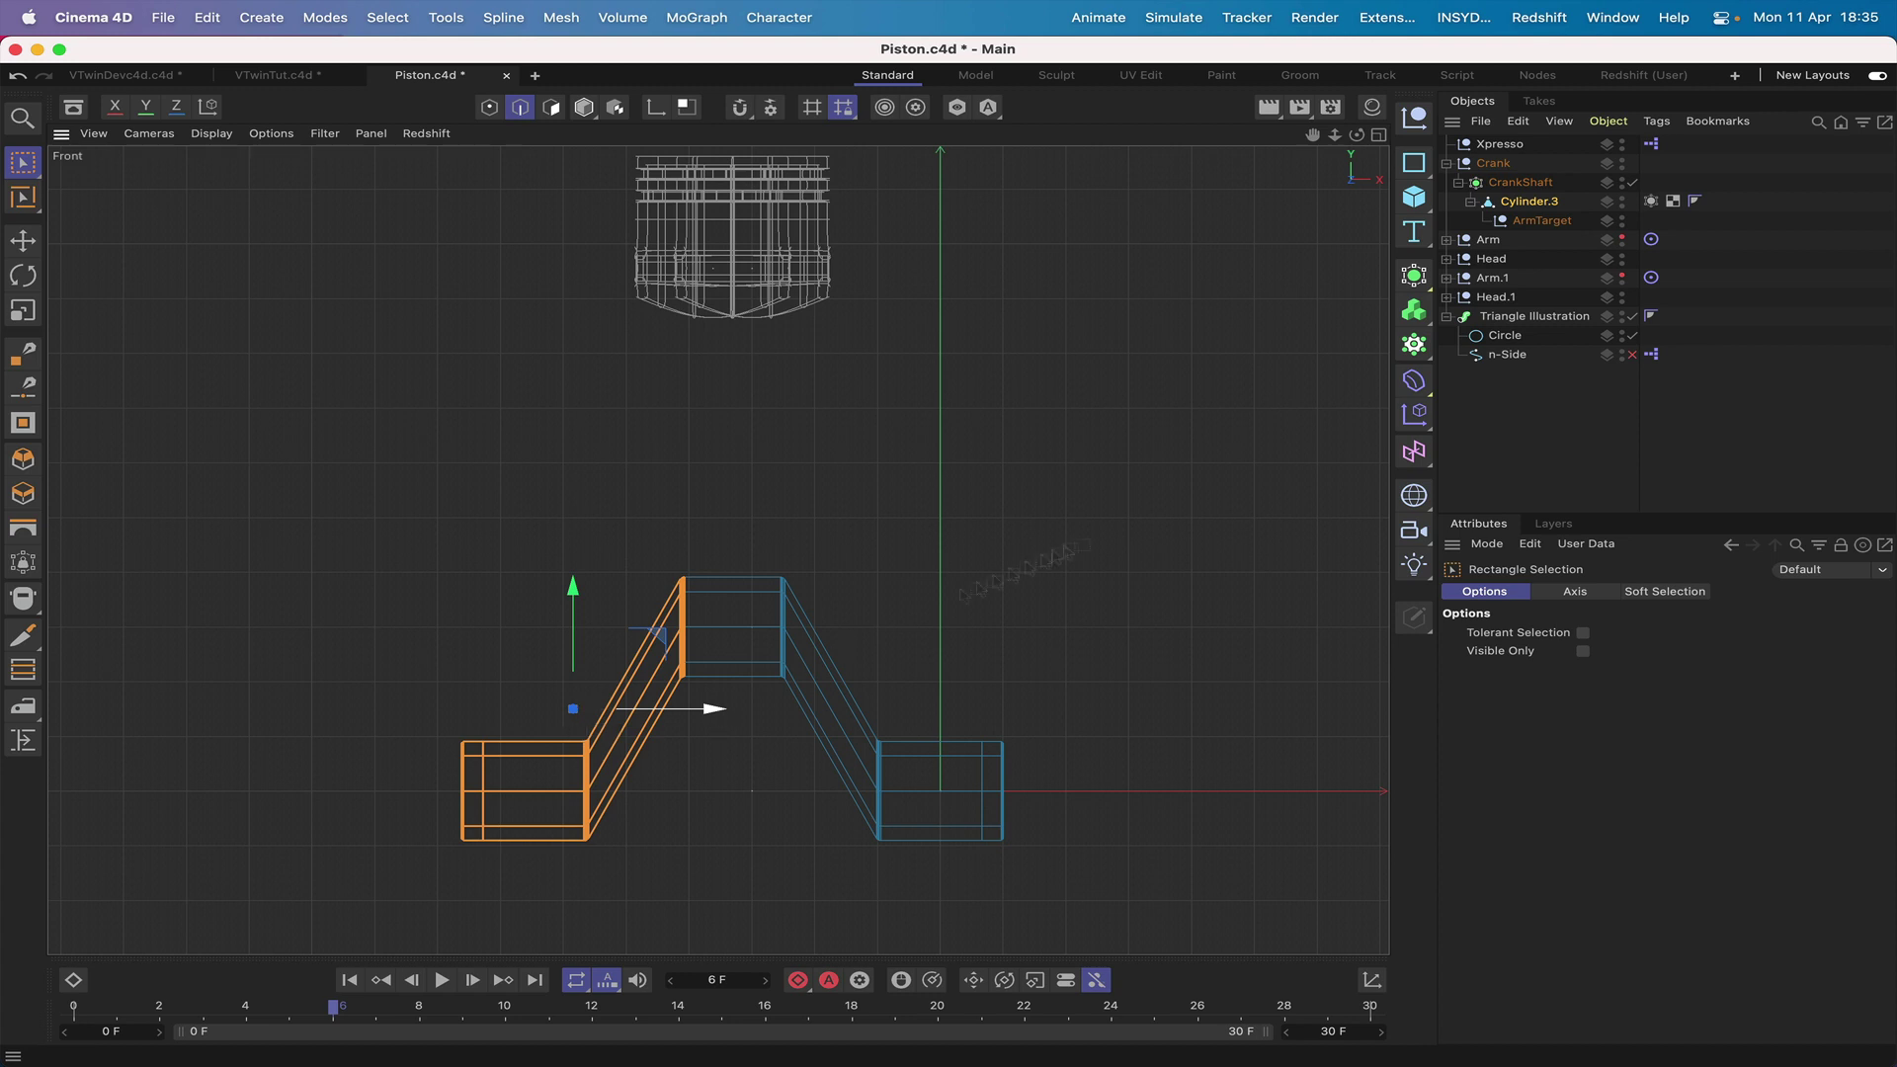
Unhide both arms and nudge the selected crankshaft half along X until both rod ends sit evenly on the pin.
click(1622, 235)
click(1622, 275)
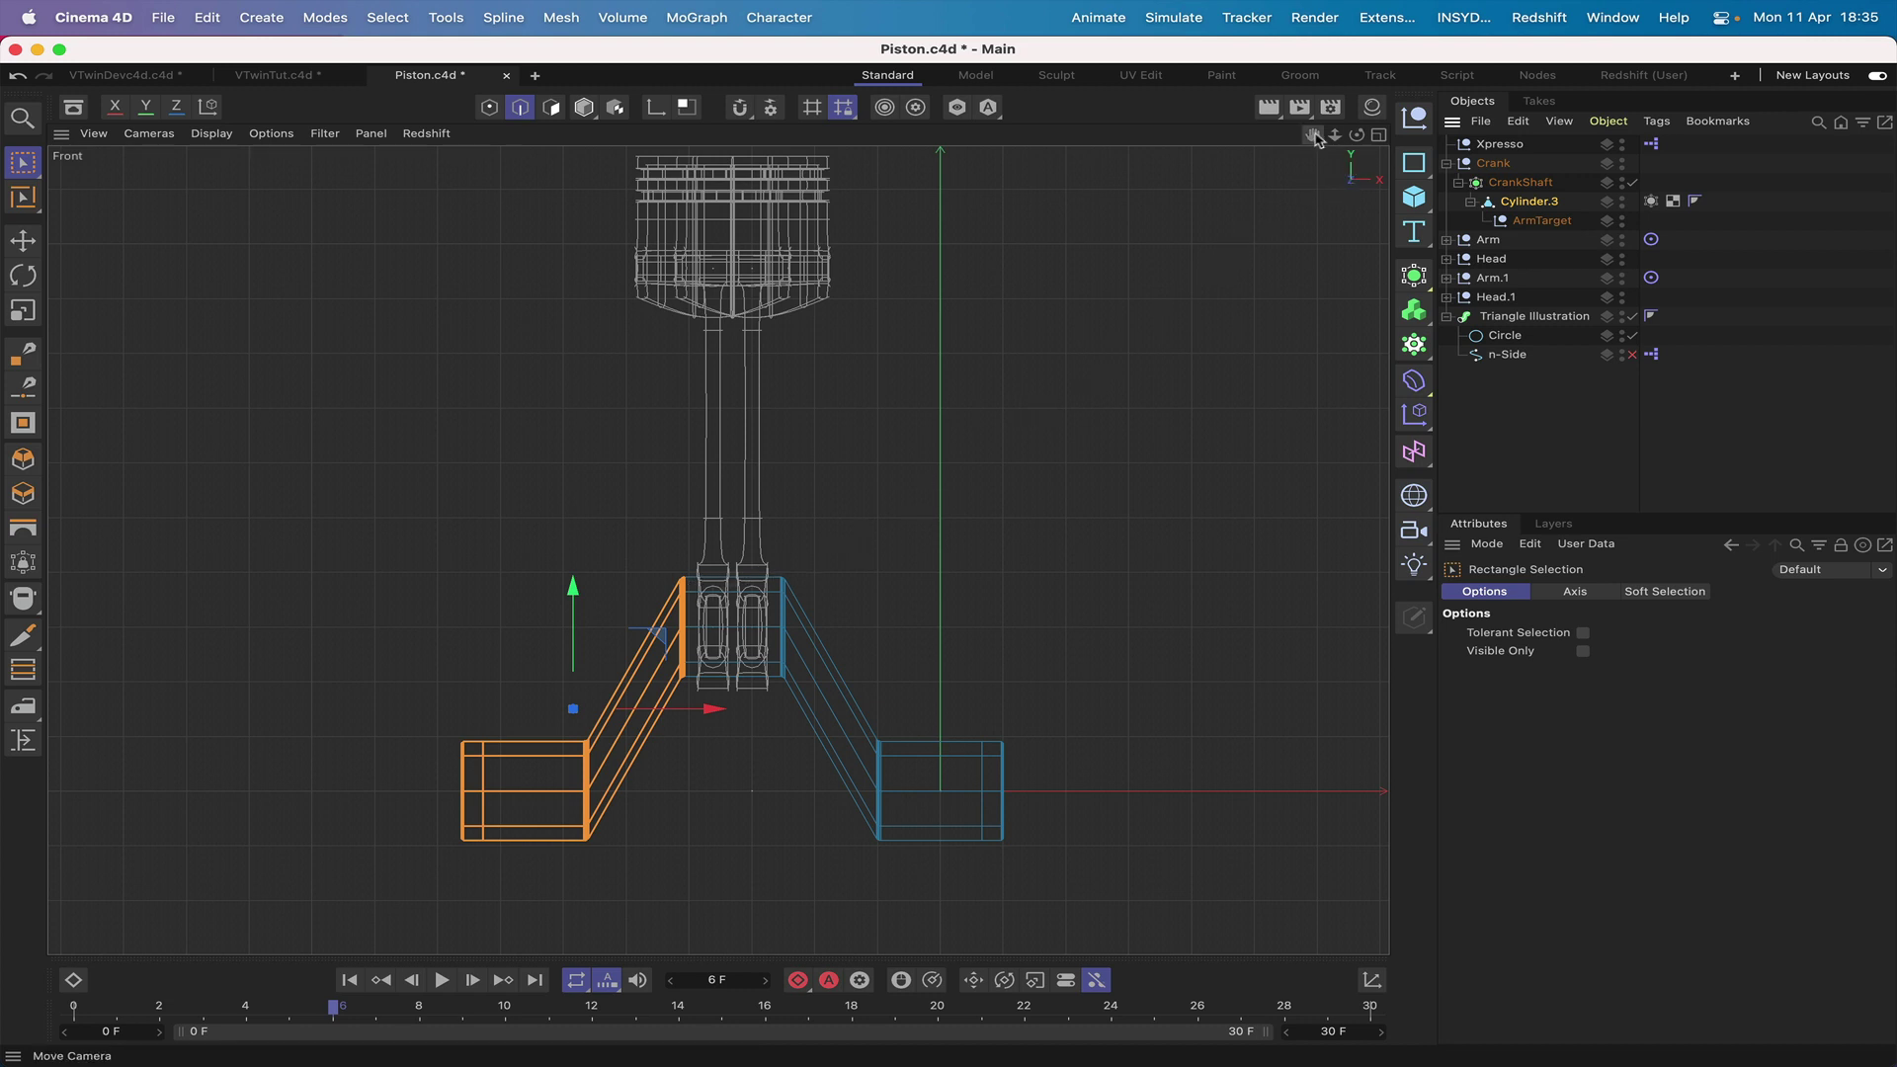
mouse_move(1316, 135)
mouse_down()
mouse_move(1365, 131)
mouse_move(1306, 110)
mouse_up()
mouse_move(1315, 135)
right_down()
mouse_move(1512, 135)
mouse_move(1323, 134)
right_up()
drag(1313, 134, 1313, 1)
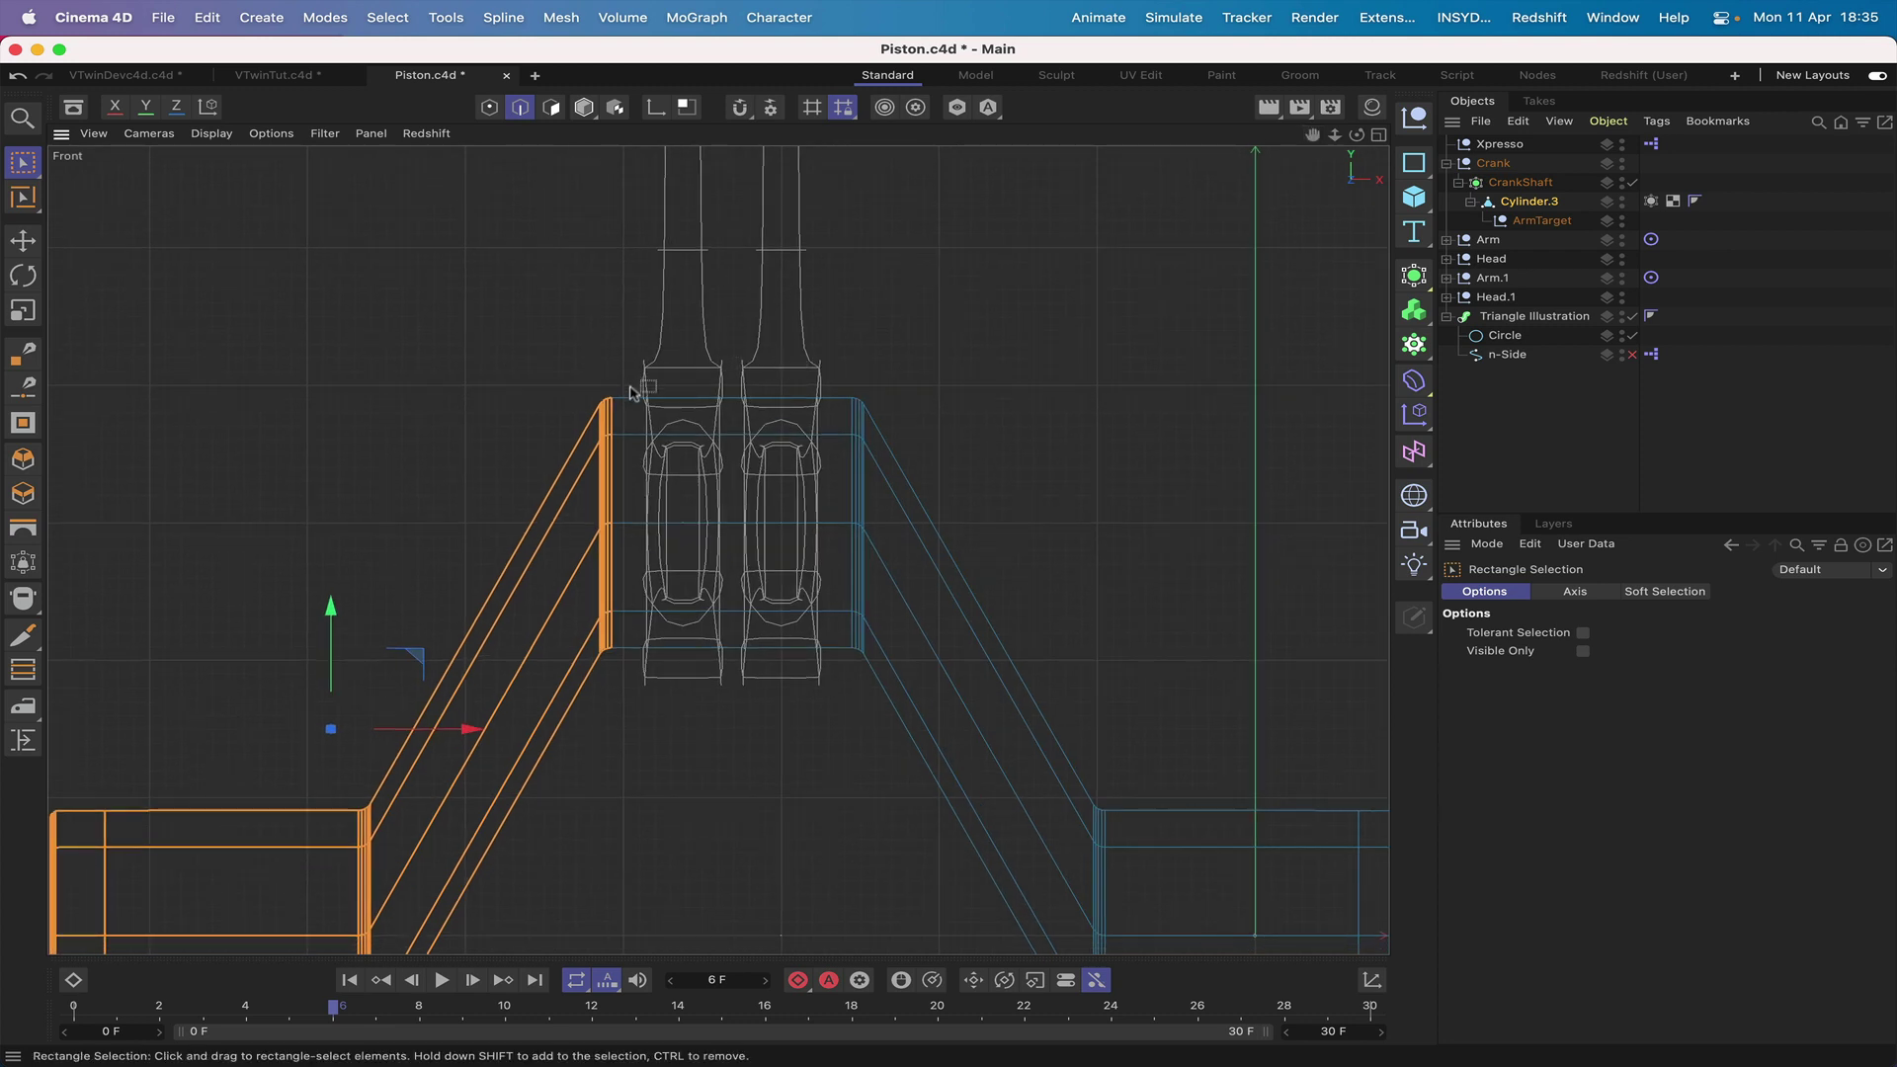
drag(466, 732, 455, 742)
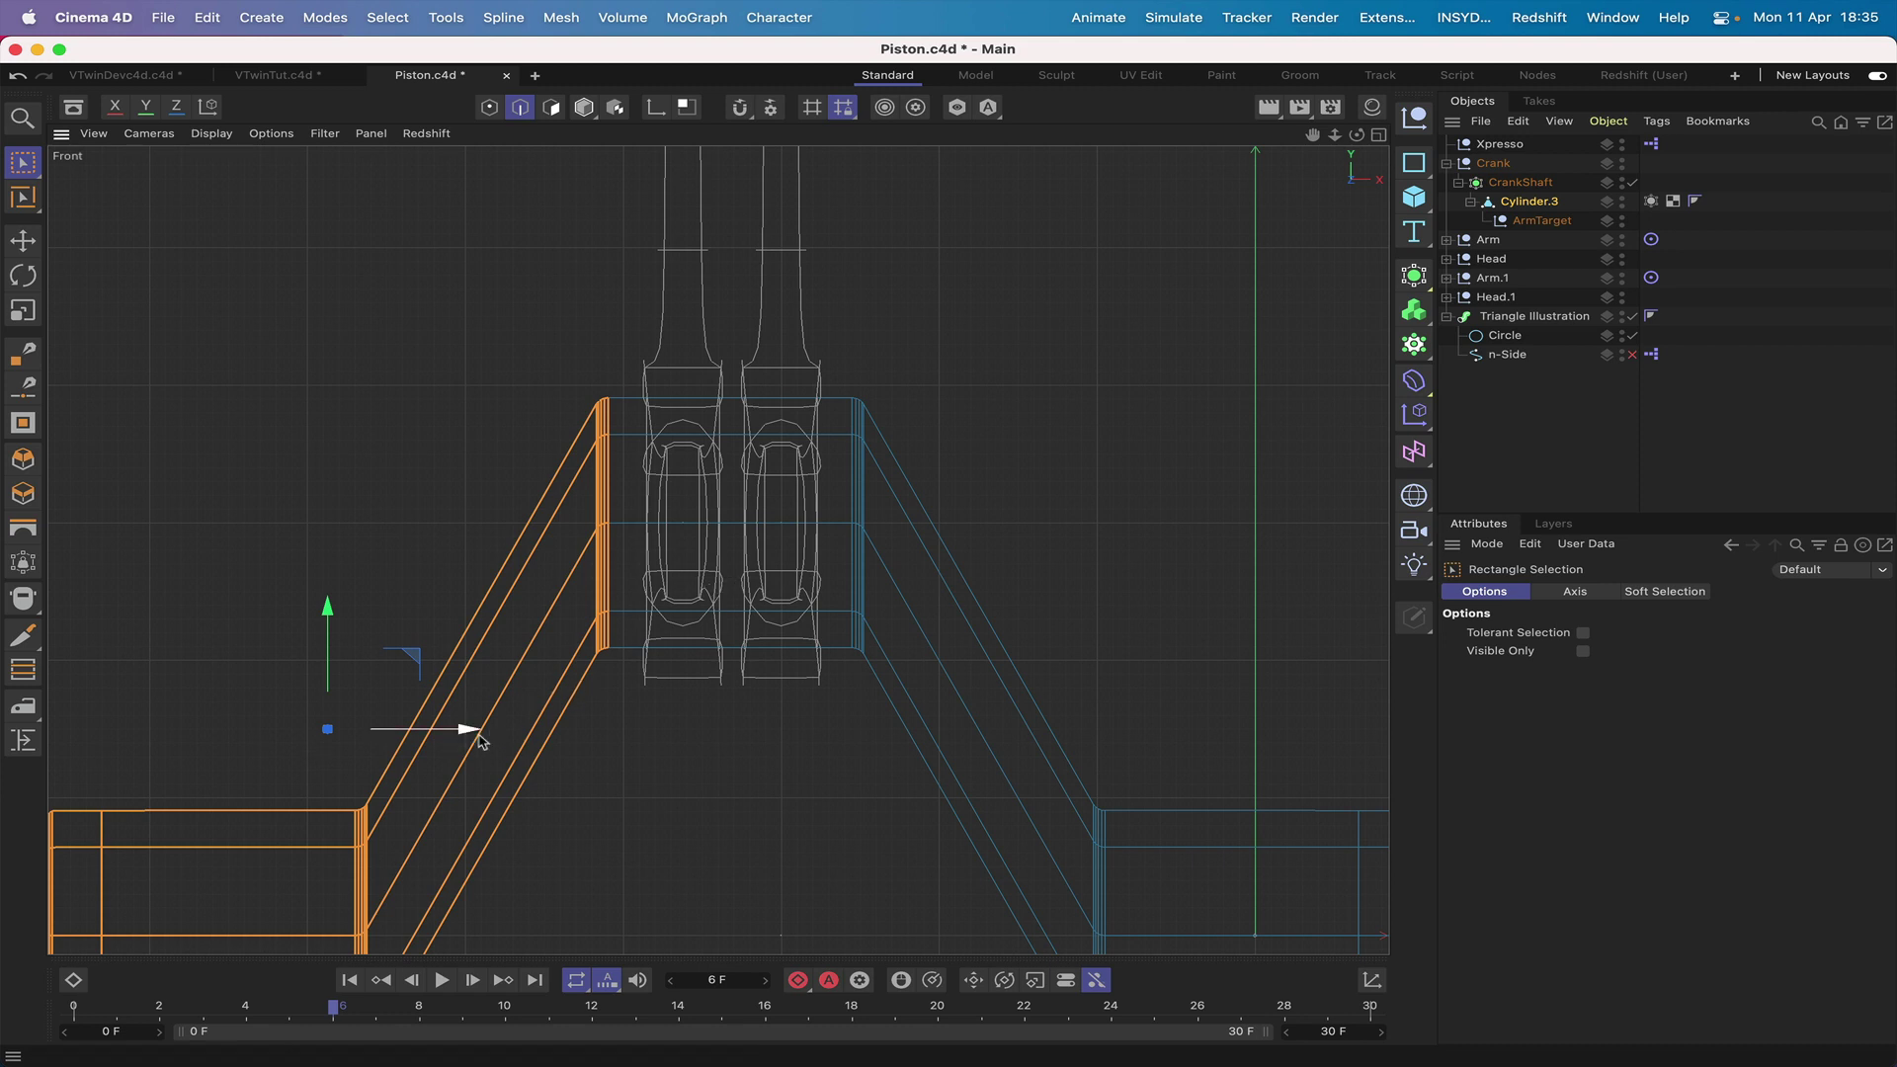
drag(480, 740, 475, 741)
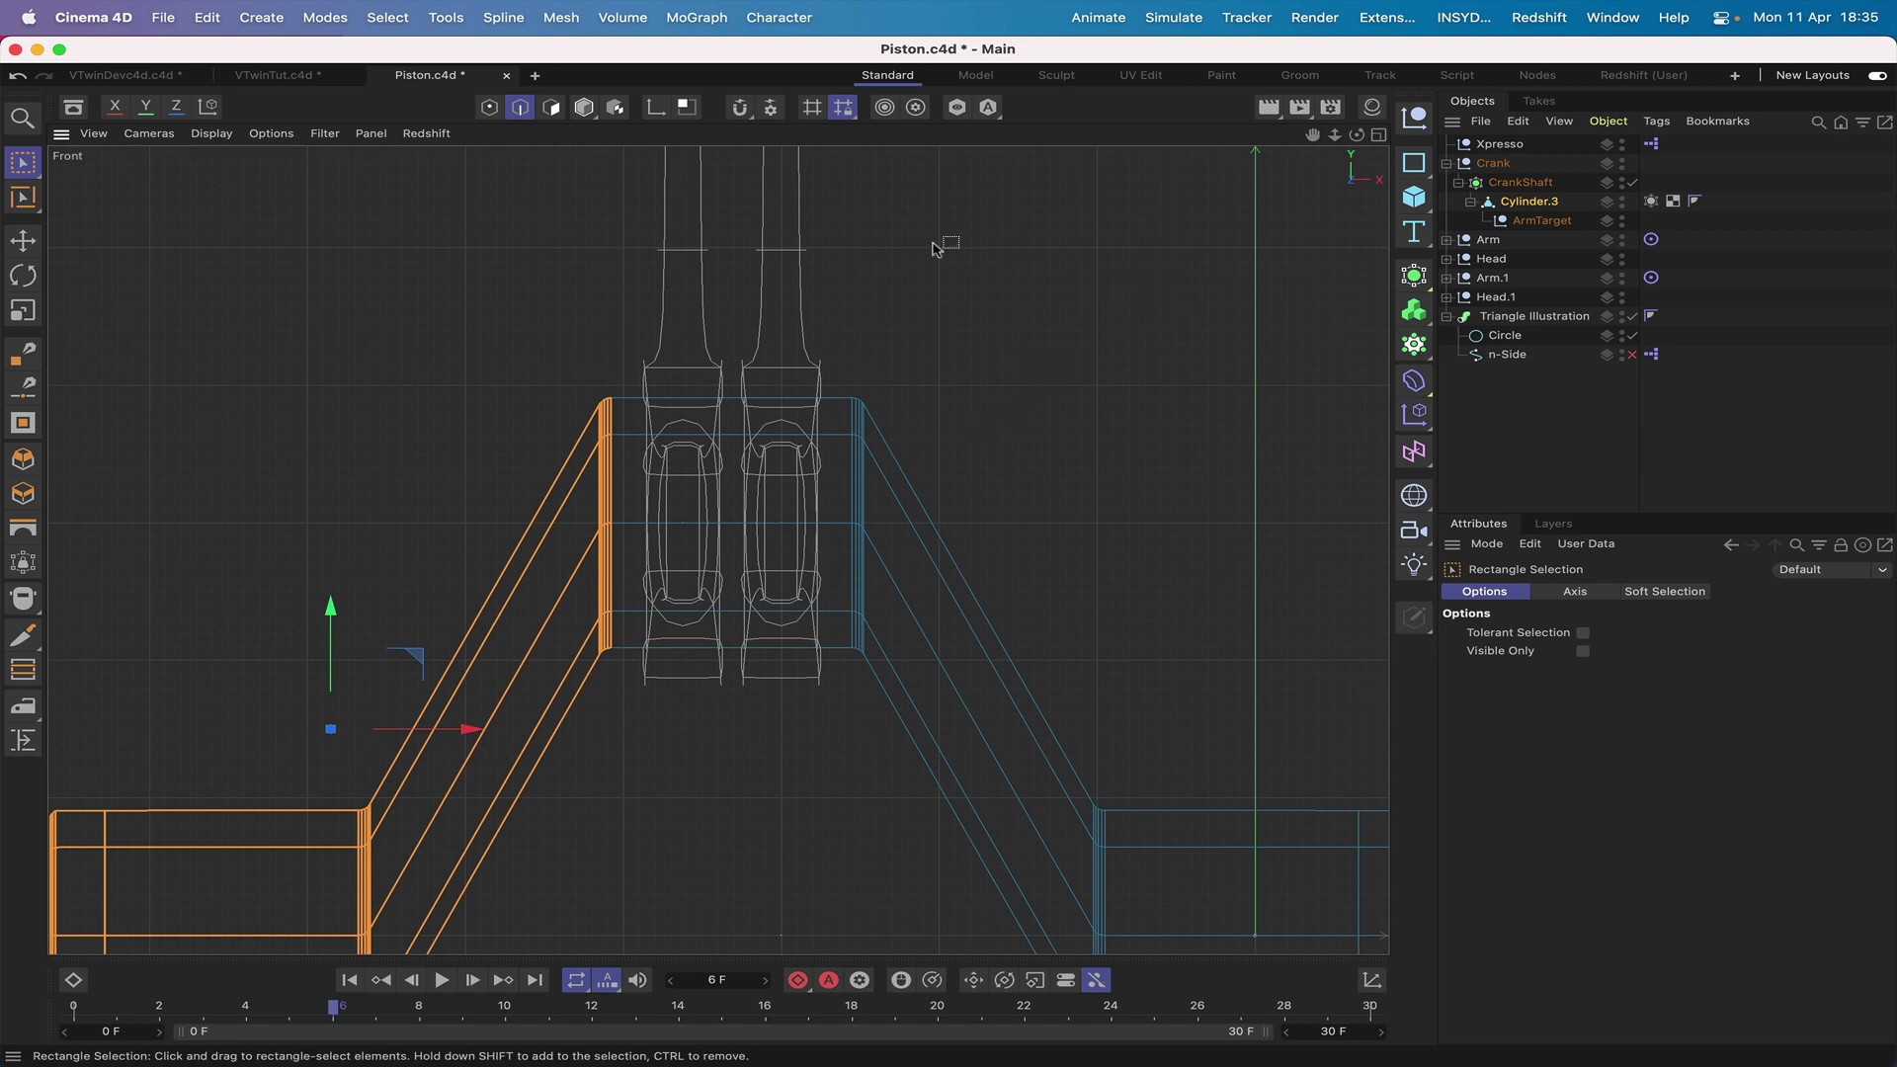
Deselect the crankshaft edges with Live Selection and inspect the widened crank in perspective.
click(35, 170)
click(96, 188)
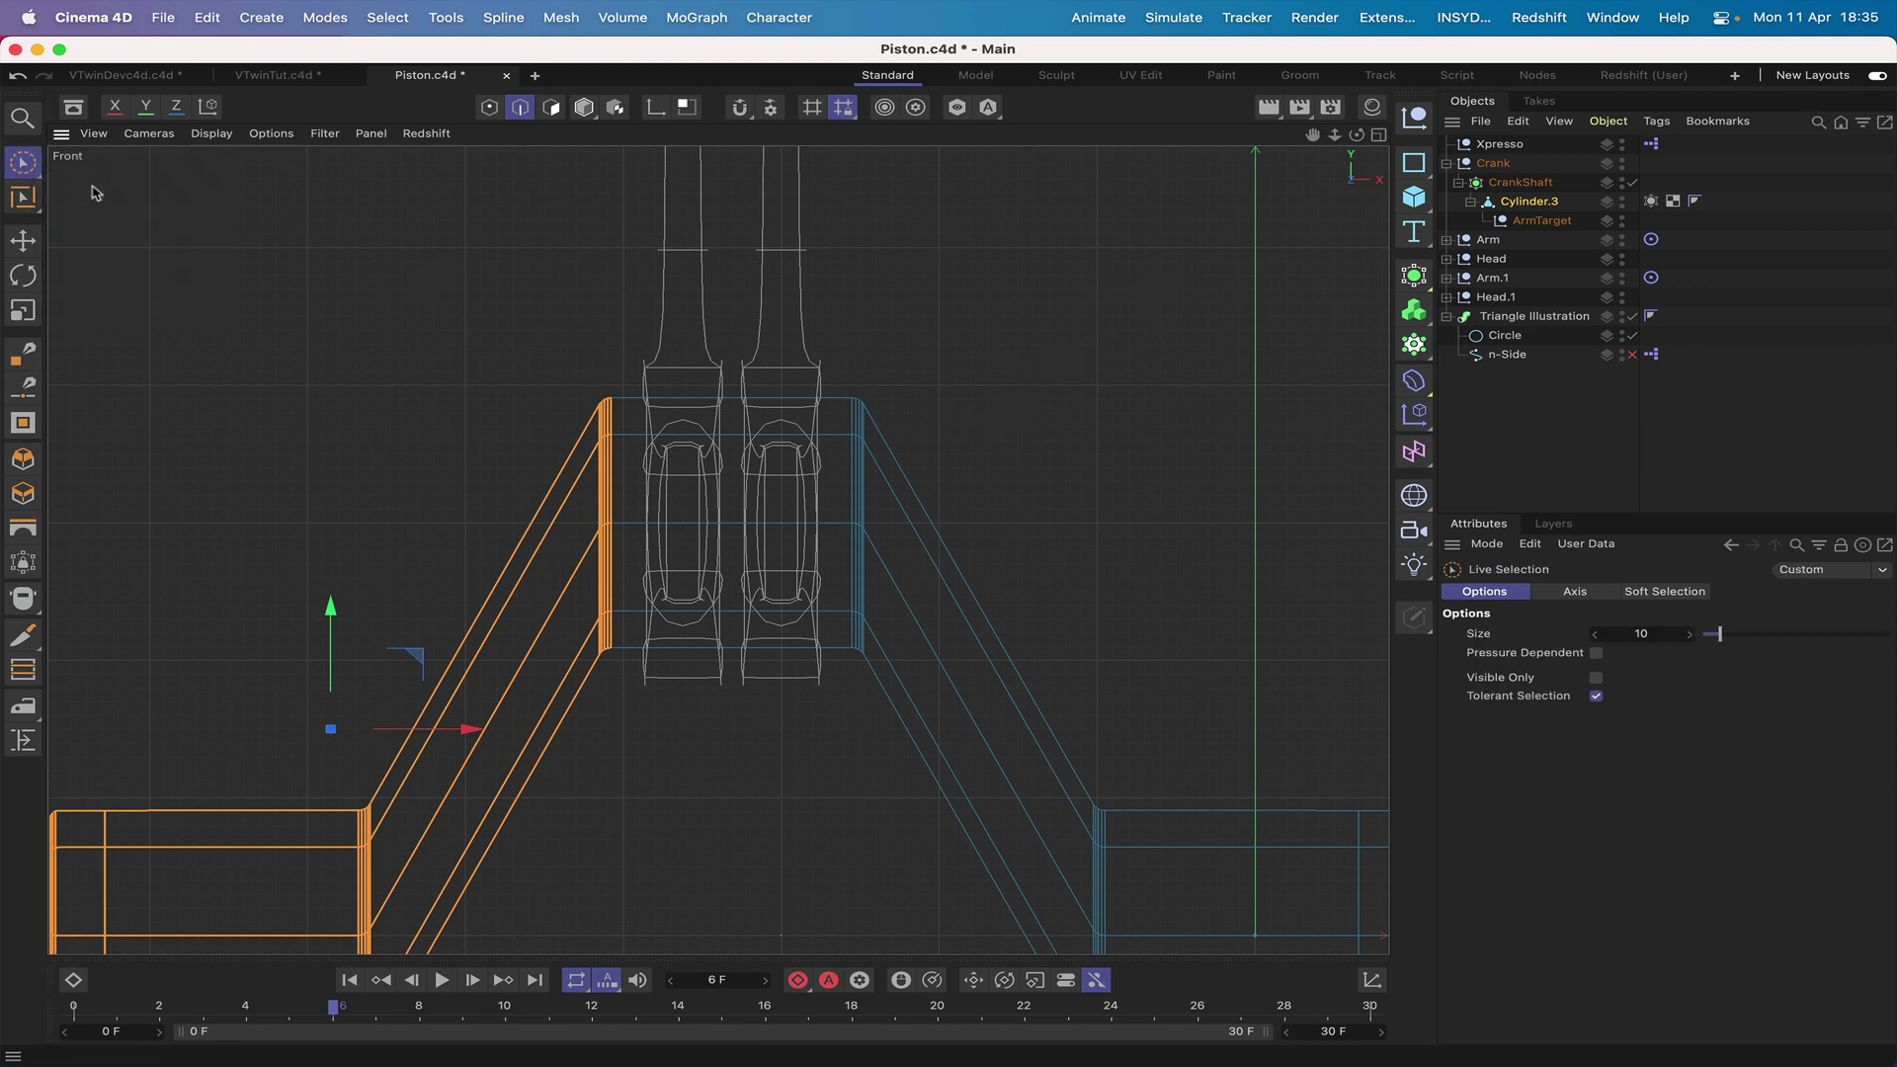
click(263, 365)
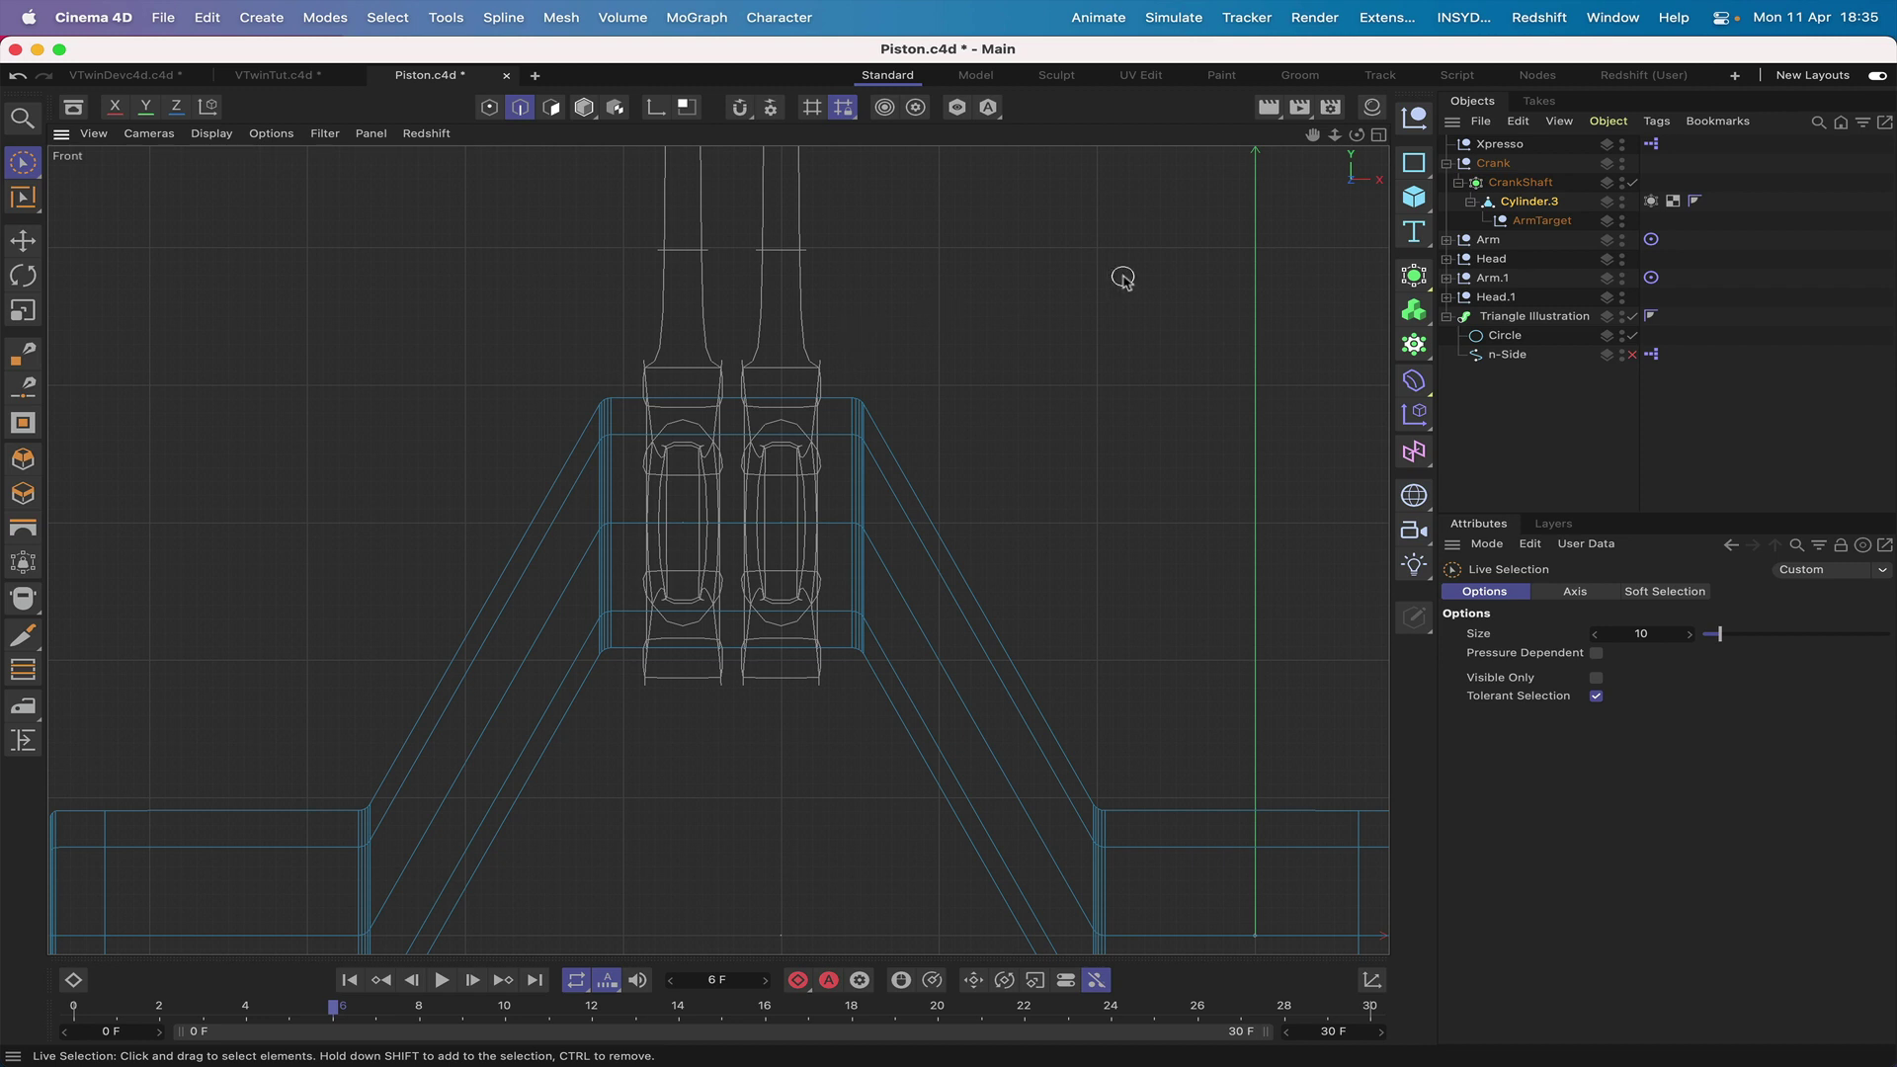
key(F1)
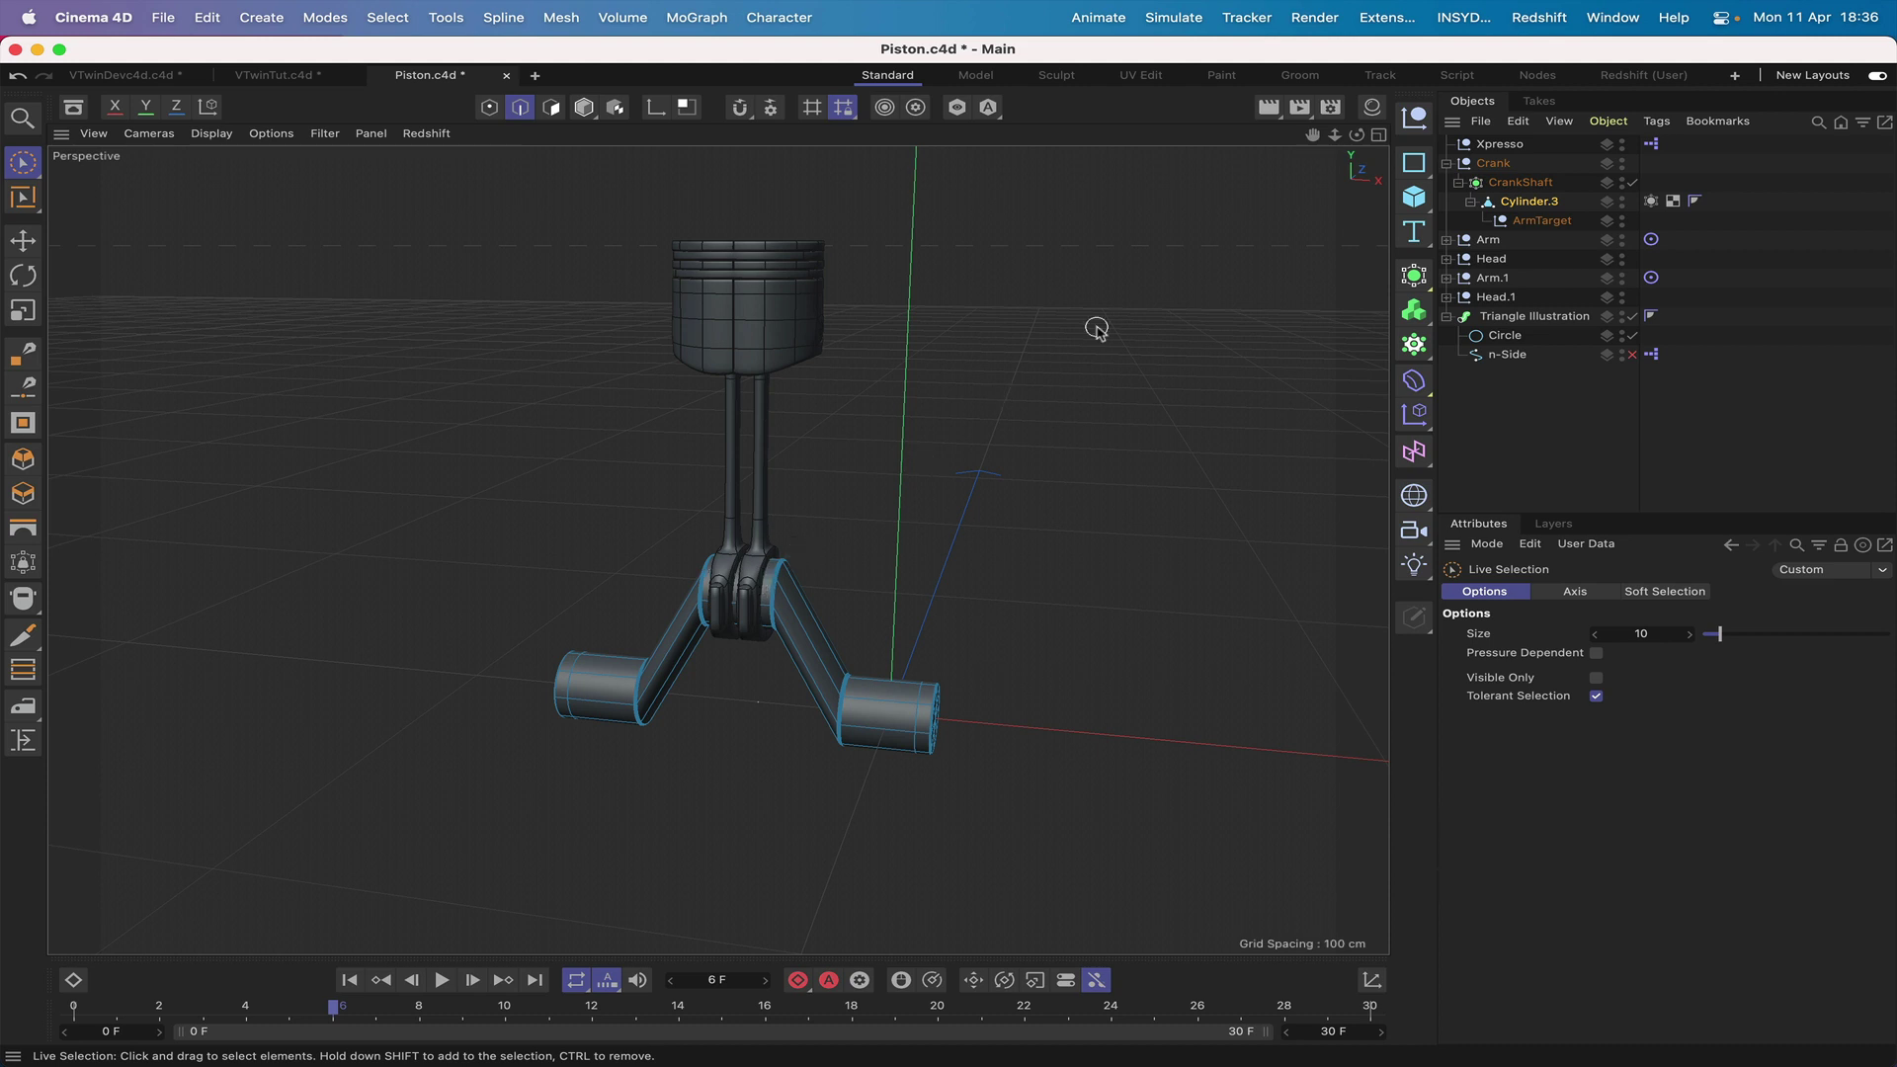
drag(1357, 135, 1245, 127)
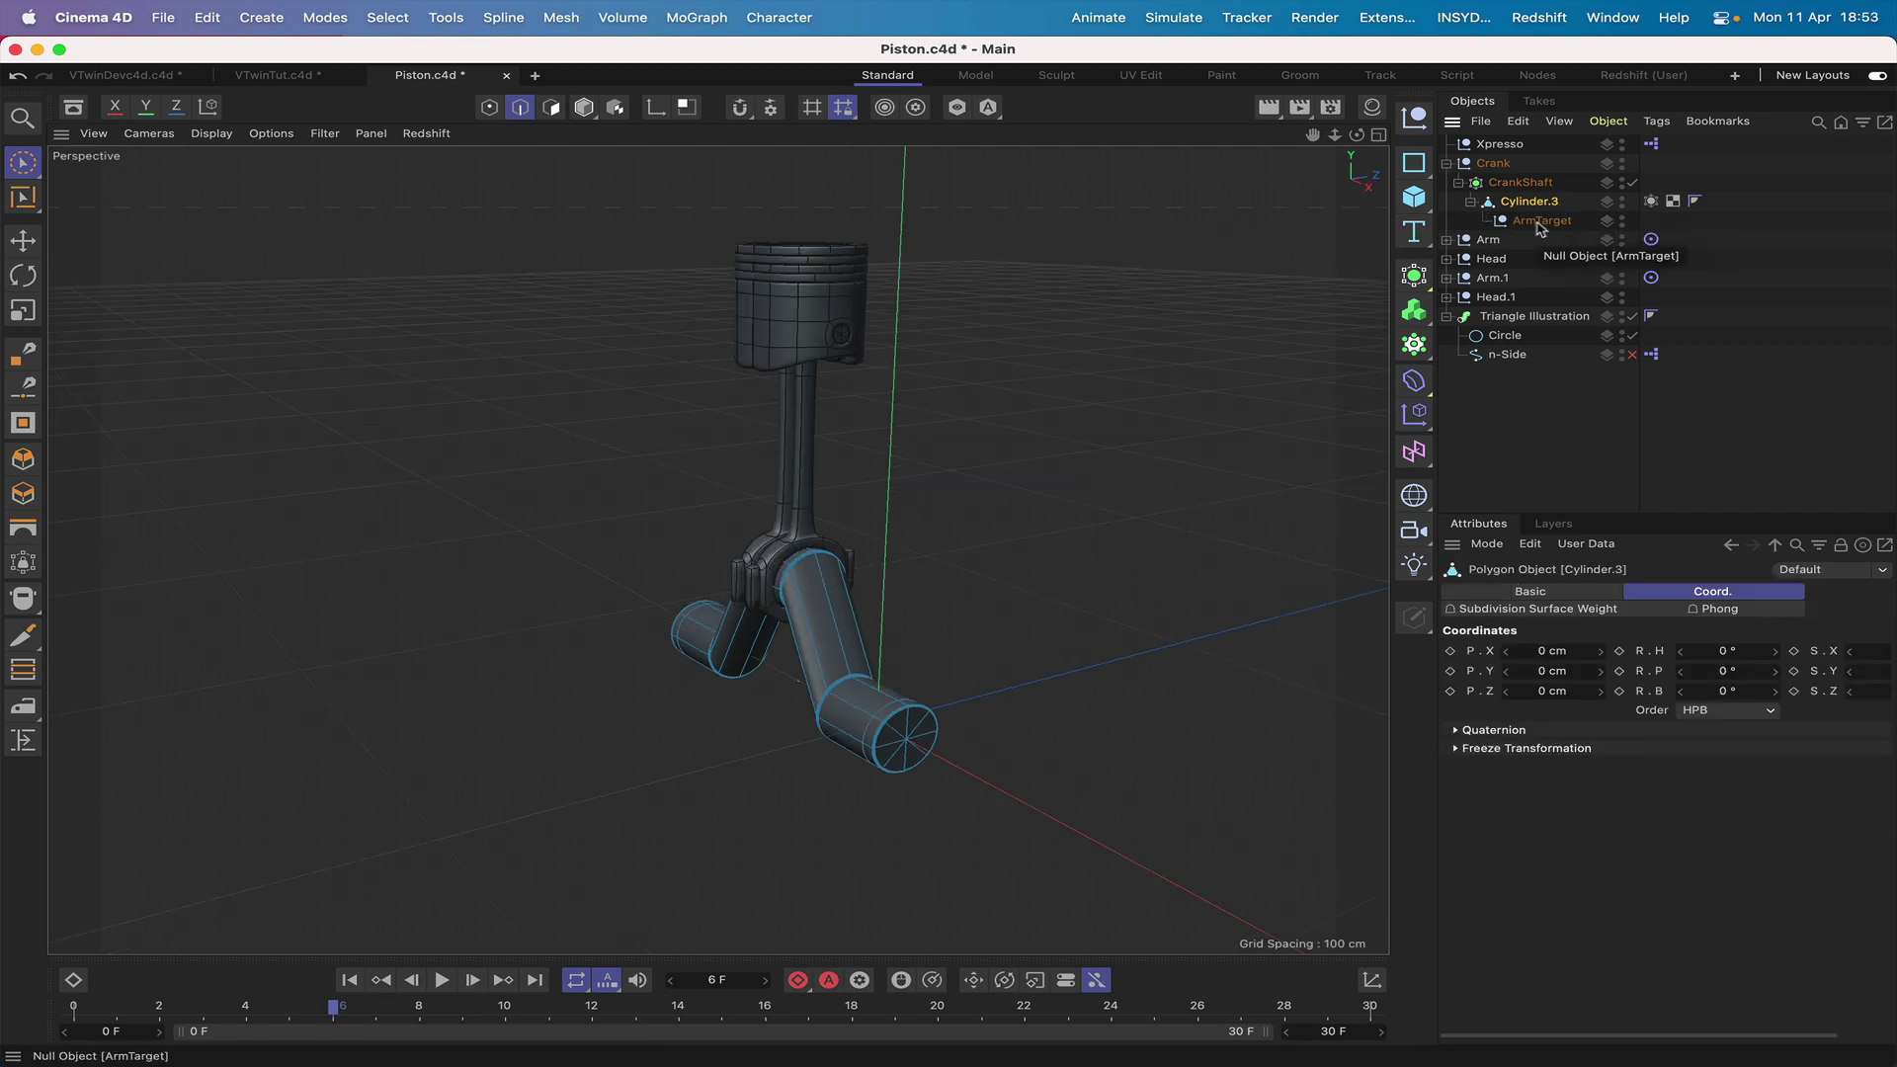
Duplicate the ArmTarget null inside Cylinder.3 and show it in the front view.
click(1540, 222)
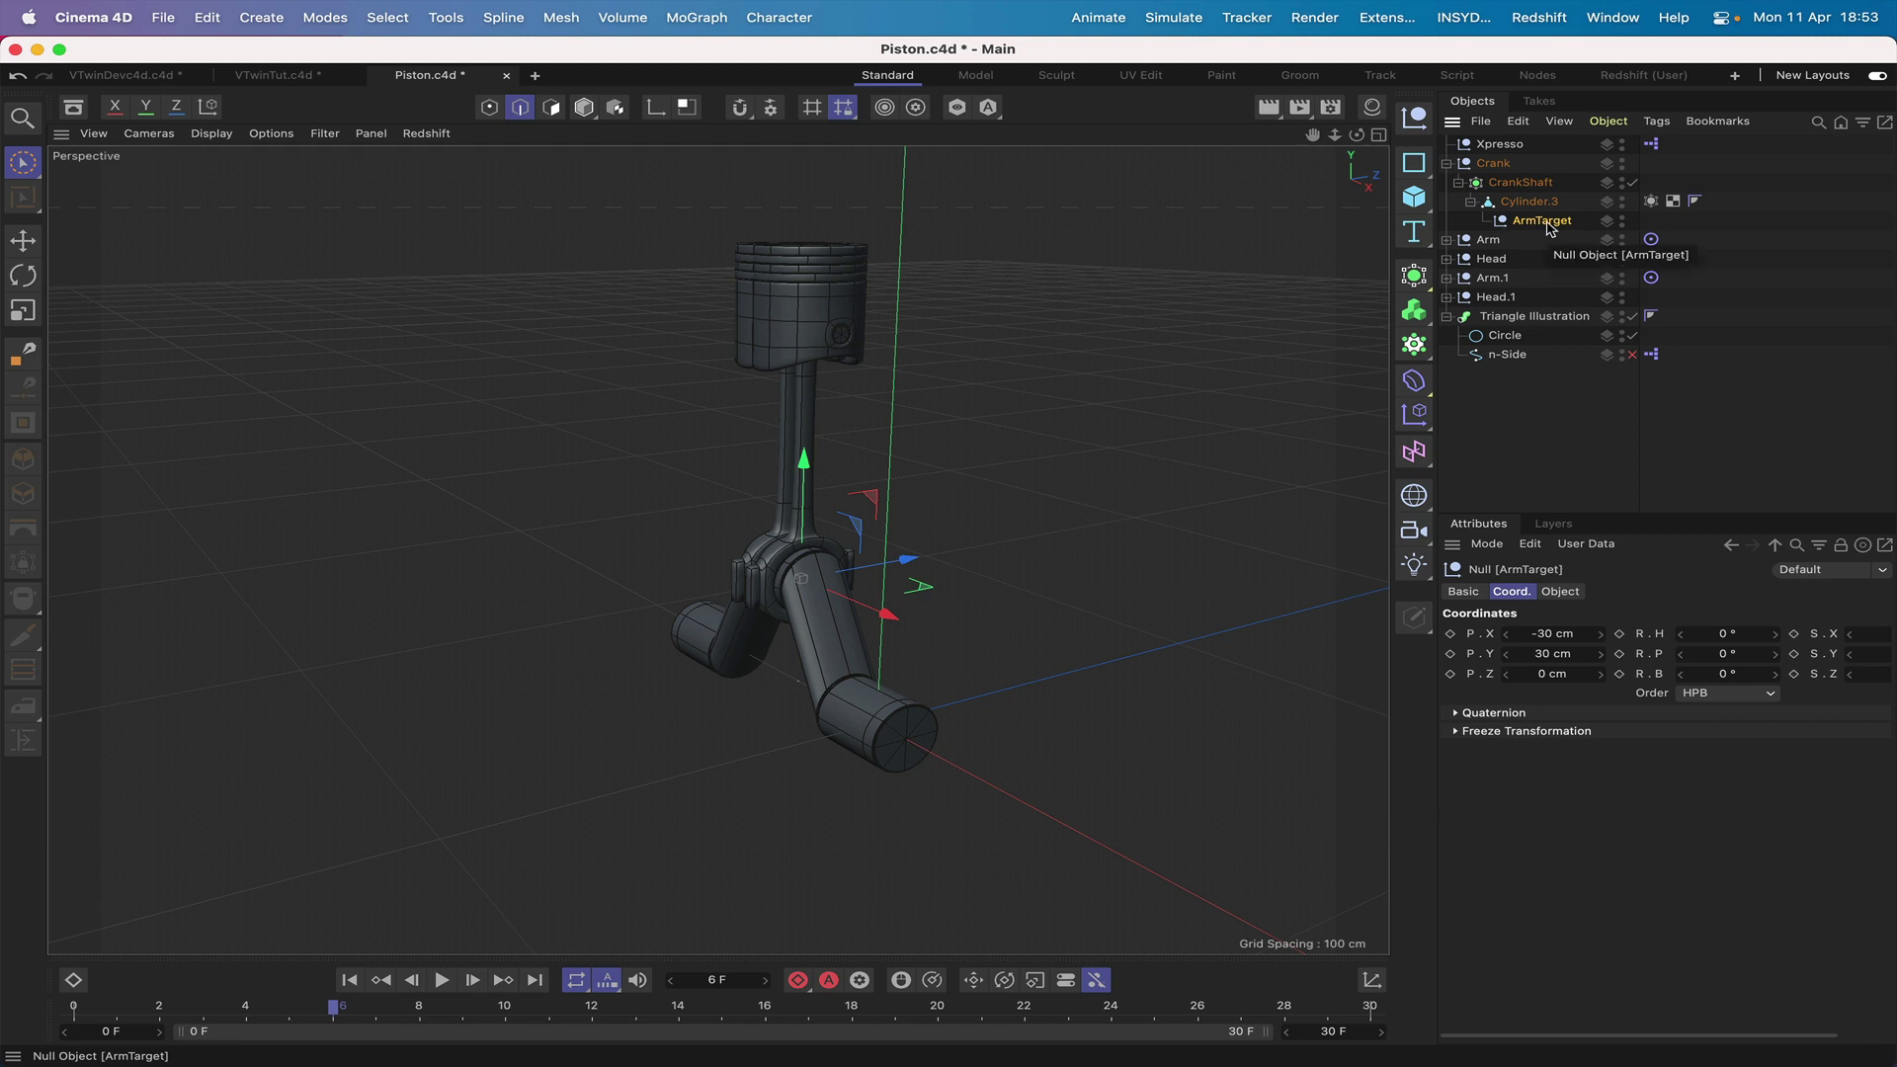
ctrl+drag(1548, 225, 1548, 231)
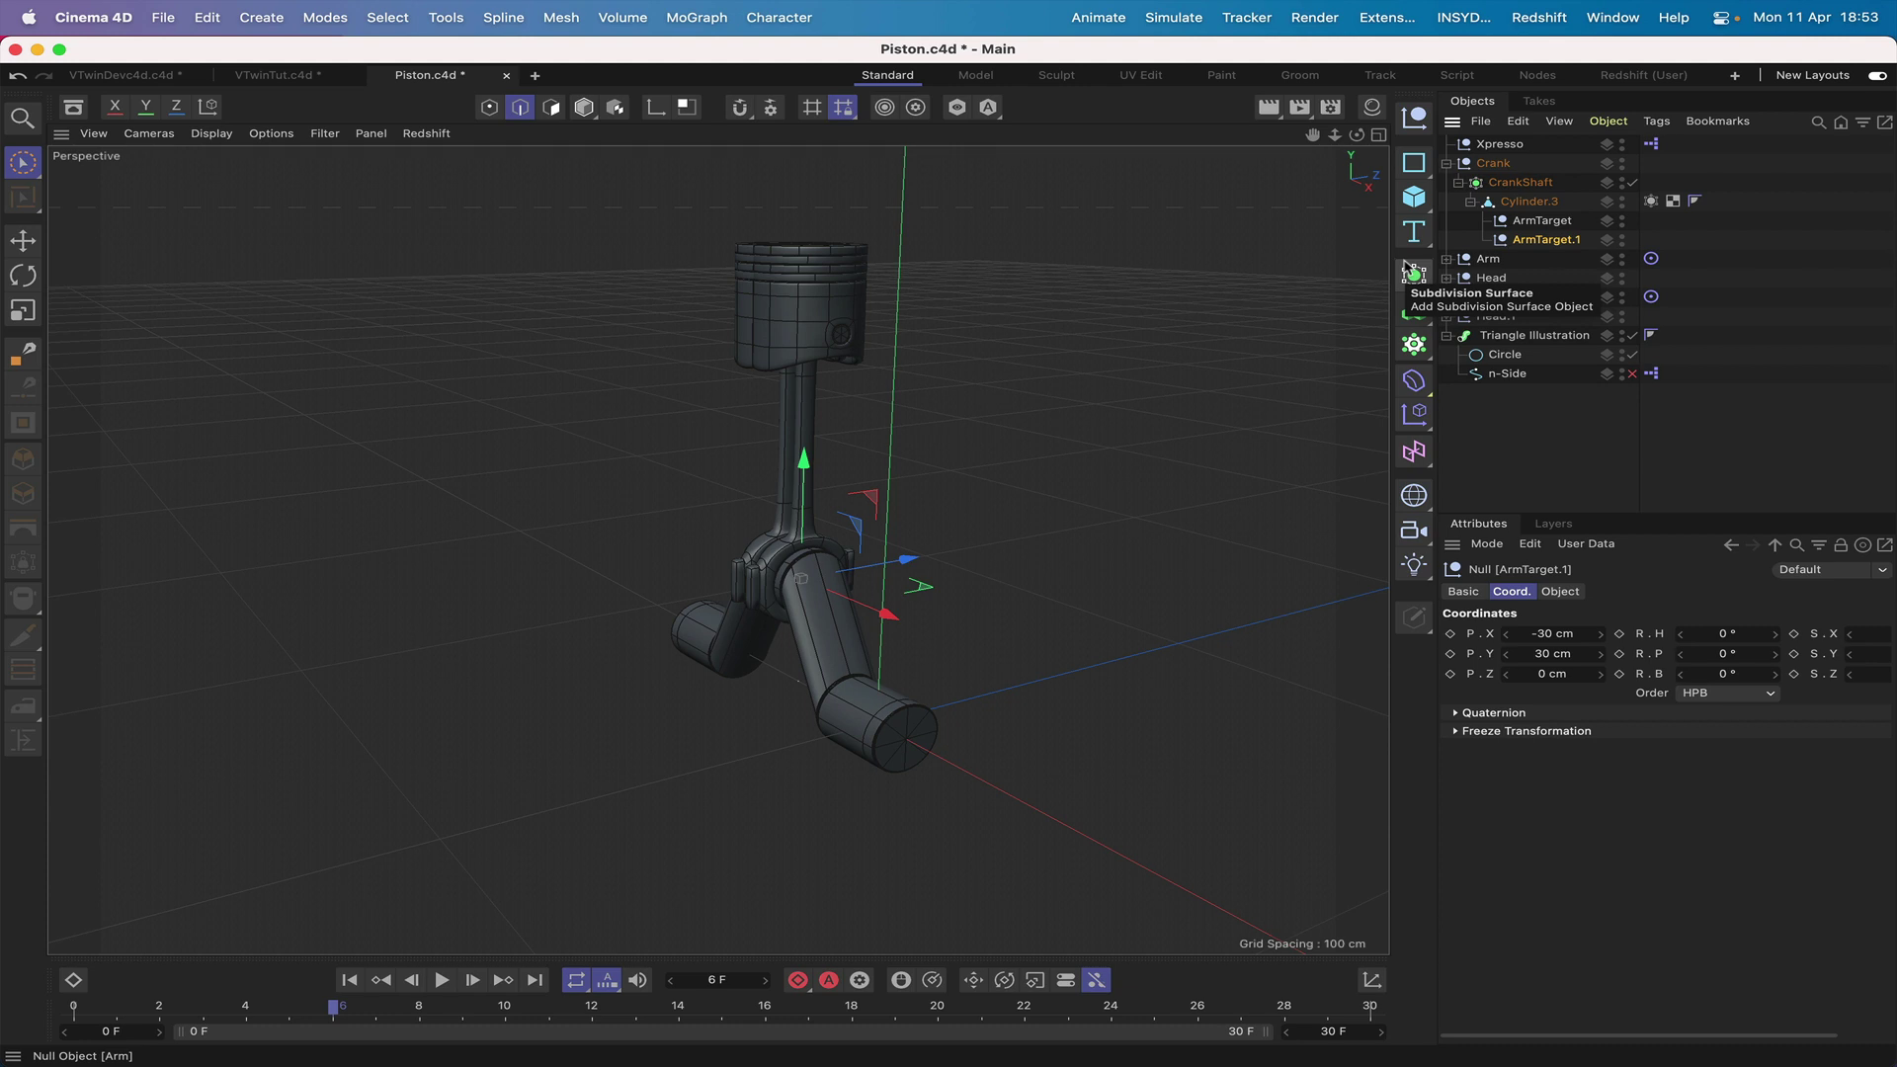
key(F4)
key(F3)
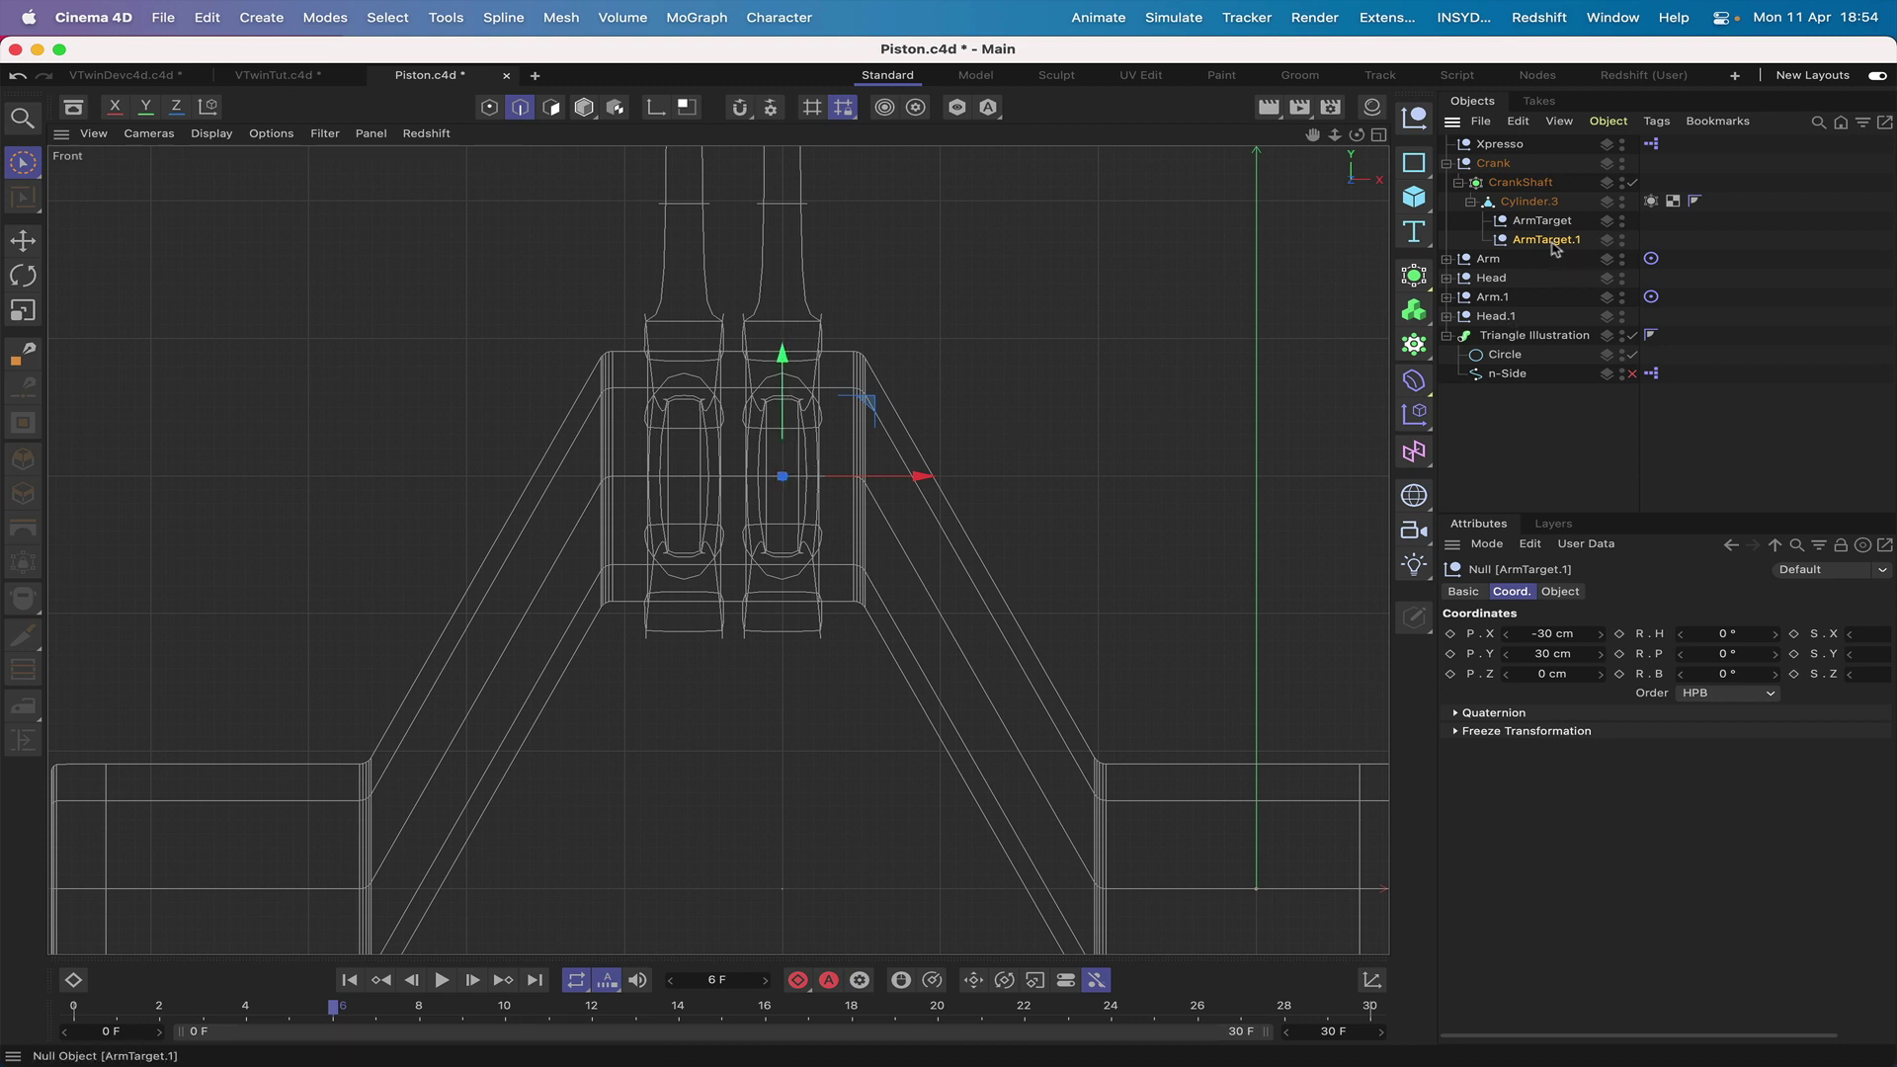
Make ArmTarget.1 a child of Arm.1 and set its X position to 0 cm.
click(1447, 260)
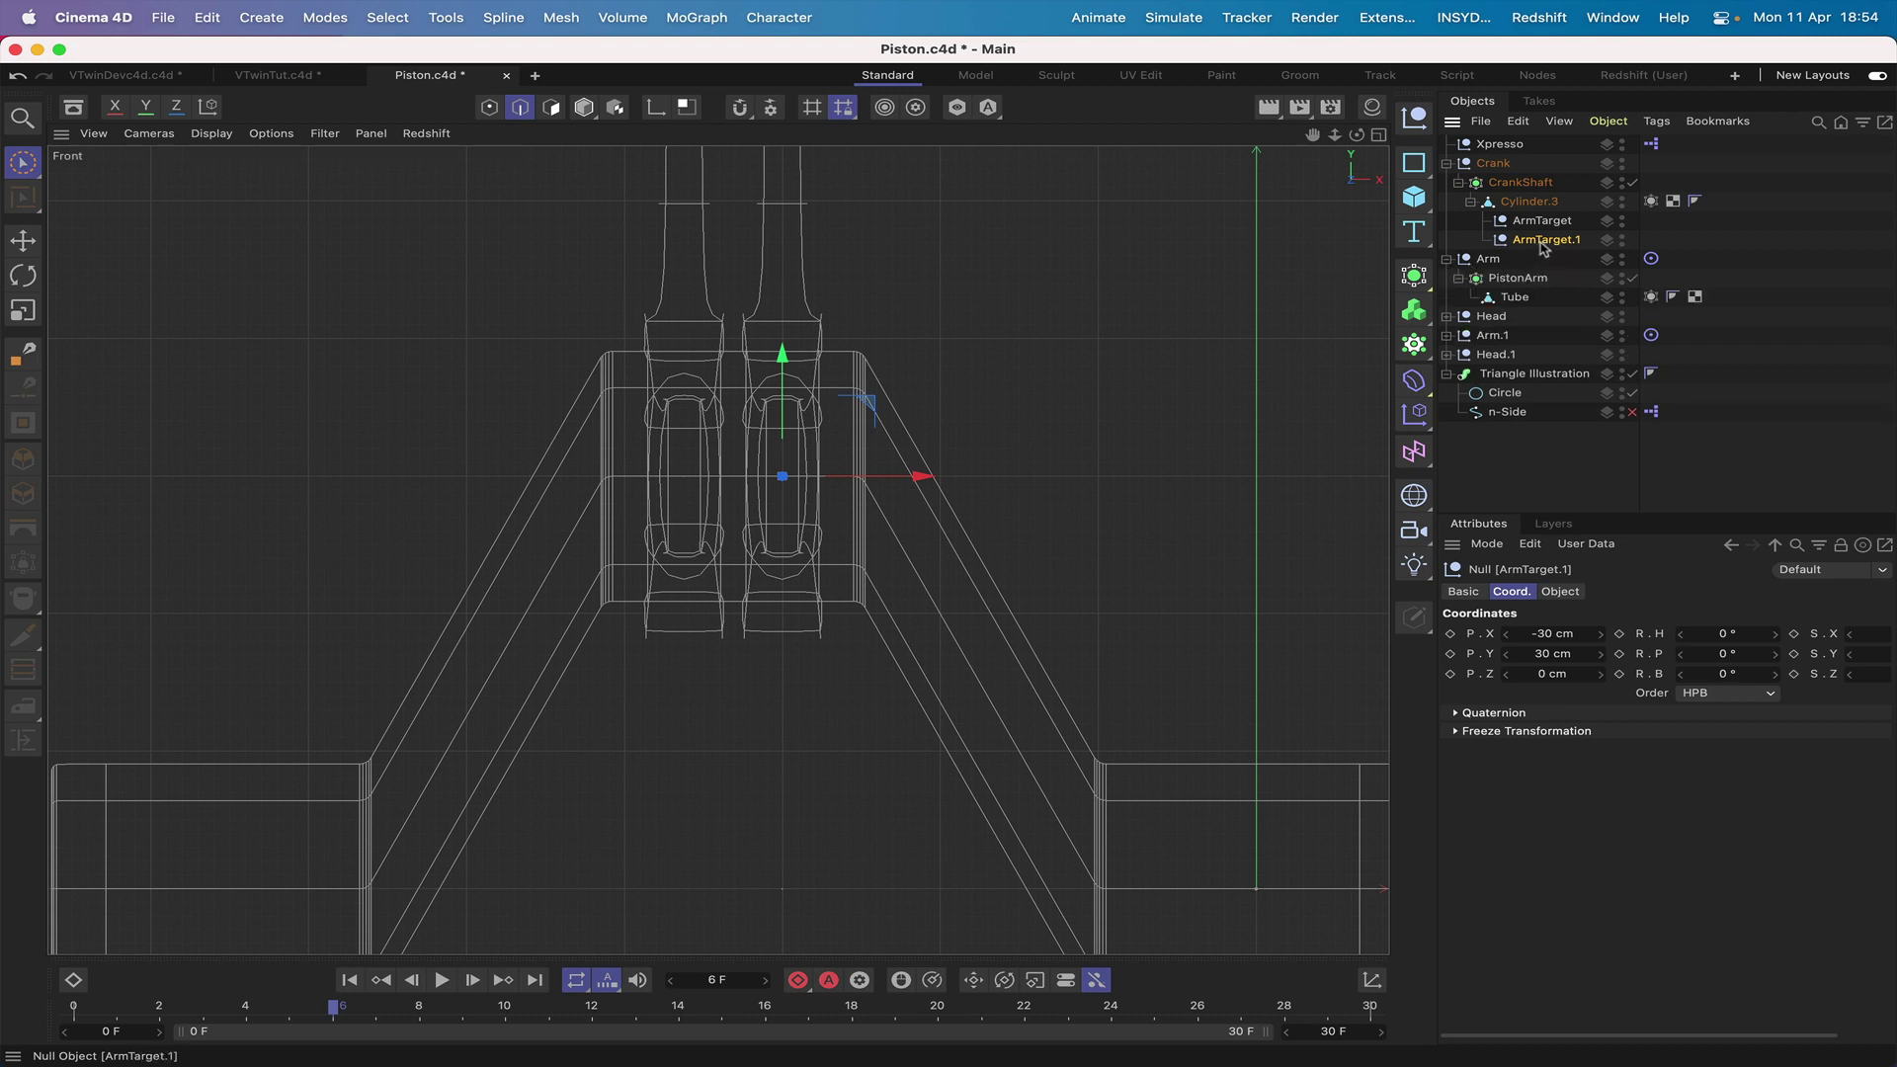
click(1446, 259)
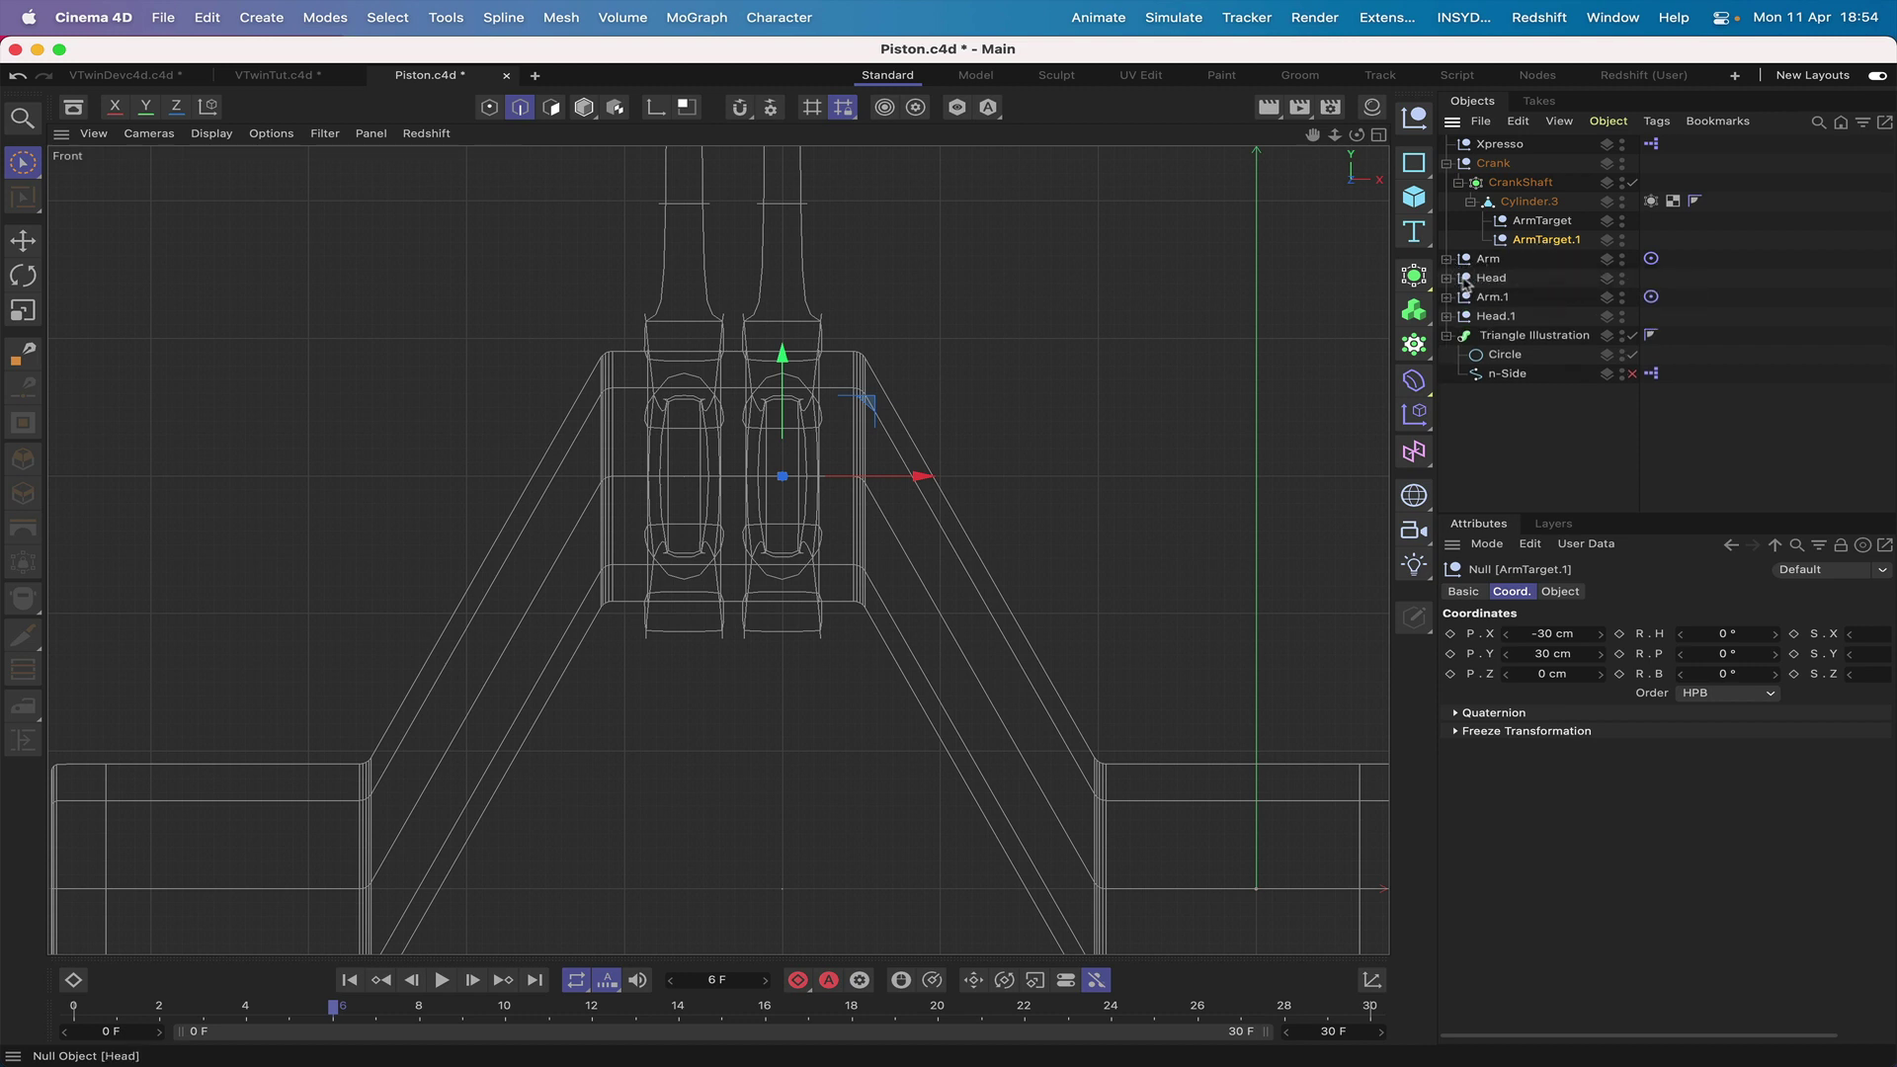
click(1447, 297)
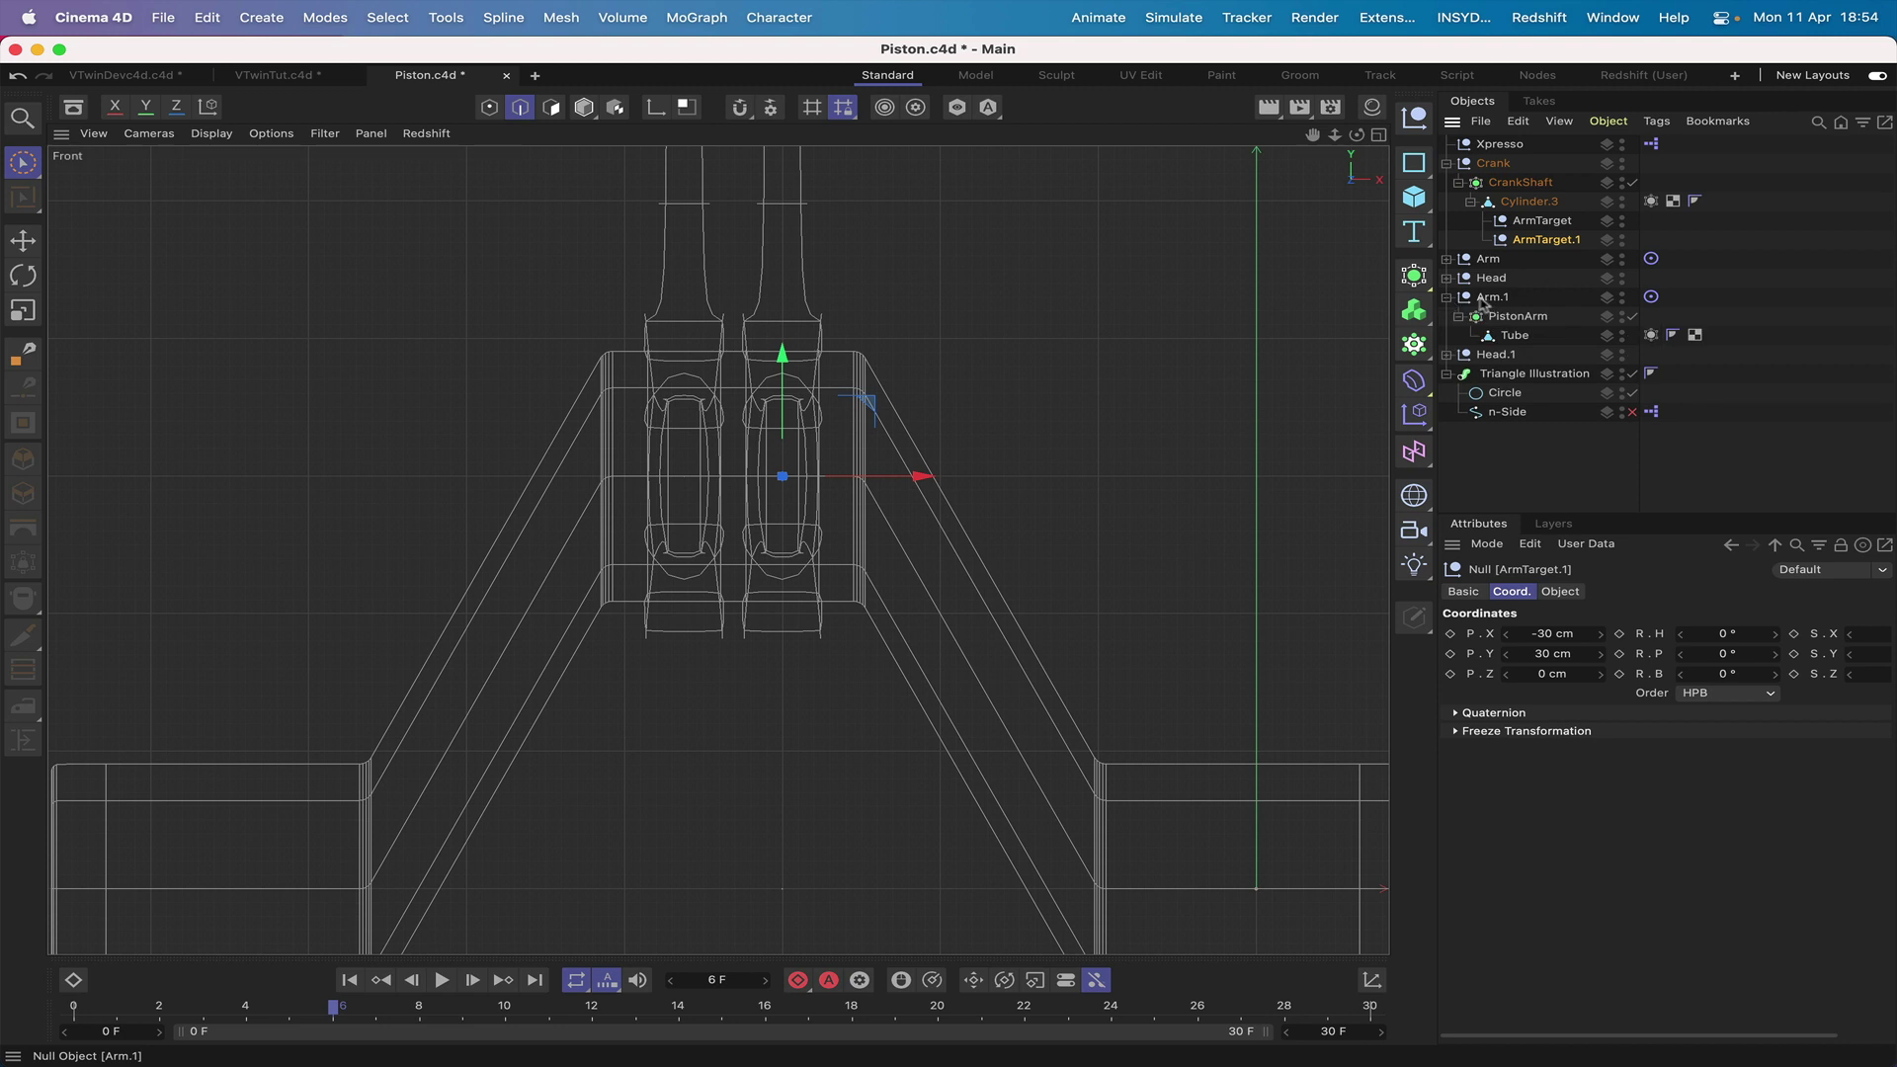
drag(1543, 244, 1507, 303)
double_click(1557, 636)
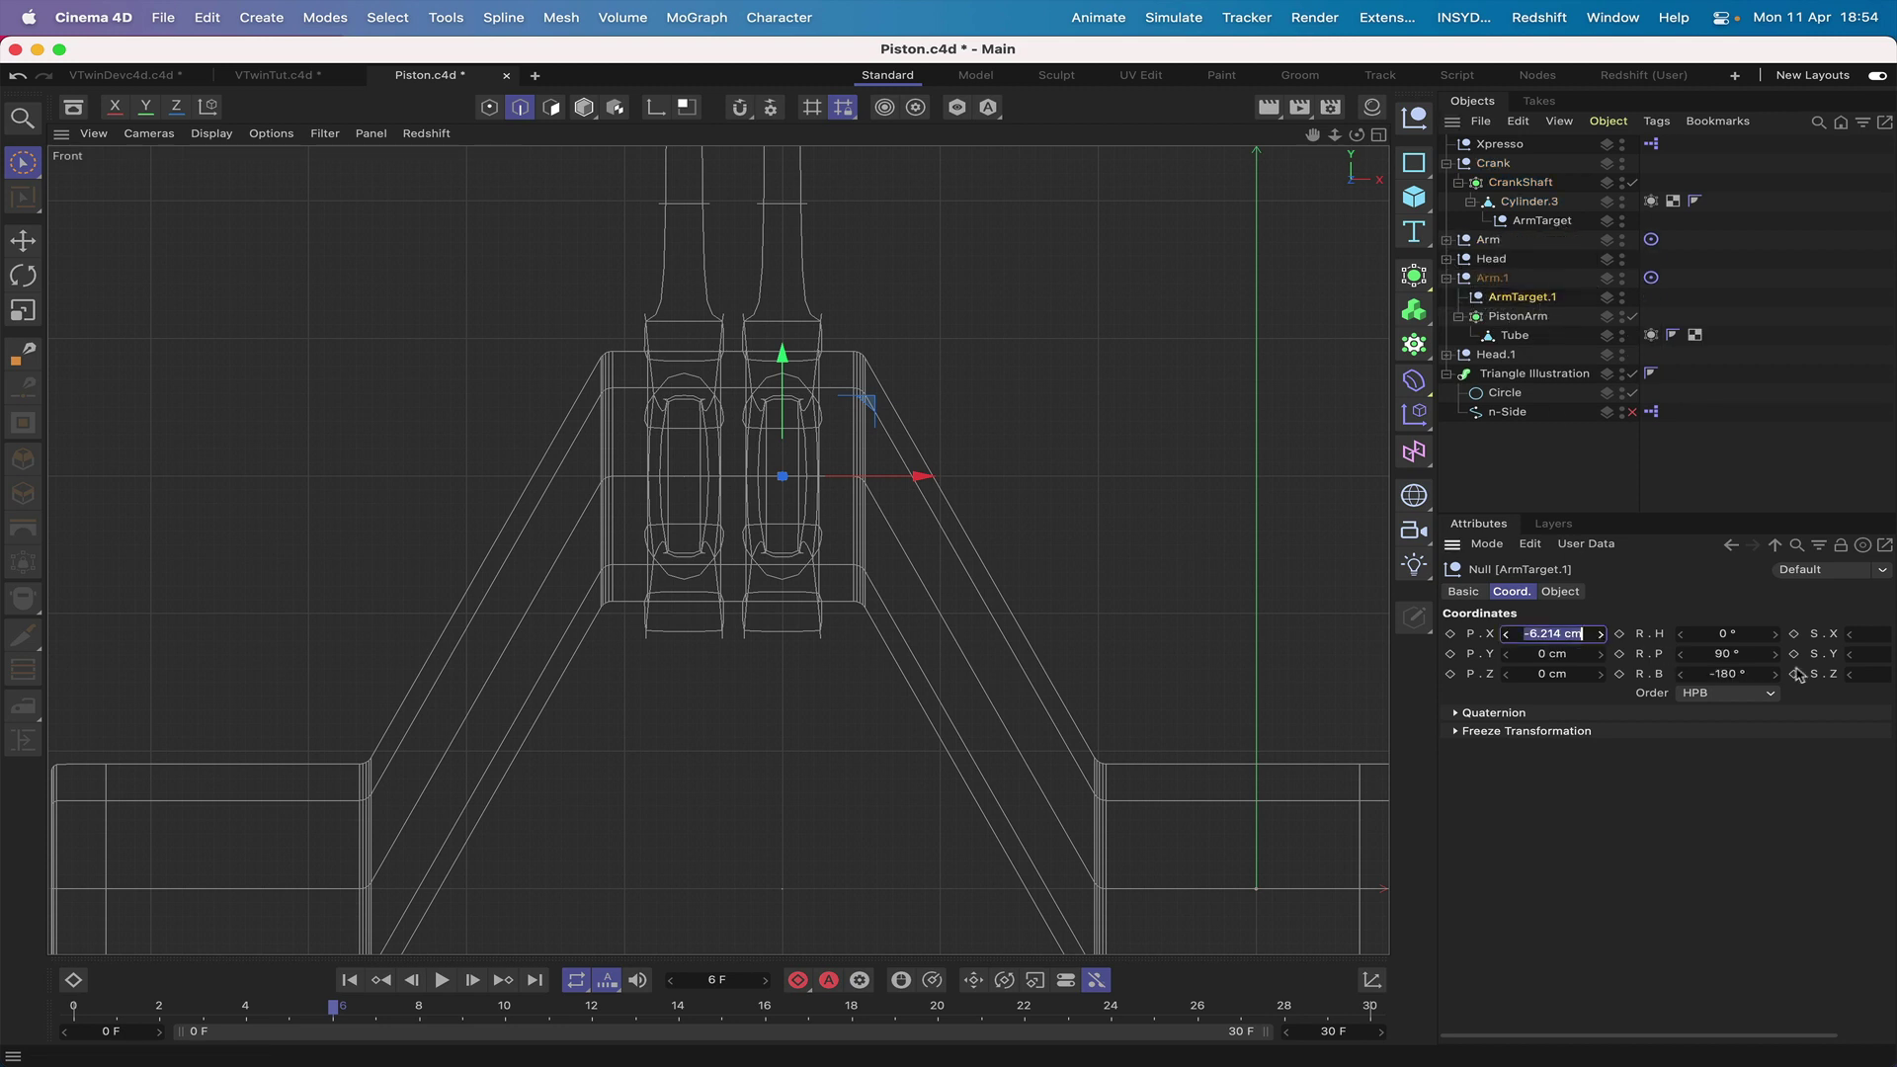
text(0)
key(Return)
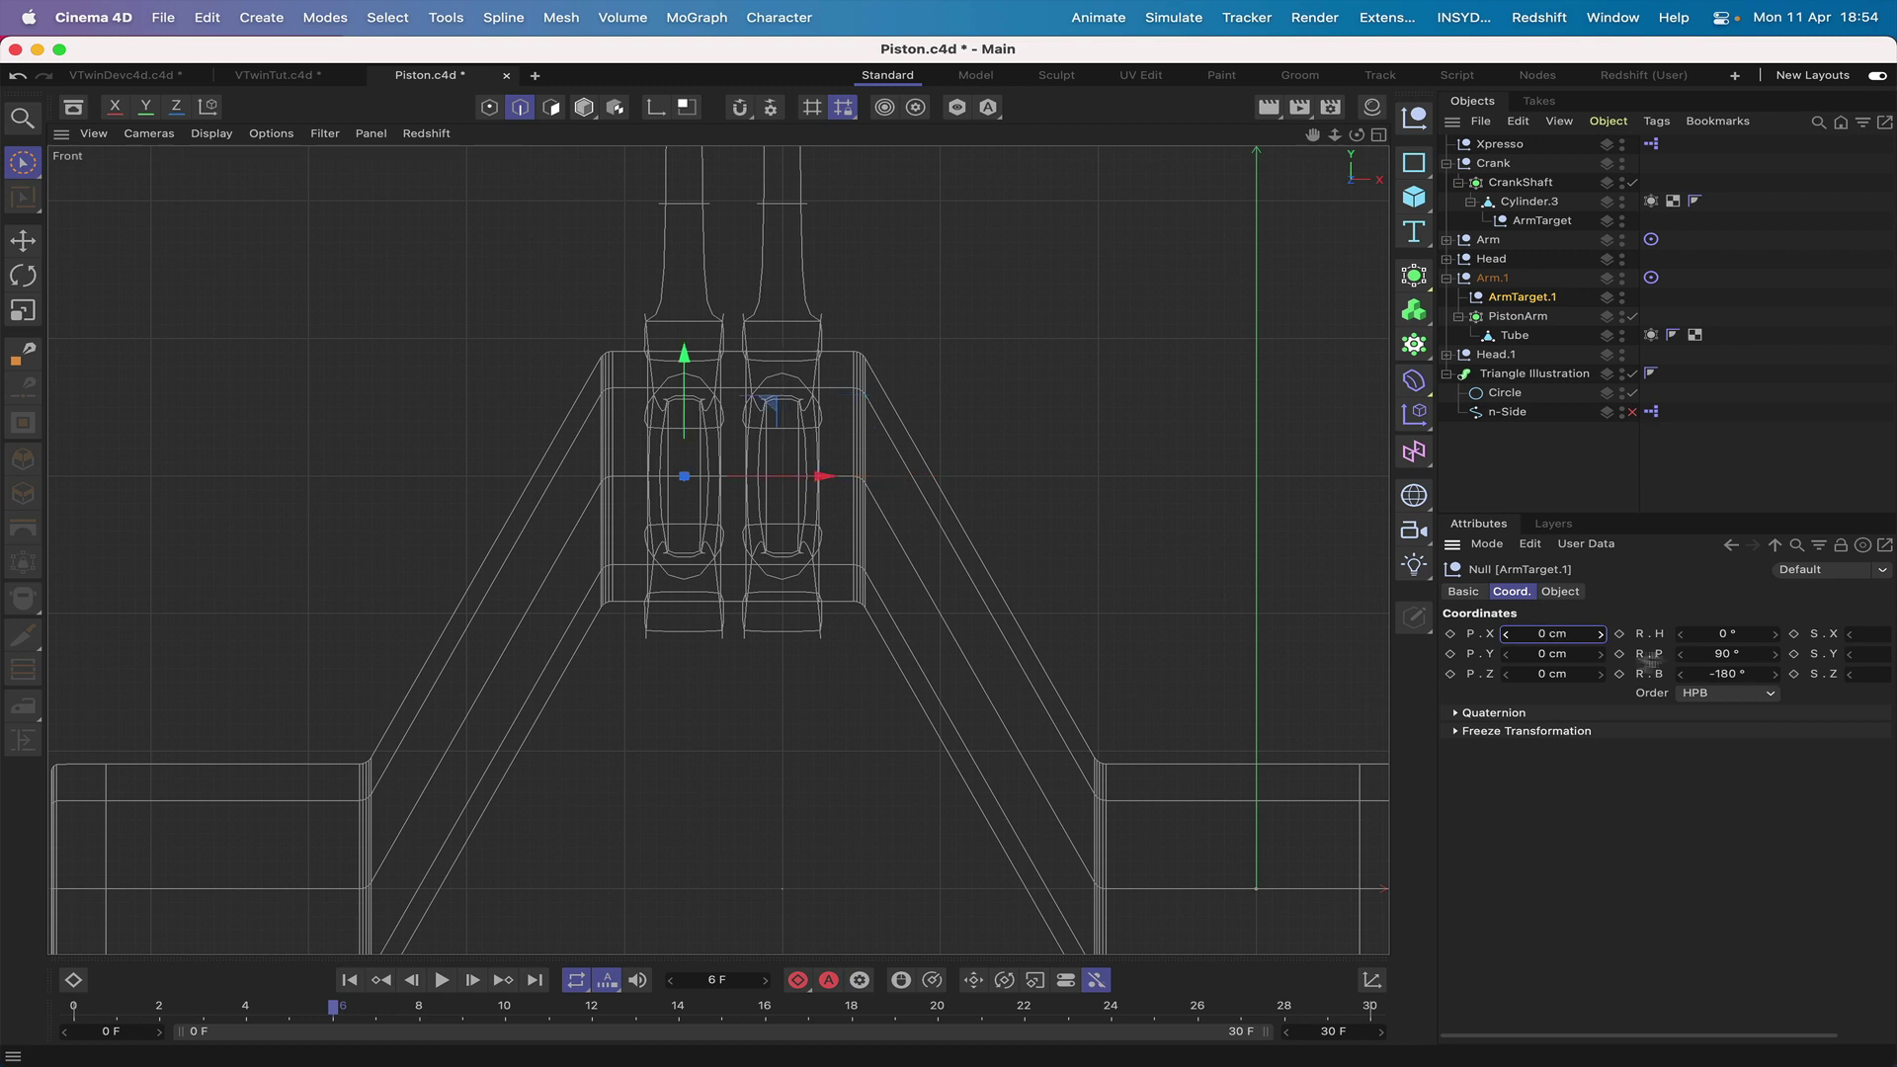
Move ArmTarget.1 back under Cylinder.3 below ArmTarget, collapse Arm.1, and return to the perspective view.
click(1529, 302)
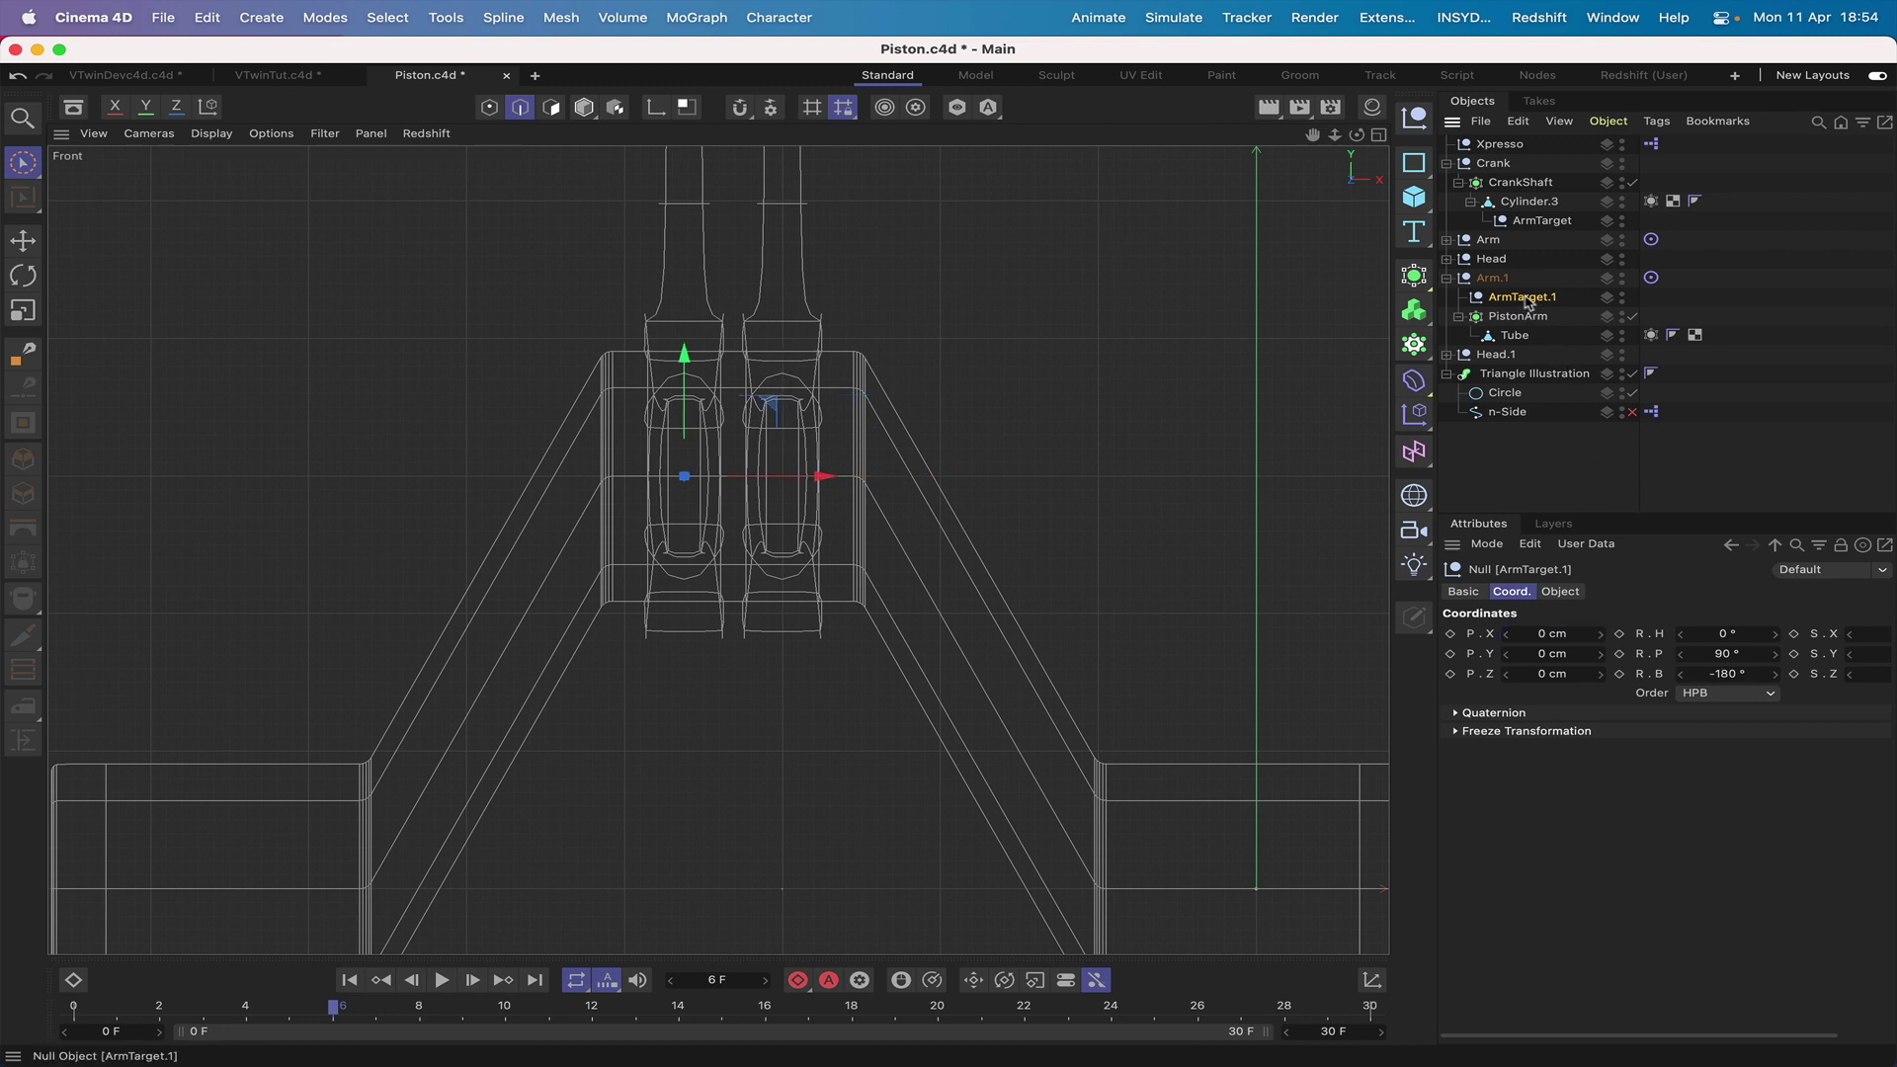
drag(1528, 302, 1554, 237)
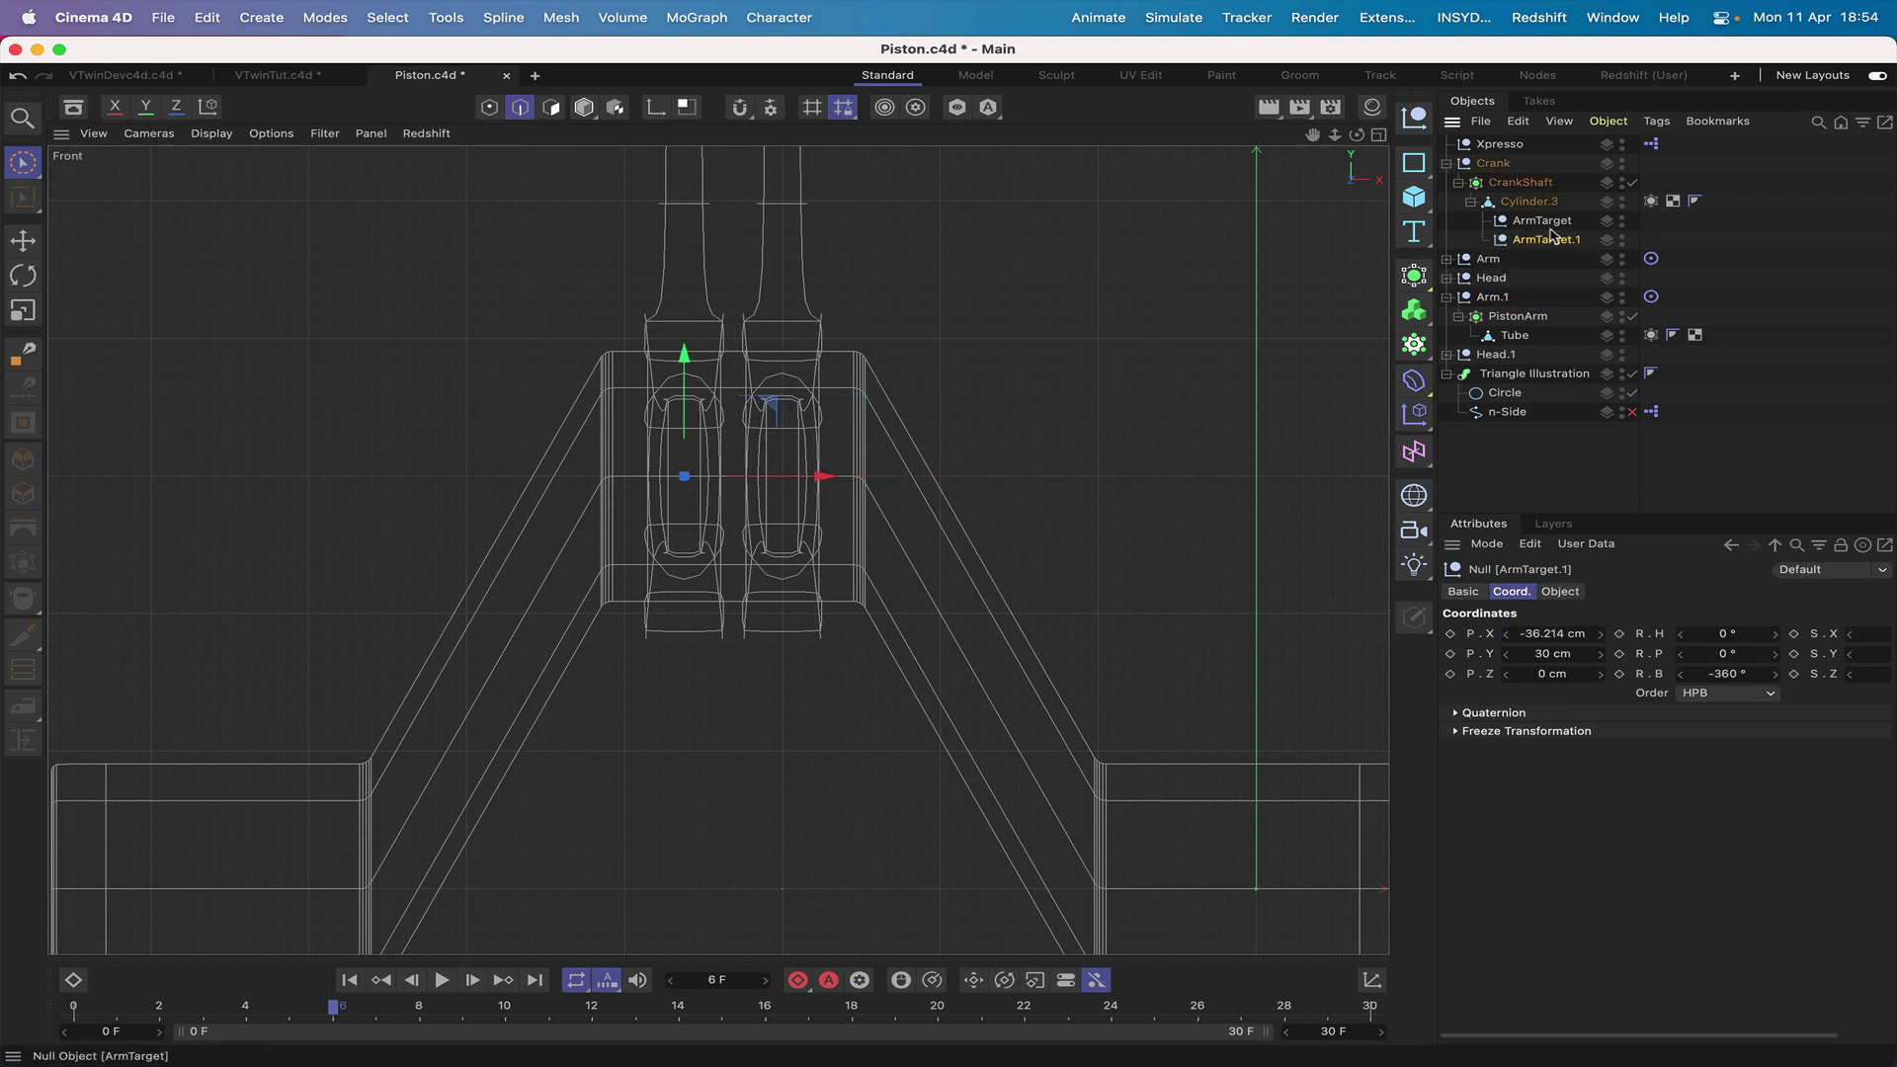
click(1446, 298)
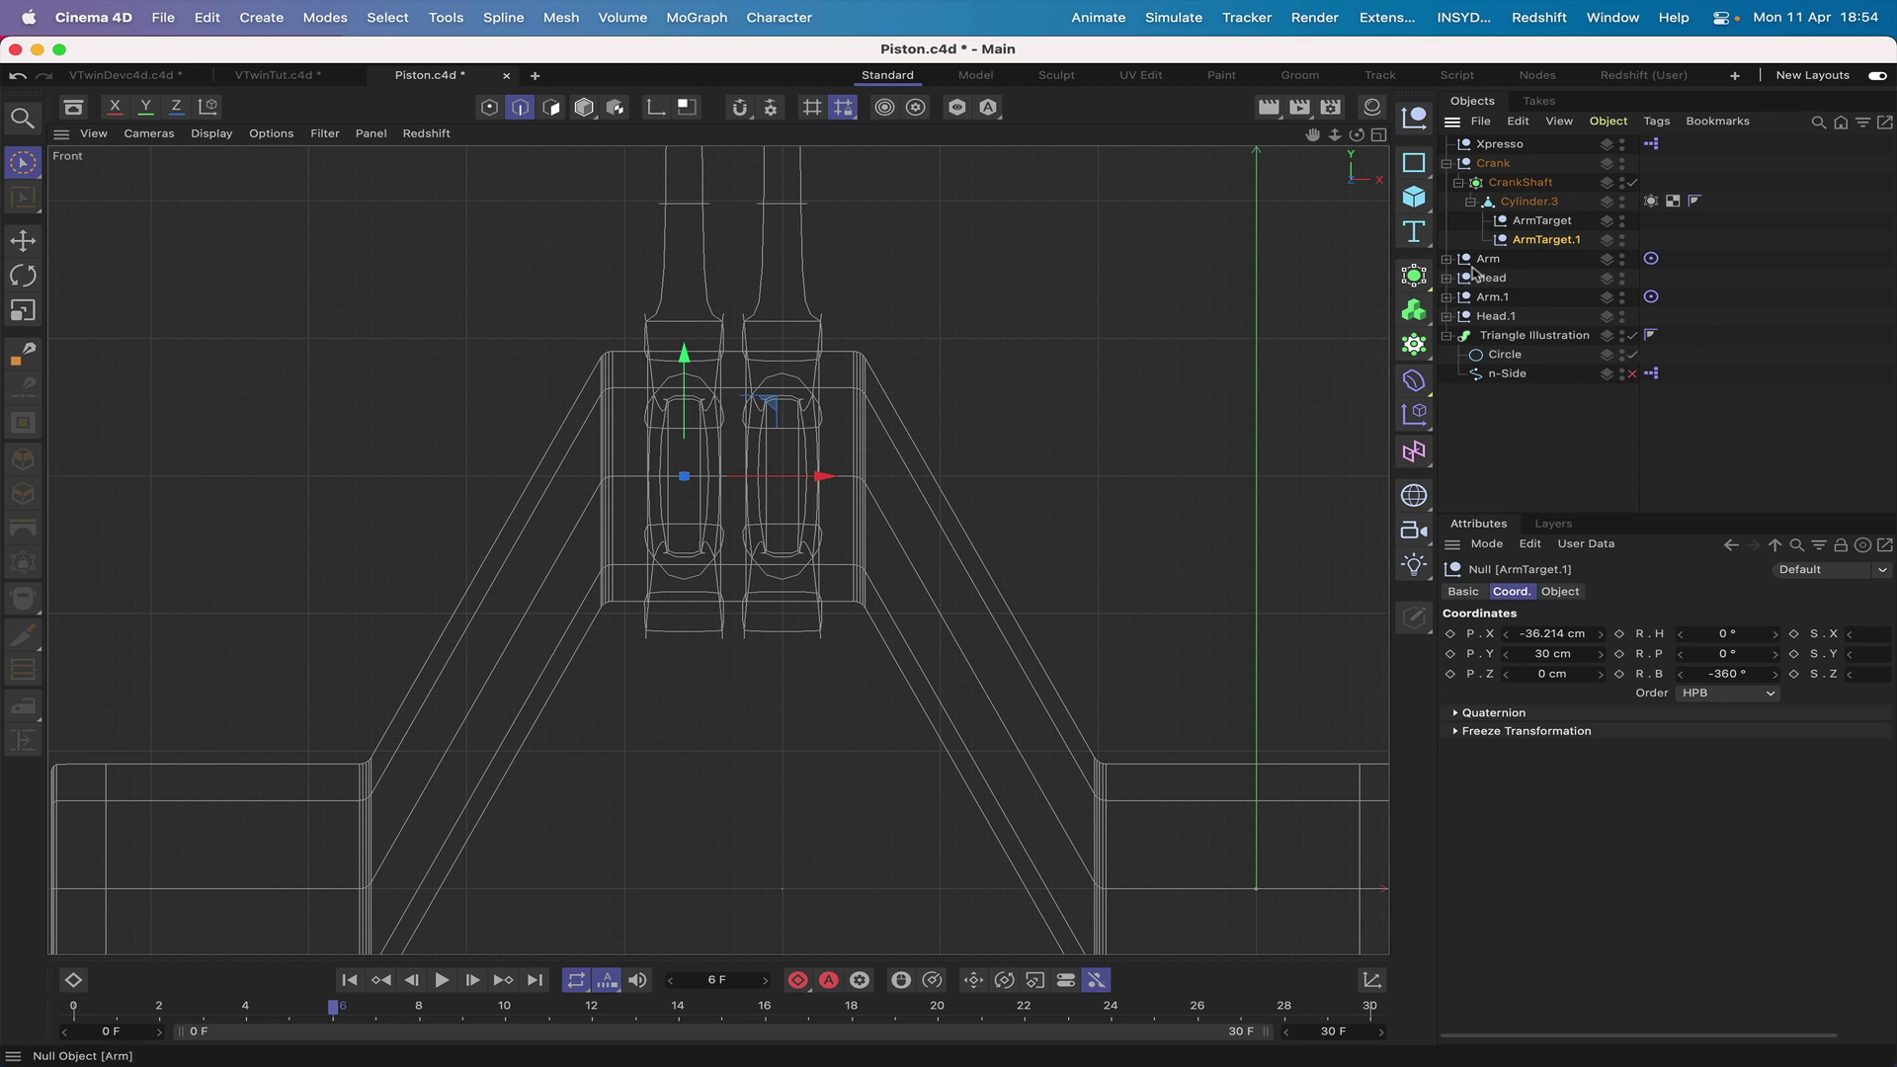
key(F1)
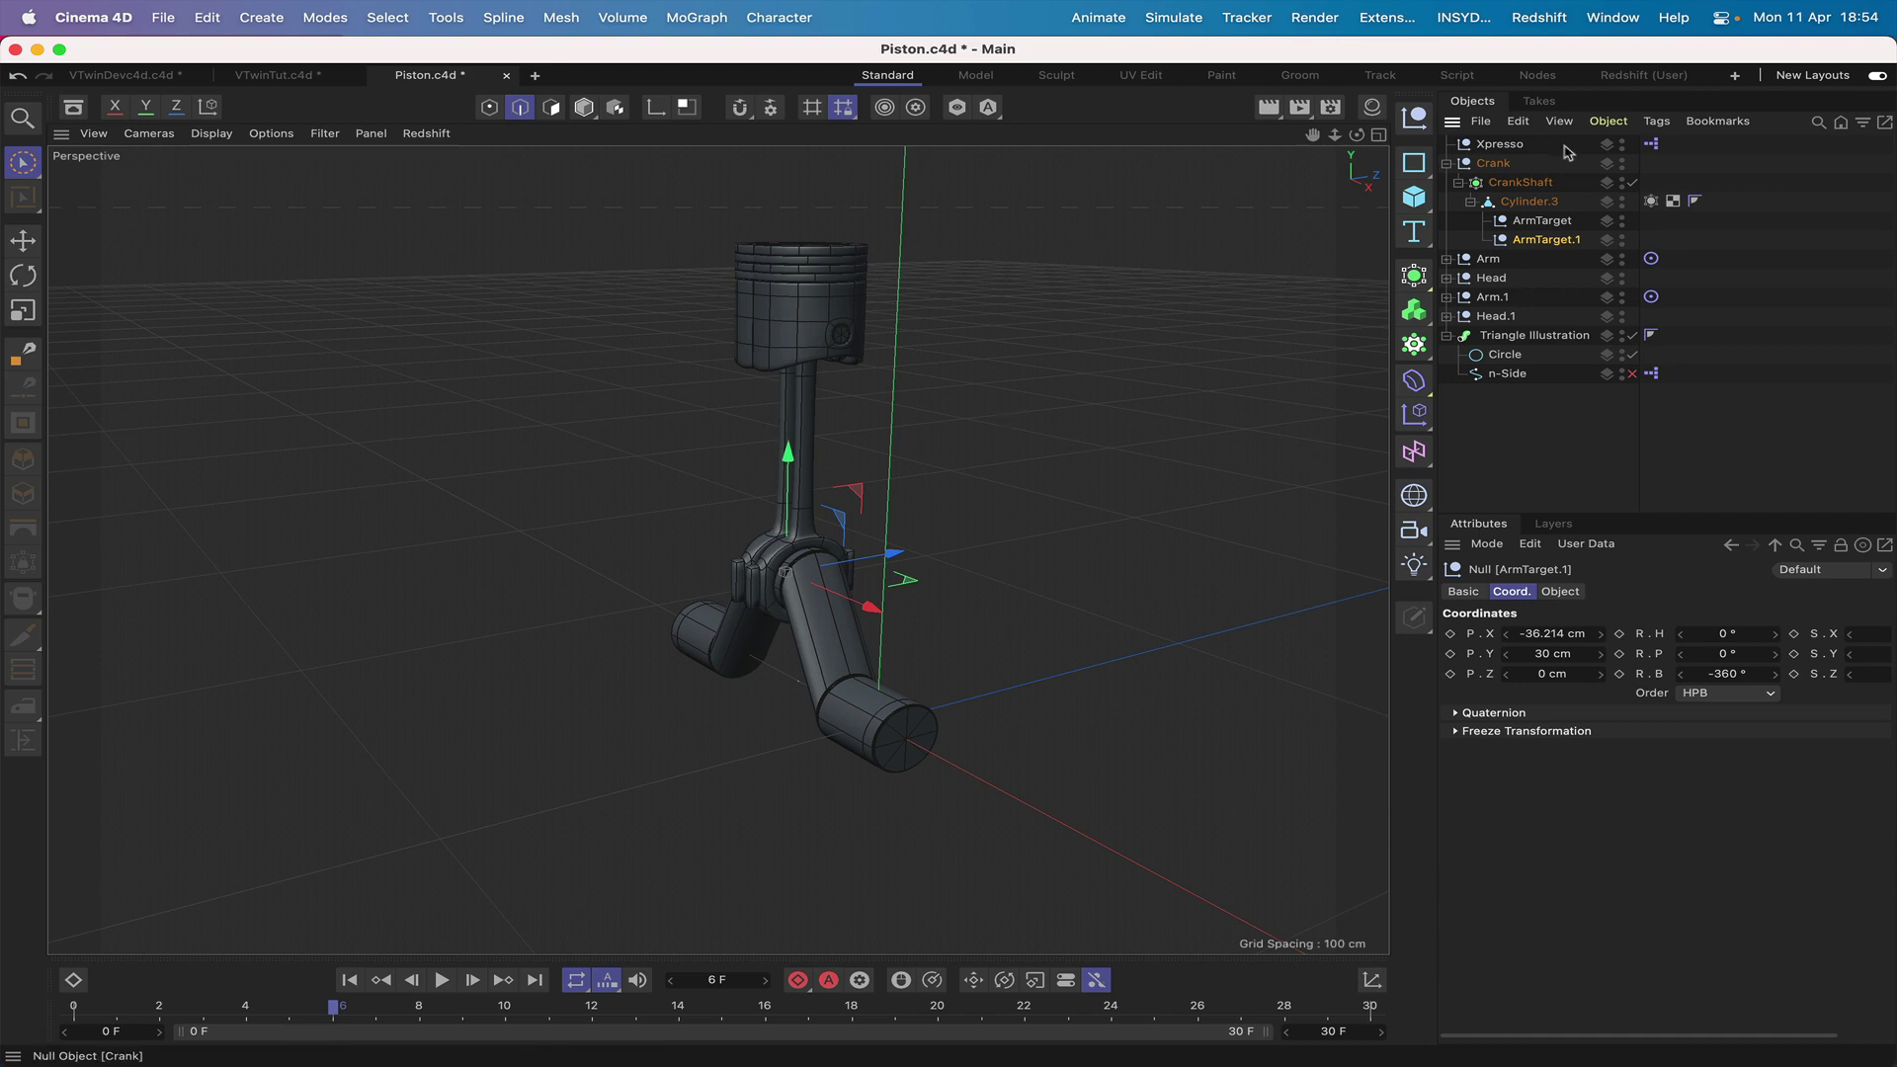
Open the Xpresso null's XPresso graph, shift the ArmTarget and Arm nodes up, and add ArmTarget.1 and Arm.1 nodes beneath them.
double_click(1652, 145)
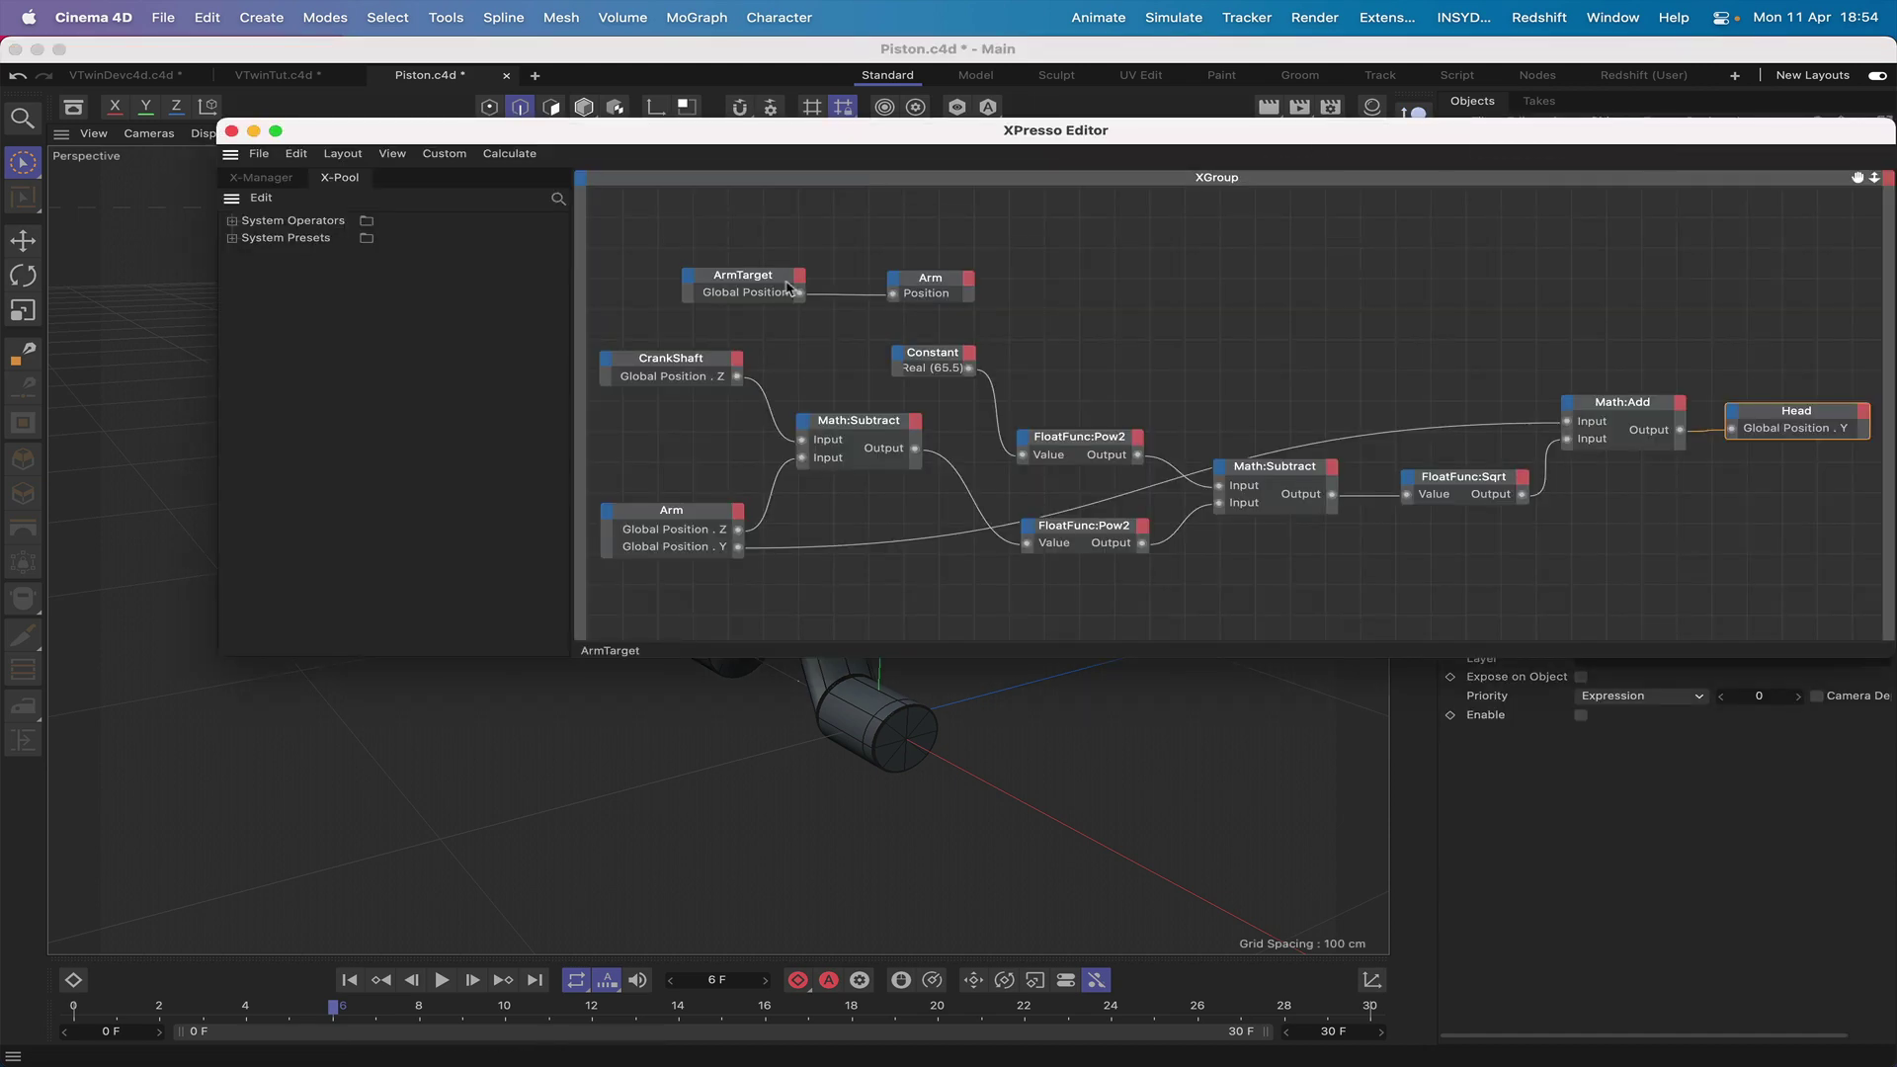
drag(1083, 133, 691, 471)
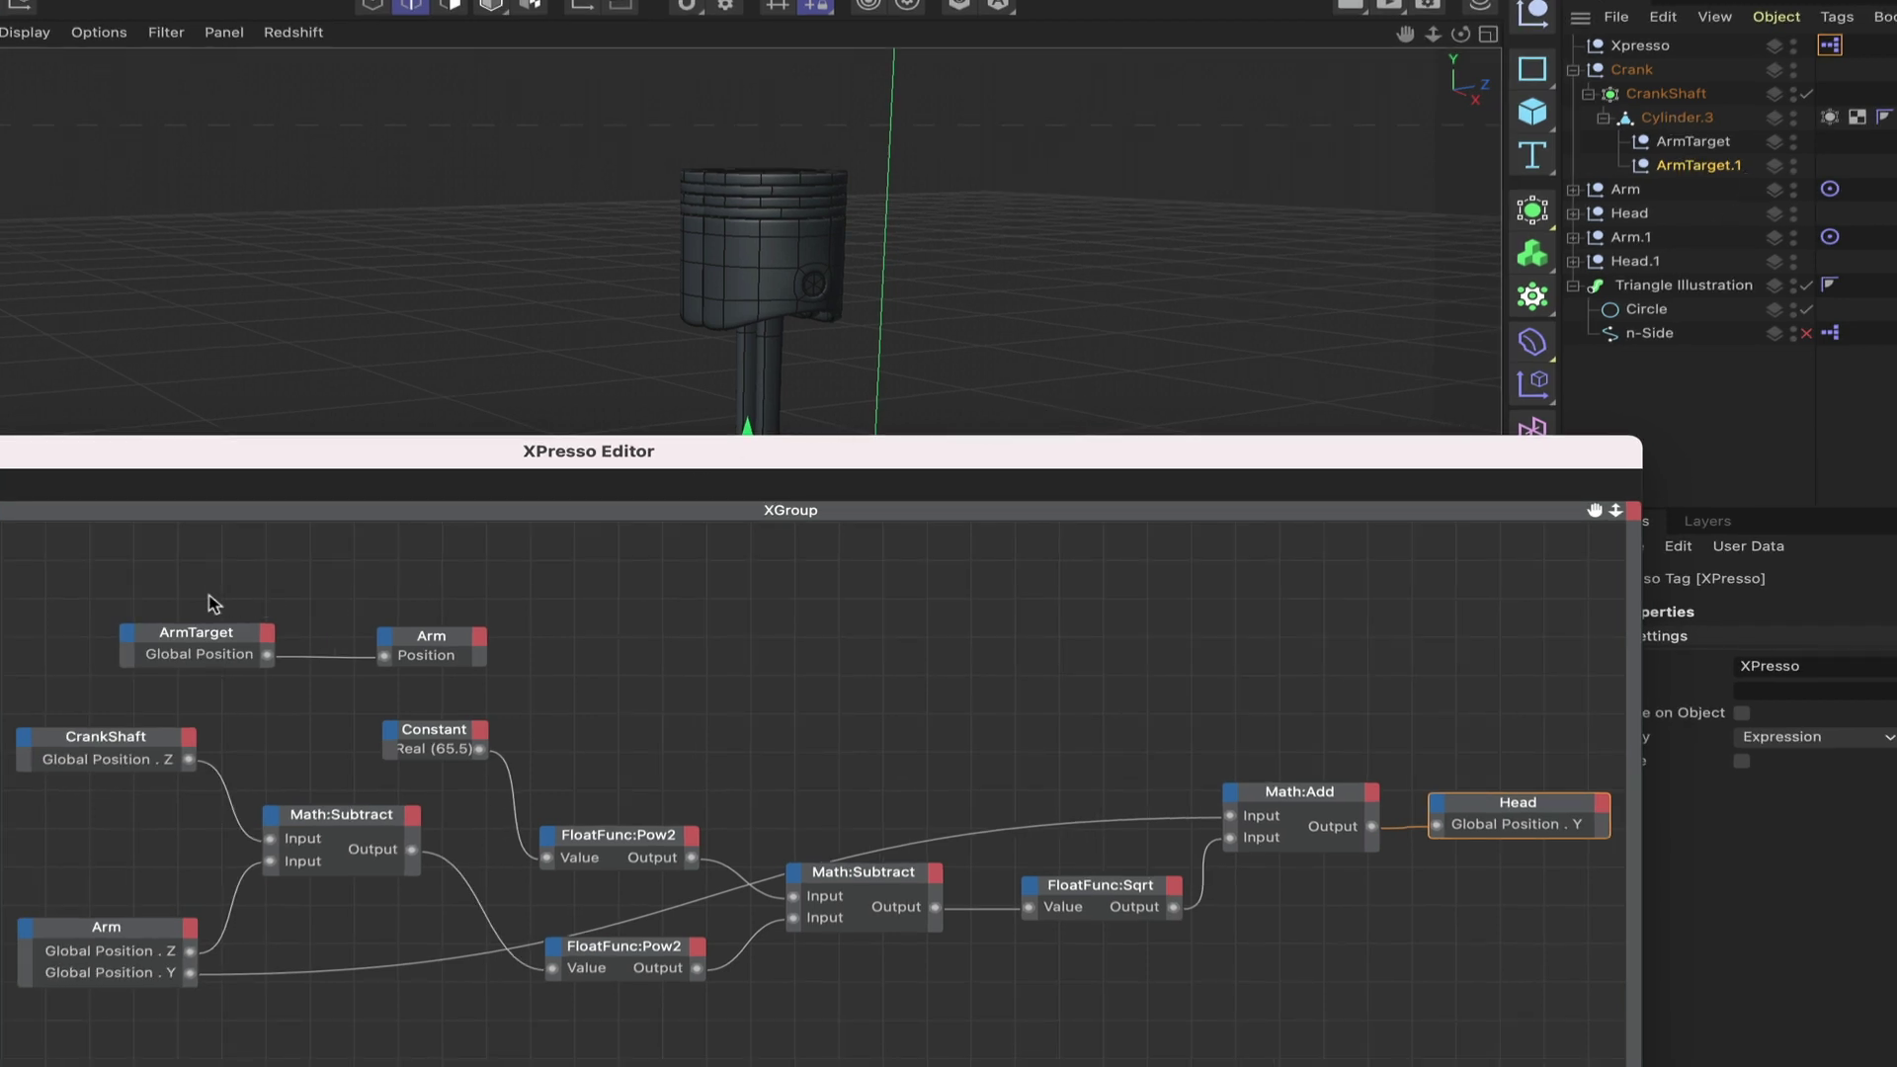
drag(210, 602, 434, 669)
drag(260, 632, 253, 561)
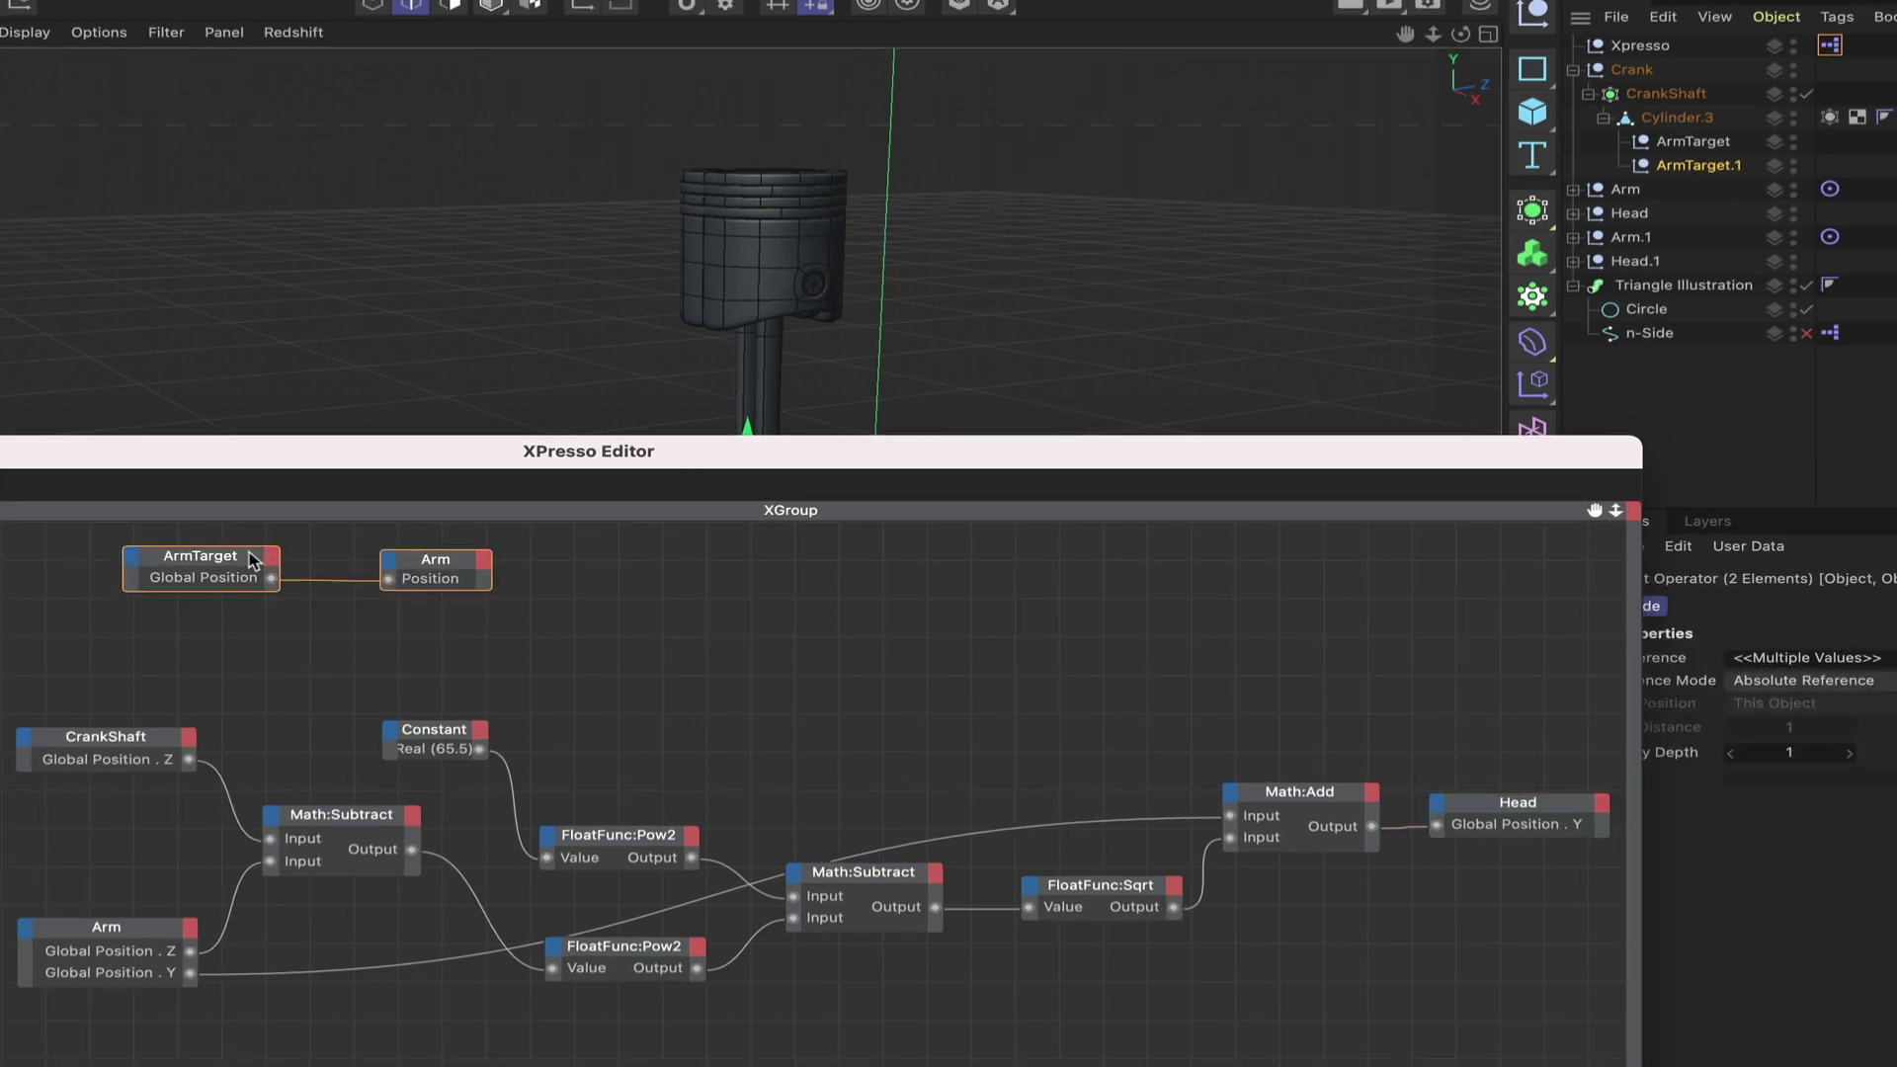
drag(1698, 175, 202, 644)
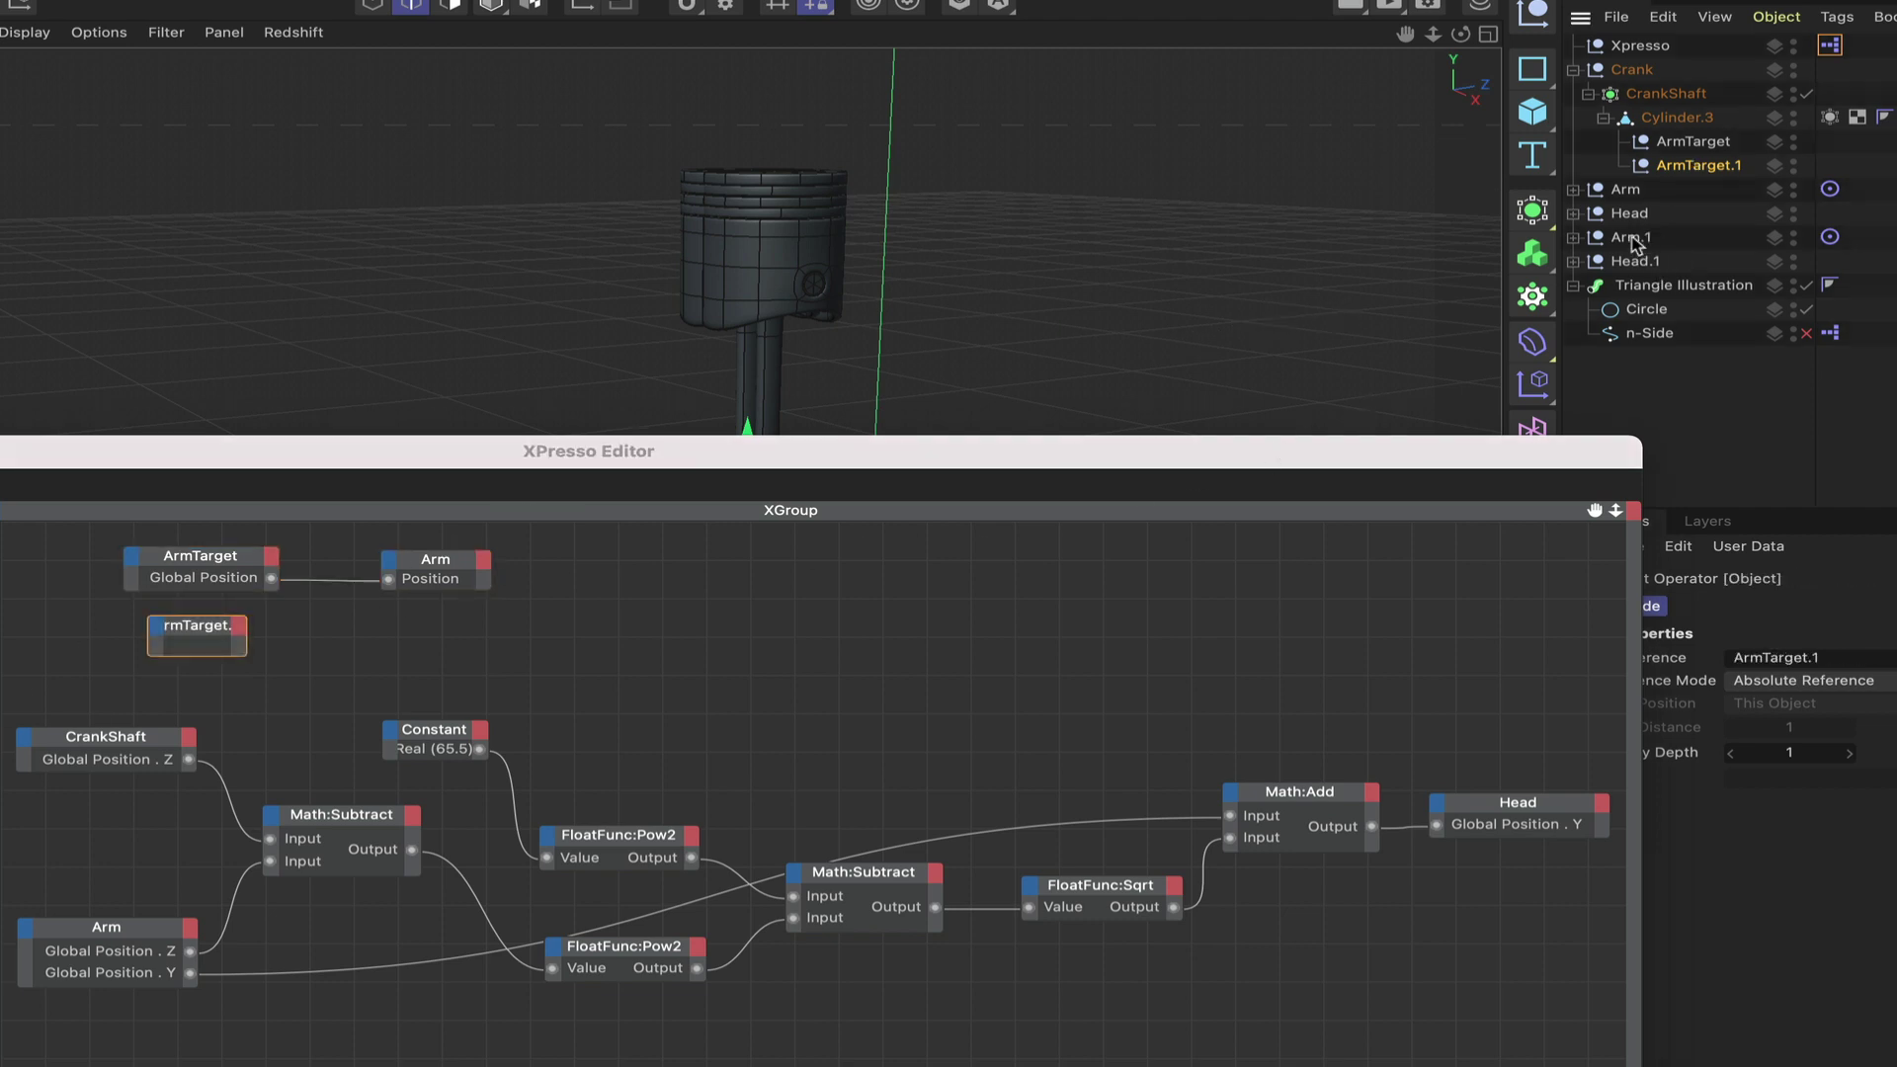
drag(1633, 239, 425, 622)
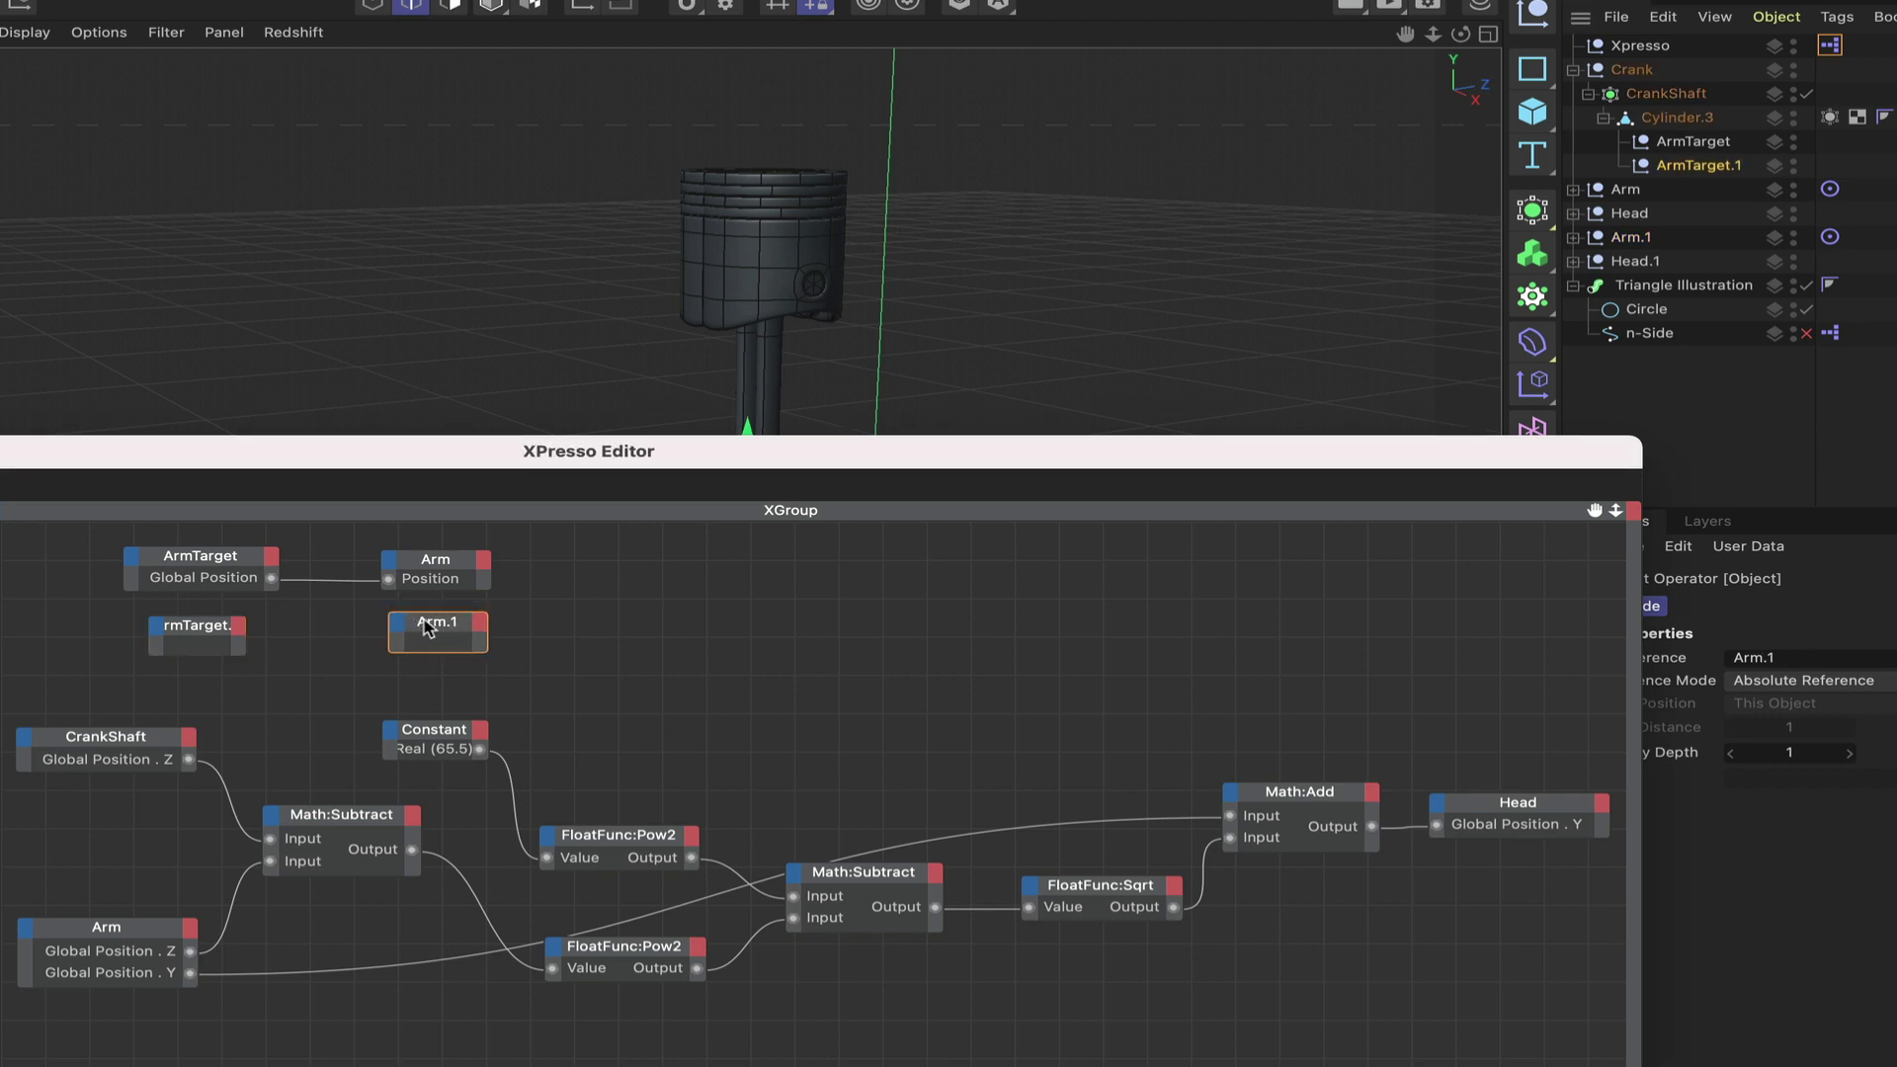
Widen the ArmTarget.1 node to show its full name, align it beneath the ArmTarget node, and clear the XPresso Editor from view.
double_click(212, 630)
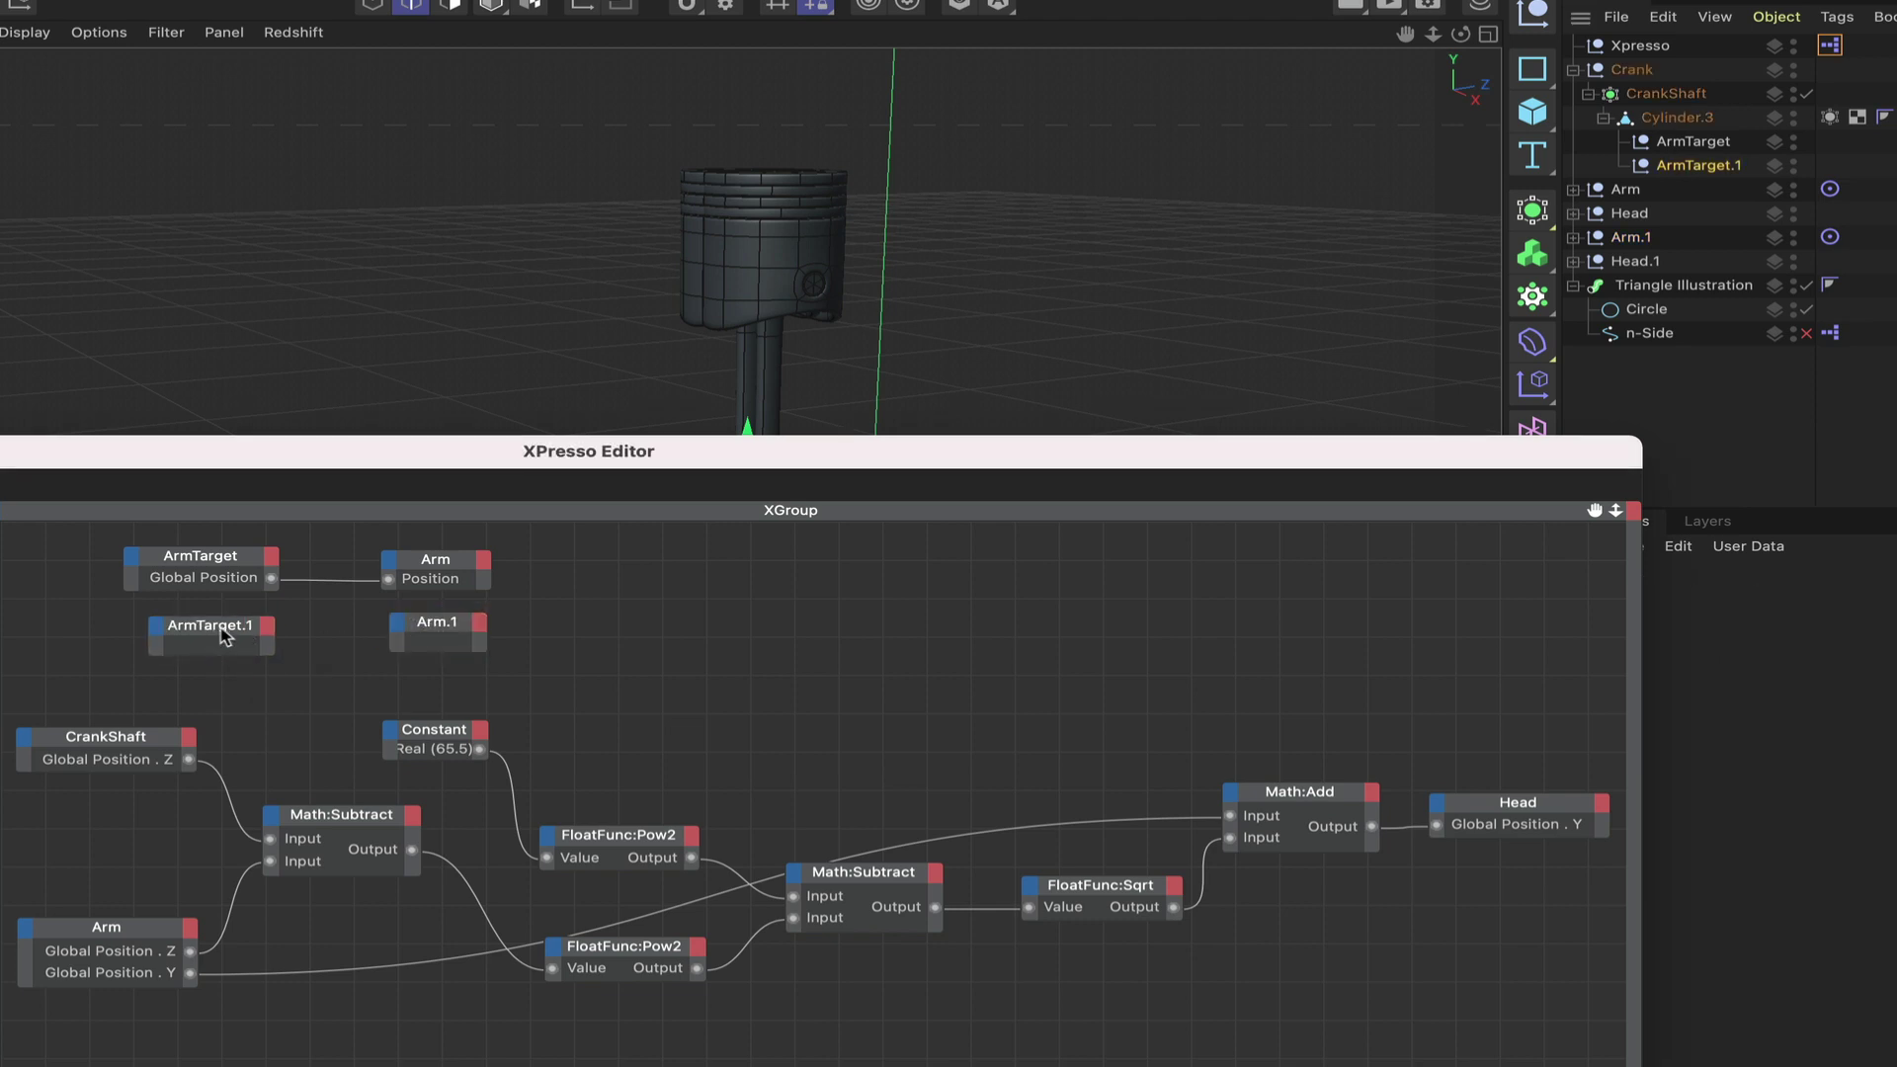
drag(221, 630, 210, 632)
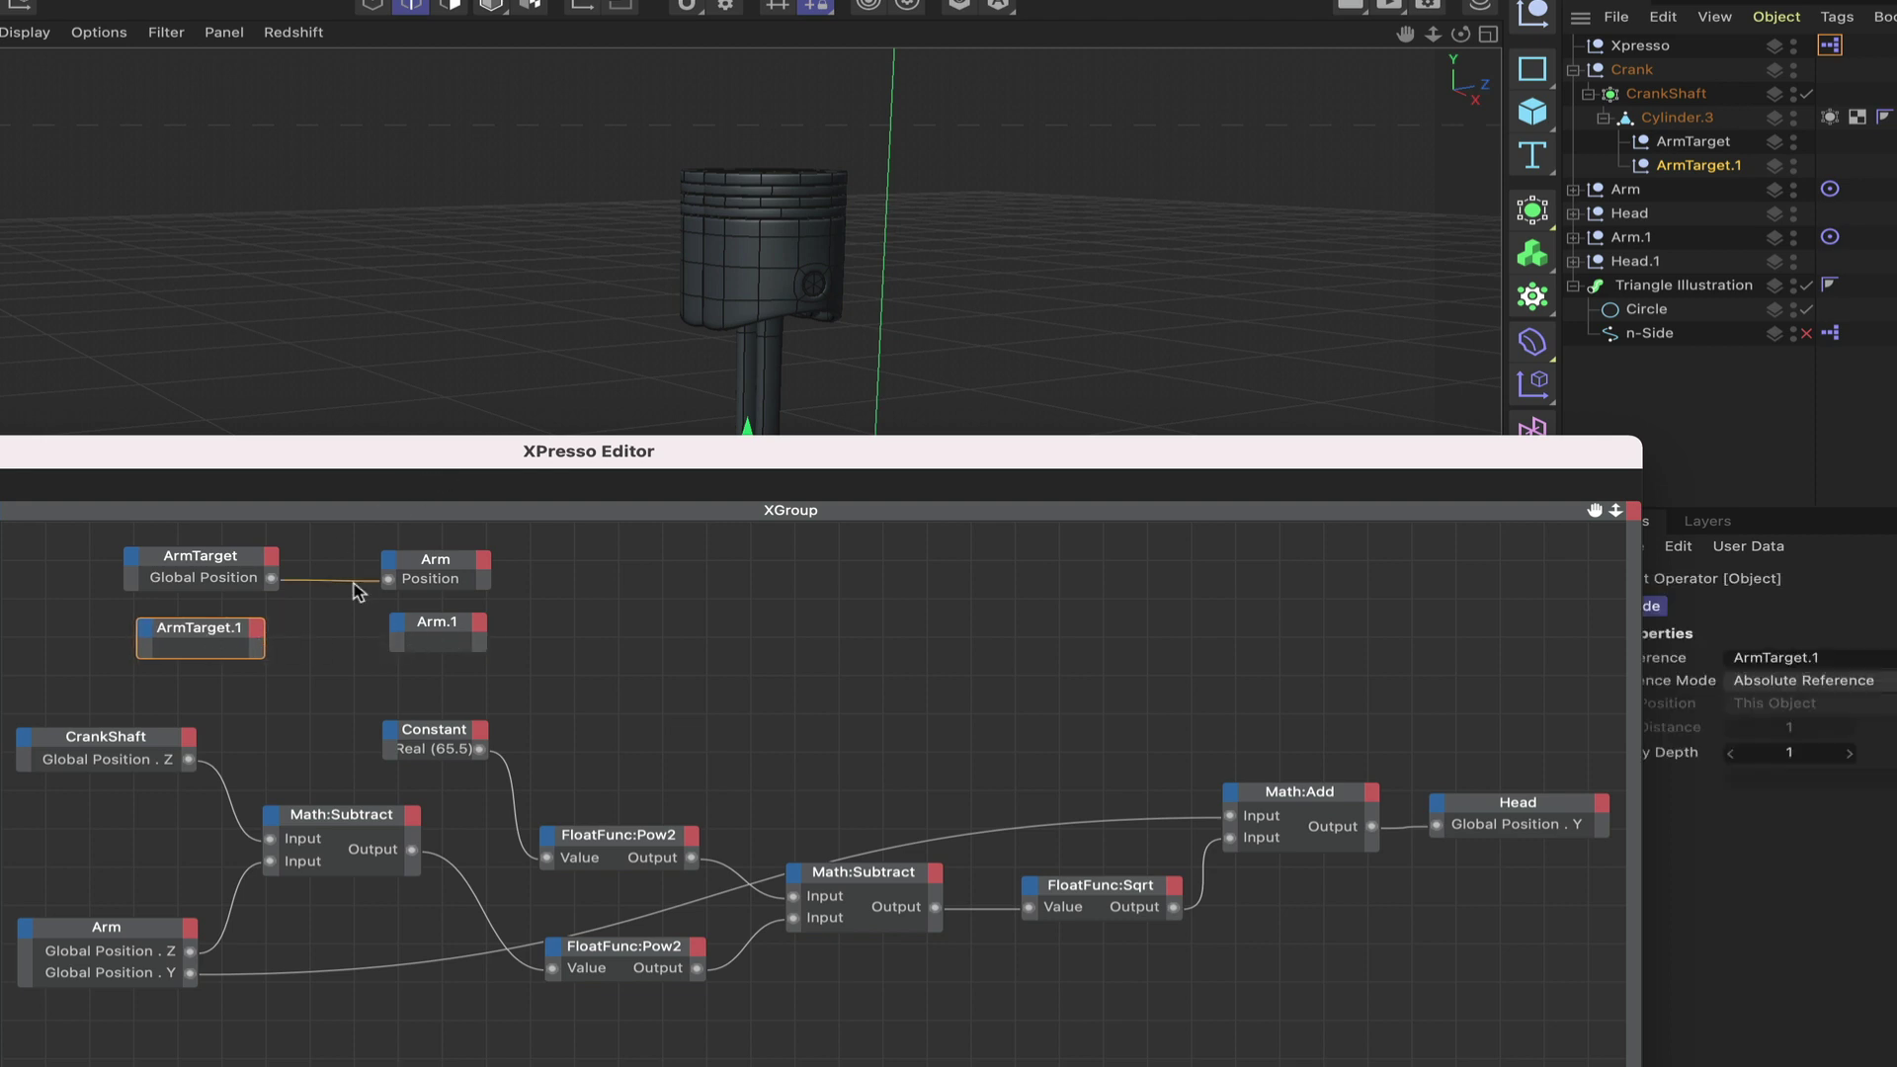
drag(336, 460, 756, 215)
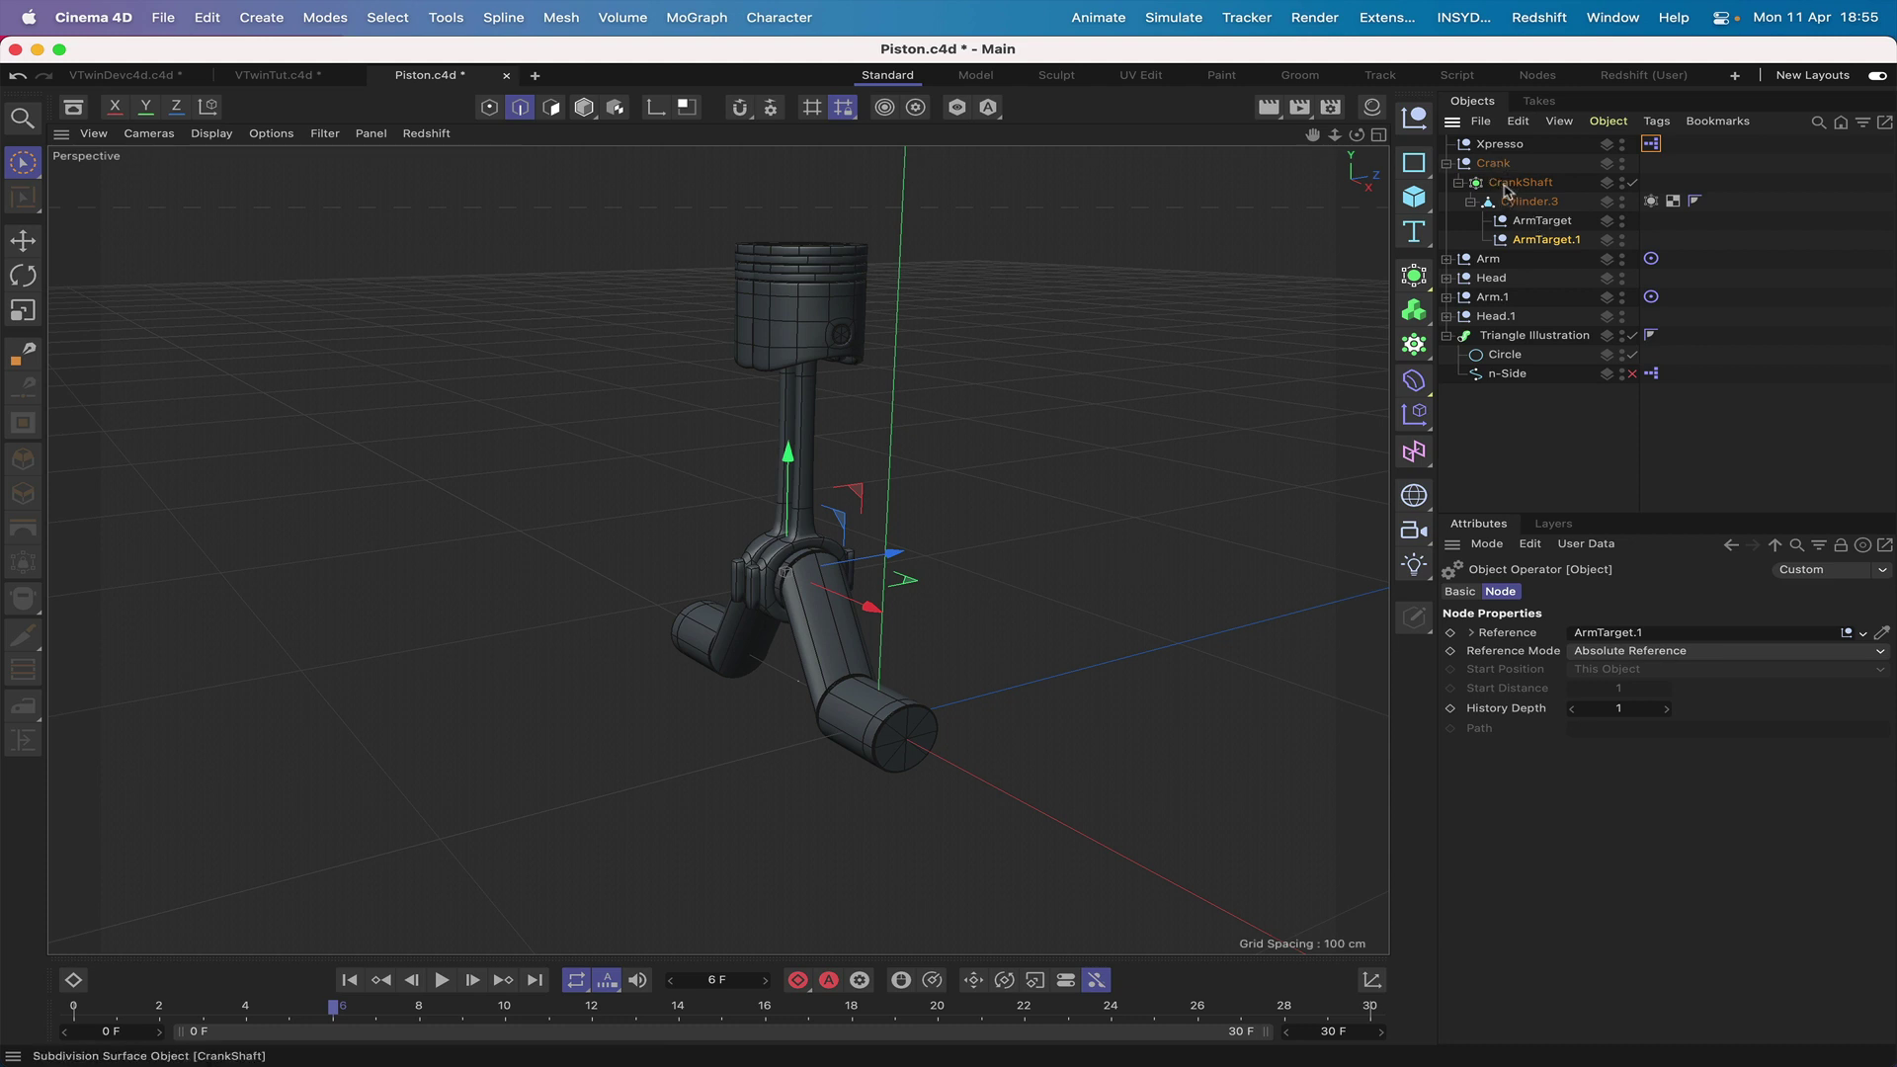
Take CrankShaft out of the Crank null, set Crank's pitch rotation to 0°, and make CrankShaft its child again.
click(1461, 185)
drag(1522, 184, 1481, 195)
click(1493, 168)
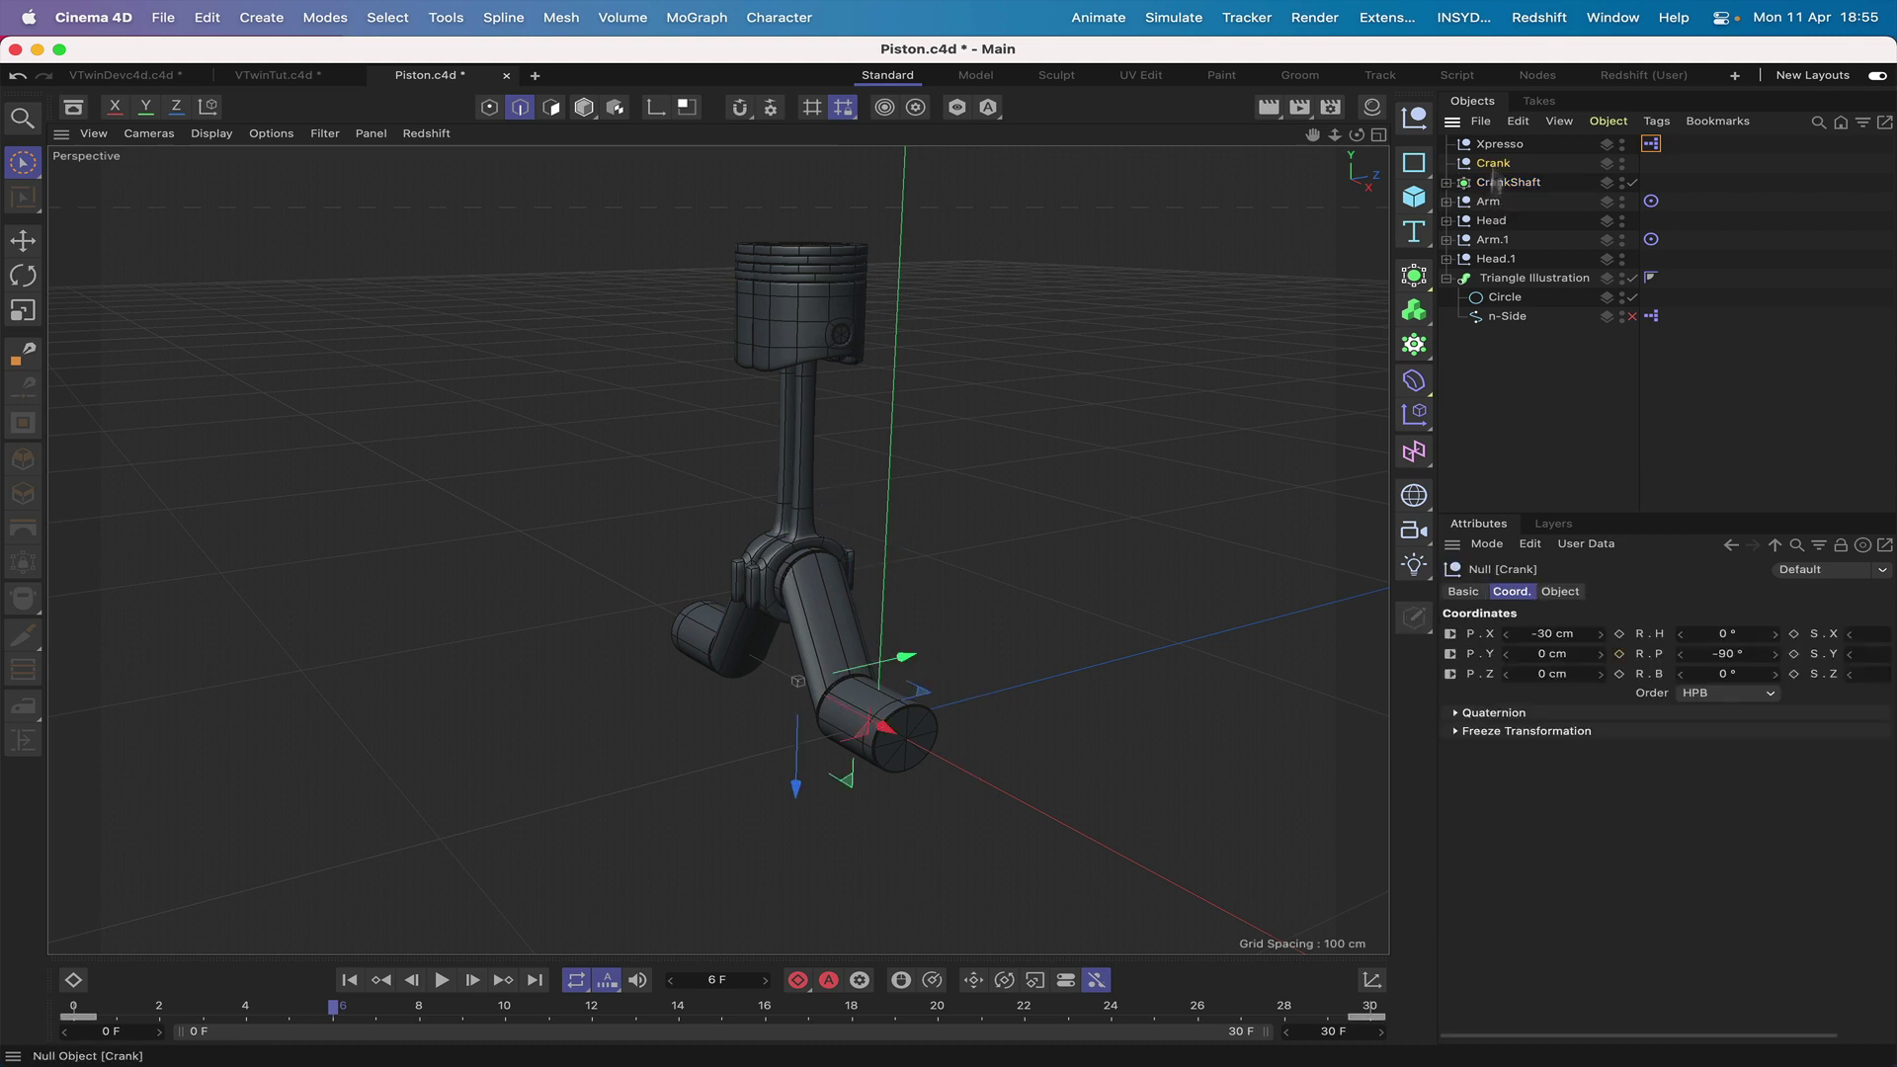
click(1719, 655)
key(Return)
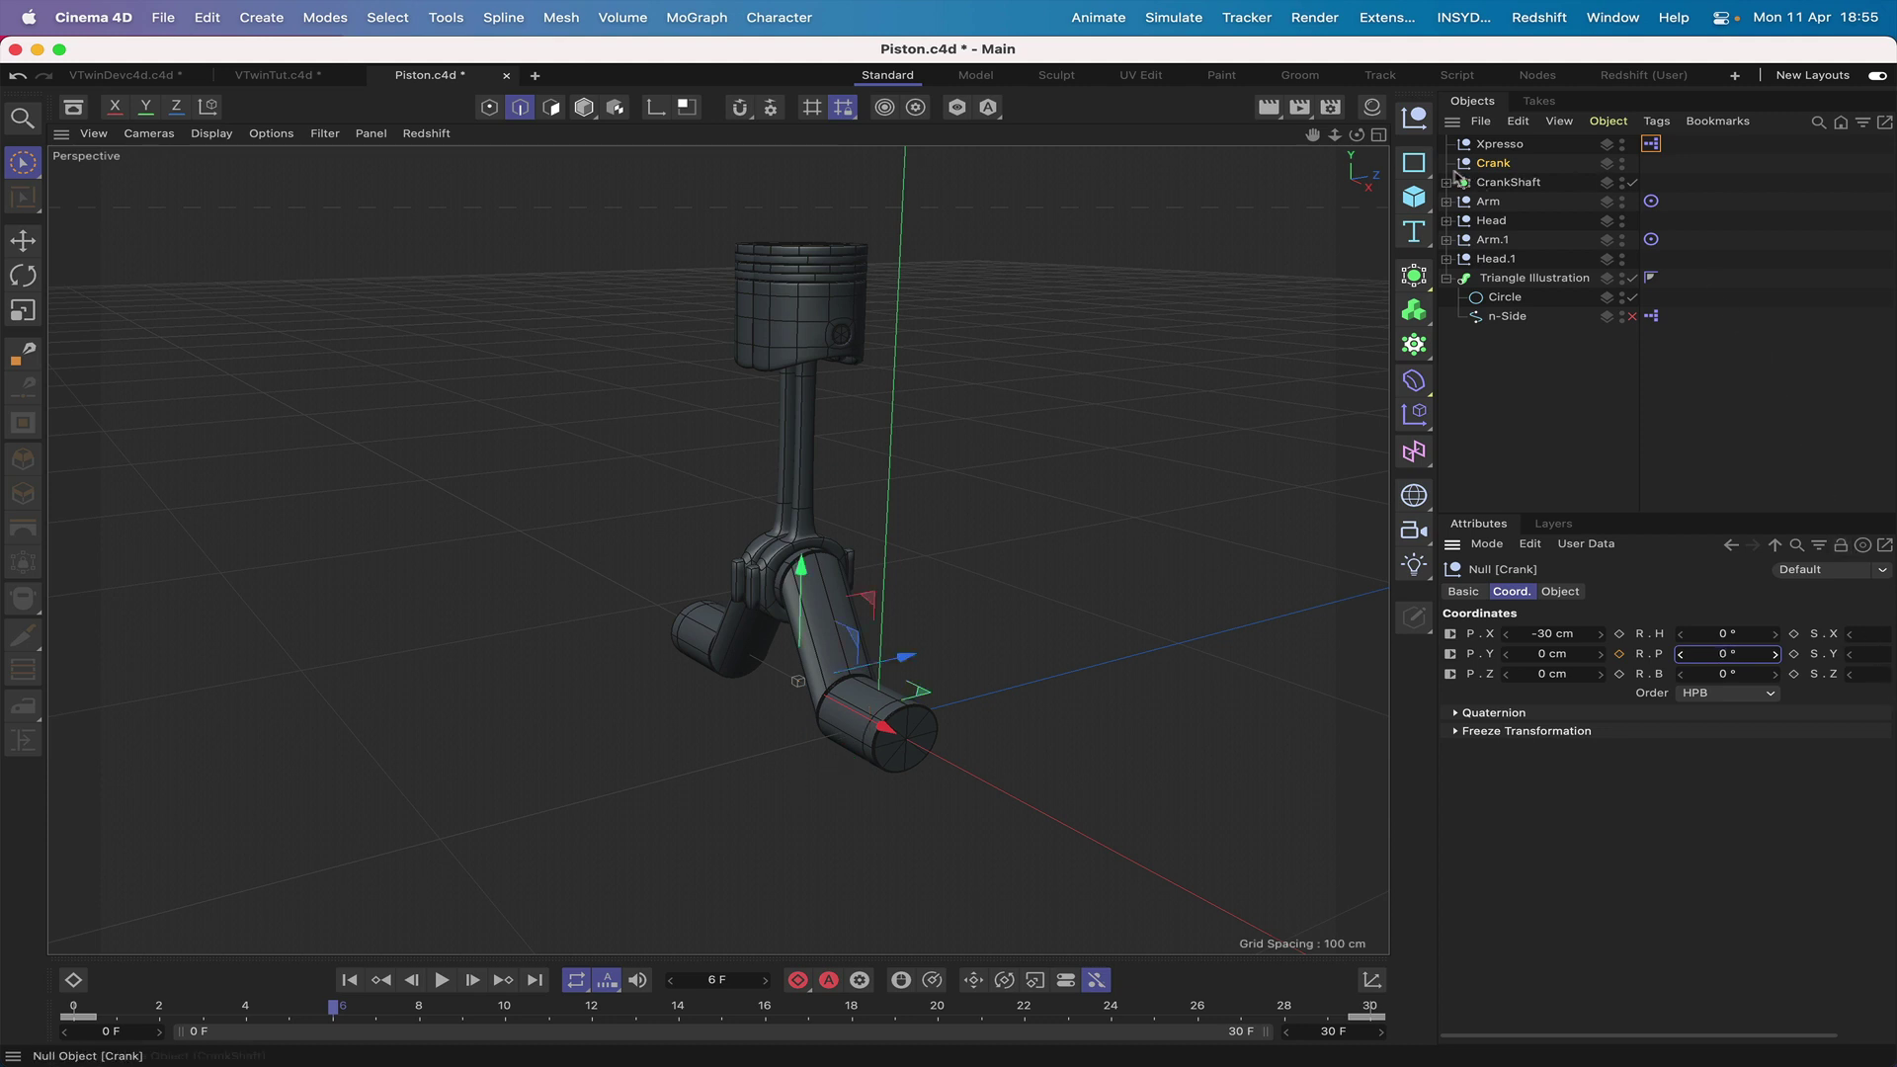
drag(1512, 185, 1510, 169)
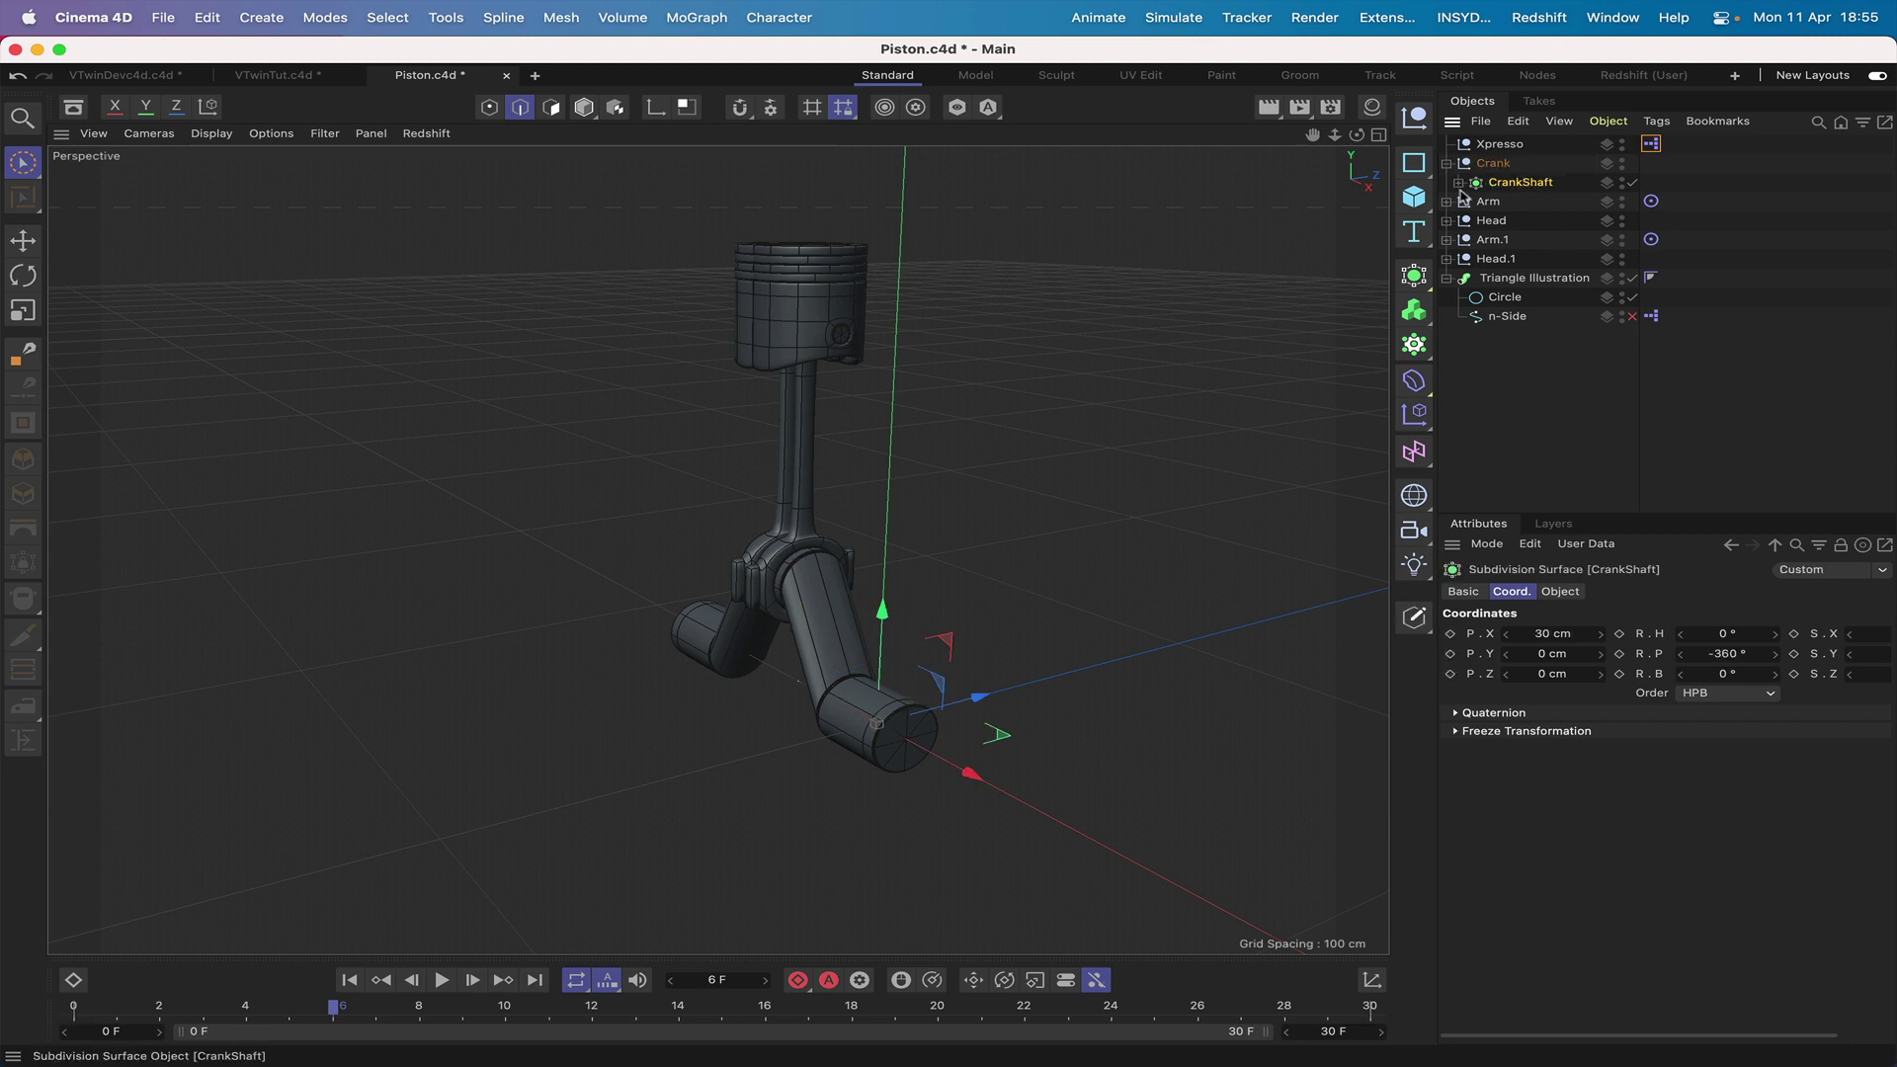
Create two nulls named P1 and P2 and make them children of Crank below CrankShaft.
click(1416, 118)
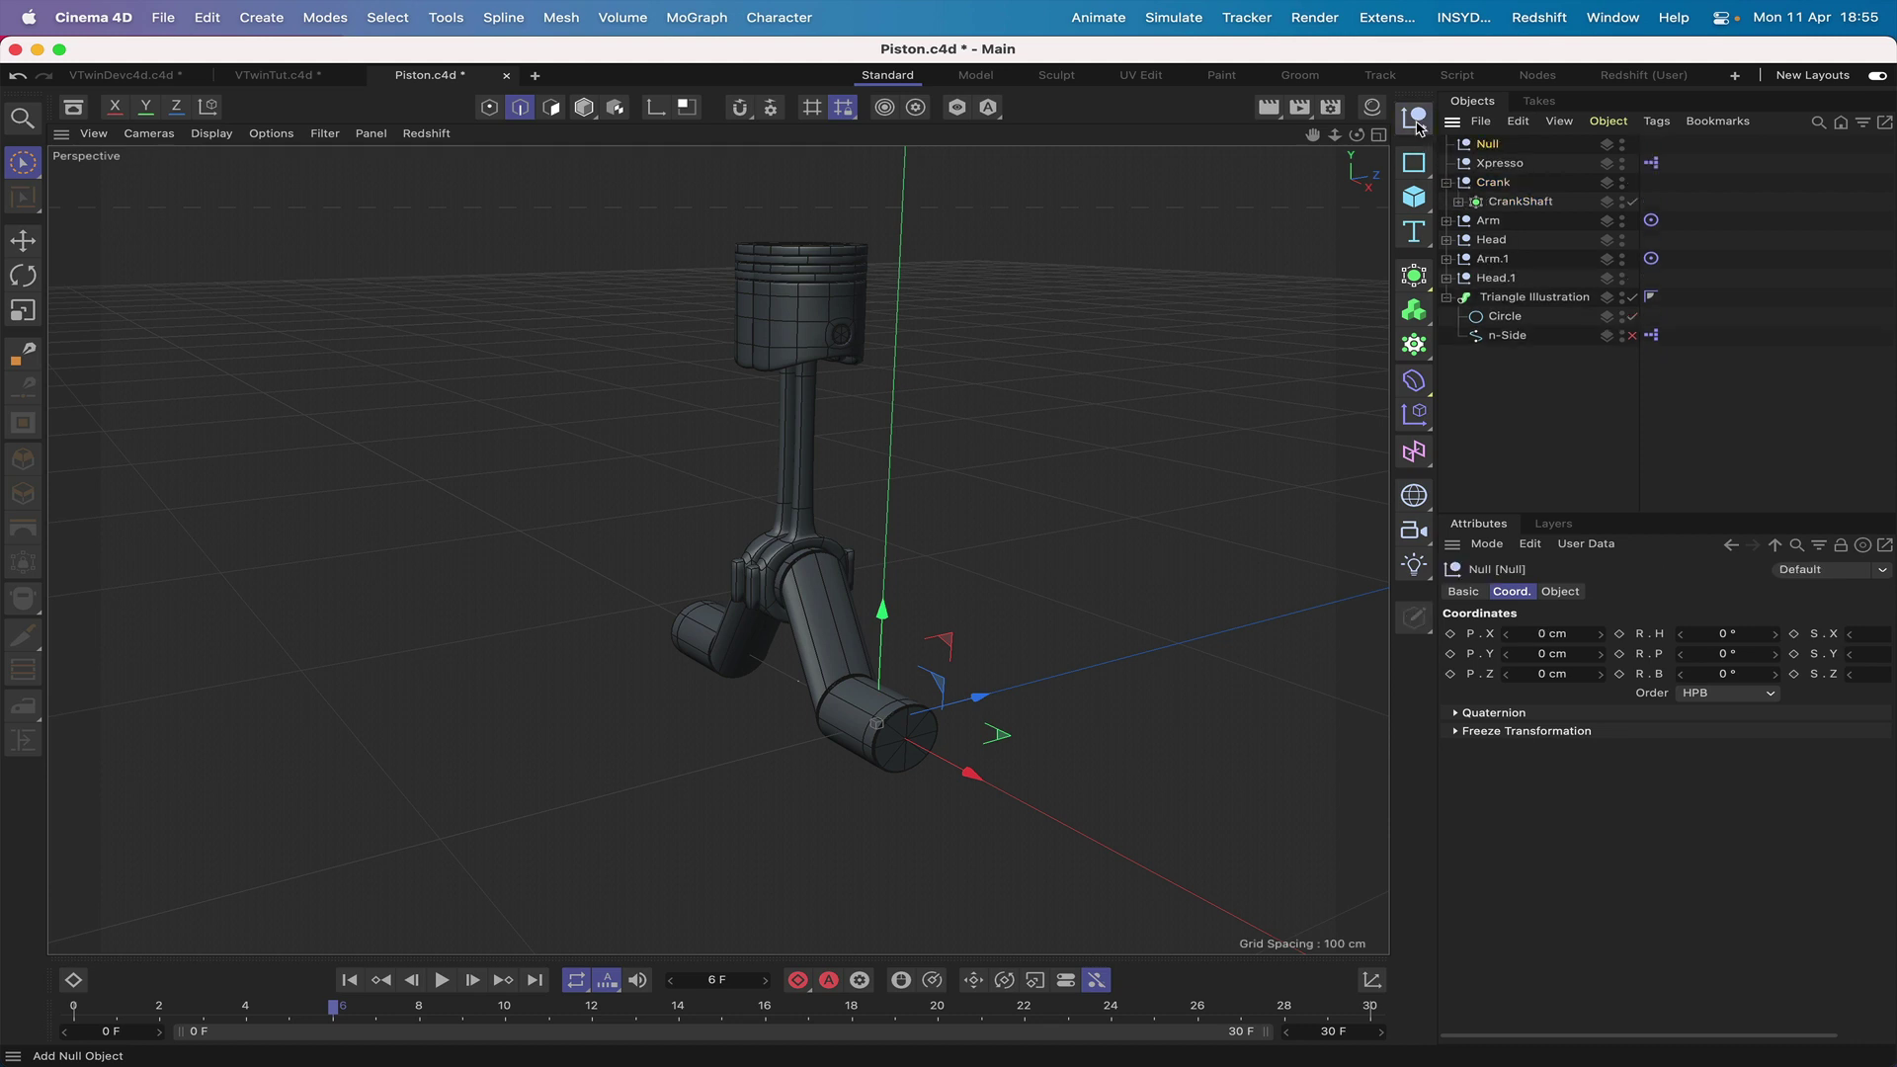
click(1416, 118)
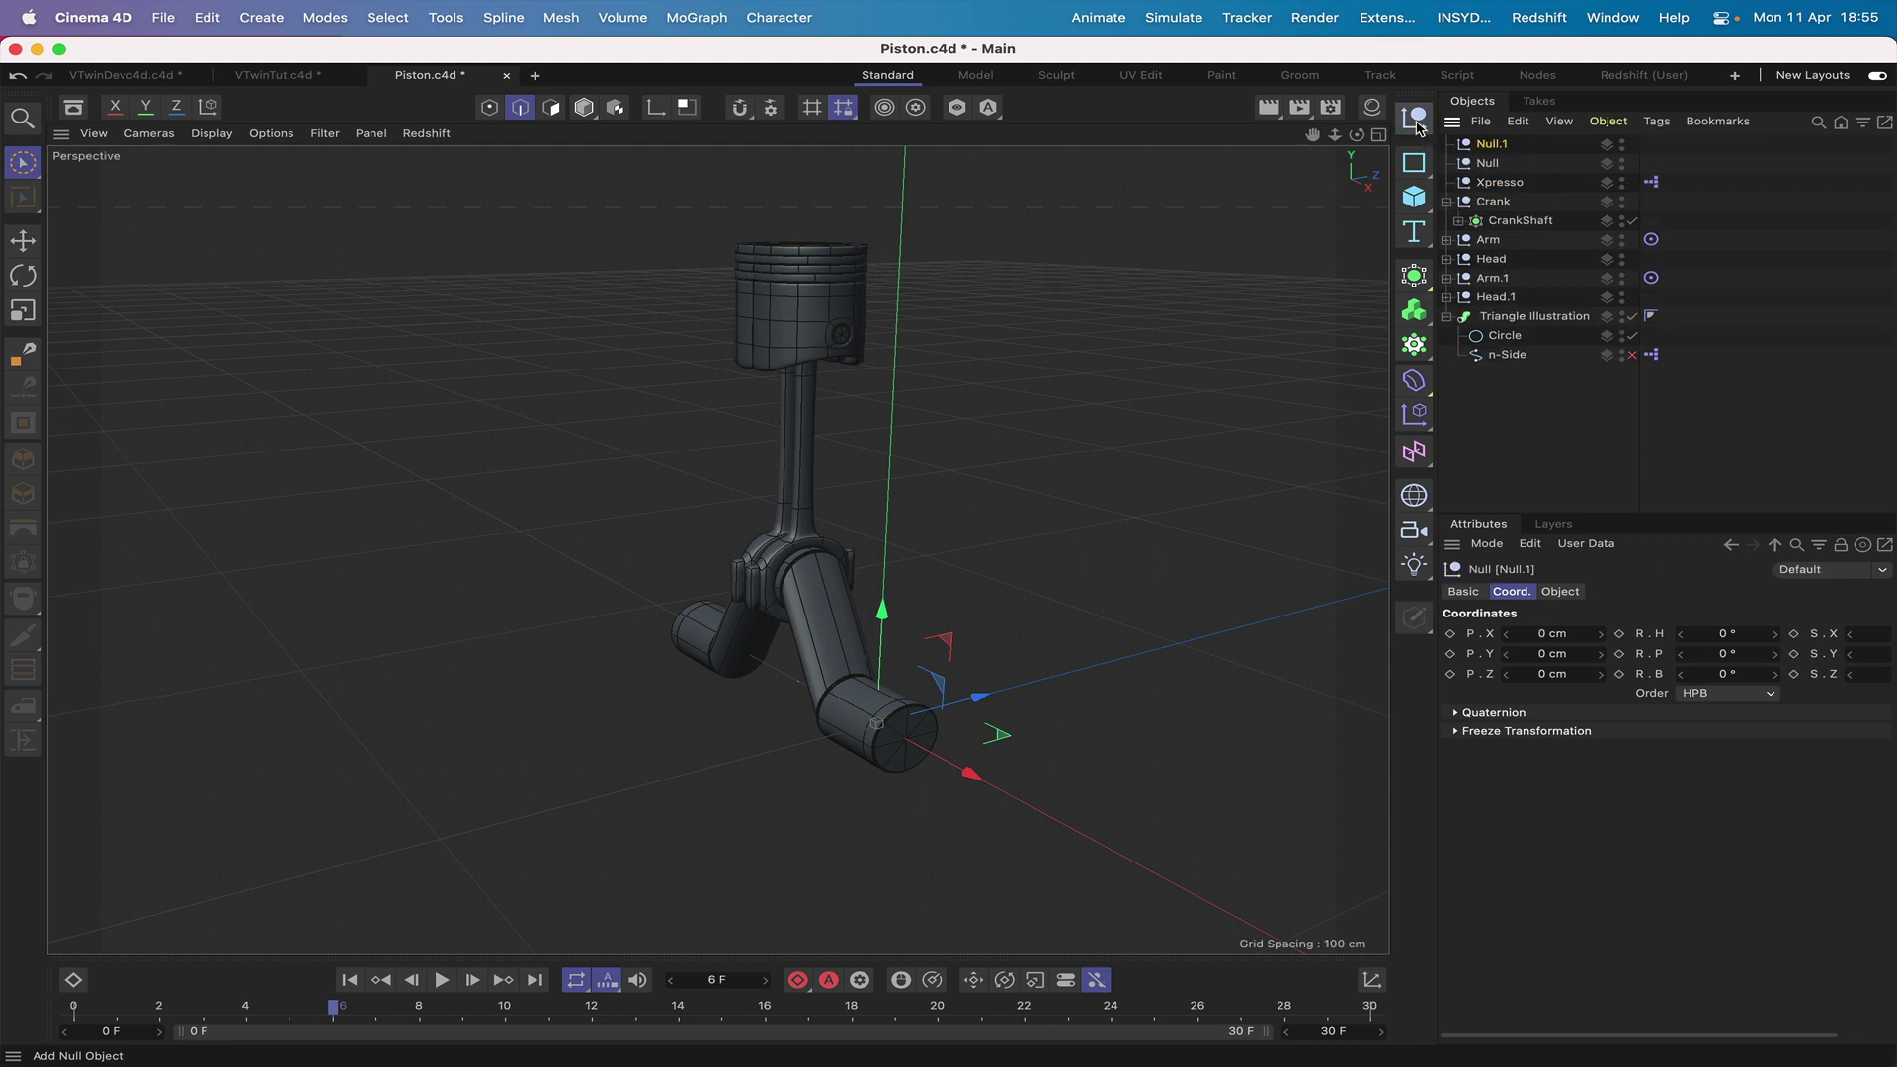
double_click(1491, 166)
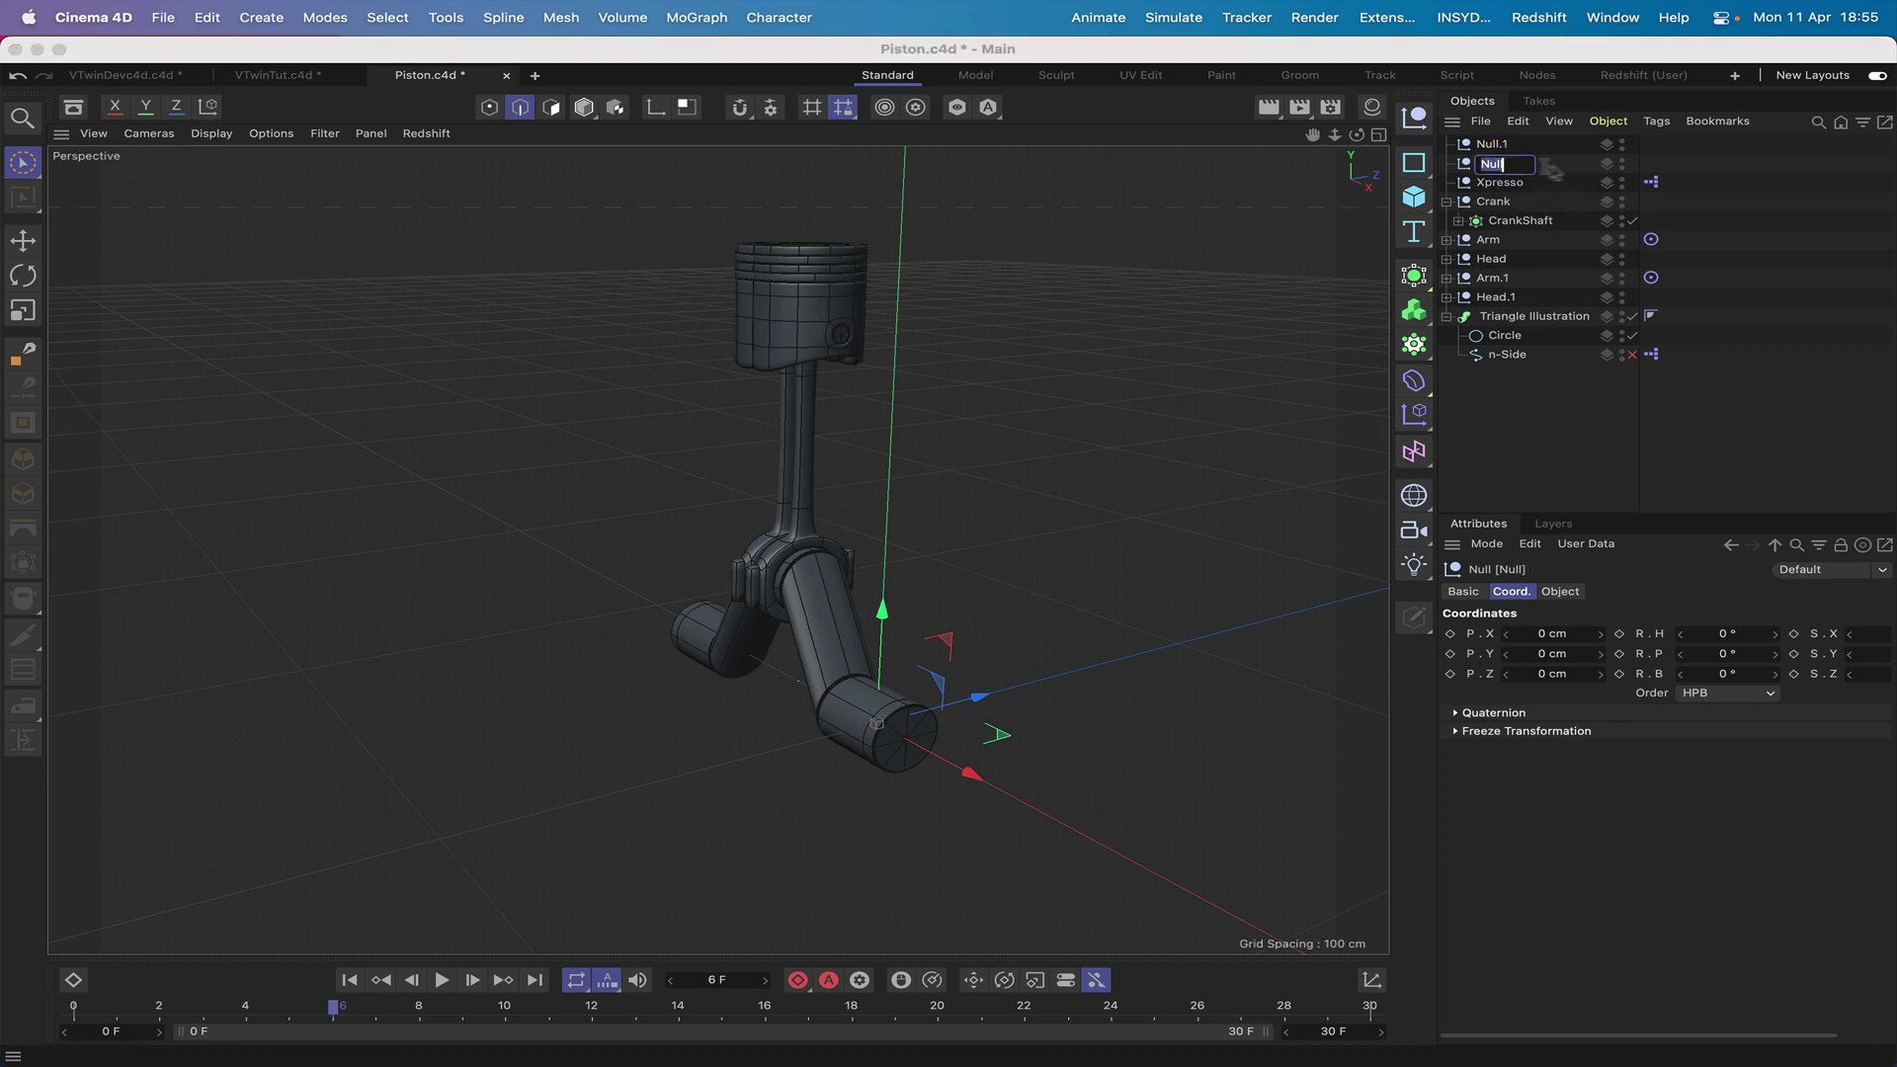
text(P1)
key(Return)
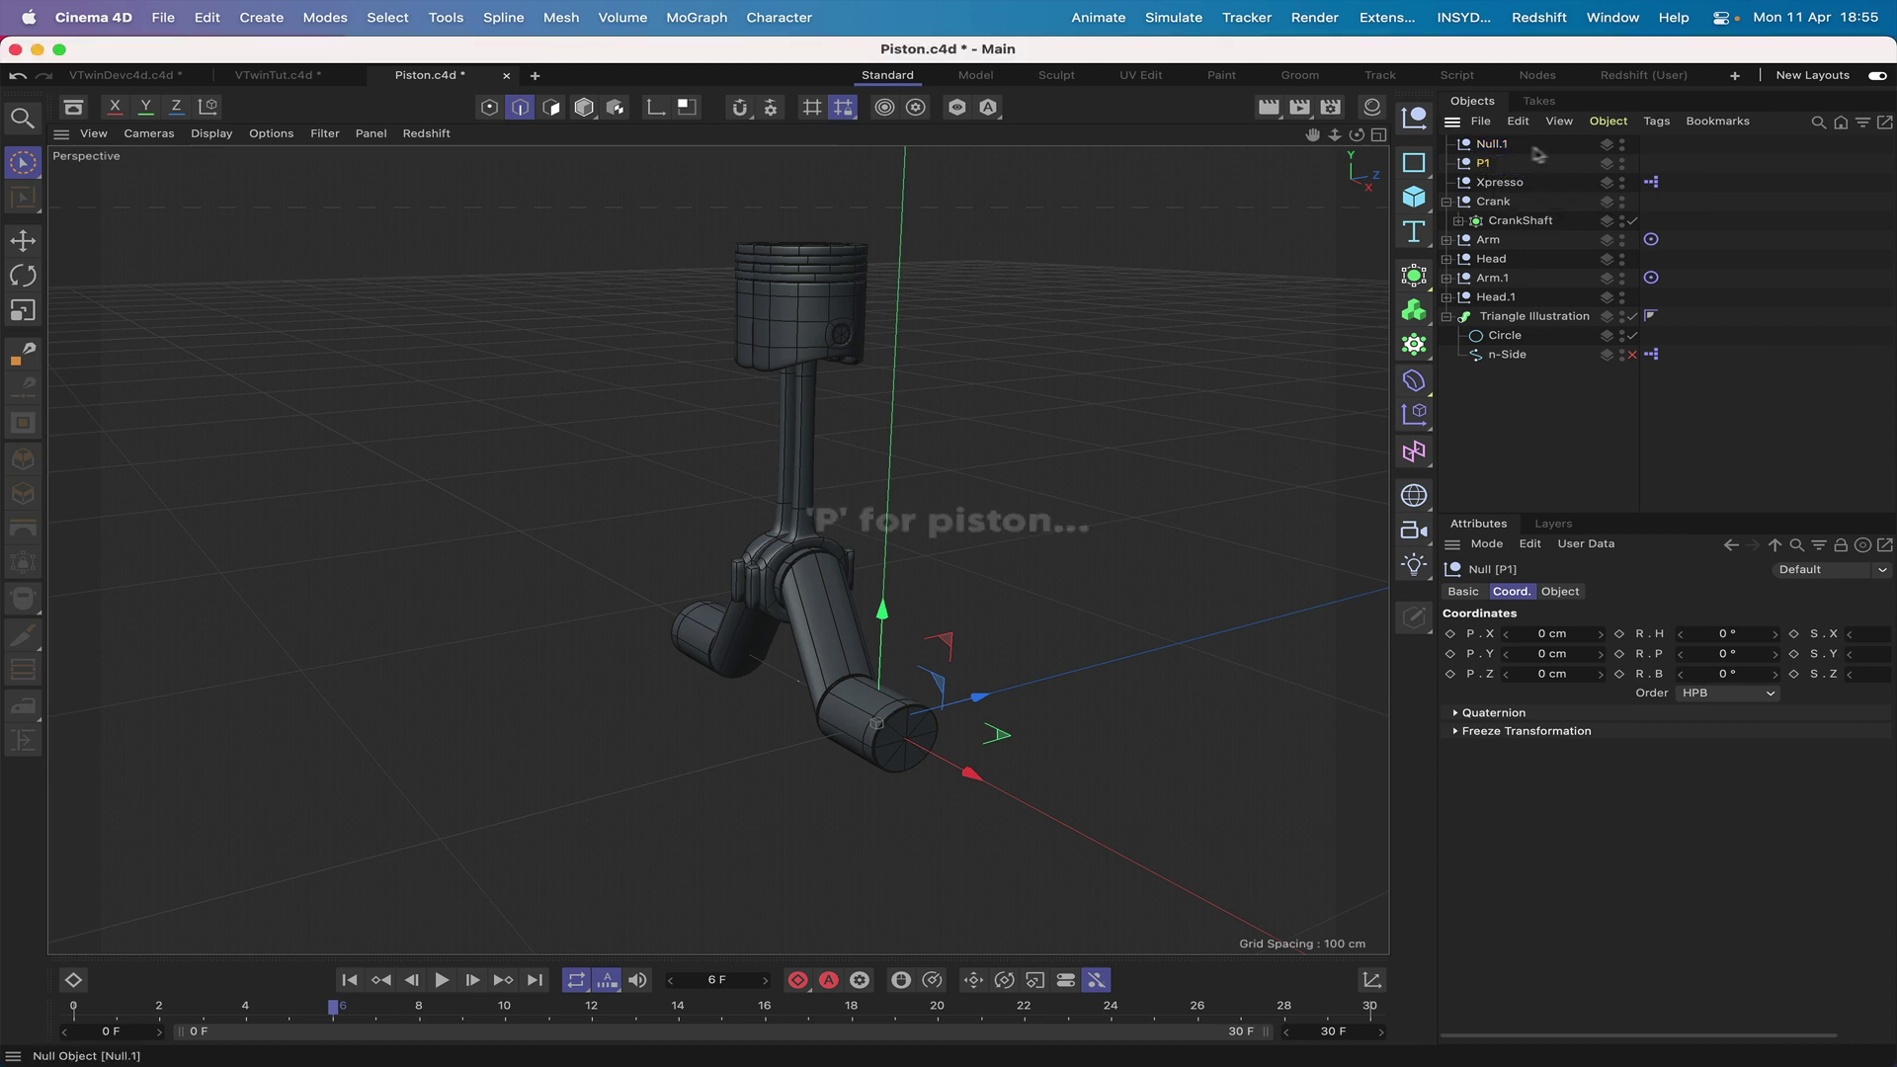
double_click(1504, 146)
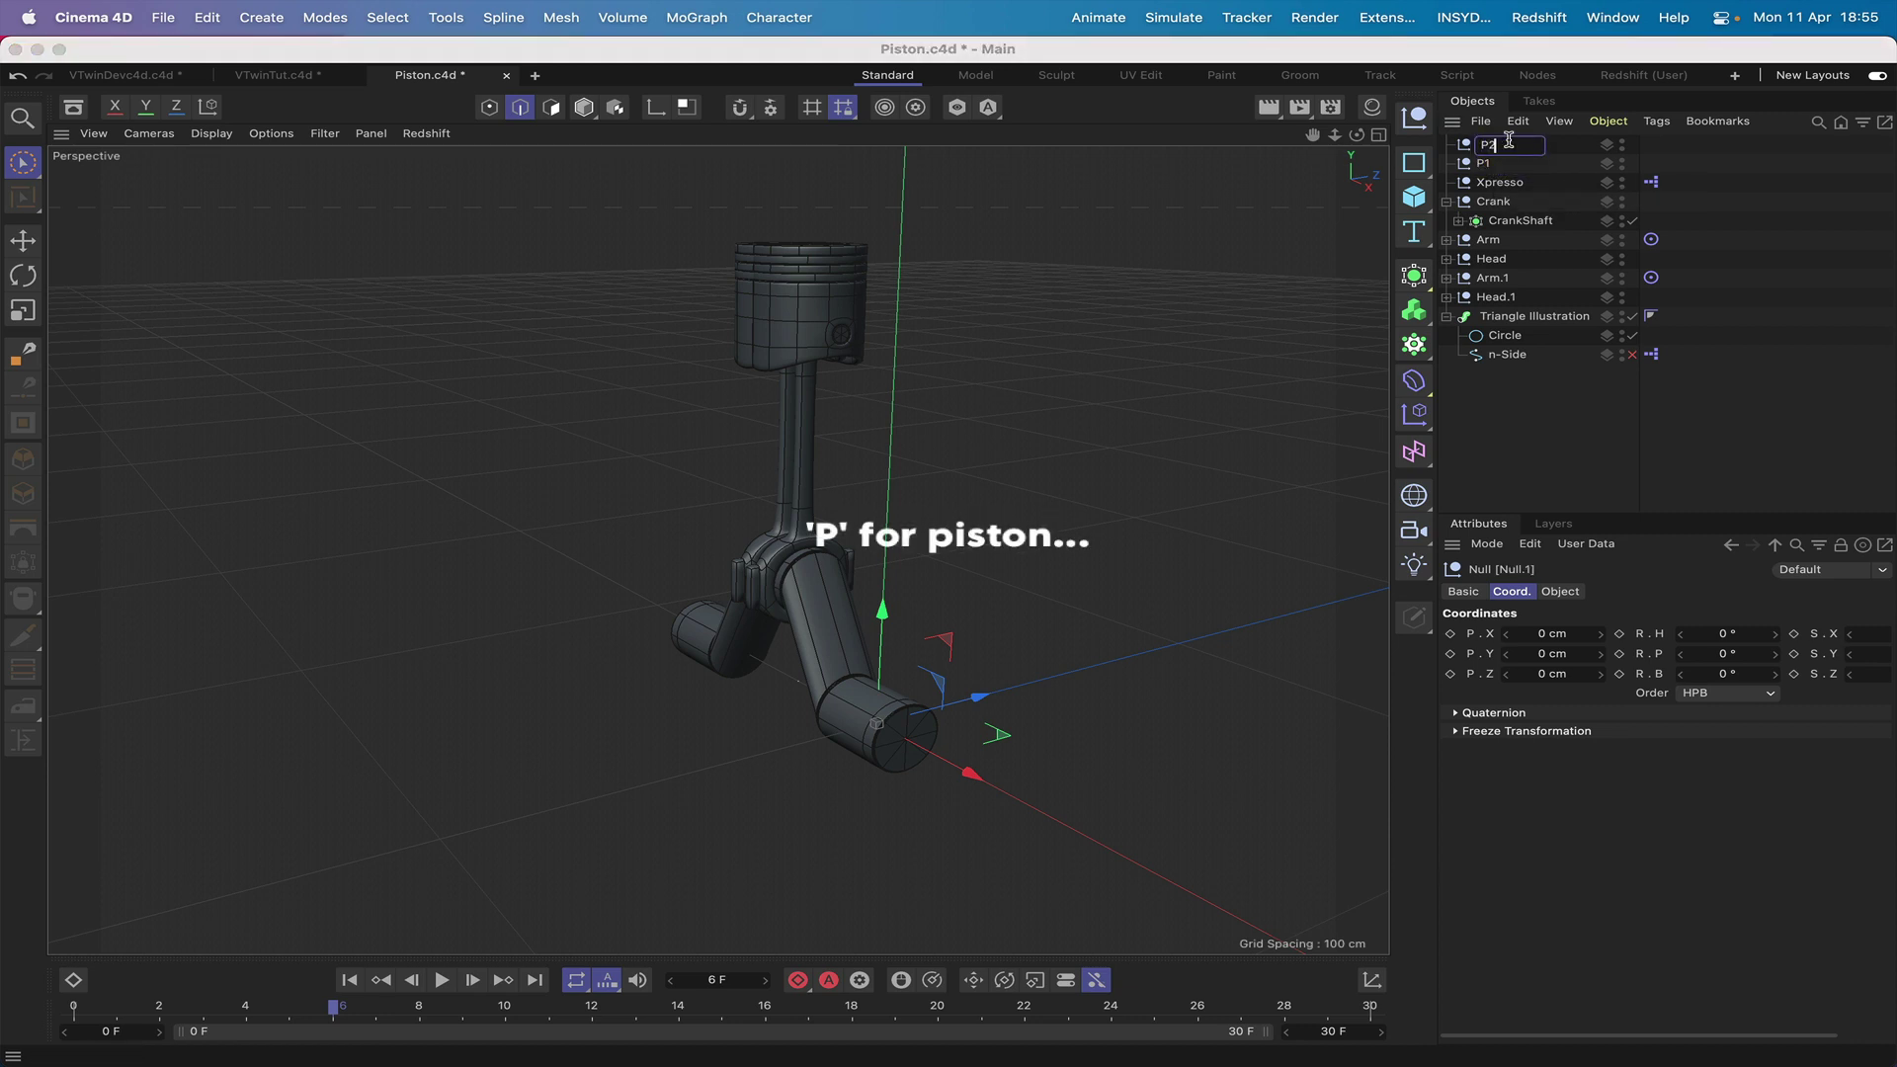
key(Return)
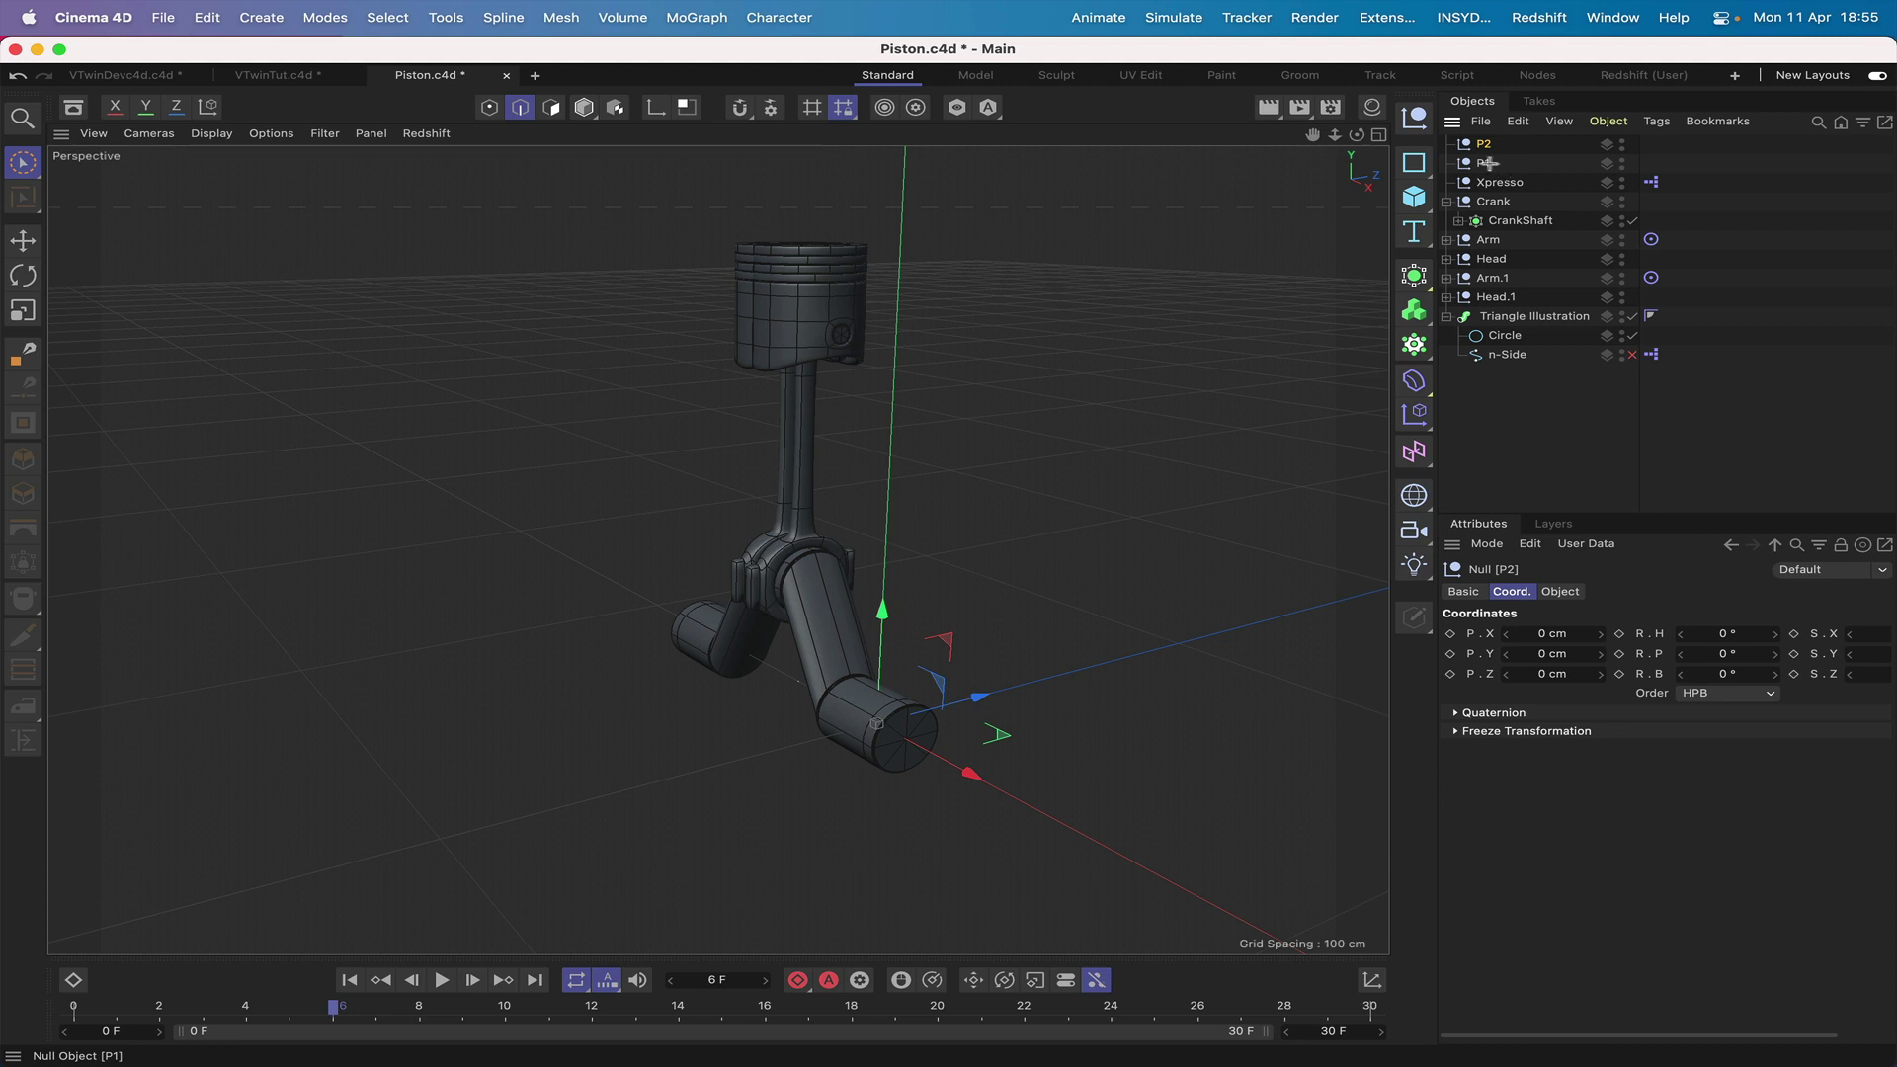
shift+click(1489, 163)
mouse_move(1485, 147)
mouse_down()
mouse_move(1507, 206)
mouse_move(1512, 173)
mouse_up()
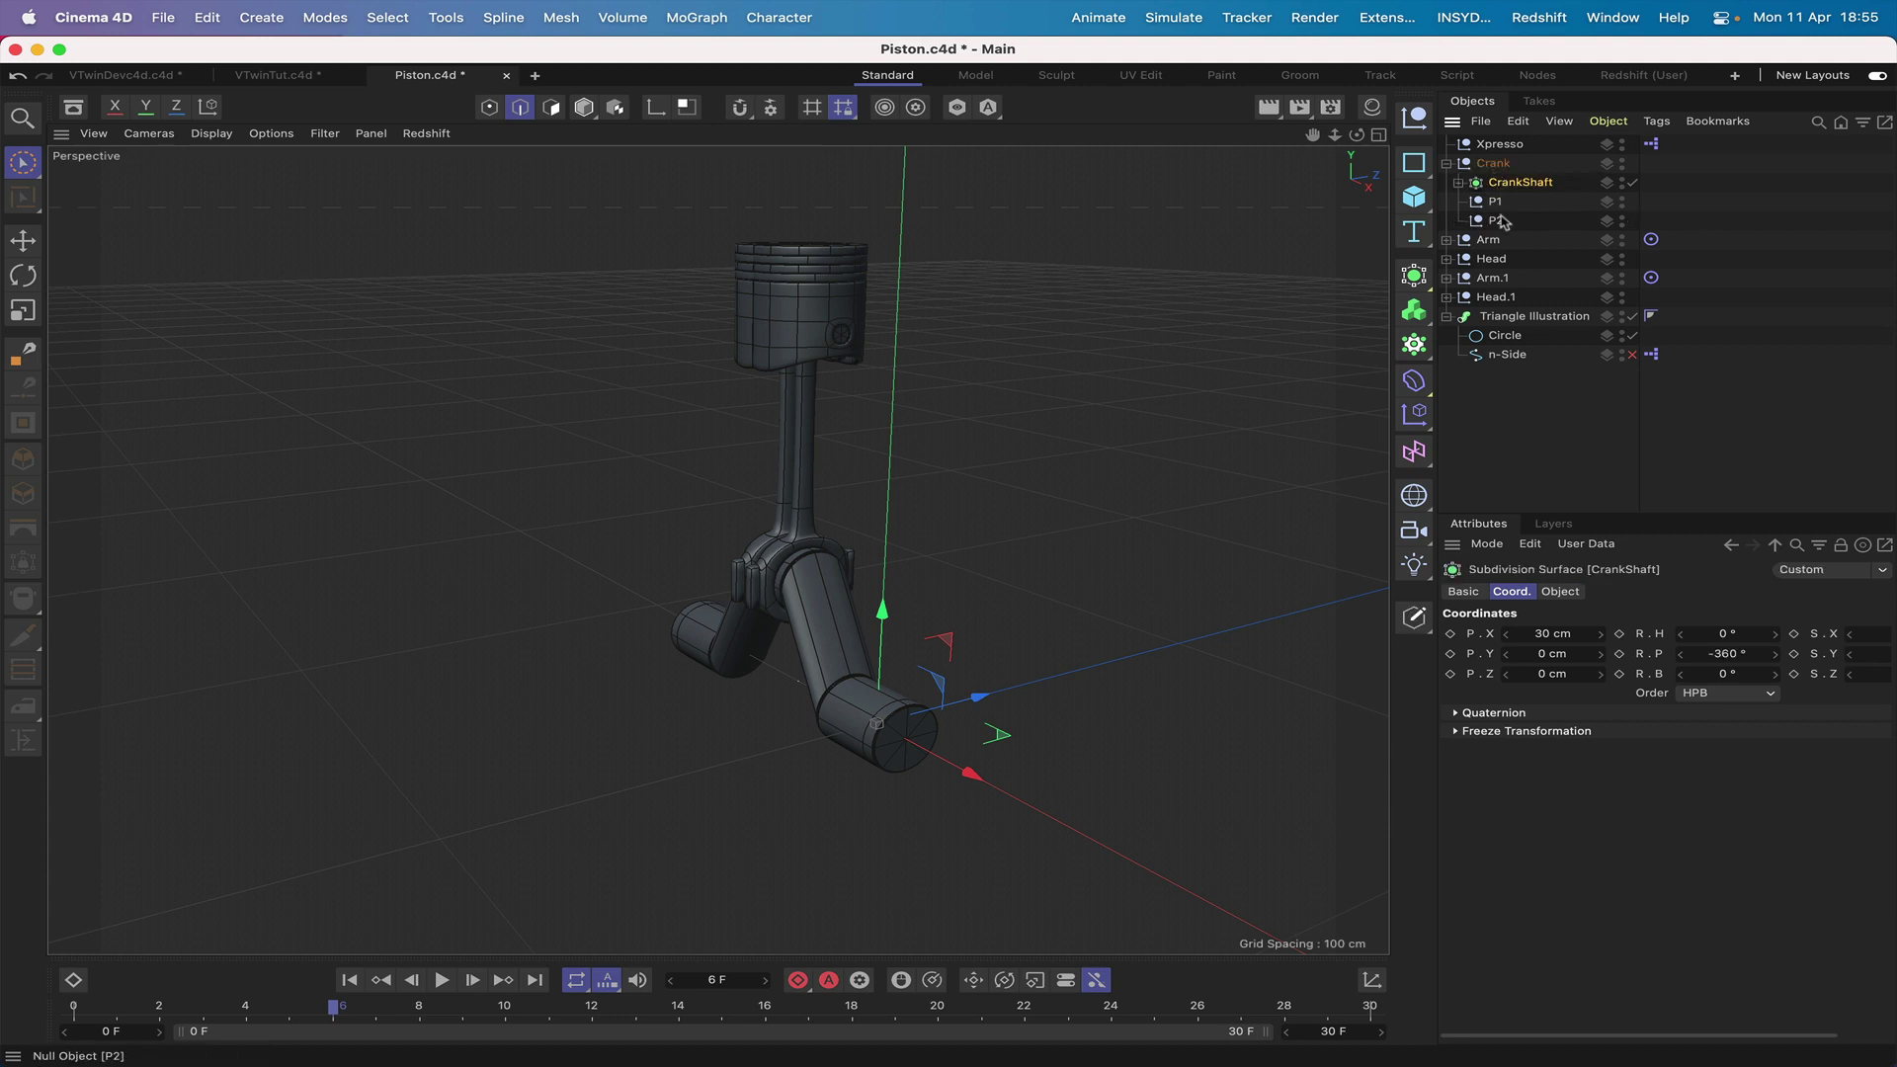
Set the pitch rotation of P1 to -30° and of P2 to 30°.
click(1497, 204)
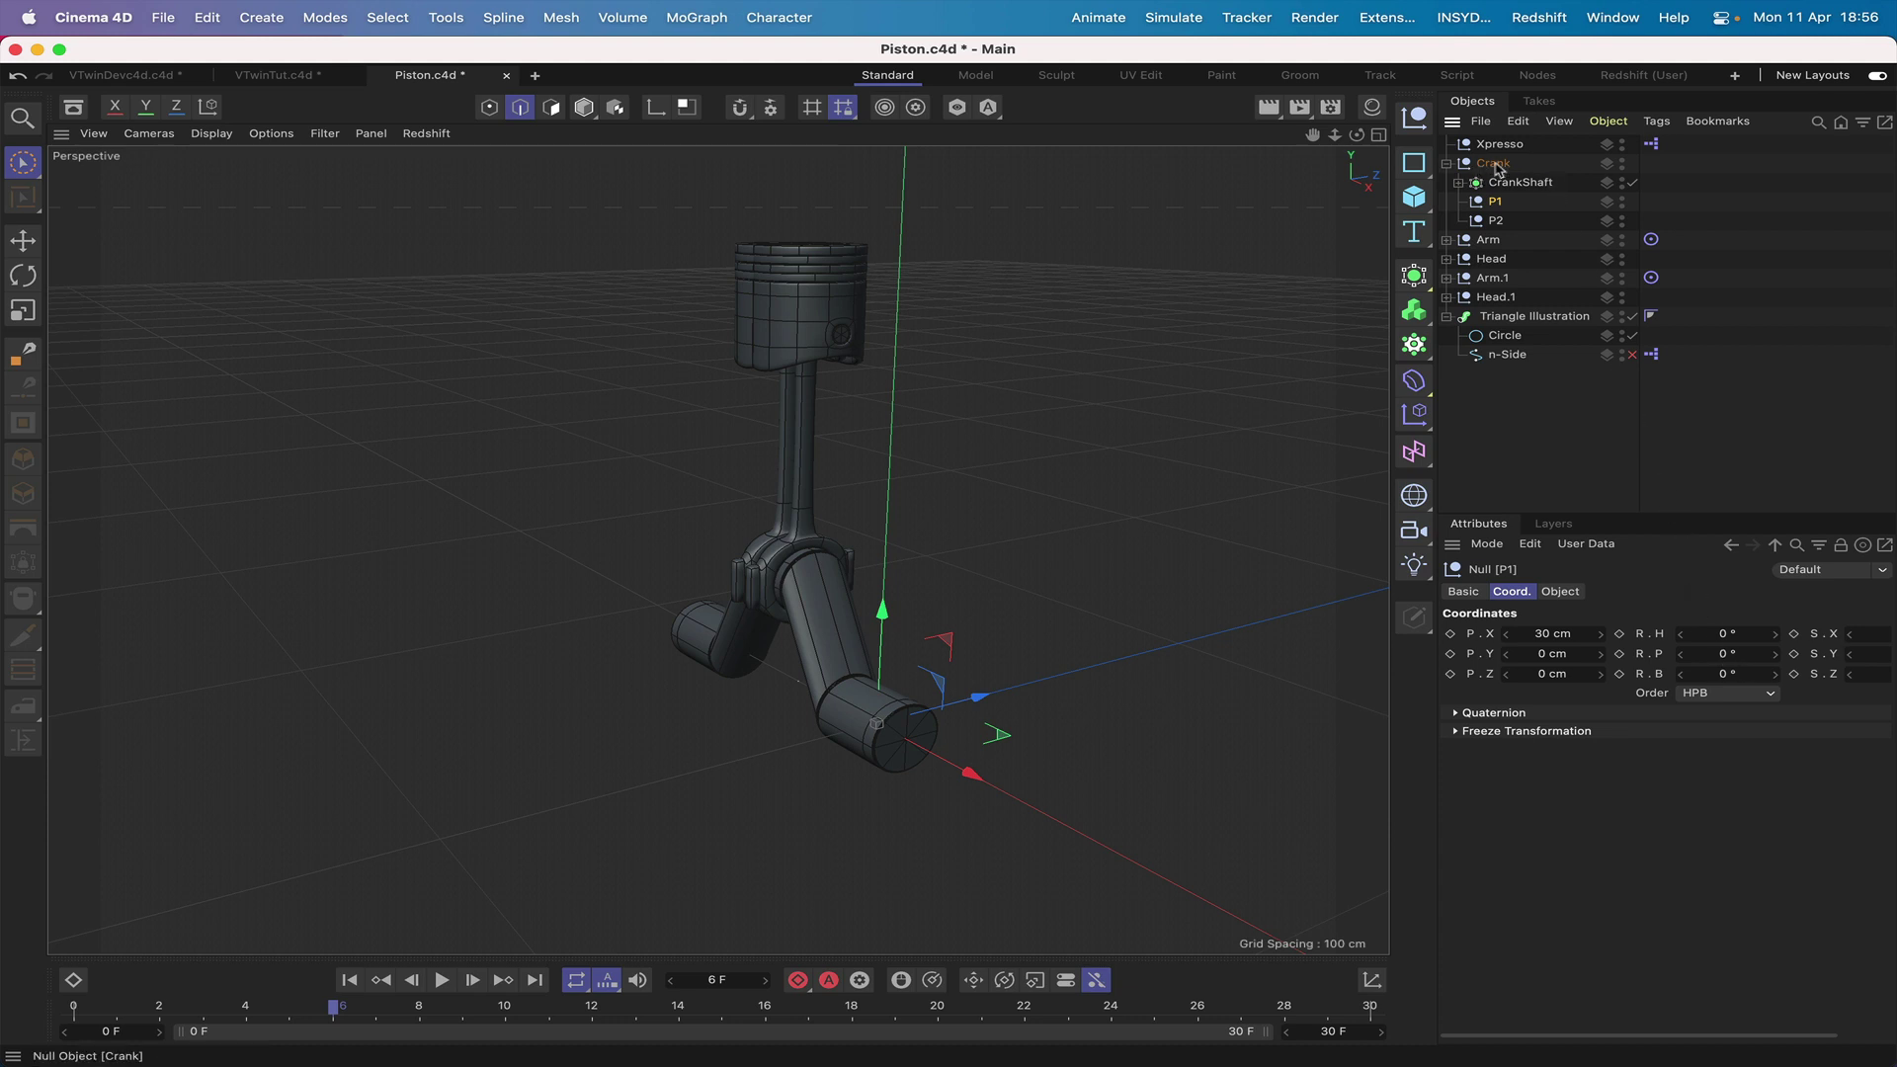
click(1726, 655)
key(Return)
click(1492, 220)
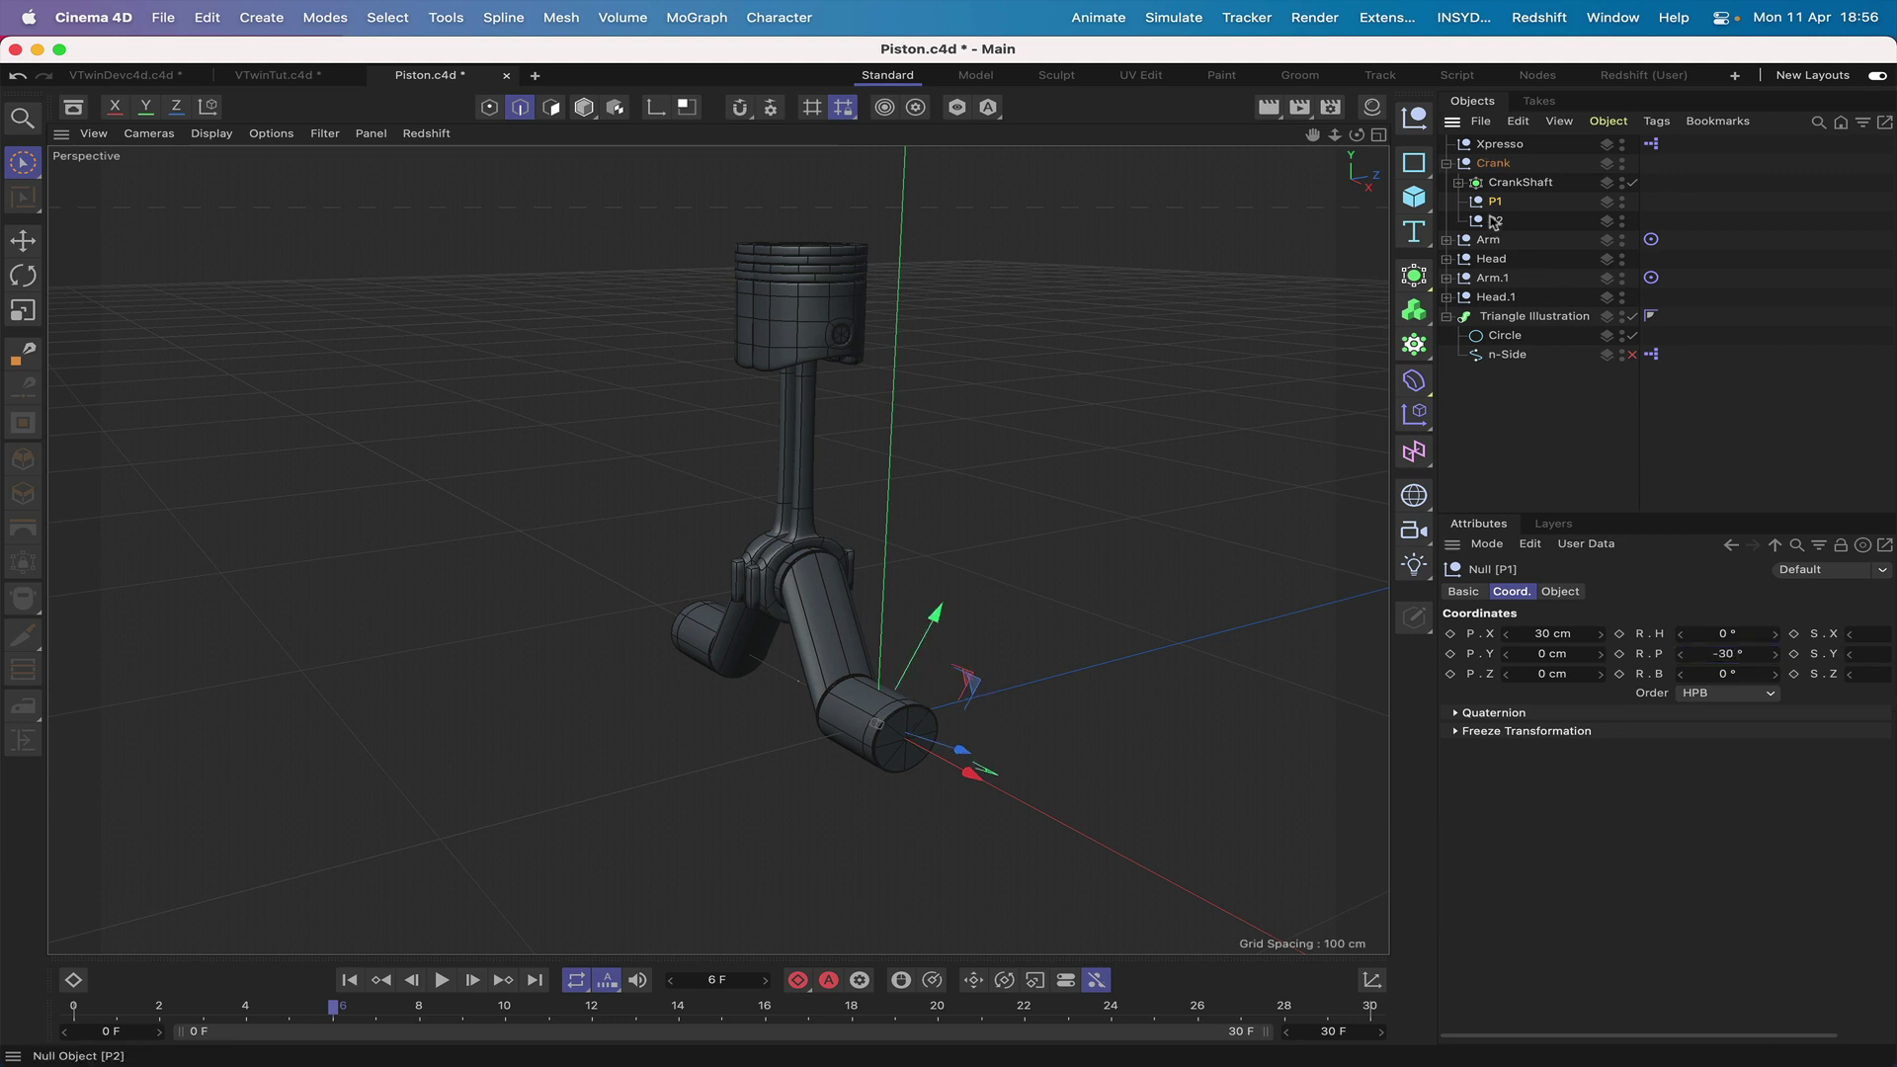
click(1494, 220)
click(1728, 654)
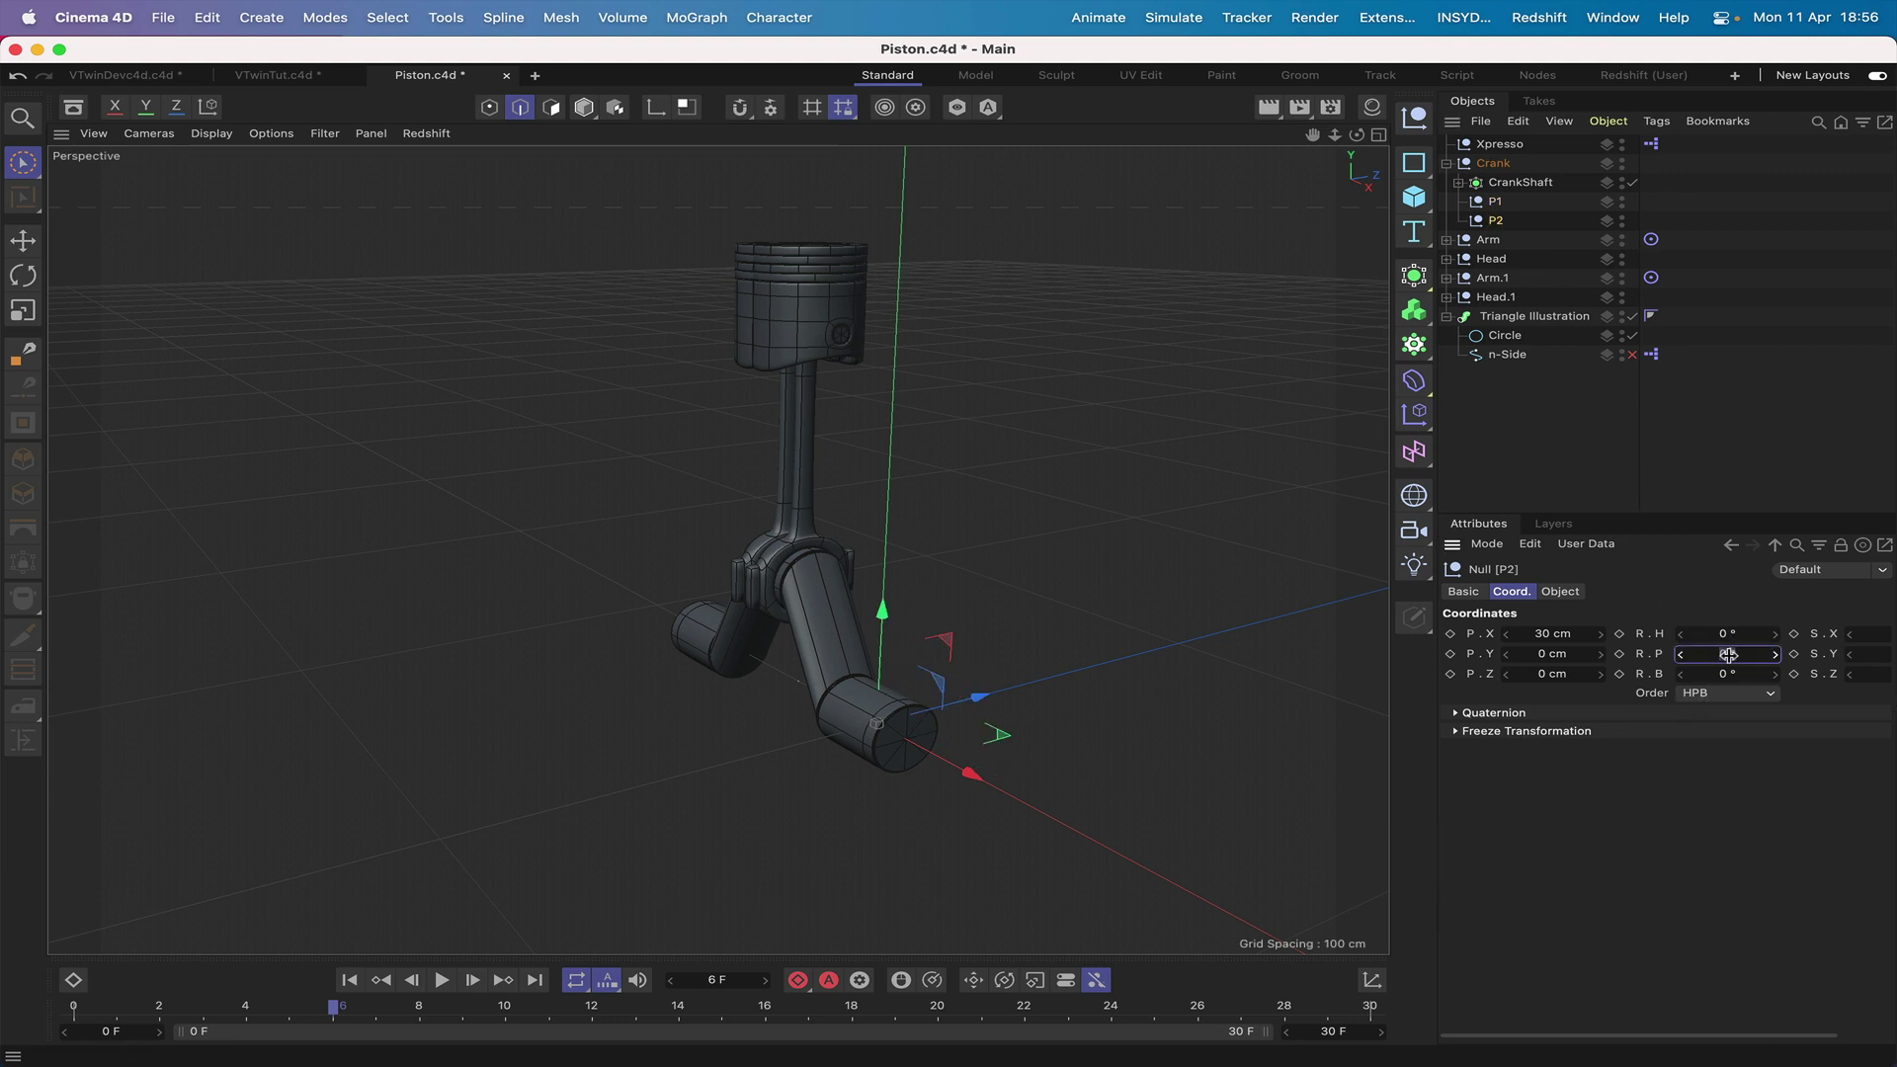
text(30)
key(Return)
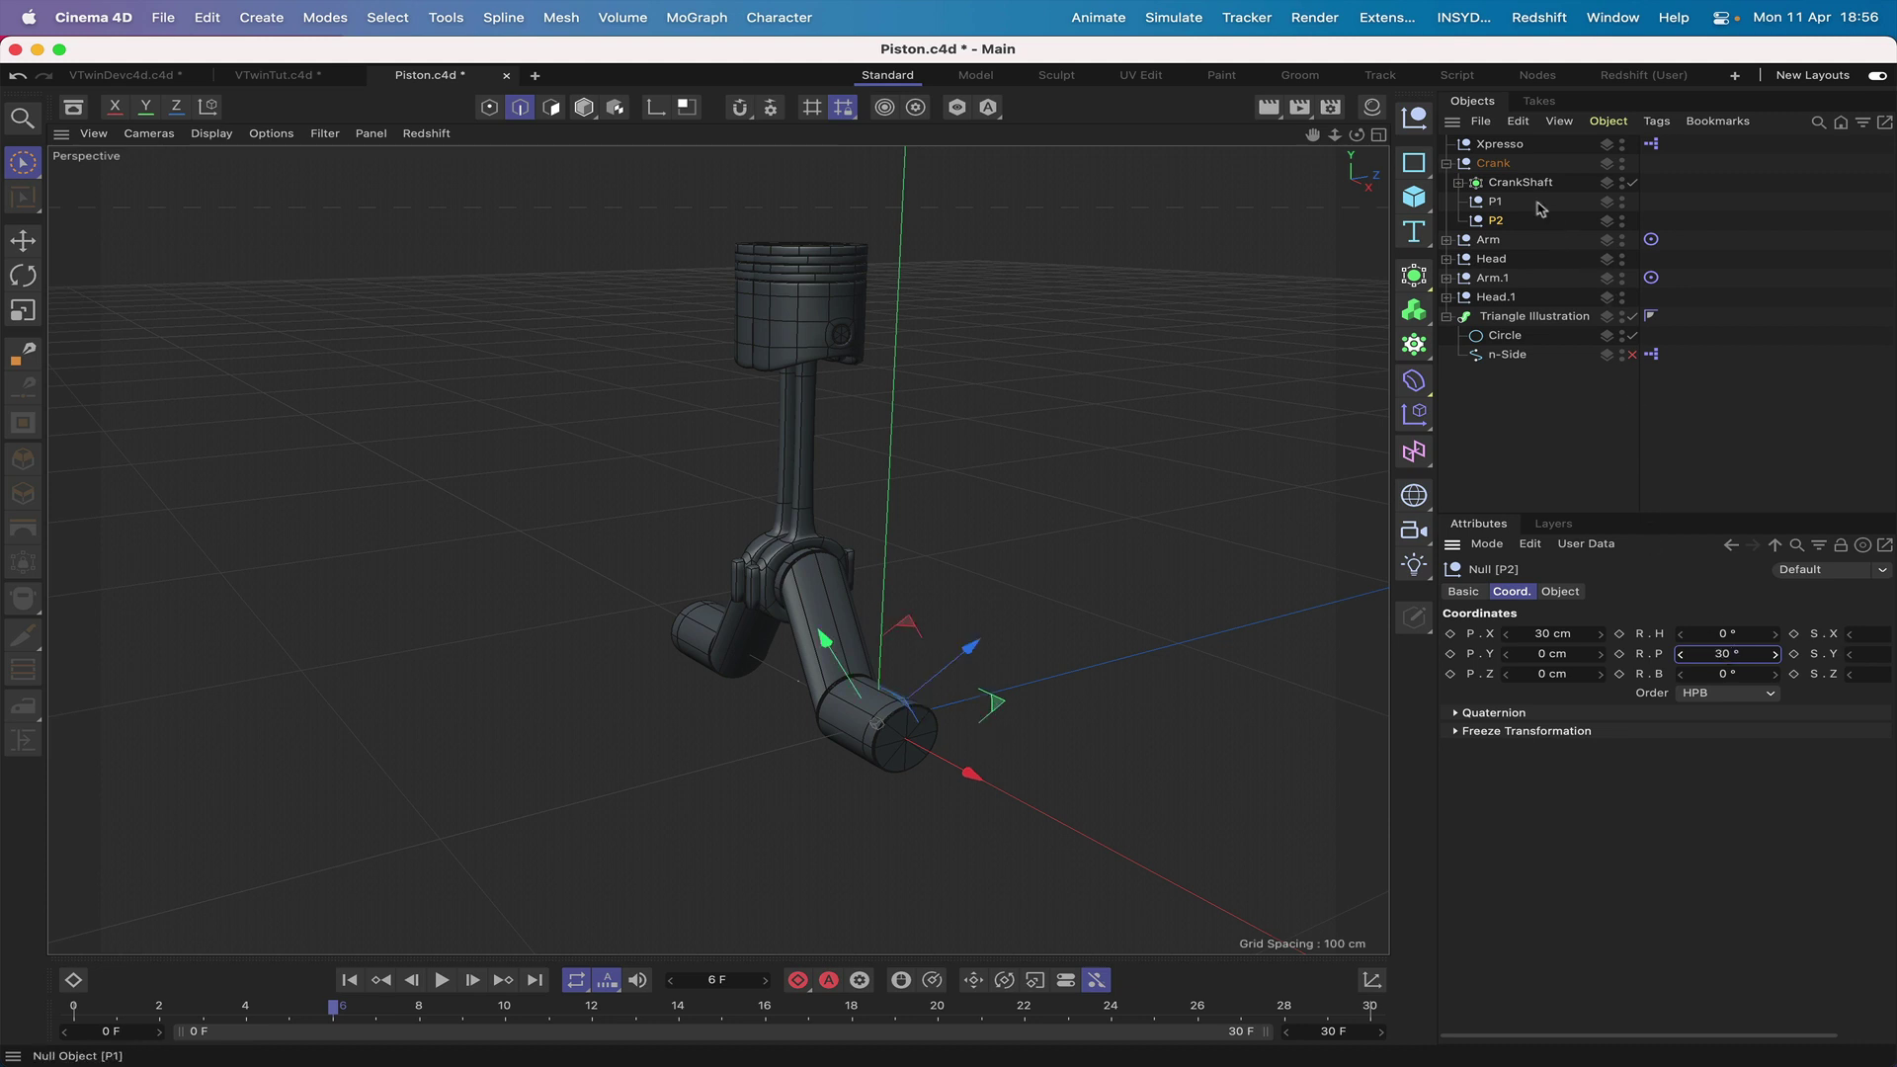
Make Arm and Head children of P1, and Arm.1 and Head.1 children of P2.
shift+click(1499, 203)
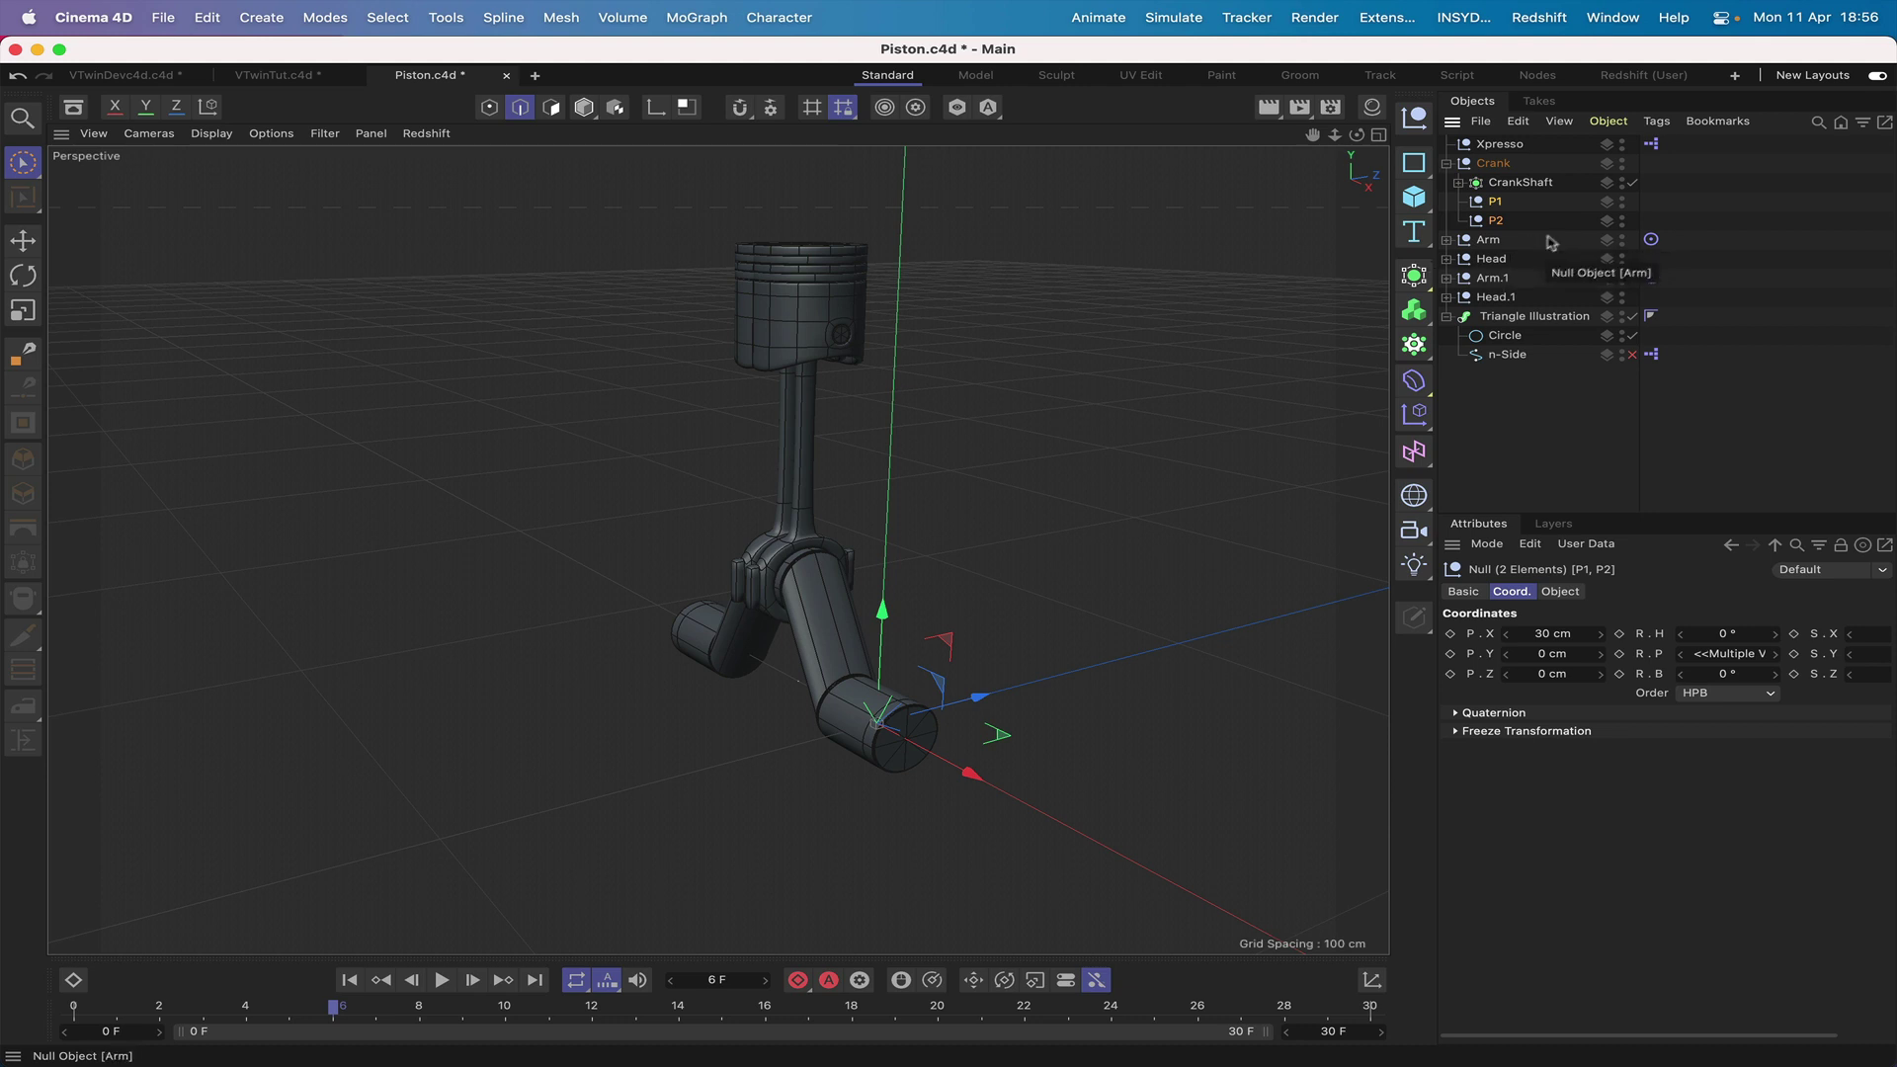
drag(1544, 238, 1498, 210)
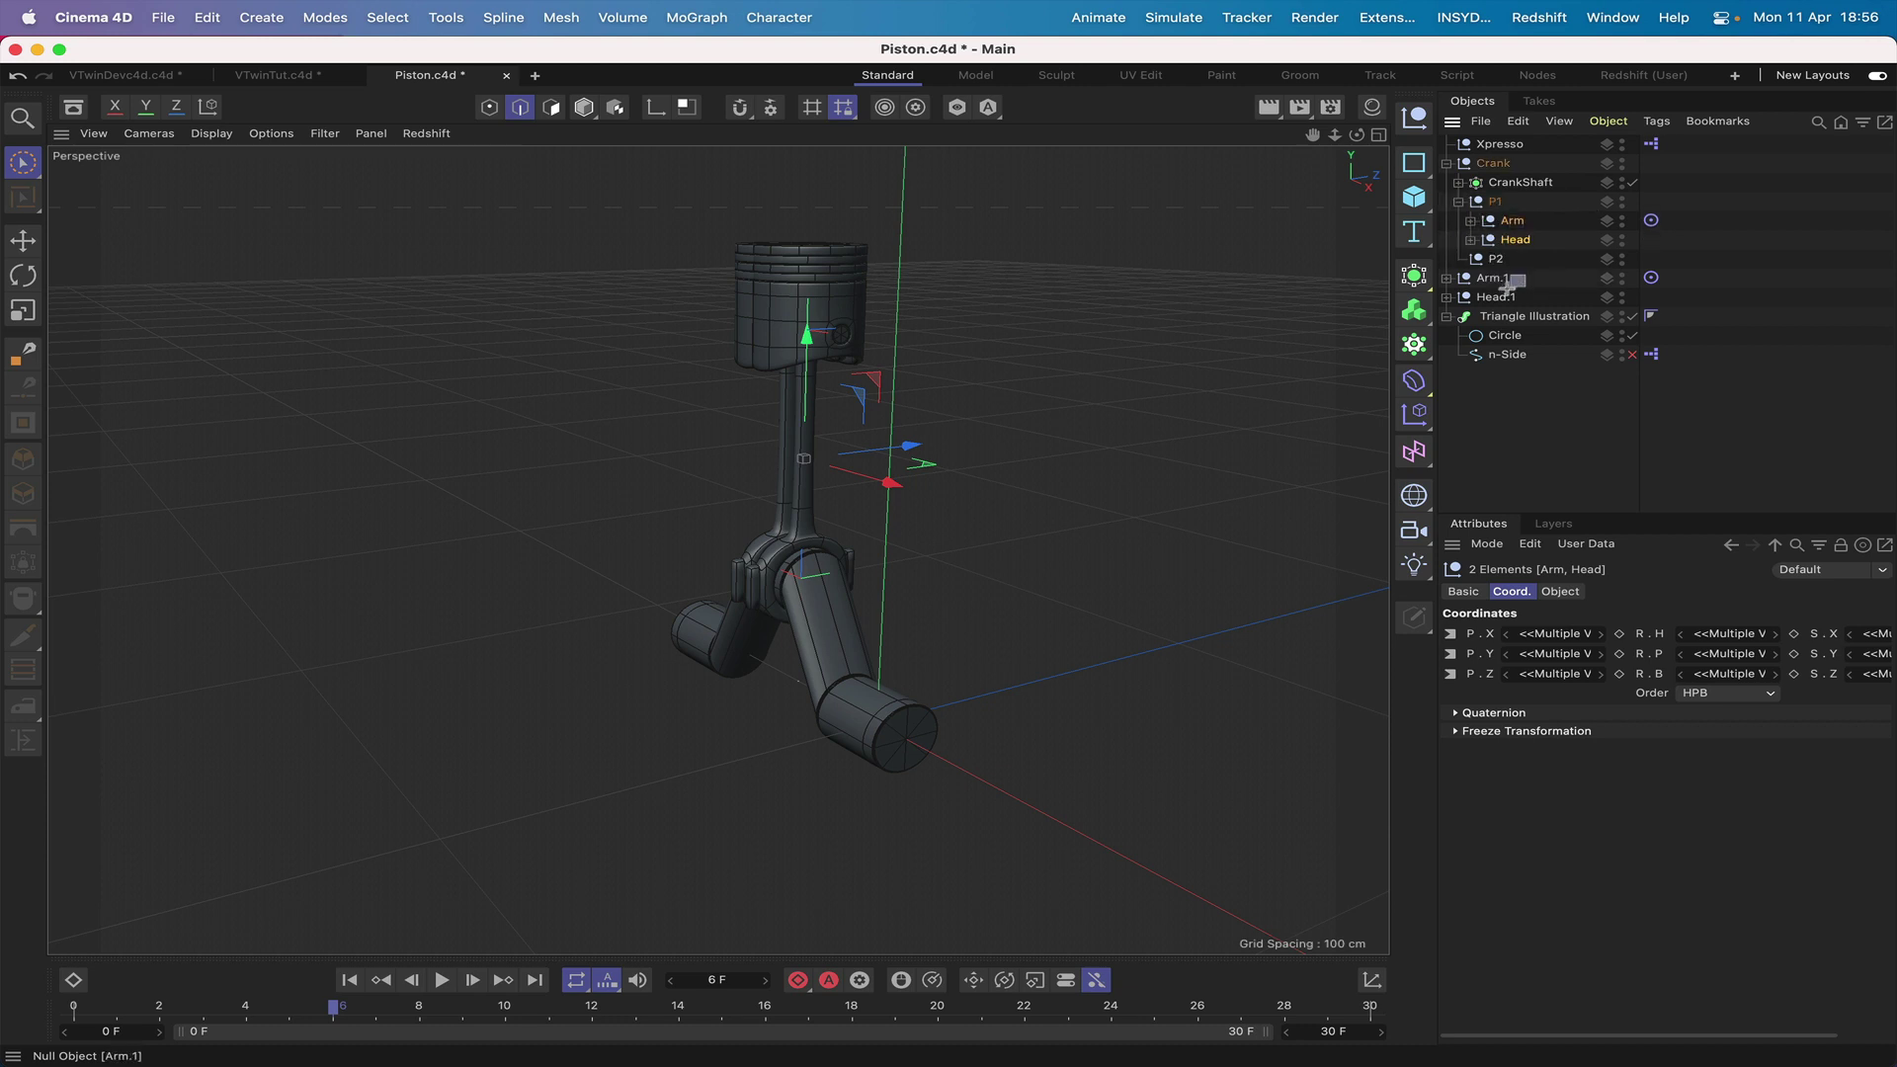
mouse_move(1508, 288)
mouse_down()
mouse_move(1491, 302)
mouse_move(1497, 259)
mouse_up()
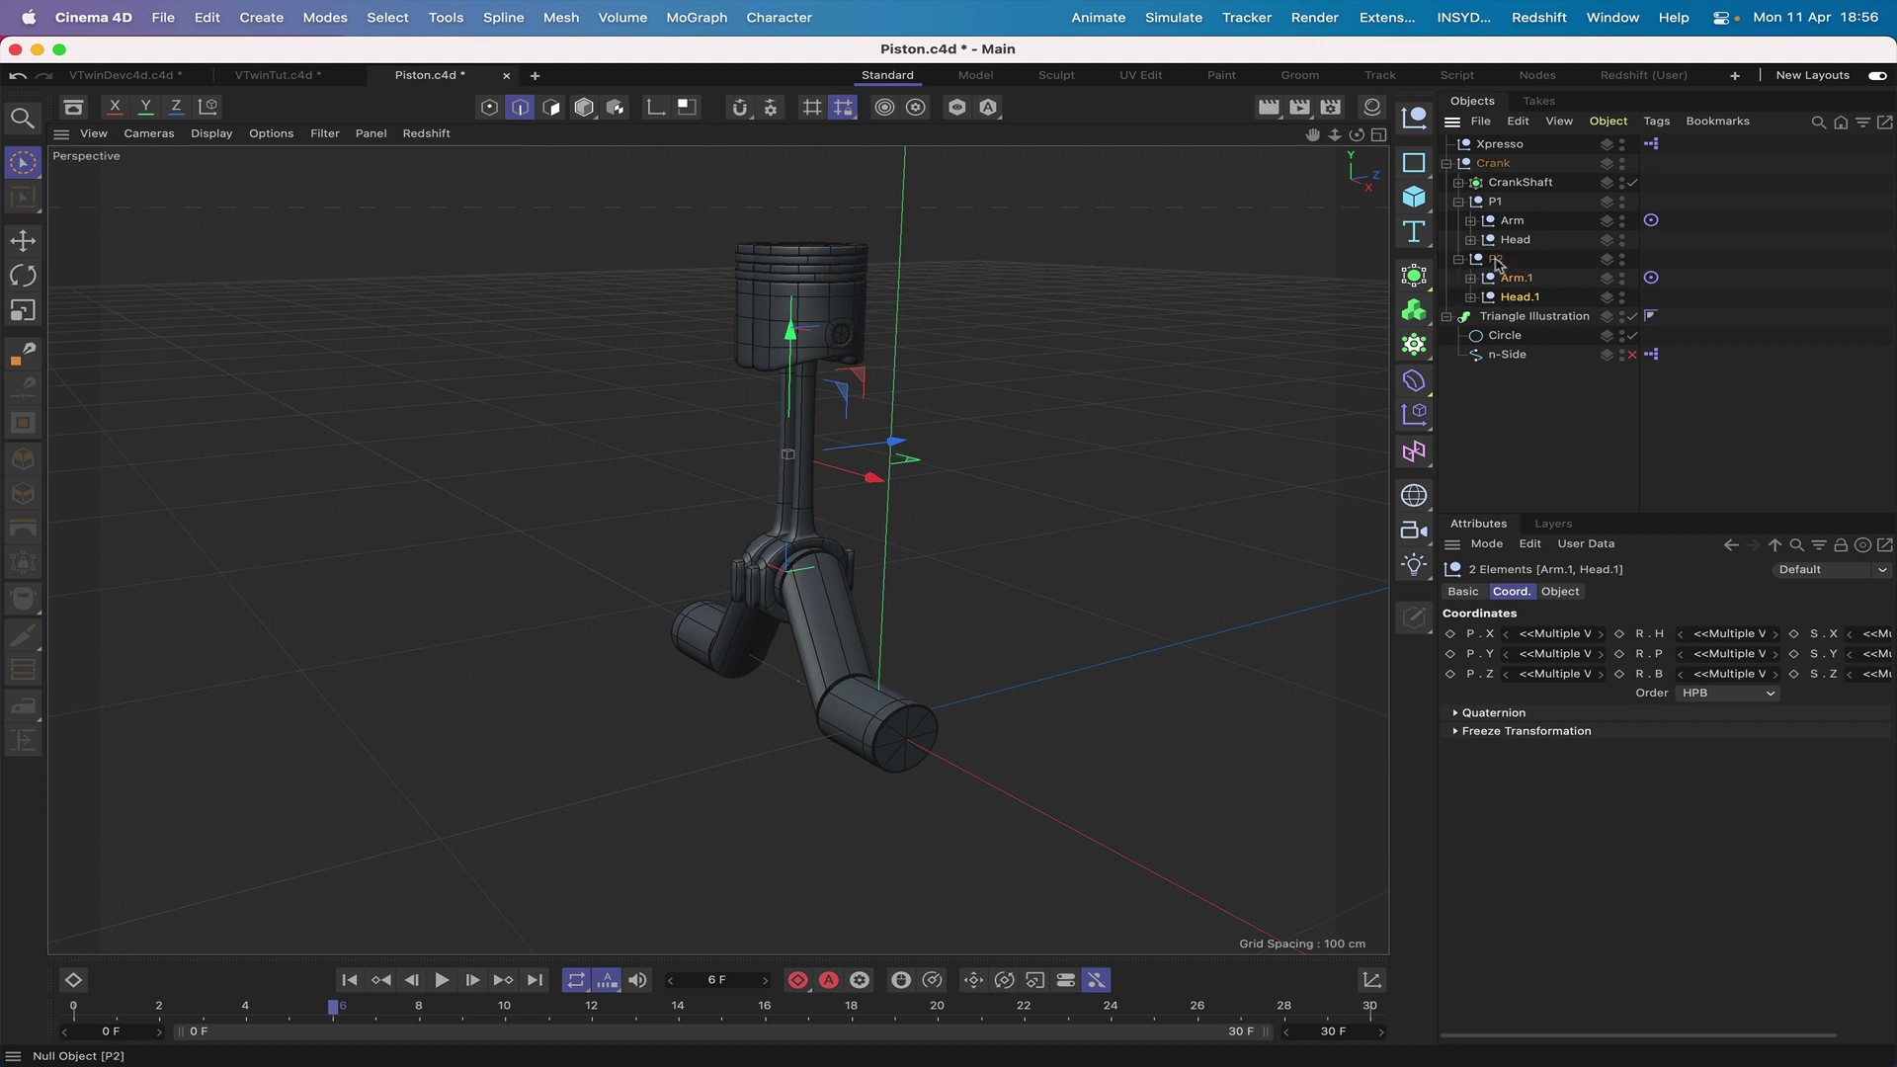
click(1493, 163)
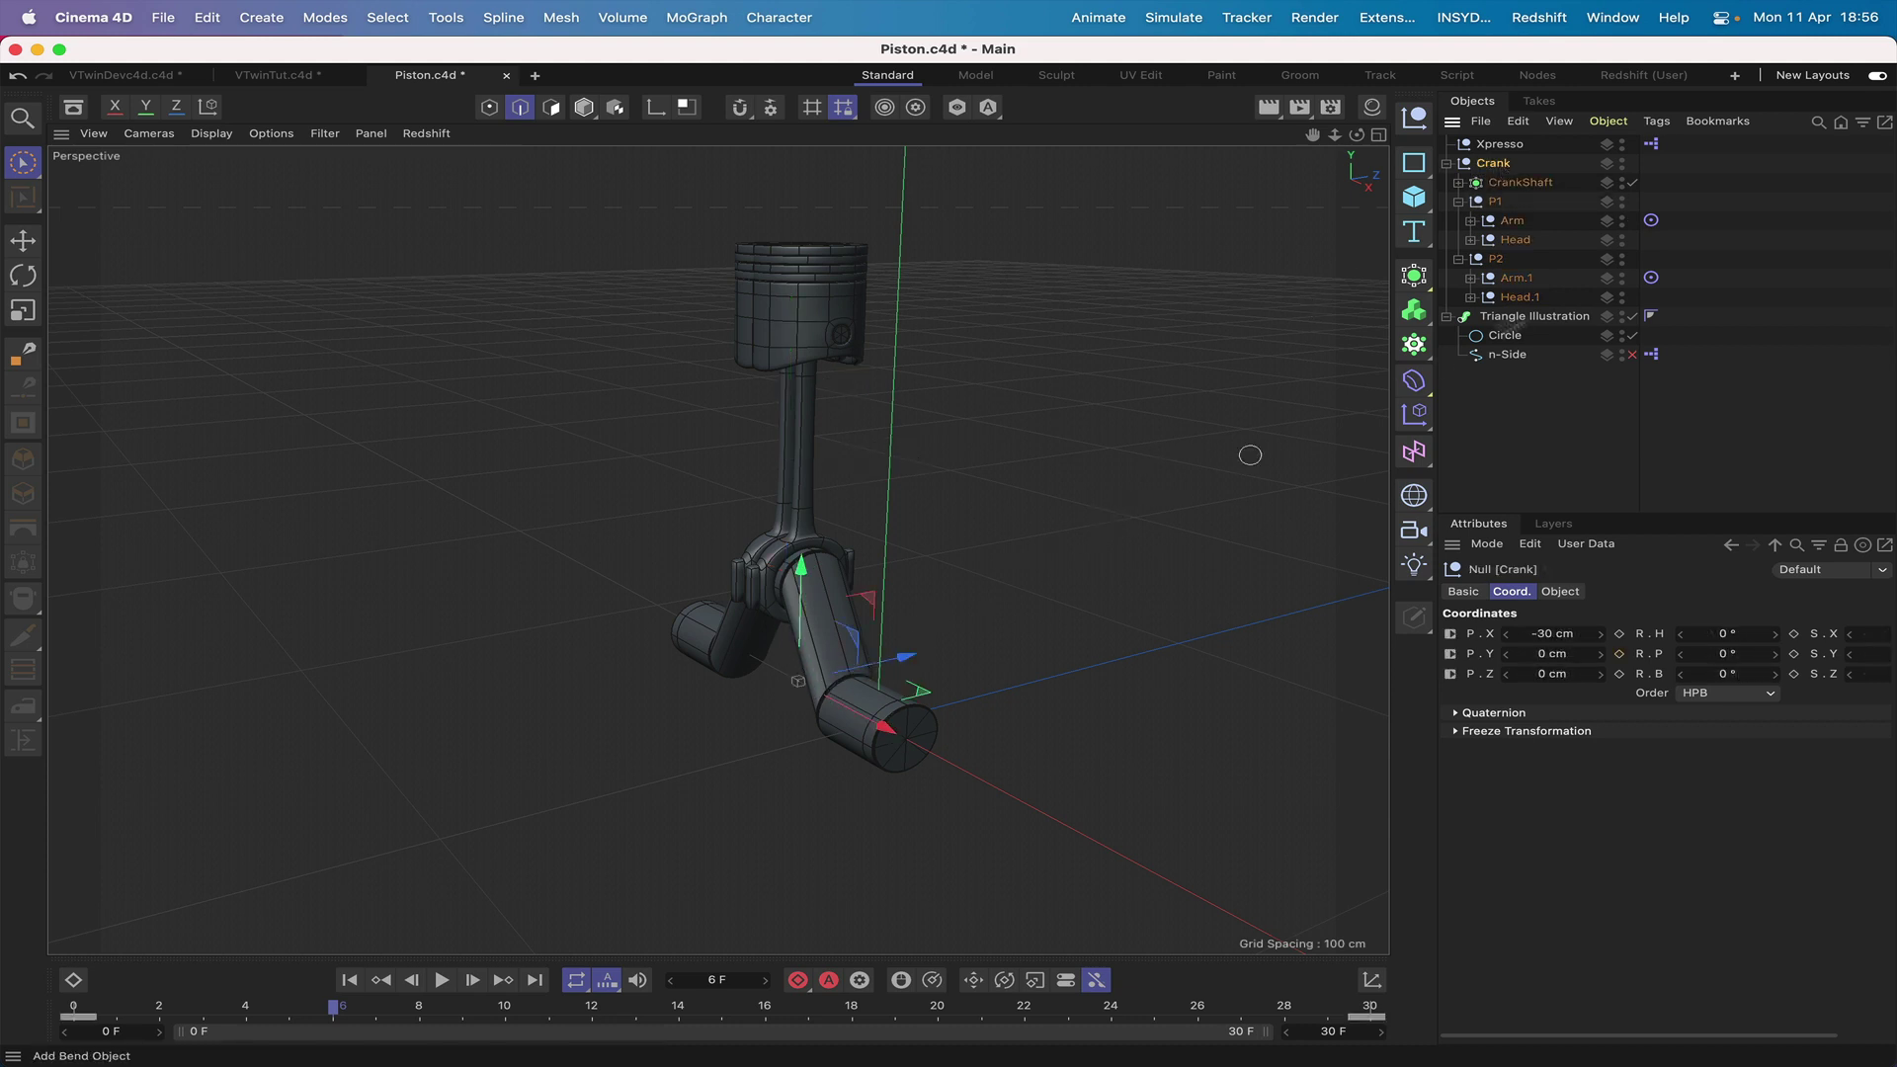
click(1498, 202)
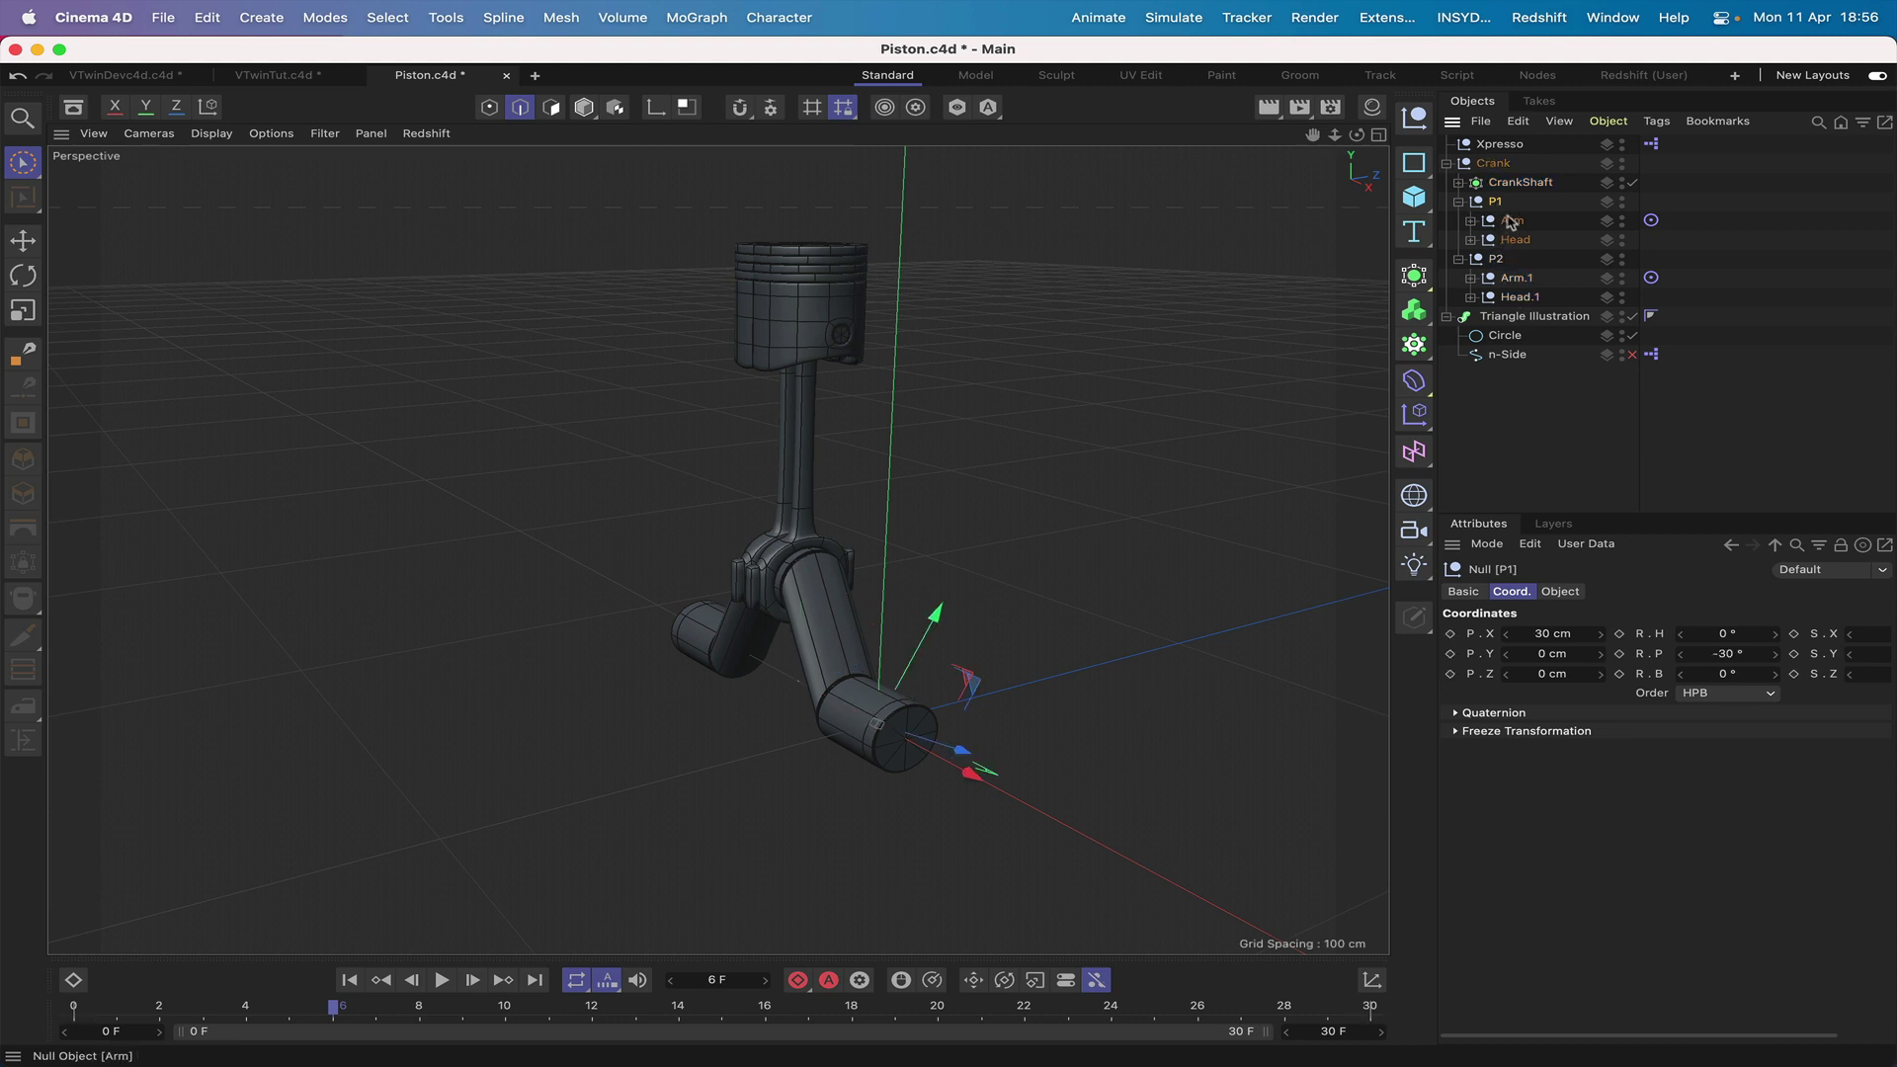
click(1498, 259)
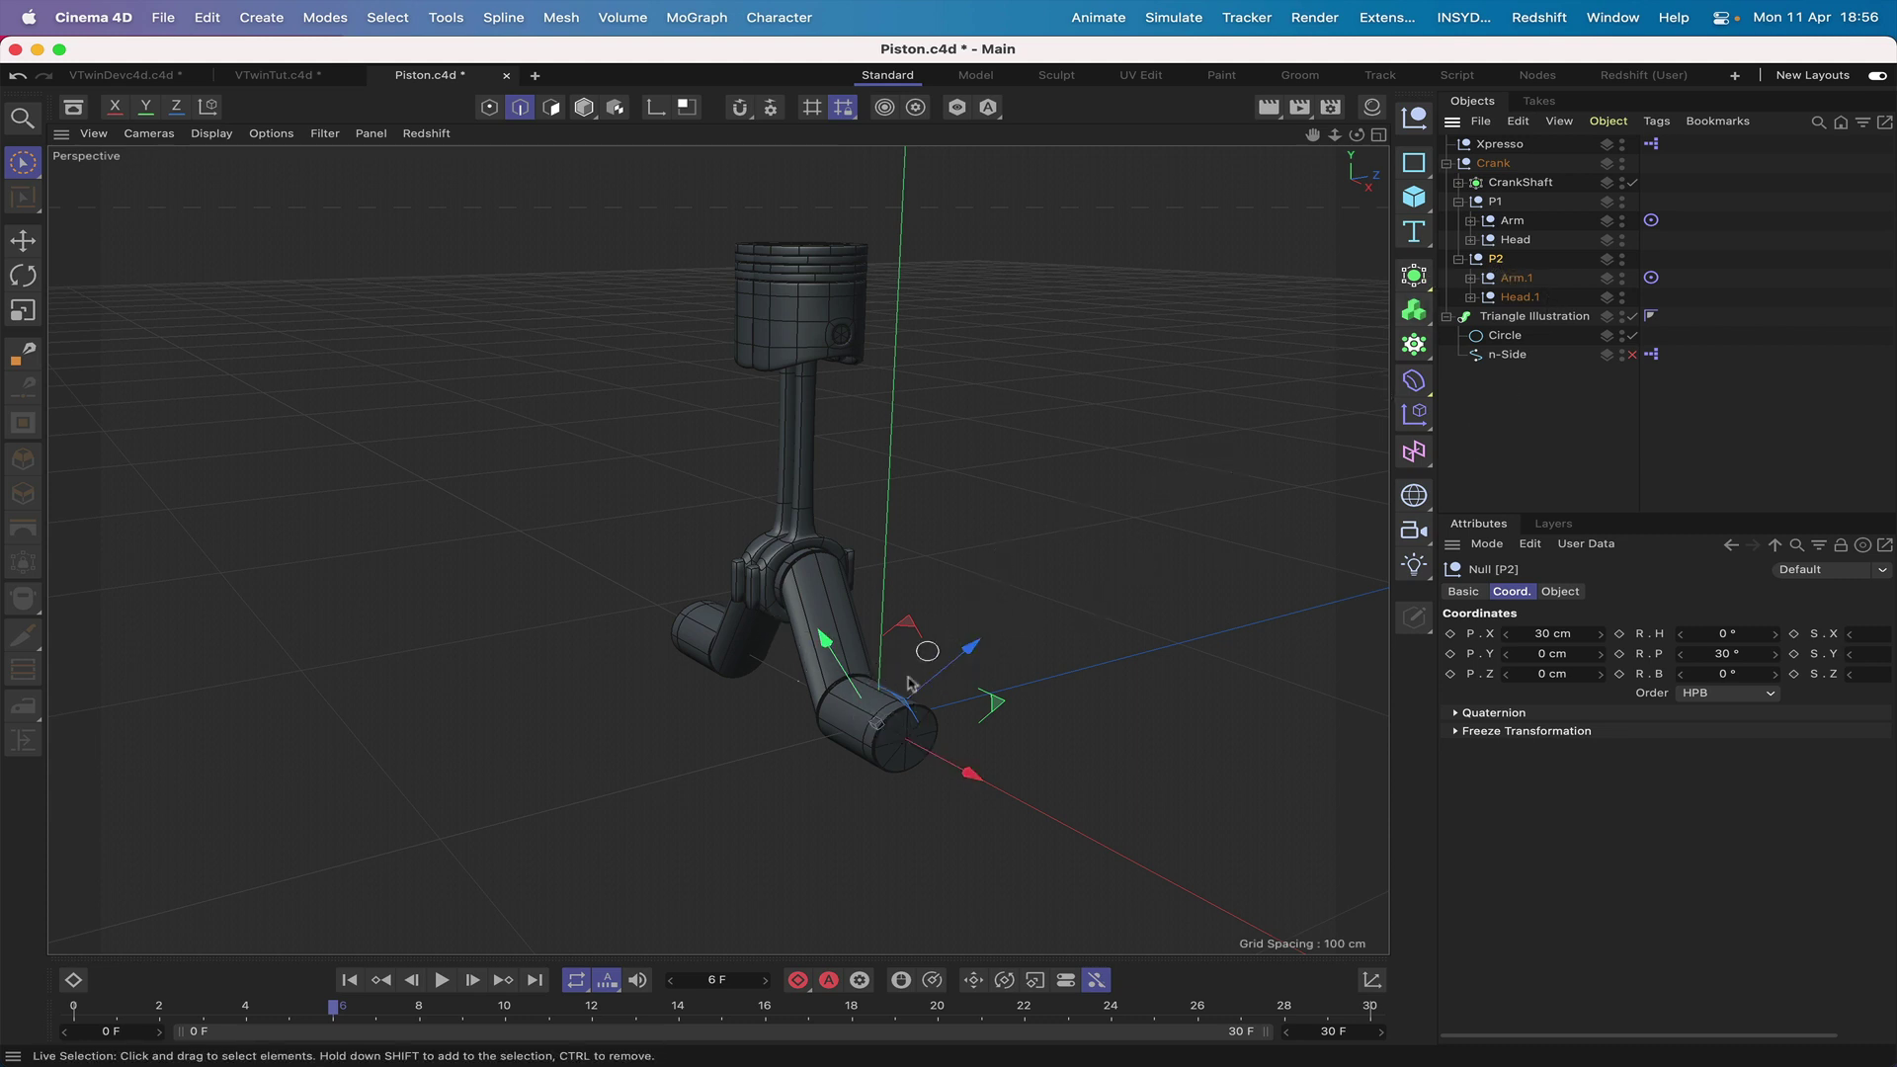
click(1509, 184)
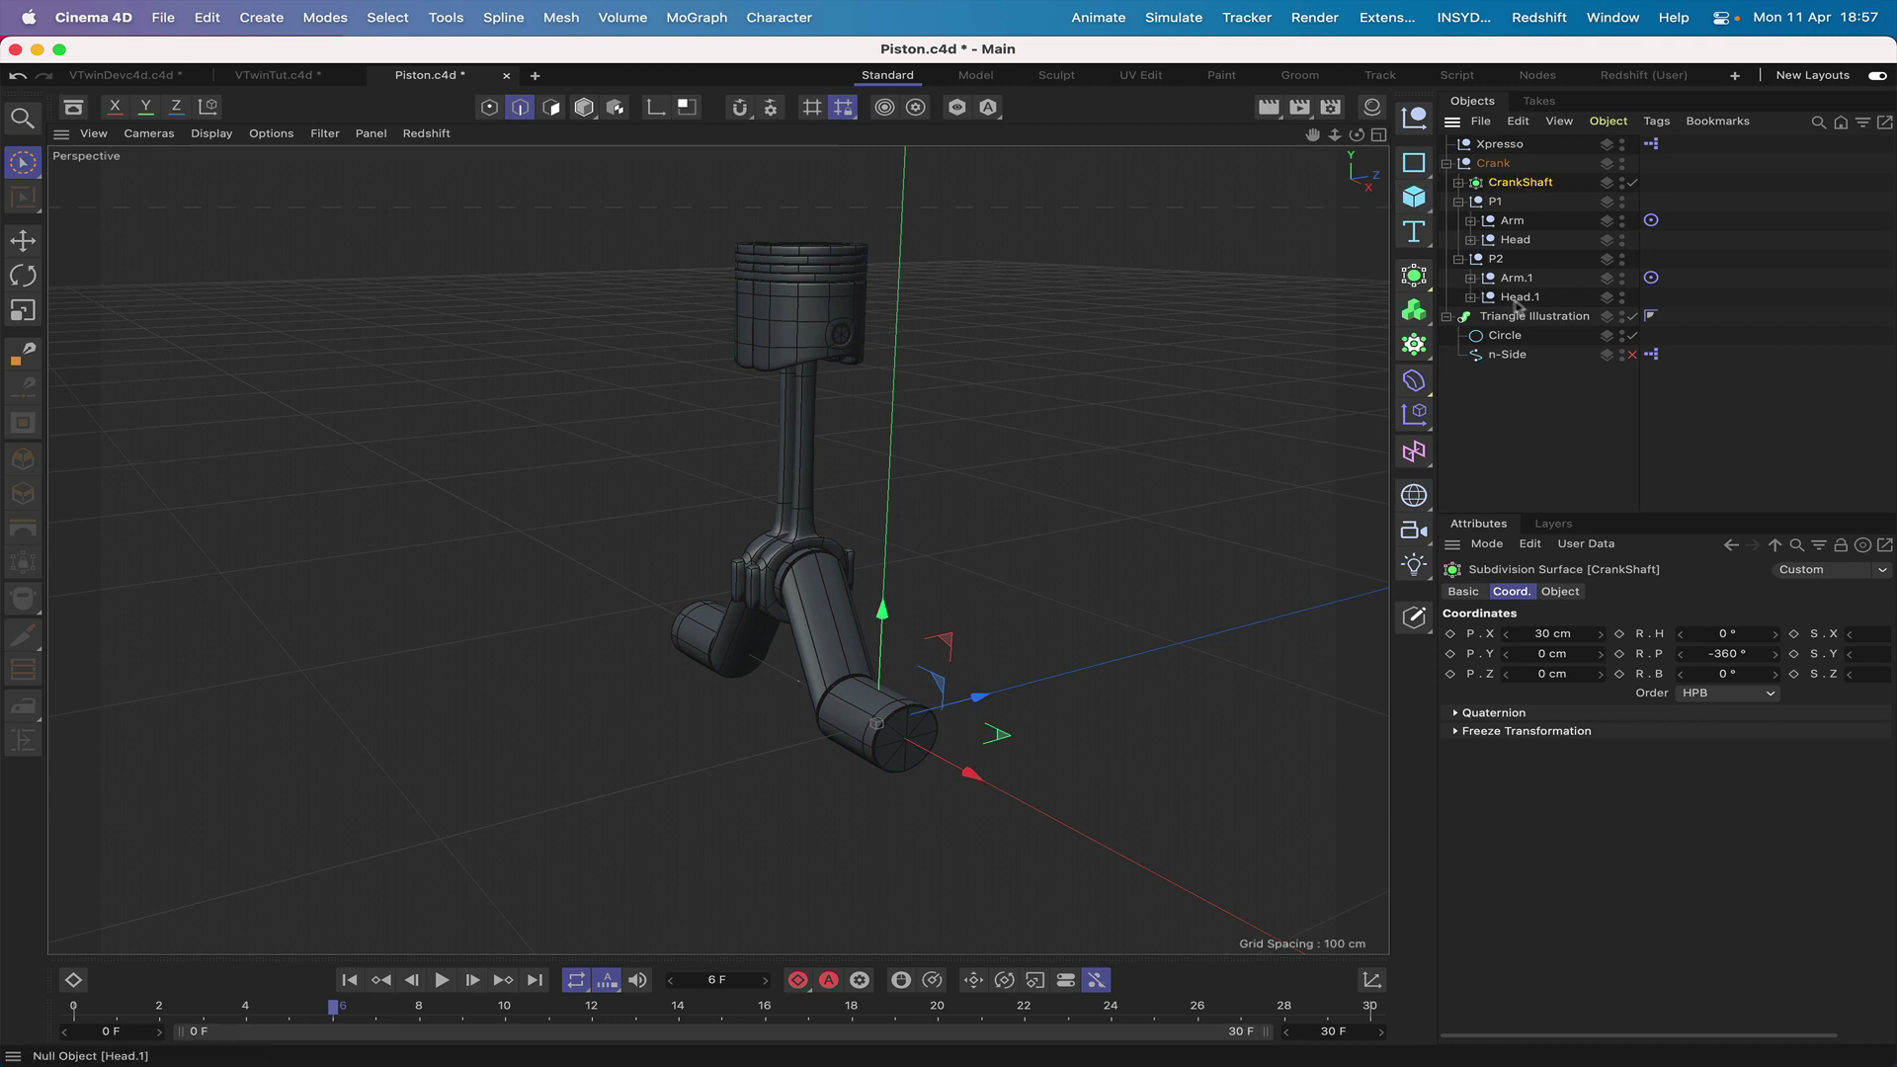
Set Head's Y and Z positions to 0 cm and its pitch rotation to 0° within P1.
click(1510, 241)
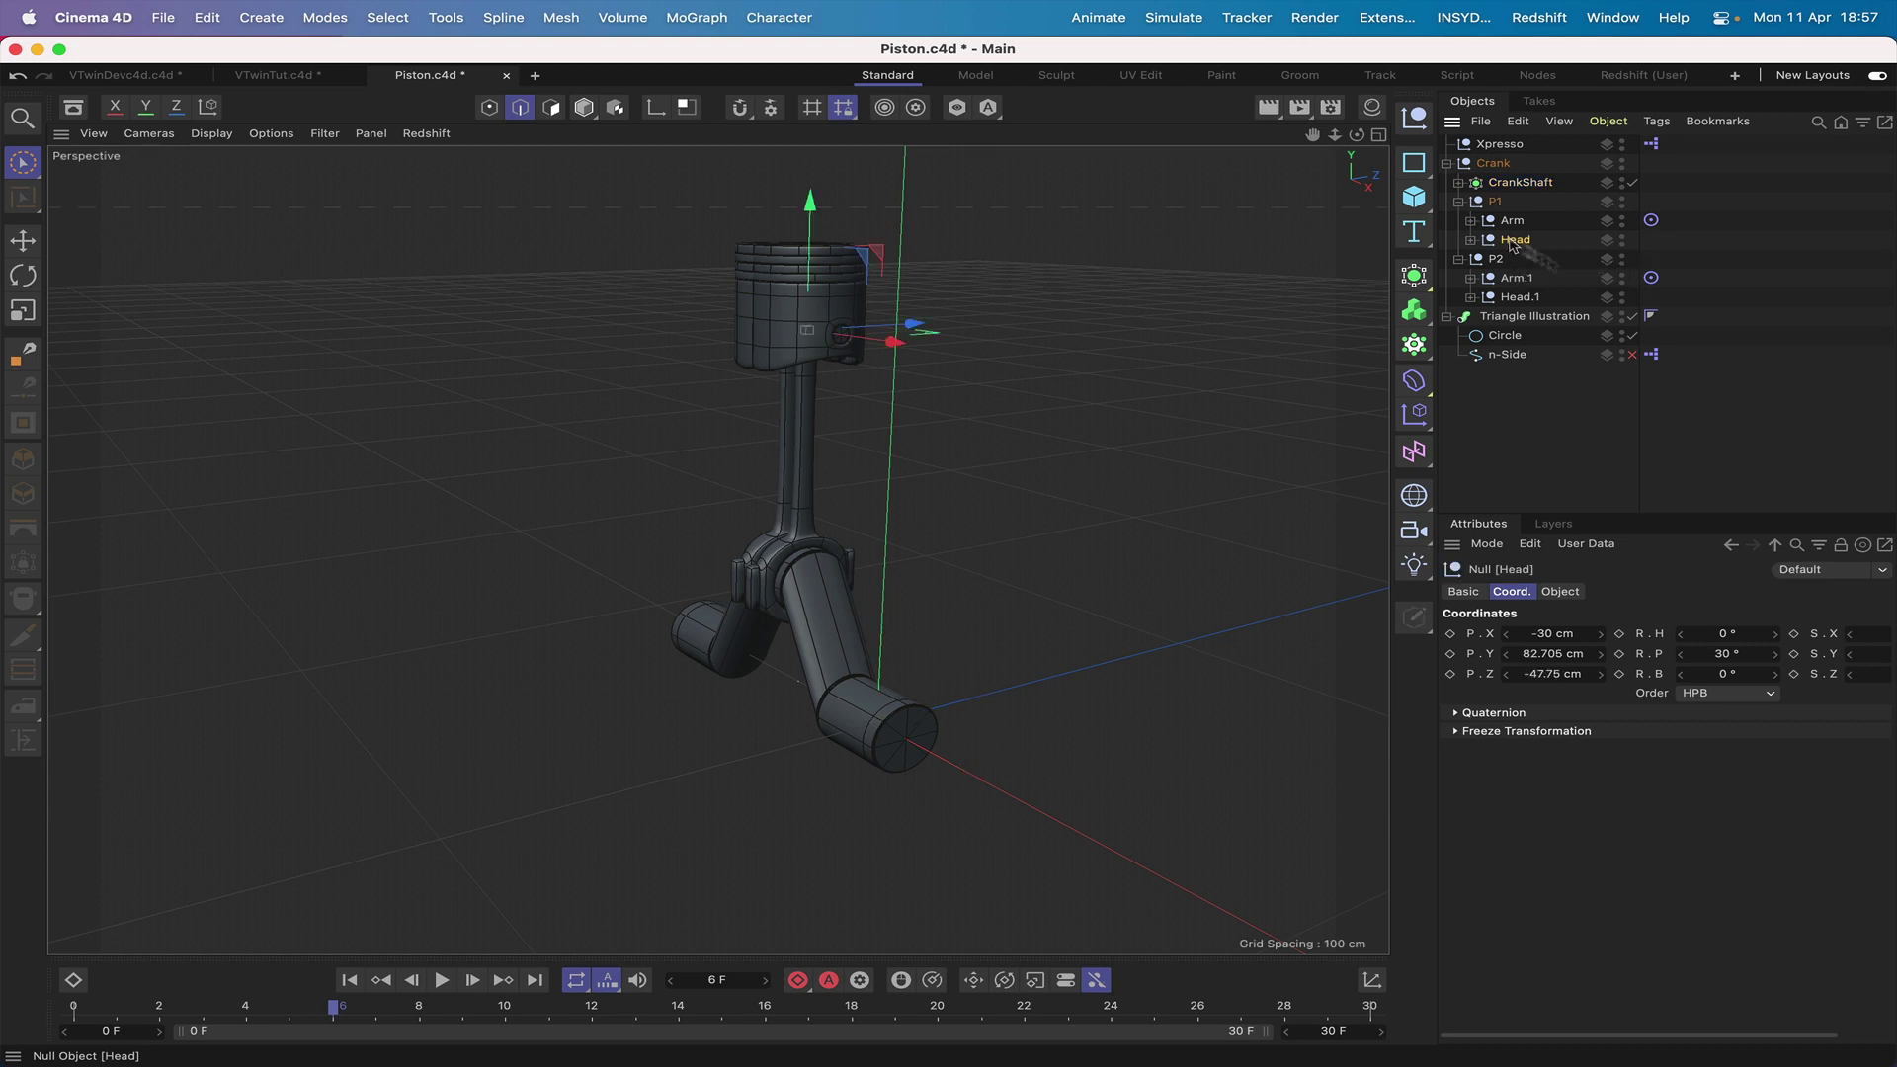
double_click(1556, 654)
text(0)
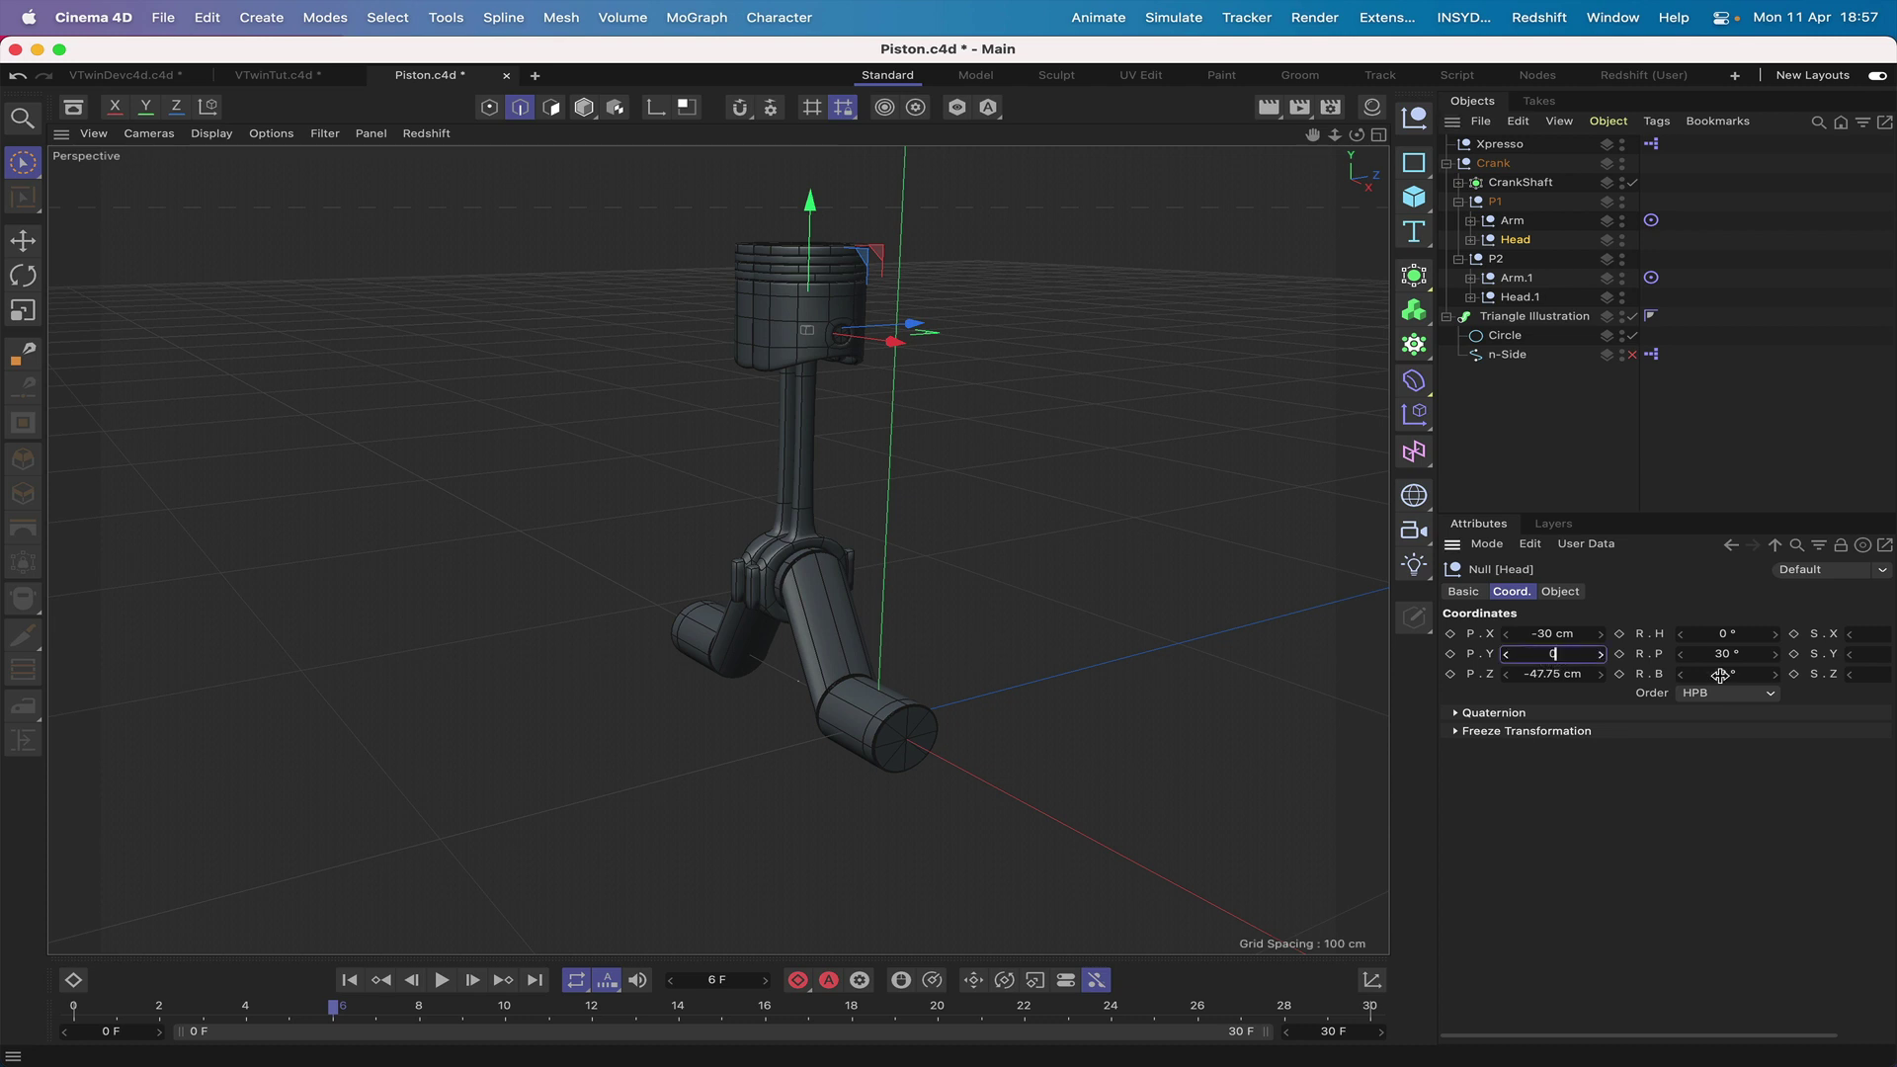
key(Return)
double_click(1575, 673)
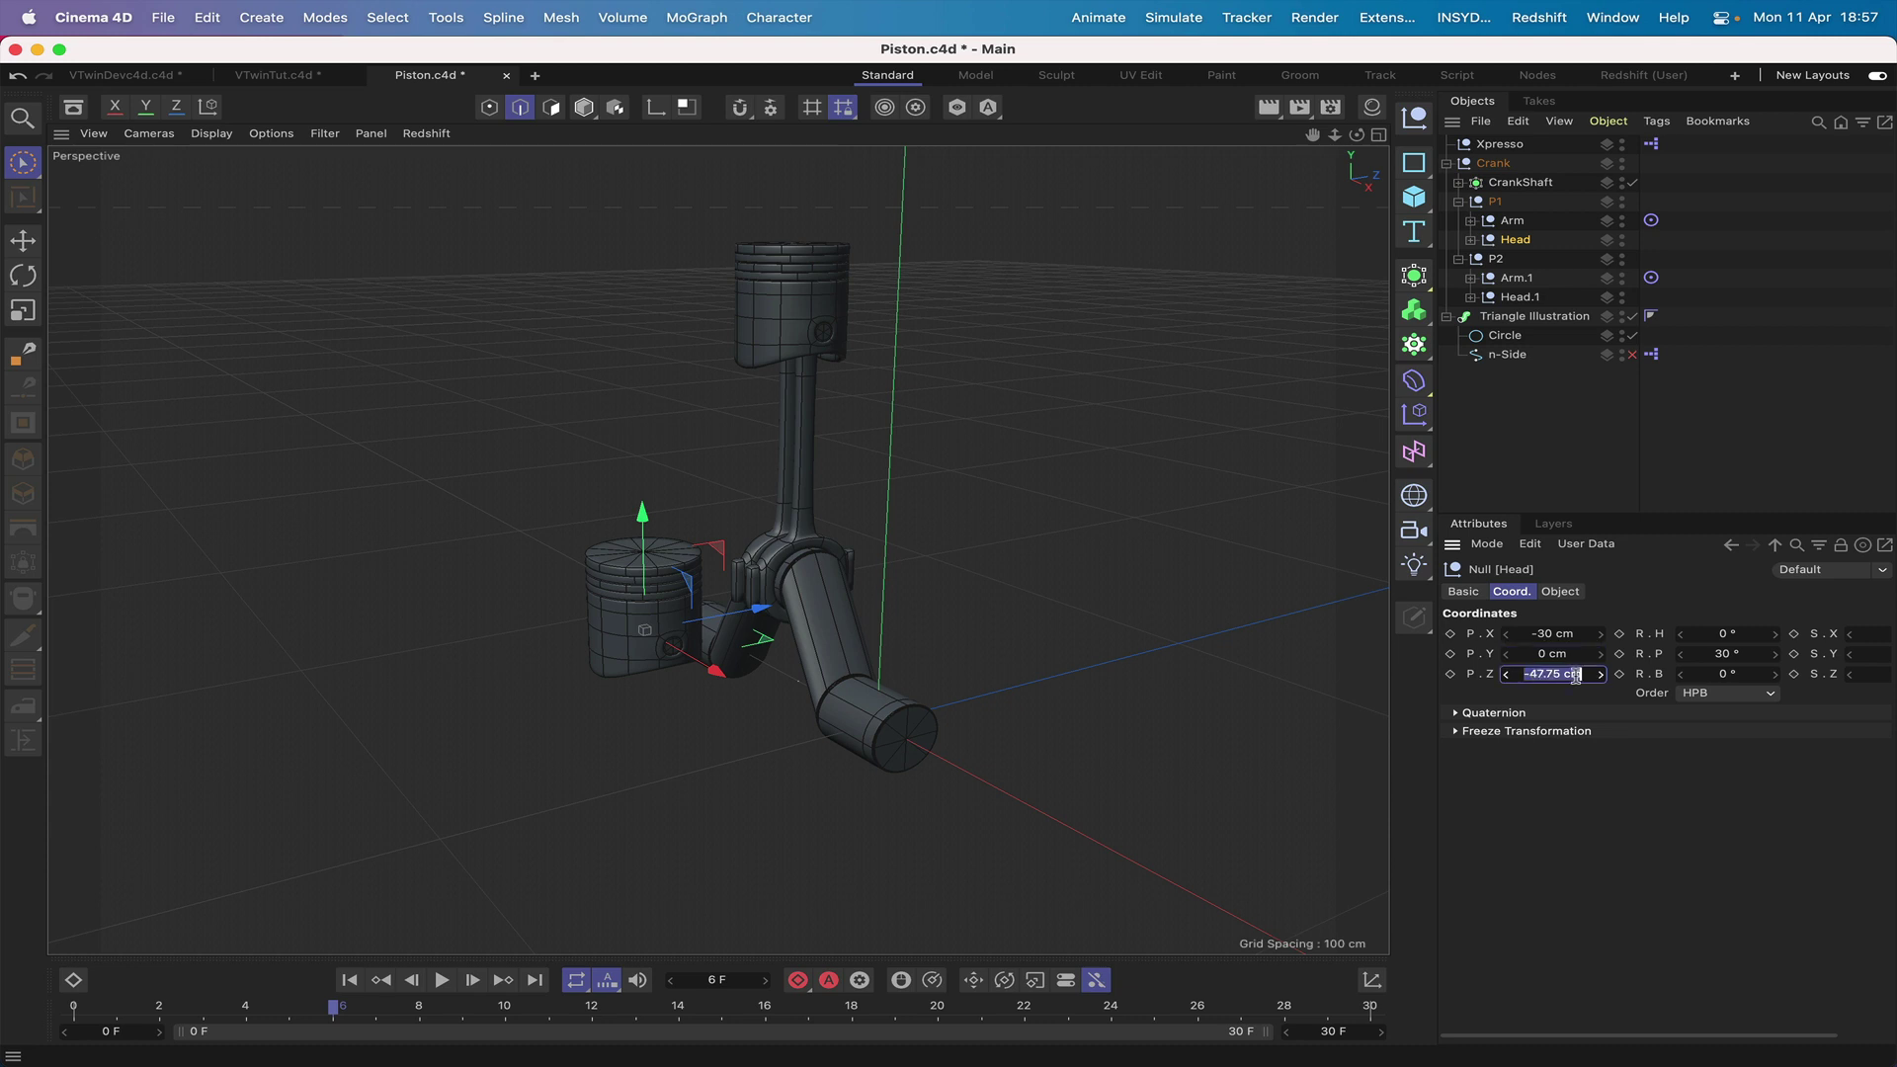
text(0)
key(Return)
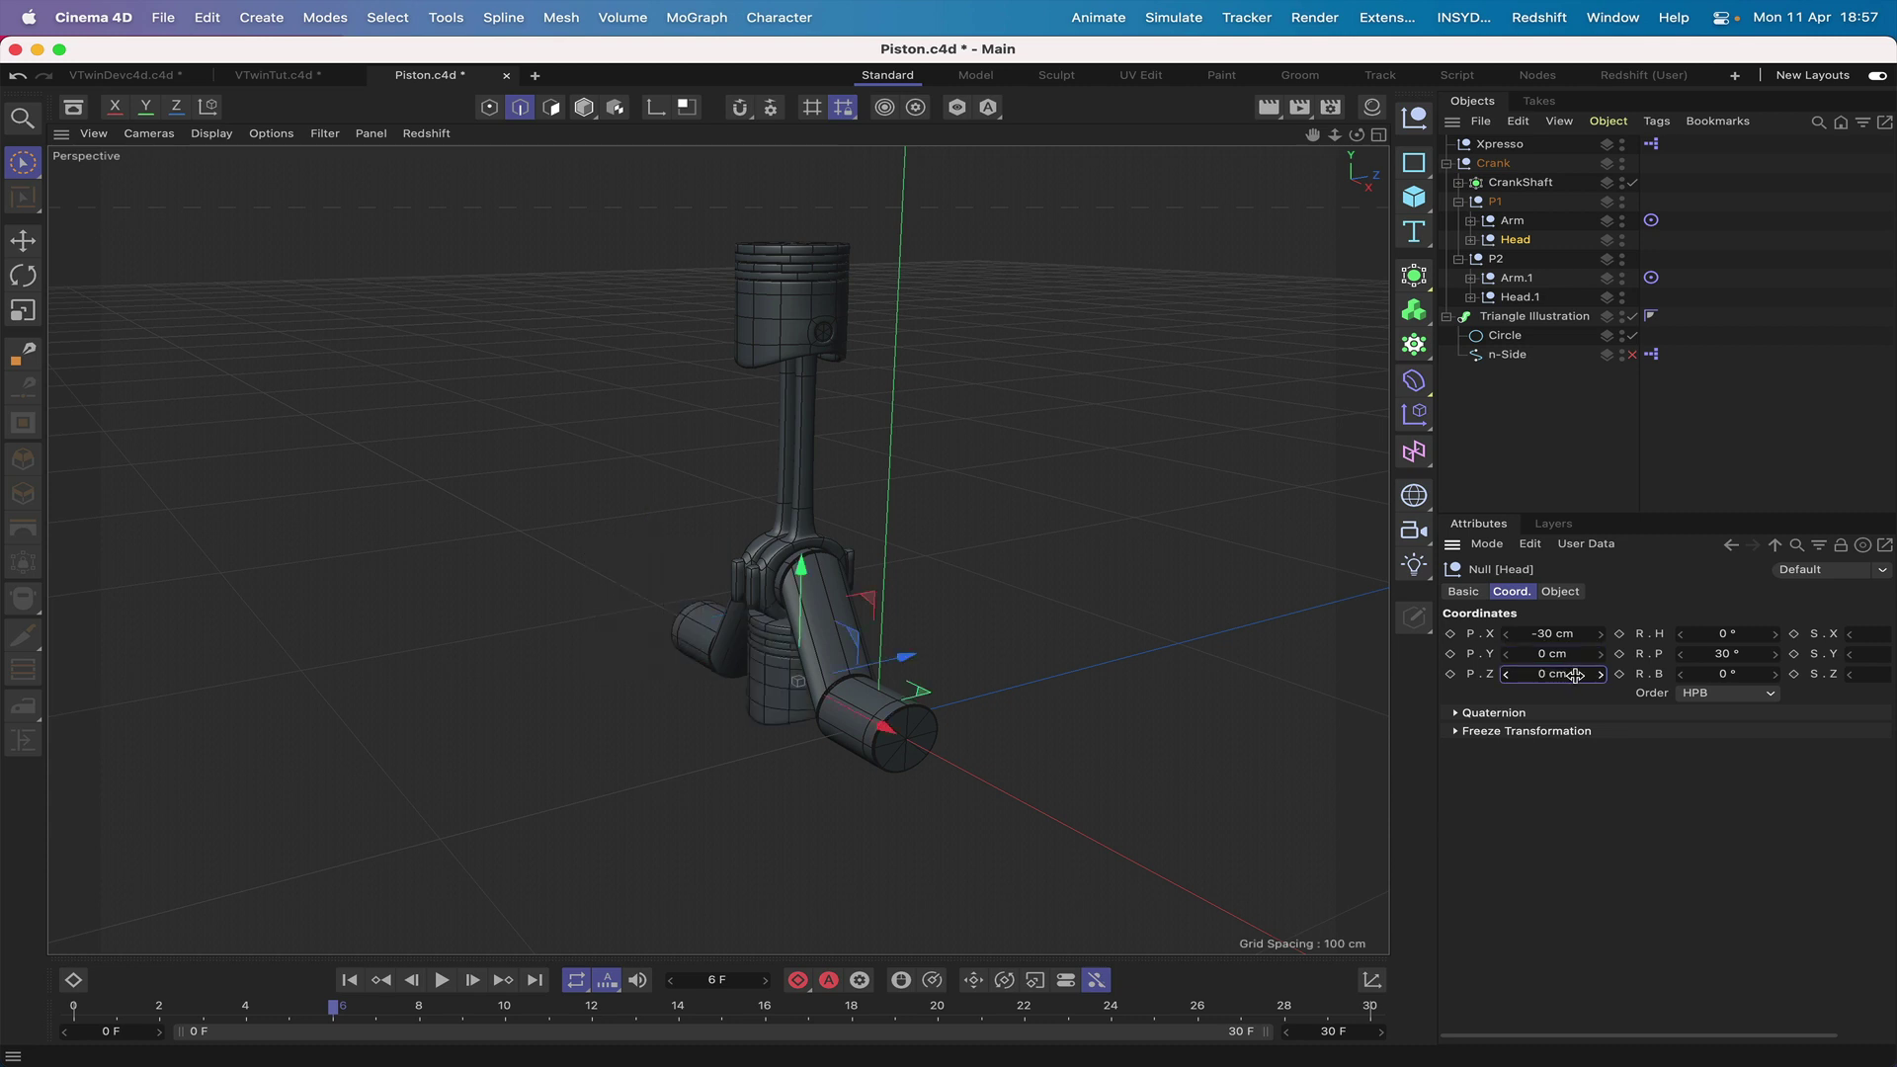
double_click(1729, 654)
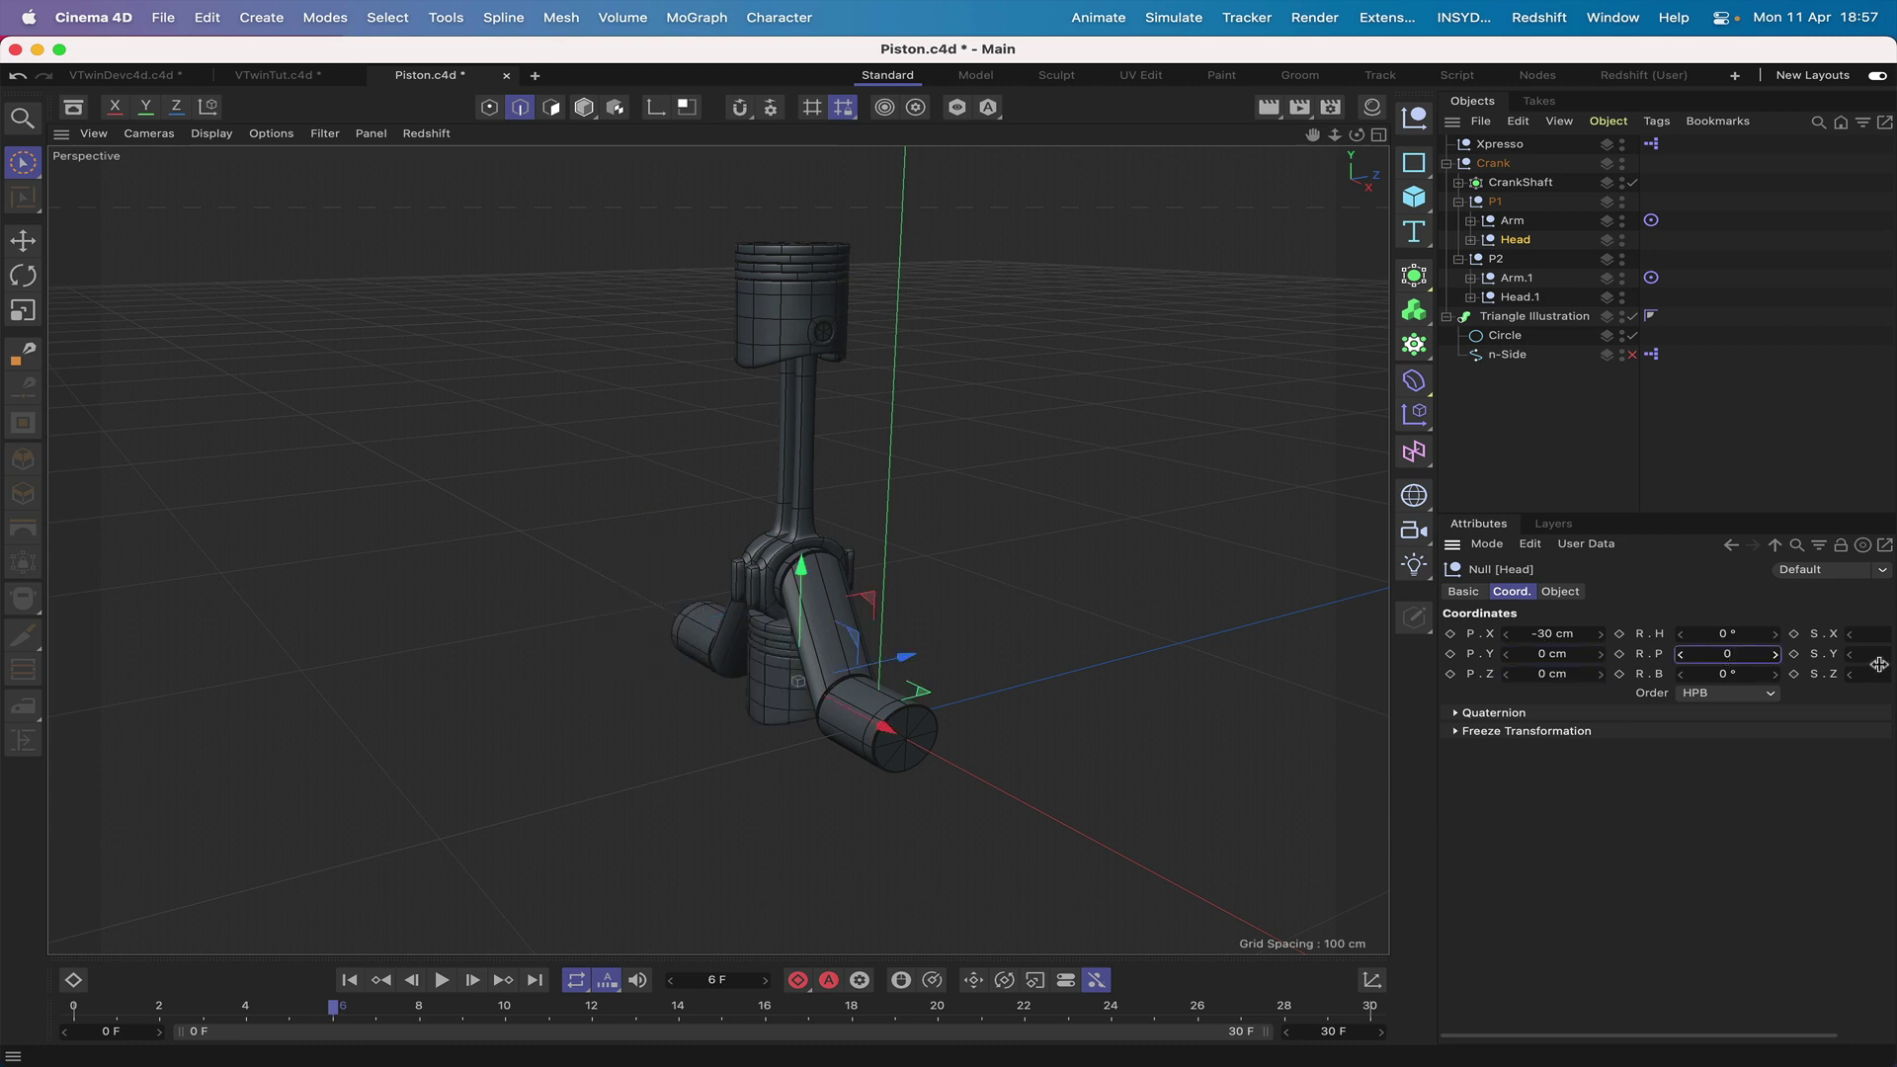
text(0)
key(Return)
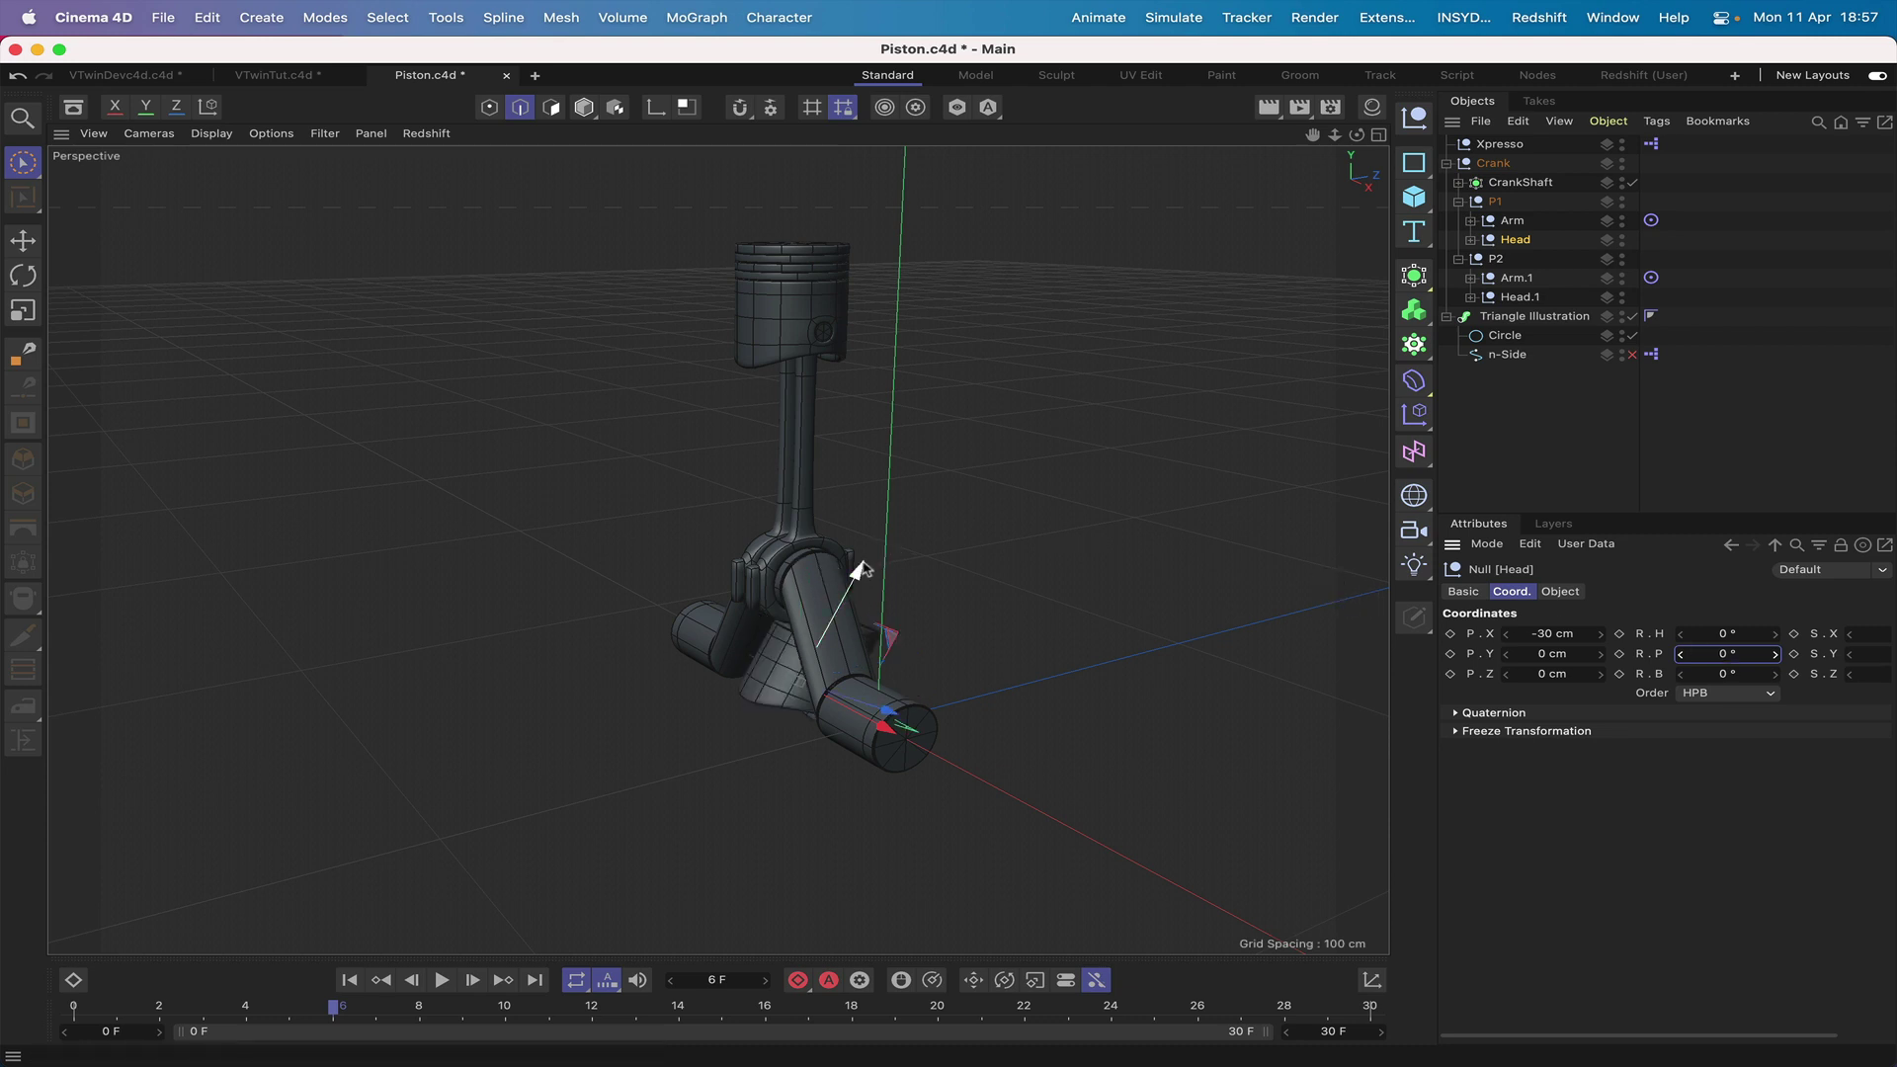
Zero Head.1's Y and Z positions and its pitch rotation within P2.
click(1519, 298)
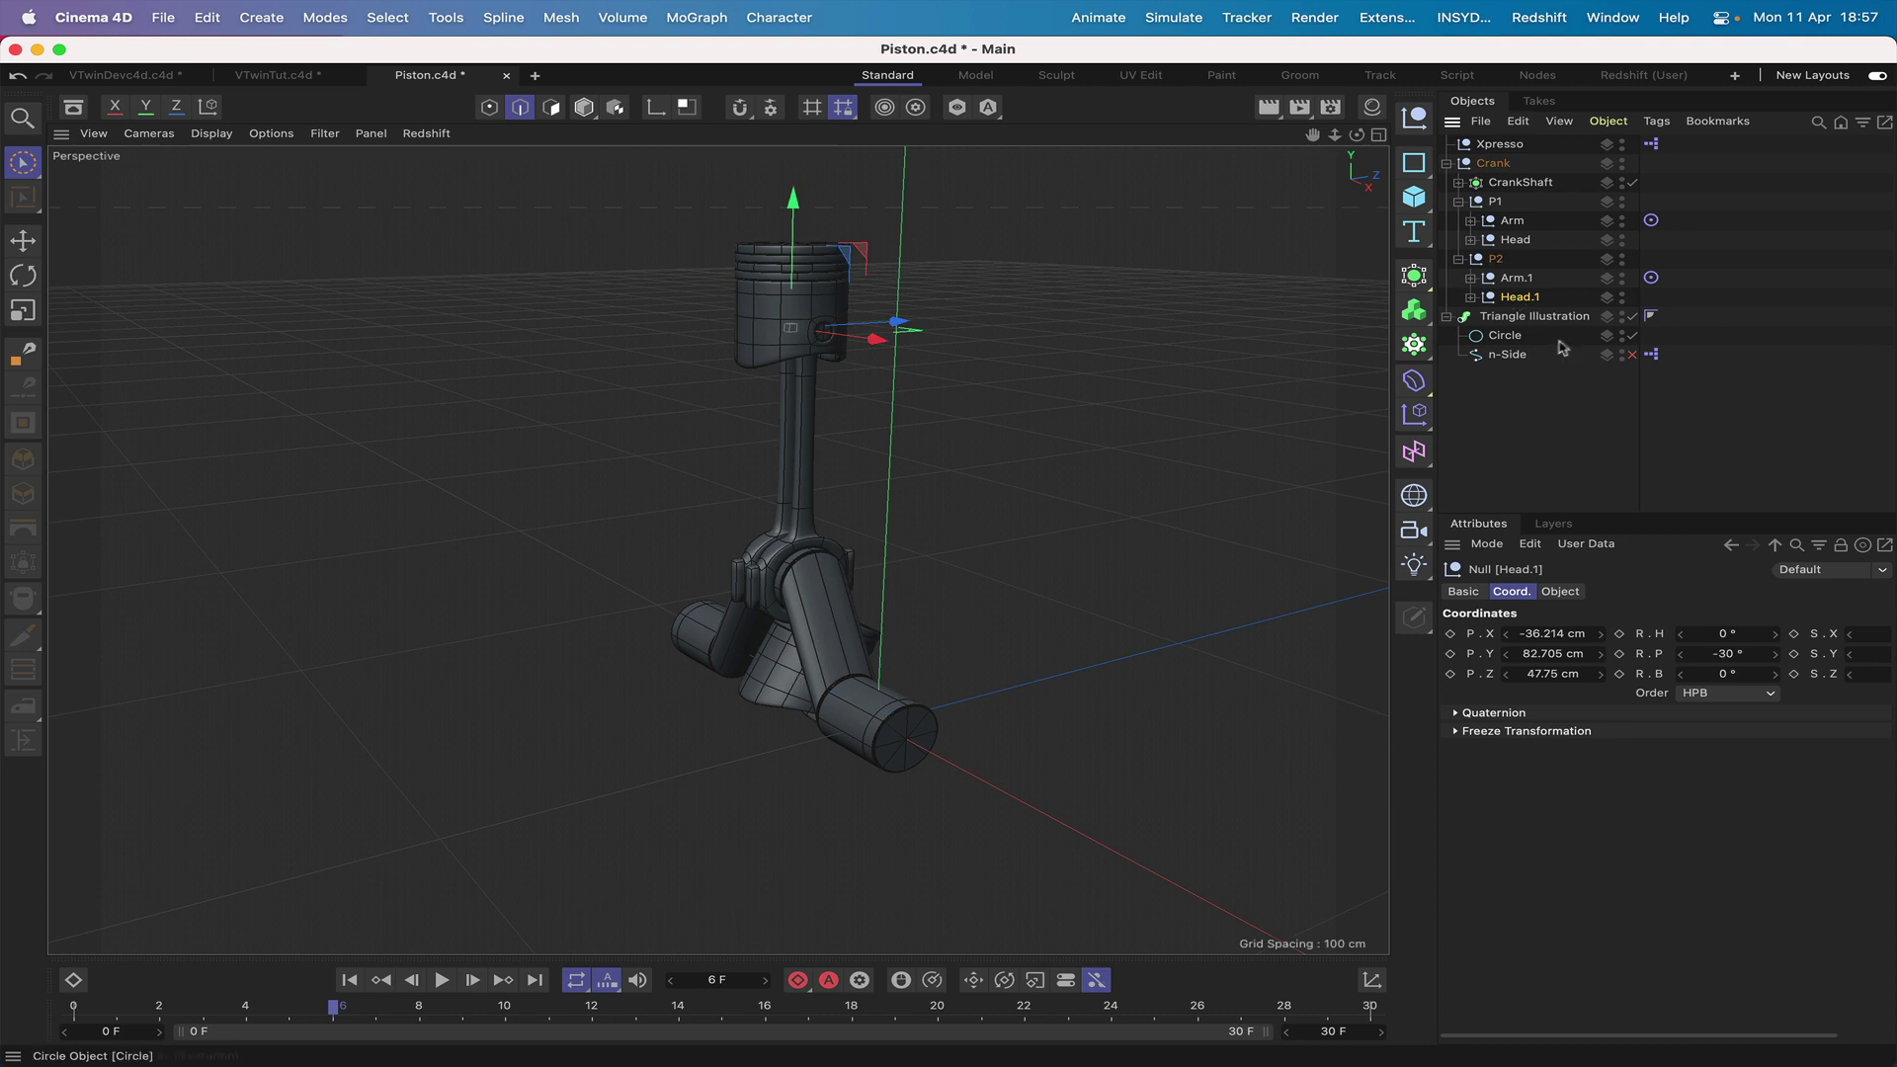
click(1553, 655)
text(0)
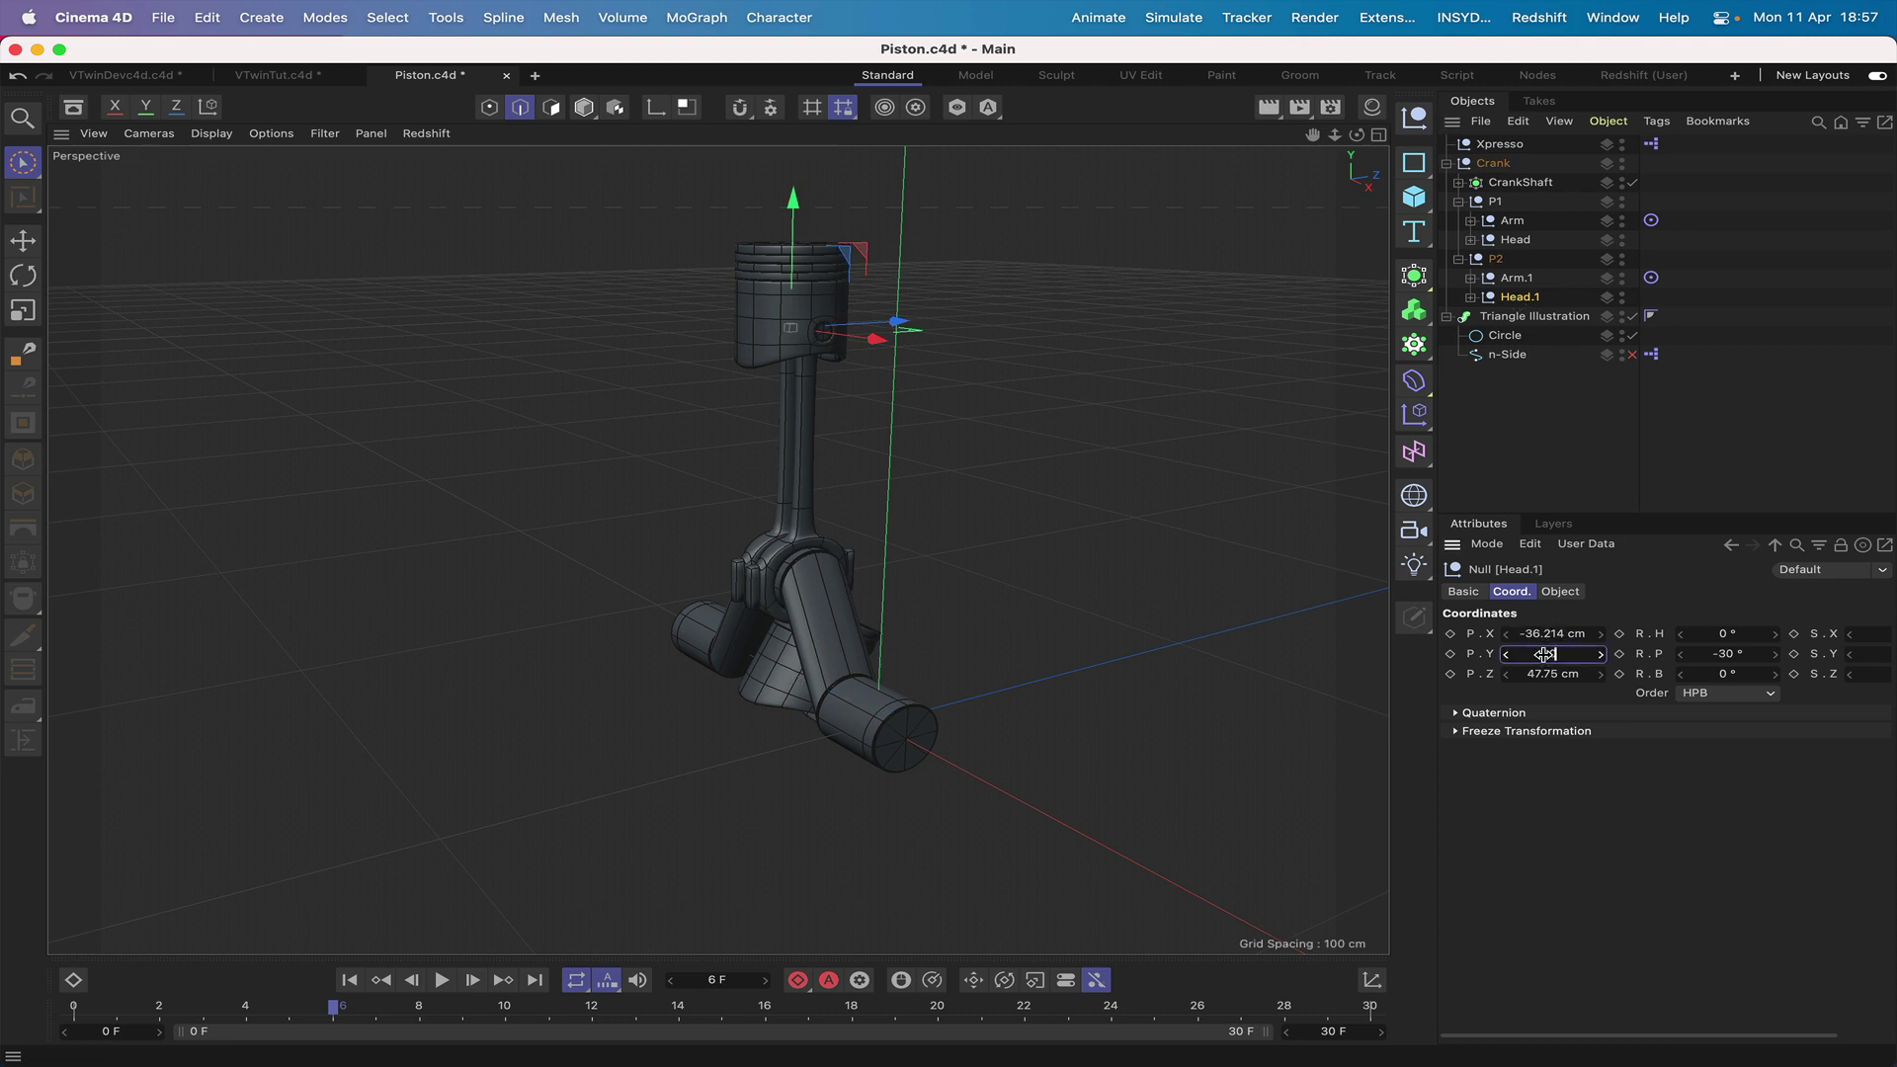
key(Return)
click(1536, 676)
text(0)
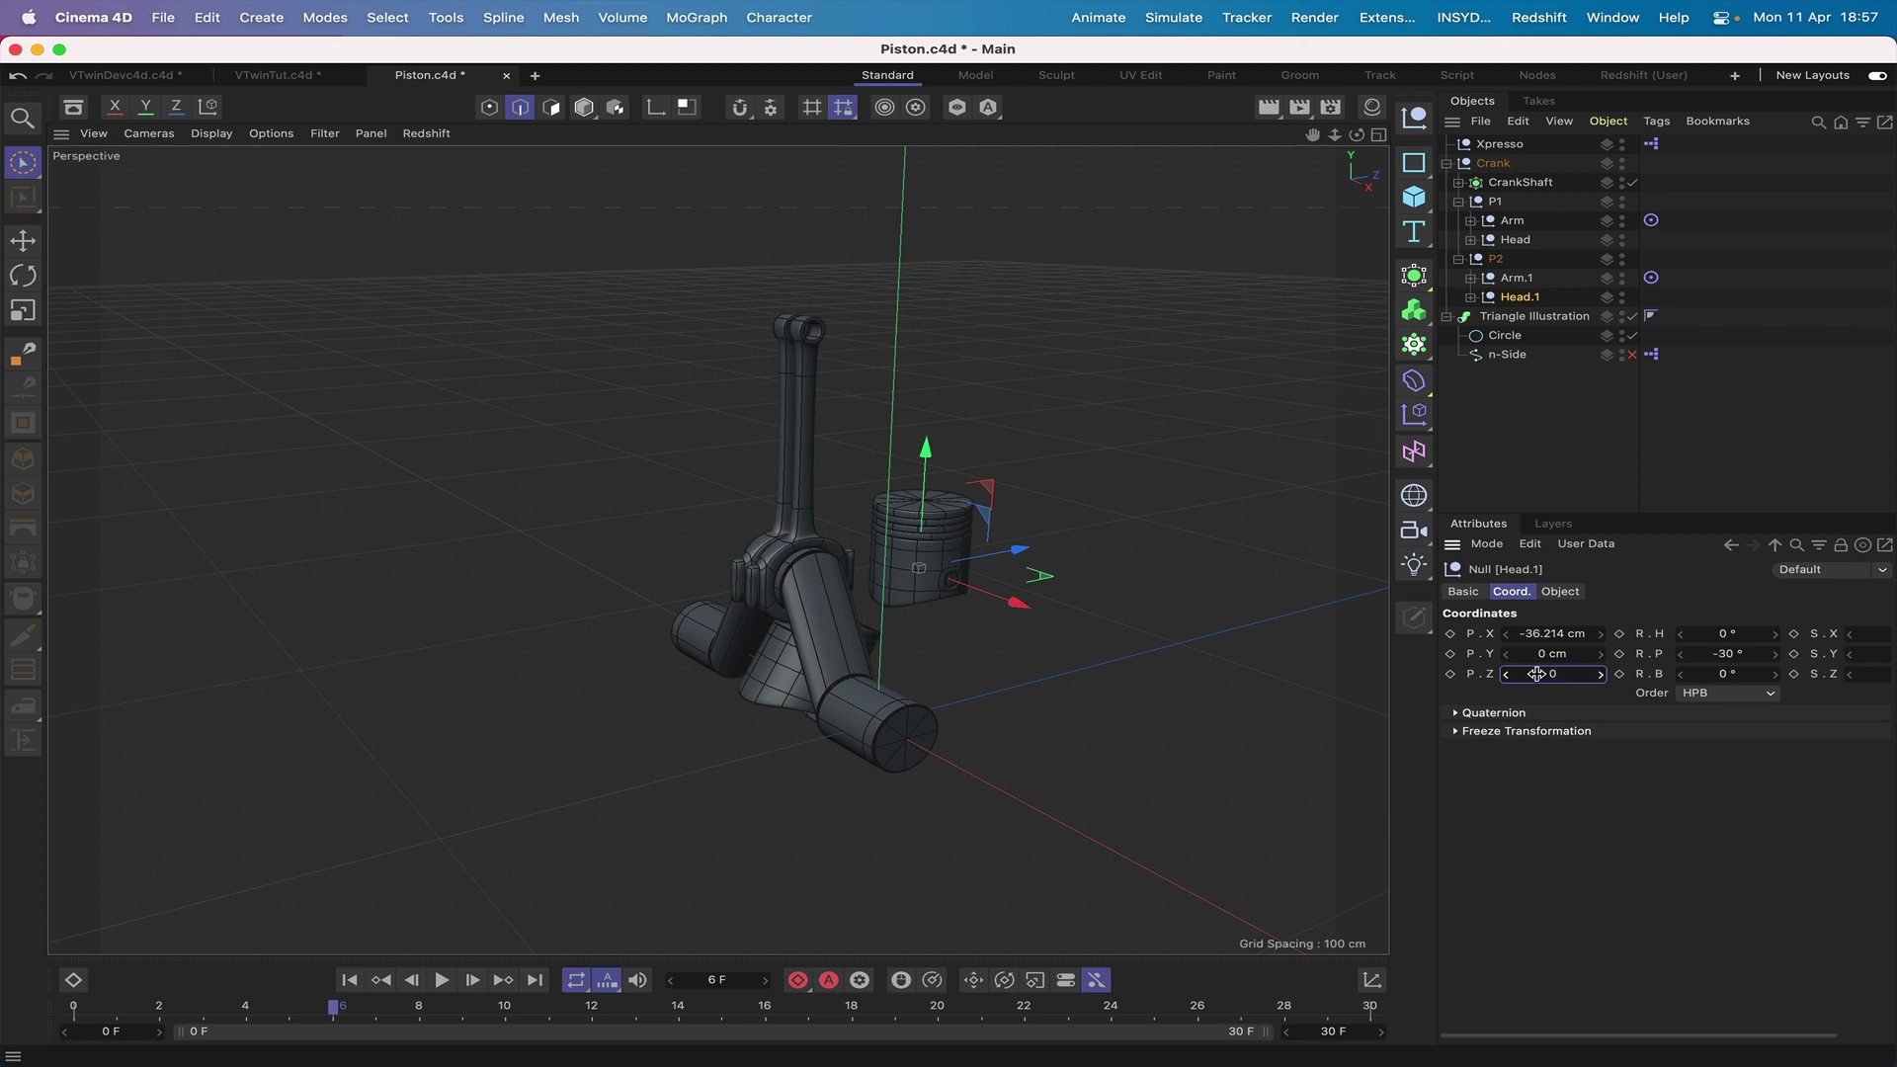
key(Return)
click(1727, 656)
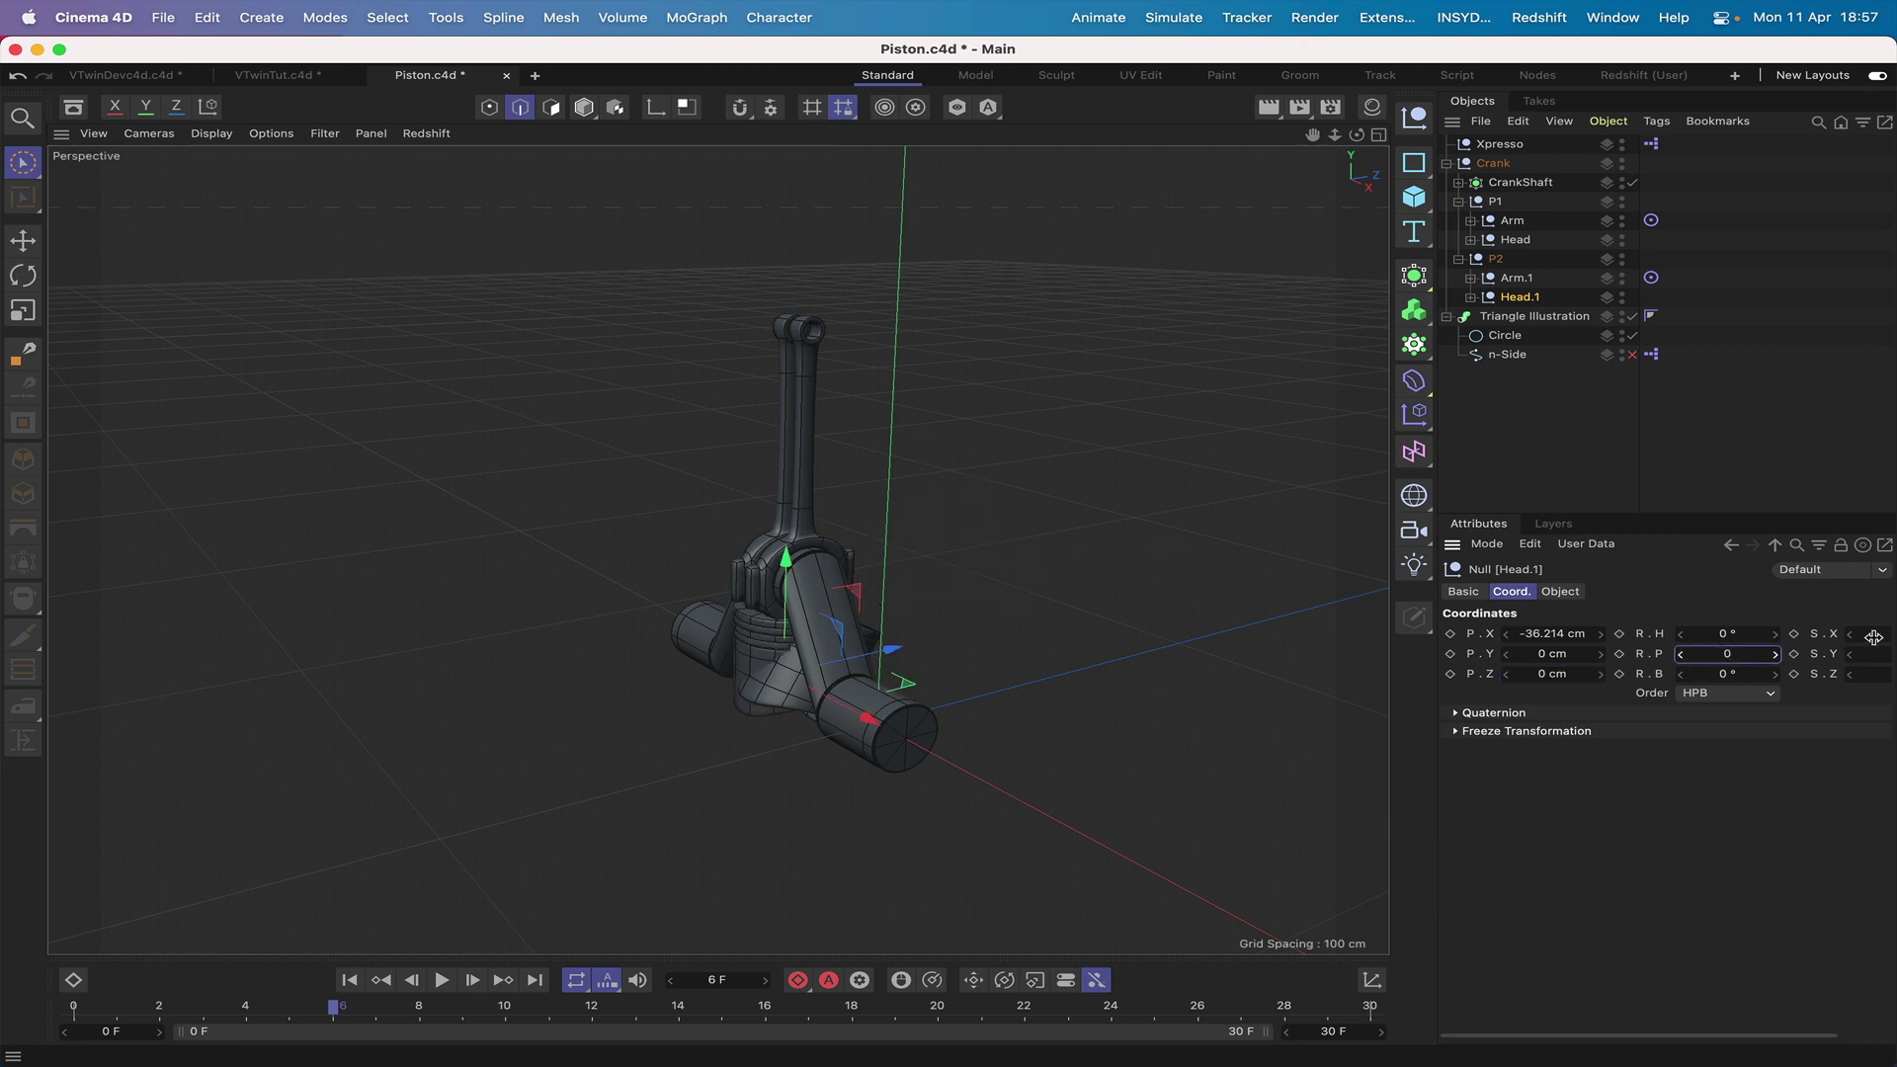
text(0)
key(Return)
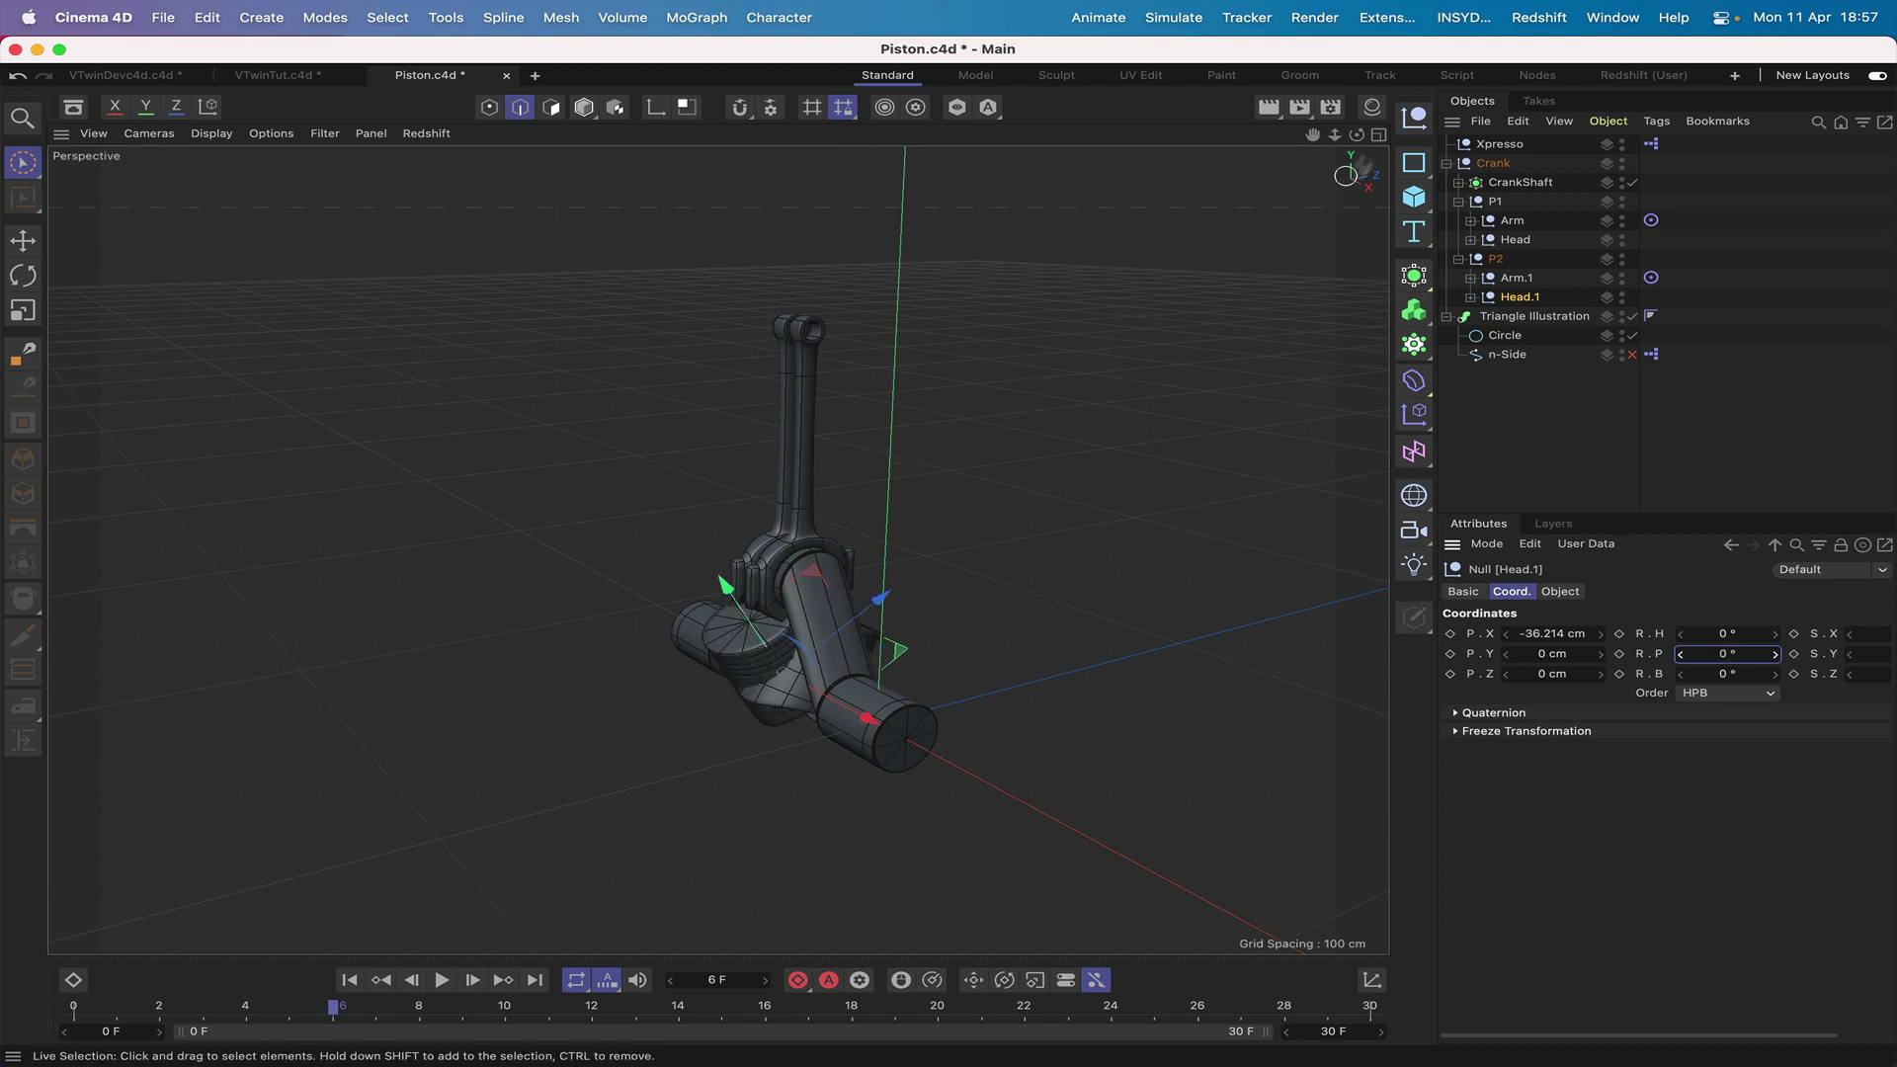
Move Head.1 up along its own Y axis to about 123.6 cm and Head up along its own to about 119 cm.
drag(1357, 134, 1247, 77)
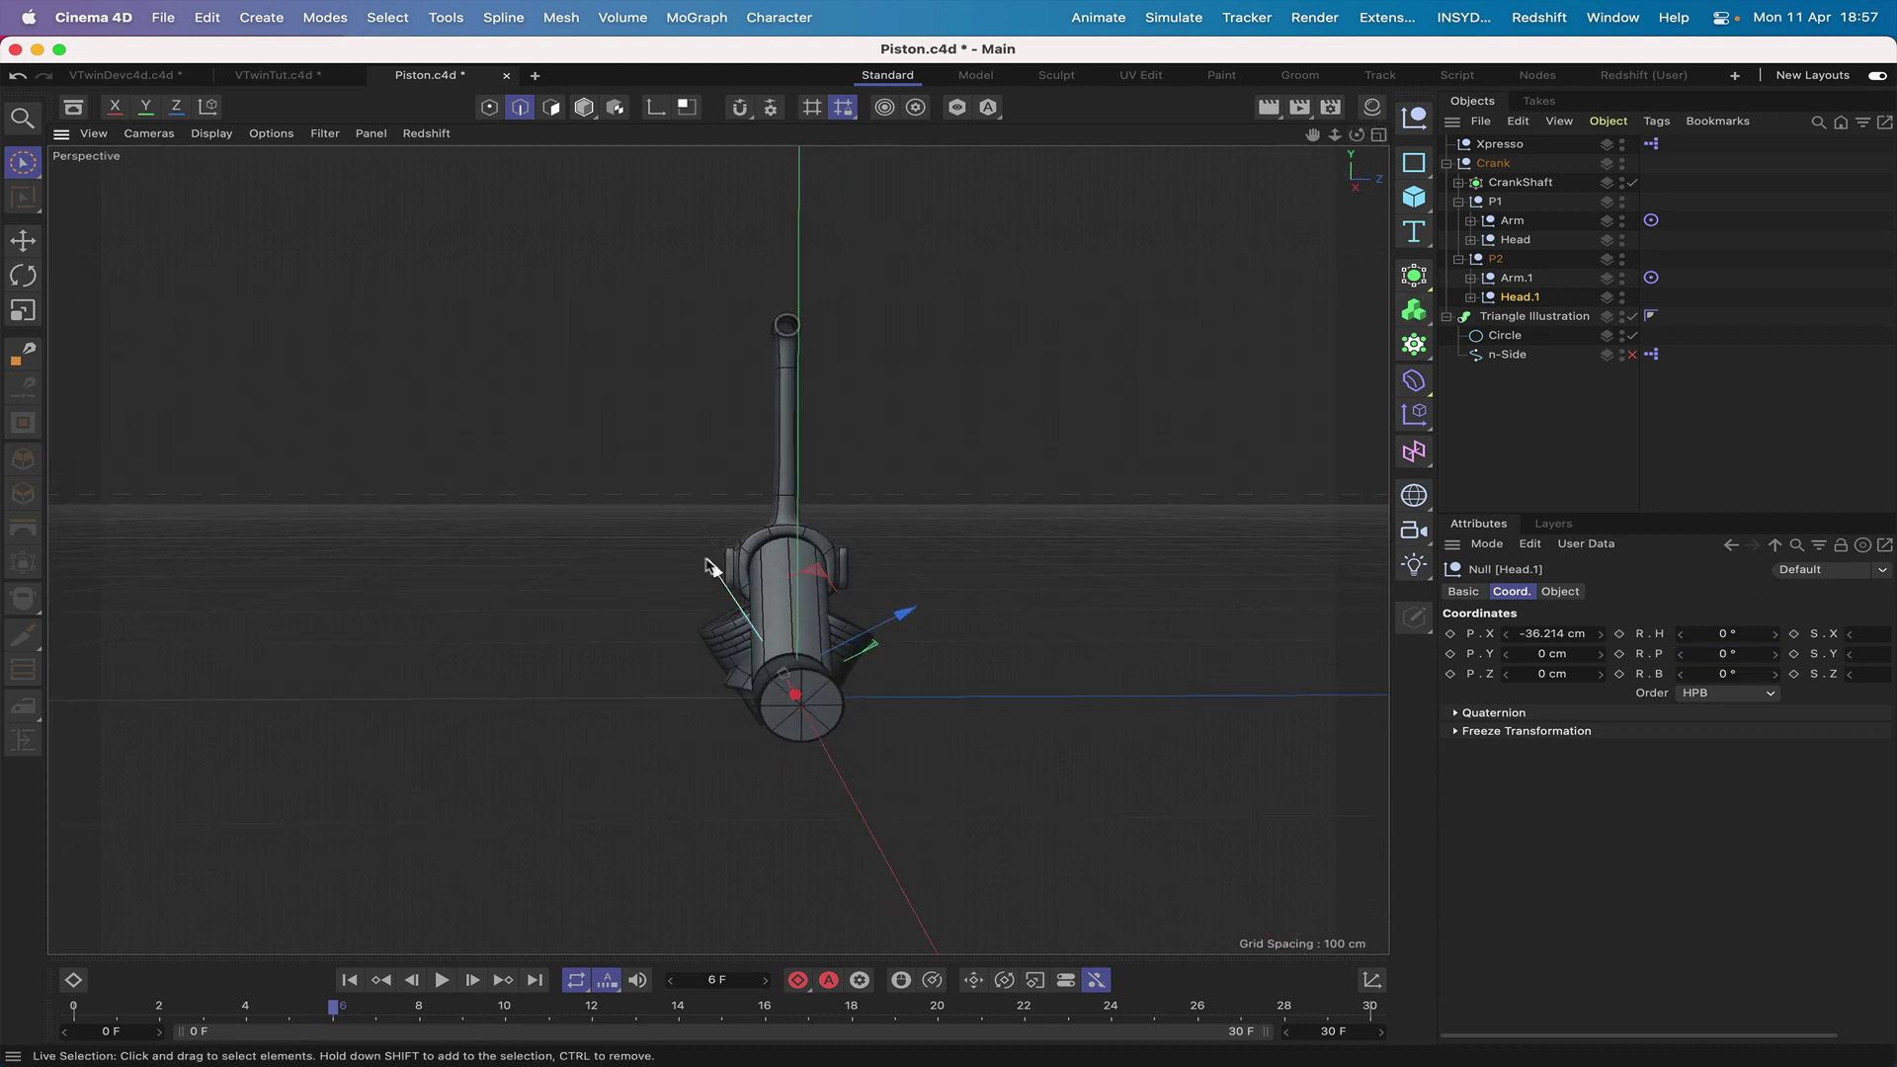
drag(714, 571, 414, 206)
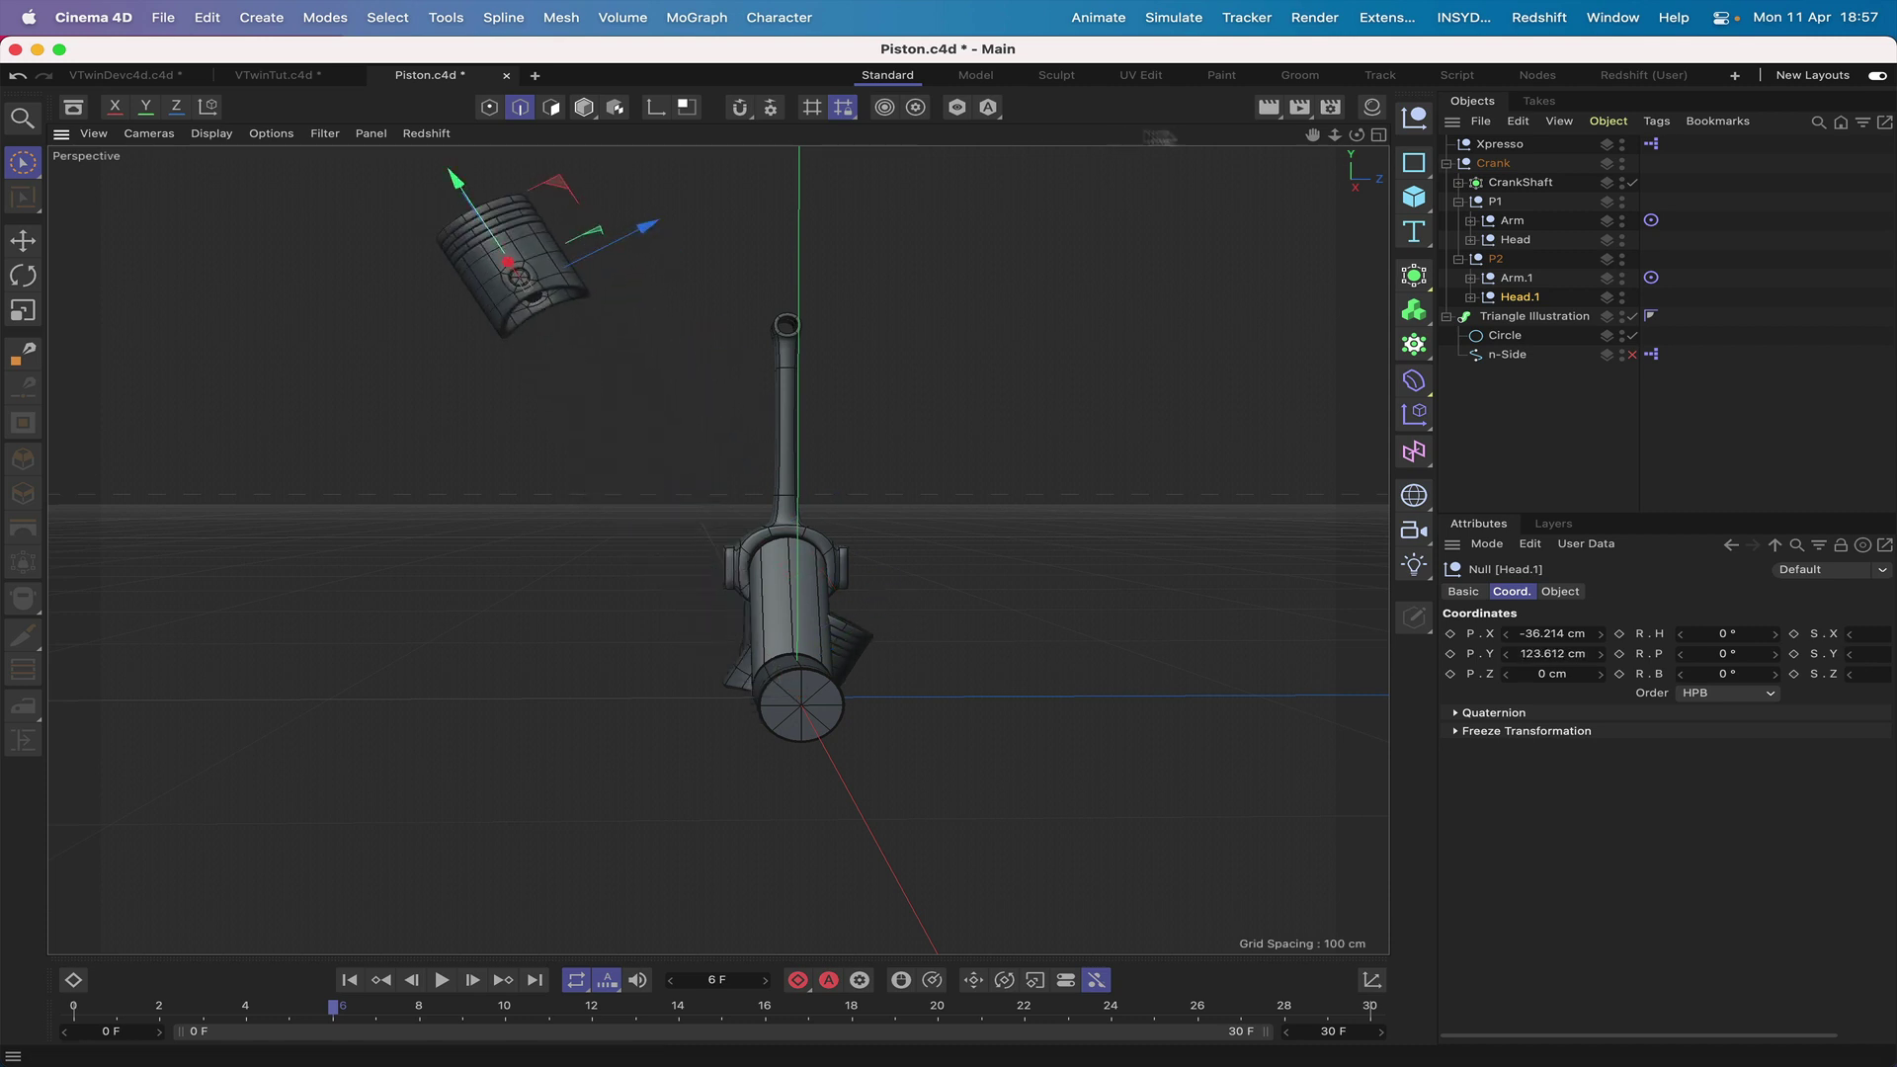
click(1515, 240)
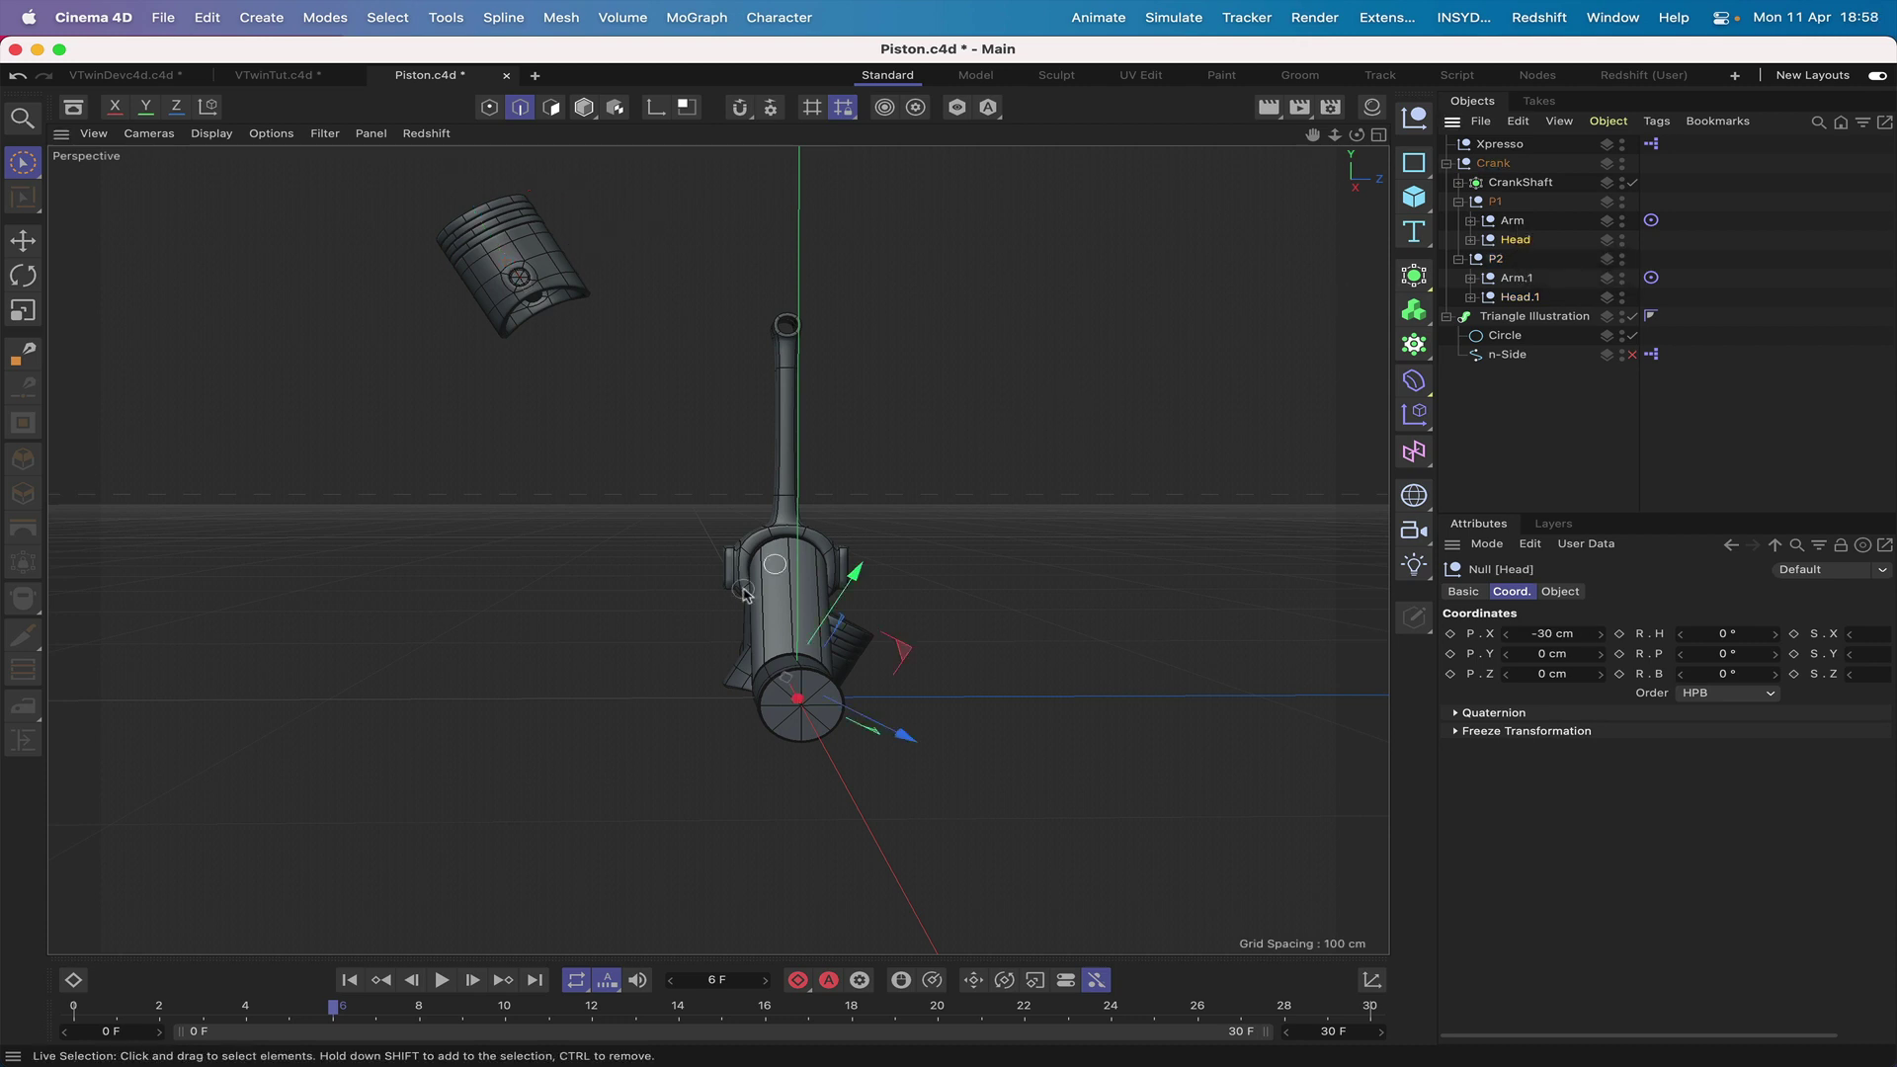
drag(845, 568, 1136, 207)
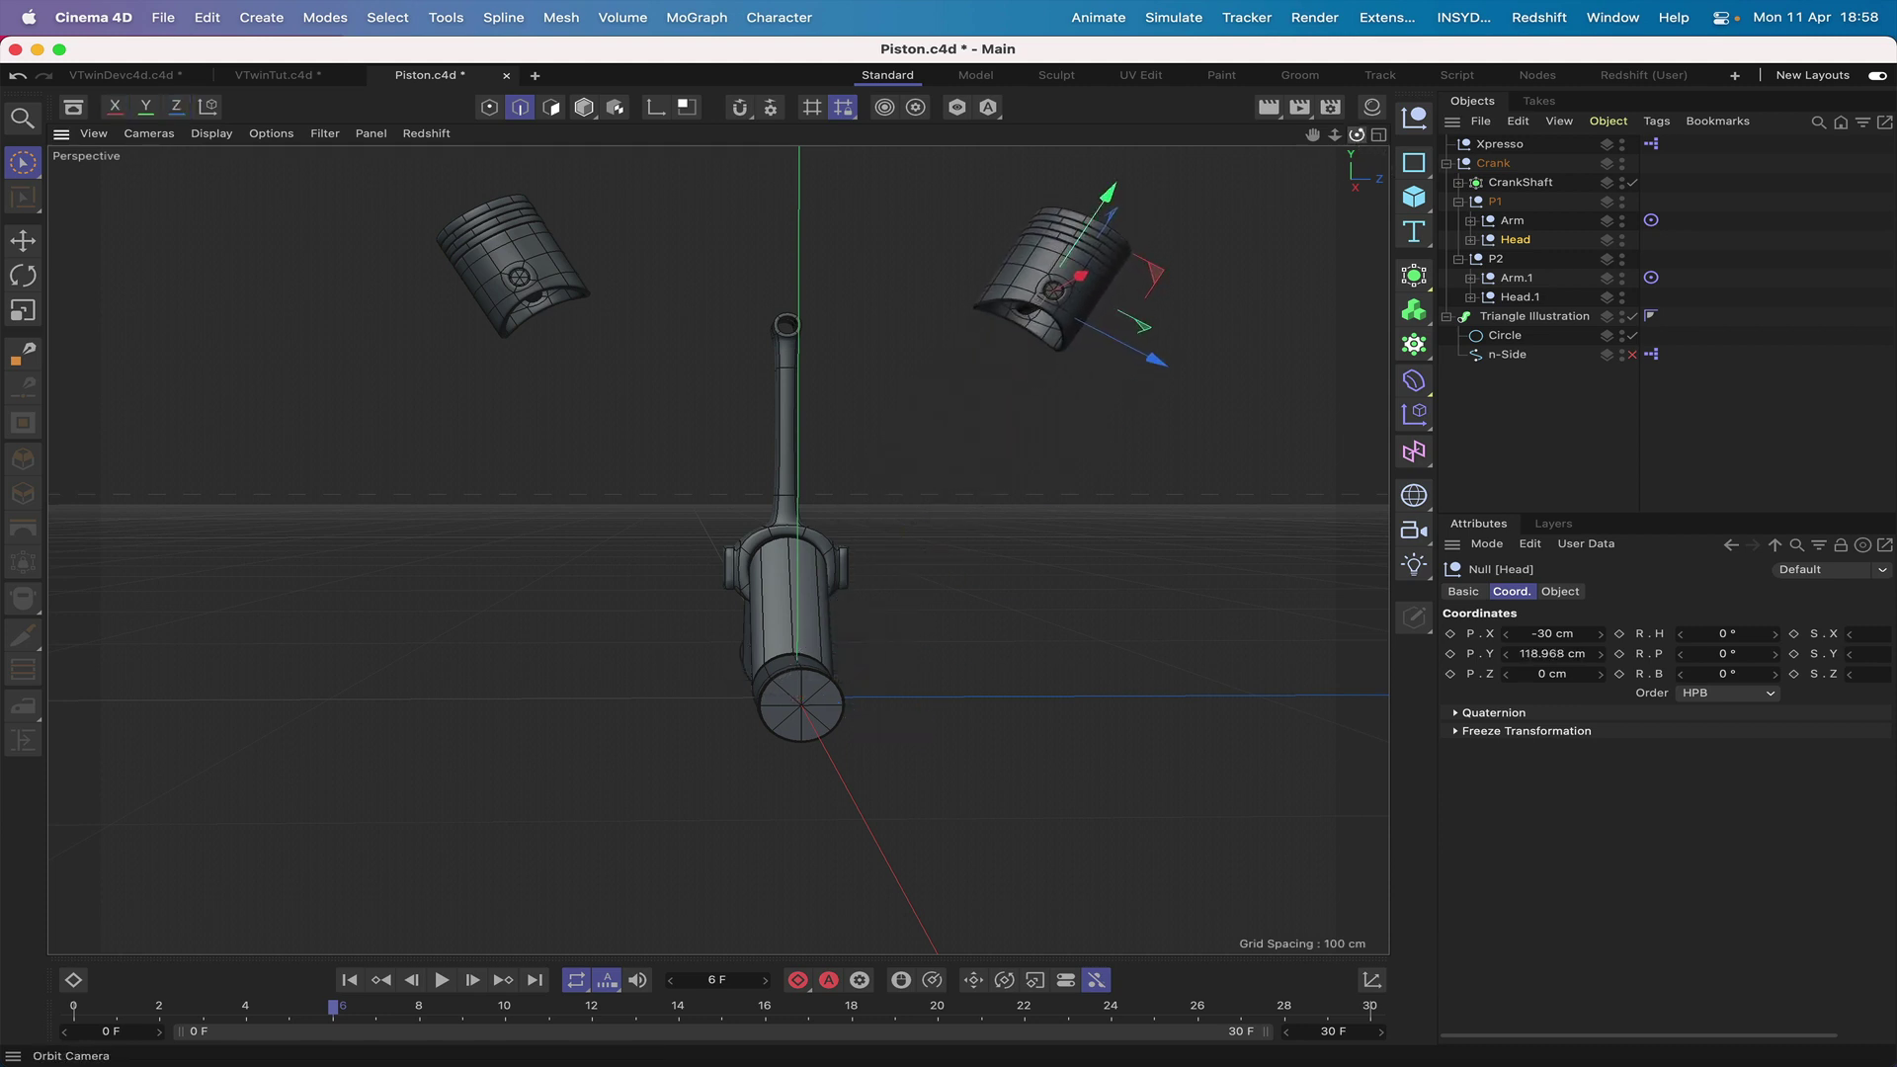
drag(1357, 136, 1442, 182)
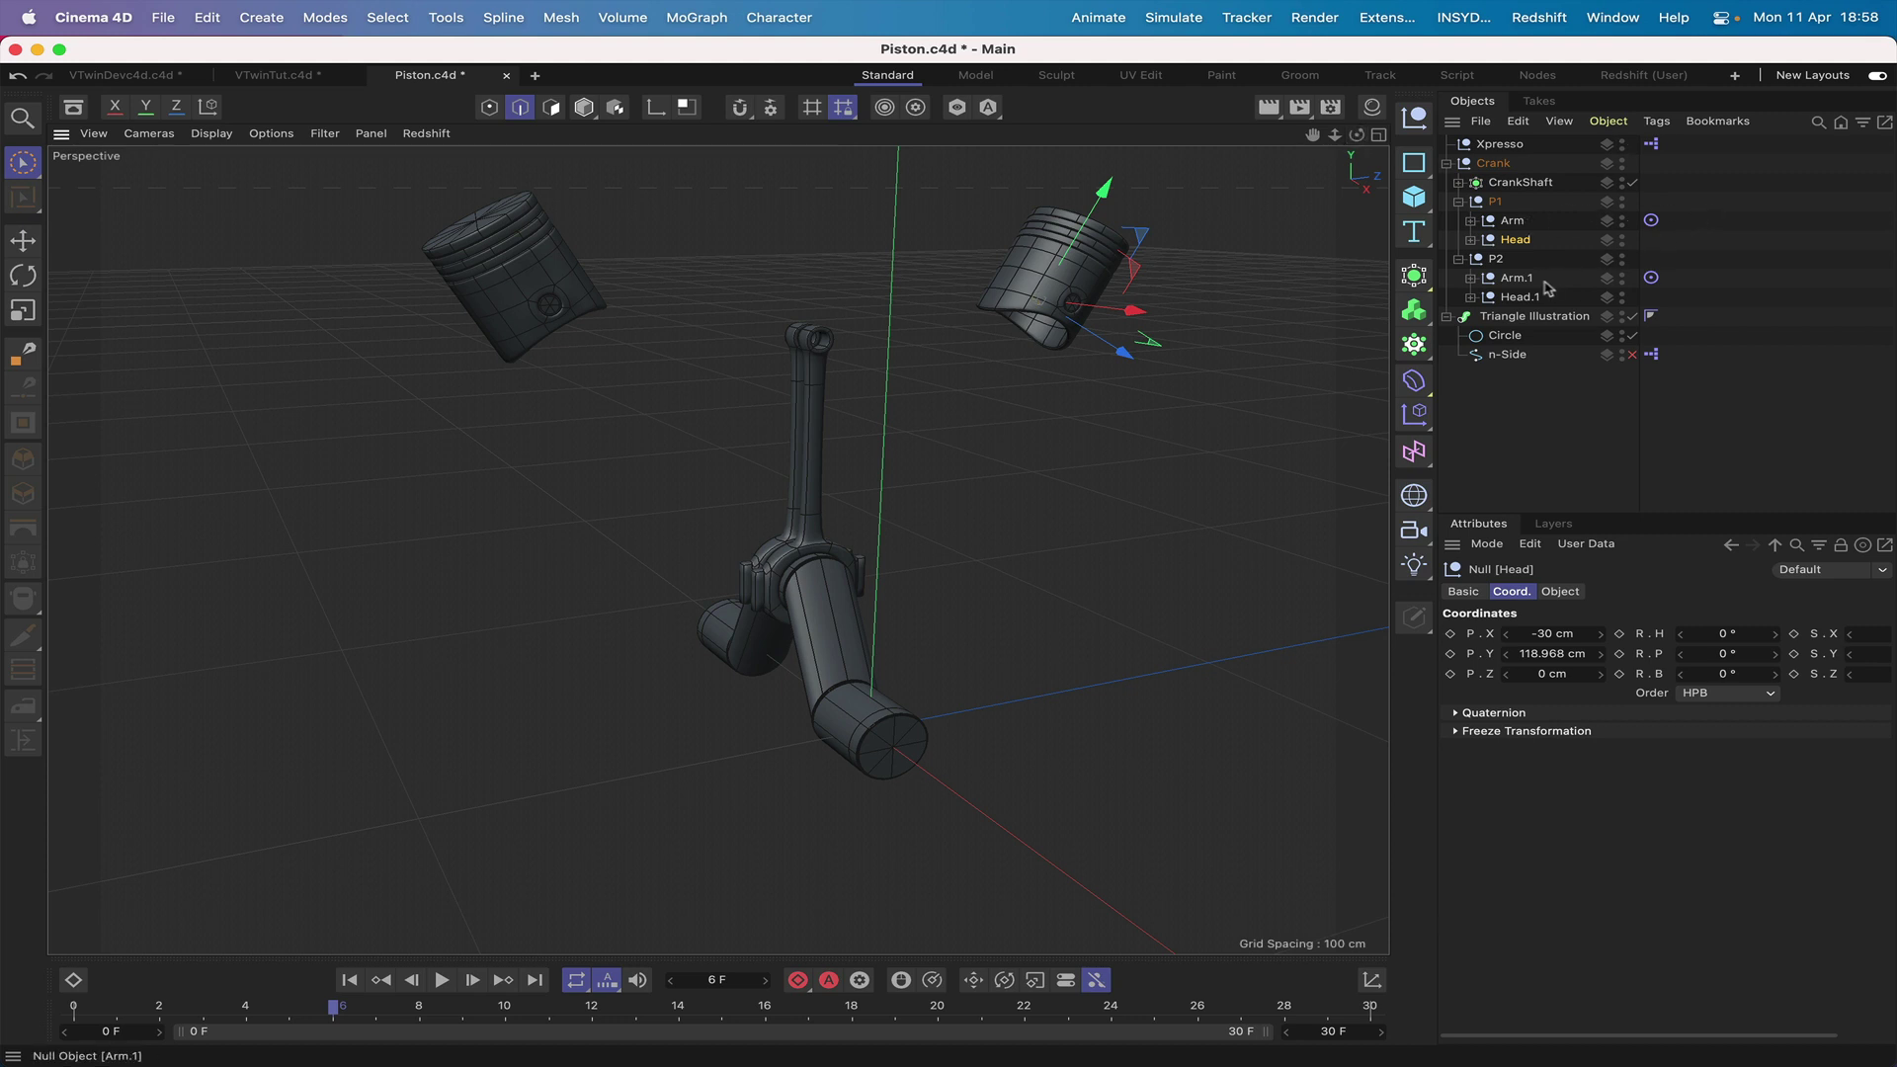
Set Head.1 as the target object of Arm.1's Target tag.
click(1651, 278)
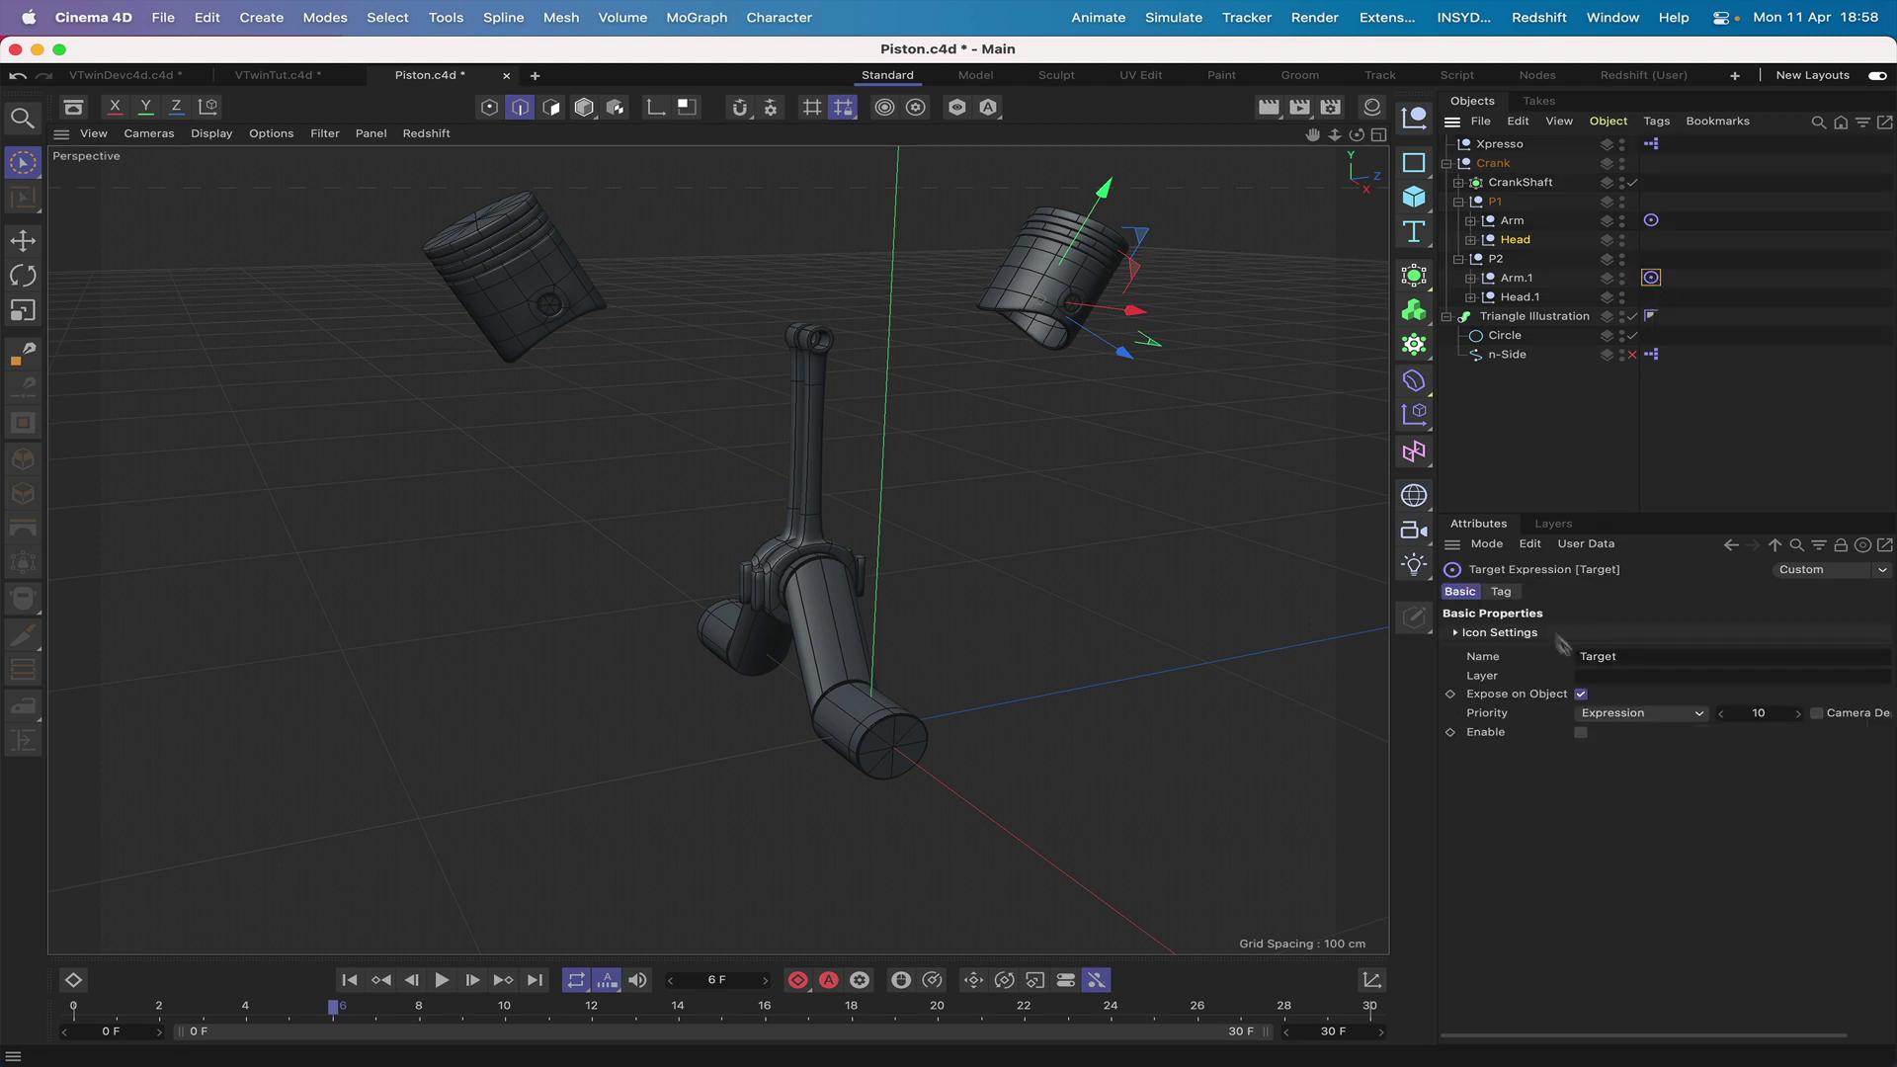
click(1502, 592)
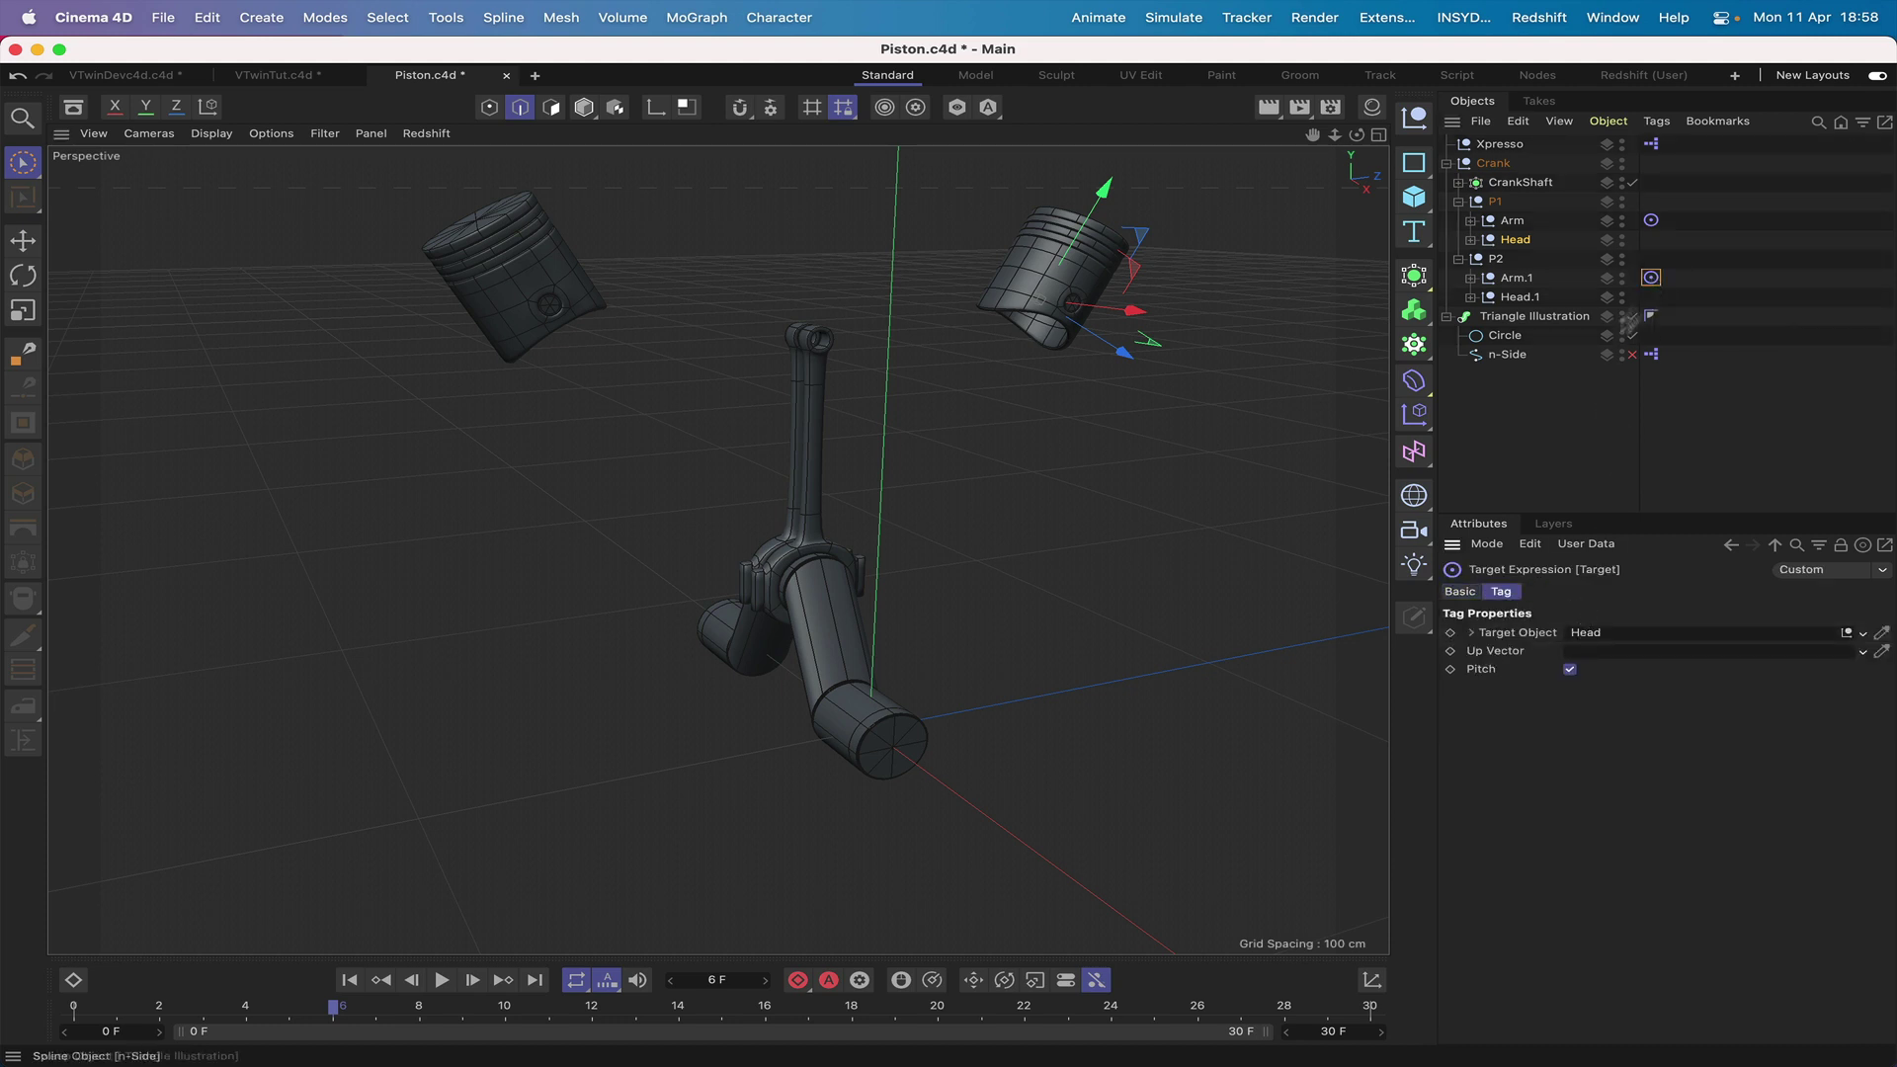
click(1652, 221)
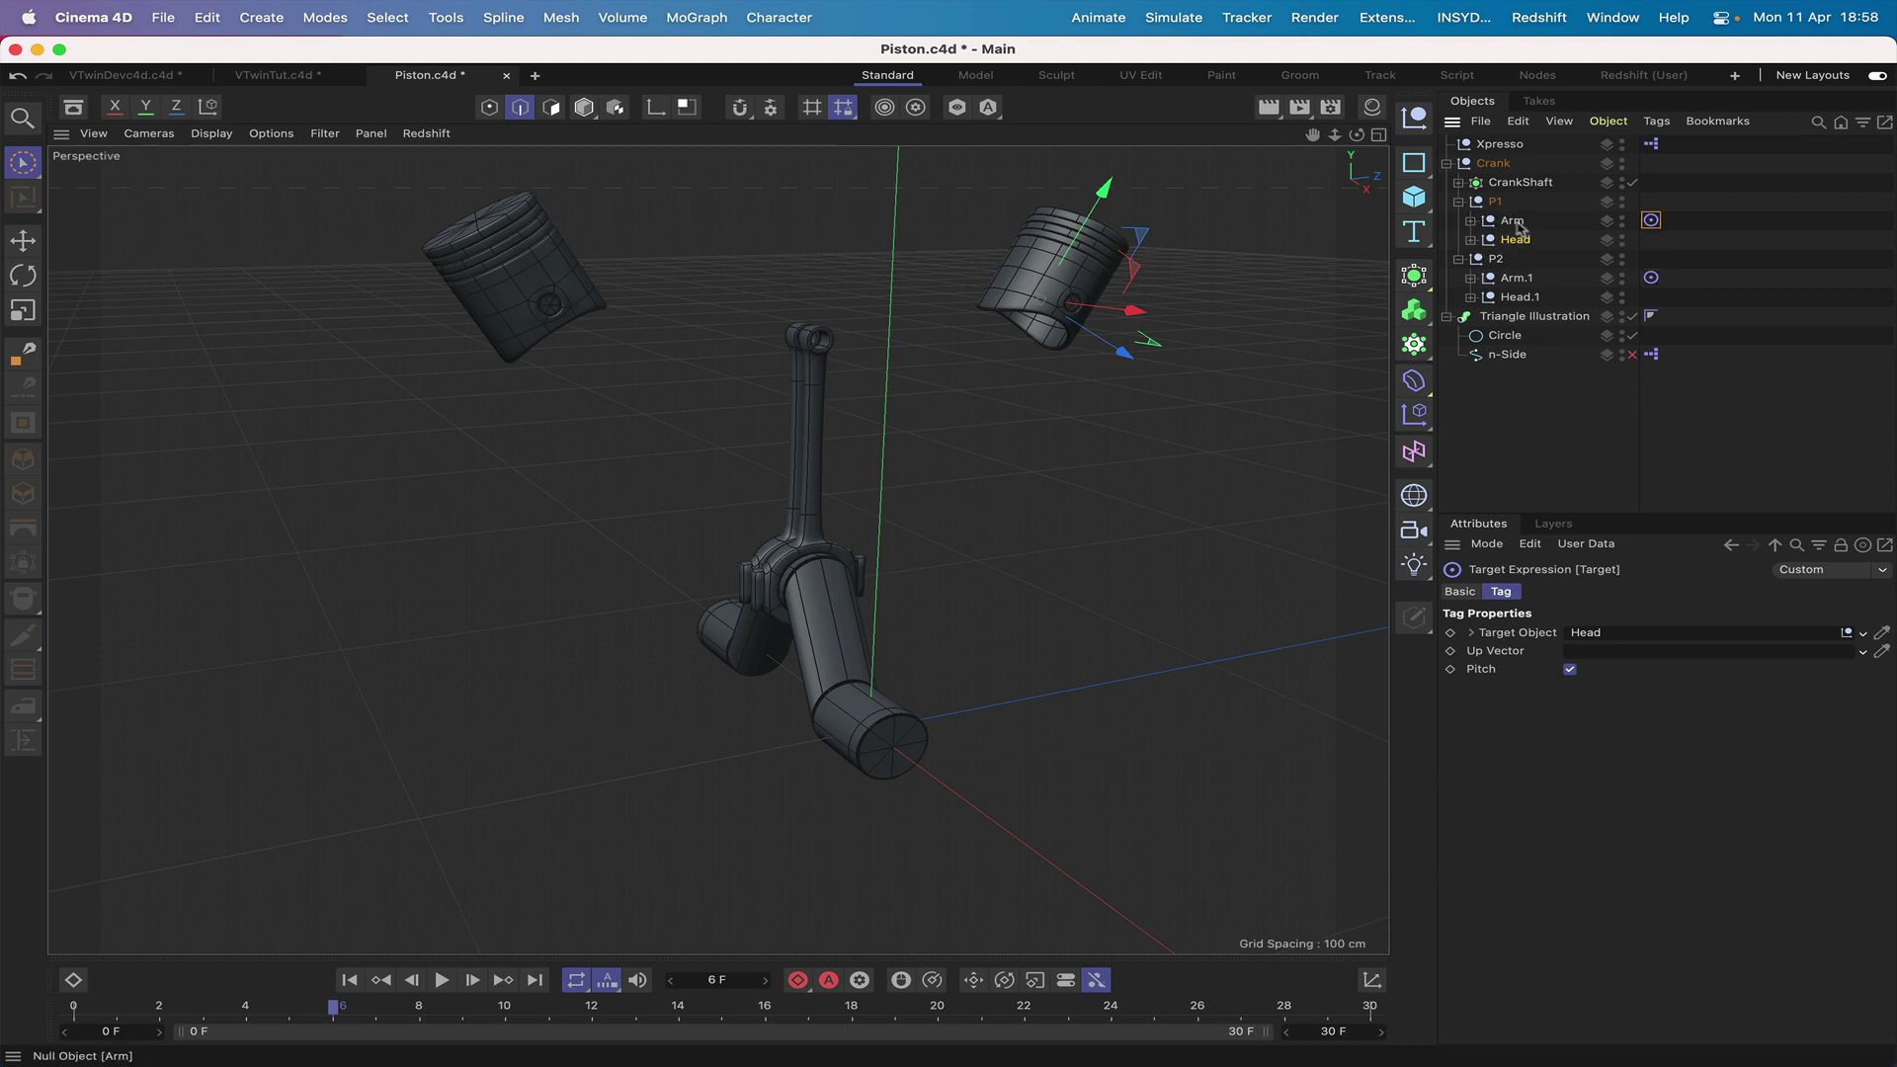
click(1653, 279)
drag(1517, 303, 1603, 634)
Enable the Target tags of Arm and Arm.1 together.
drag(1693, 210, 1652, 281)
click(1461, 592)
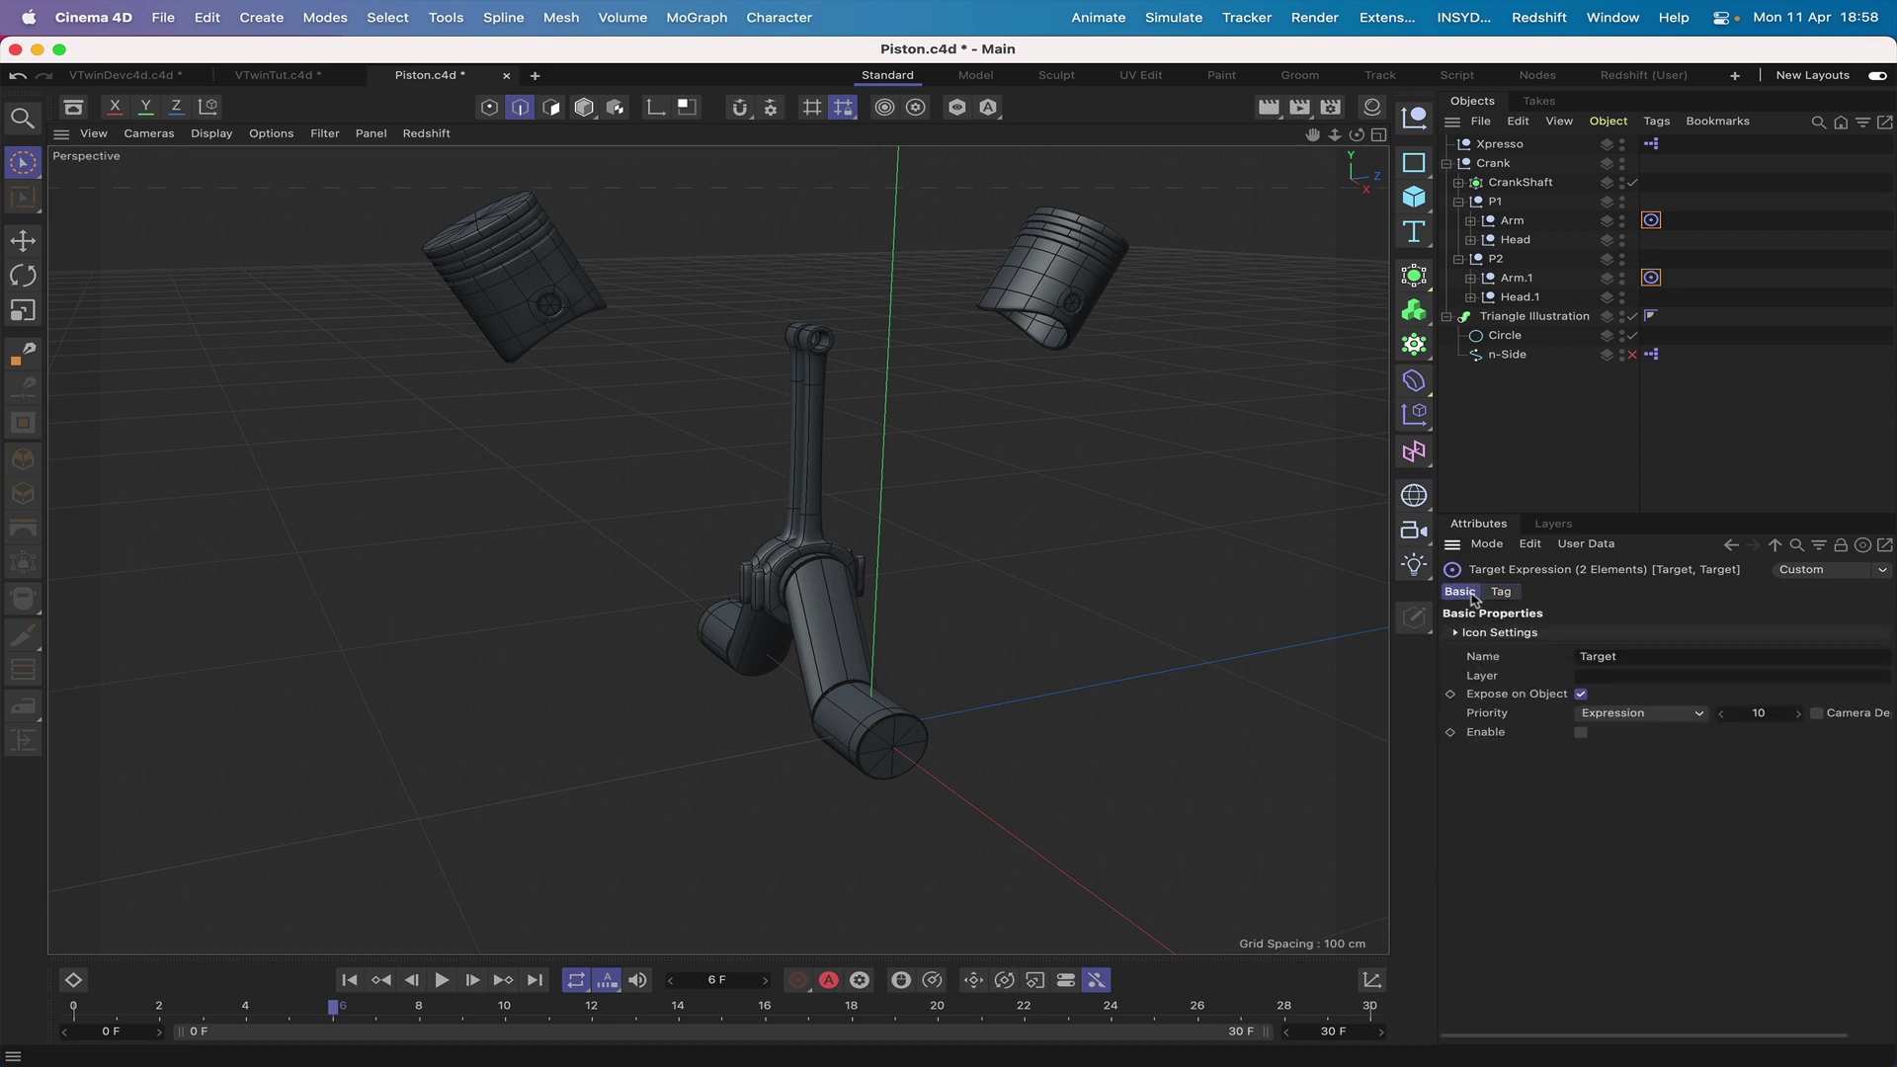
click(1582, 733)
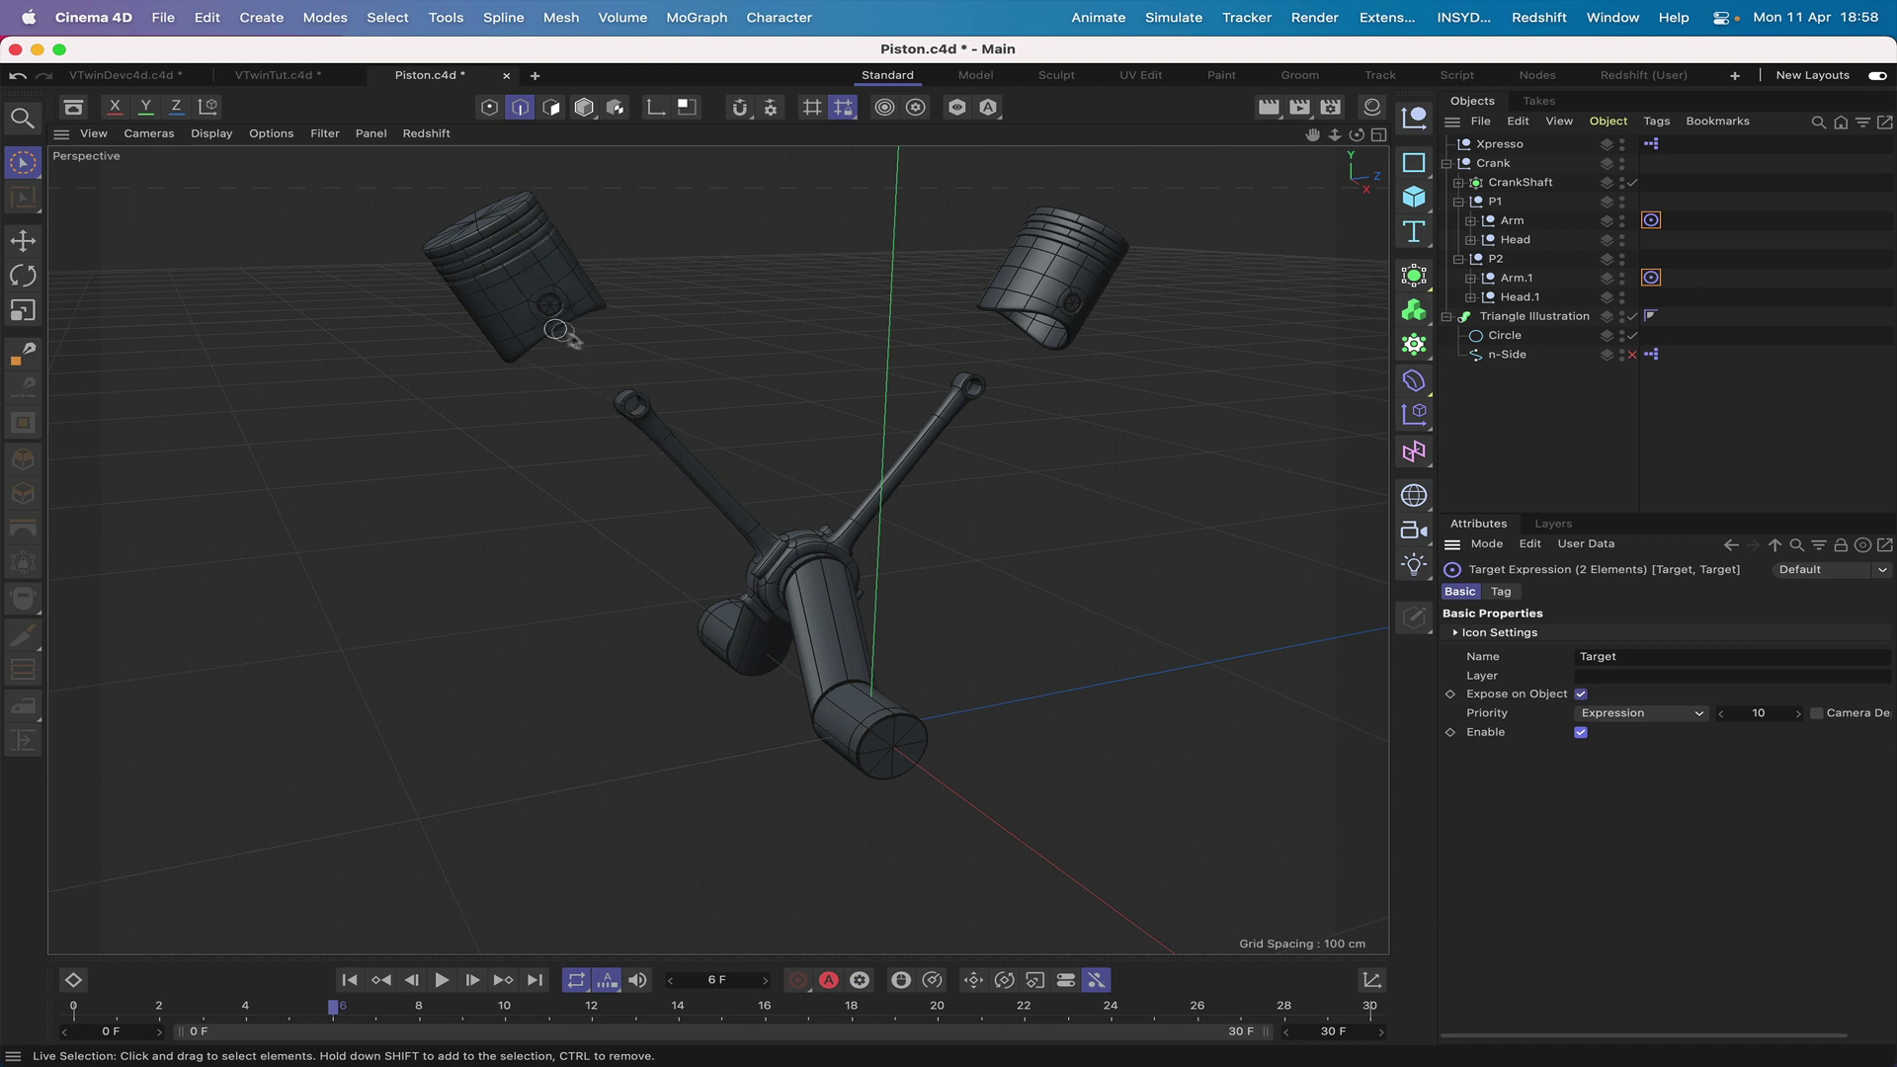
In the Xpresso null's XPresso network, add a Global Position input to the upper Arm node and connect ArmTarget's Global Position to it.
click(1653, 145)
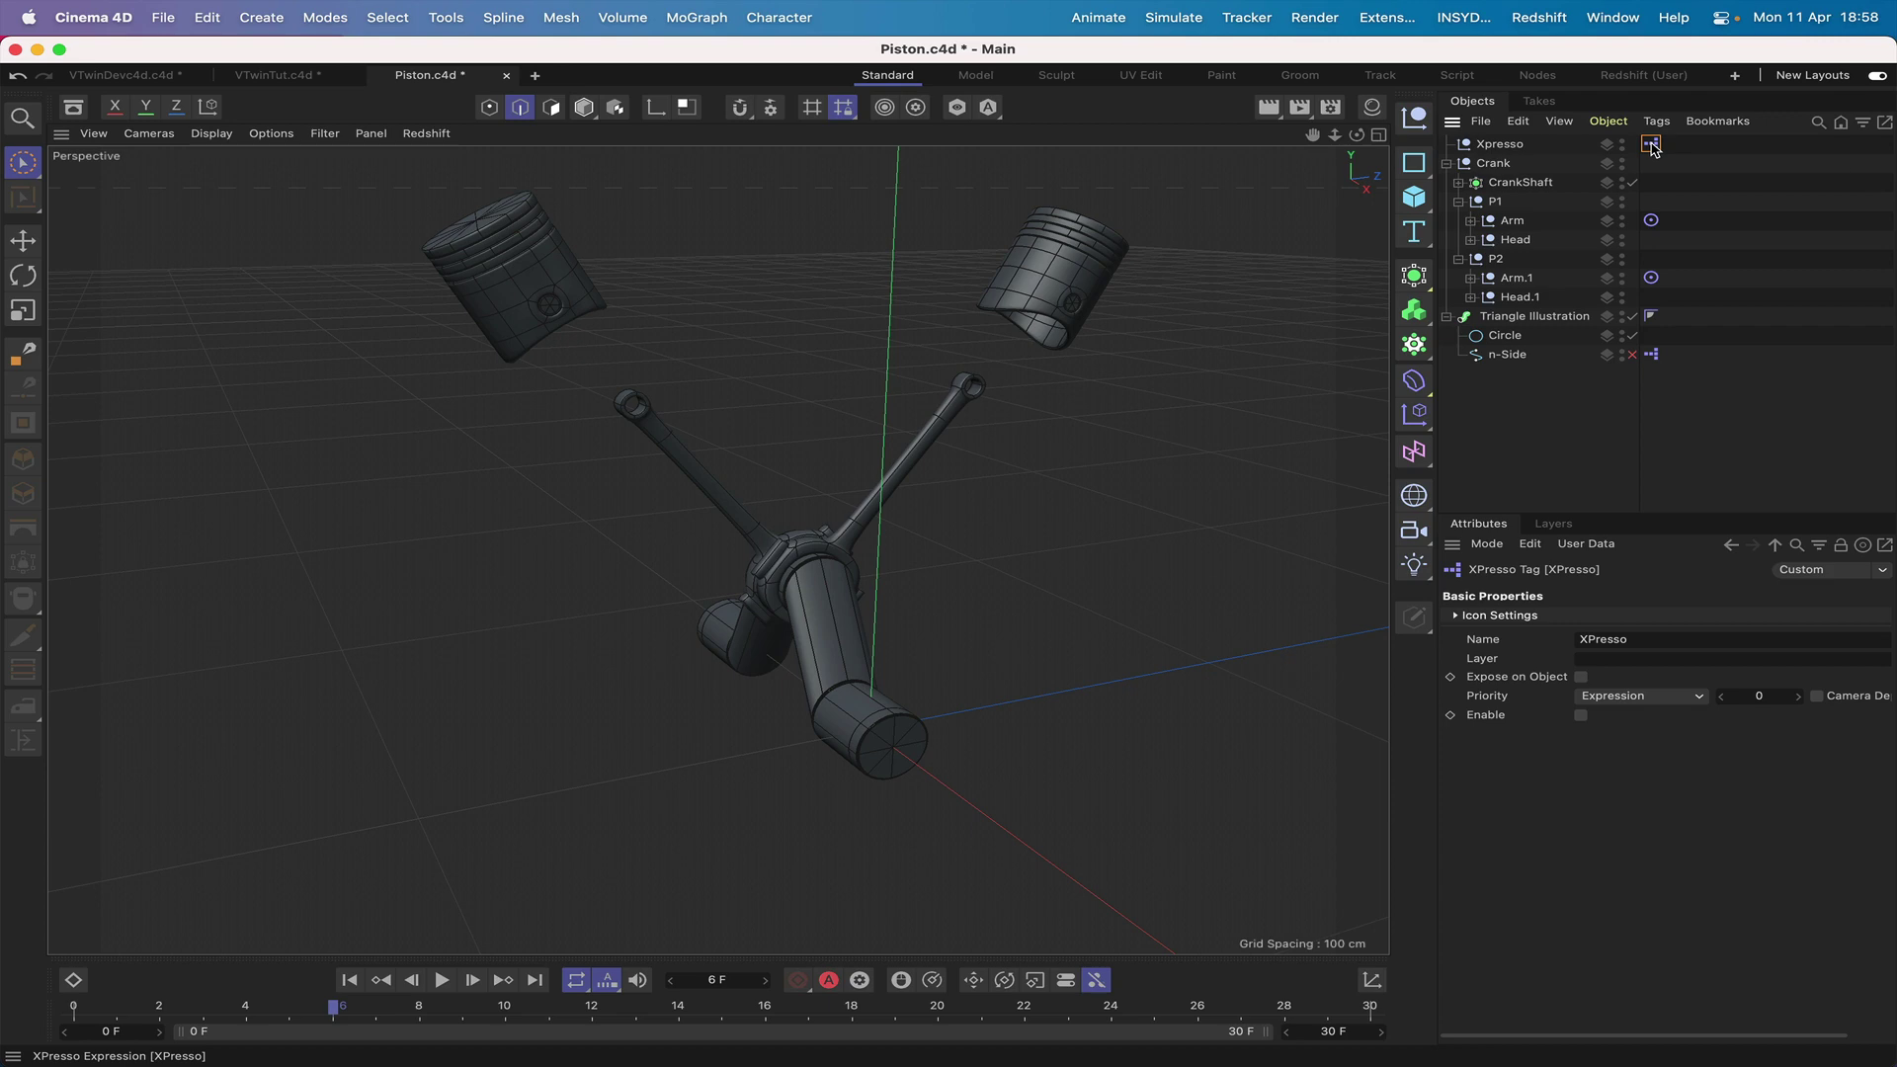
double_click(1652, 146)
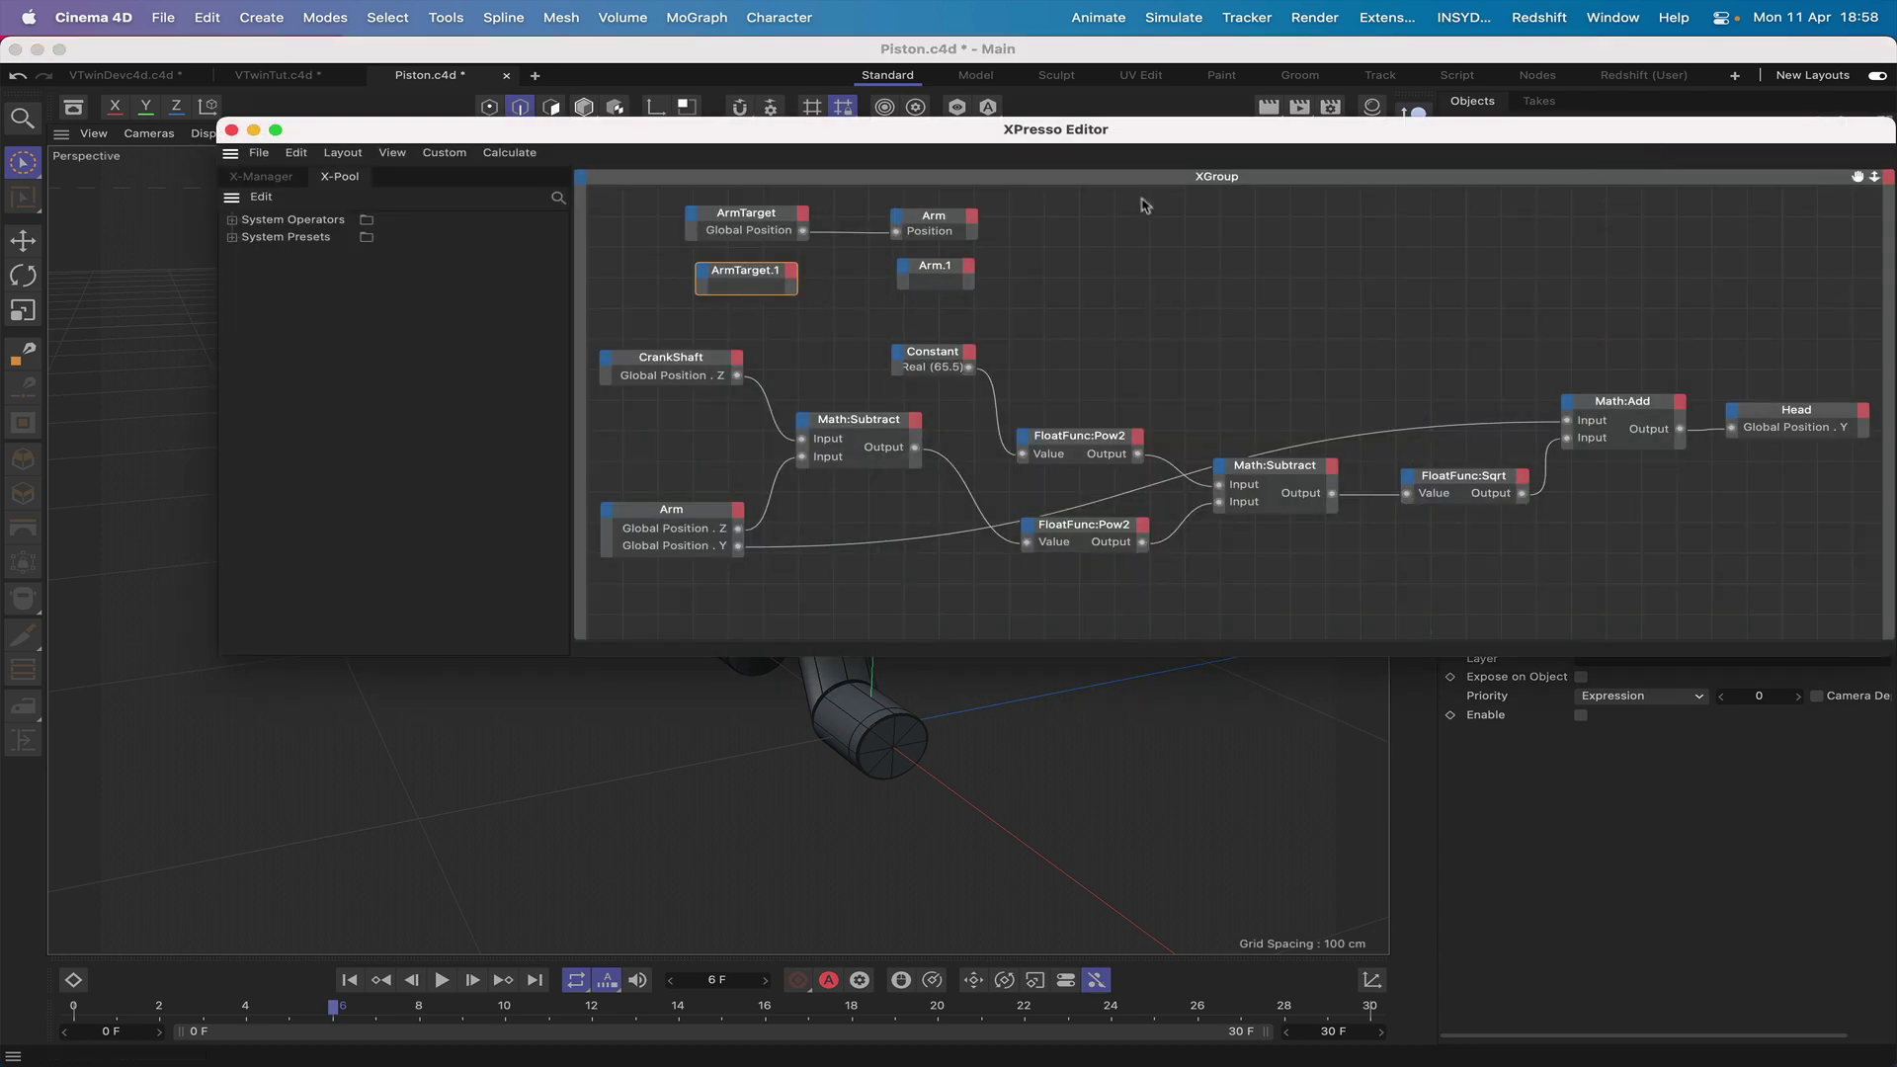
drag(1115, 131, 896, 494)
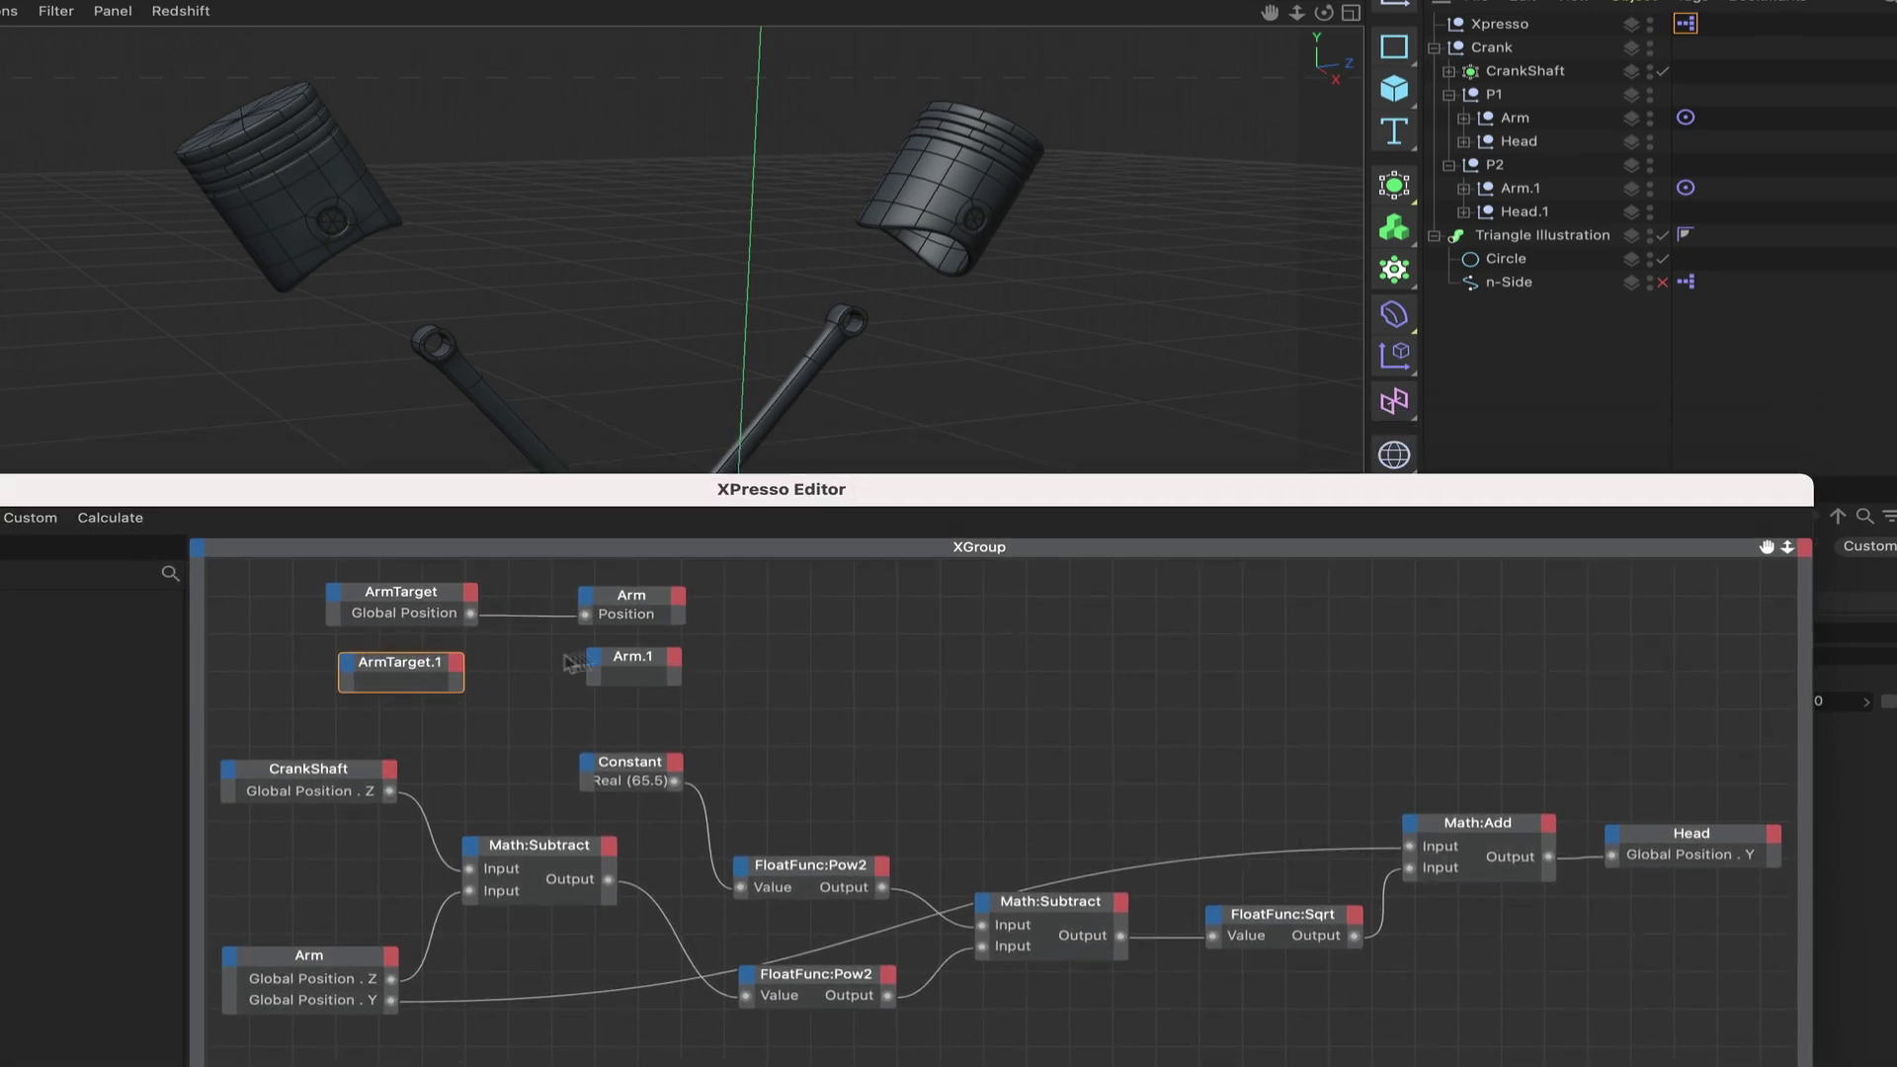
drag(1102, 494, 1275, 477)
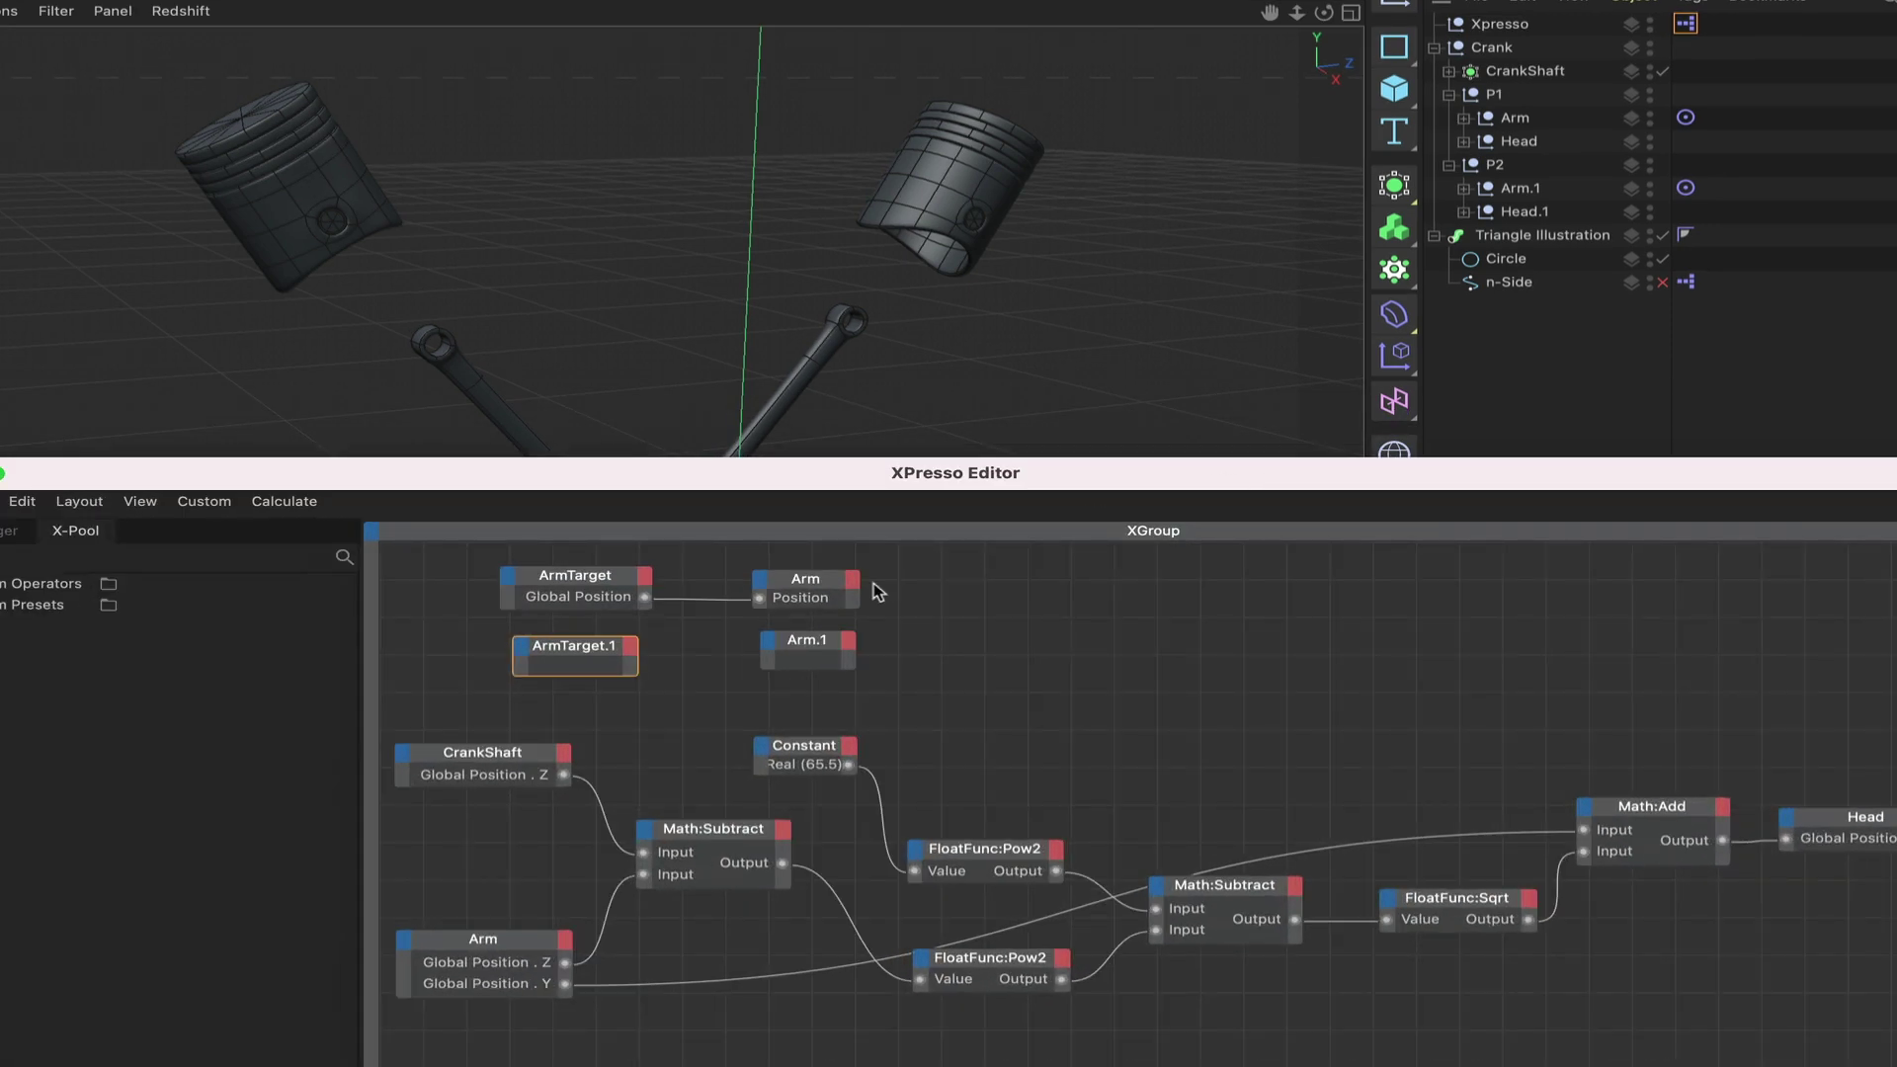
click(762, 587)
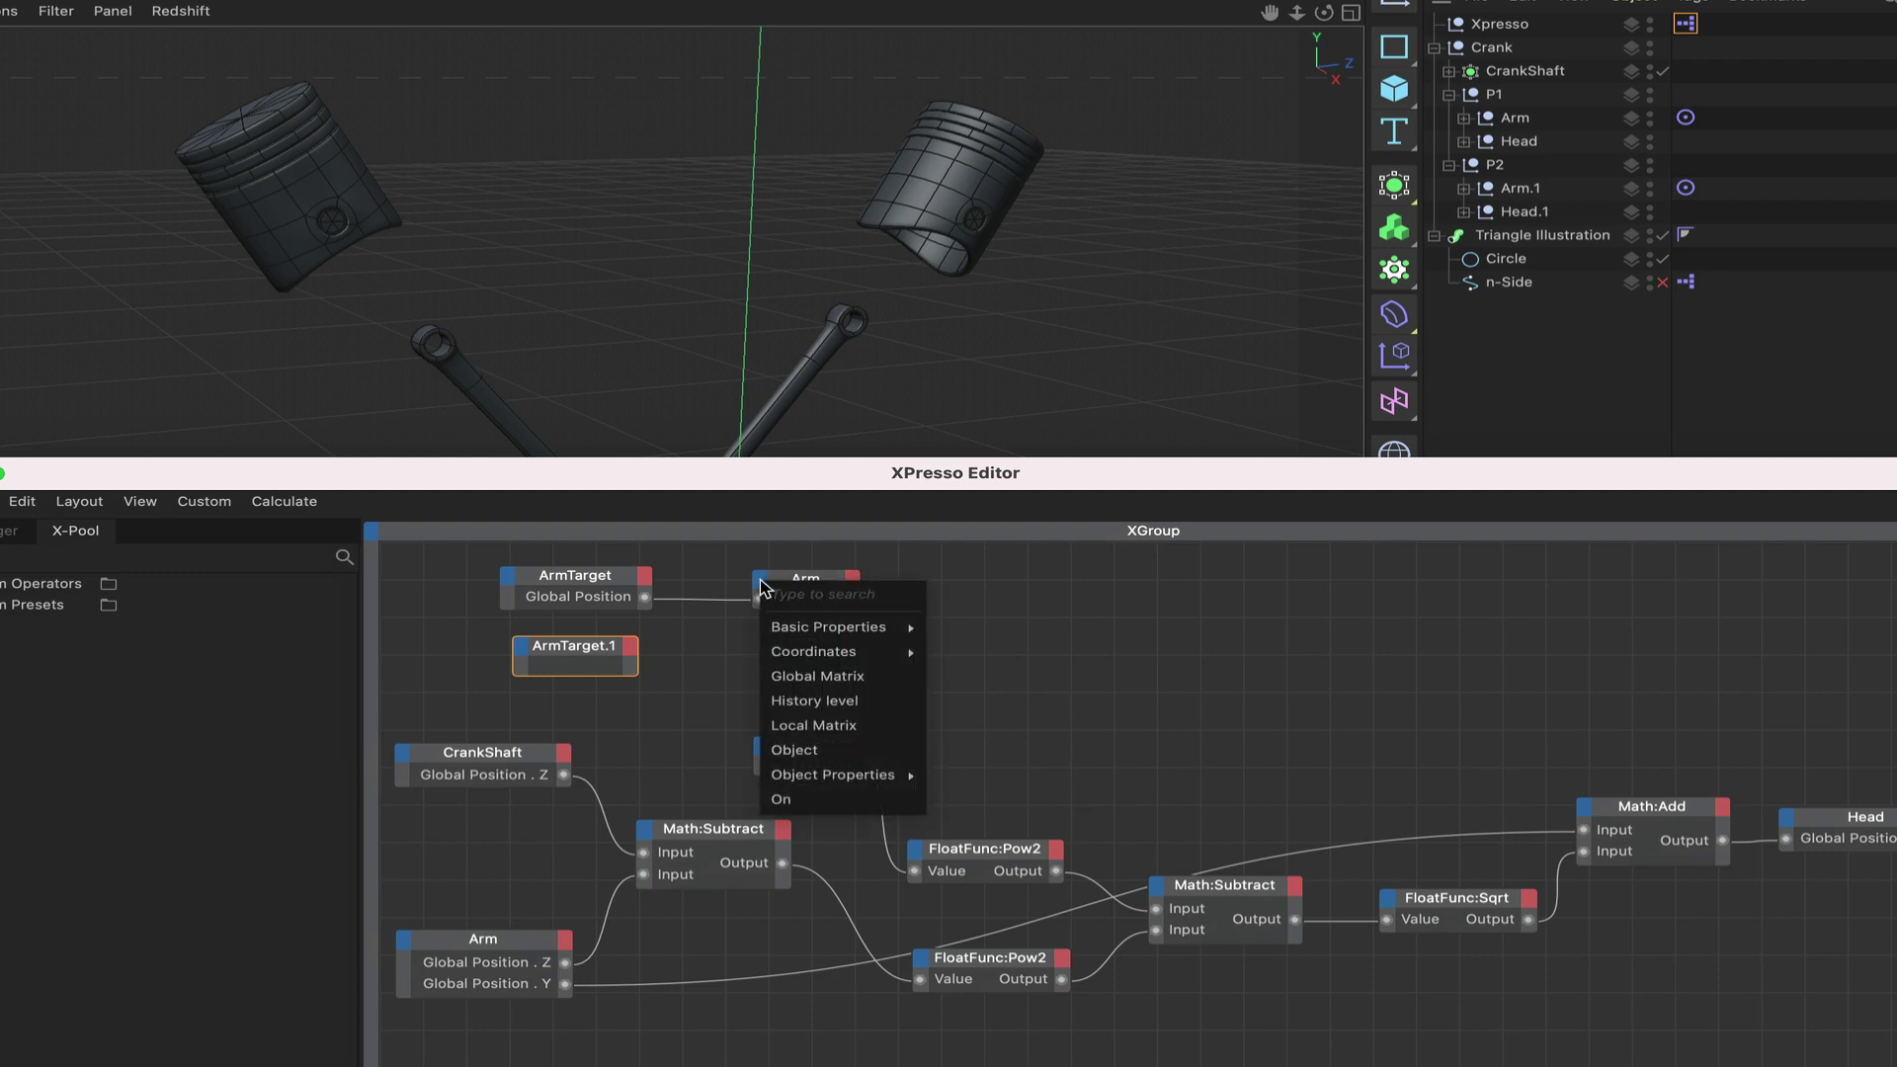
mouse_move(770, 632)
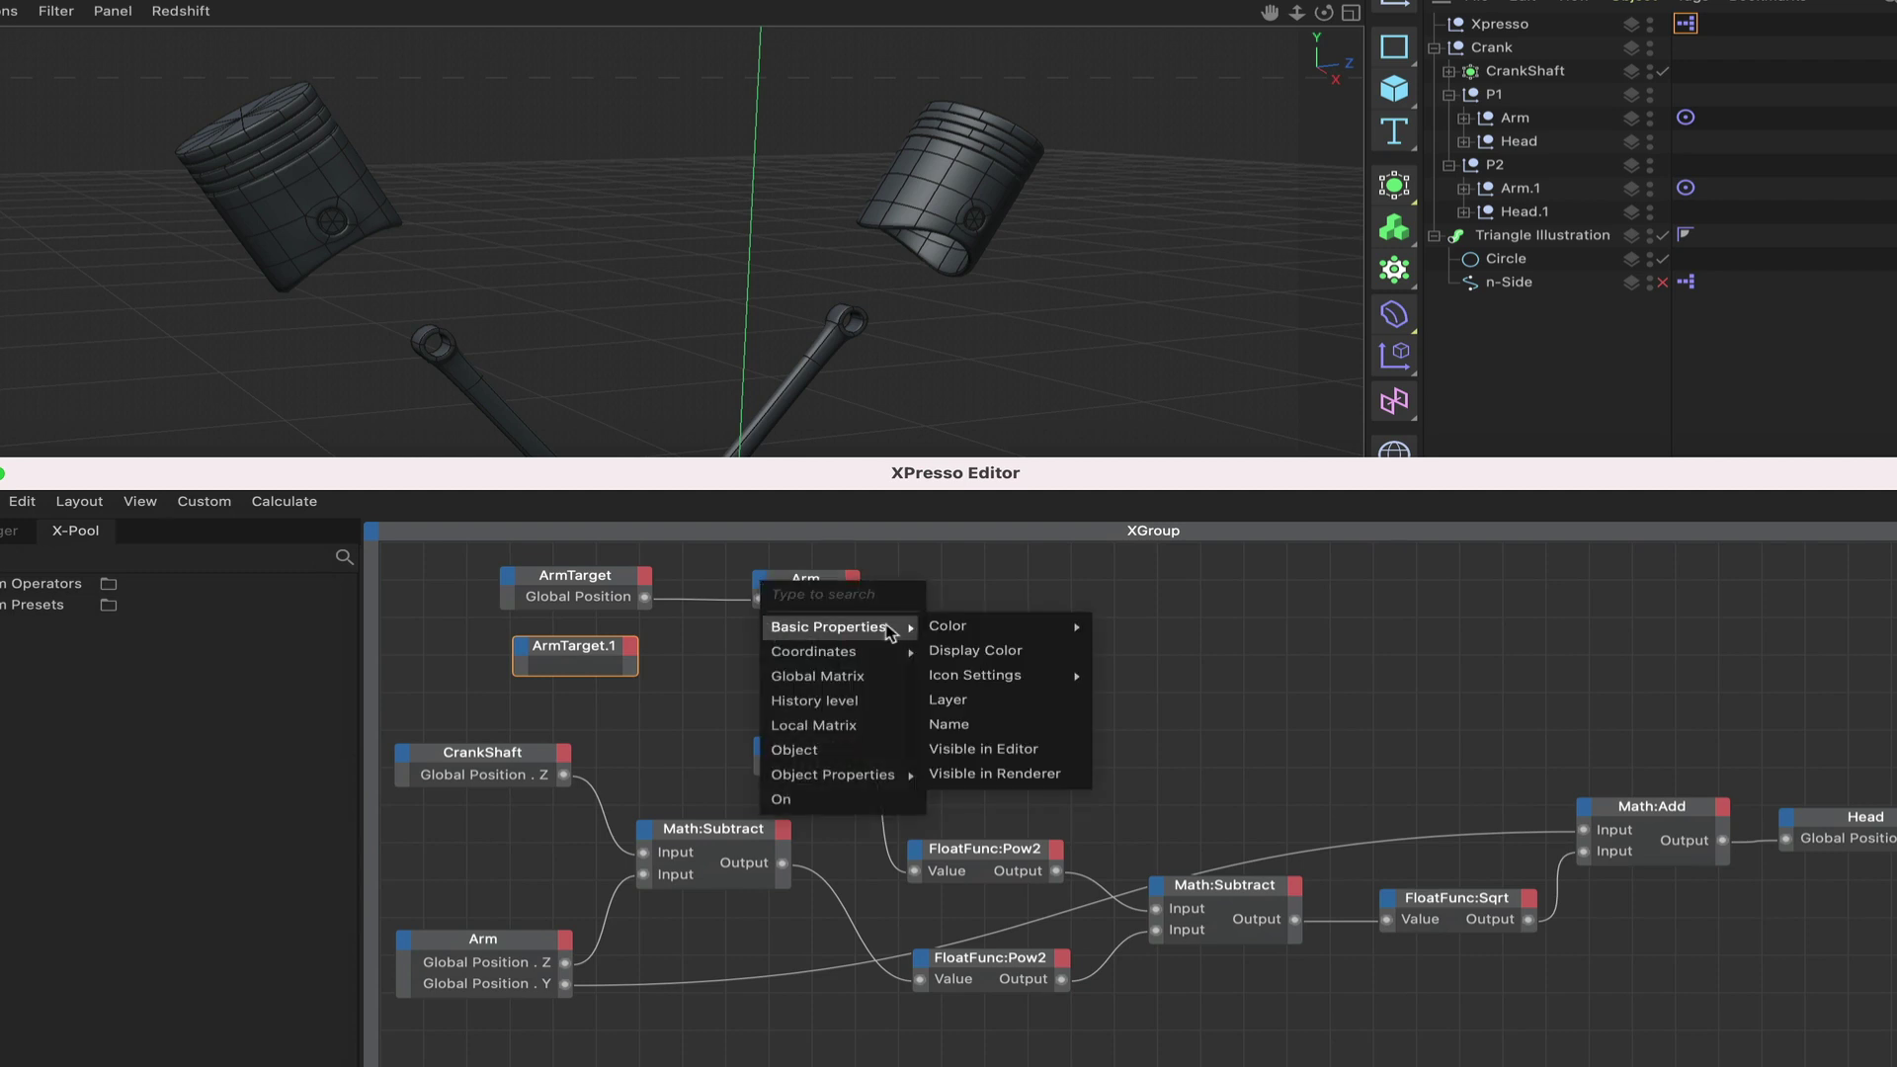
mouse_move(873, 654)
mouse_move(978, 680)
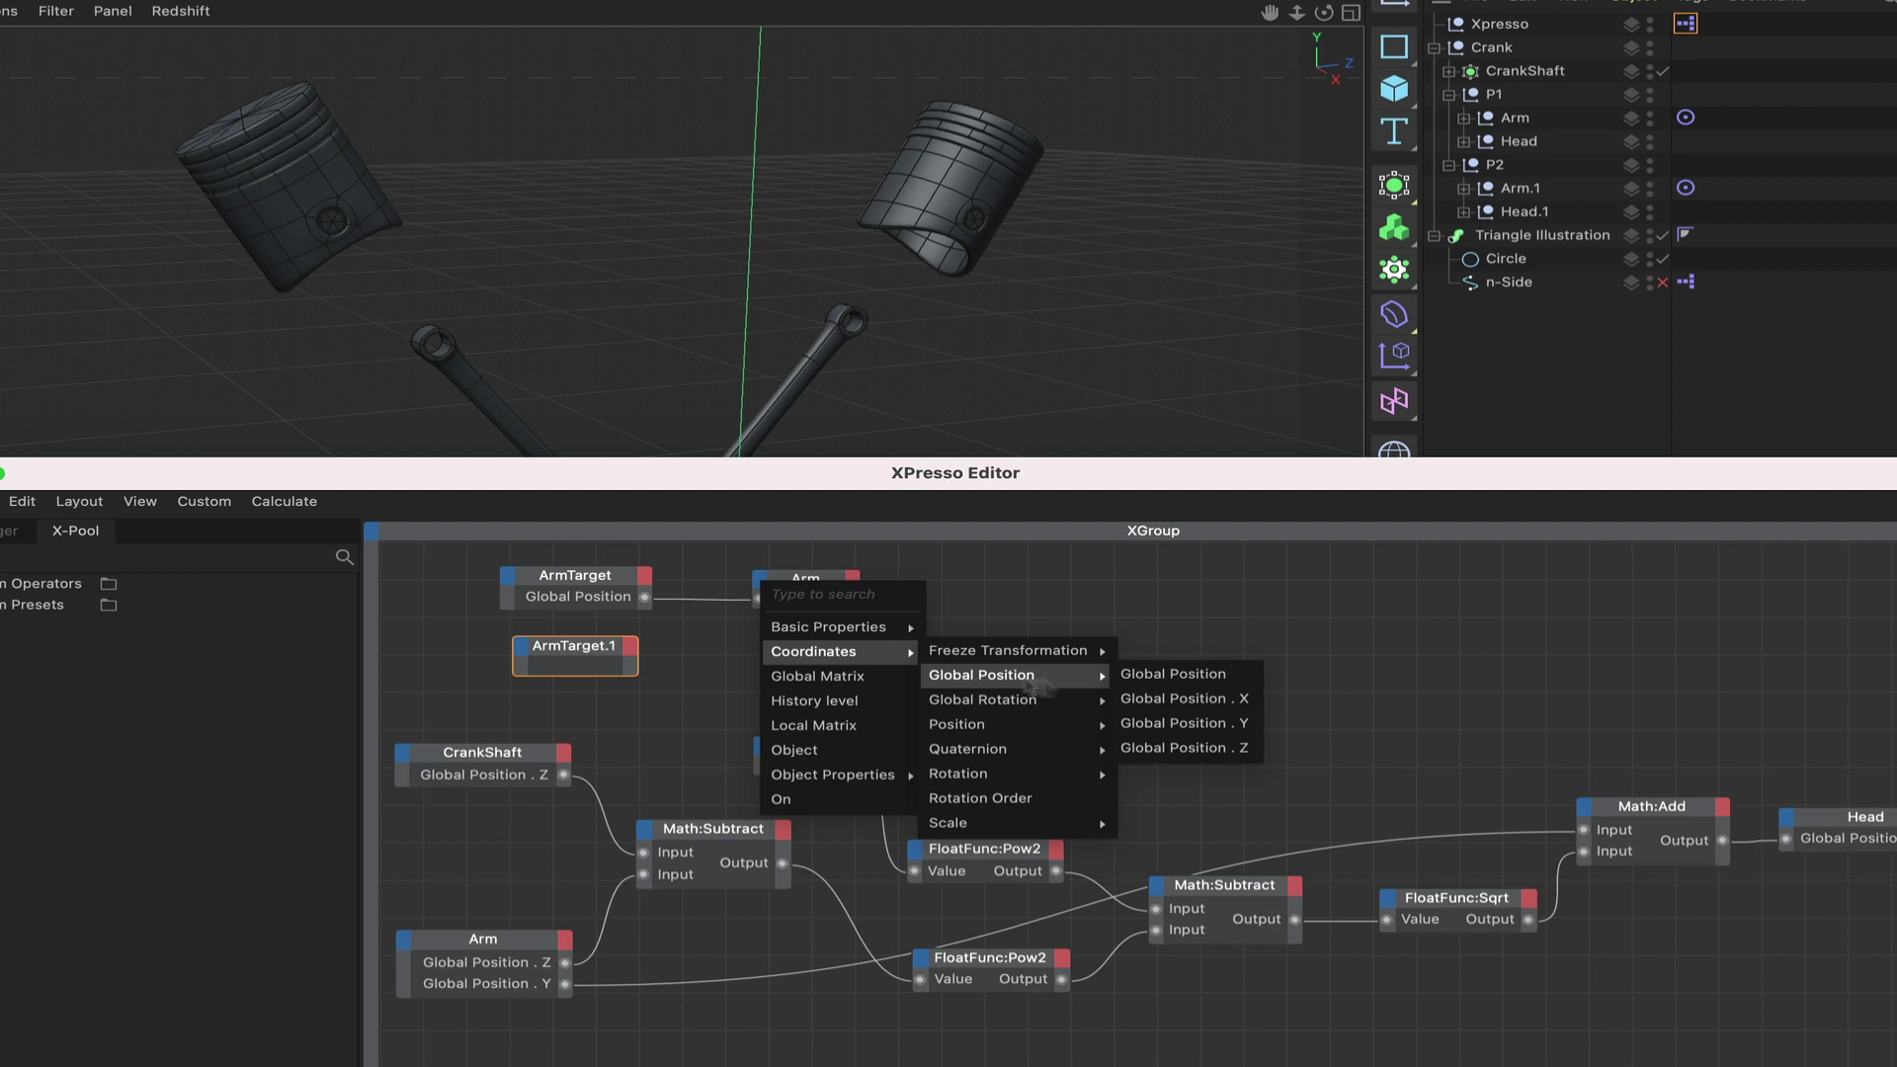
click(1172, 678)
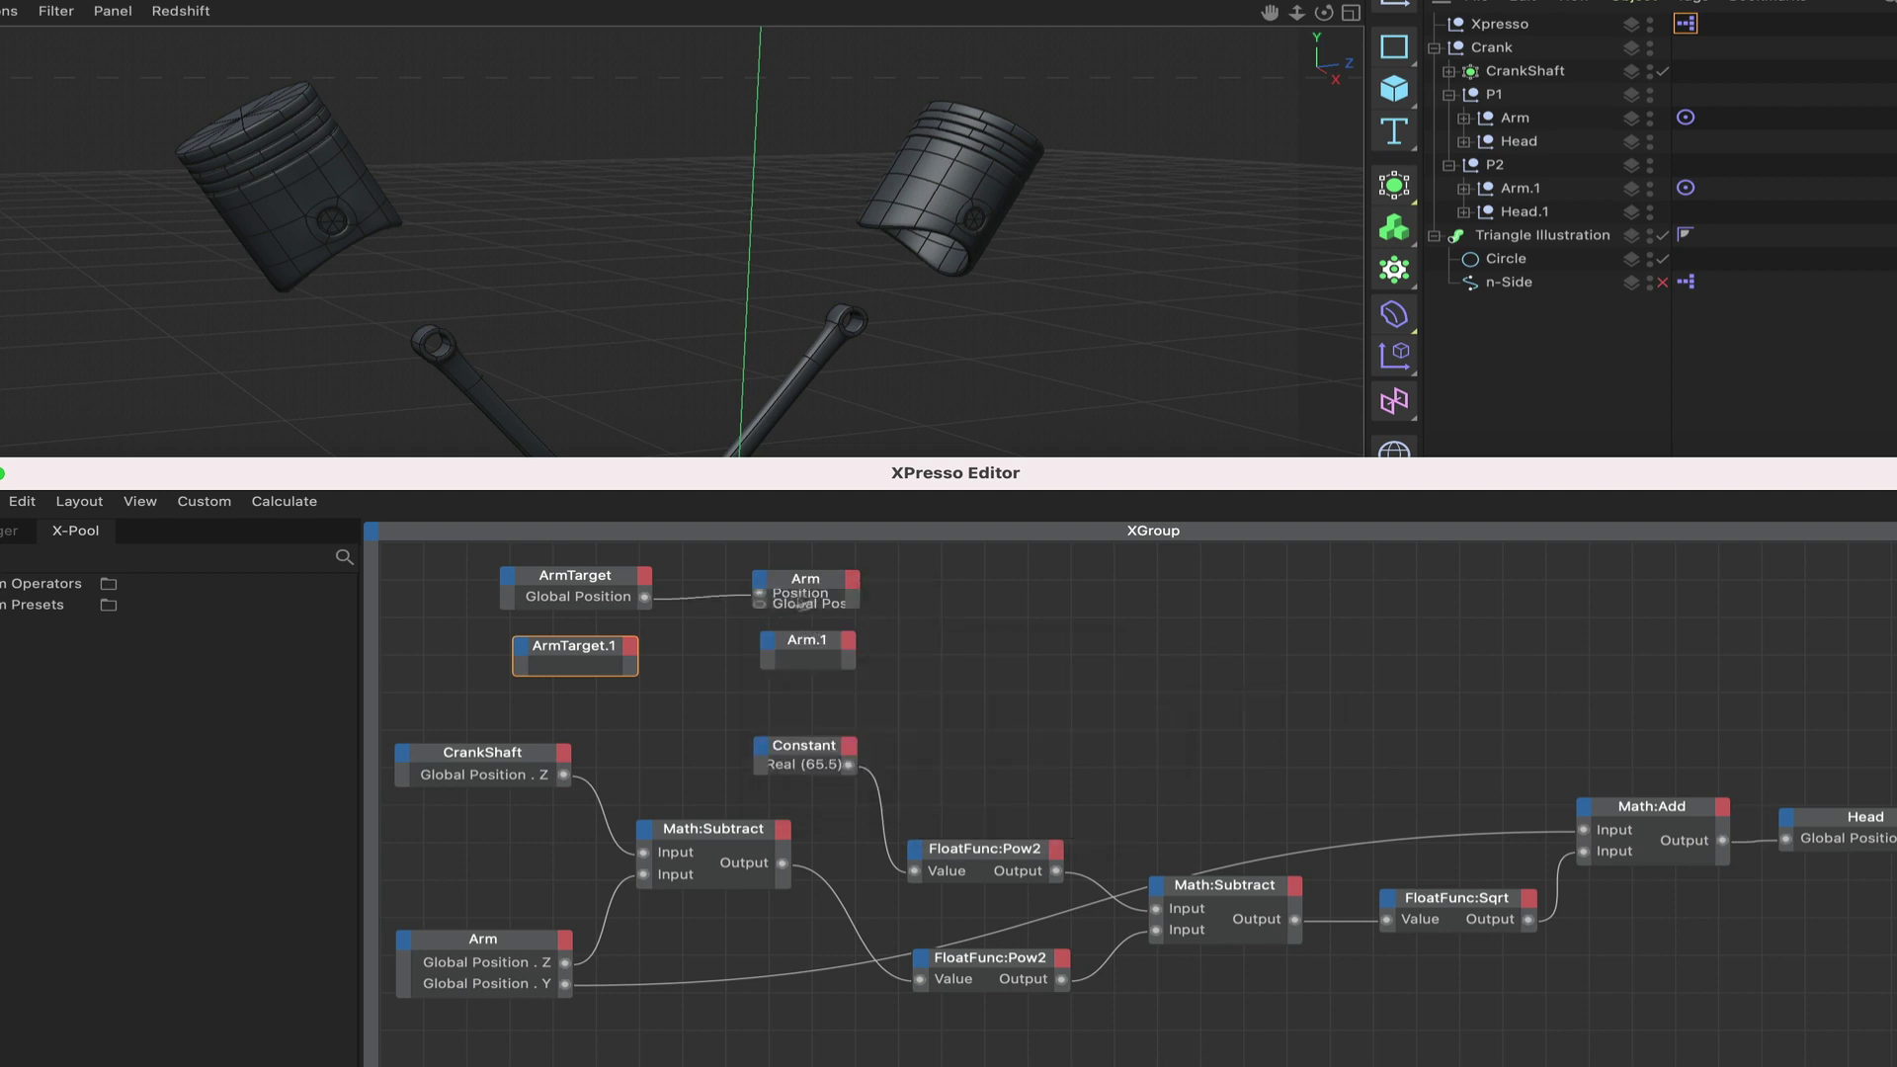
double_click(823, 582)
drag(824, 579, 873, 582)
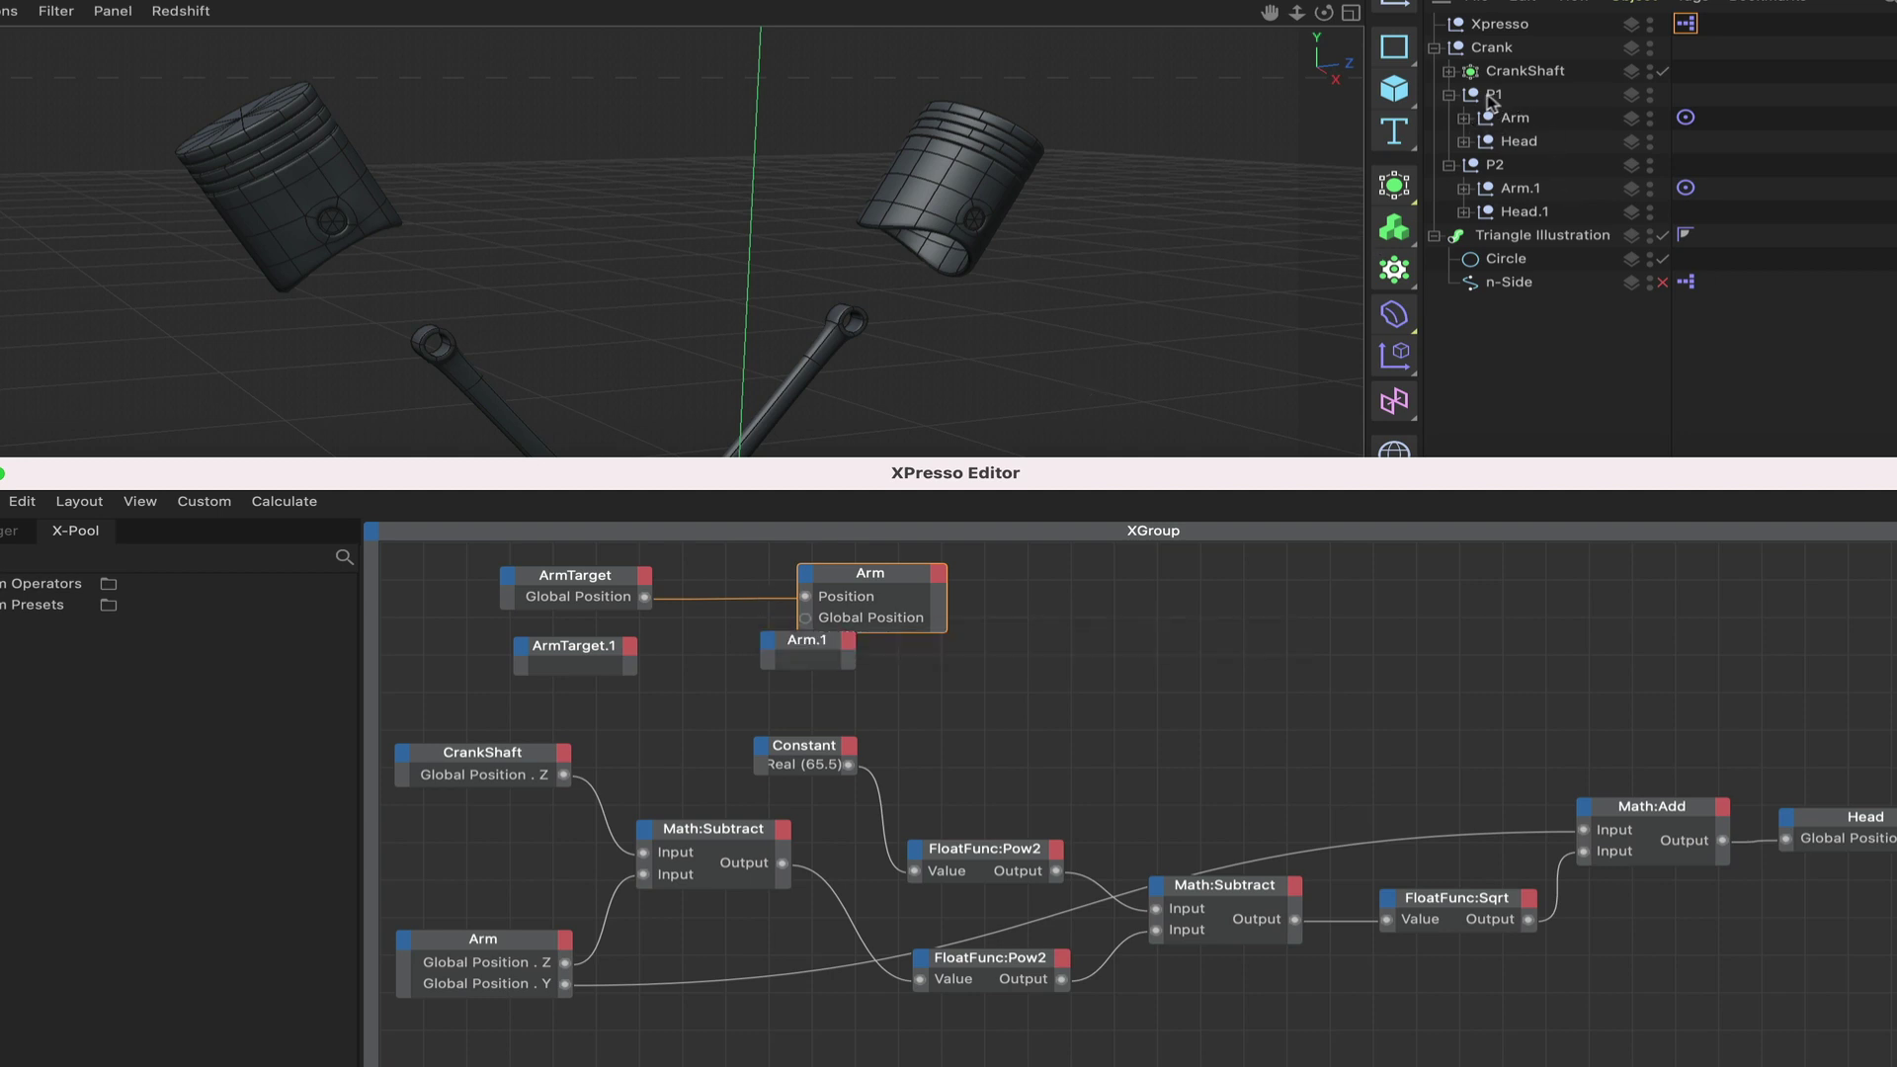
drag(764, 600, 876, 667)
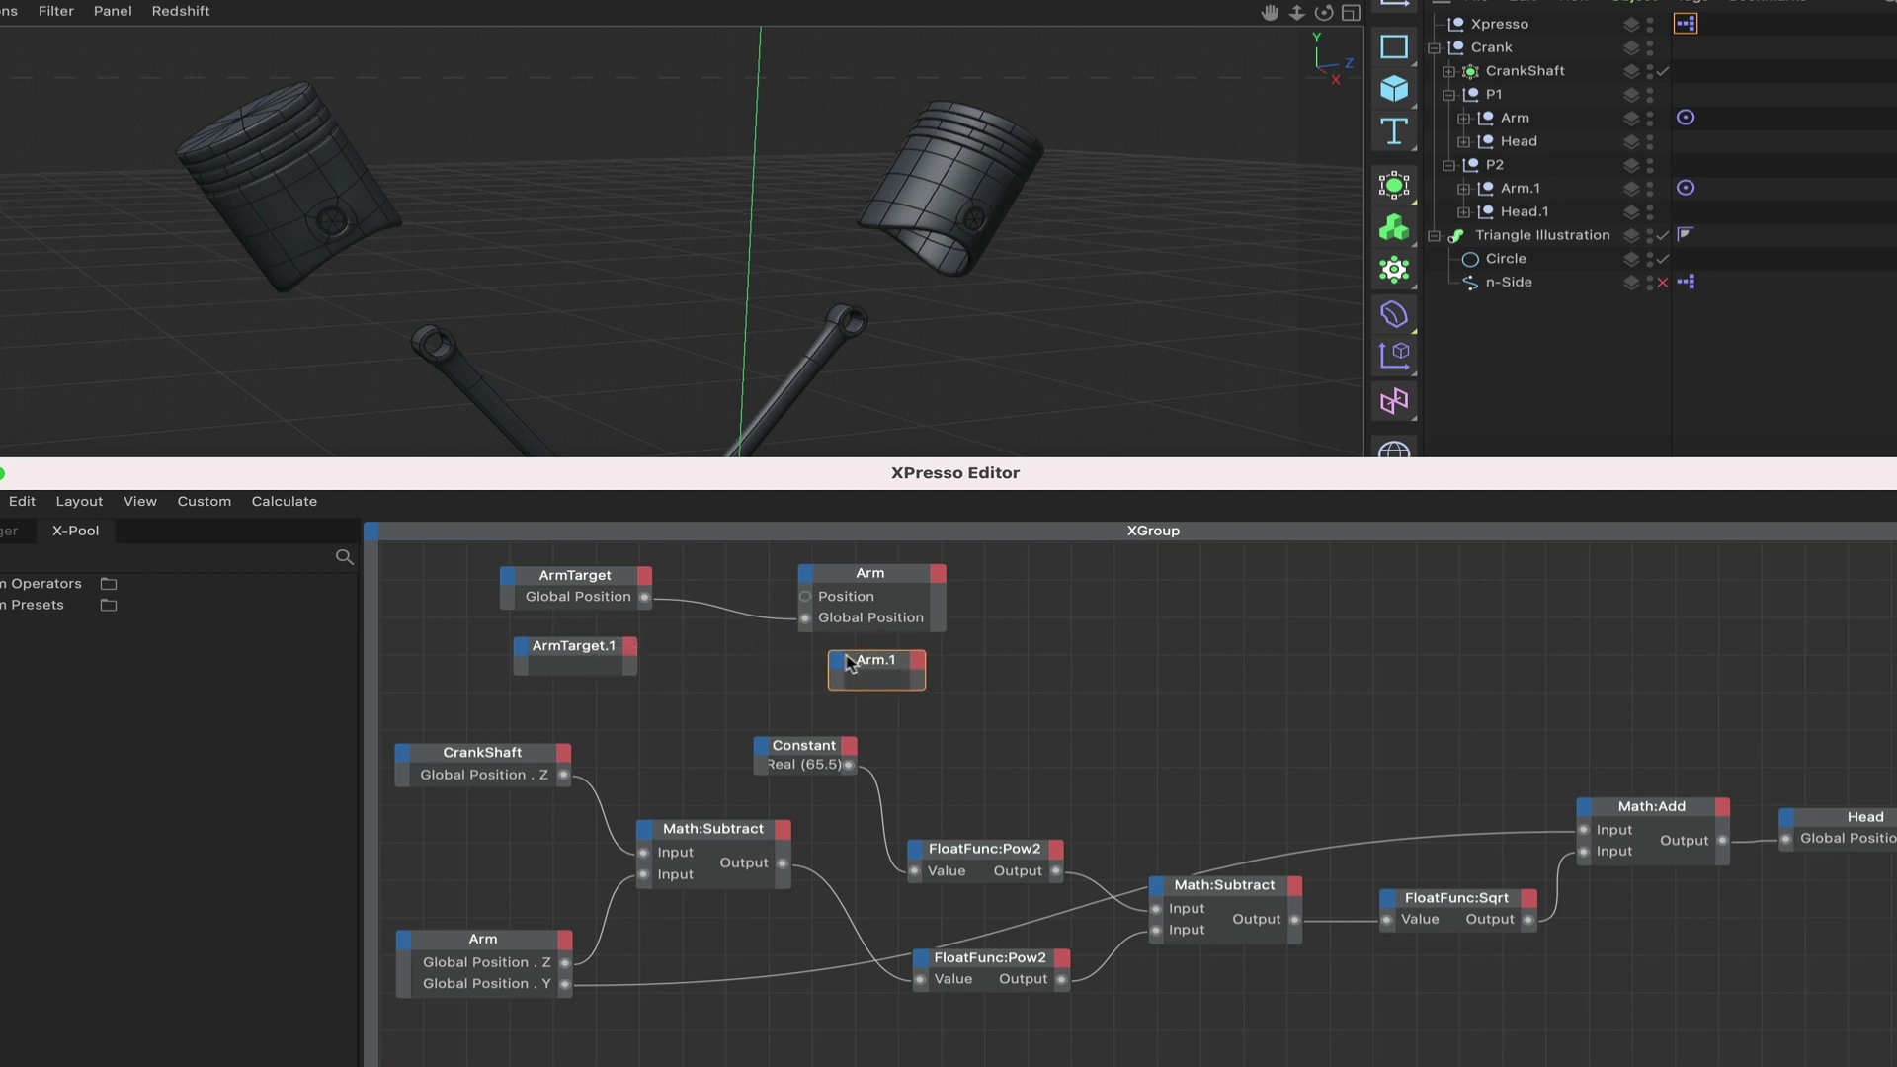
Add a Global Position output to the ArmTarget.1 node and expand the node to show the port.
click(634, 648)
mouse_move(672, 712)
mouse_move(867, 739)
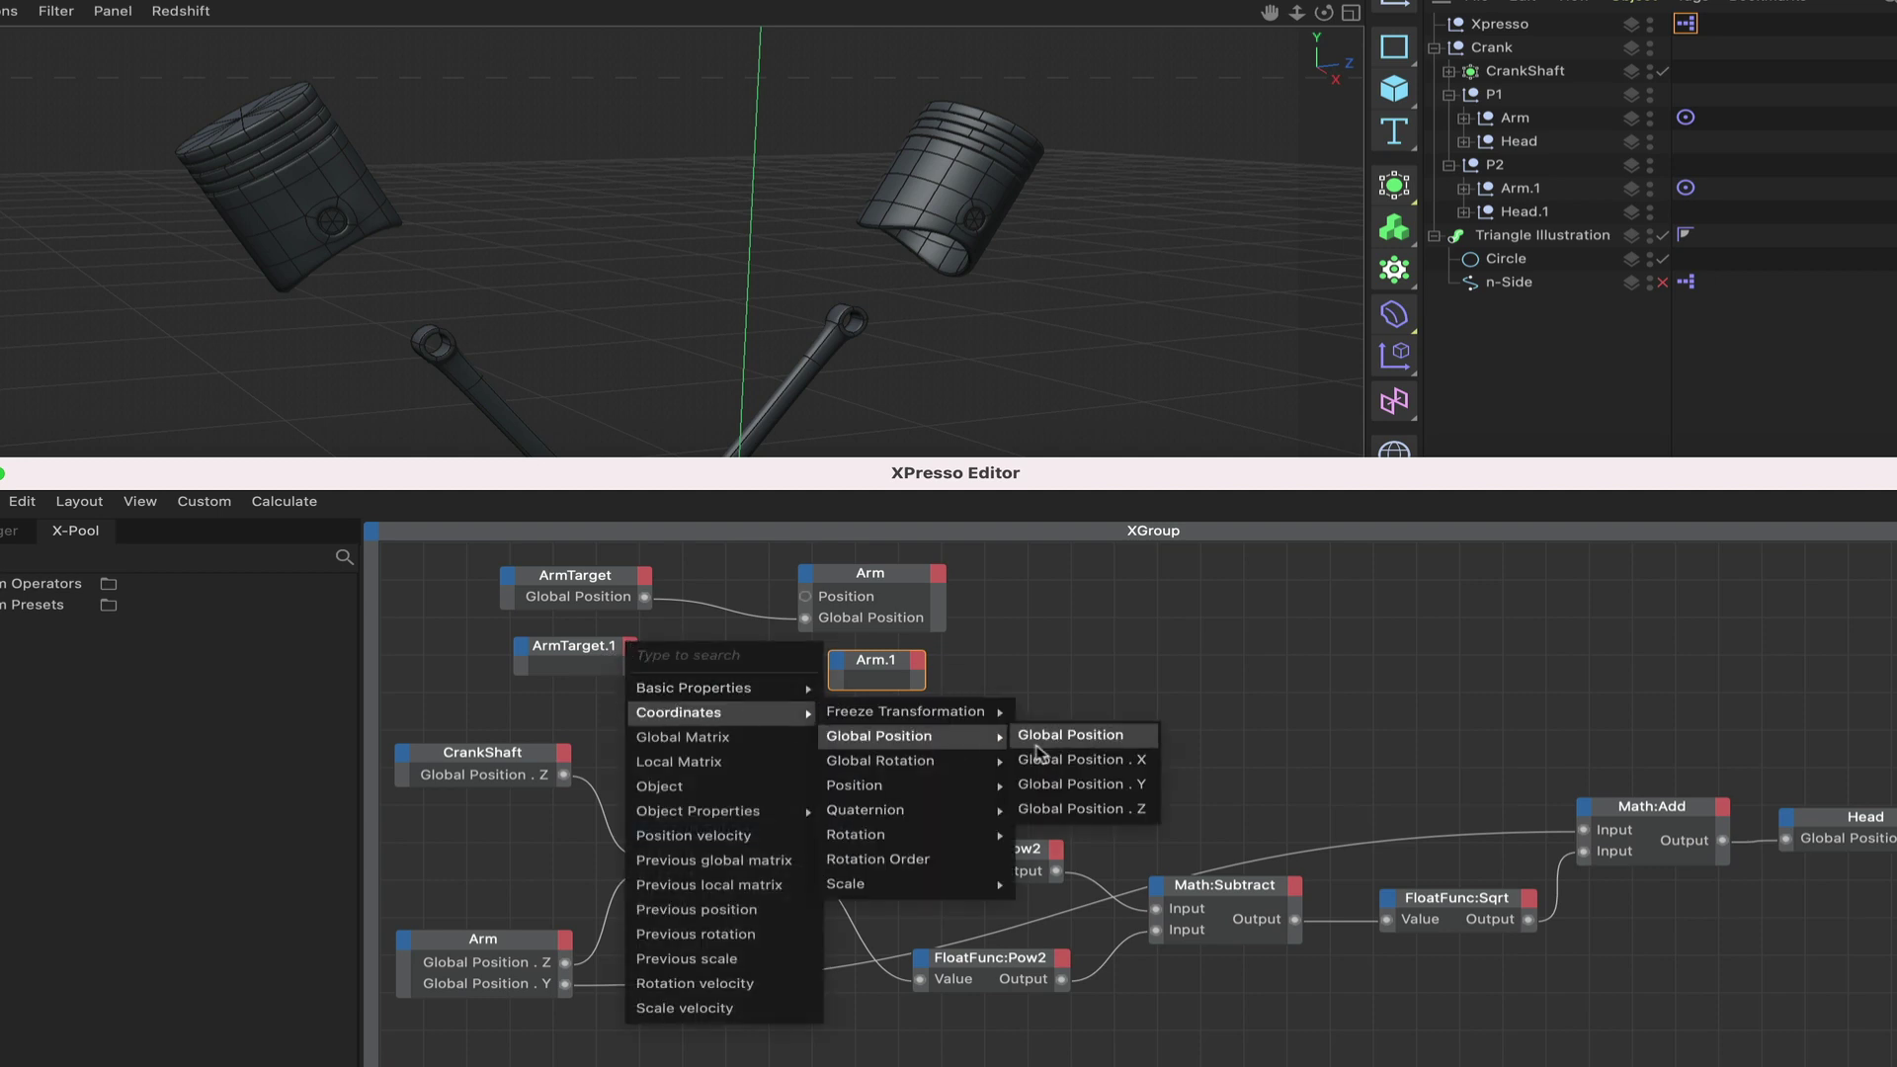
click(1047, 736)
double_click(595, 648)
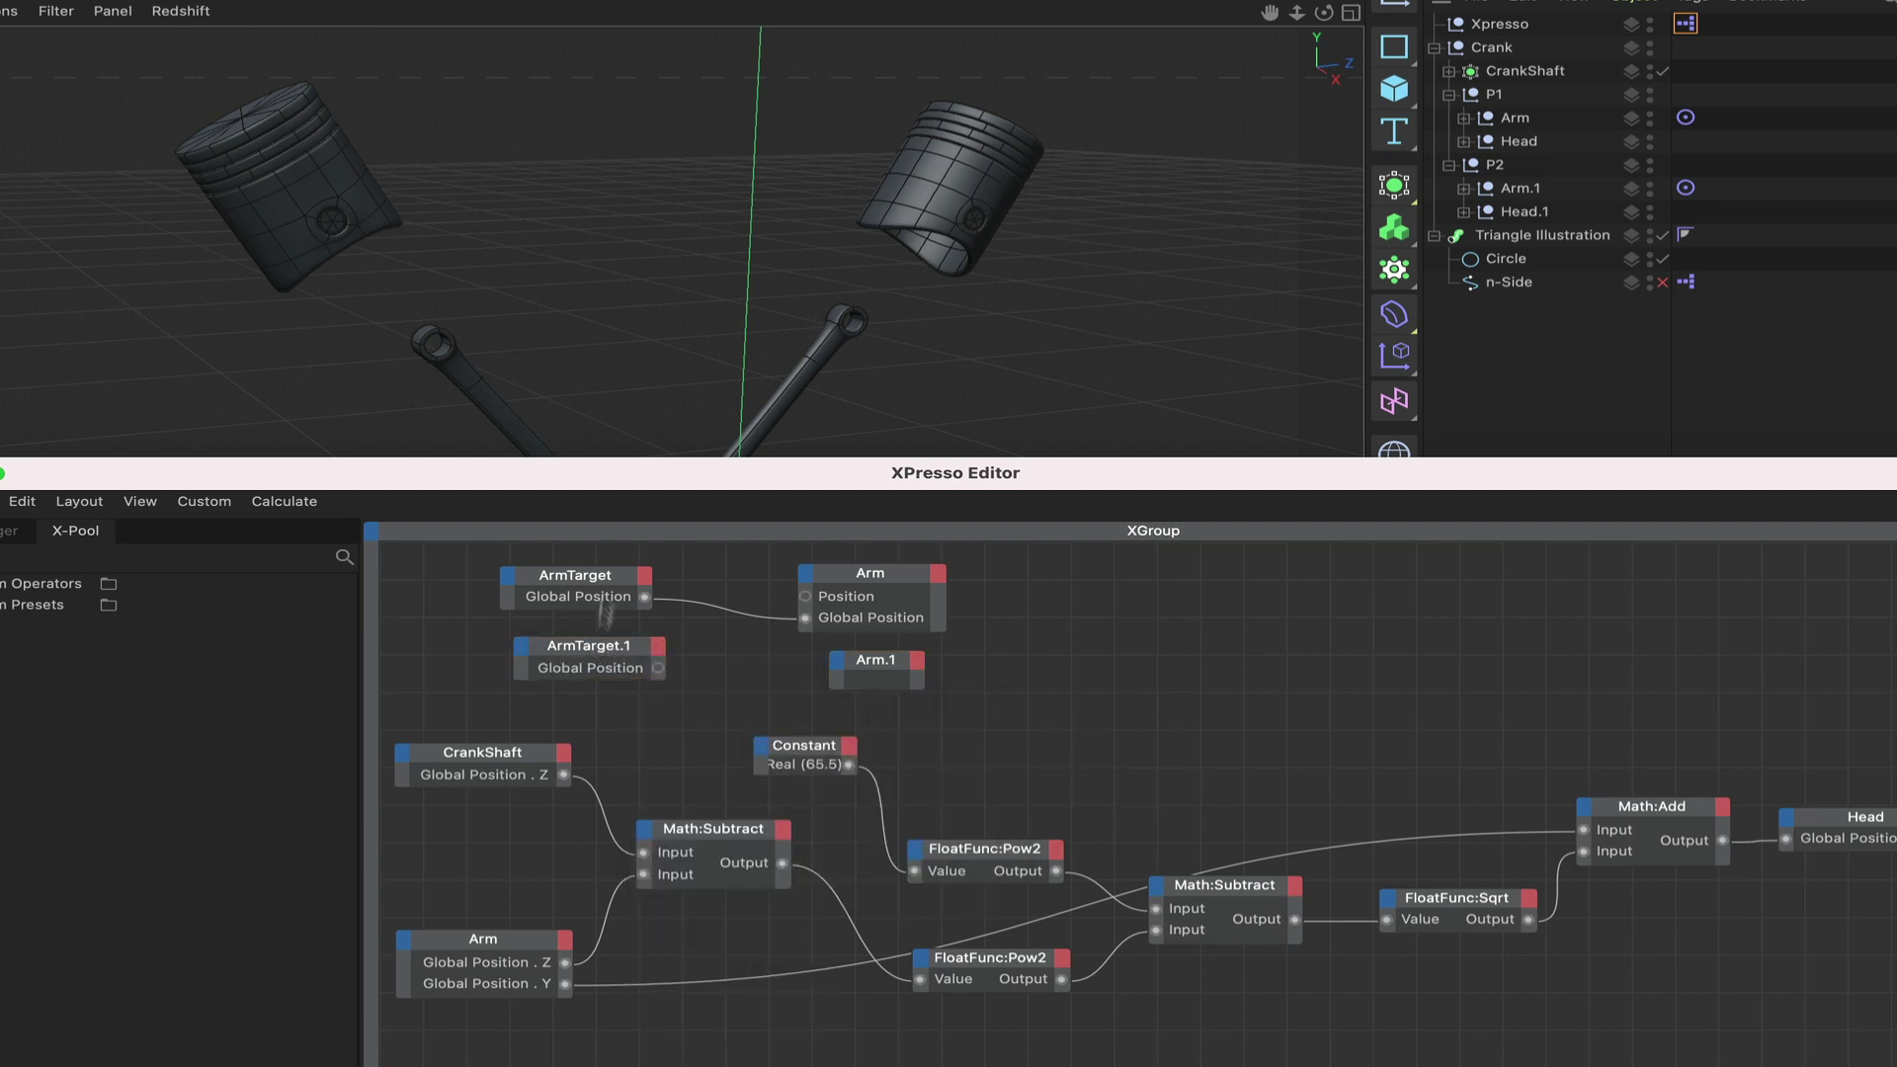
drag(609, 637, 600, 636)
Add a Global Position input to the Arm.1 node, connect ArmTarget.1's Global Position to it, and align the node beneath Arm.
click(847, 665)
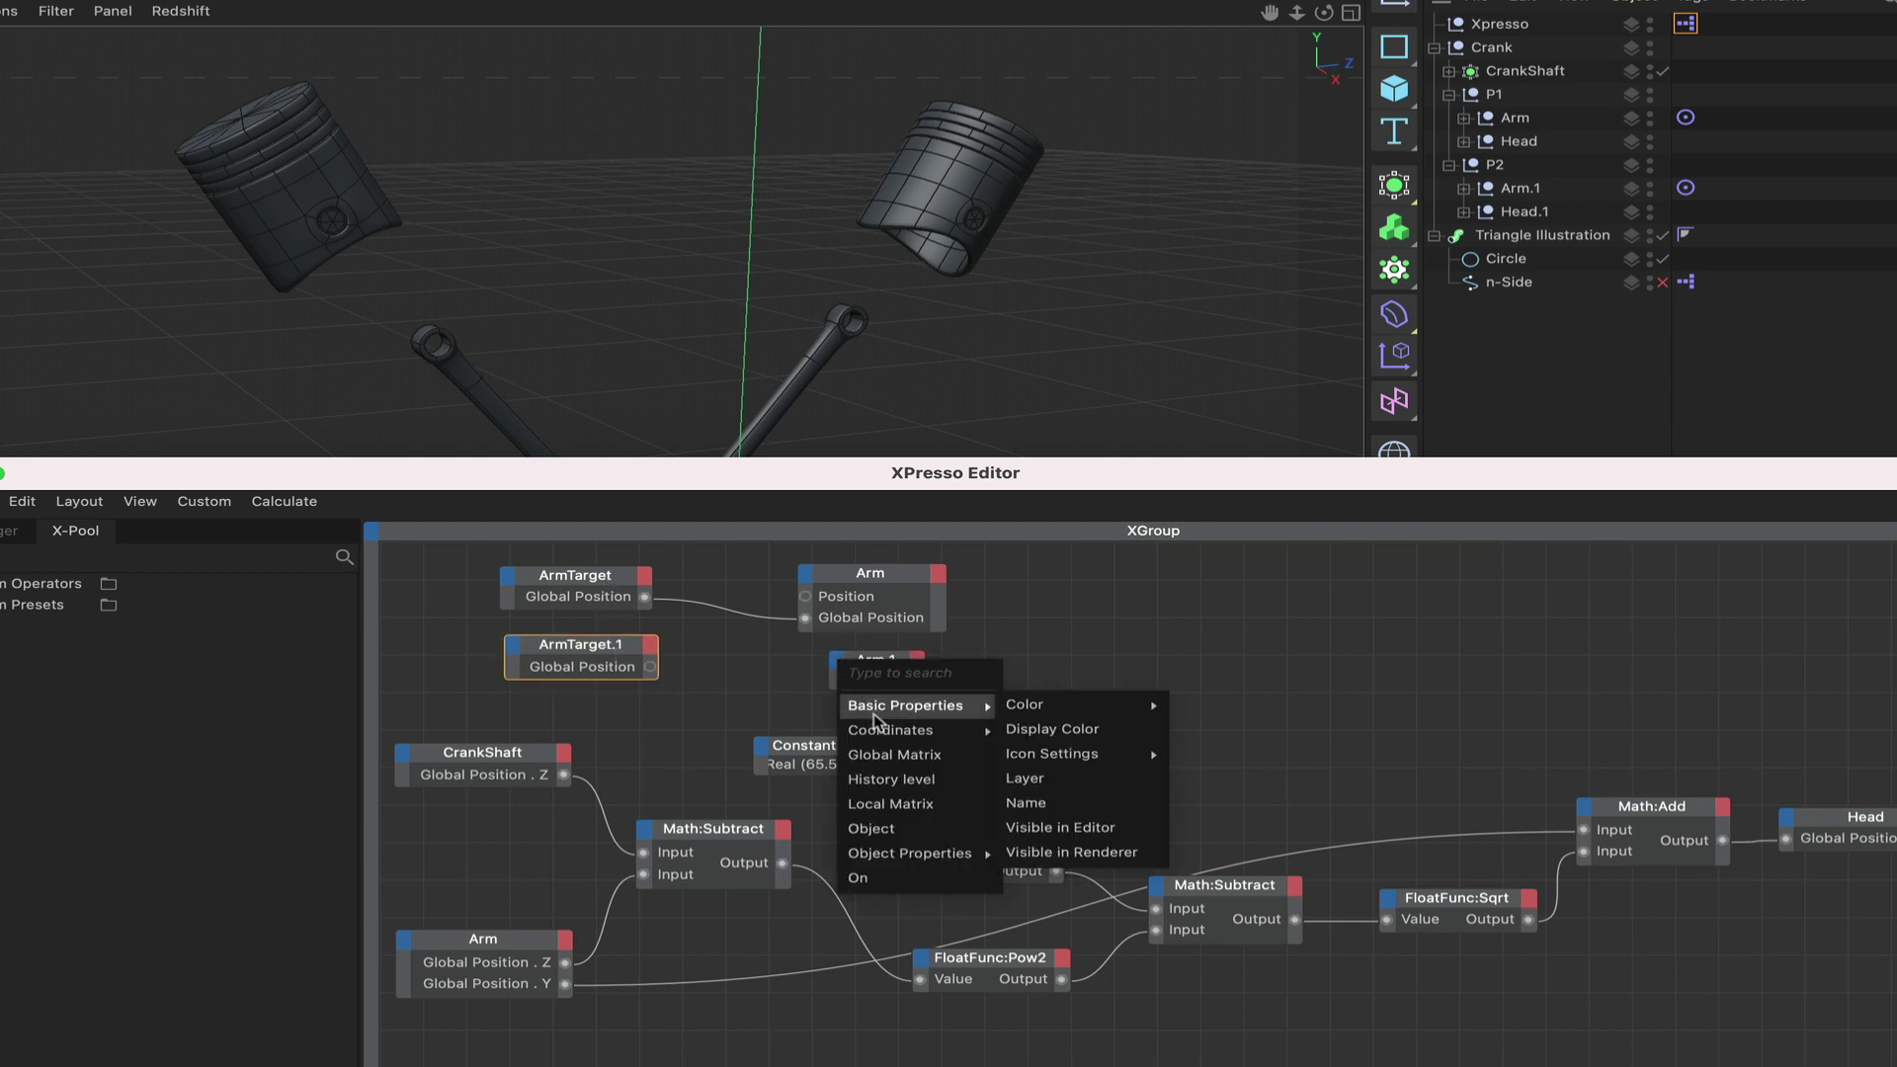
mouse_move(888, 731)
mouse_move(1067, 753)
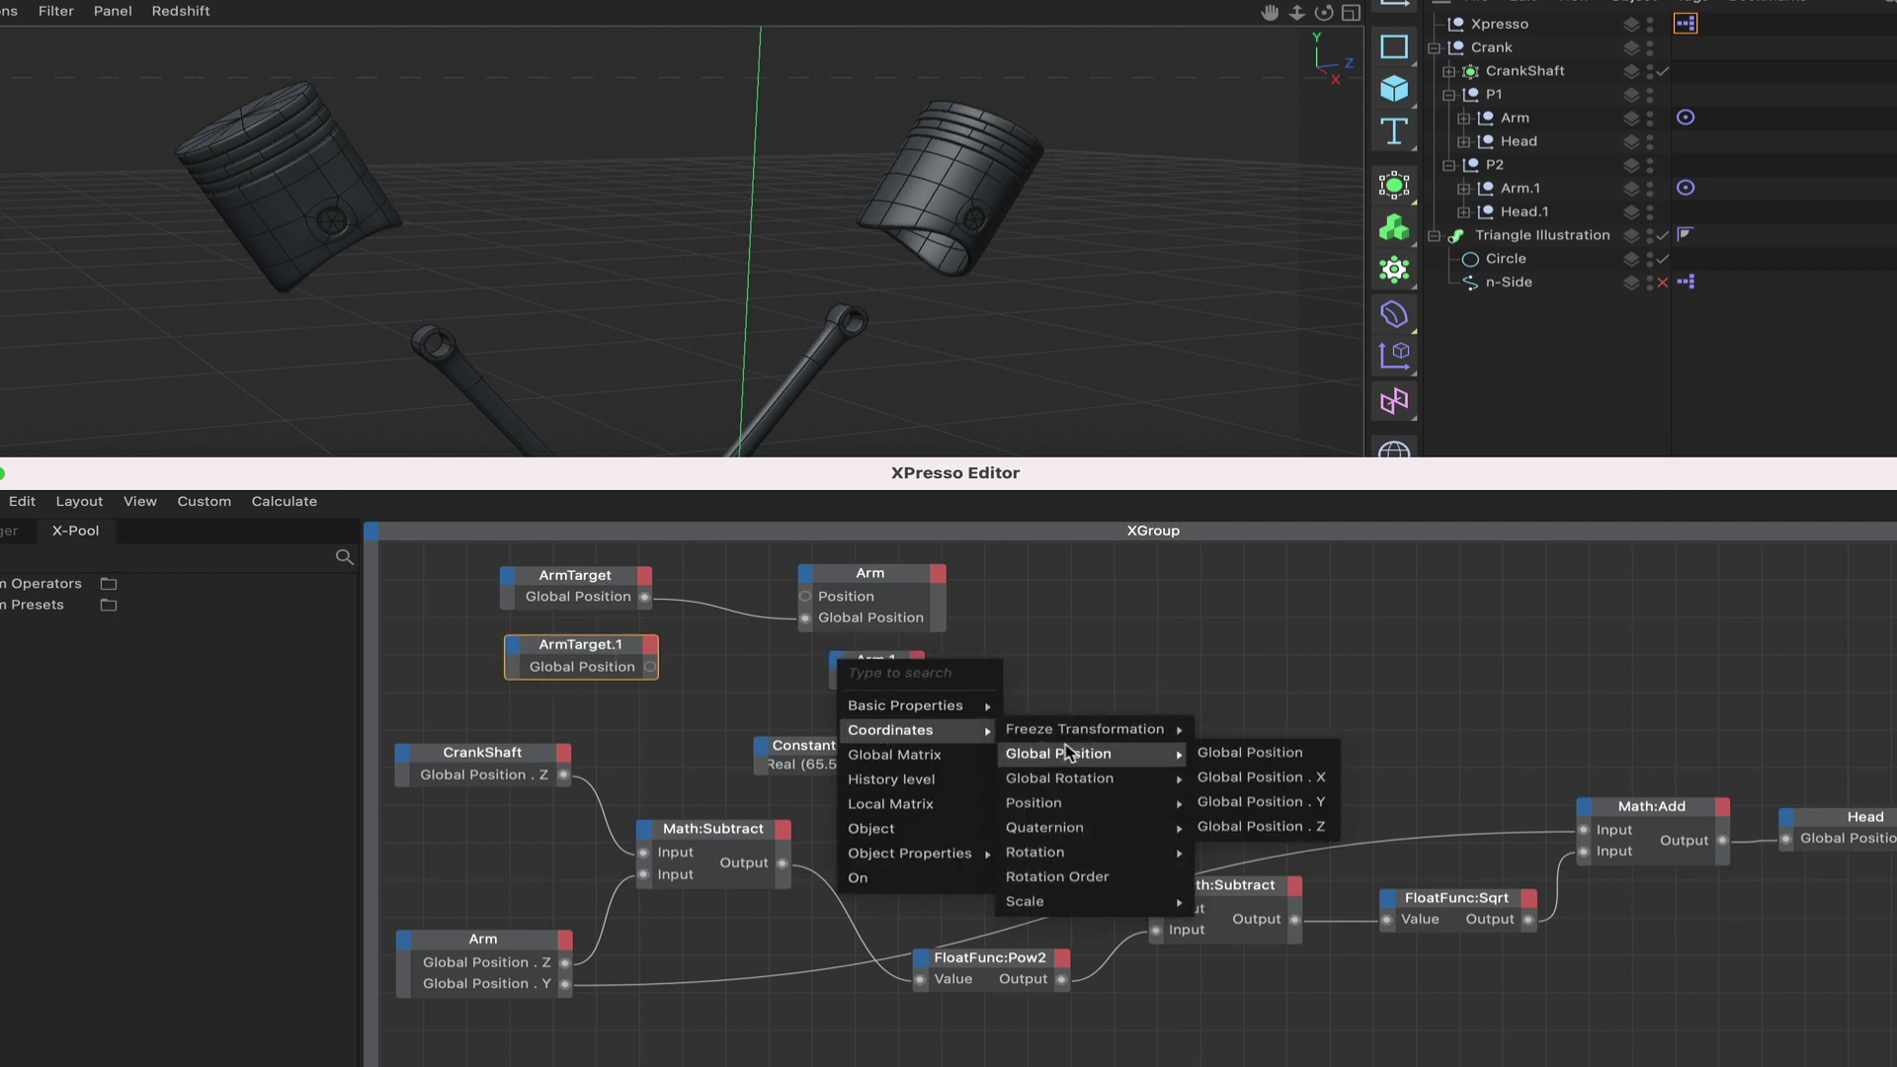
click(1253, 753)
drag(651, 668, 838, 681)
click(885, 668)
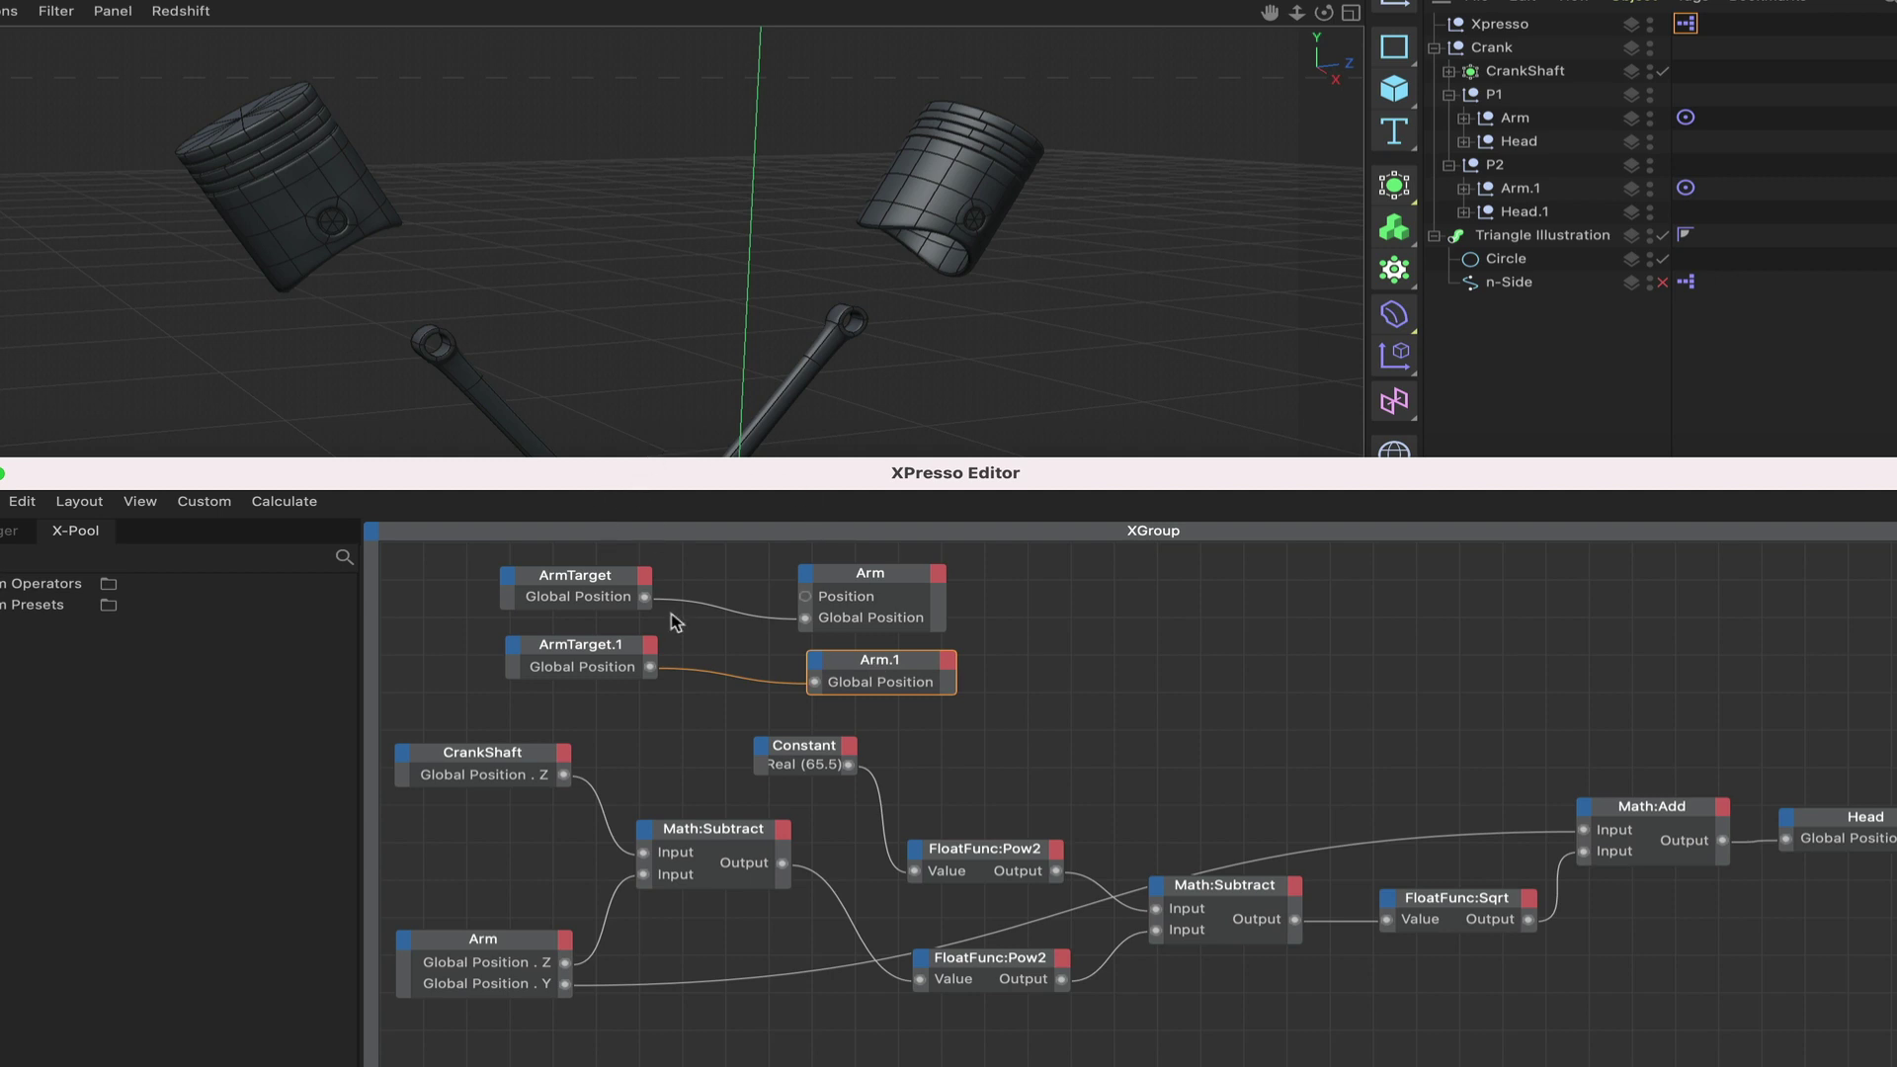
drag(876, 650, 864, 660)
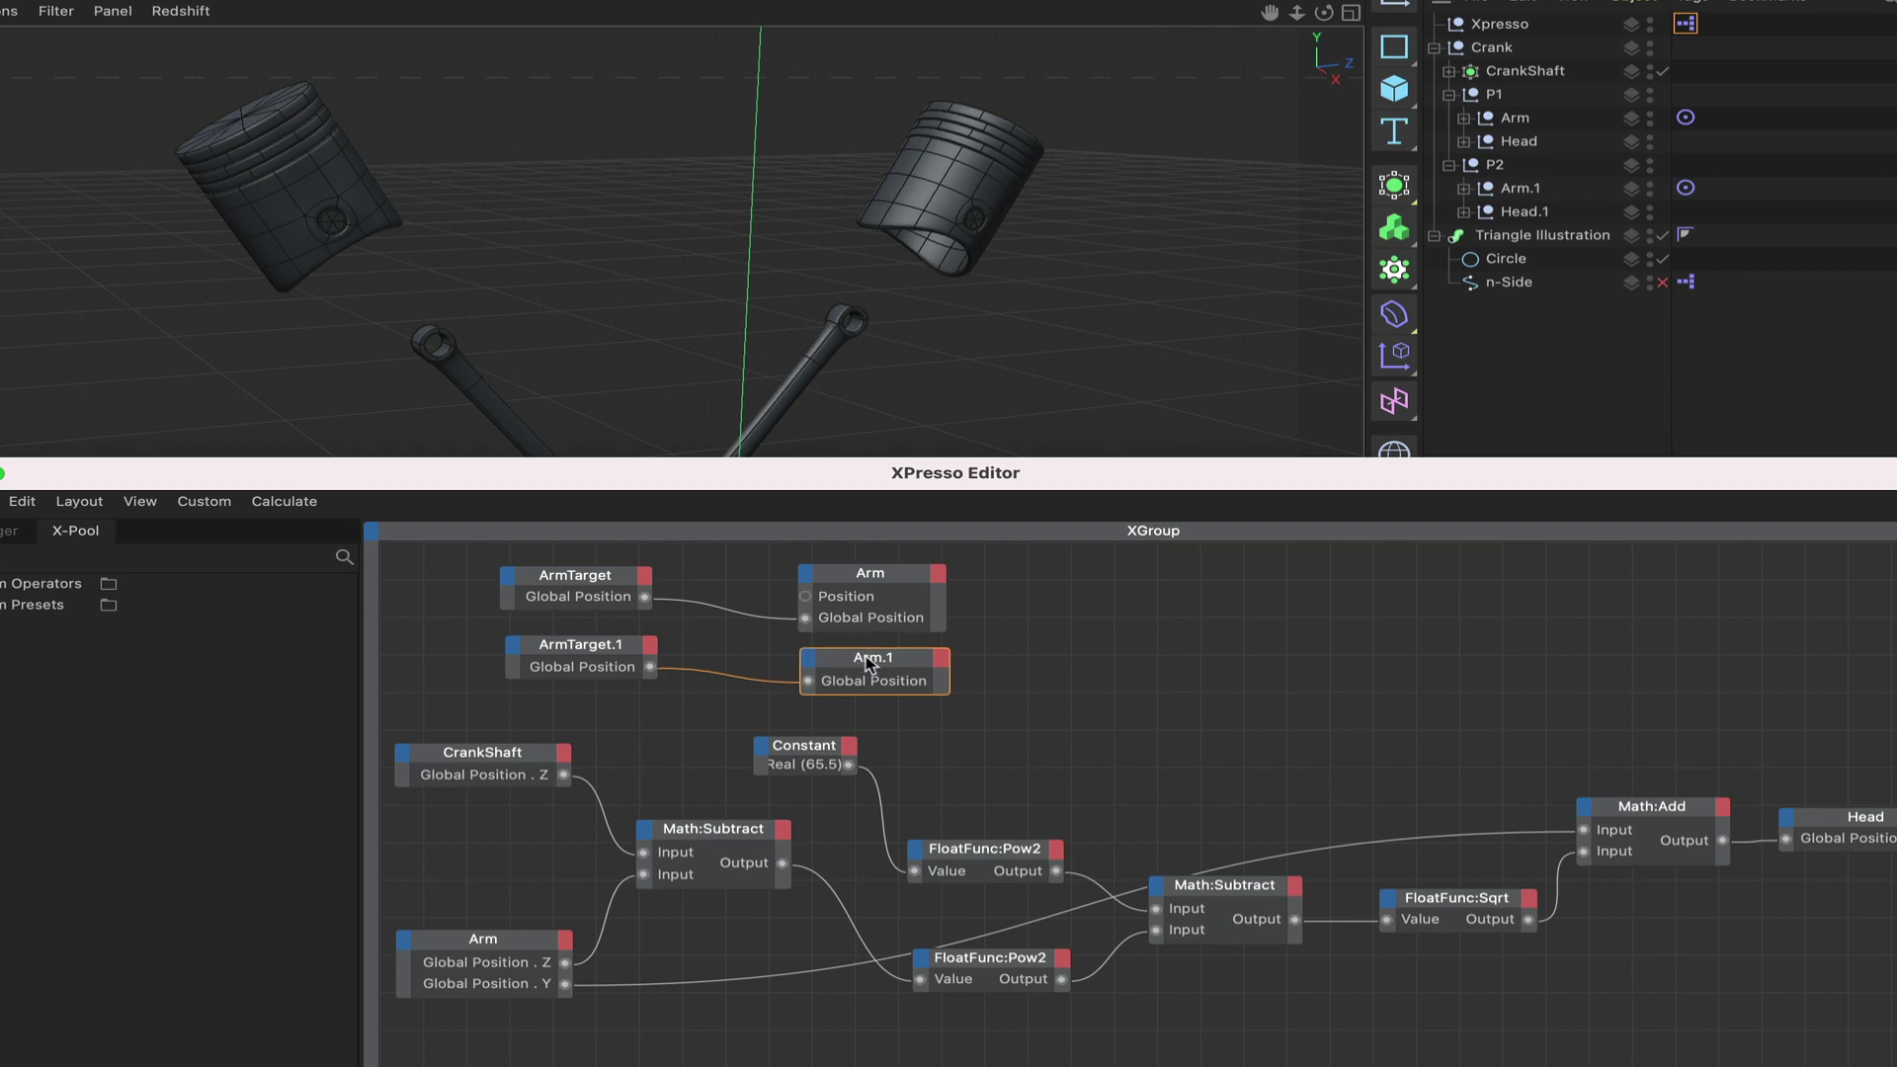
Add a local Position . Z output to the CrankShaft node and connect it to the upper input of the first Math:Subtract node.
drag(867, 482, 807, 803)
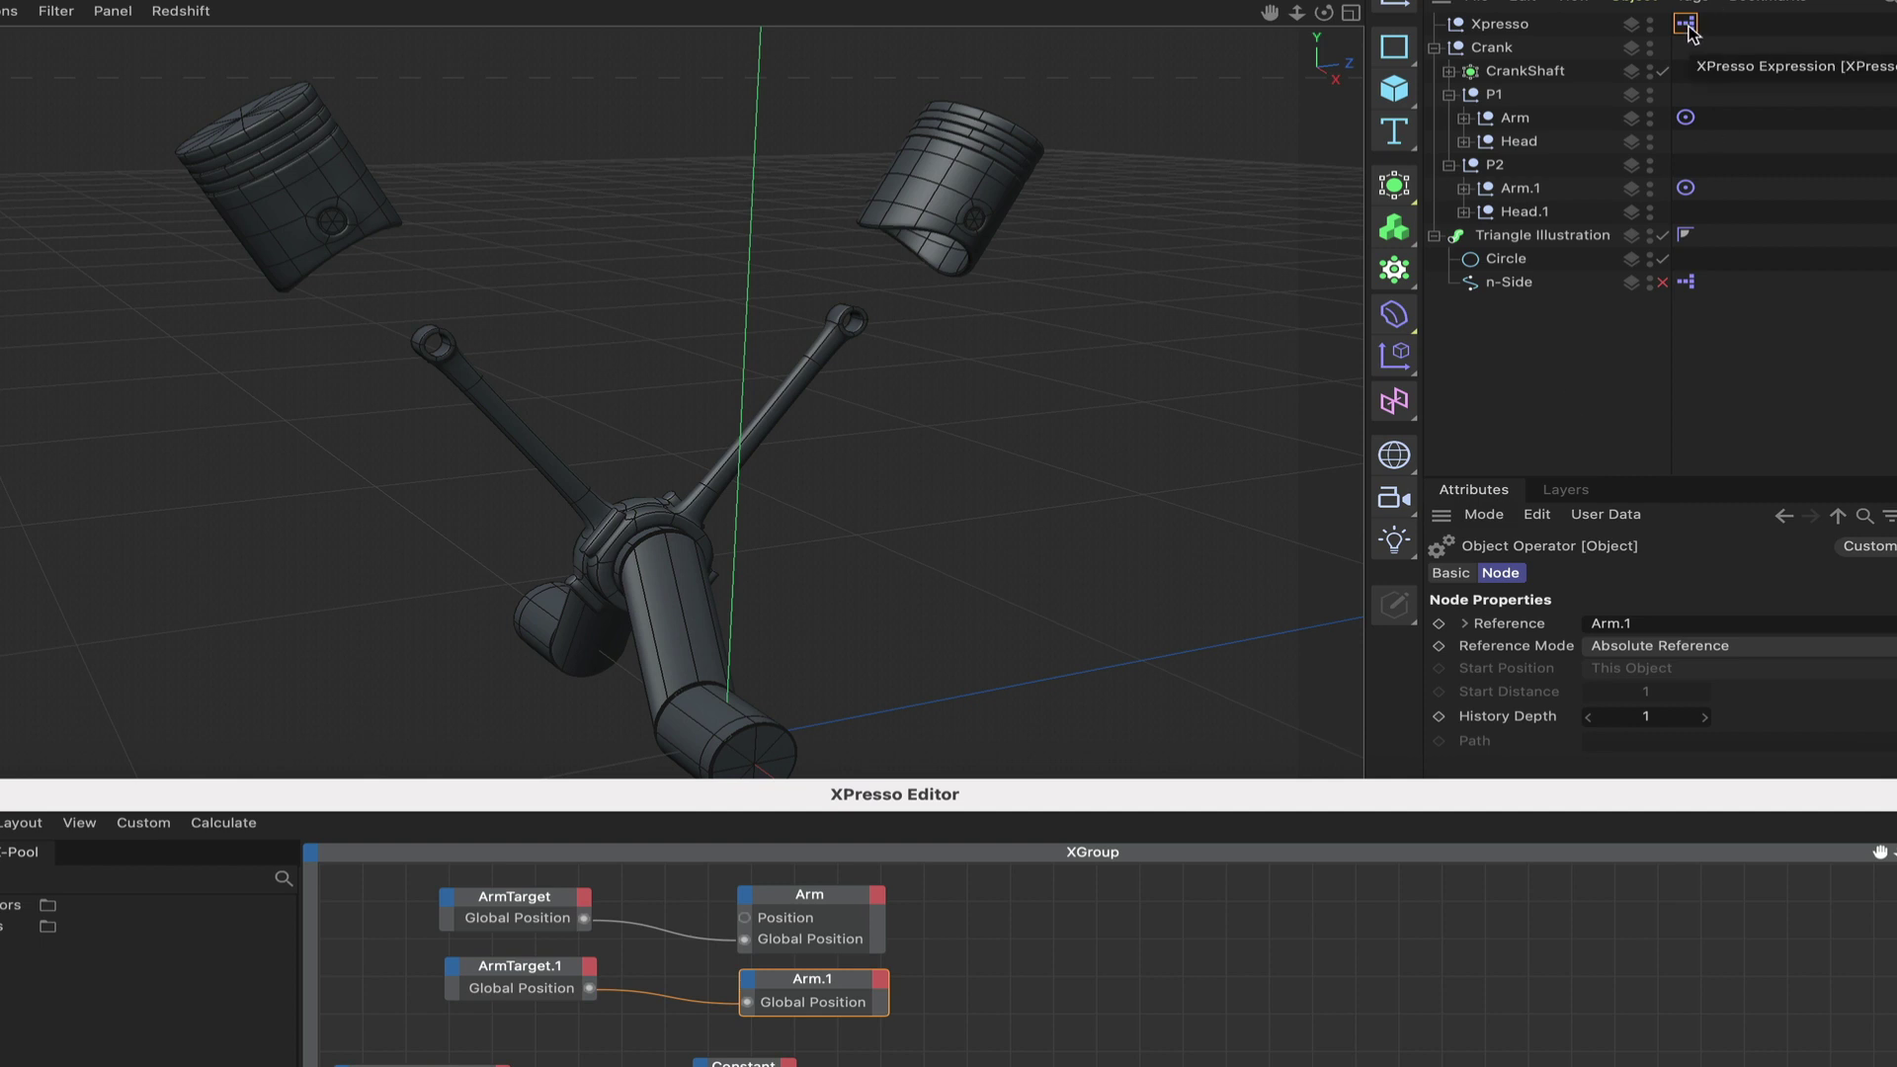
drag(1021, 799, 1009, 336)
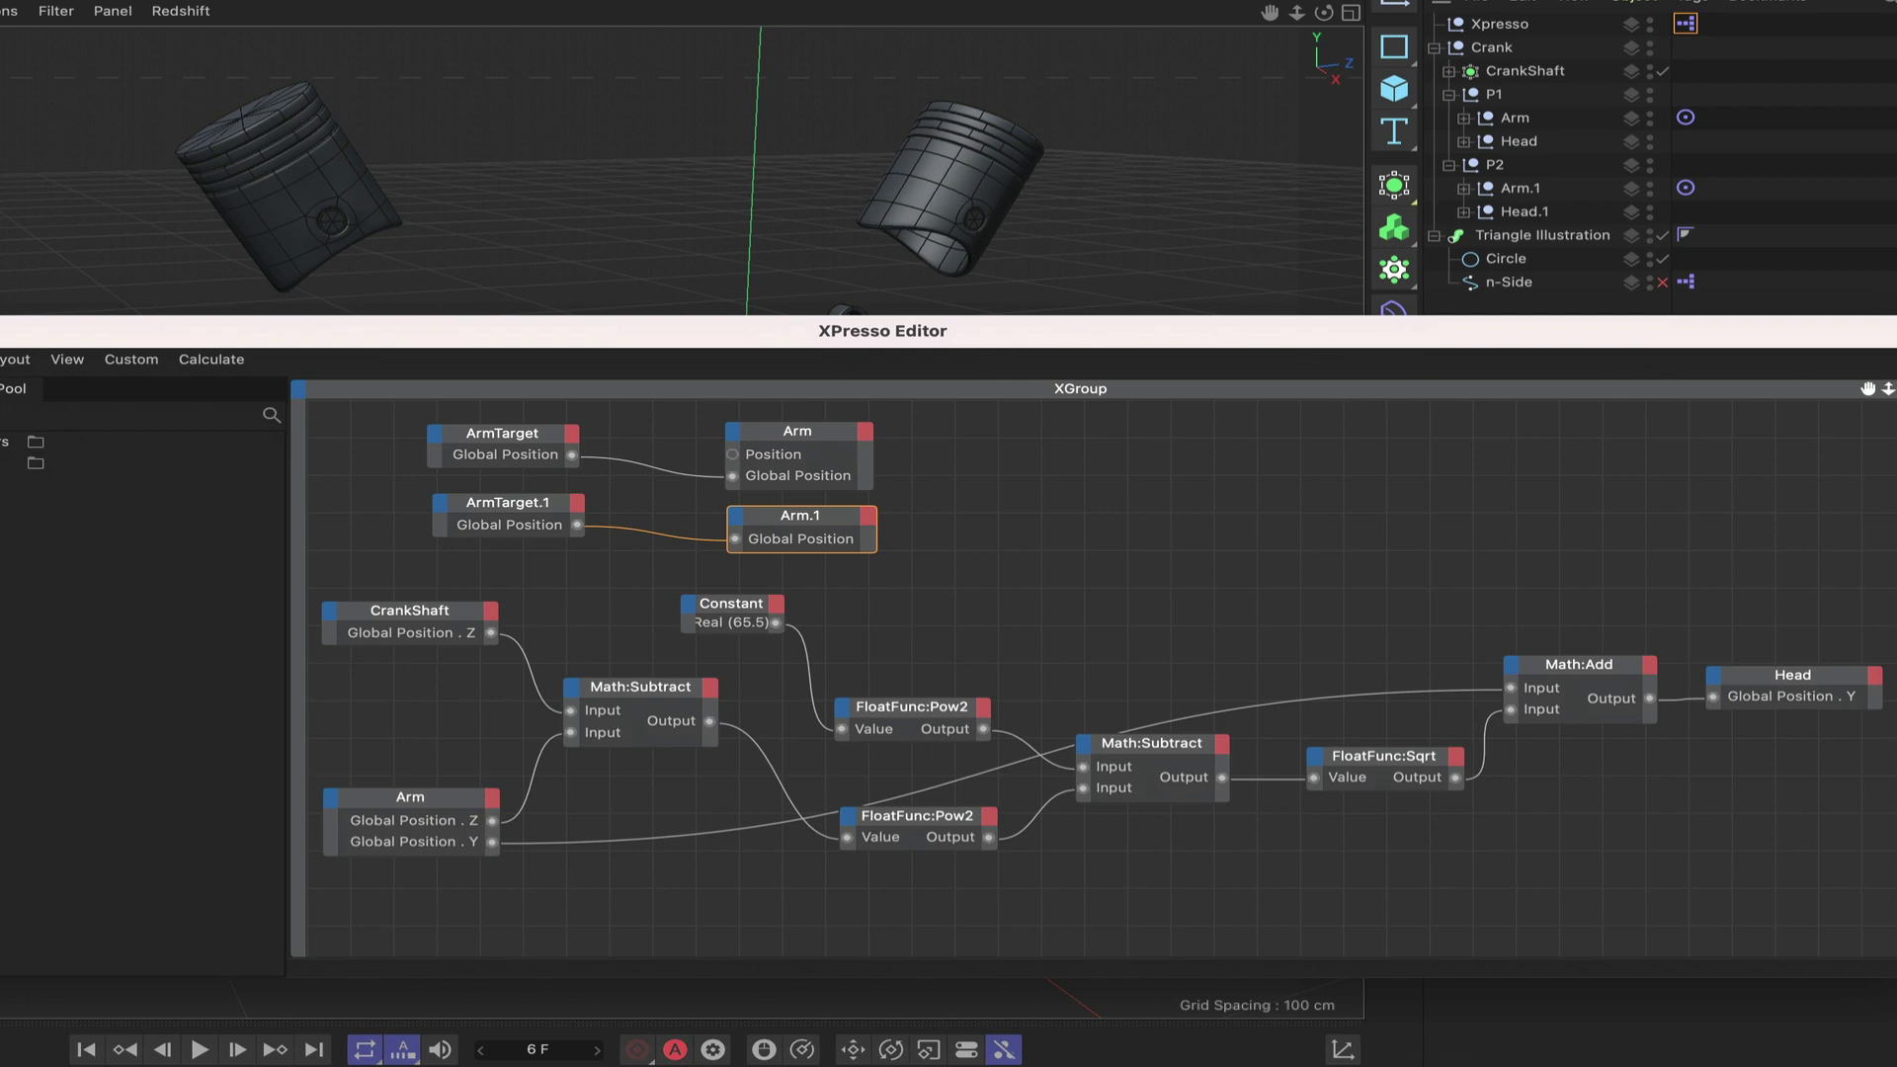
mouse_move(1868, 388)
mouse_down()
mouse_move(1896, 367)
mouse_move(1896, 385)
mouse_up()
alt+middle_drag(1080, 682, 1177, 684)
drag(1868, 388, 1877, 389)
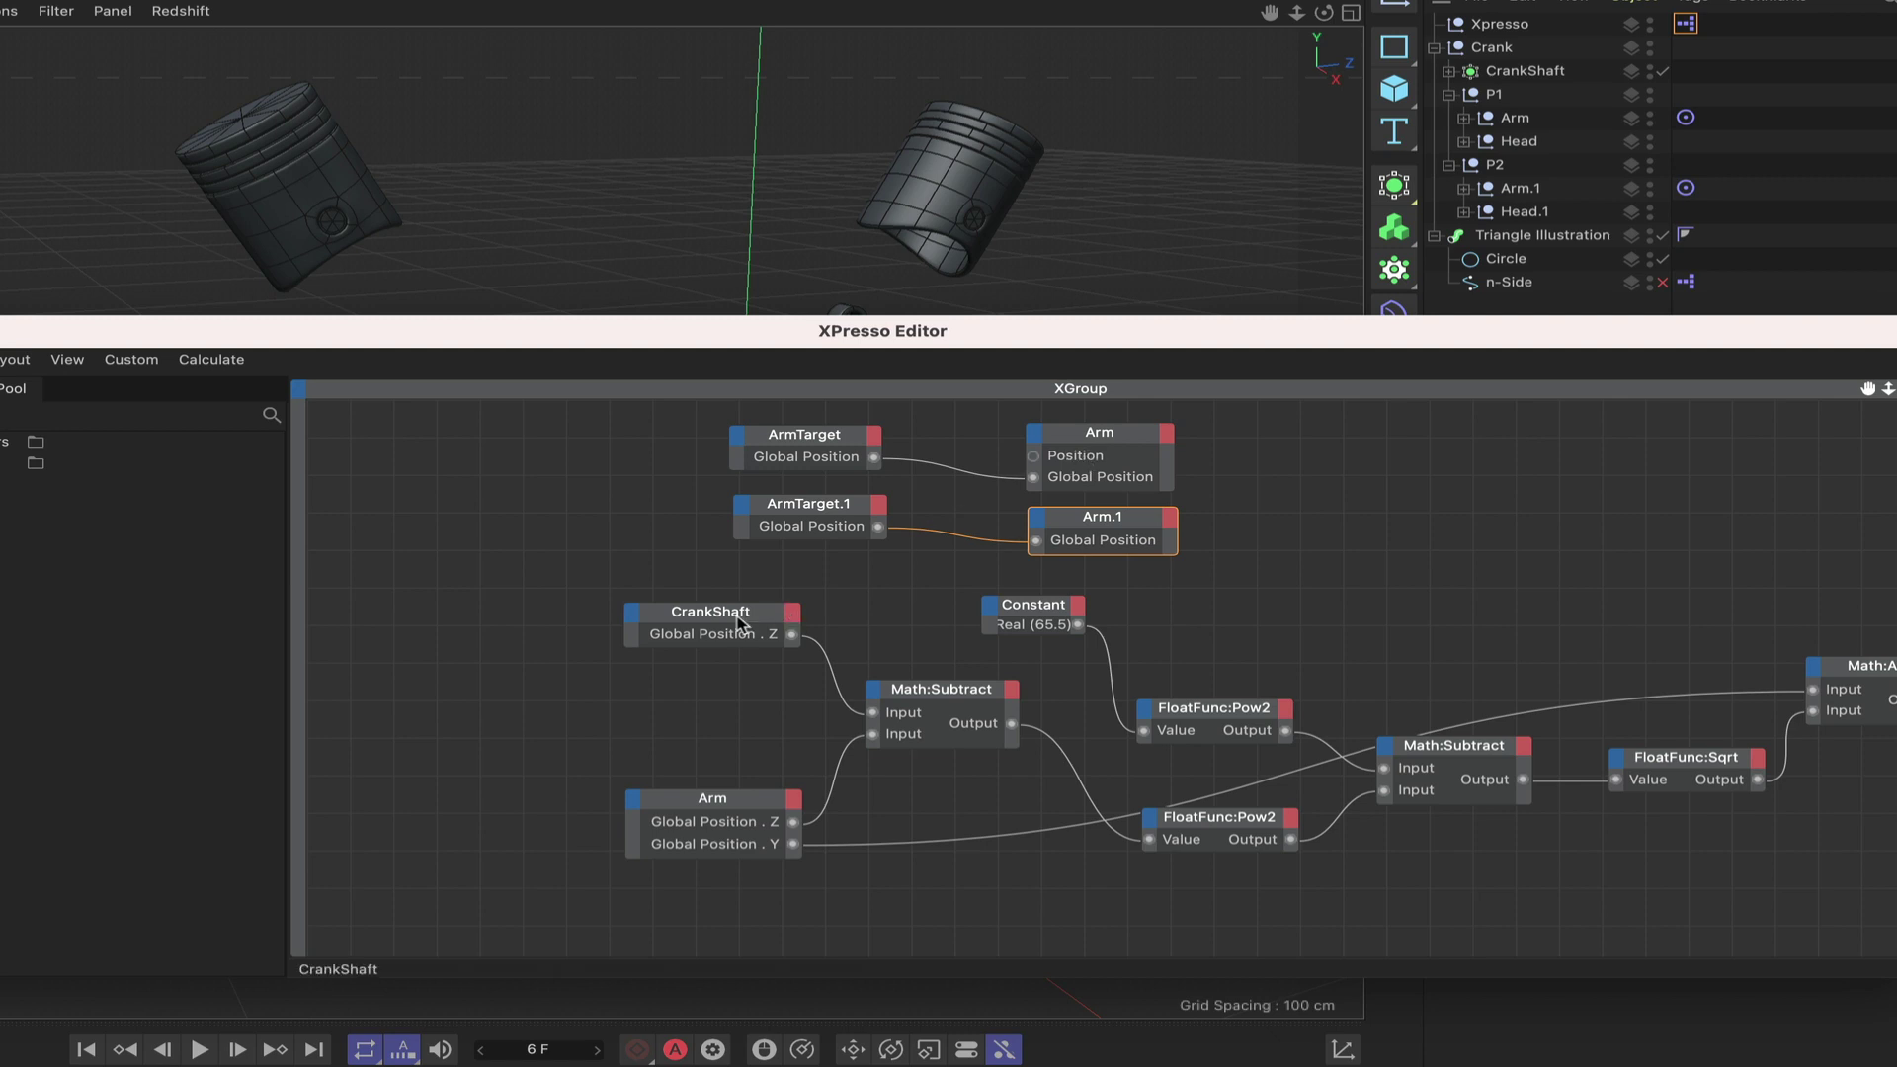
click(796, 620)
mouse_move(847, 686)
mouse_move(1080, 761)
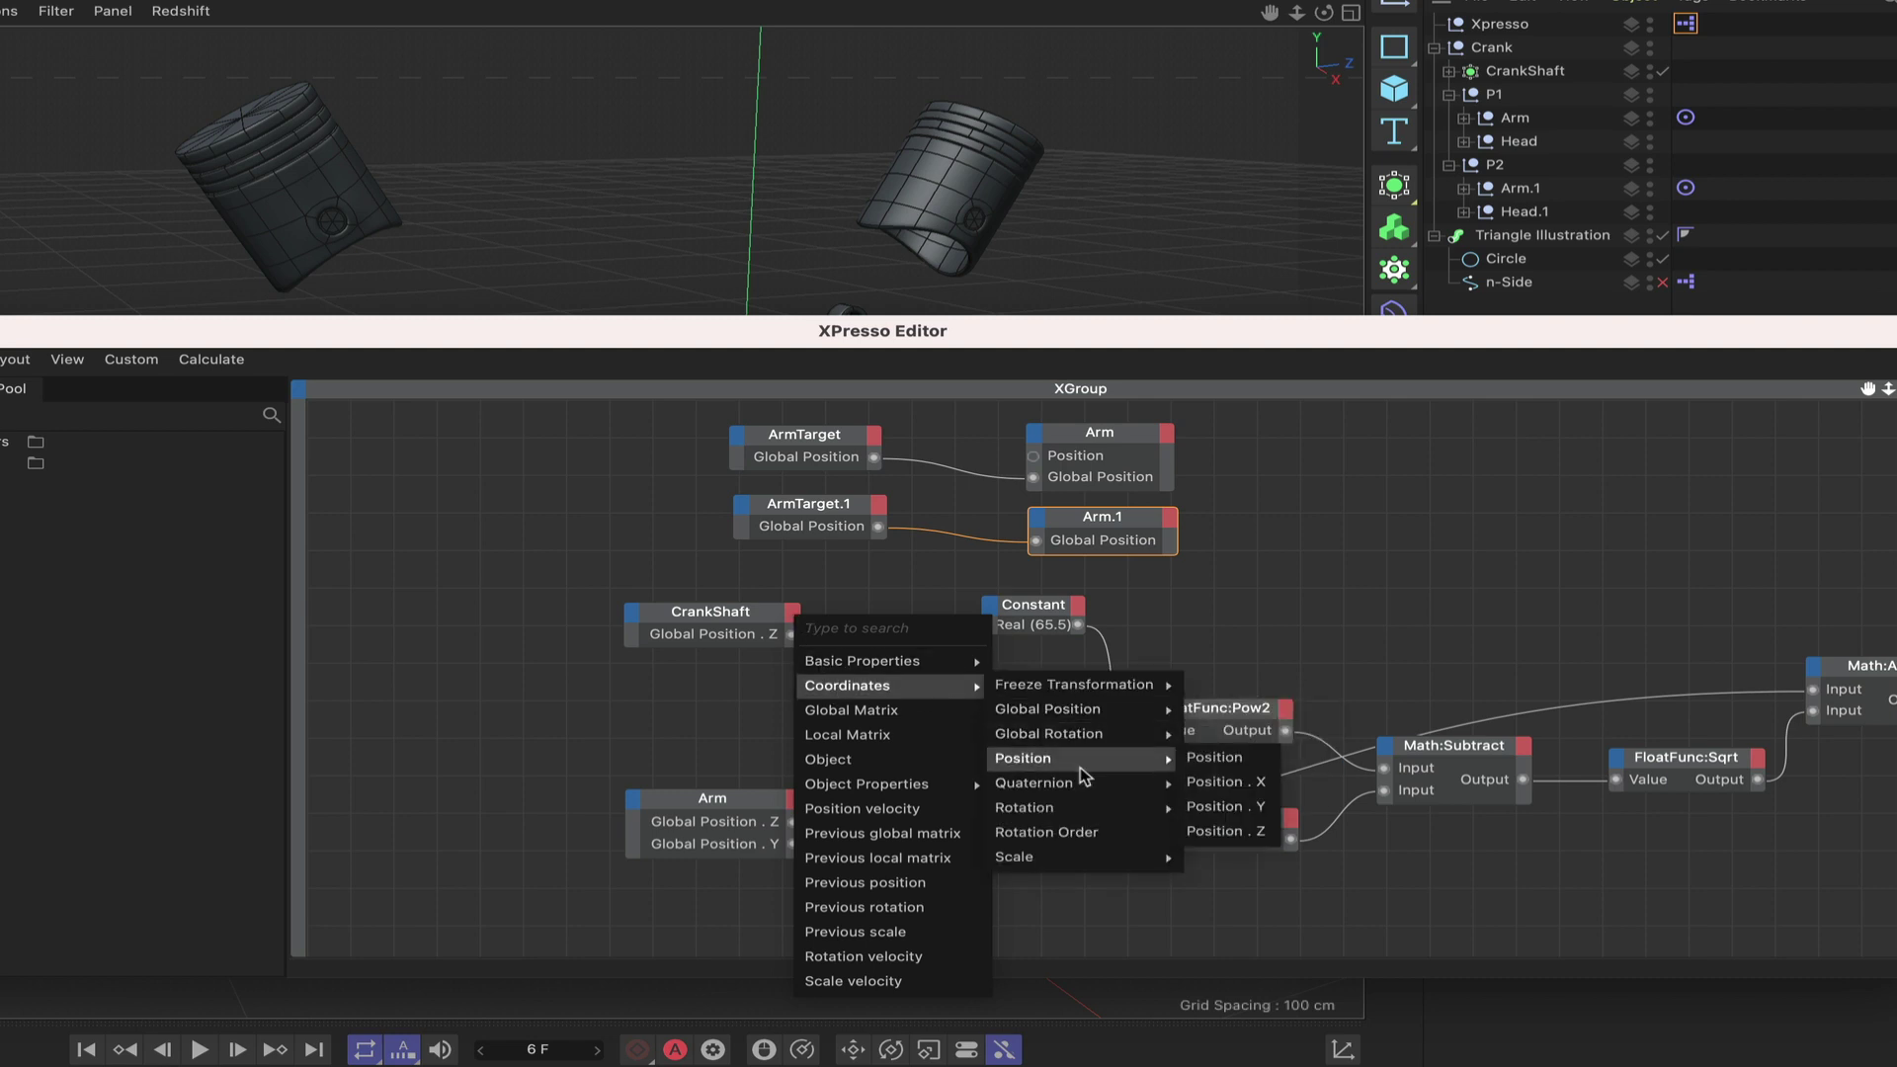
click(1225, 831)
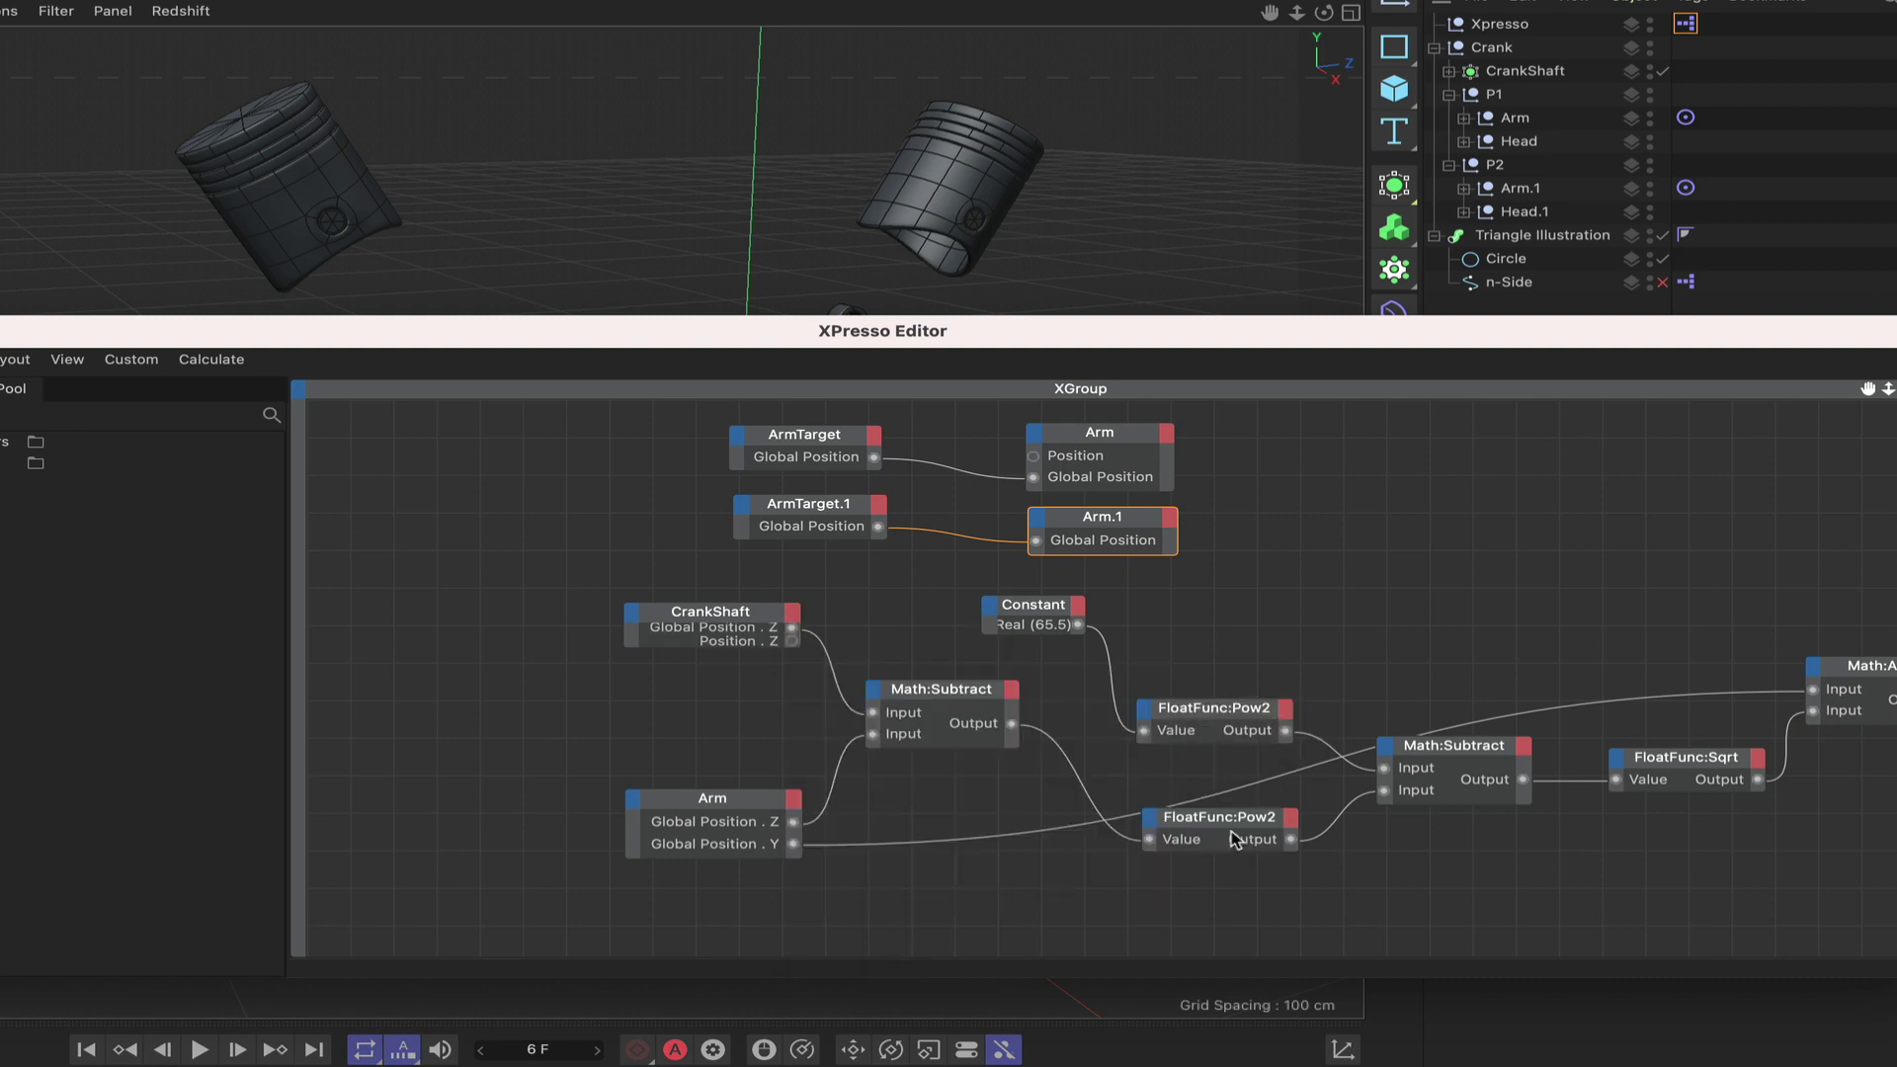
double_click(764, 617)
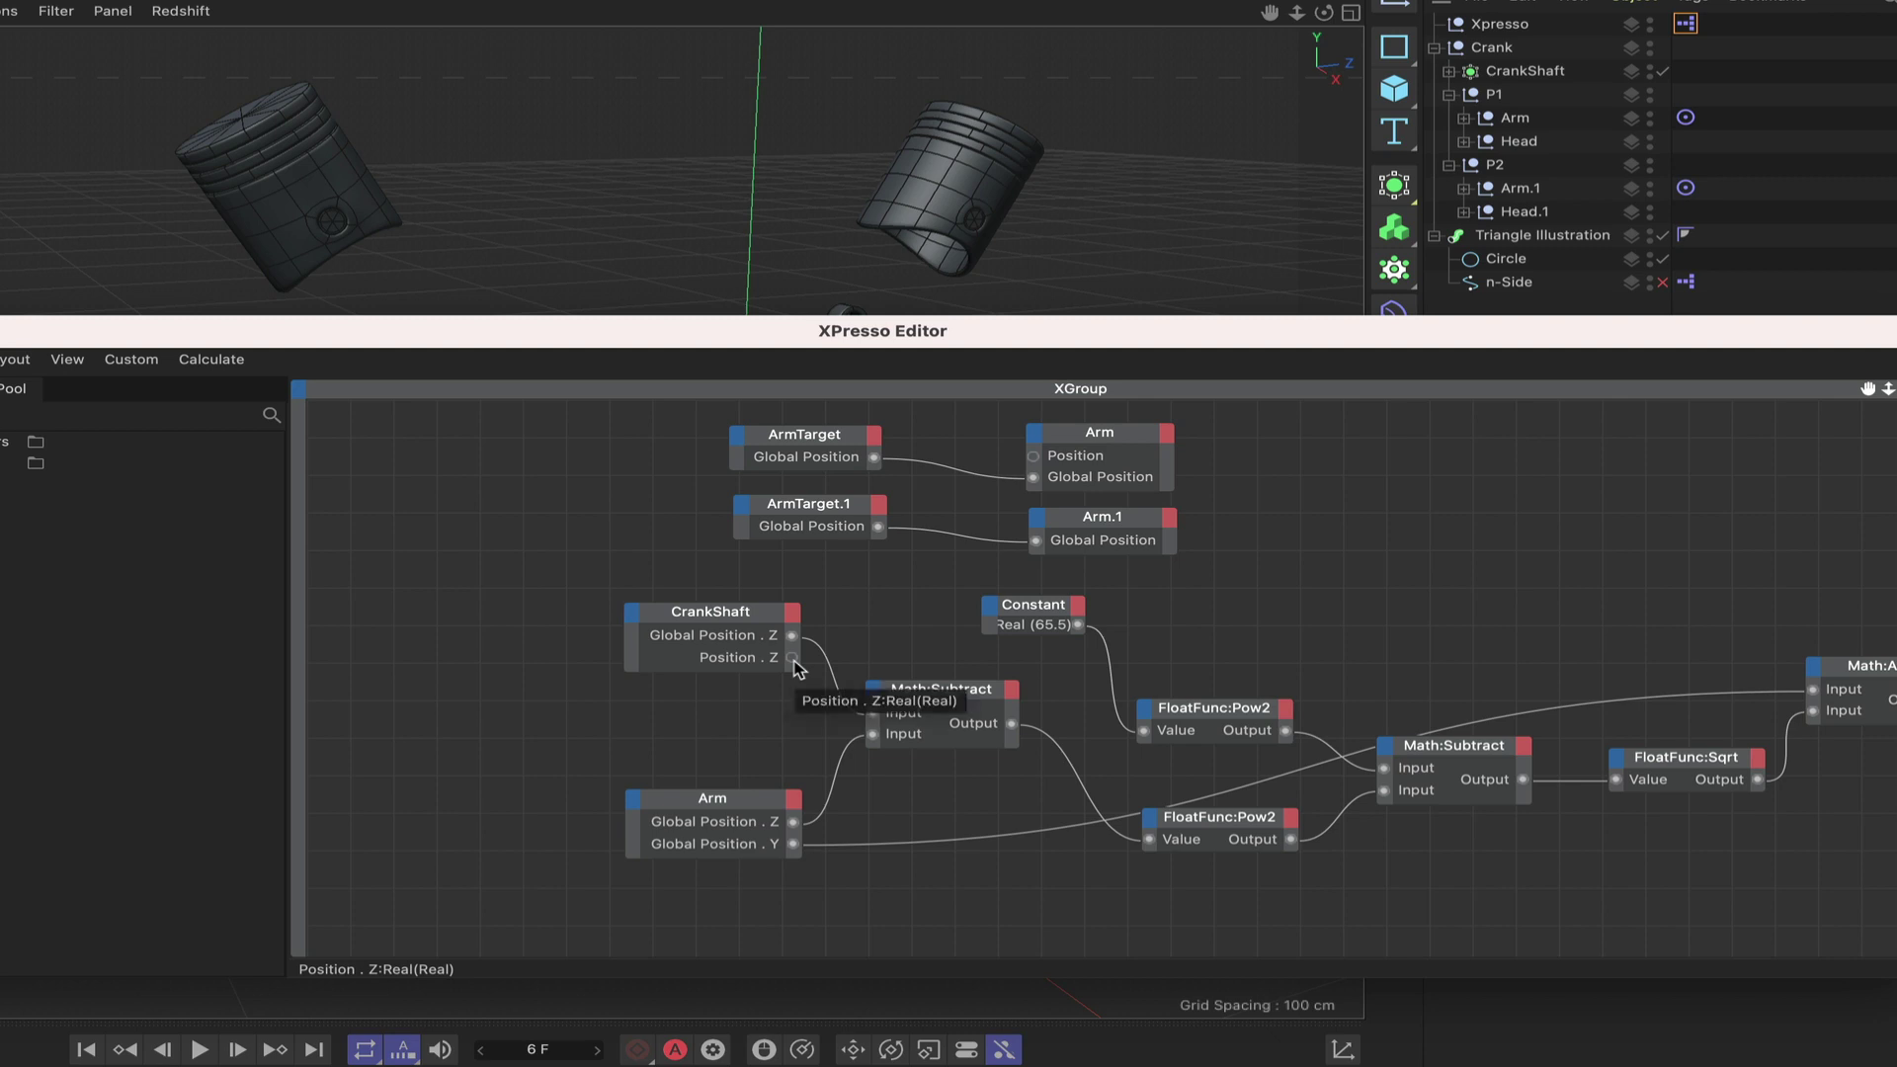
drag(793, 658, 872, 712)
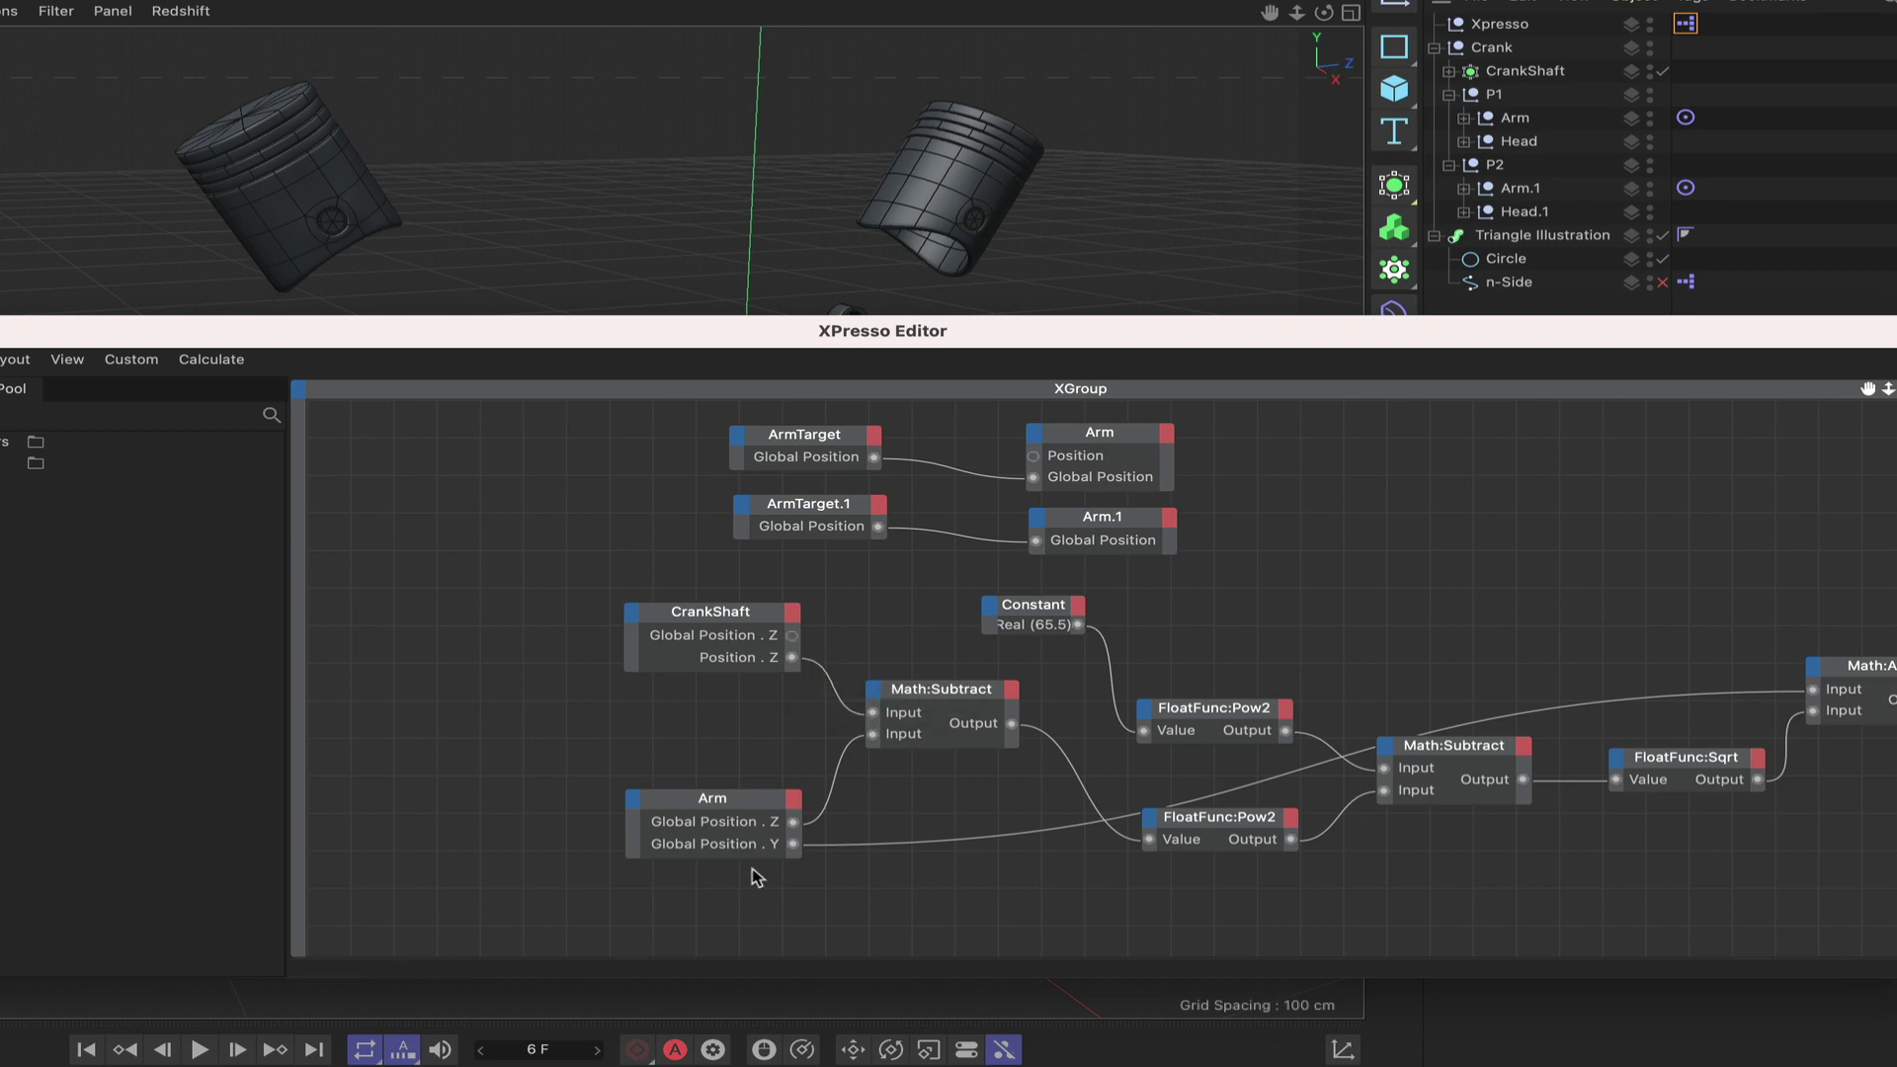
Add local Position . Y and Position . Z outputs to the lower Arm node.
click(793, 803)
mouse_move(845, 846)
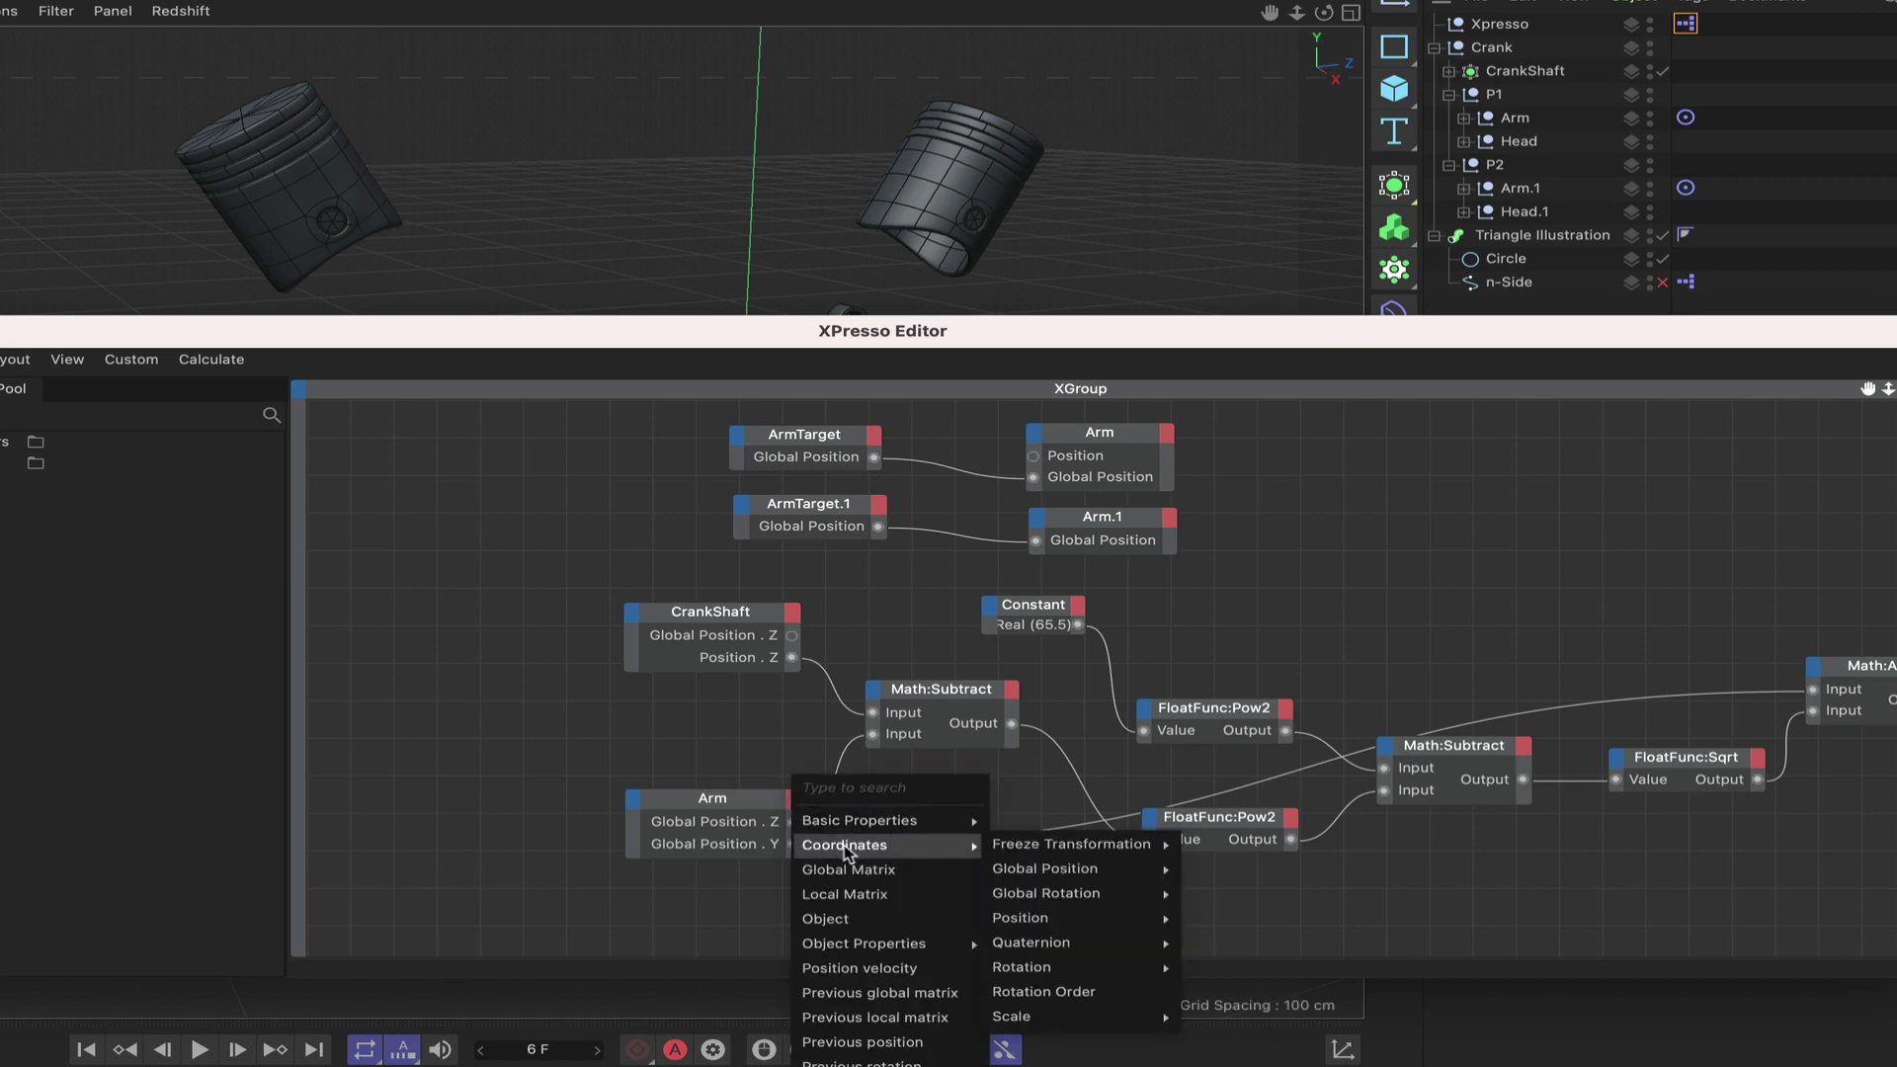
mouse_move(1066, 869)
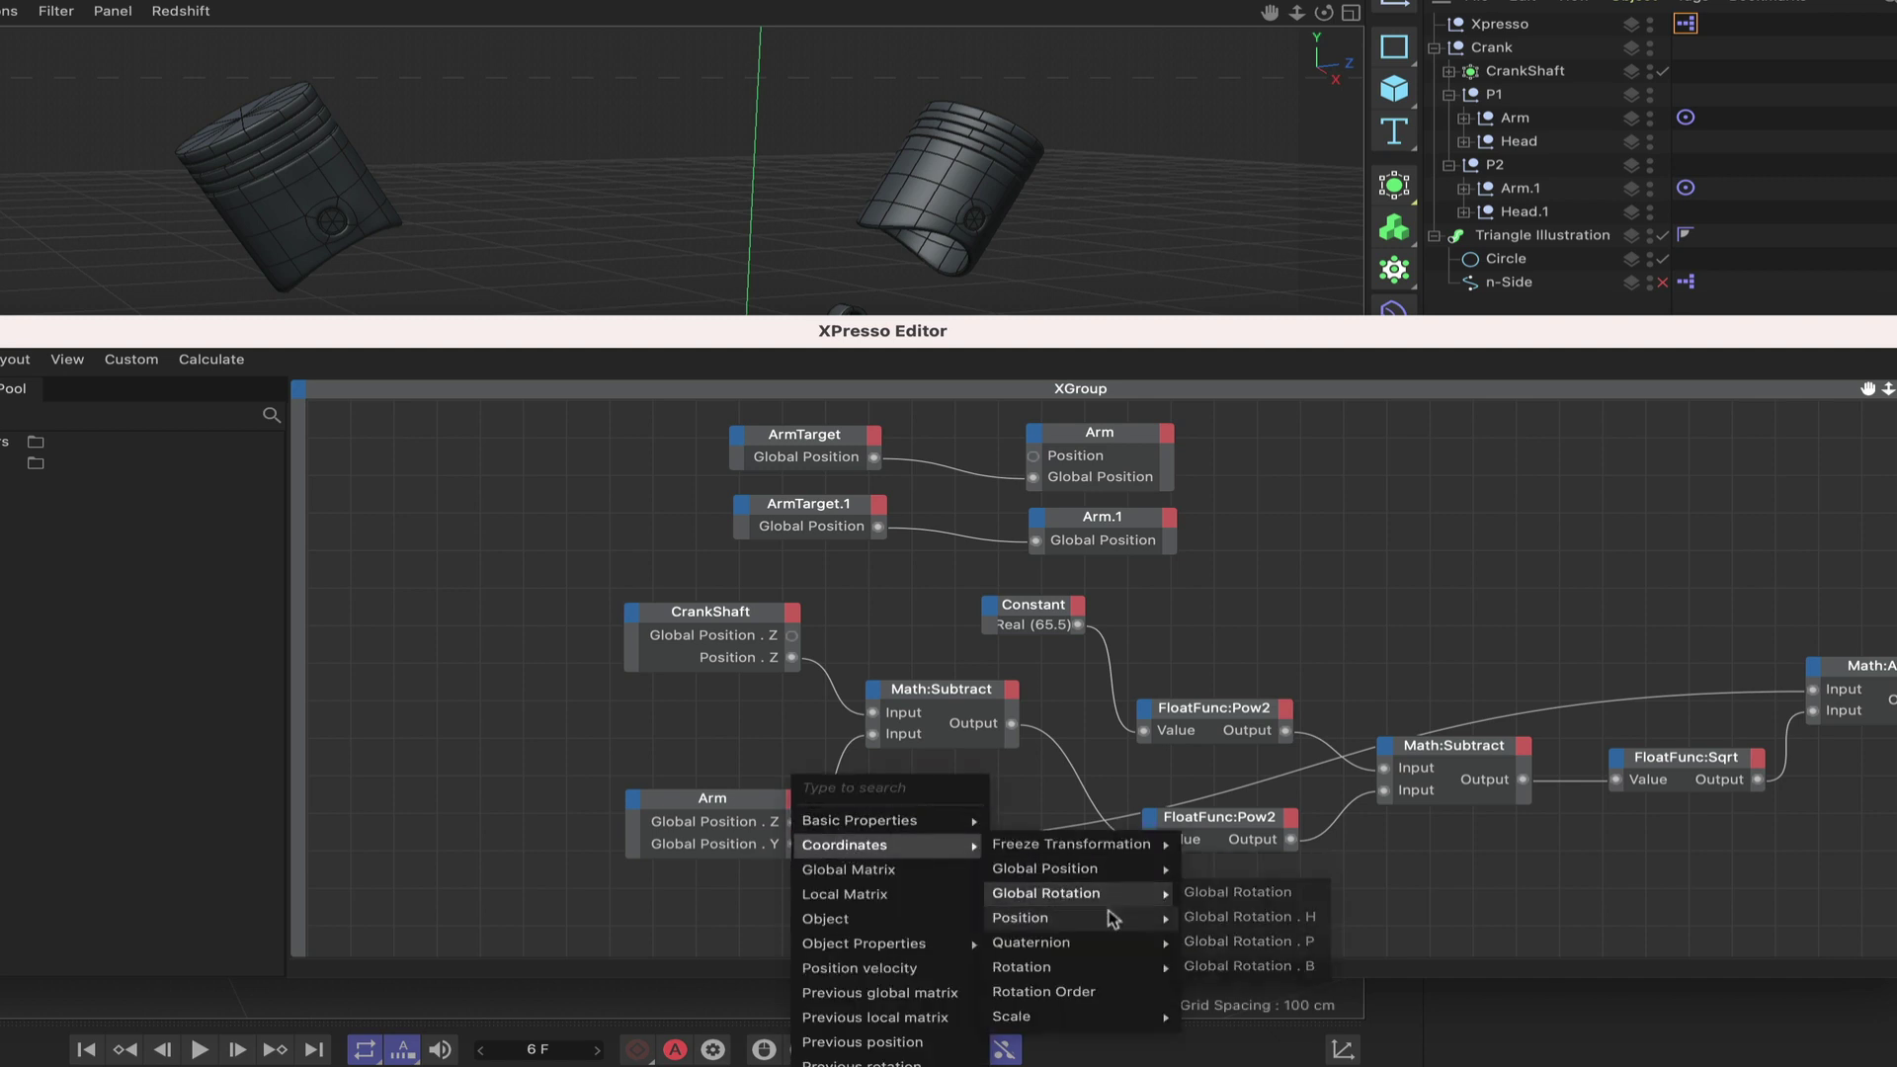
mouse_move(1115, 924)
click(1240, 966)
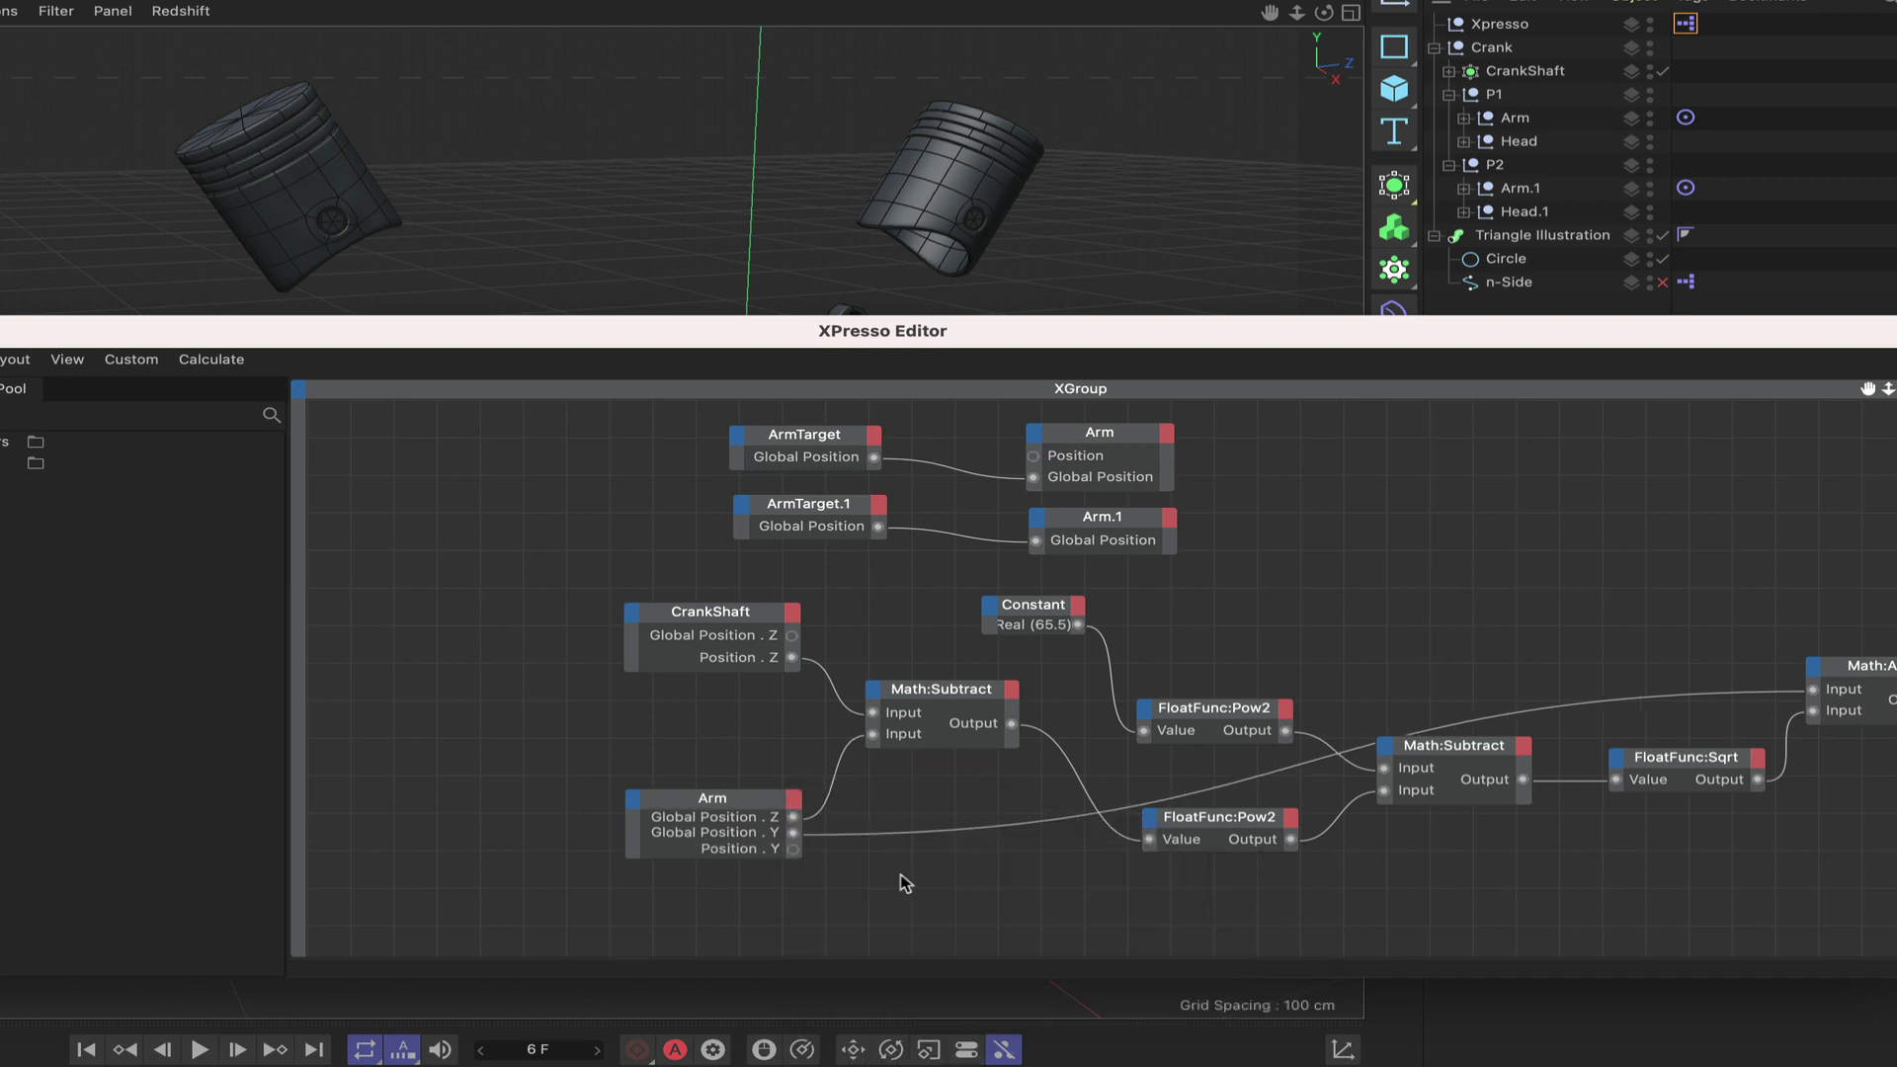
click(795, 807)
mouse_move(847, 846)
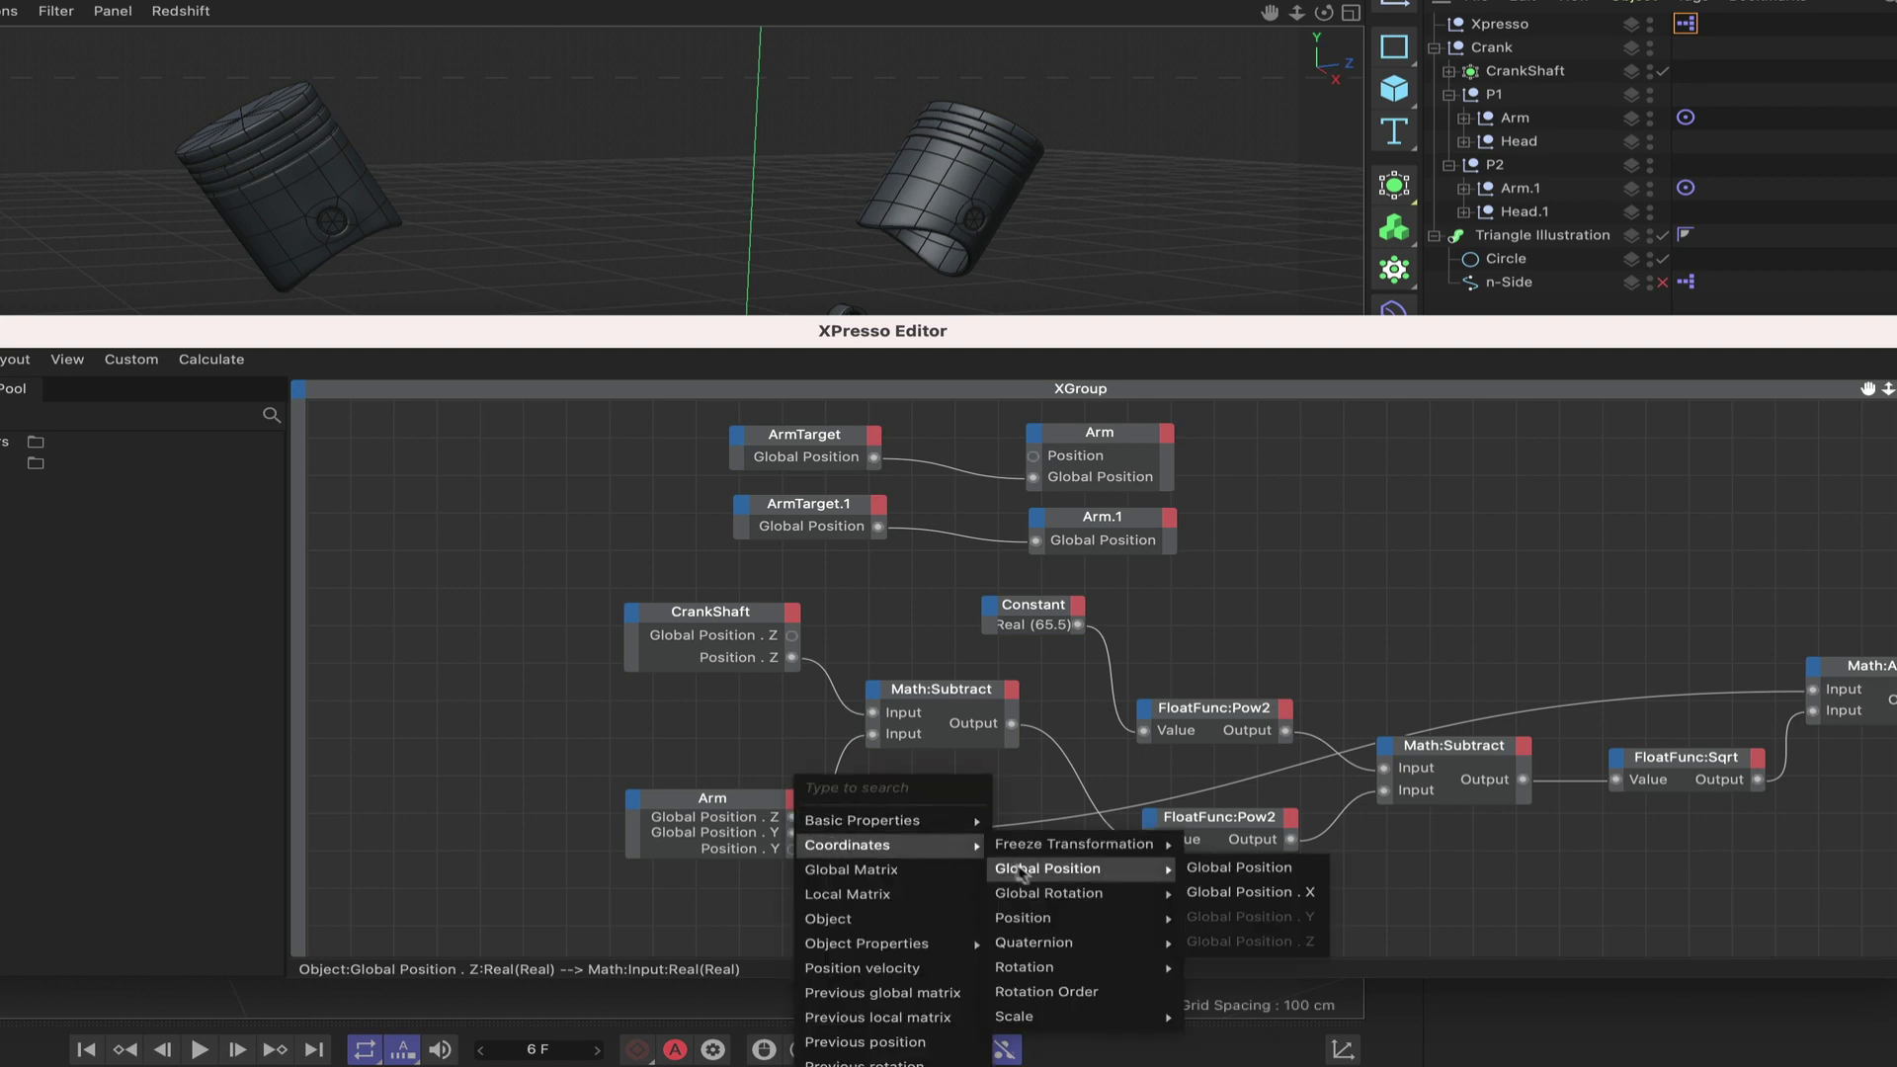
mouse_move(1034, 919)
click(1231, 991)
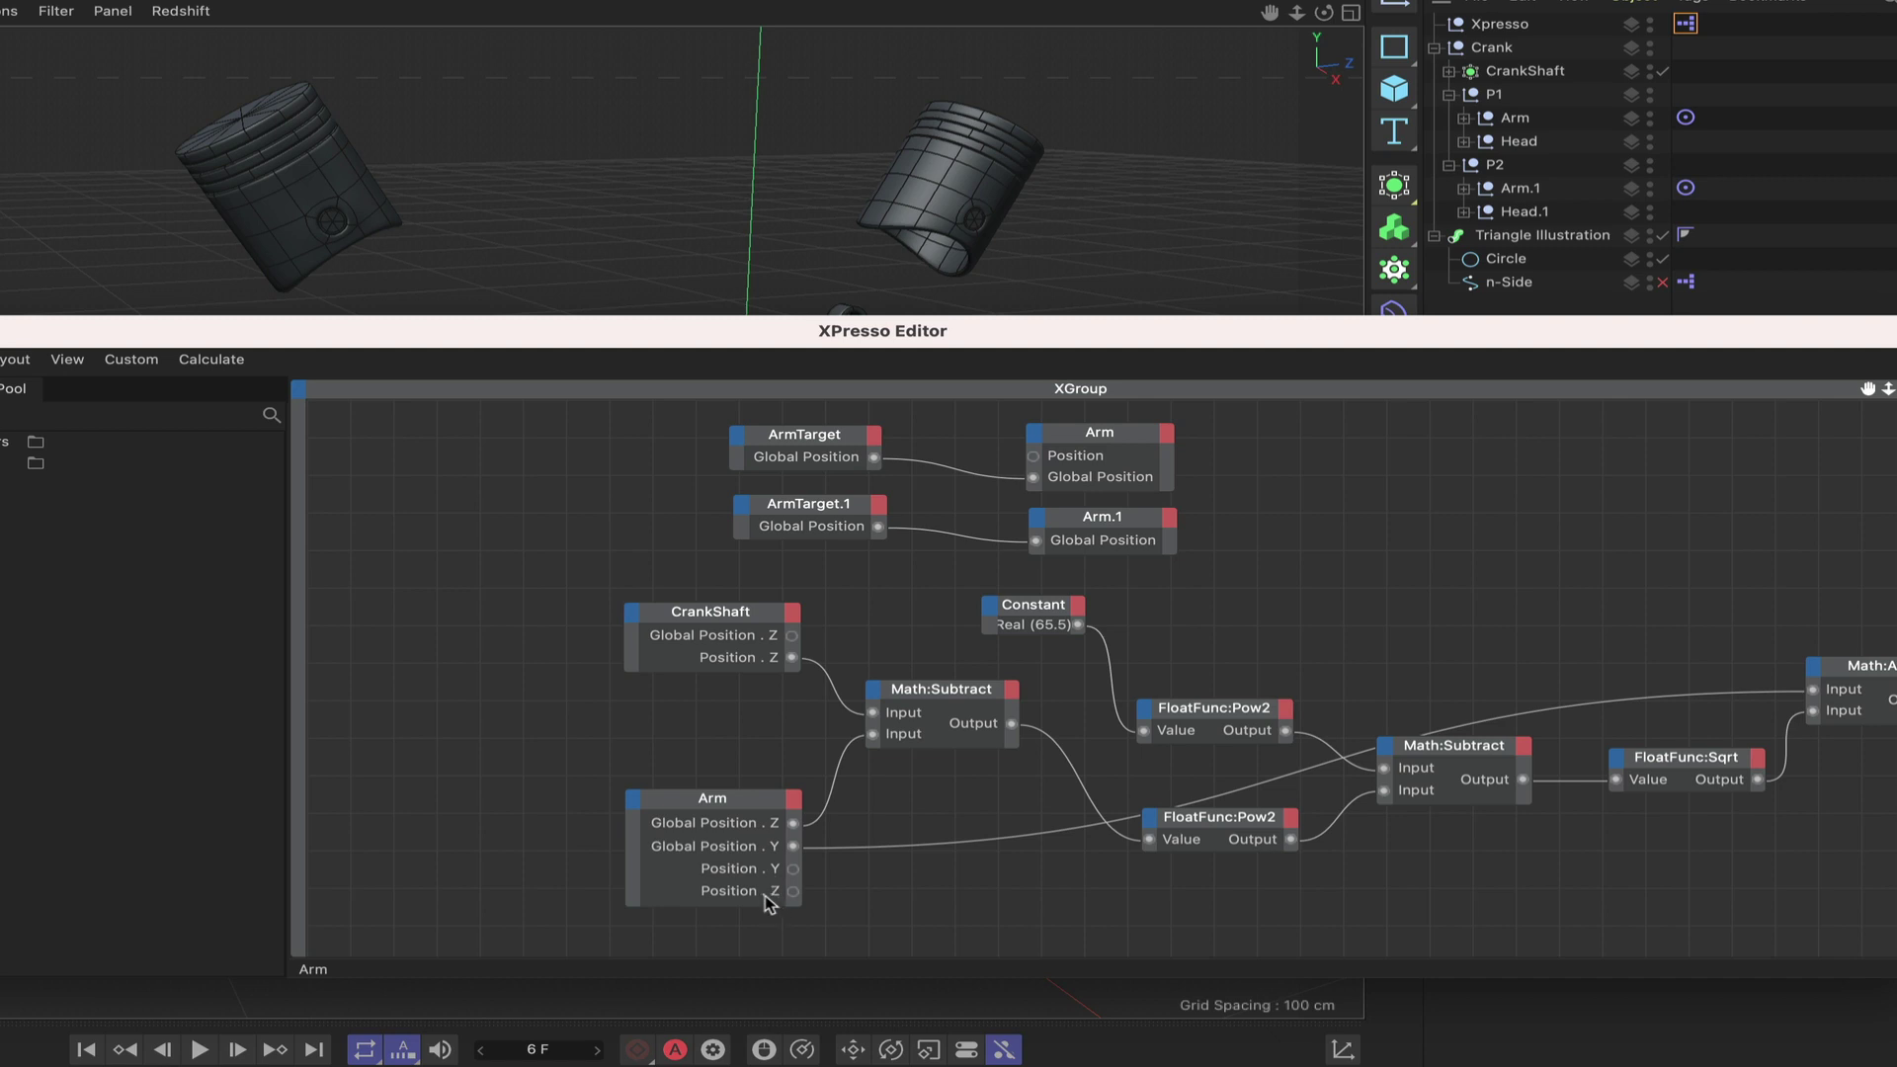
Rewire the lower Arm node: Position . Z to the first Math:Subtract's lower input and Position . Y to Math:Add's upper input.
drag(765, 894, 770, 870)
drag(793, 869, 870, 743)
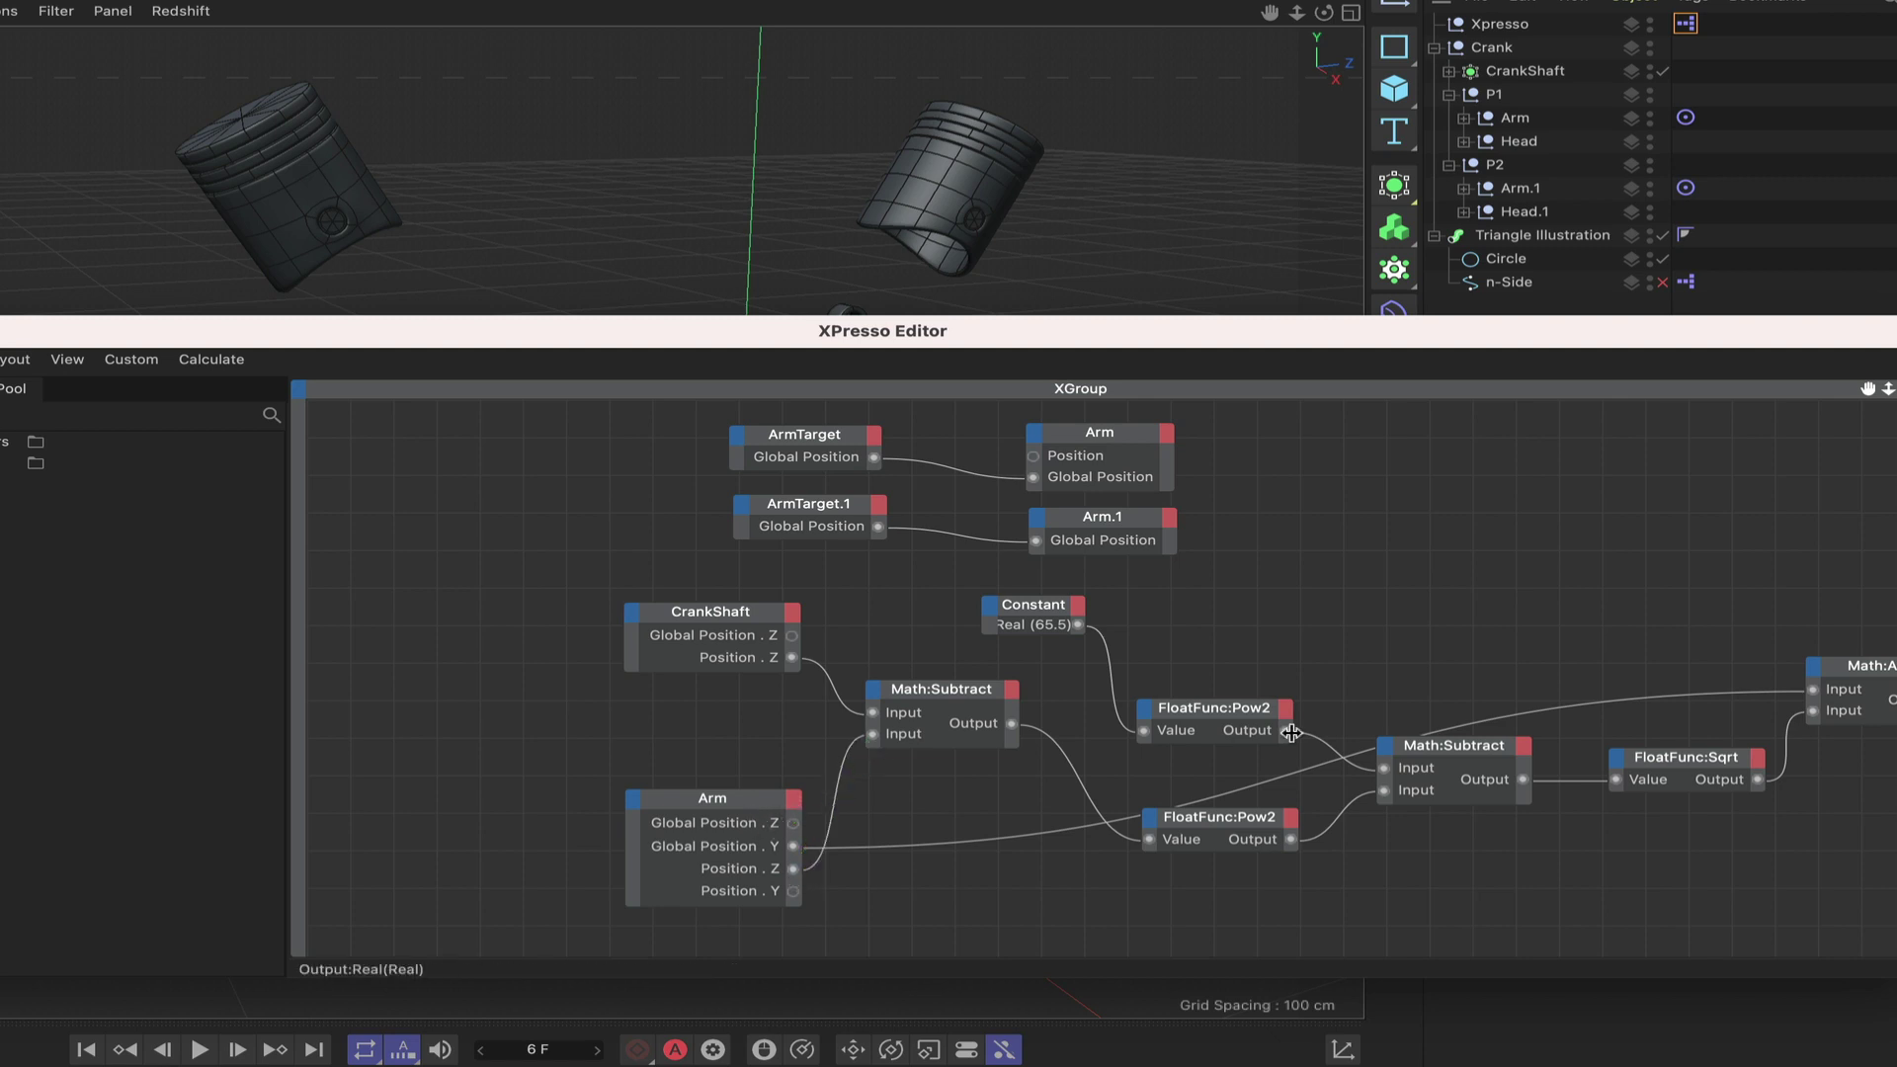
drag(1868, 388, 1695, 333)
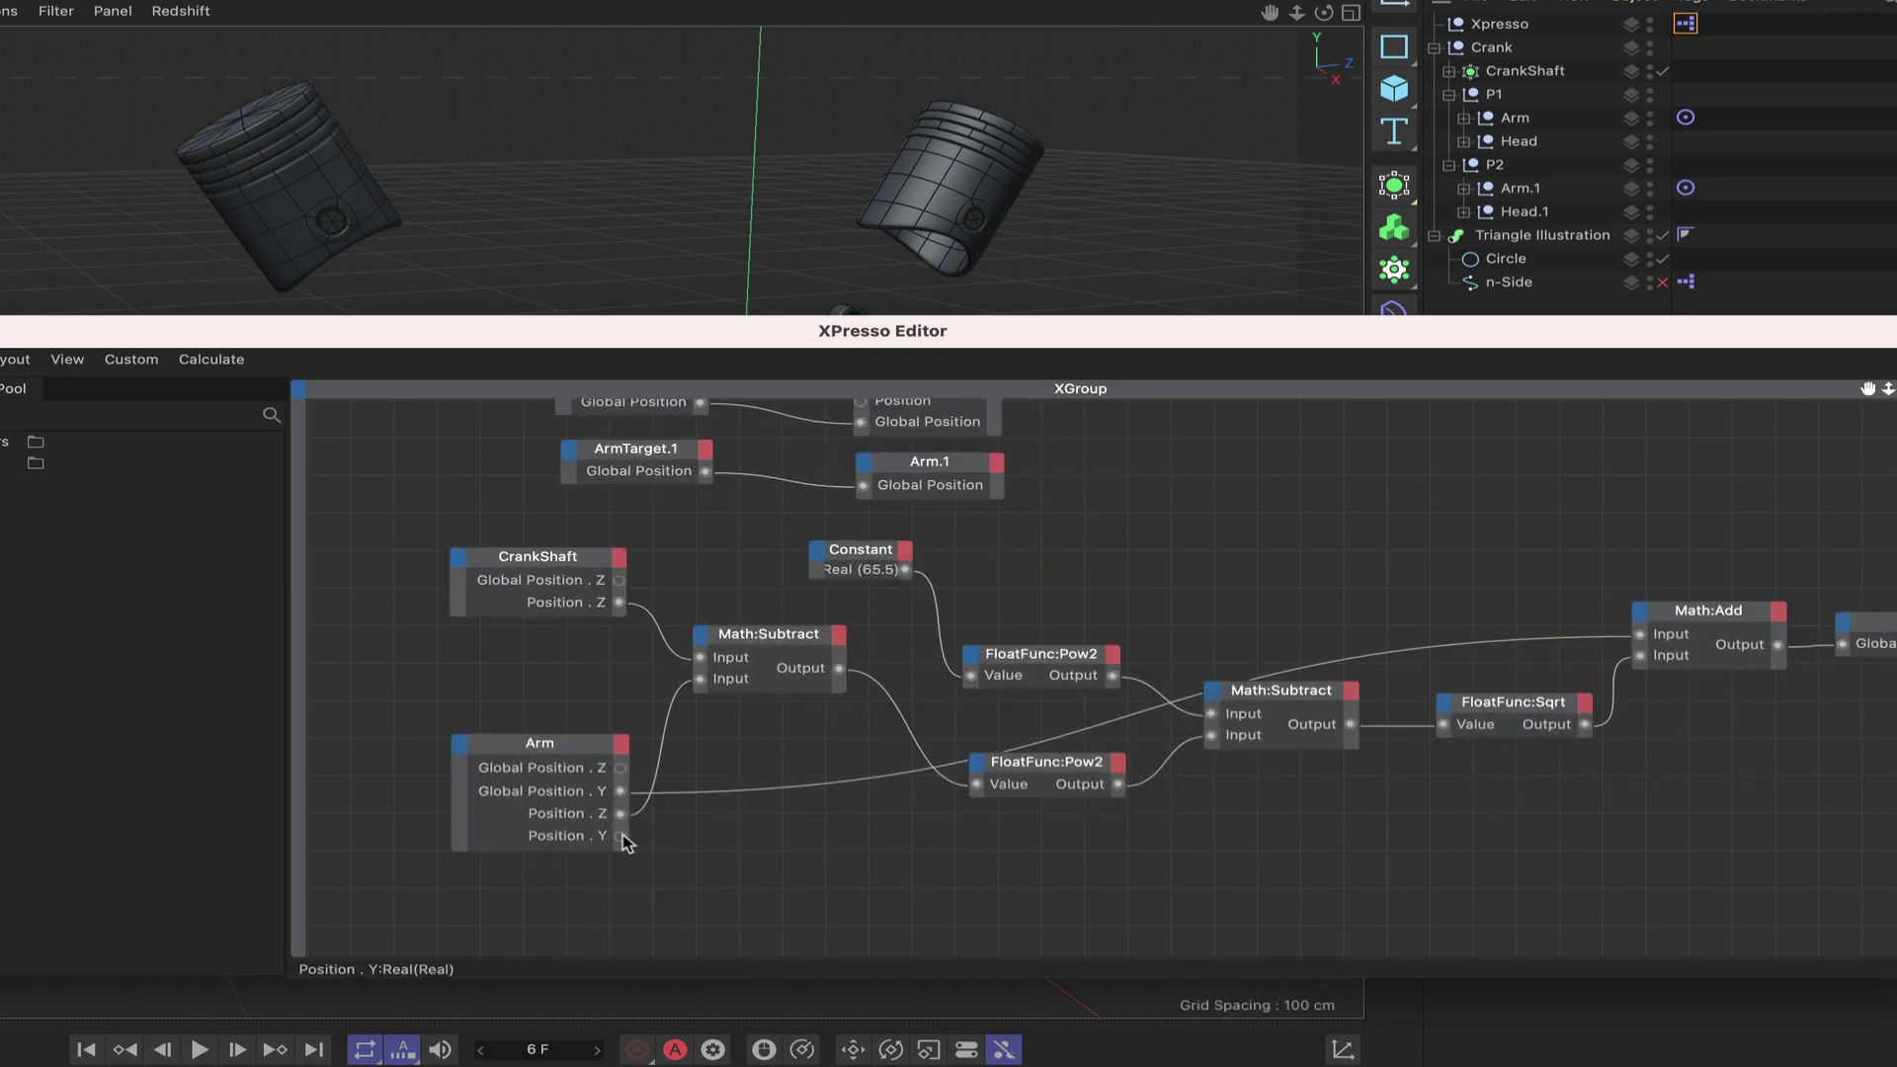
drag(621, 836, 1641, 636)
Add a local Position . Y input to the Head node, connect Math:Add's output to it, and expand the node.
drag(1787, 351, 1135, 396)
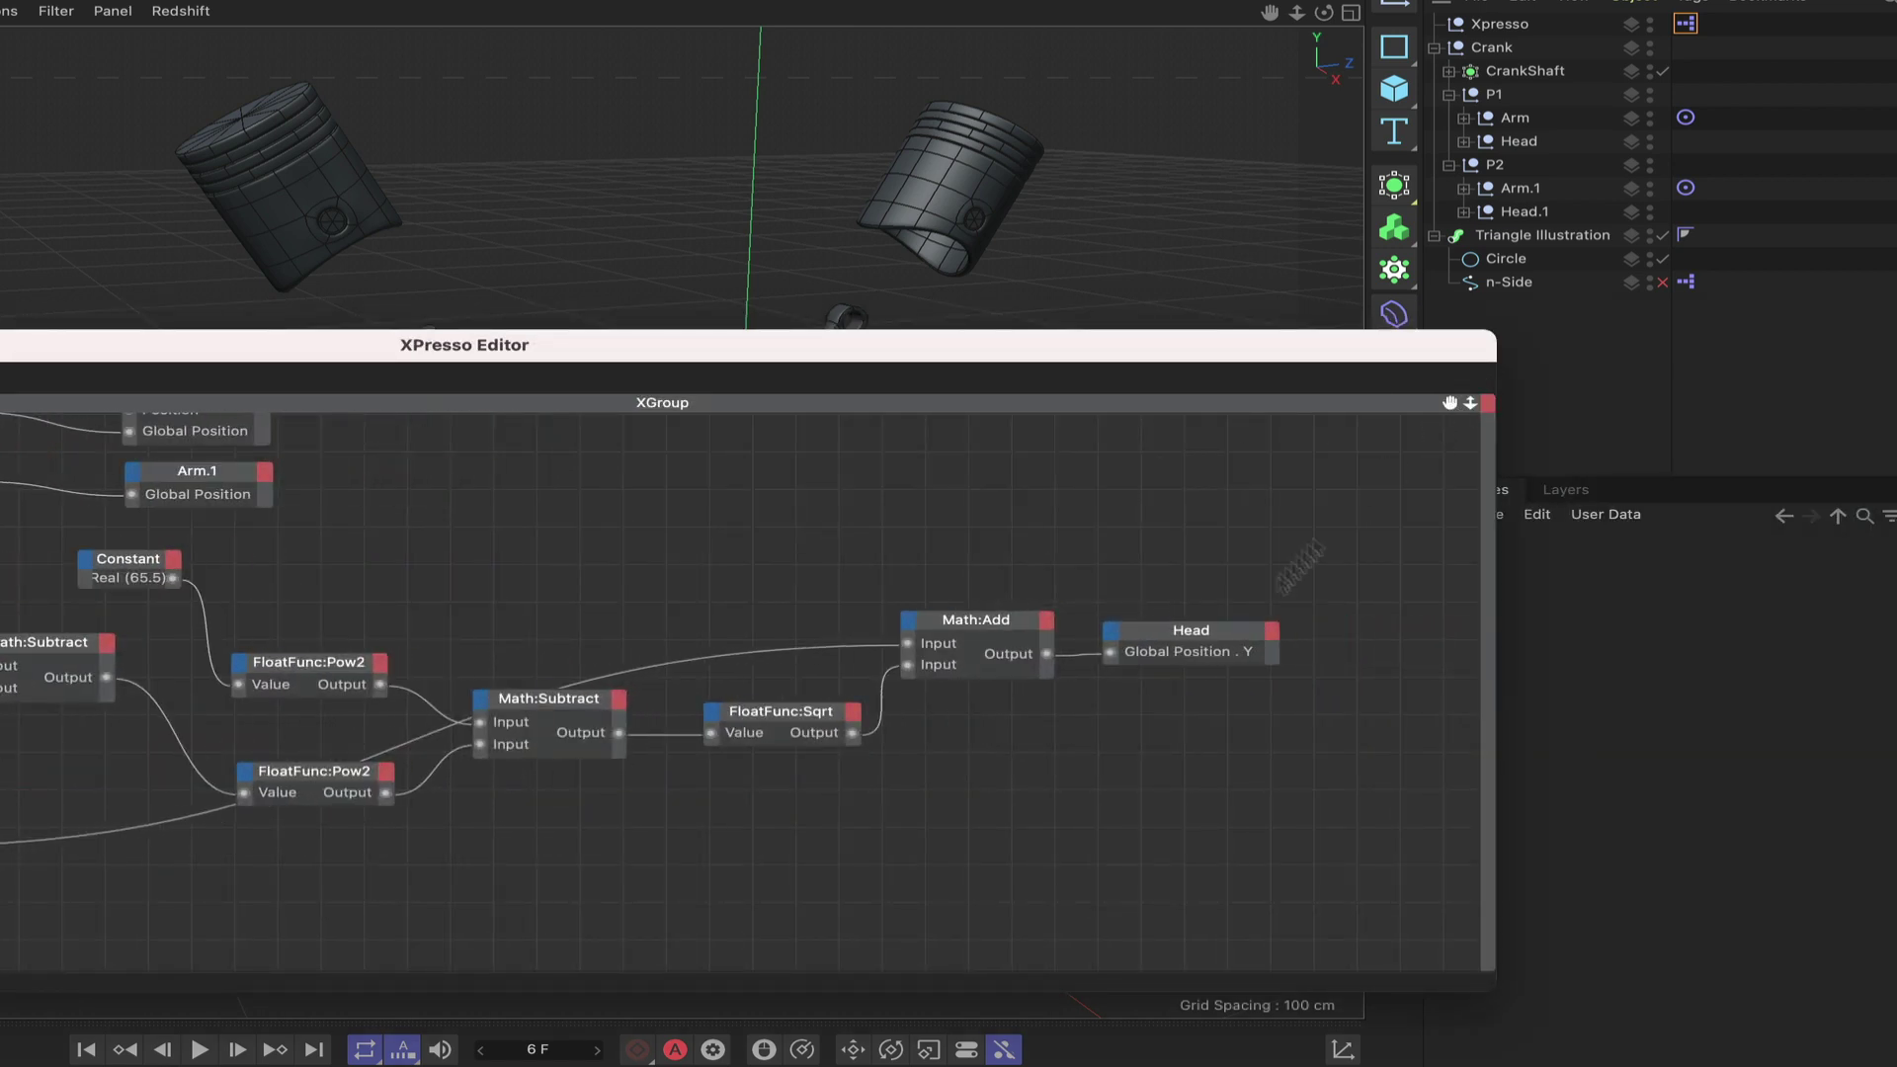
drag(1176, 638, 1170, 525)
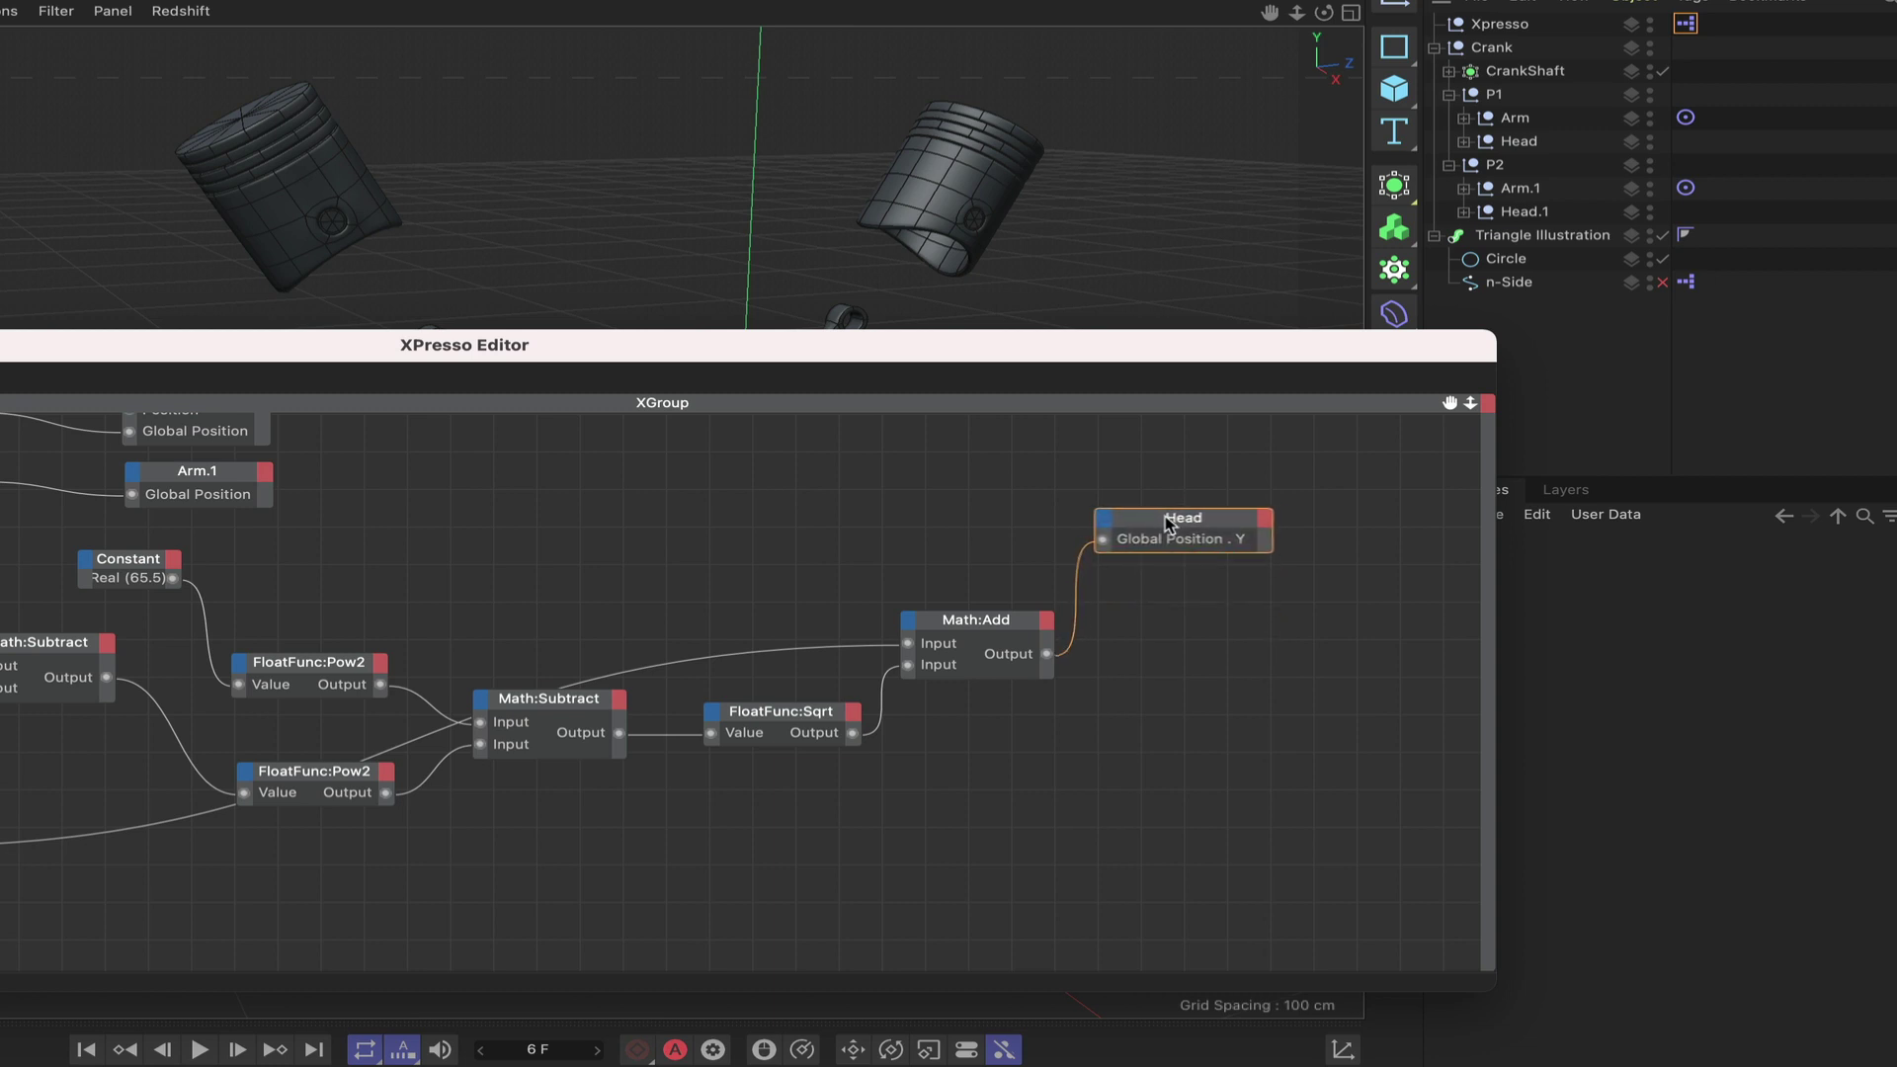
click(1105, 526)
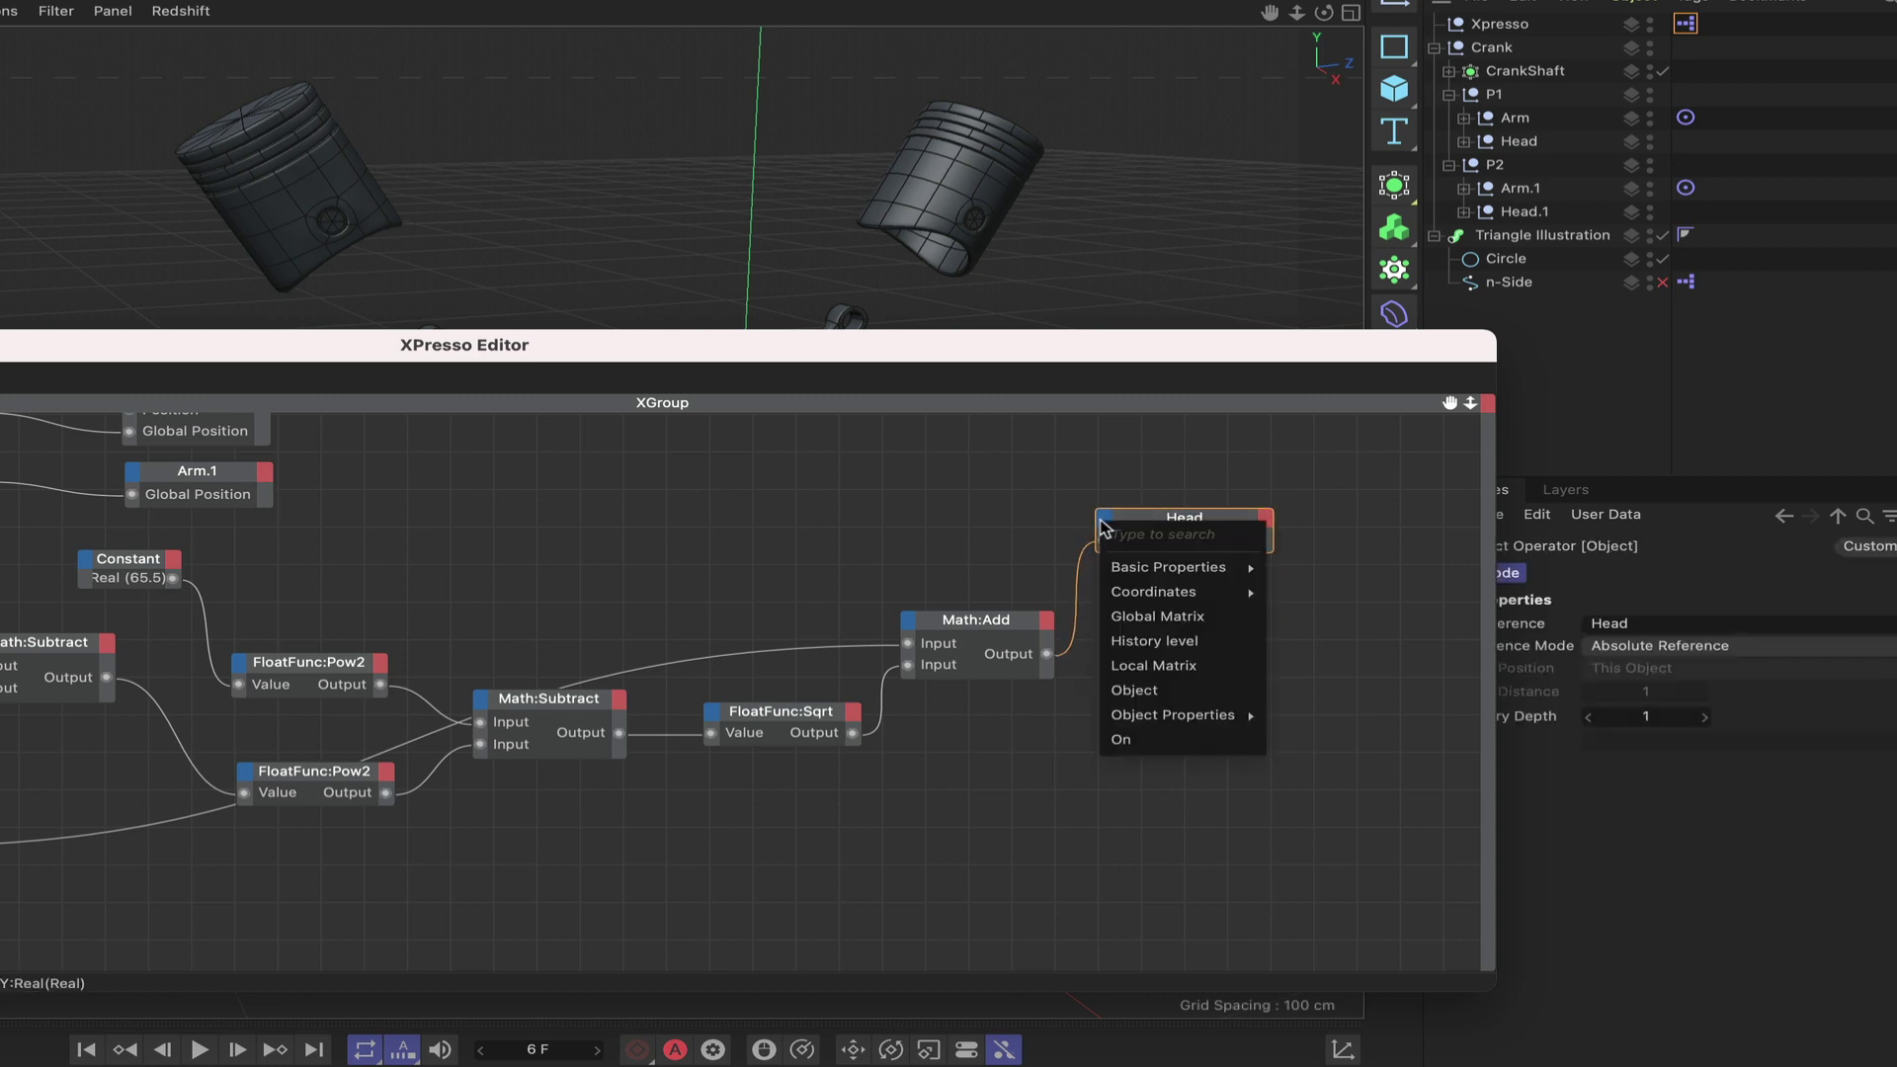
mouse_move(1156, 591)
mouse_move(1319, 664)
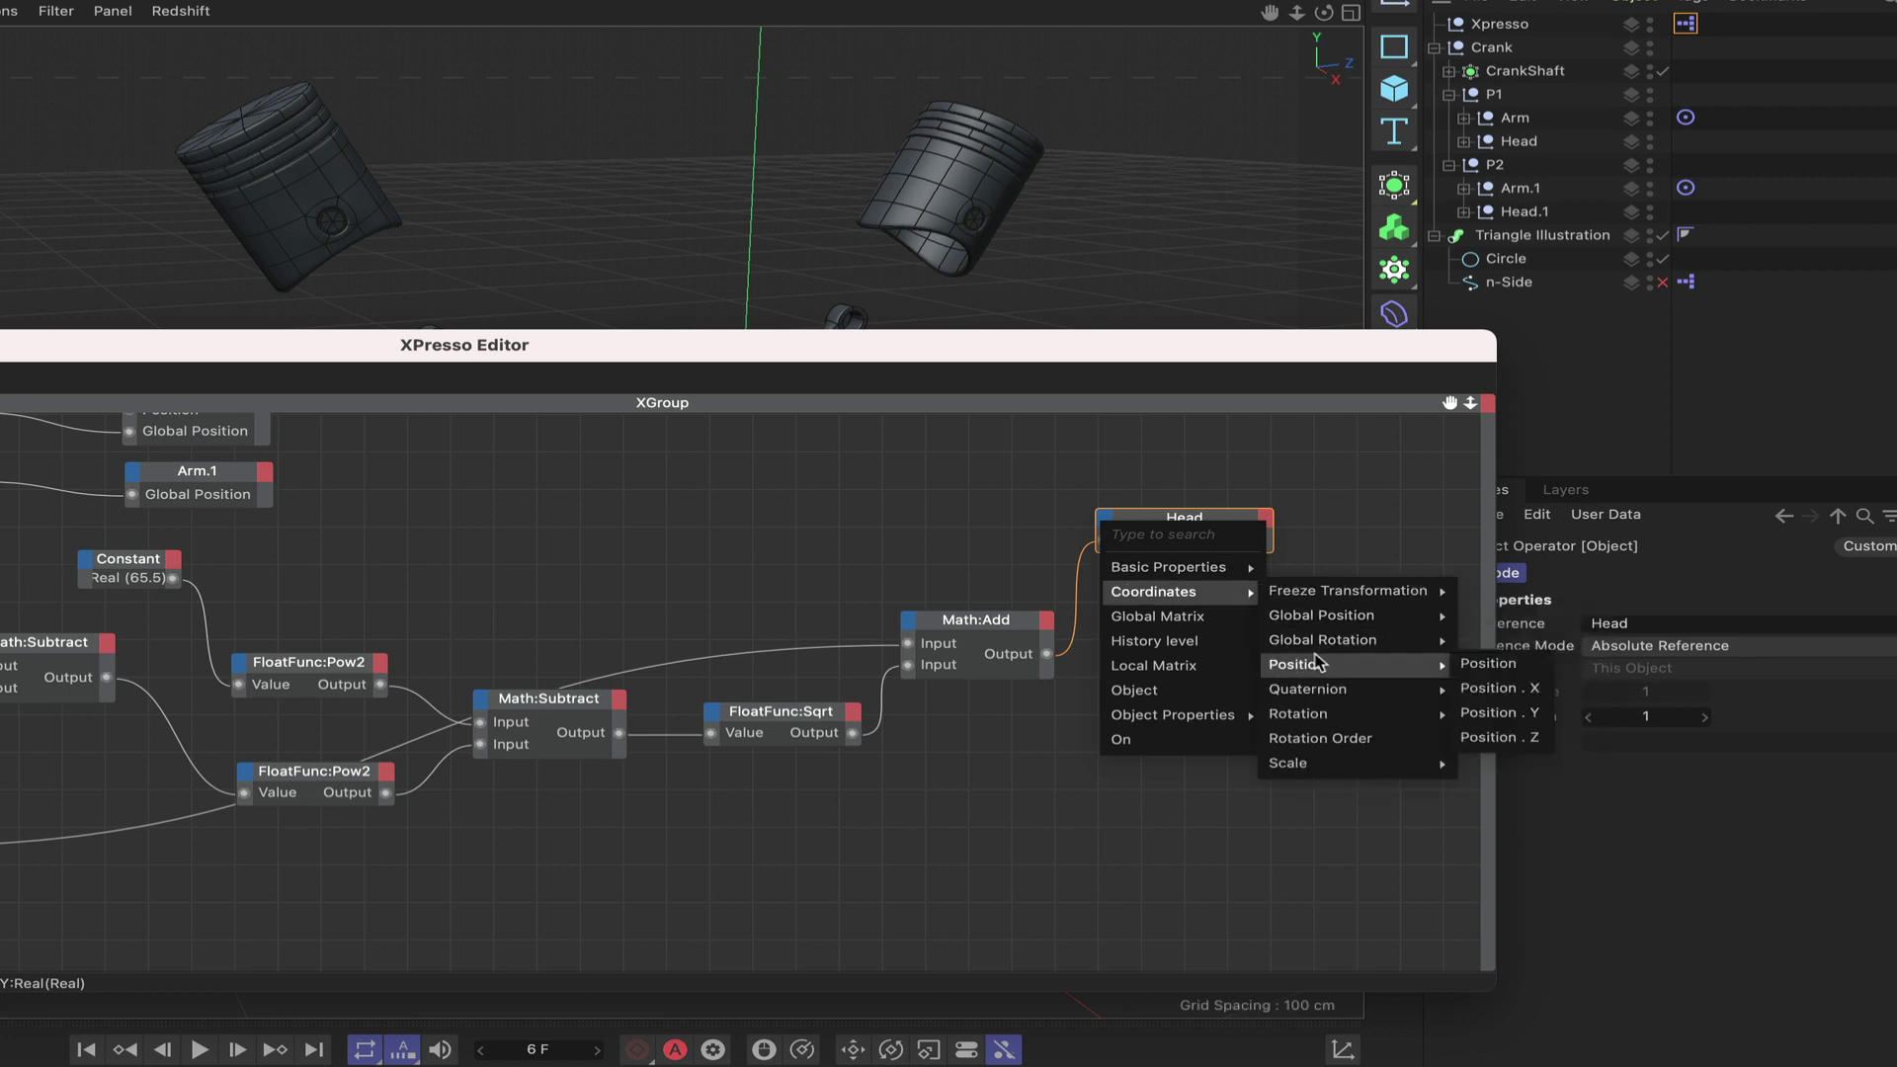
click(1479, 715)
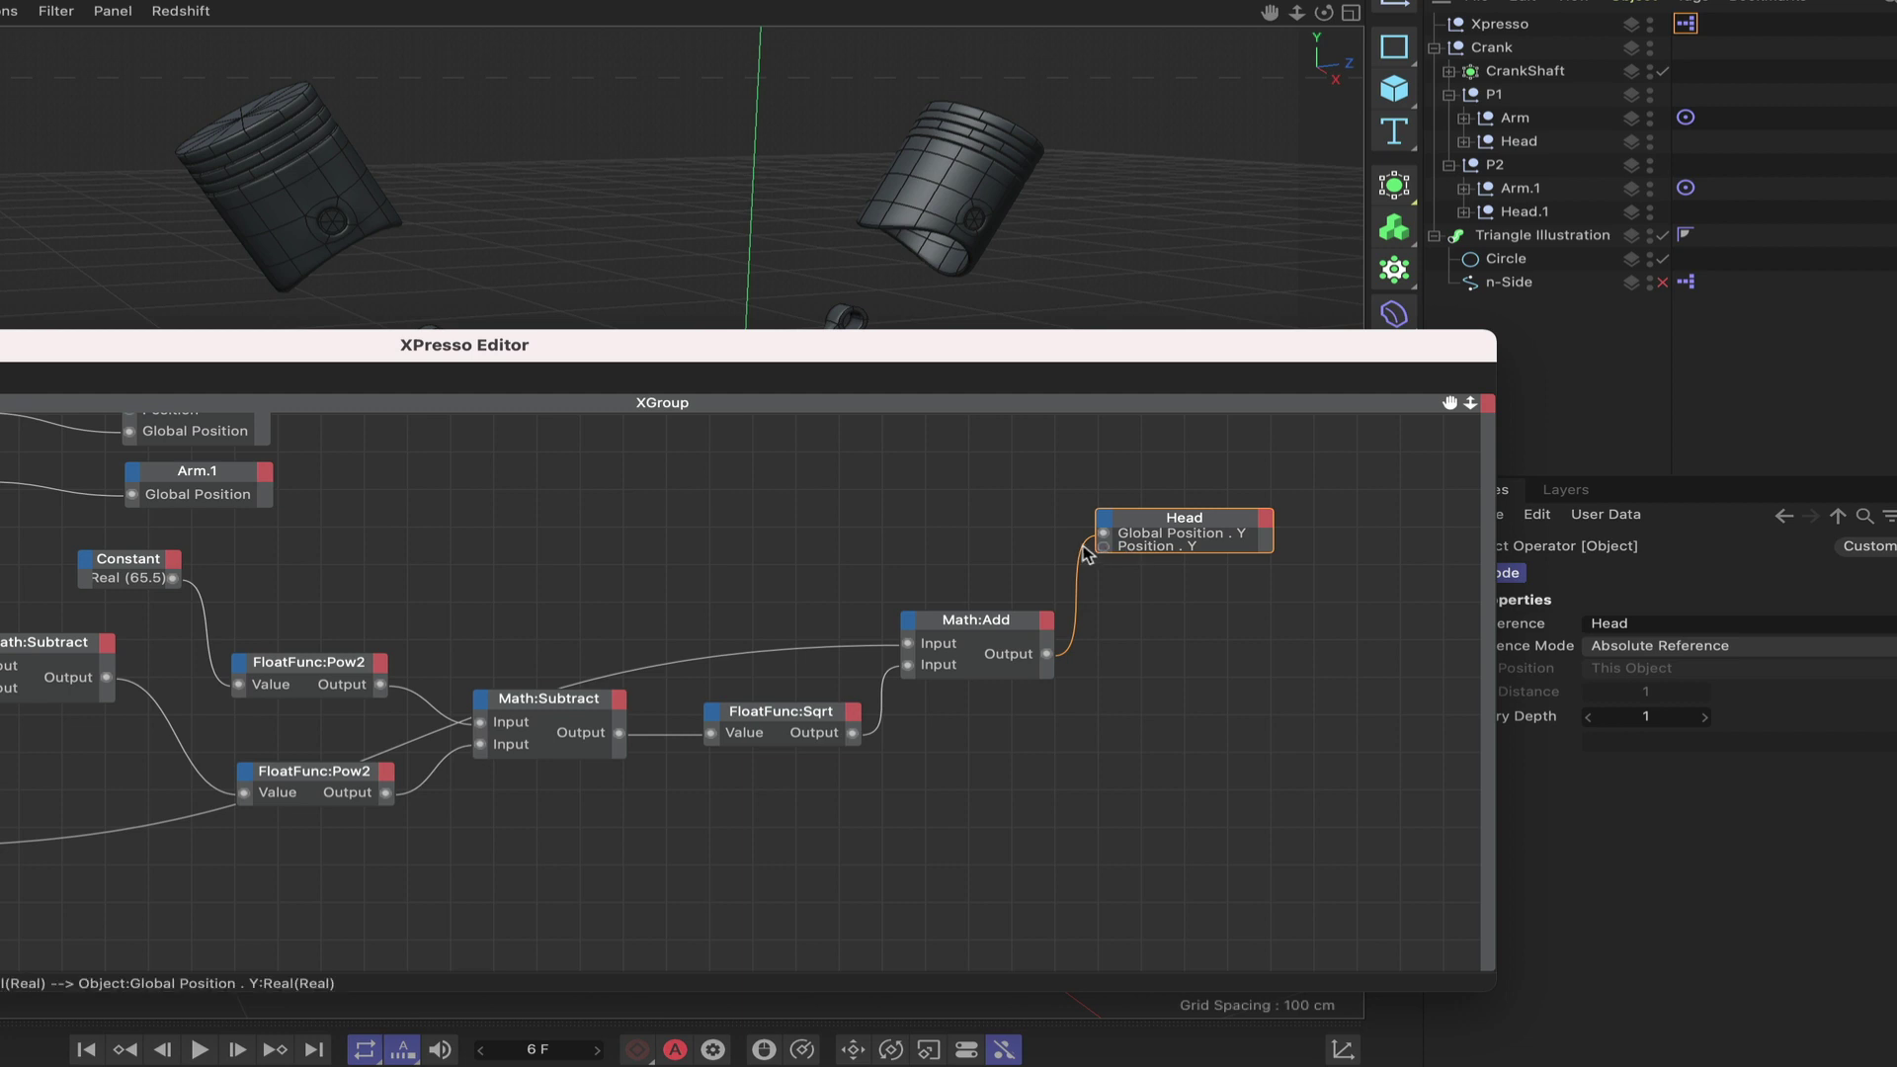
drag(1085, 551, 1104, 547)
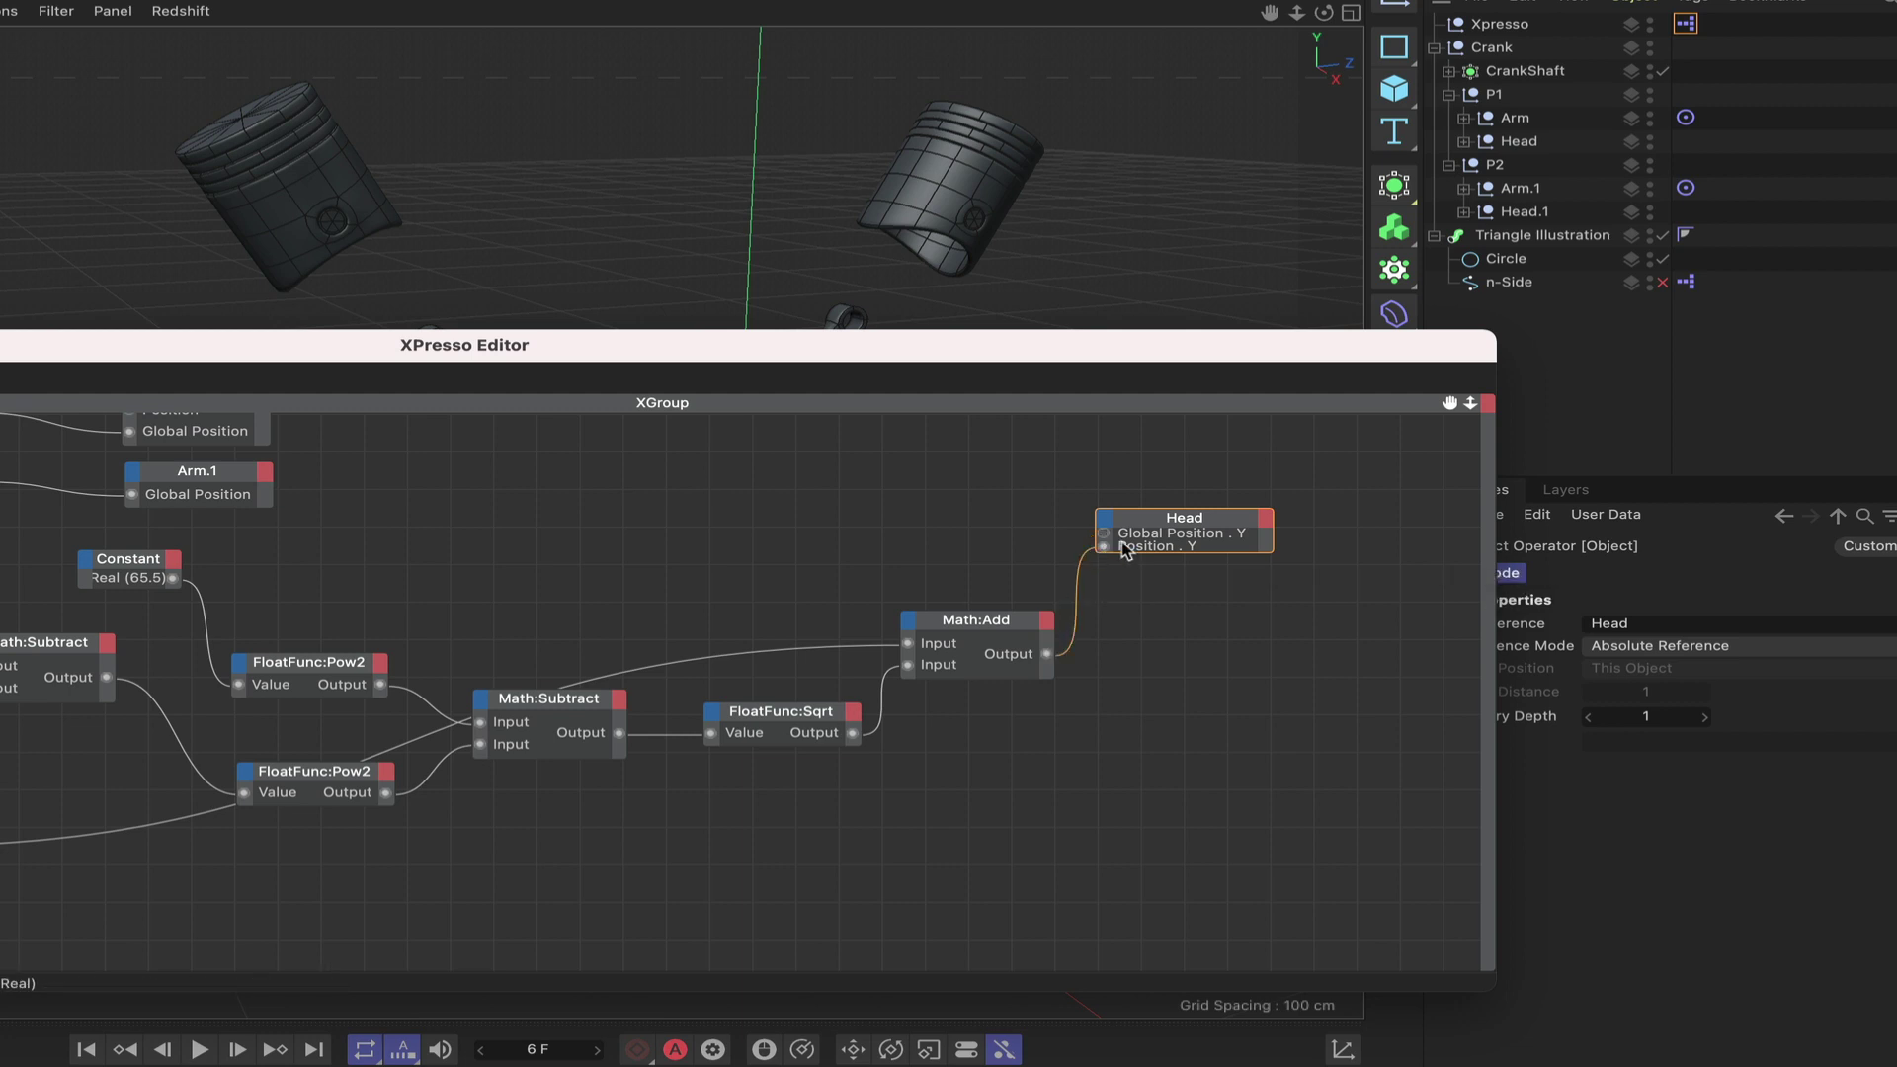
click(1189, 511)
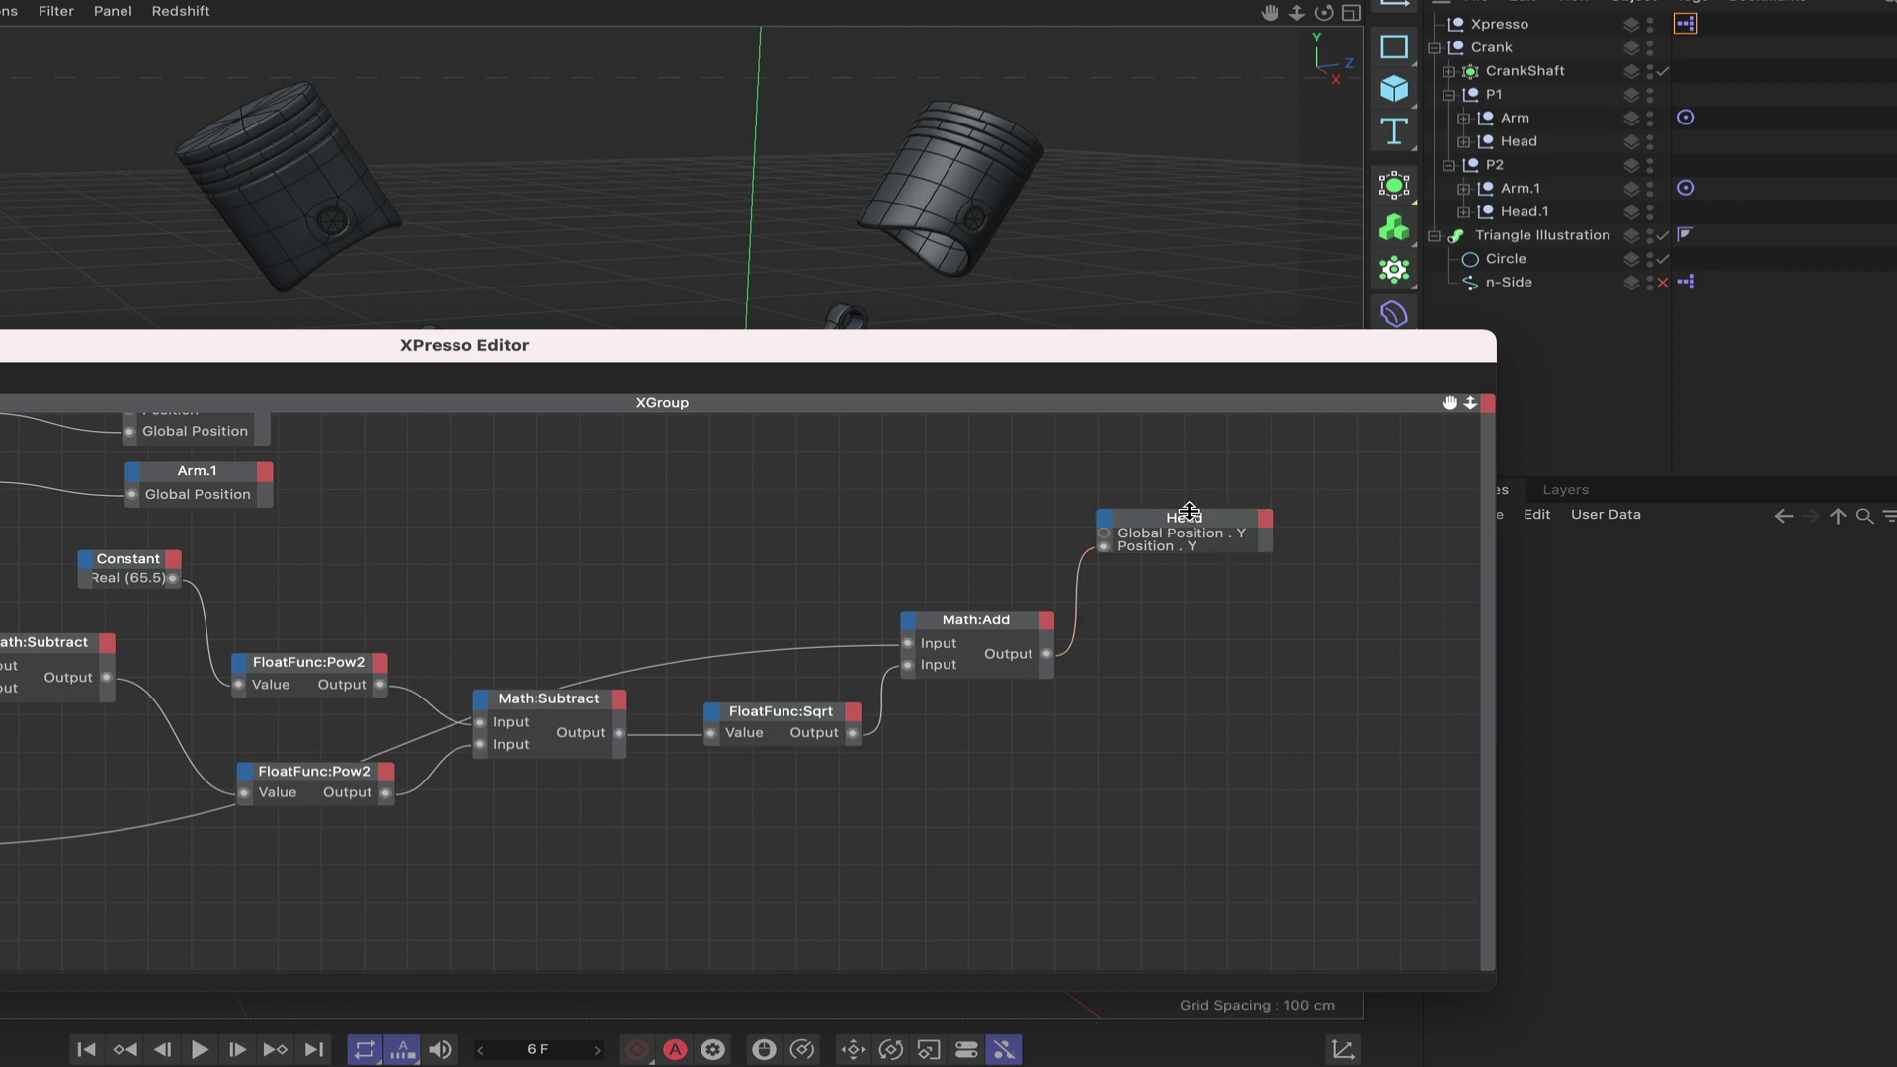
double_click(1187, 521)
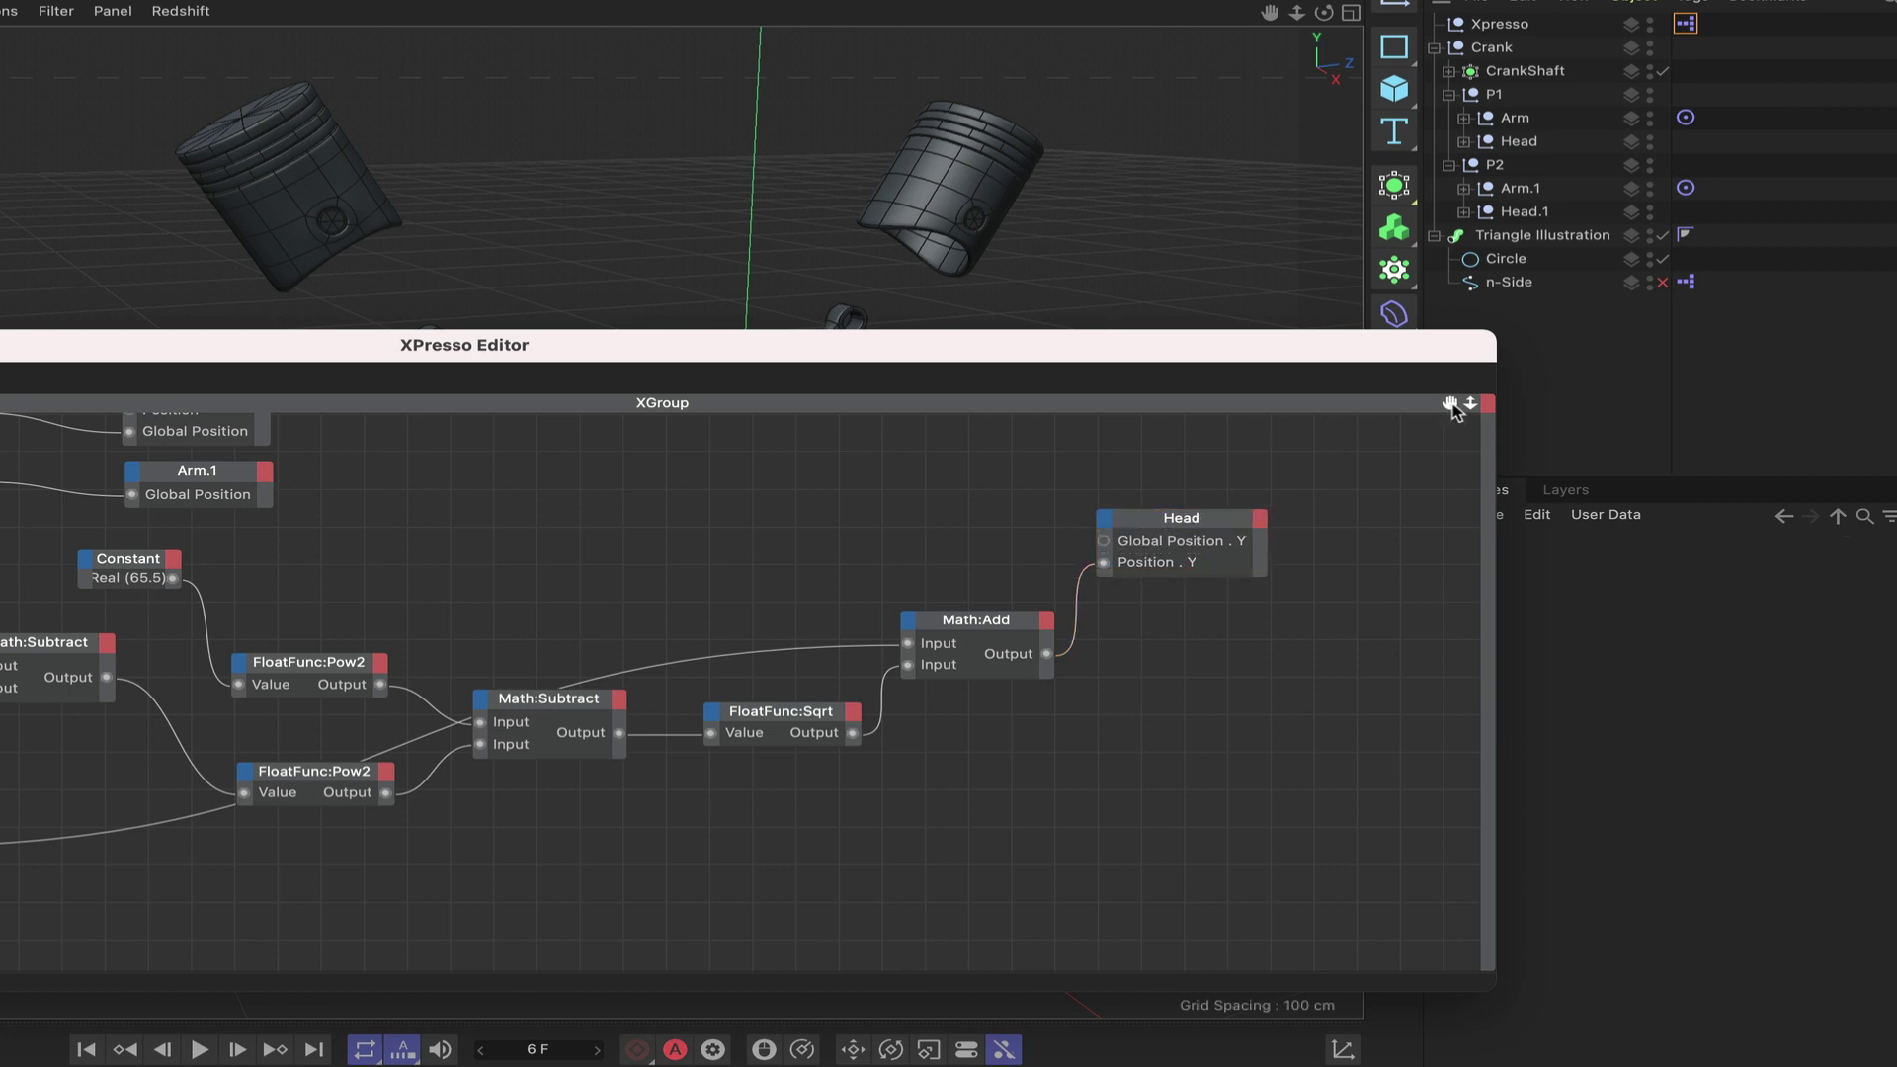
Add an XPresso Iteration node in the empty space beside the CrankShaft node.
drag(1451, 405, 1718, 459)
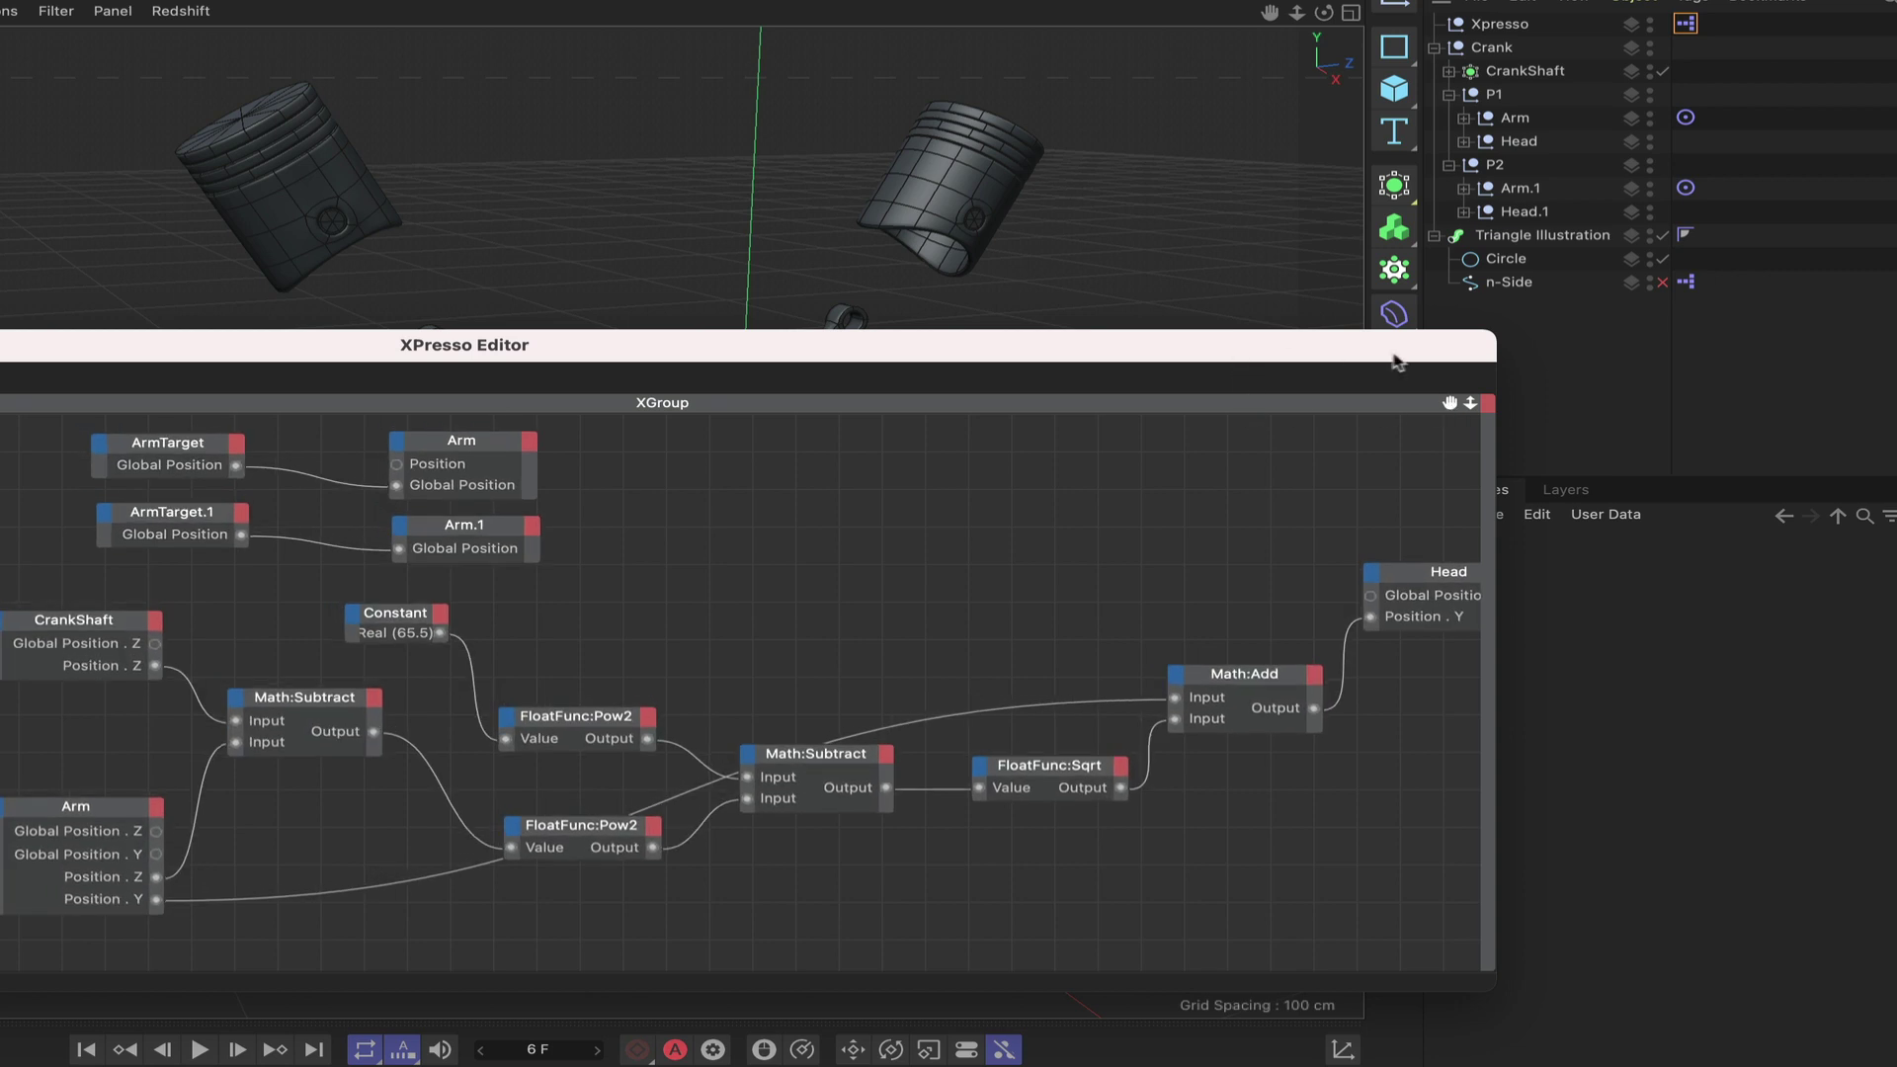
drag(1449, 403, 1683, 423)
drag(1364, 346, 1330, 594)
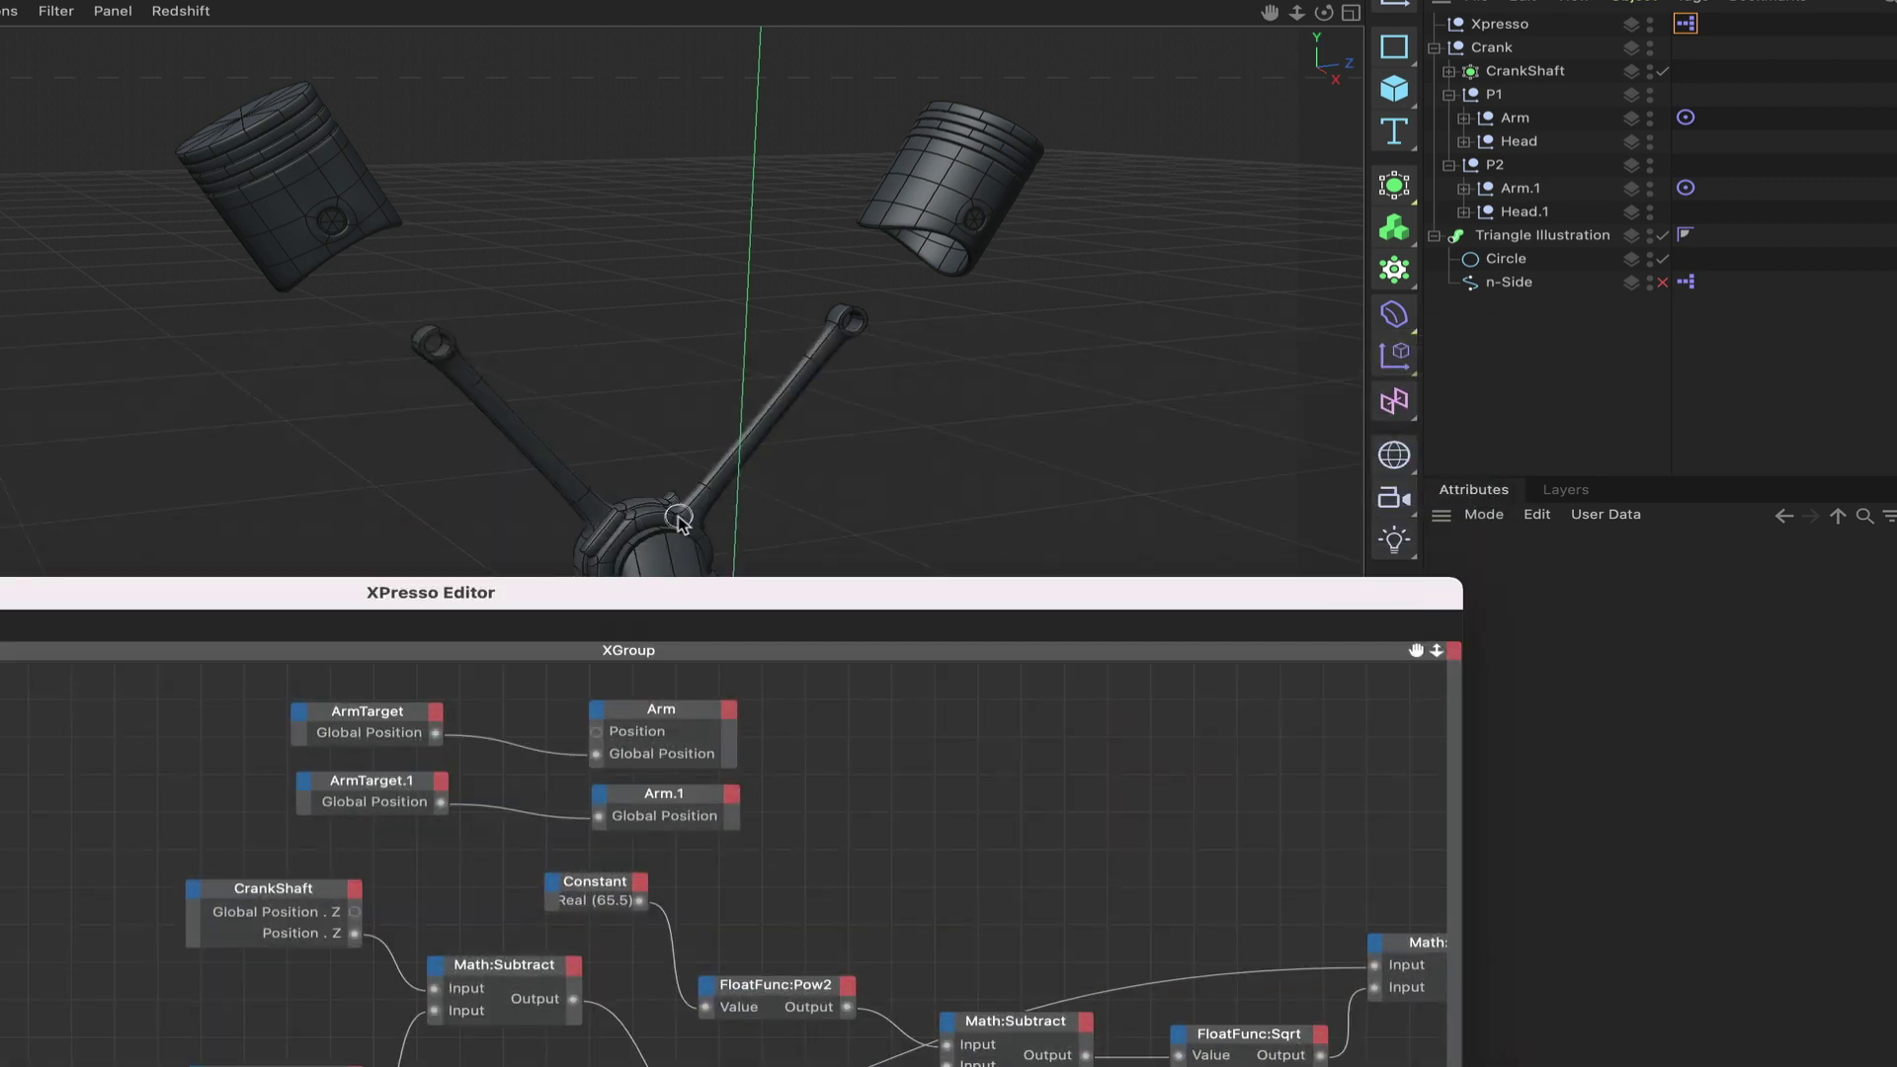
double_click(744, 597)
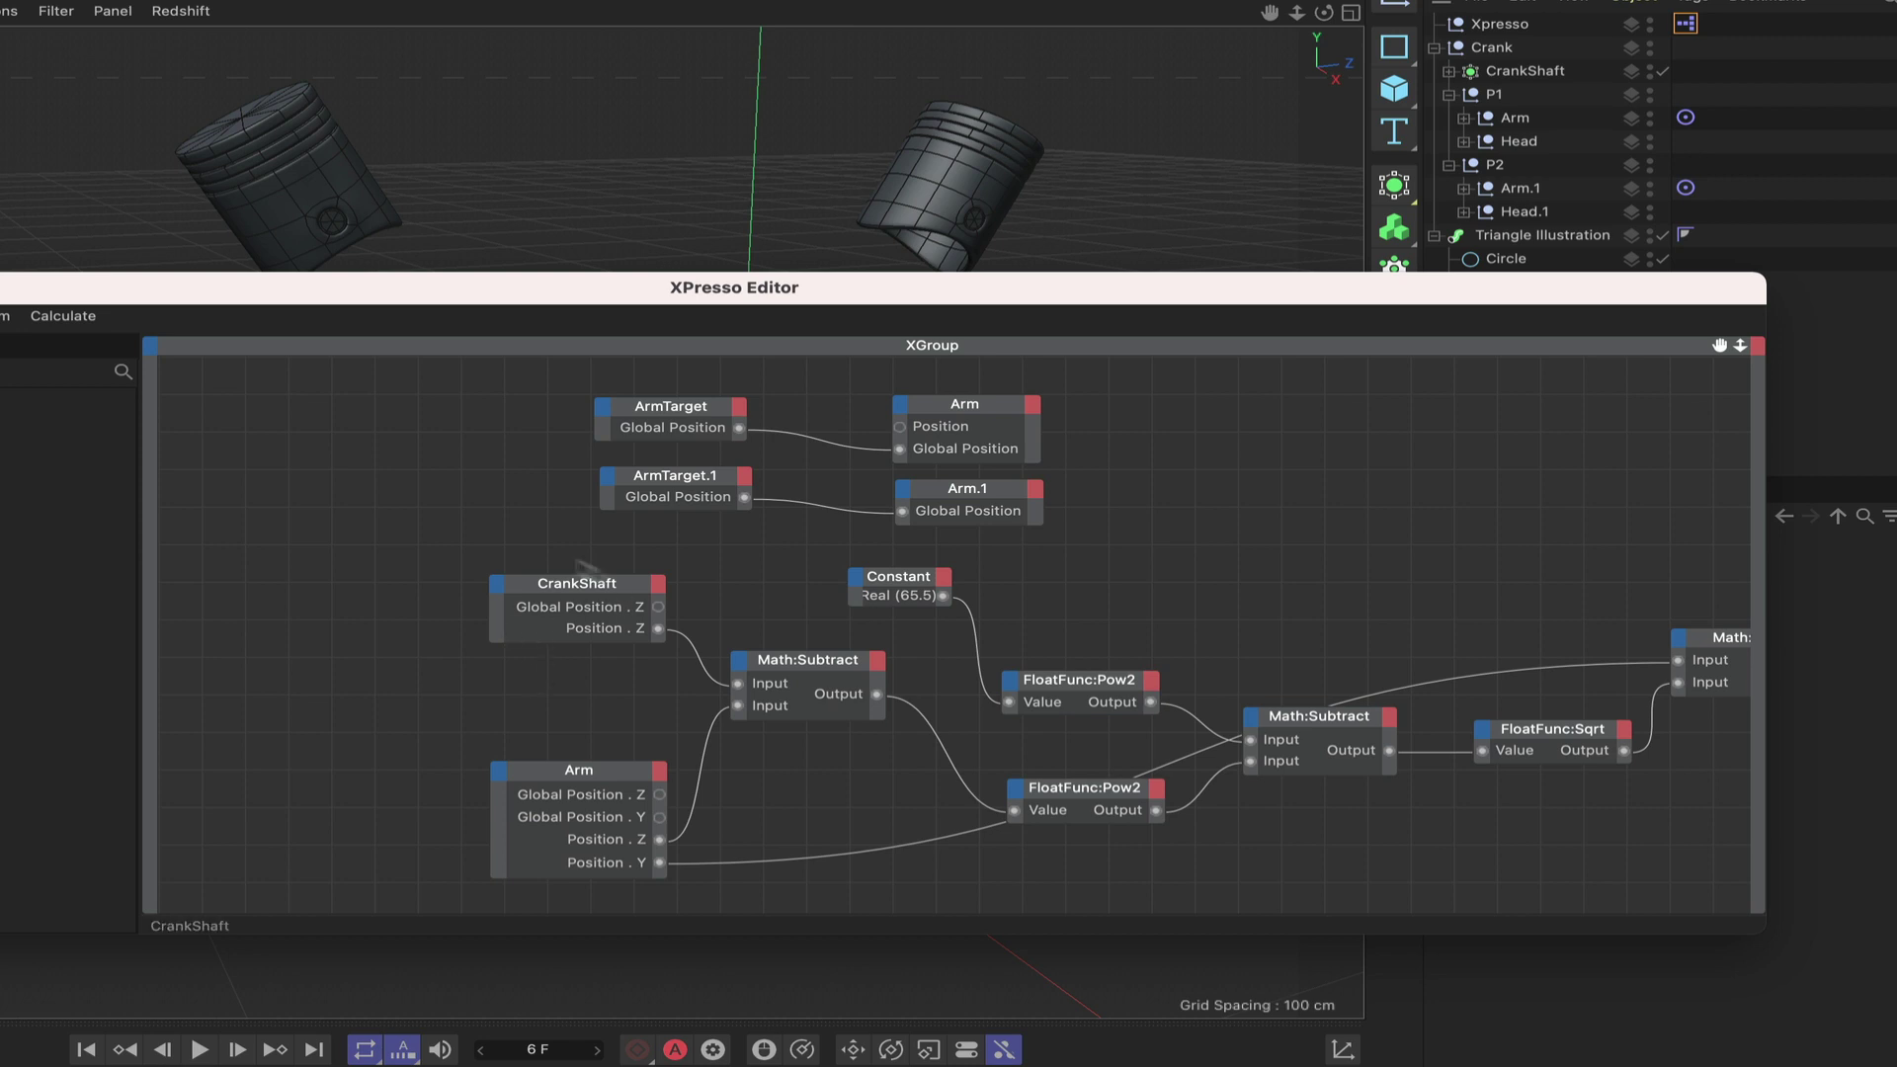
right_click(338, 597)
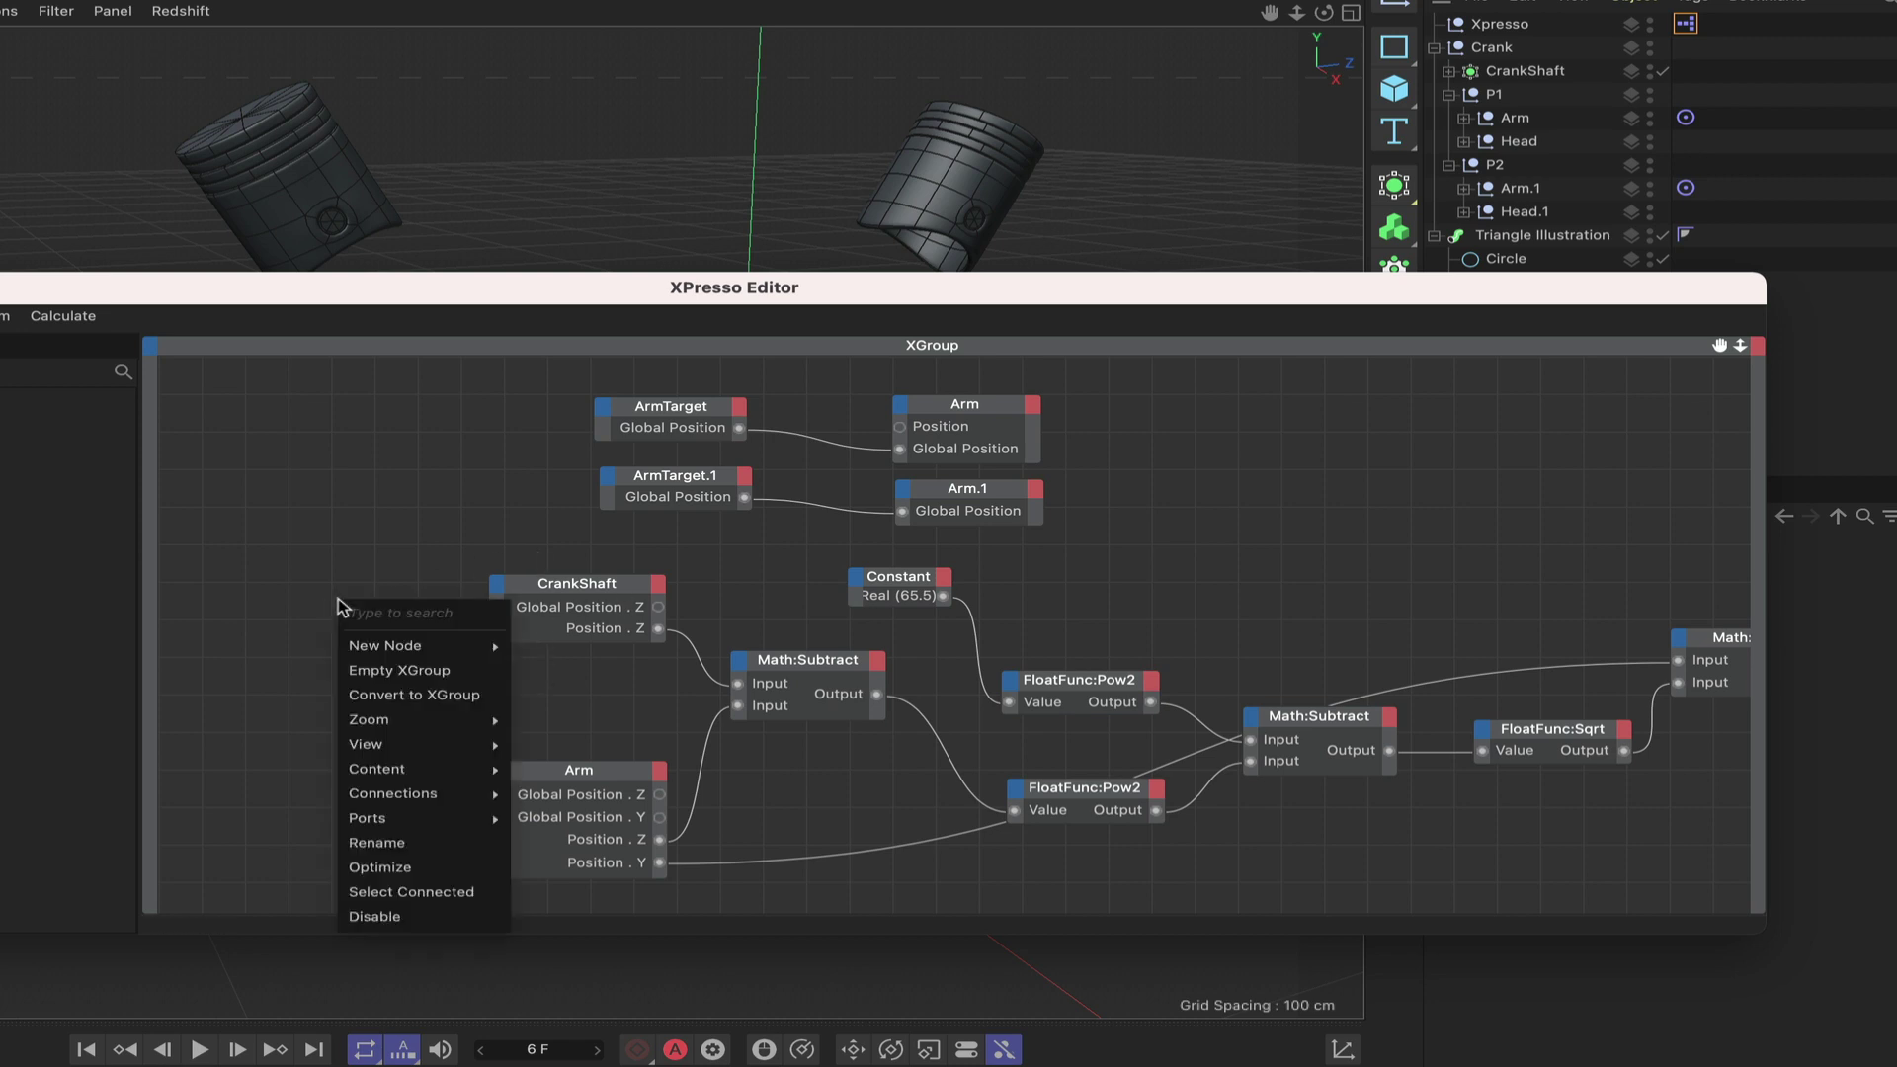
mouse_move(425, 648)
mouse_move(583, 648)
mouse_move(707, 652)
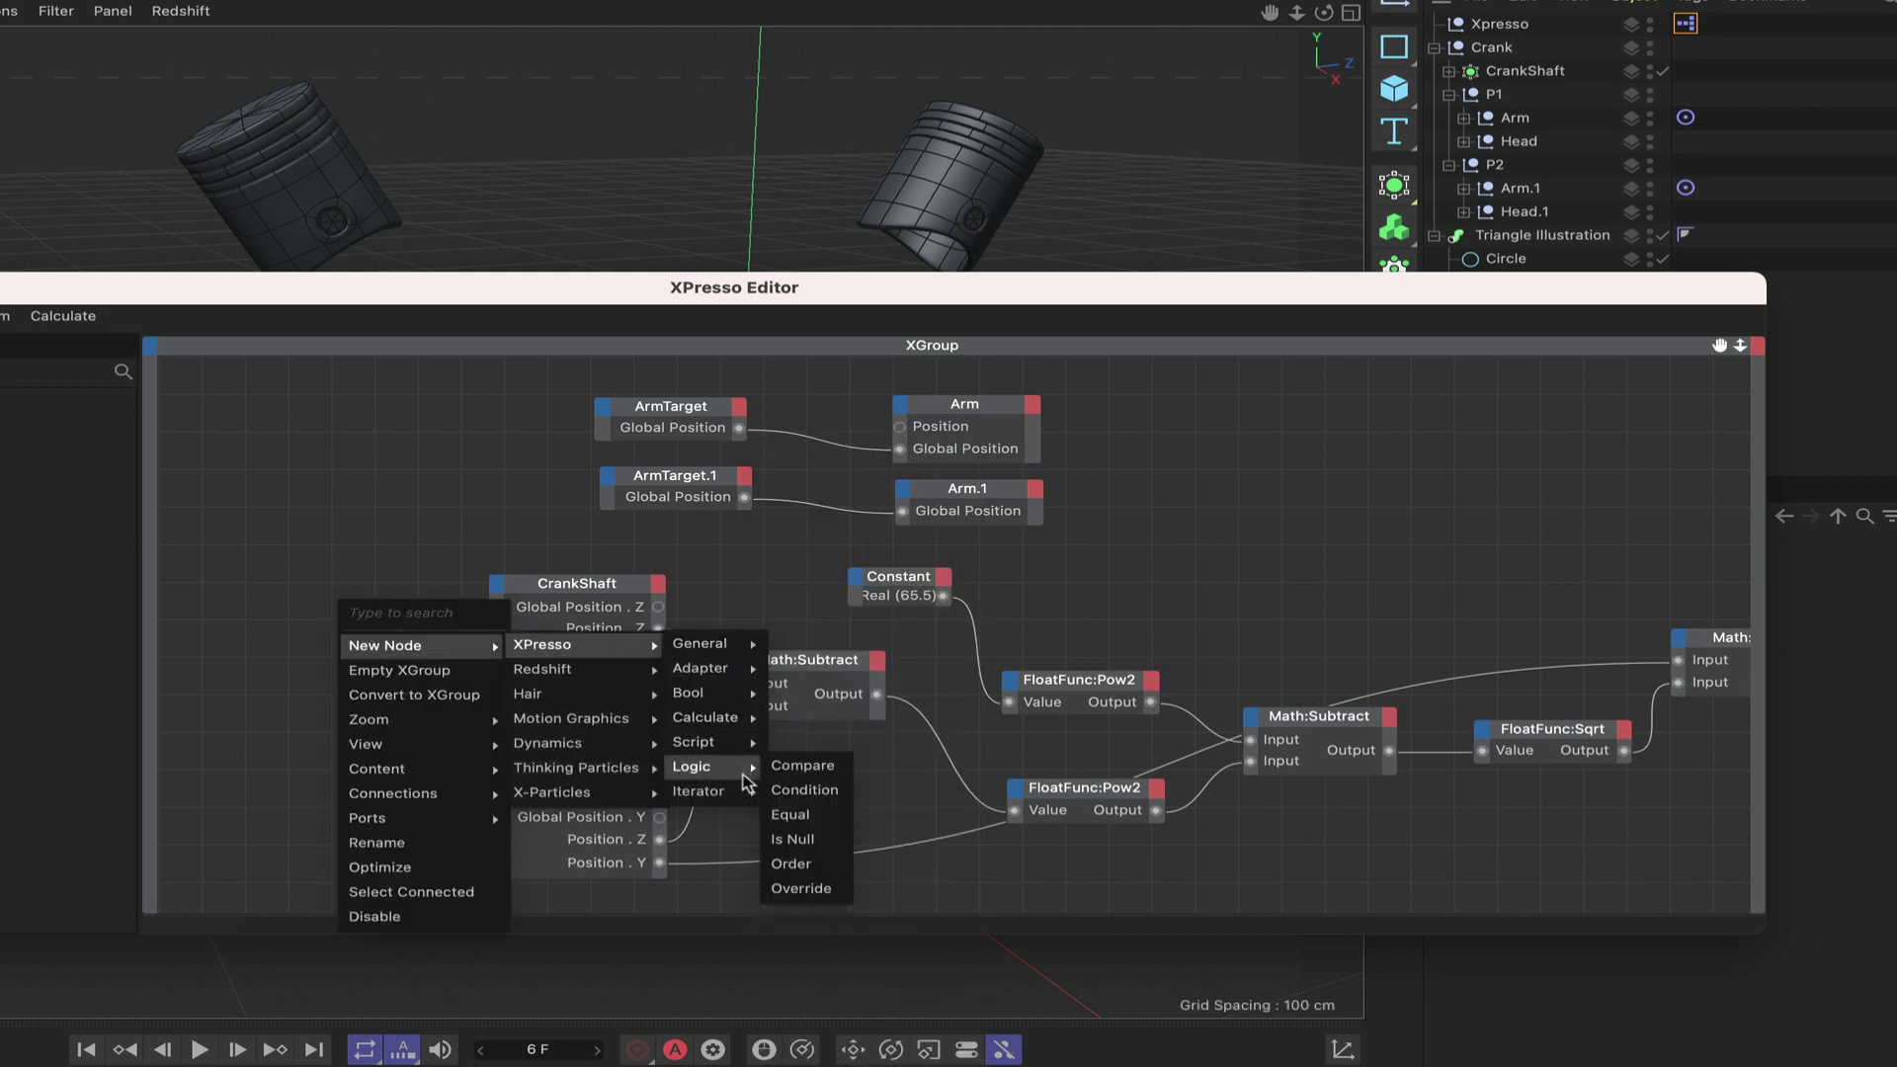
mouse_move(698, 792)
click(810, 802)
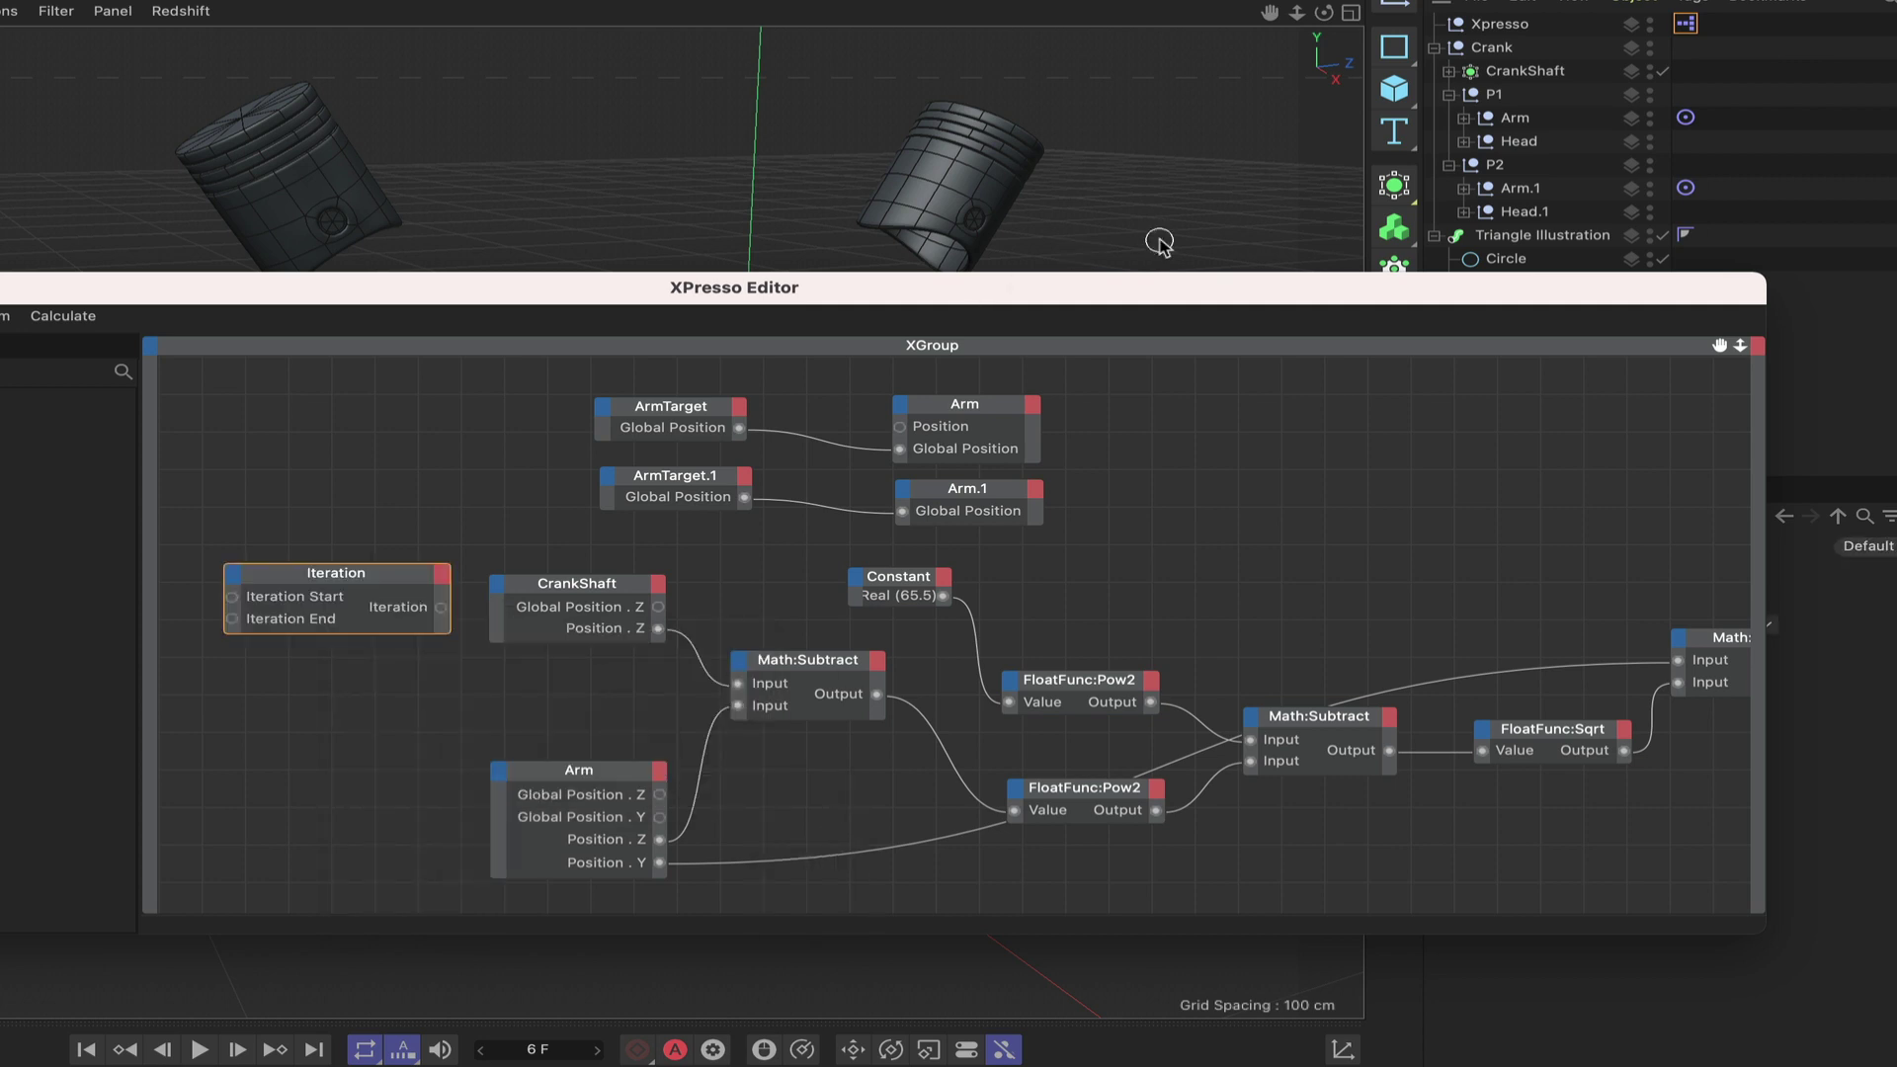
Raise the Iteration node's Iteration End by 1 and move the node farther away from the CrankShaft node.
drag(1206, 295, 886, 195)
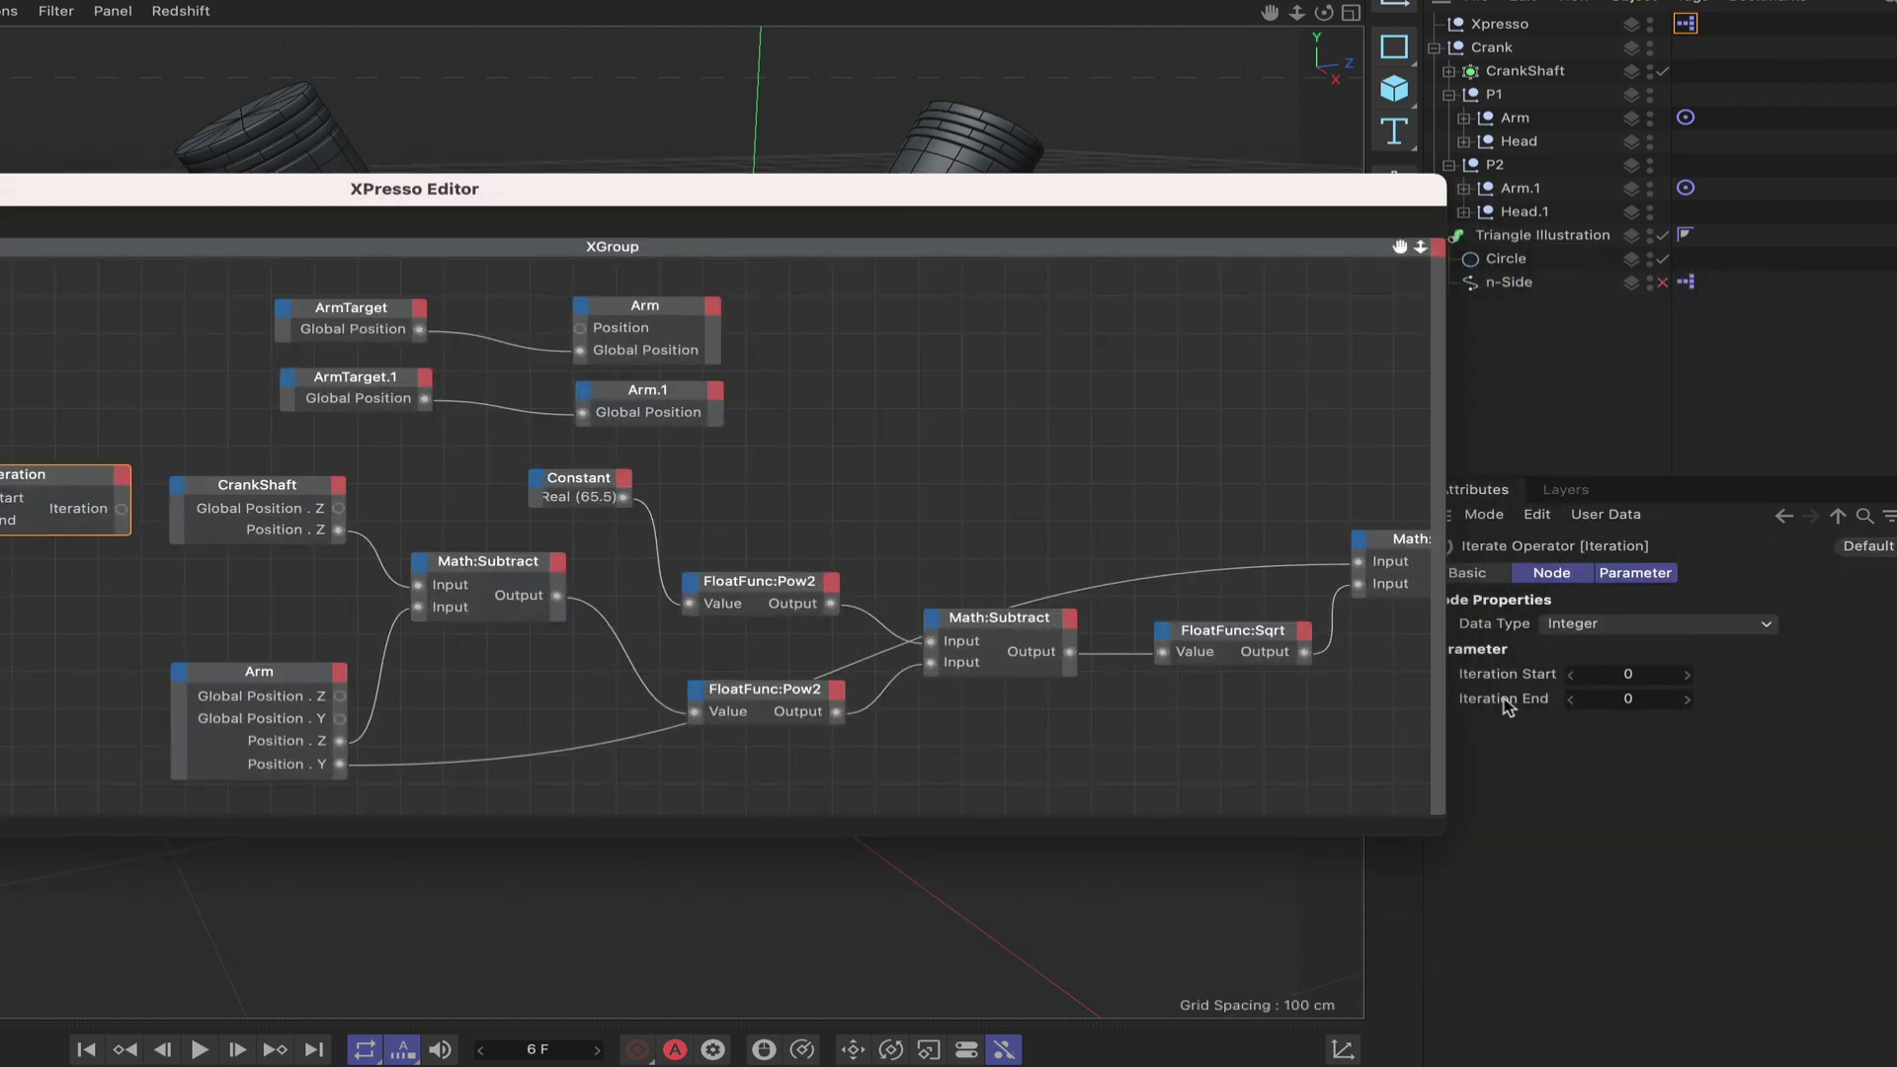
click(1688, 700)
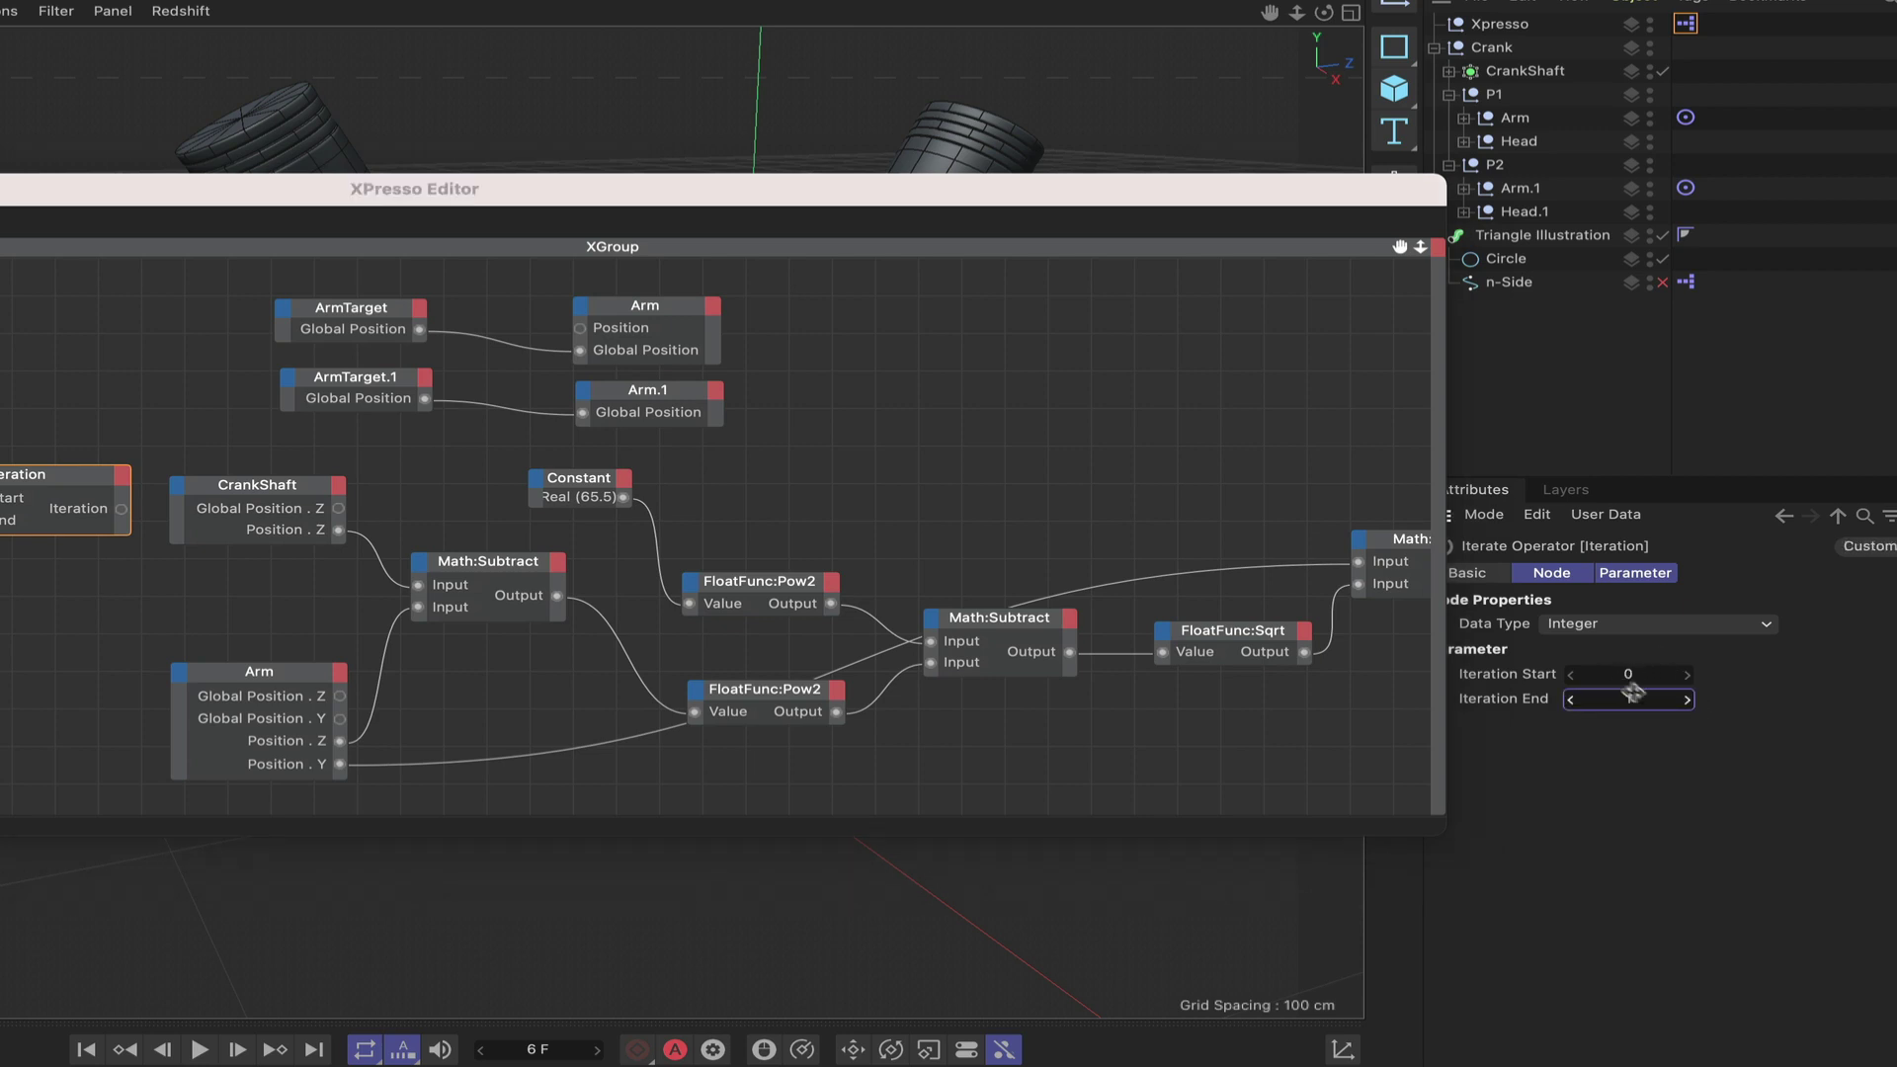
drag(1211, 197, 1649, 282)
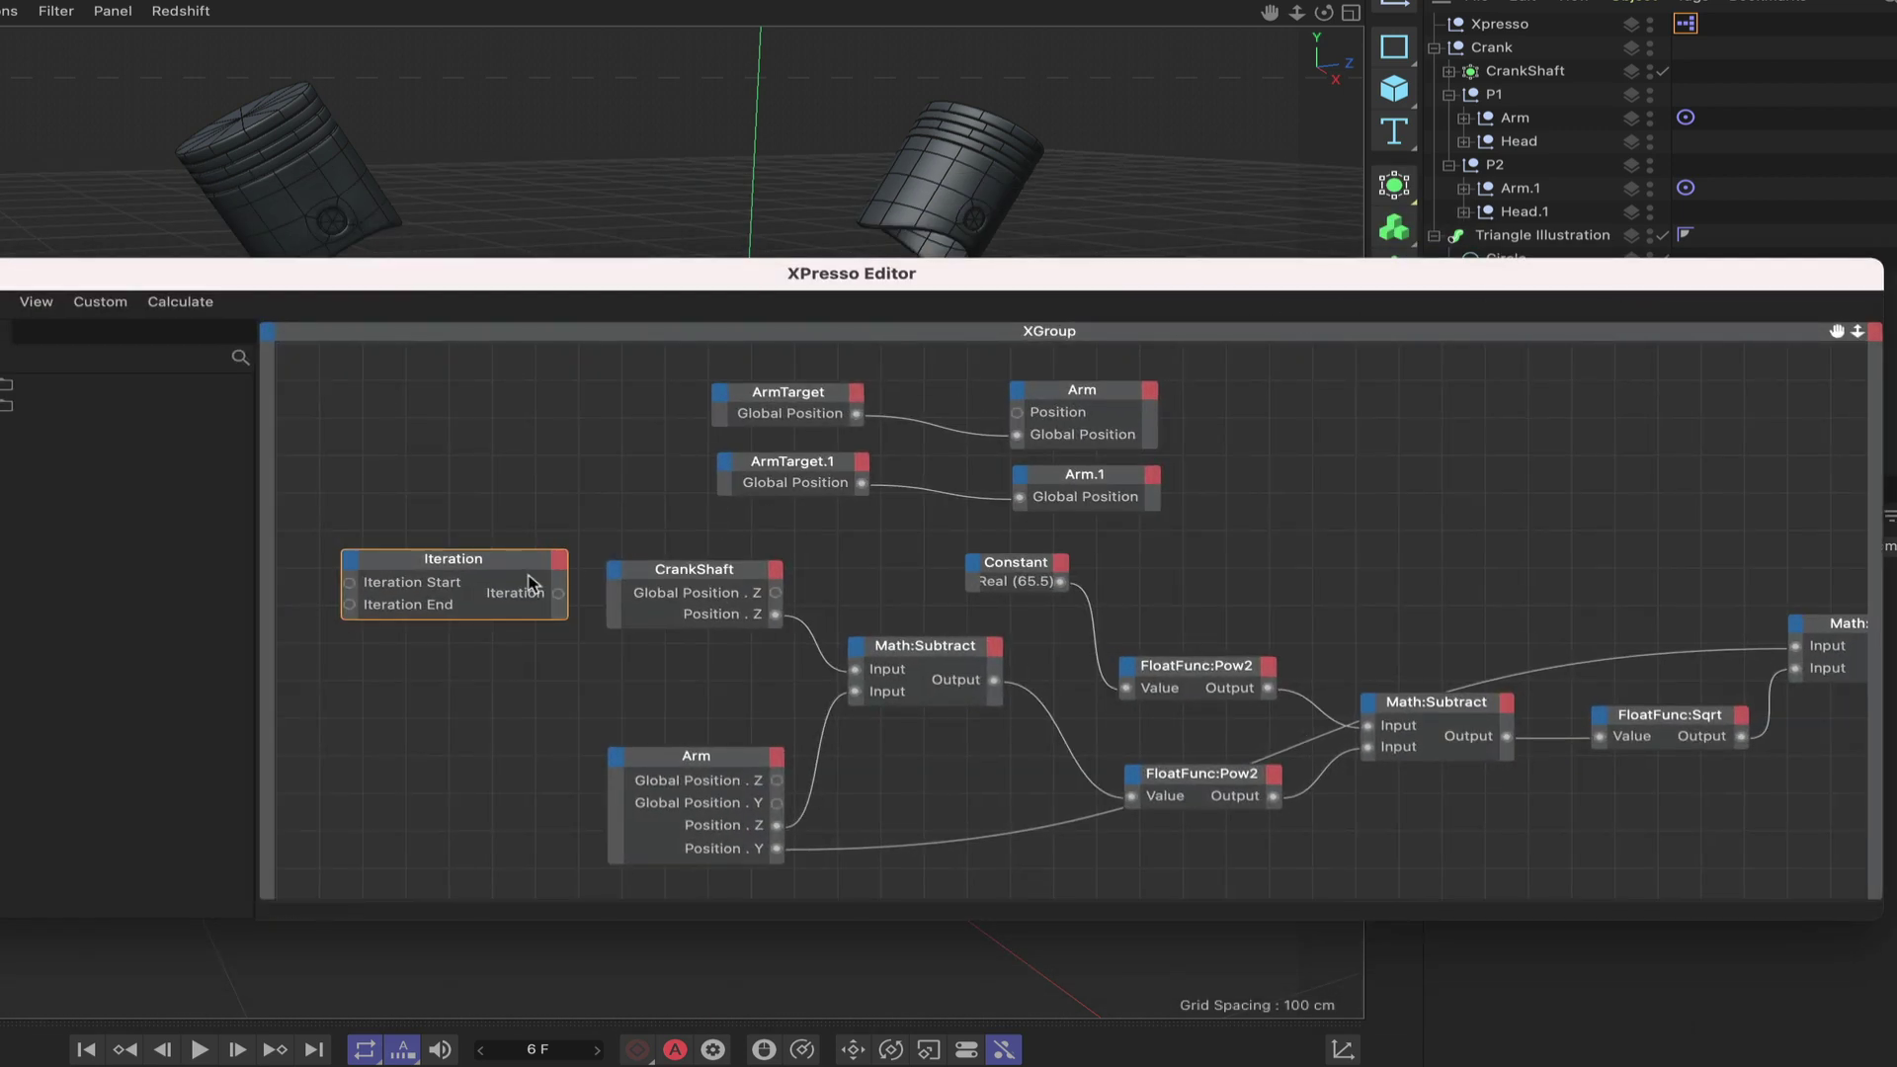
drag(532, 584, 330, 647)
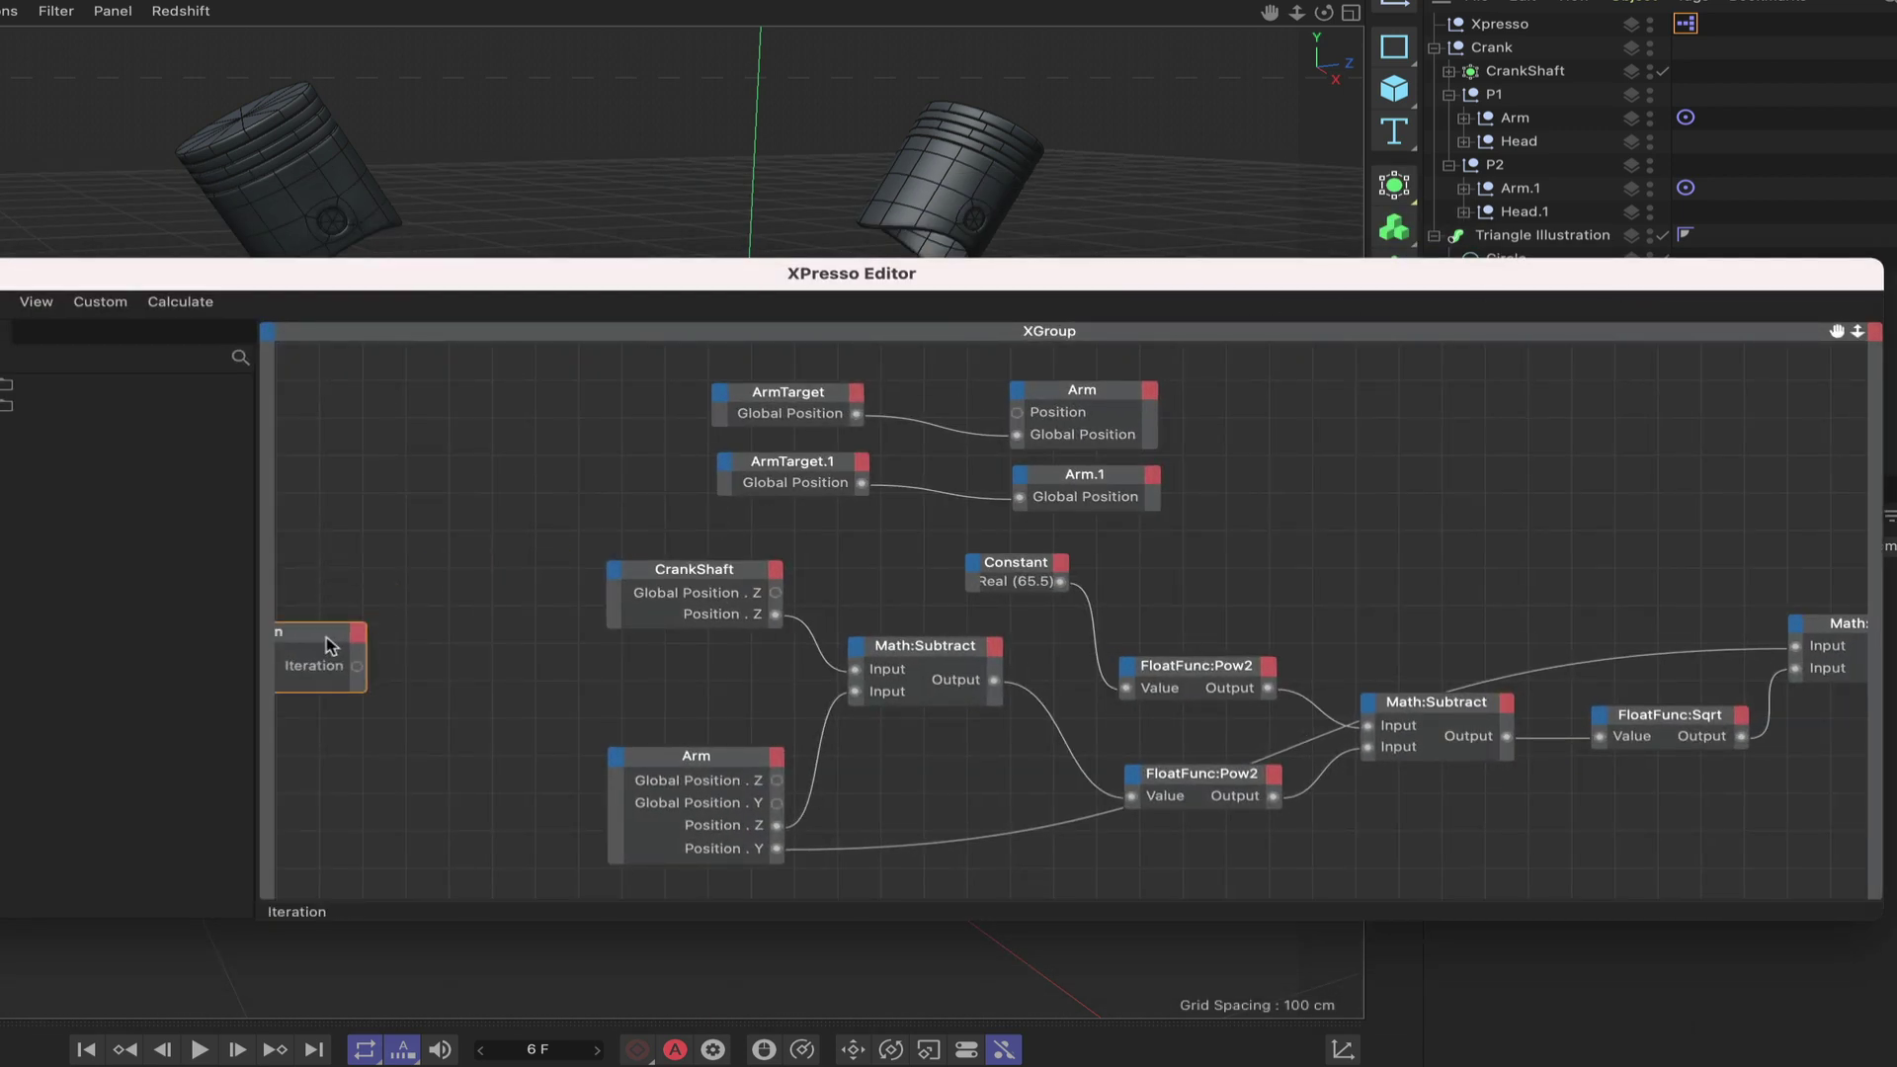
Add a Link List node beside CrankShaft and place a duplicate of it beside the lower Arm node.
right_click(362, 566)
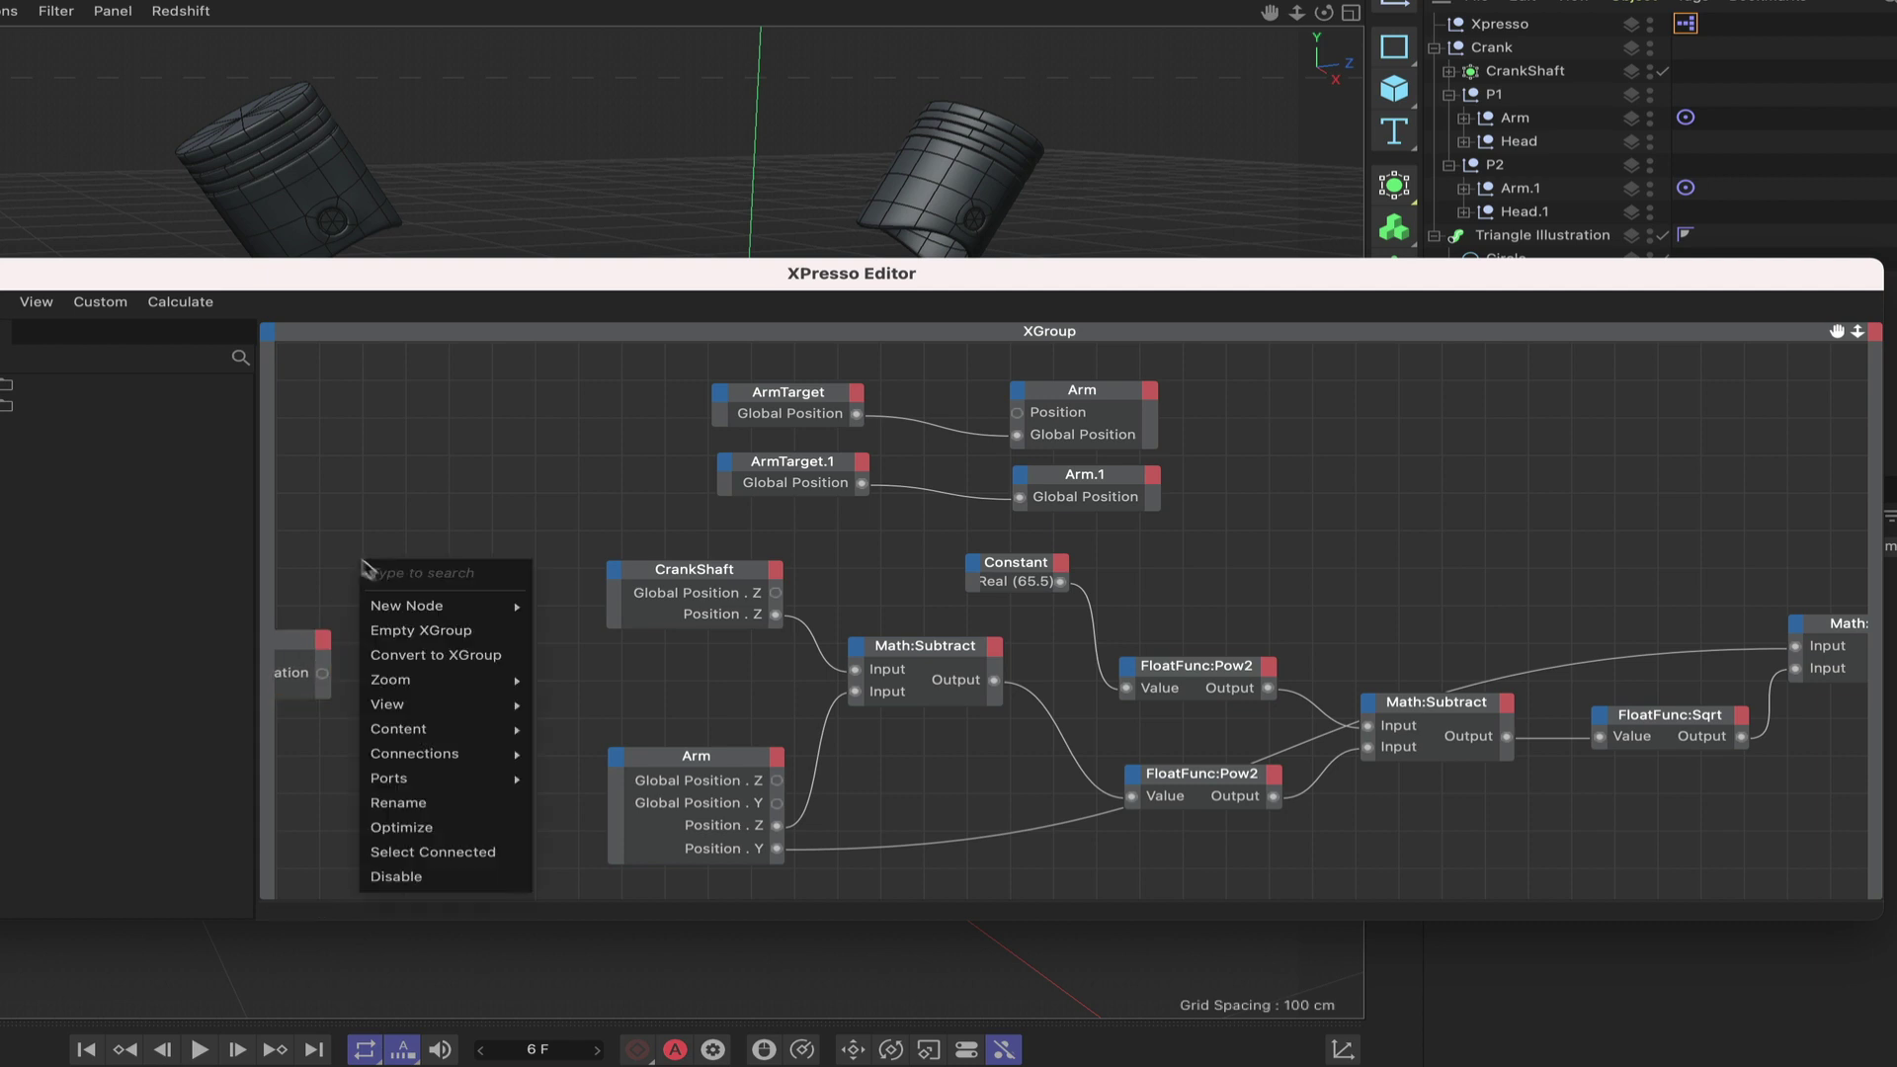
mouse_move(440, 605)
mouse_move(673, 601)
mouse_move(768, 618)
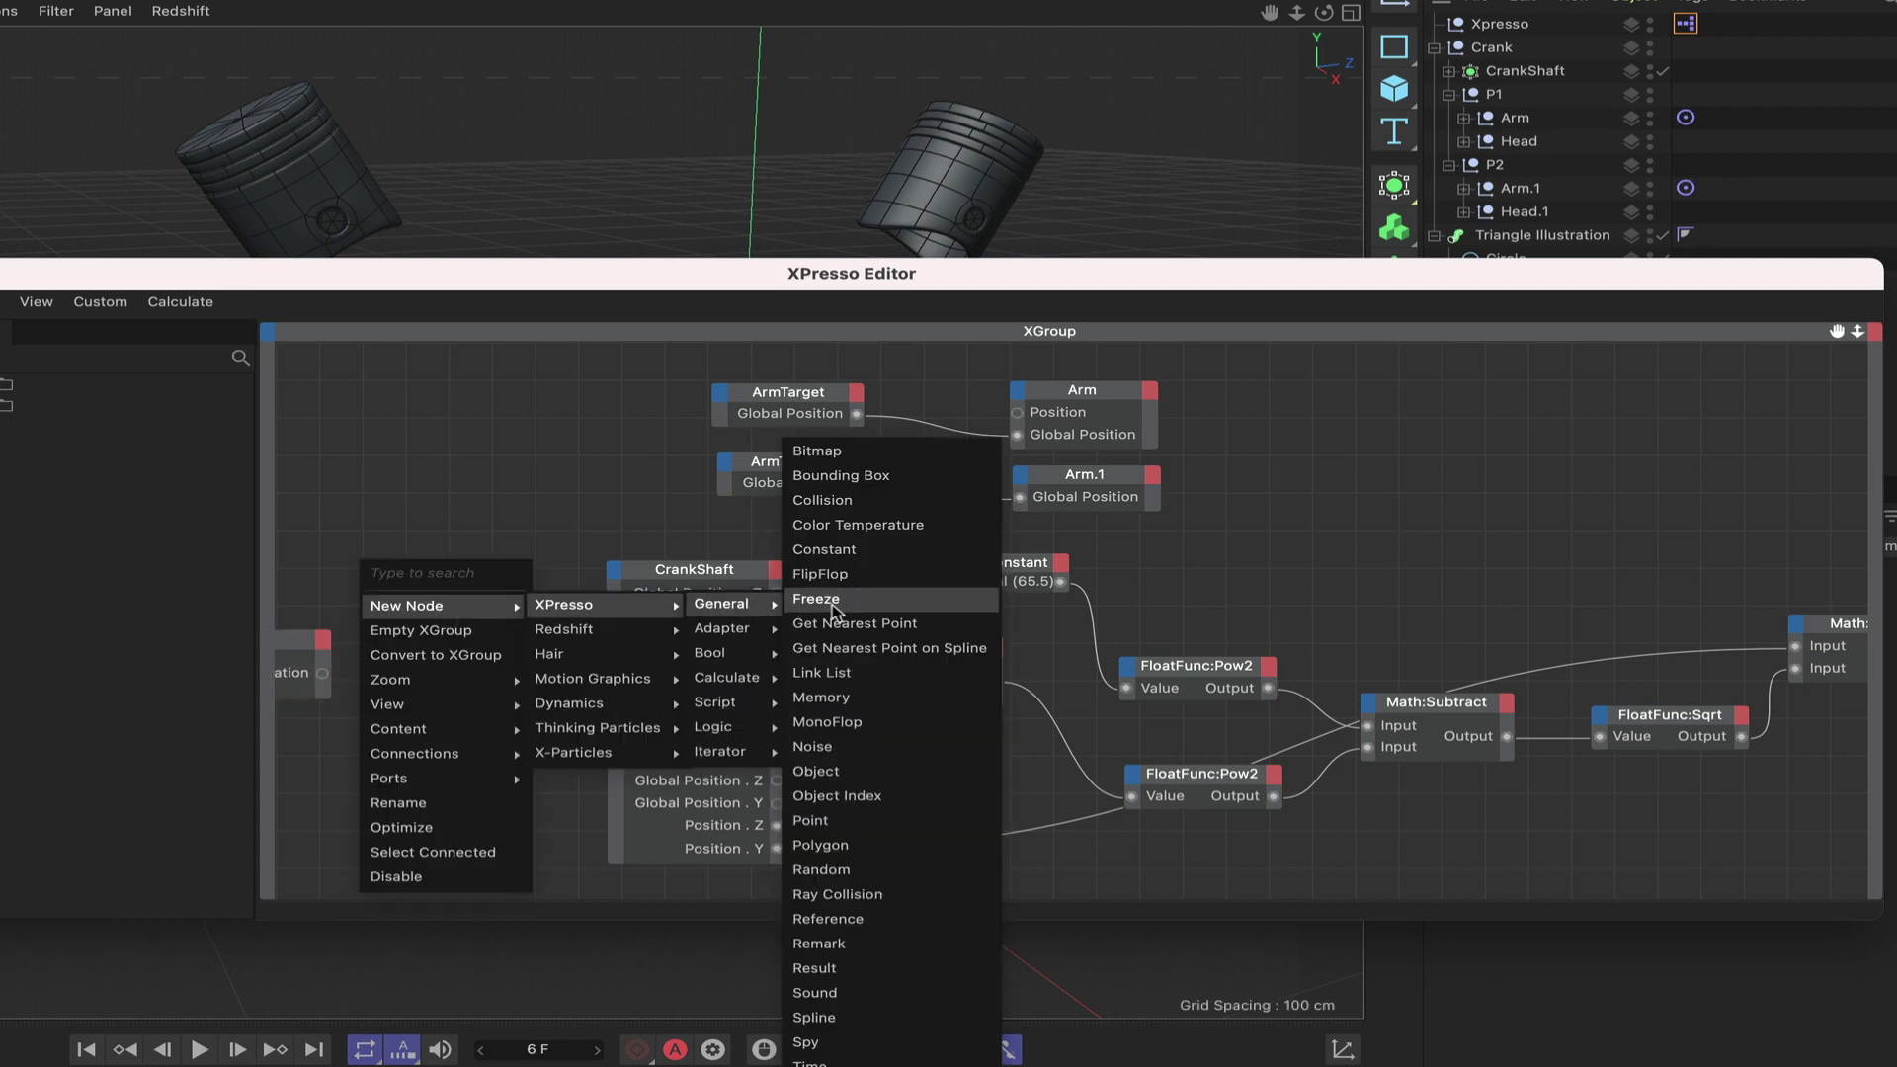
click(845, 671)
drag(389, 551, 493, 757)
key(super+z)
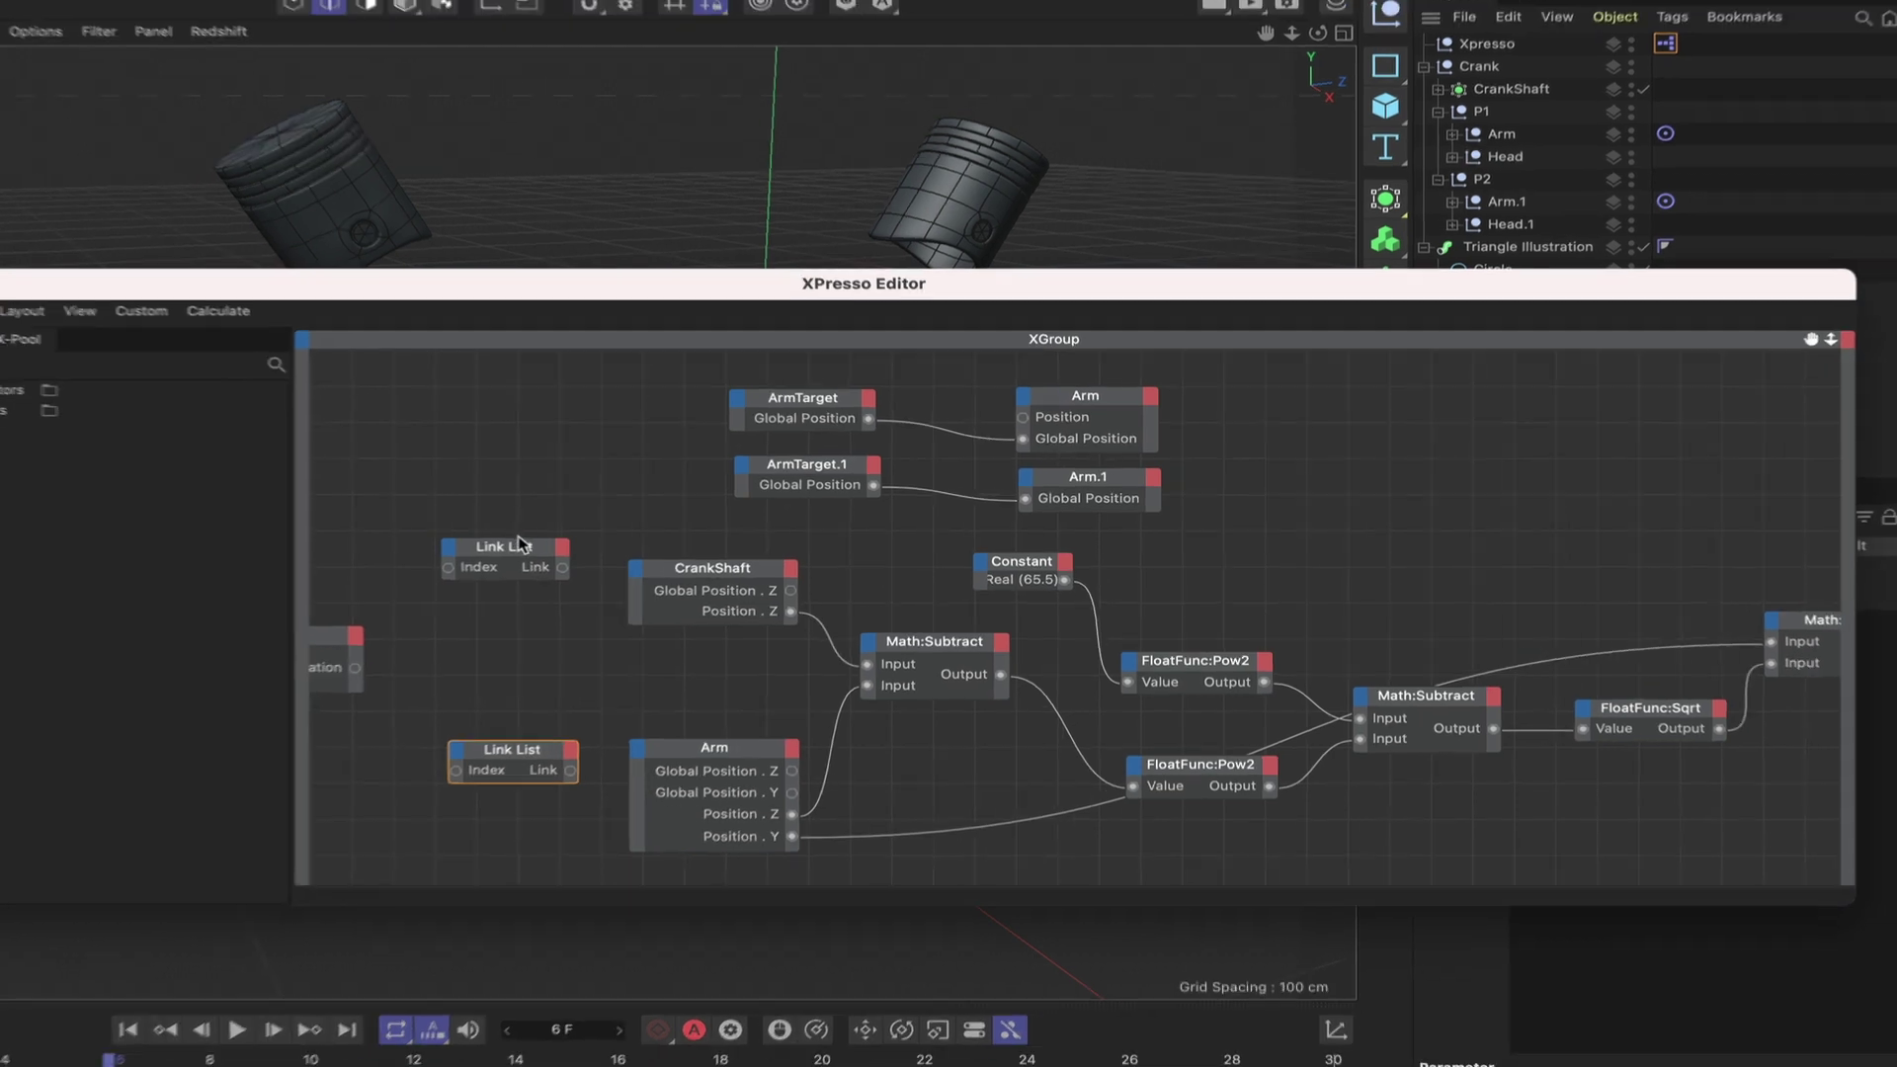
Fill the upper Link List node with the Head and Head.1 objects.
click(498, 547)
drag(1580, 300, 1041, 277)
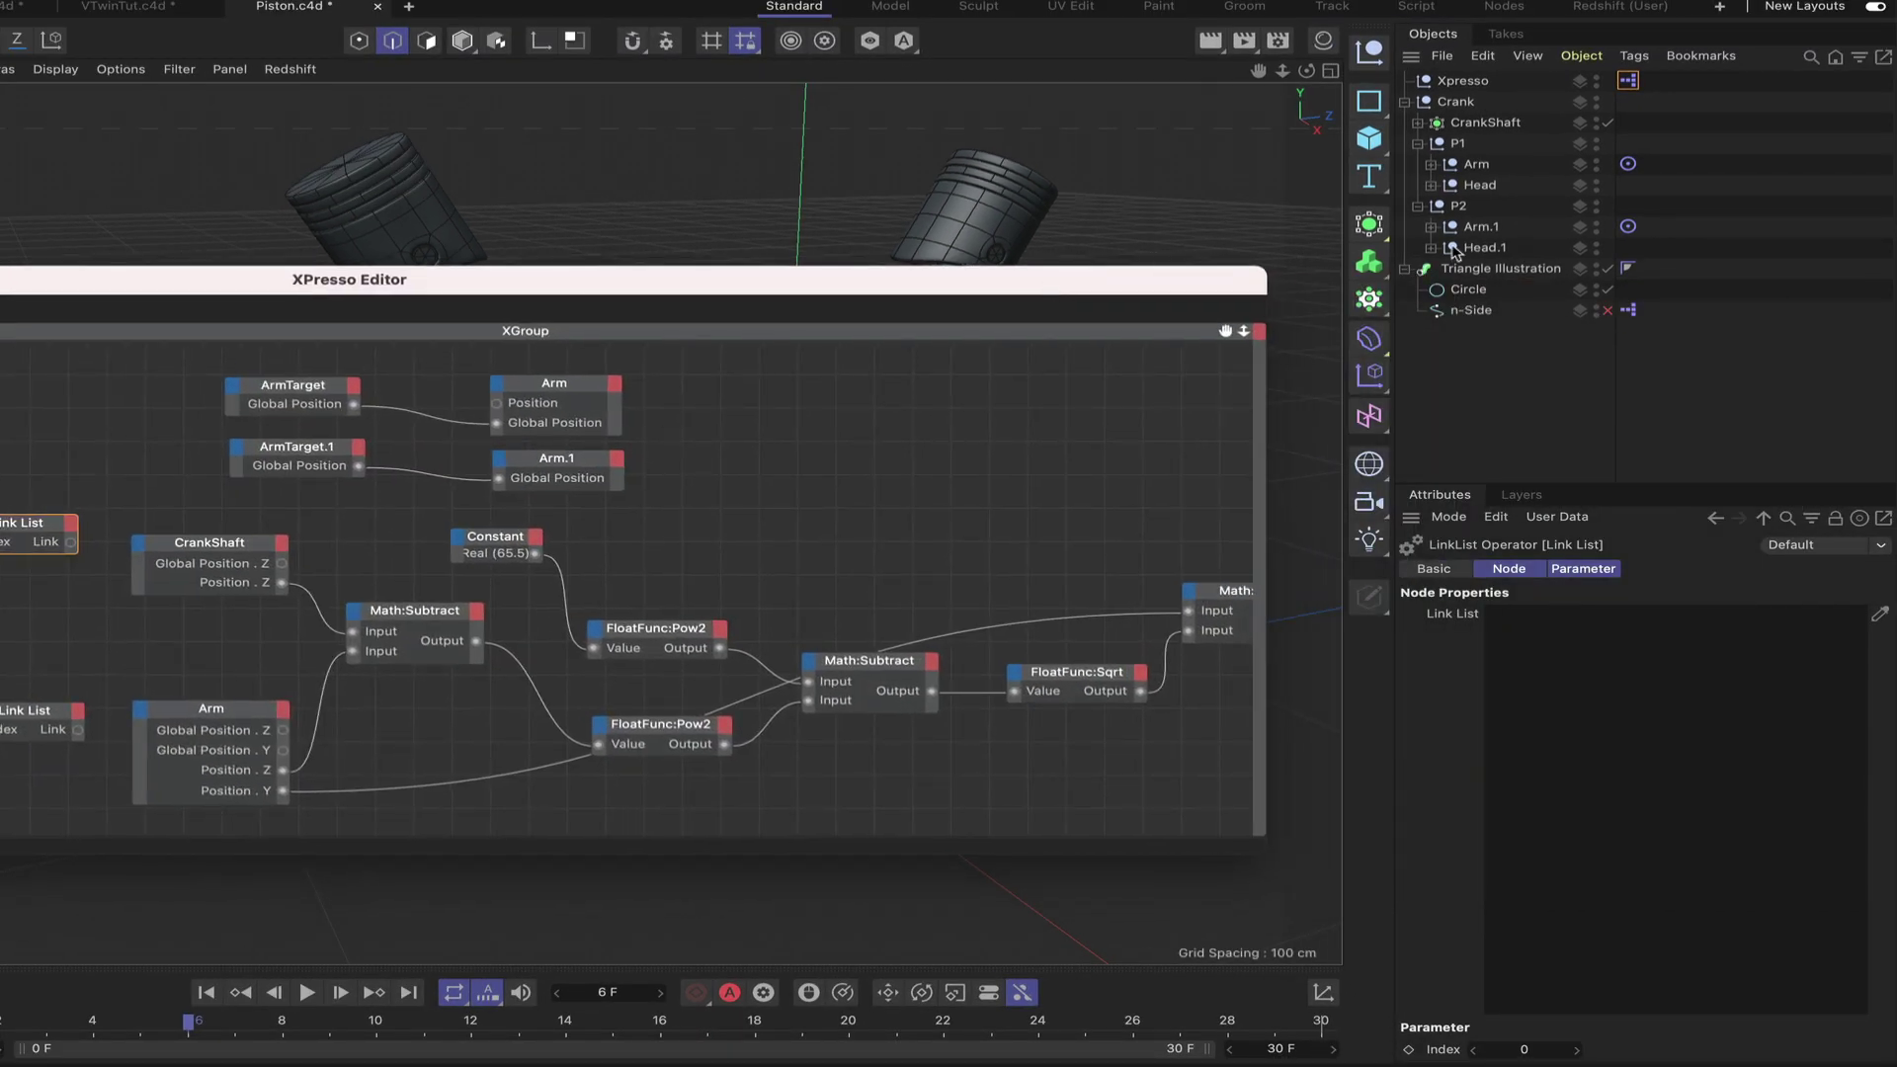
click(1880, 615)
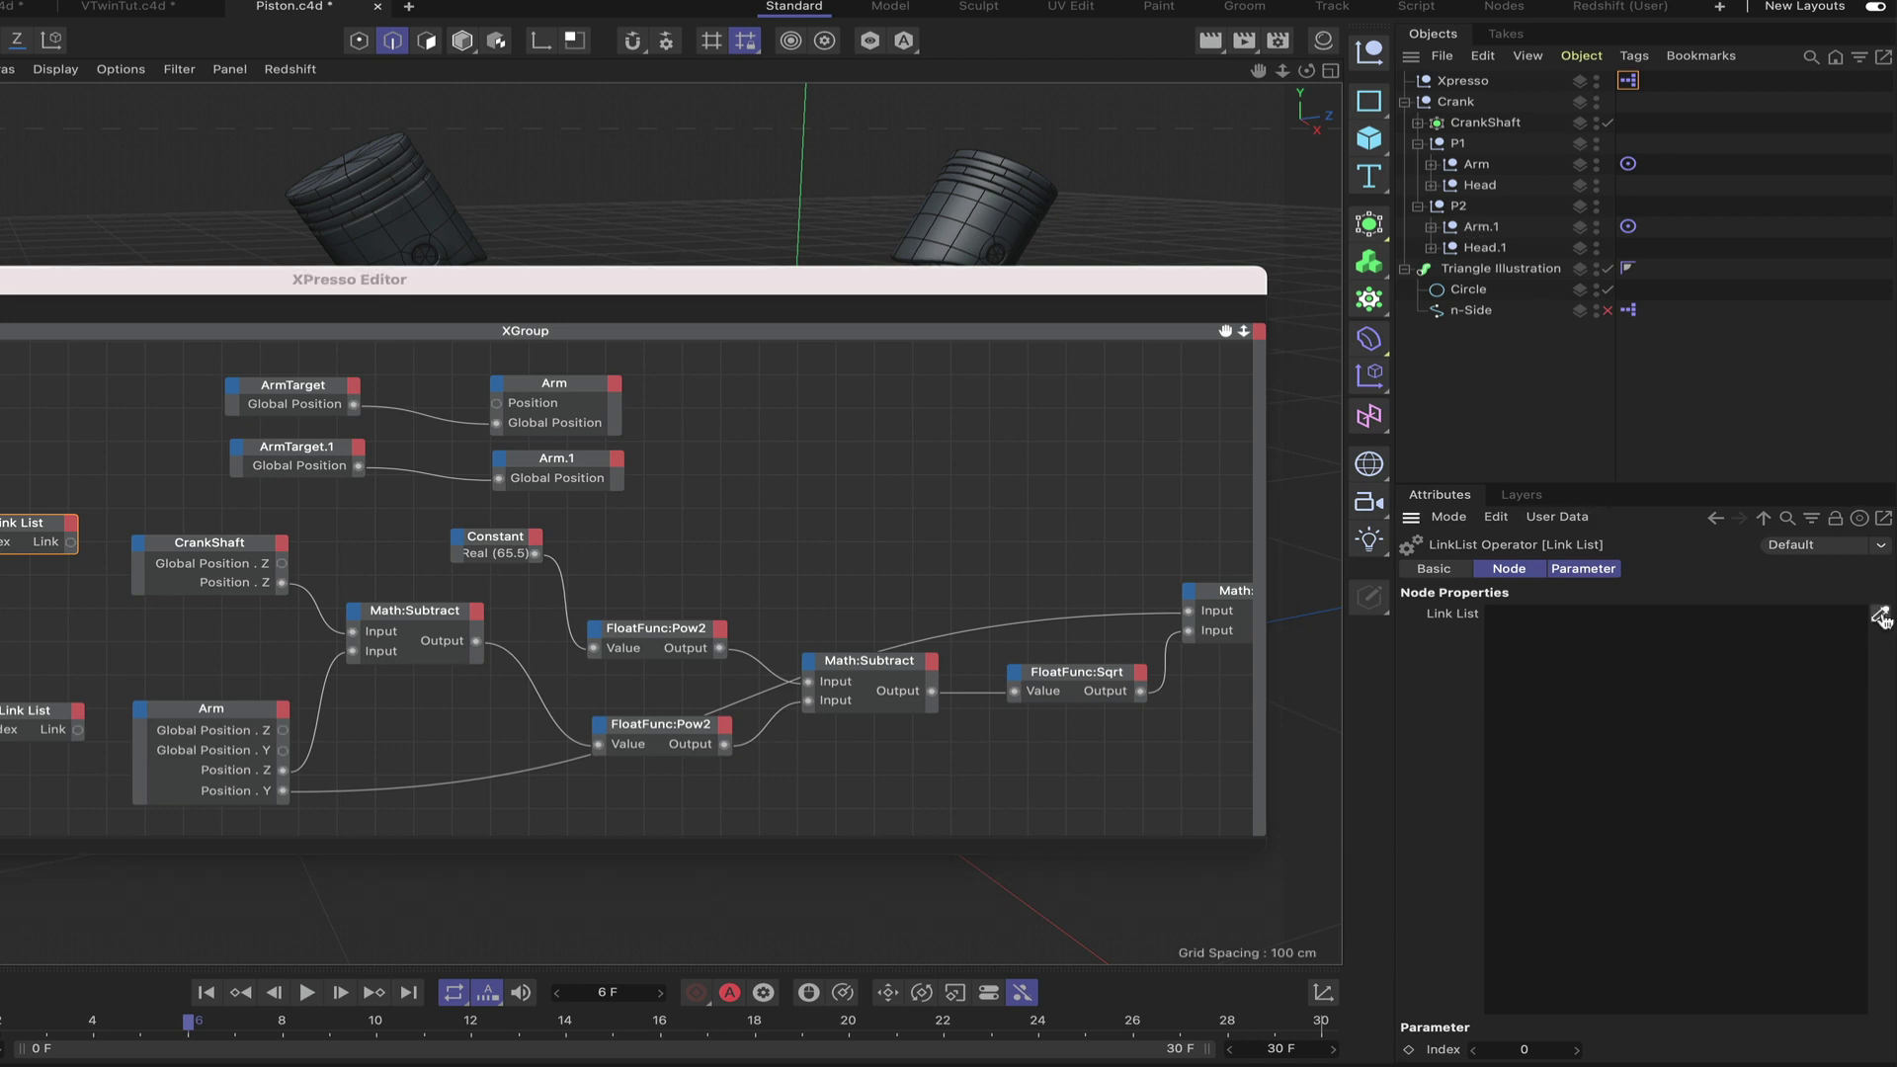
click(1490, 188)
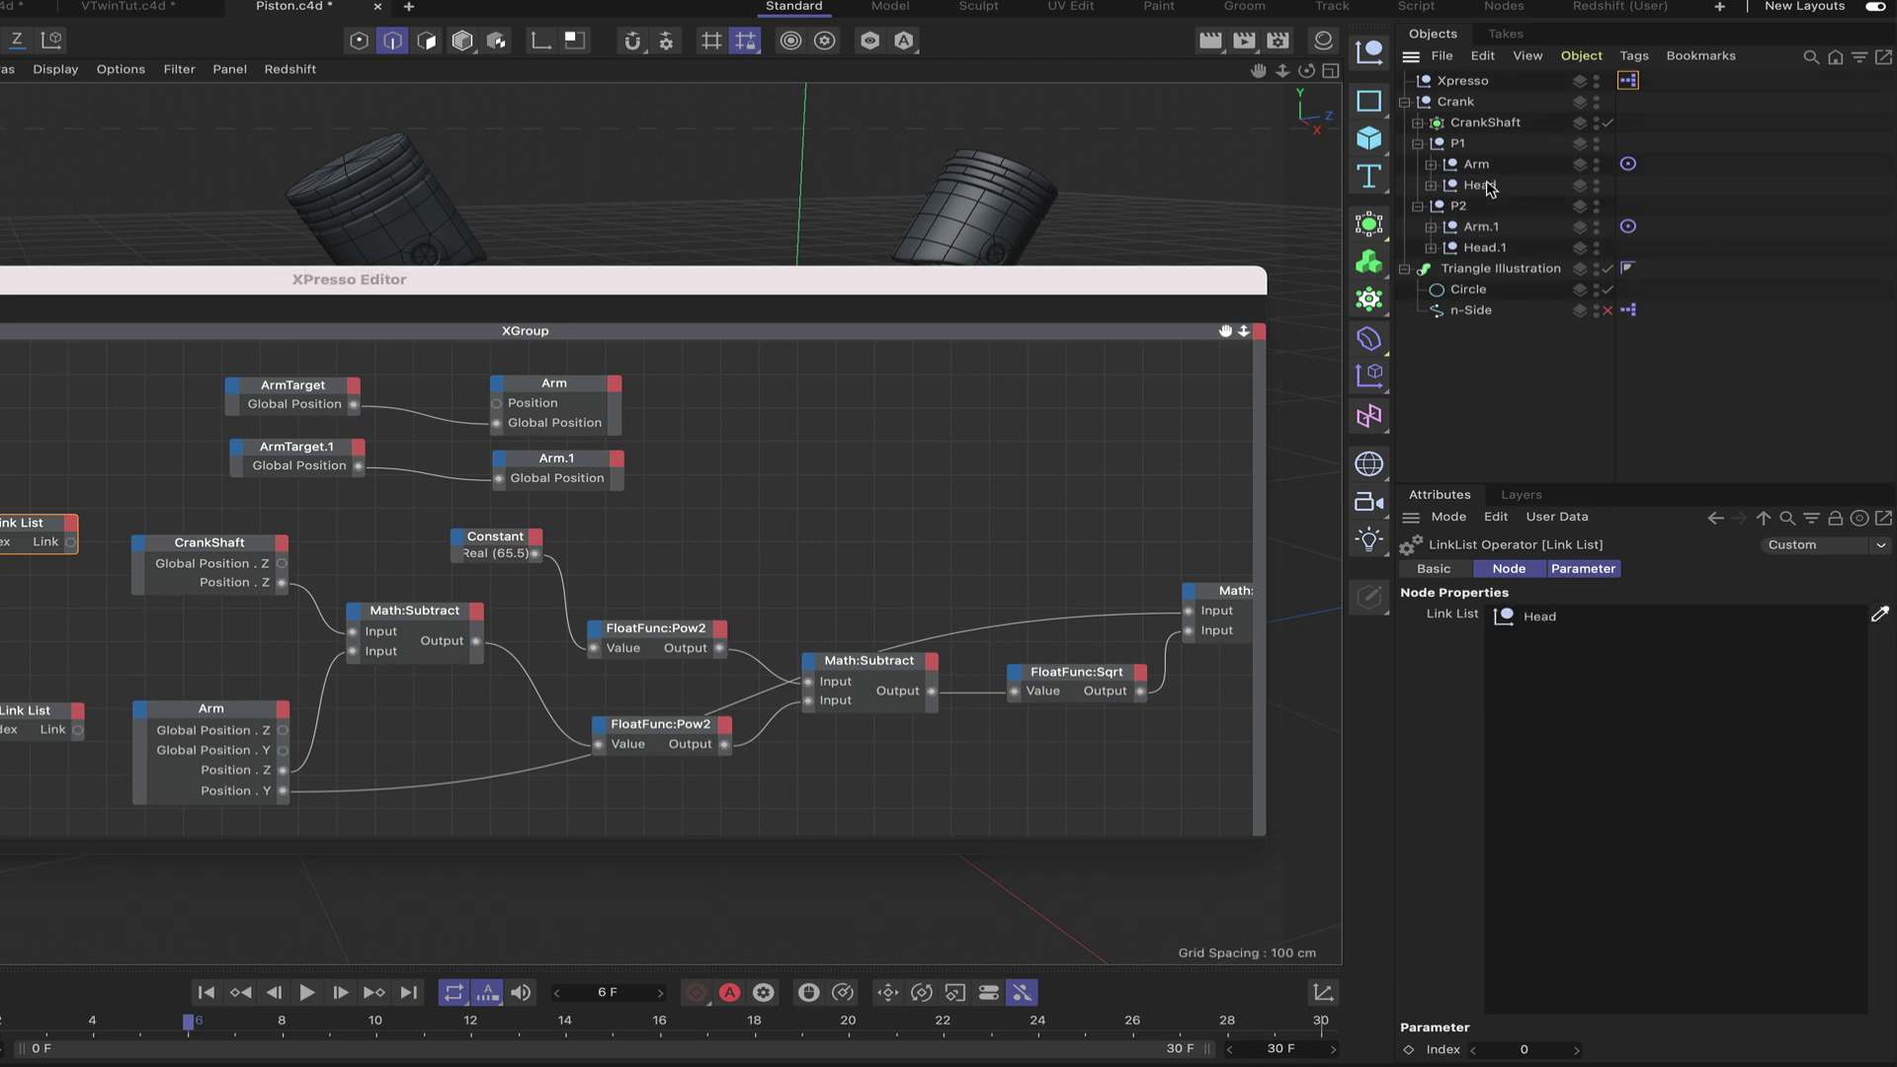
click(1486, 248)
Fill the lower Link List node with the Arm and Arm.1 objects.
click(36, 718)
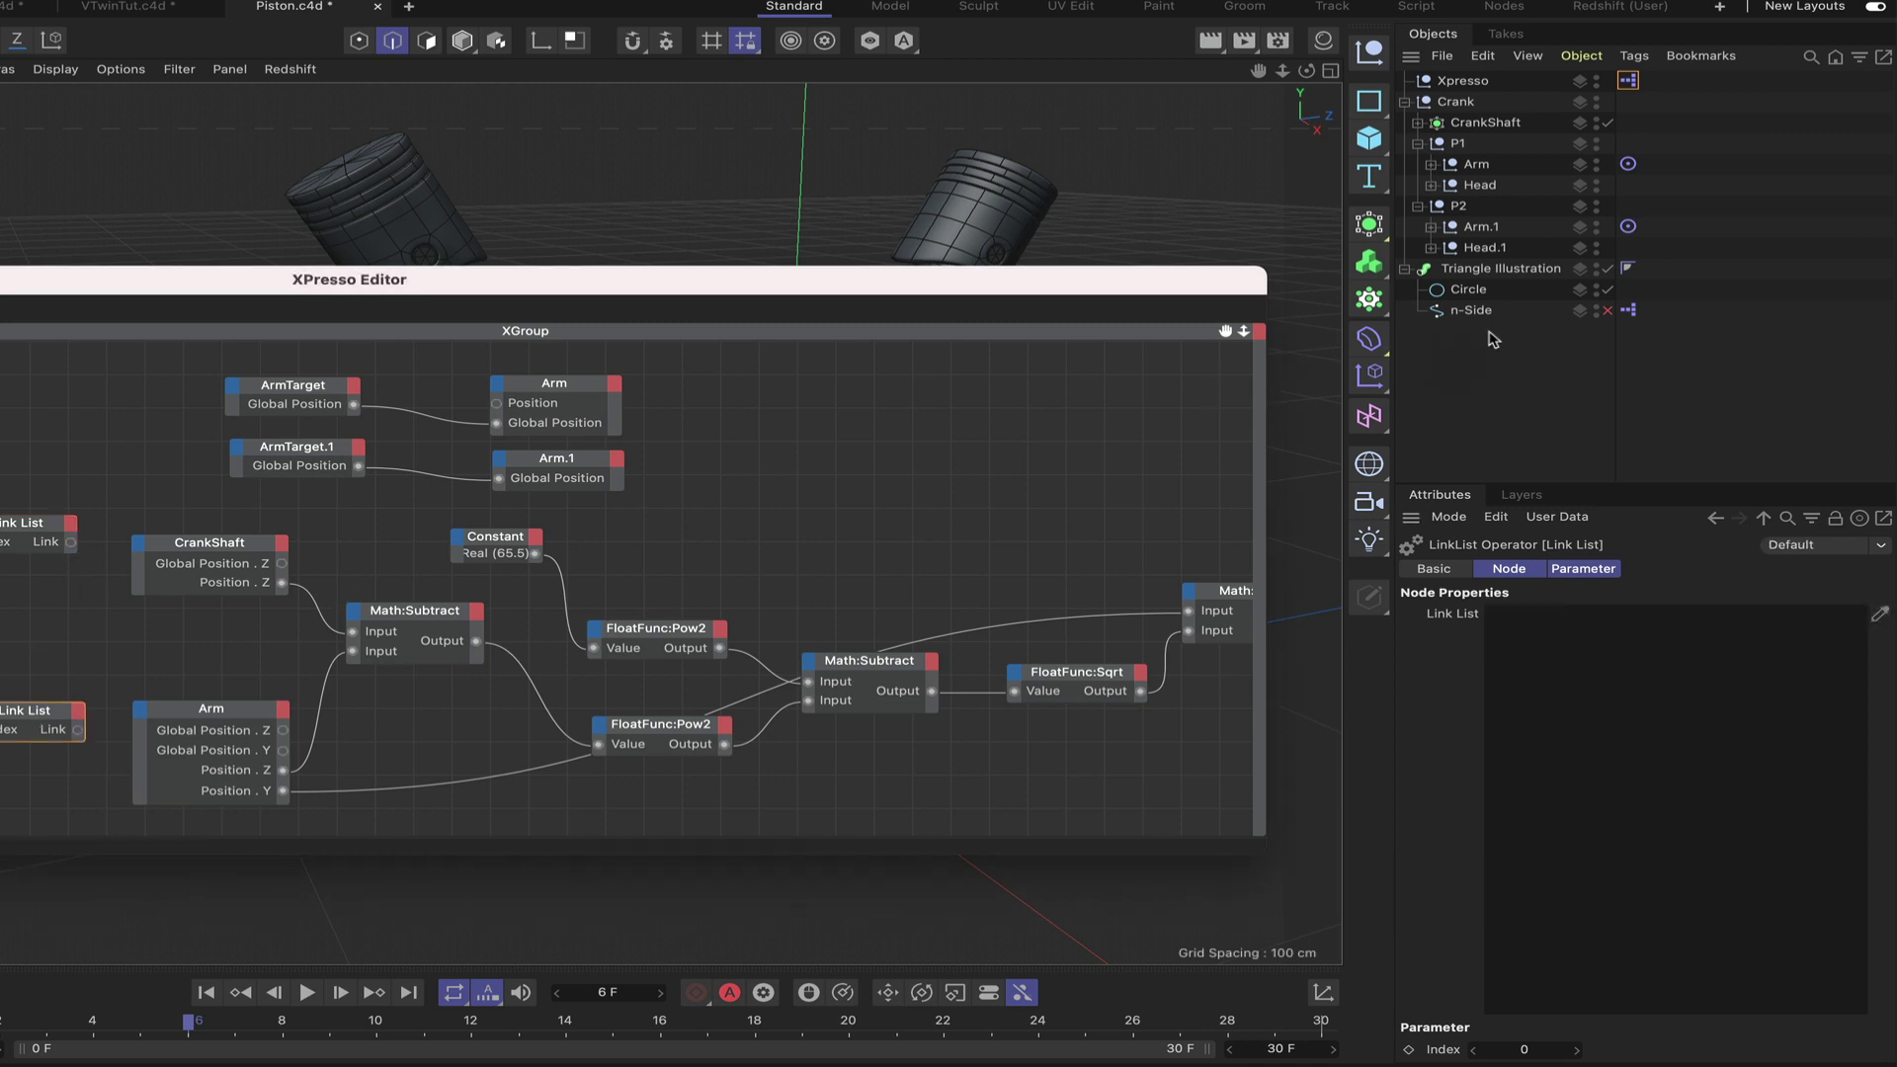
click(1881, 614)
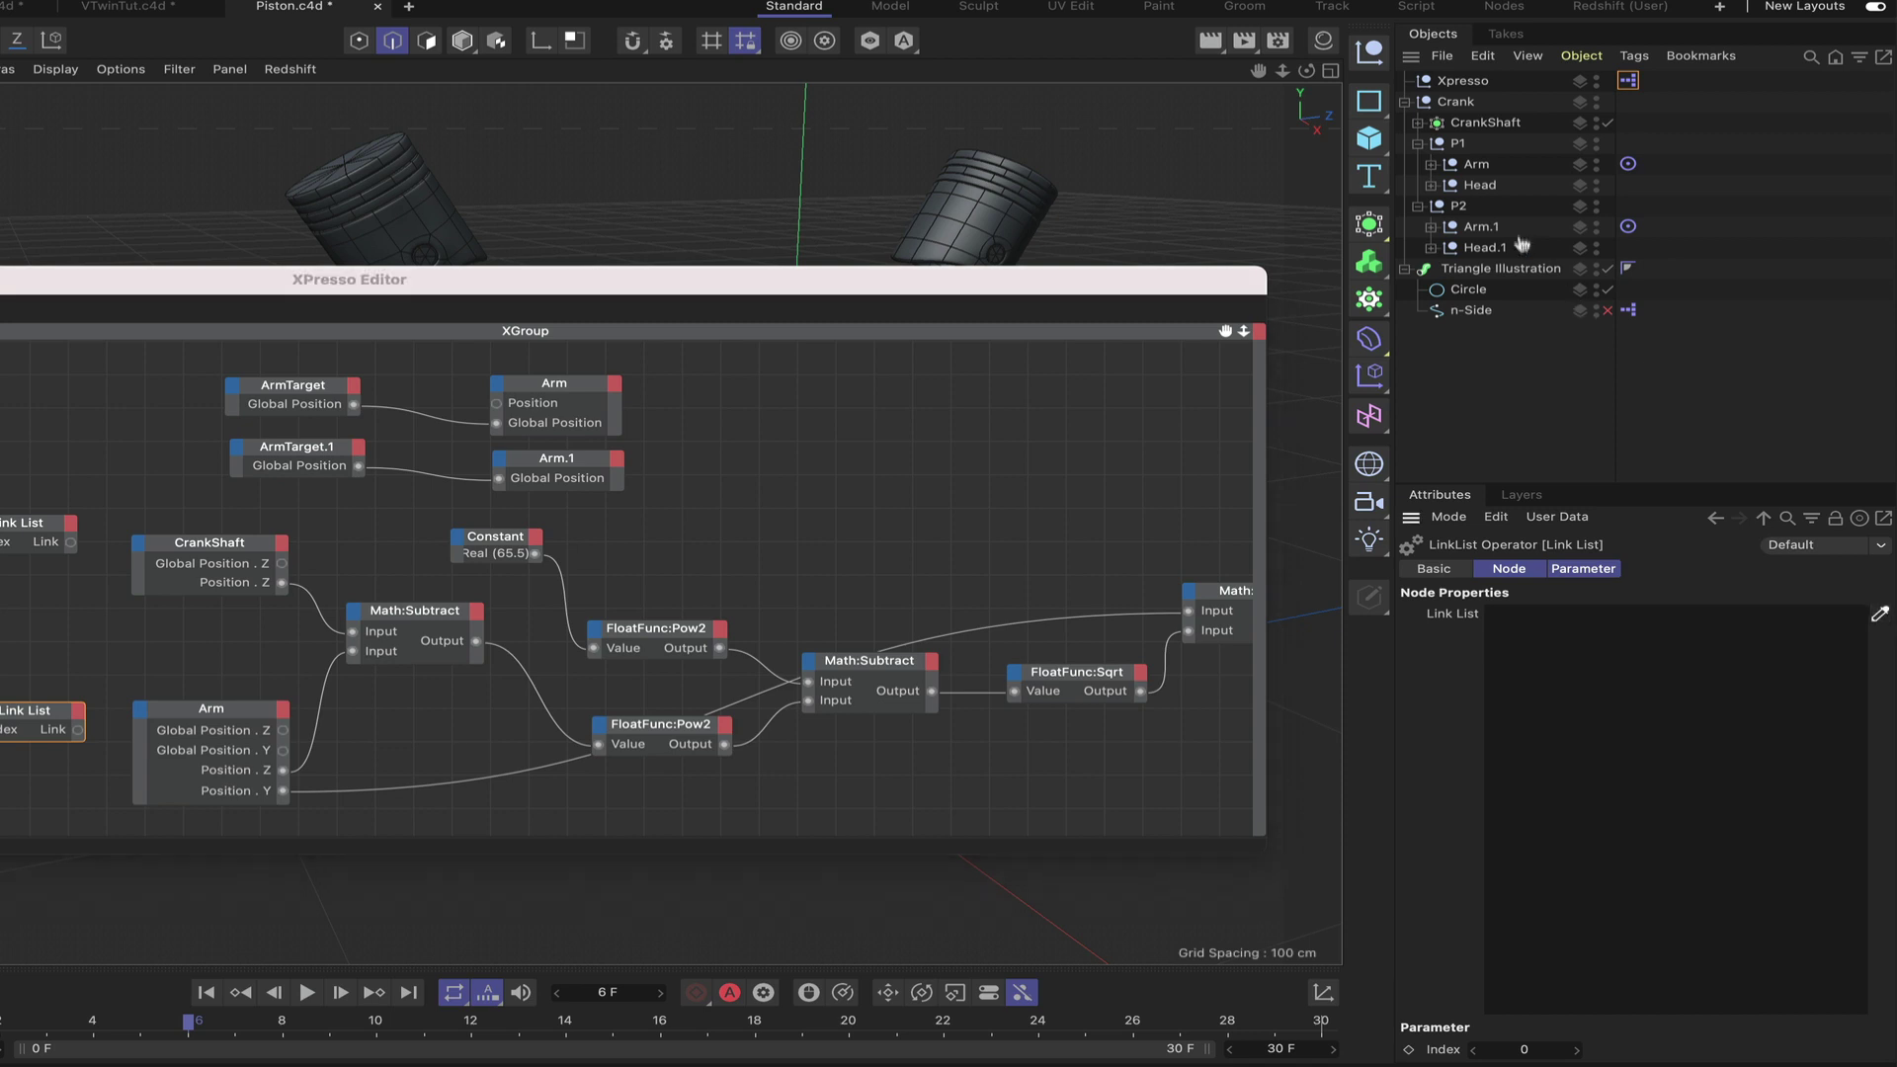
click(1488, 166)
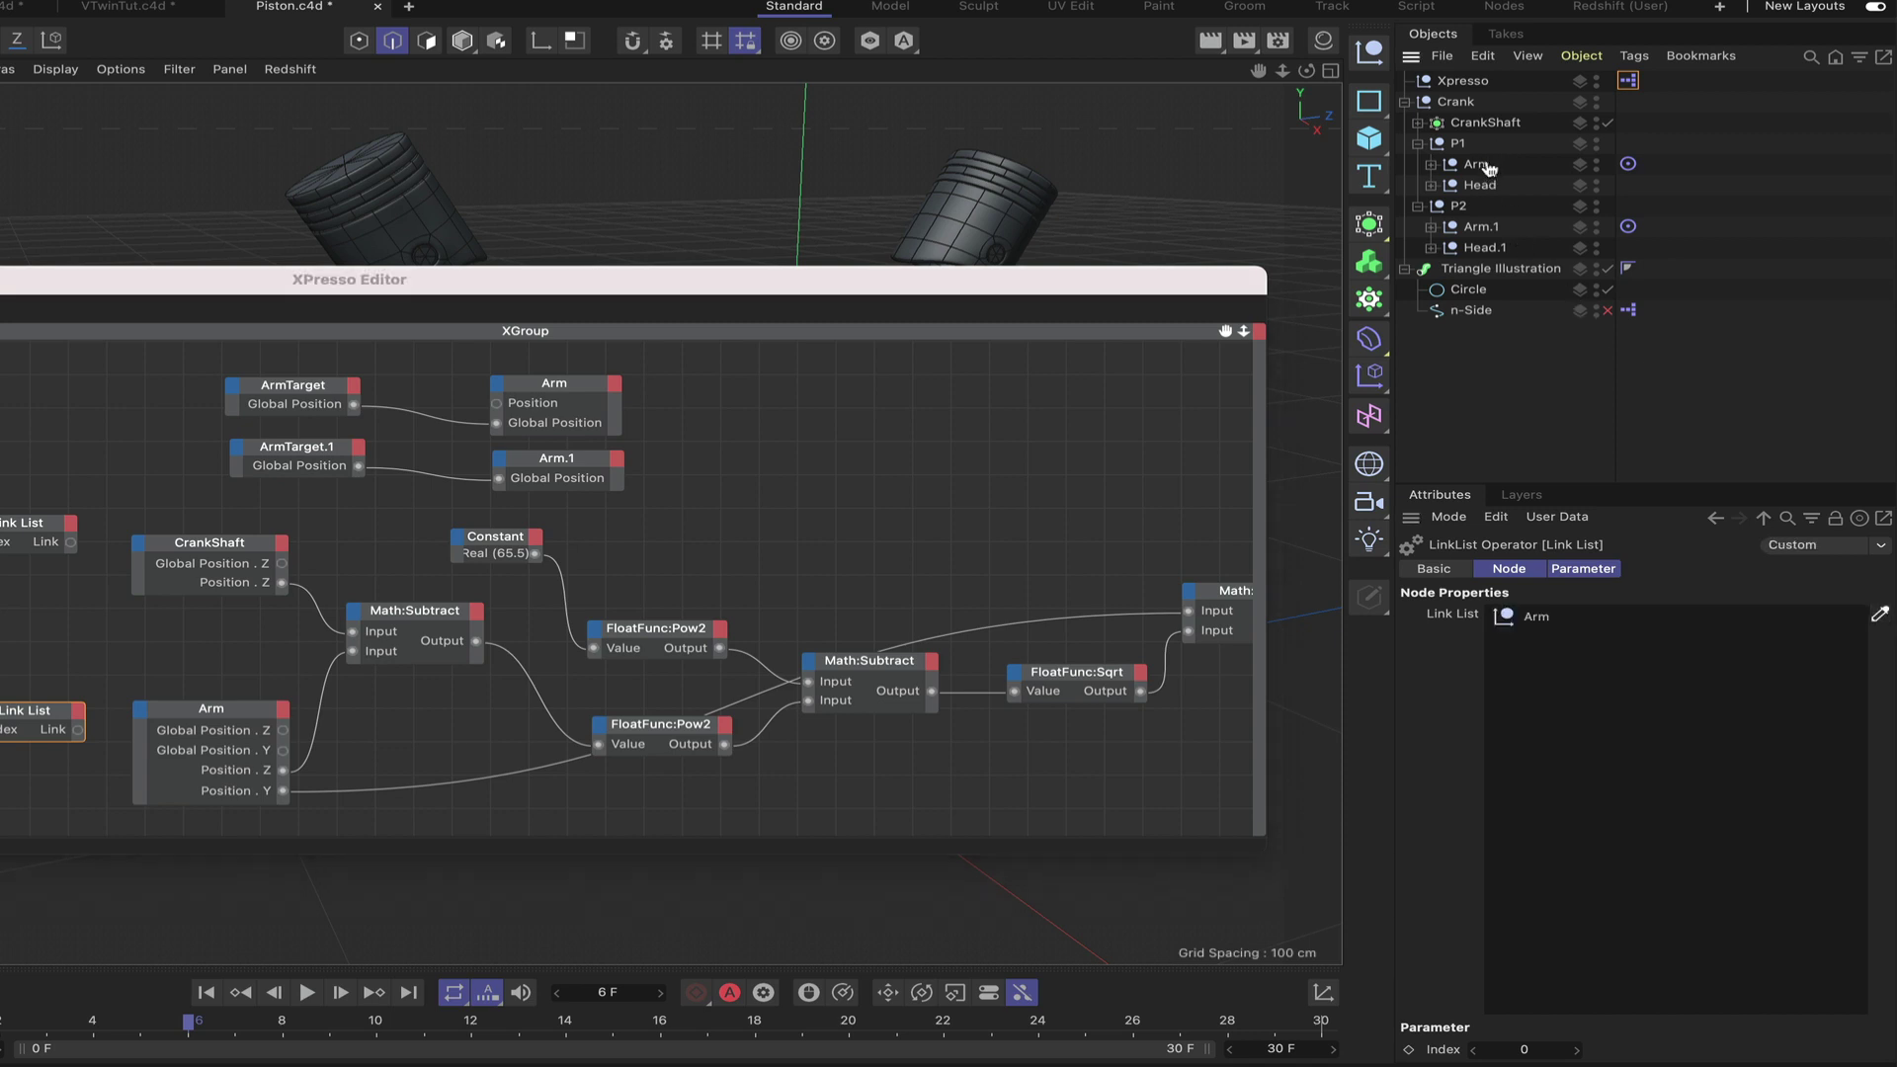
click(1492, 229)
drag(915, 284, 1186, 227)
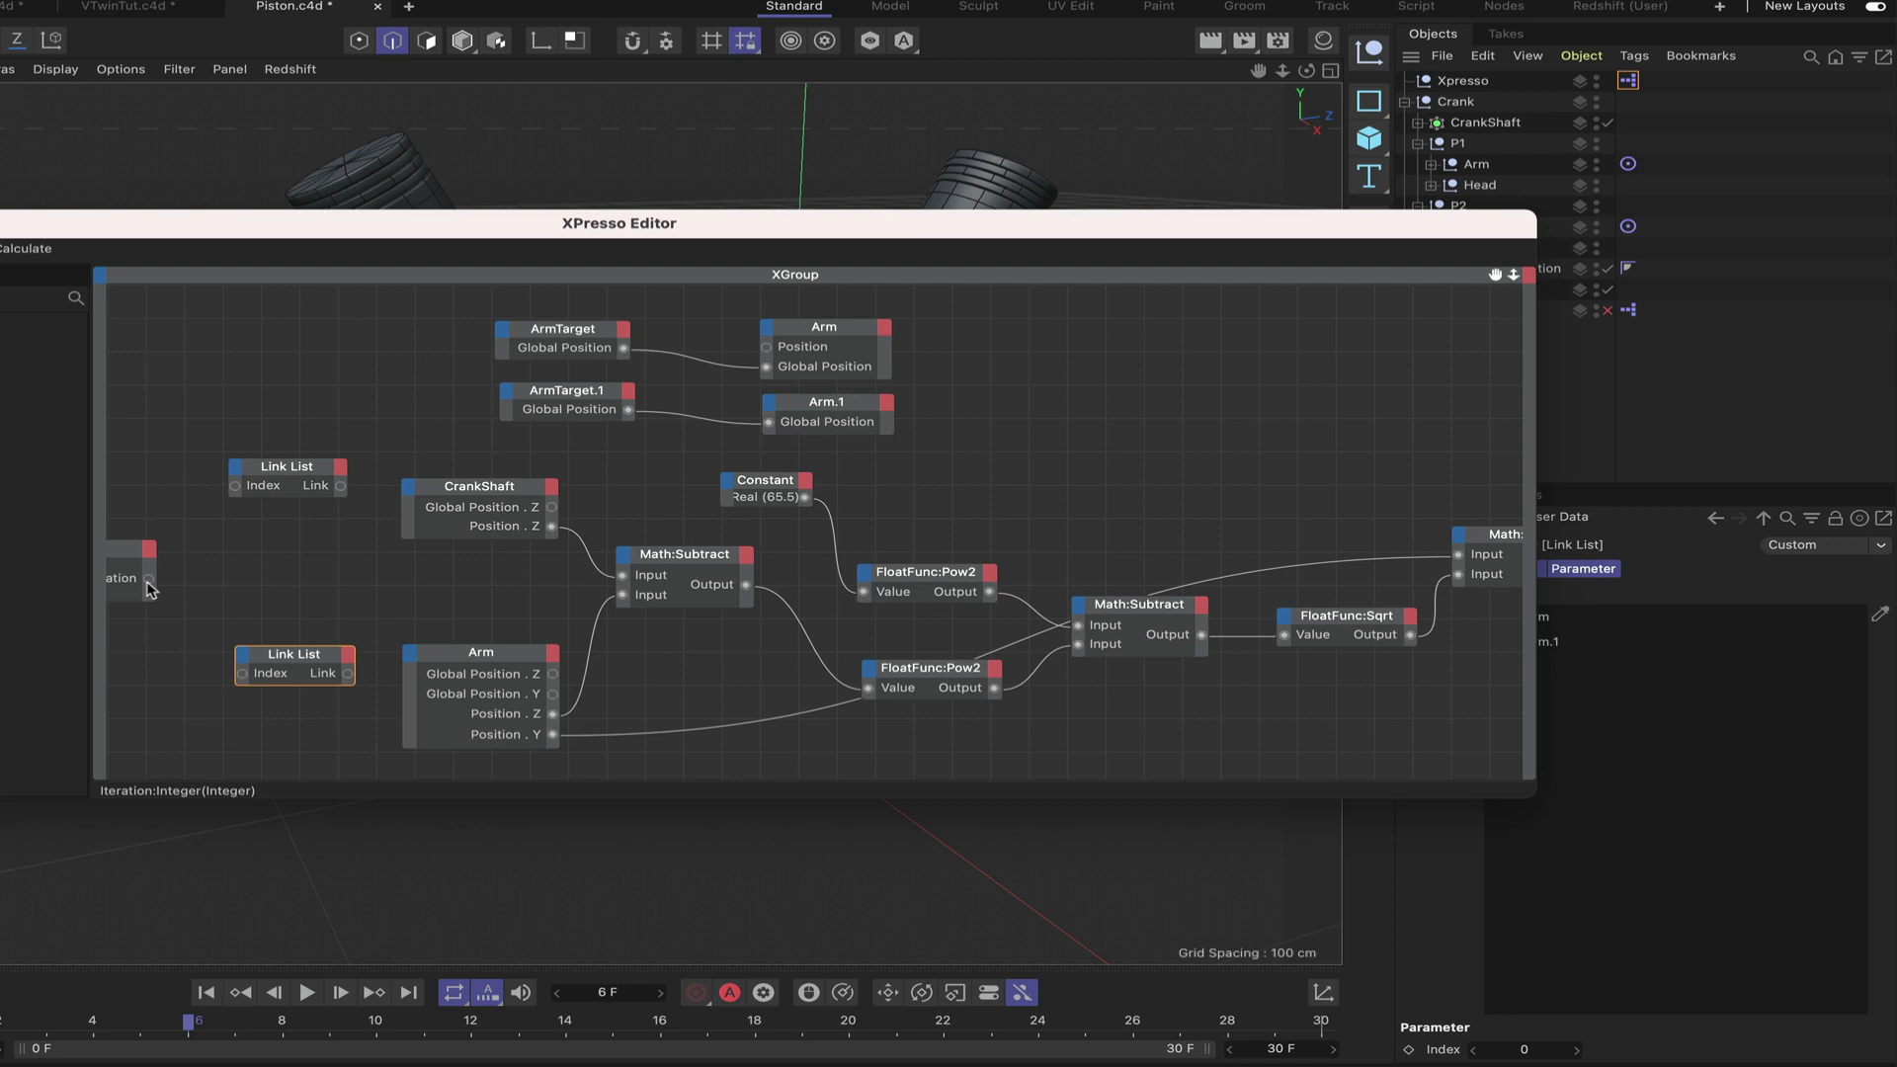
Connect the Iteration node's output to the Index input of both Link List nodes.
drag(148, 580, 235, 486)
drag(151, 584, 242, 673)
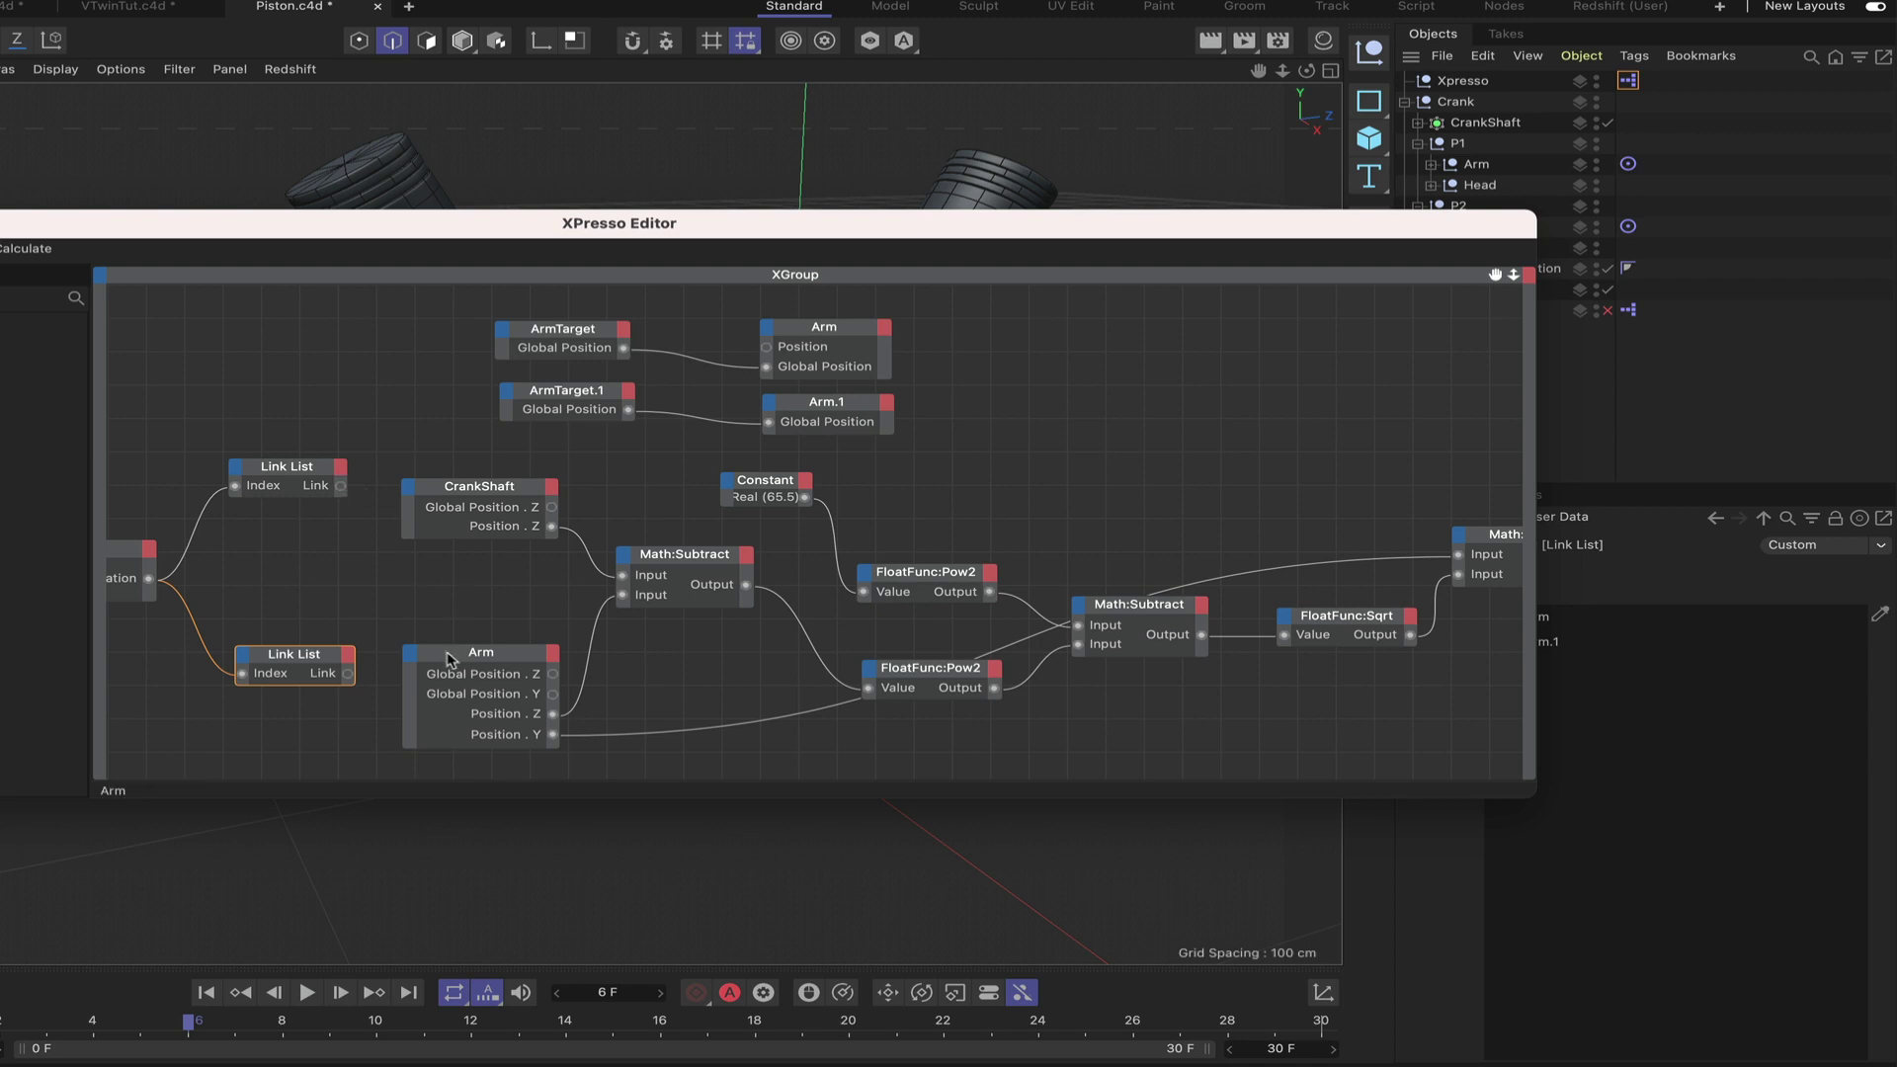
Add an Object input port to the lower Arm node and feed it from the lower Link List's Link output.
click(409, 654)
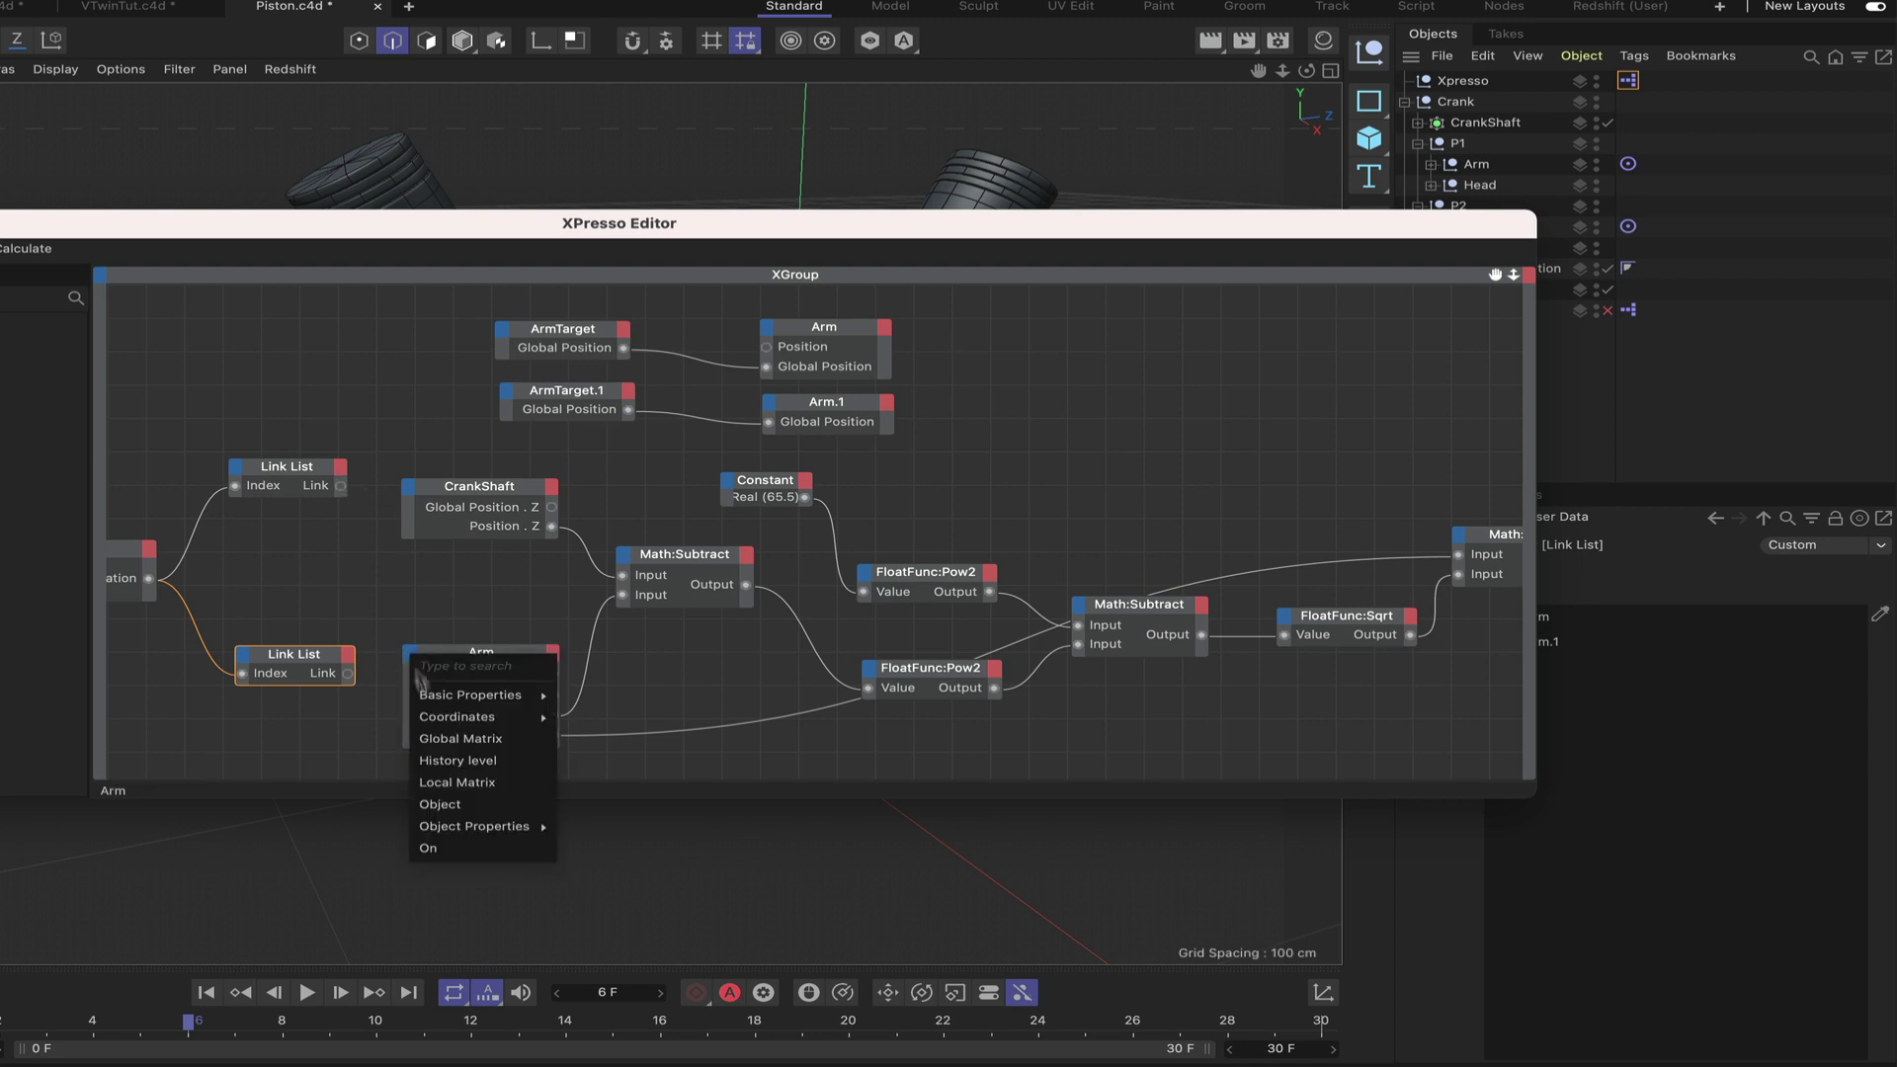
mouse_move(456, 718)
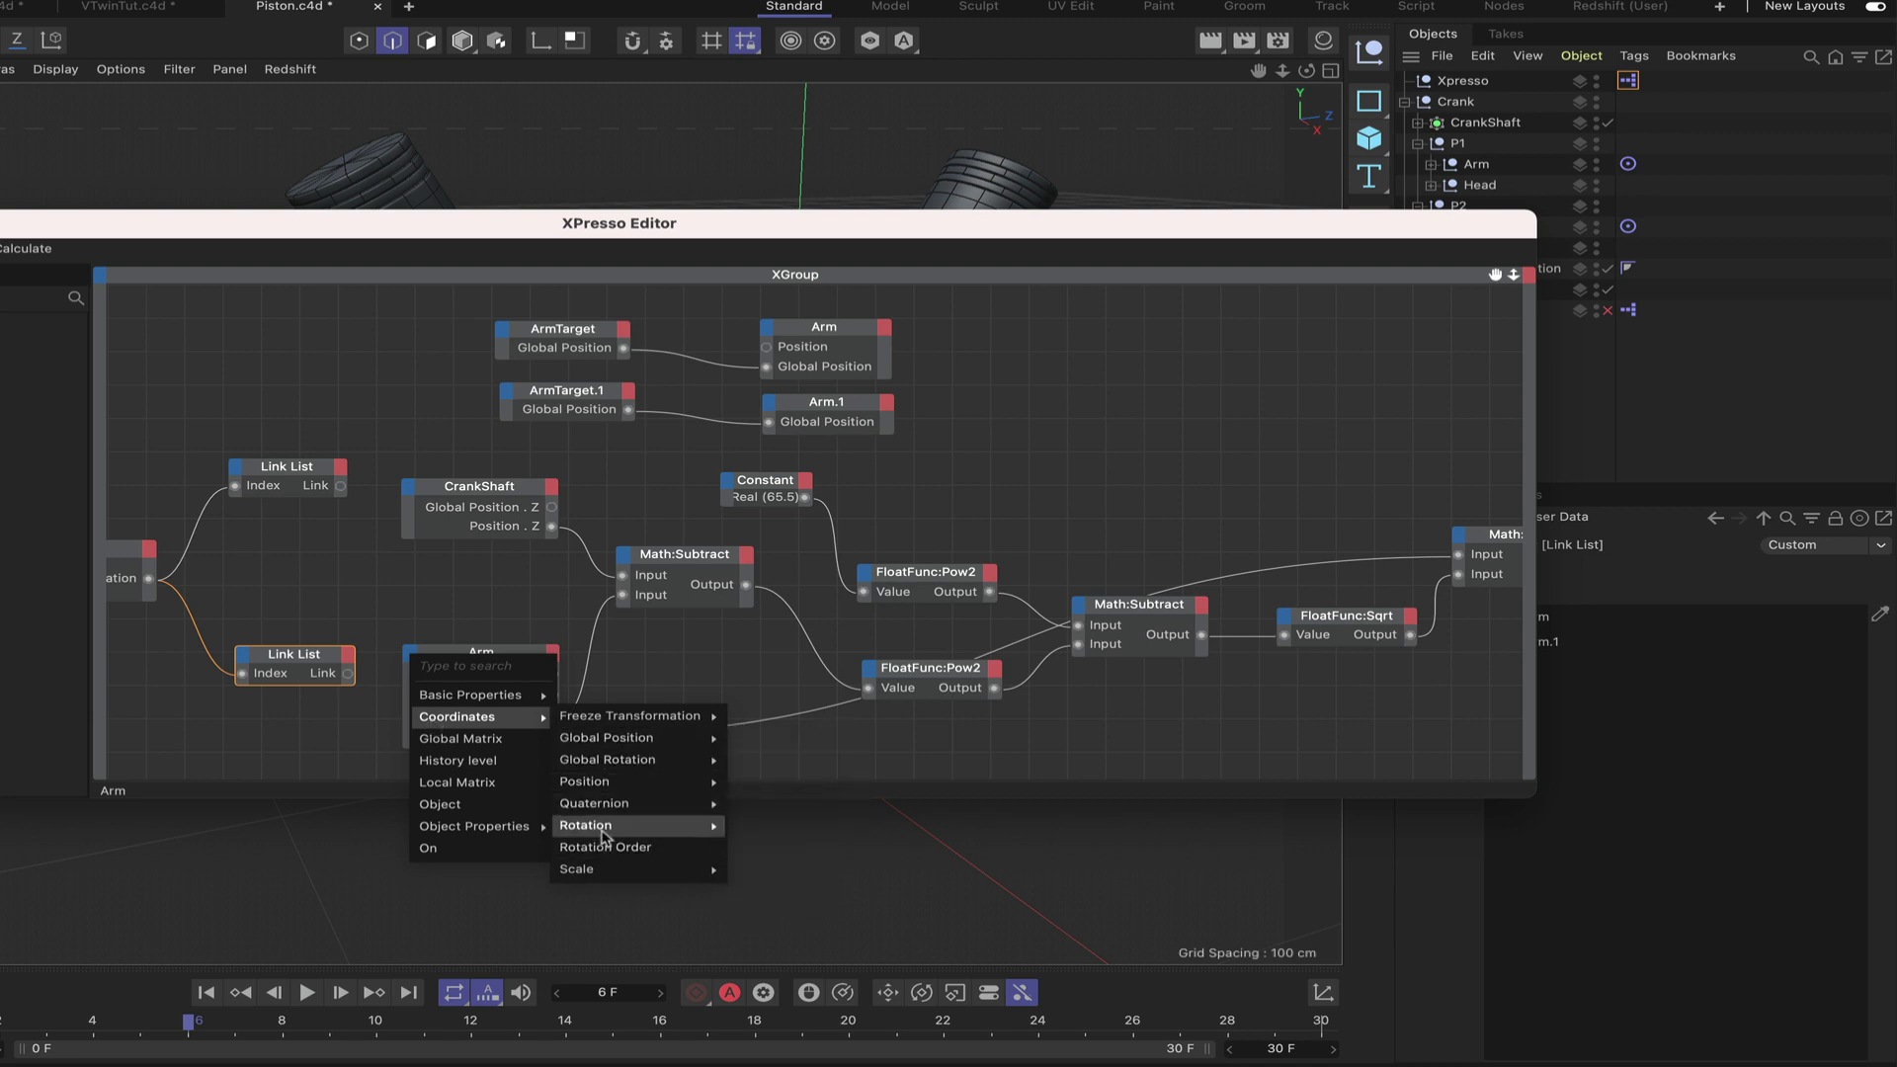
mouse_move(605, 790)
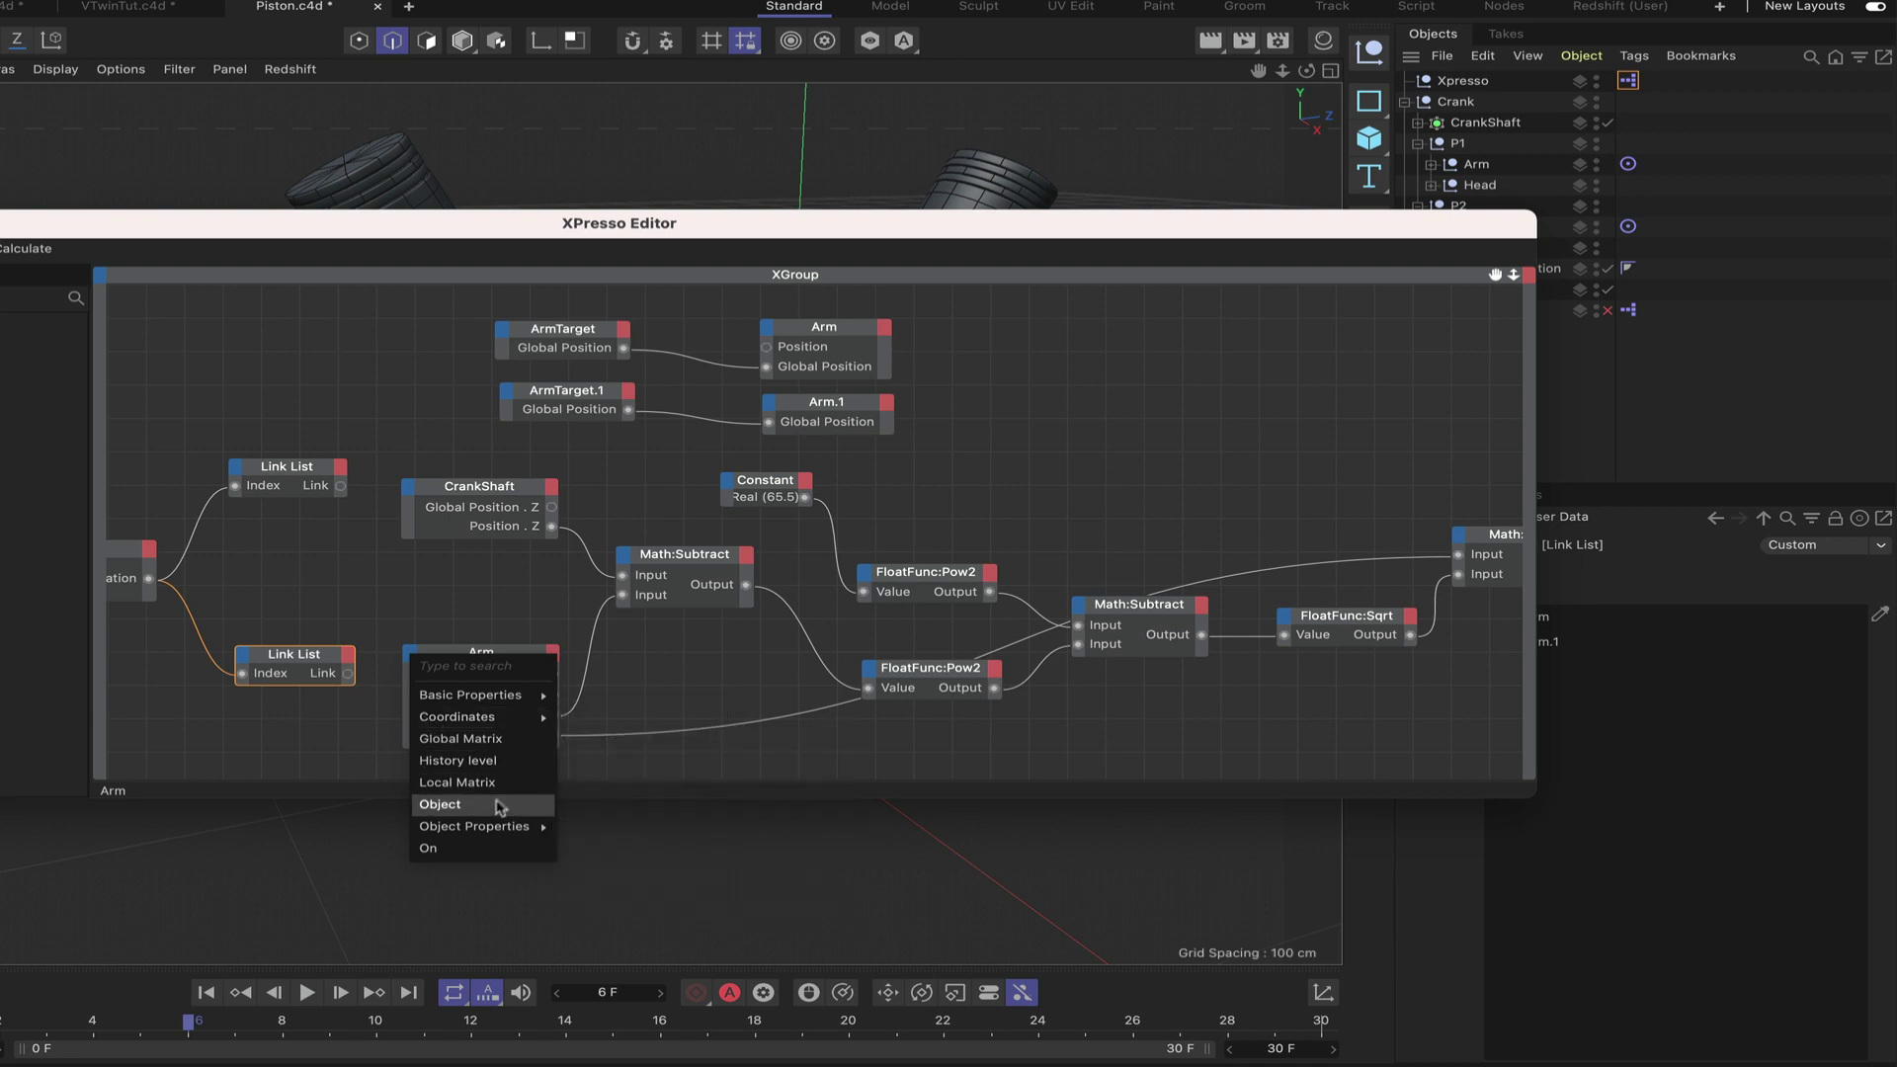
click(497, 806)
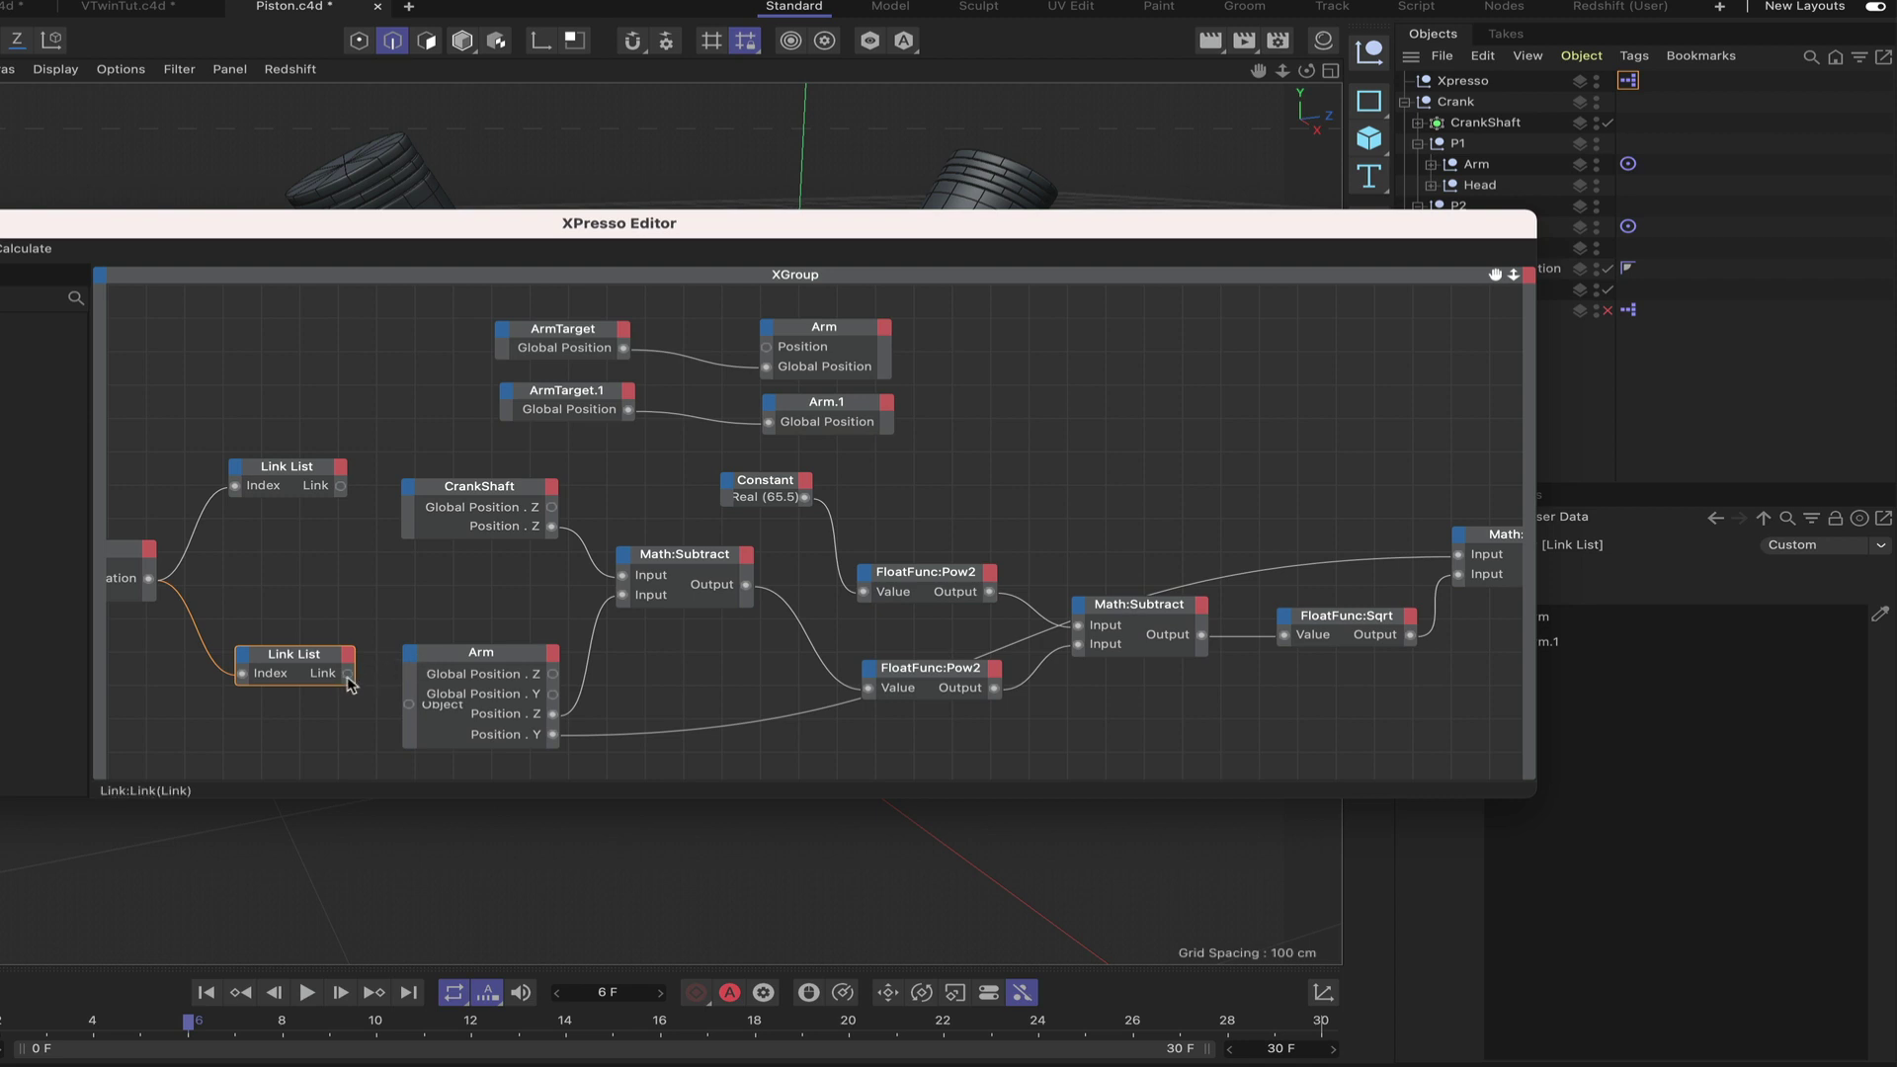
drag(348, 679, 410, 709)
Fit the lower Arm node to its ports and space it and both Link List nodes farther apart.
click(457, 672)
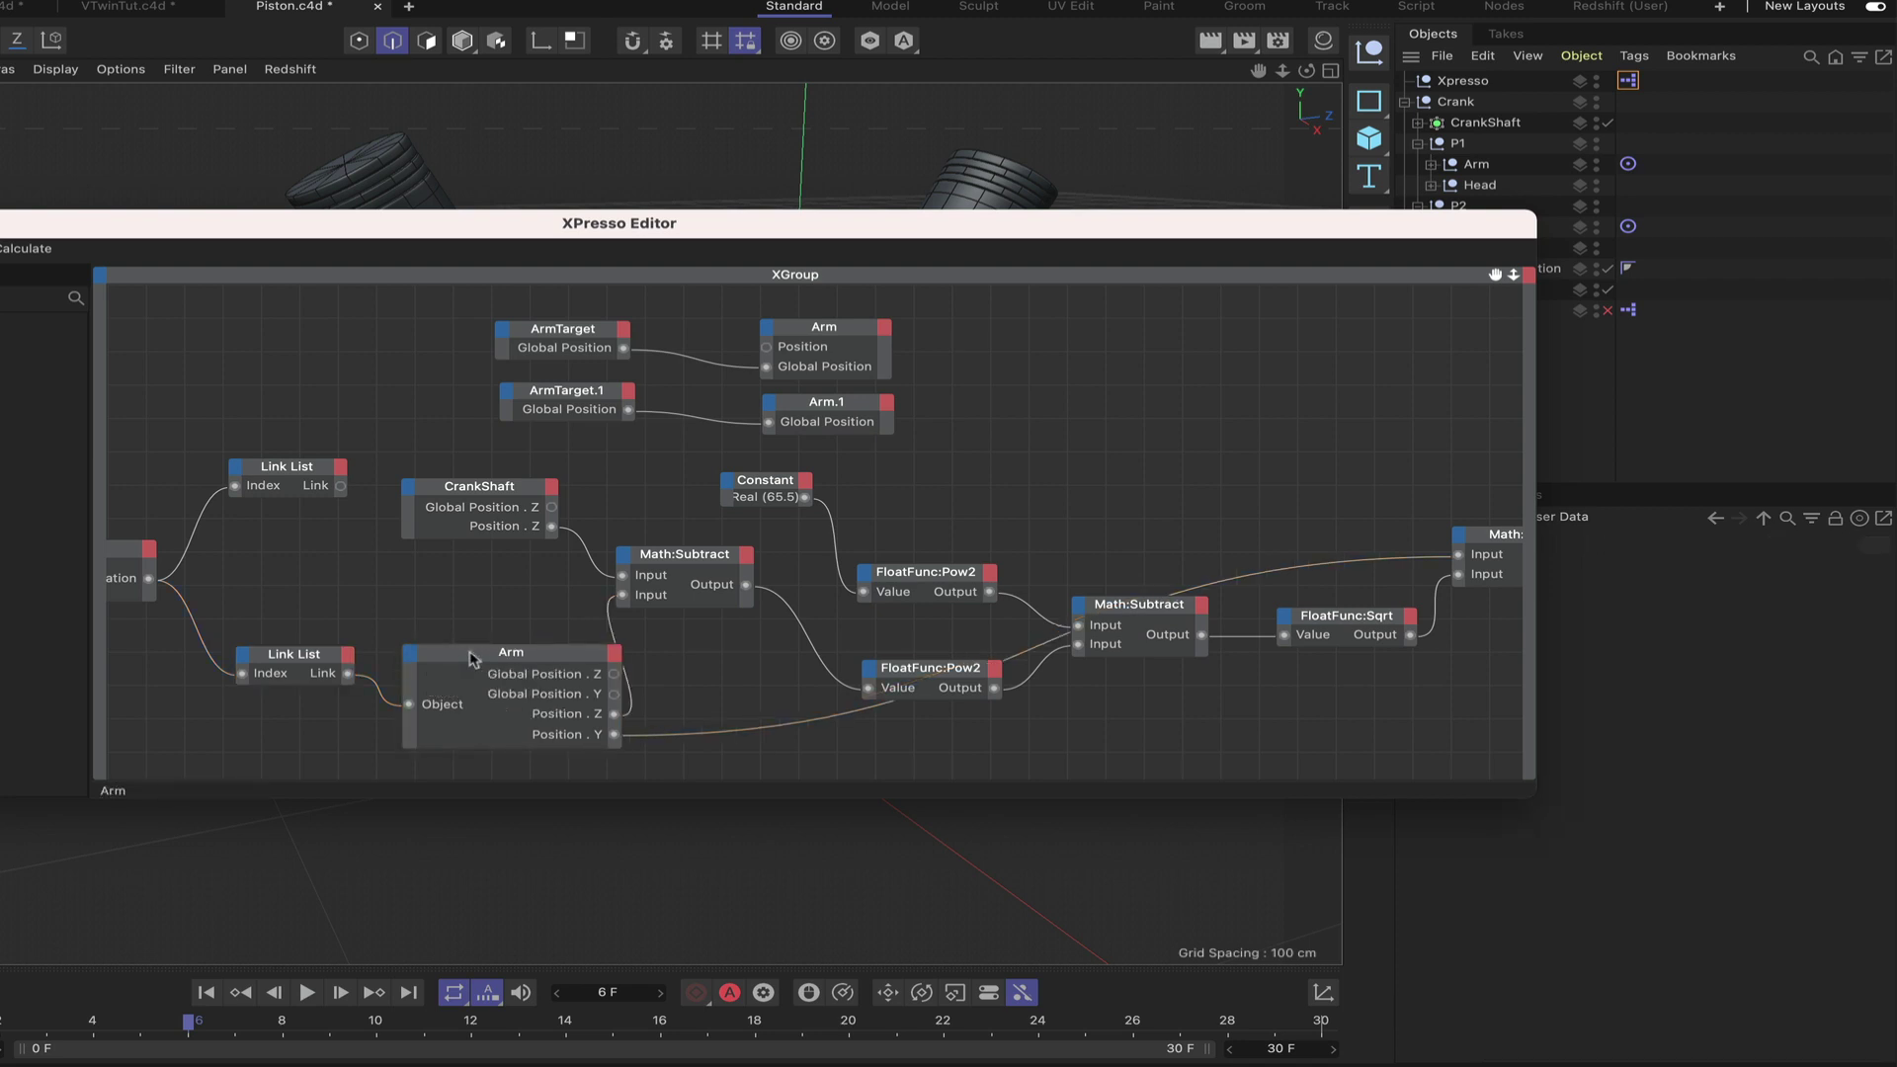
drag(523, 660, 496, 662)
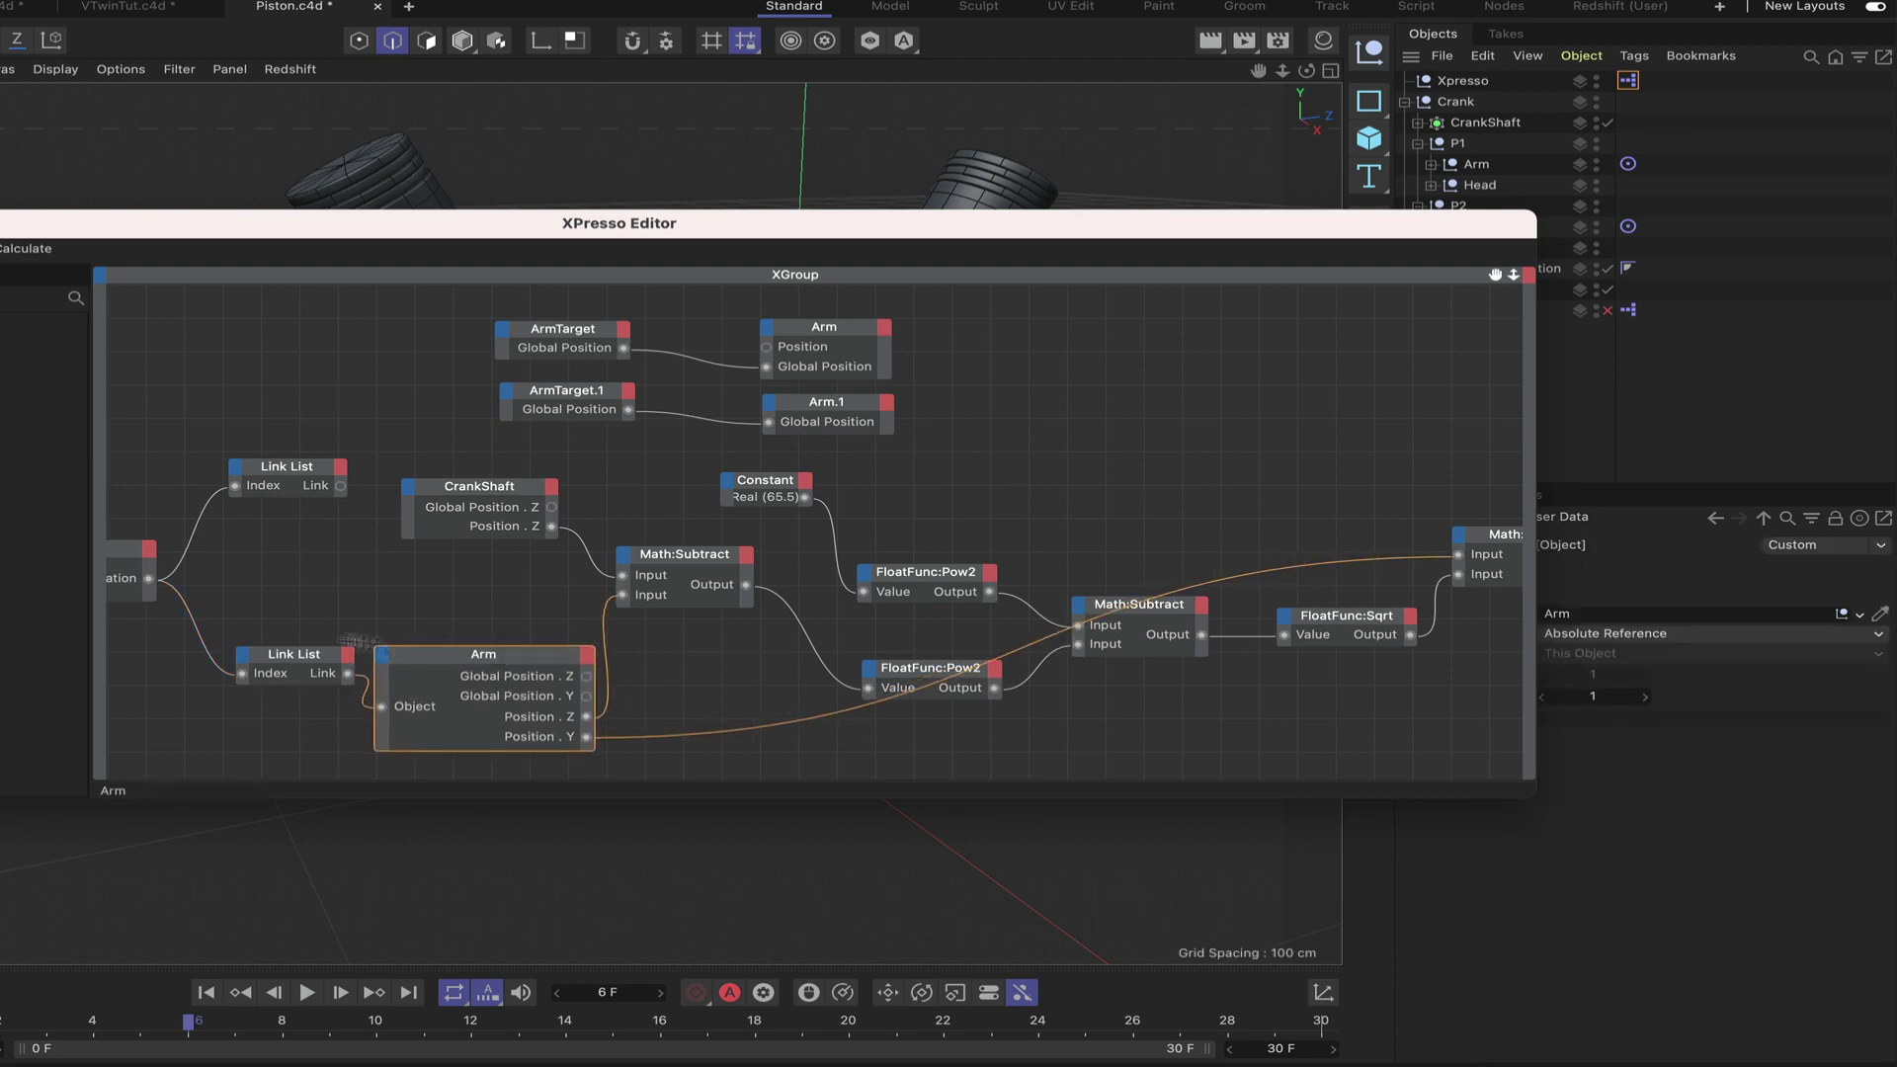
drag(265, 380, 272, 659)
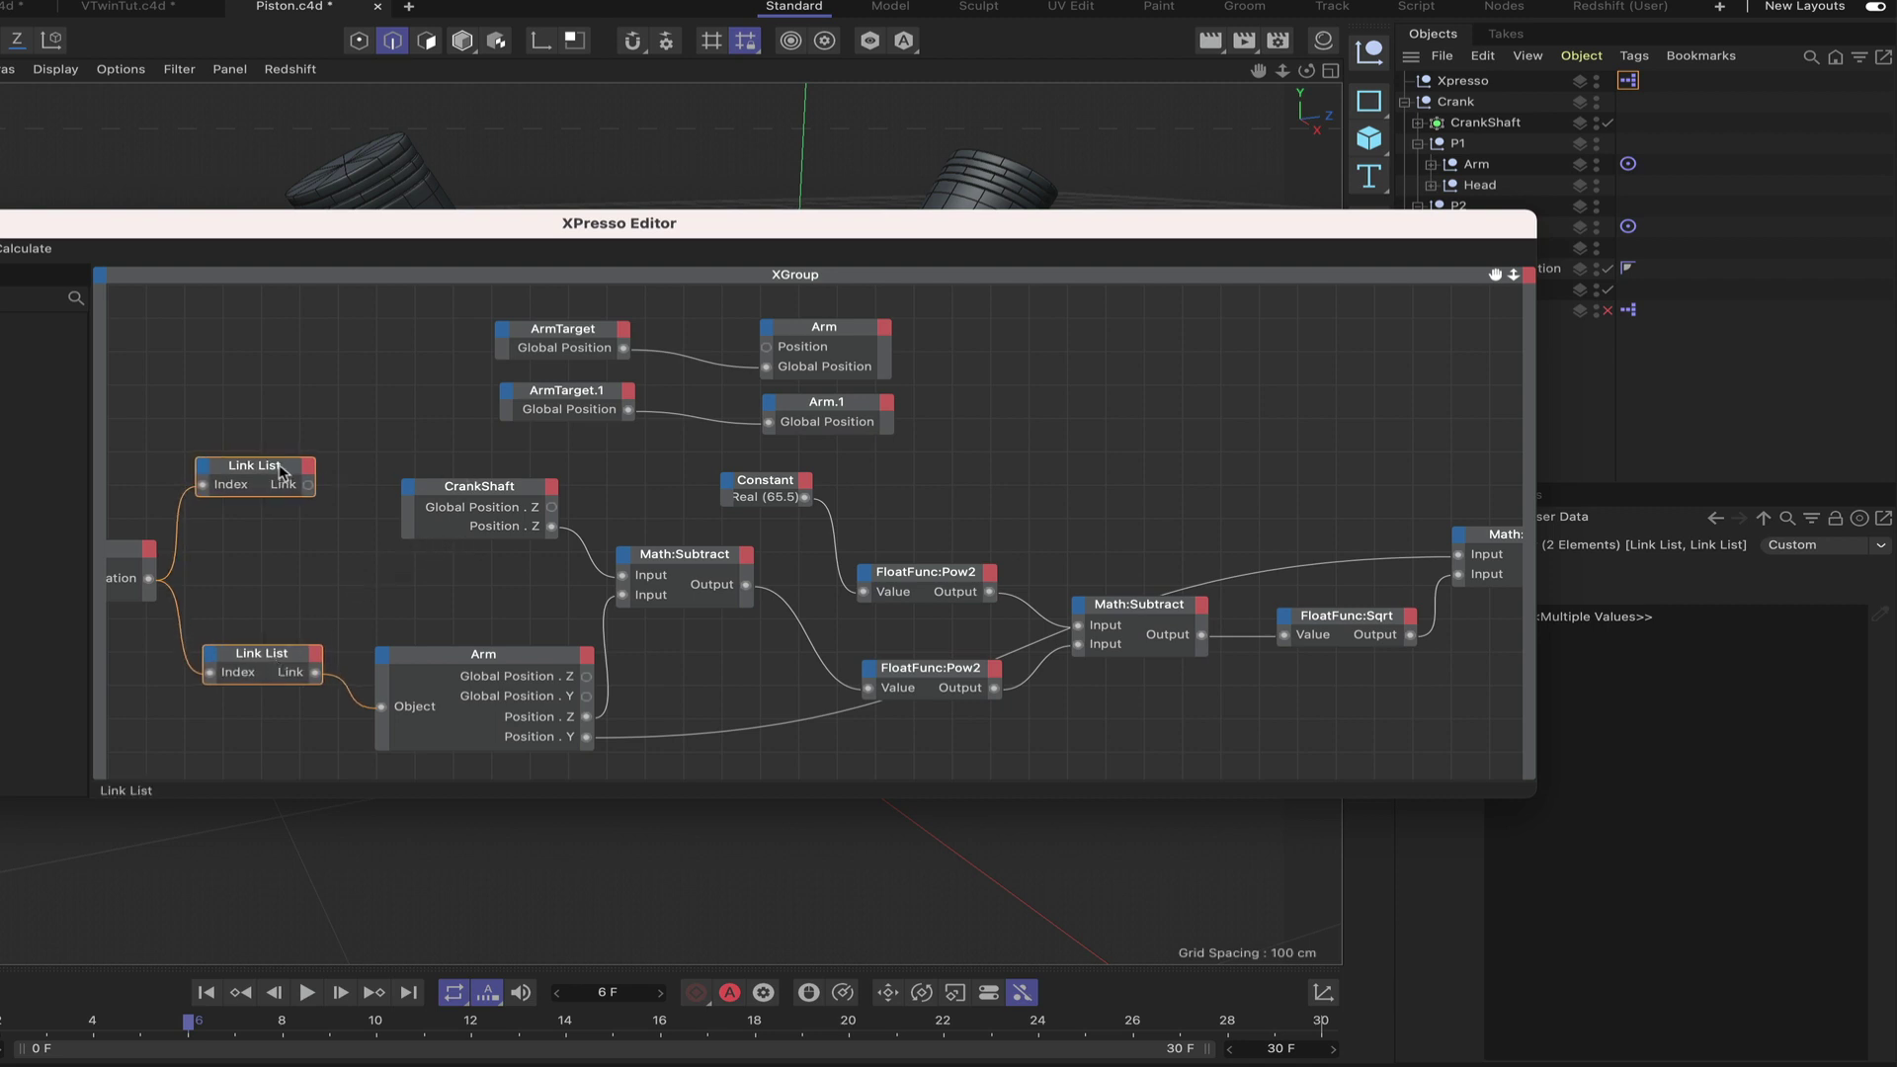
drag(281, 473, 280, 451)
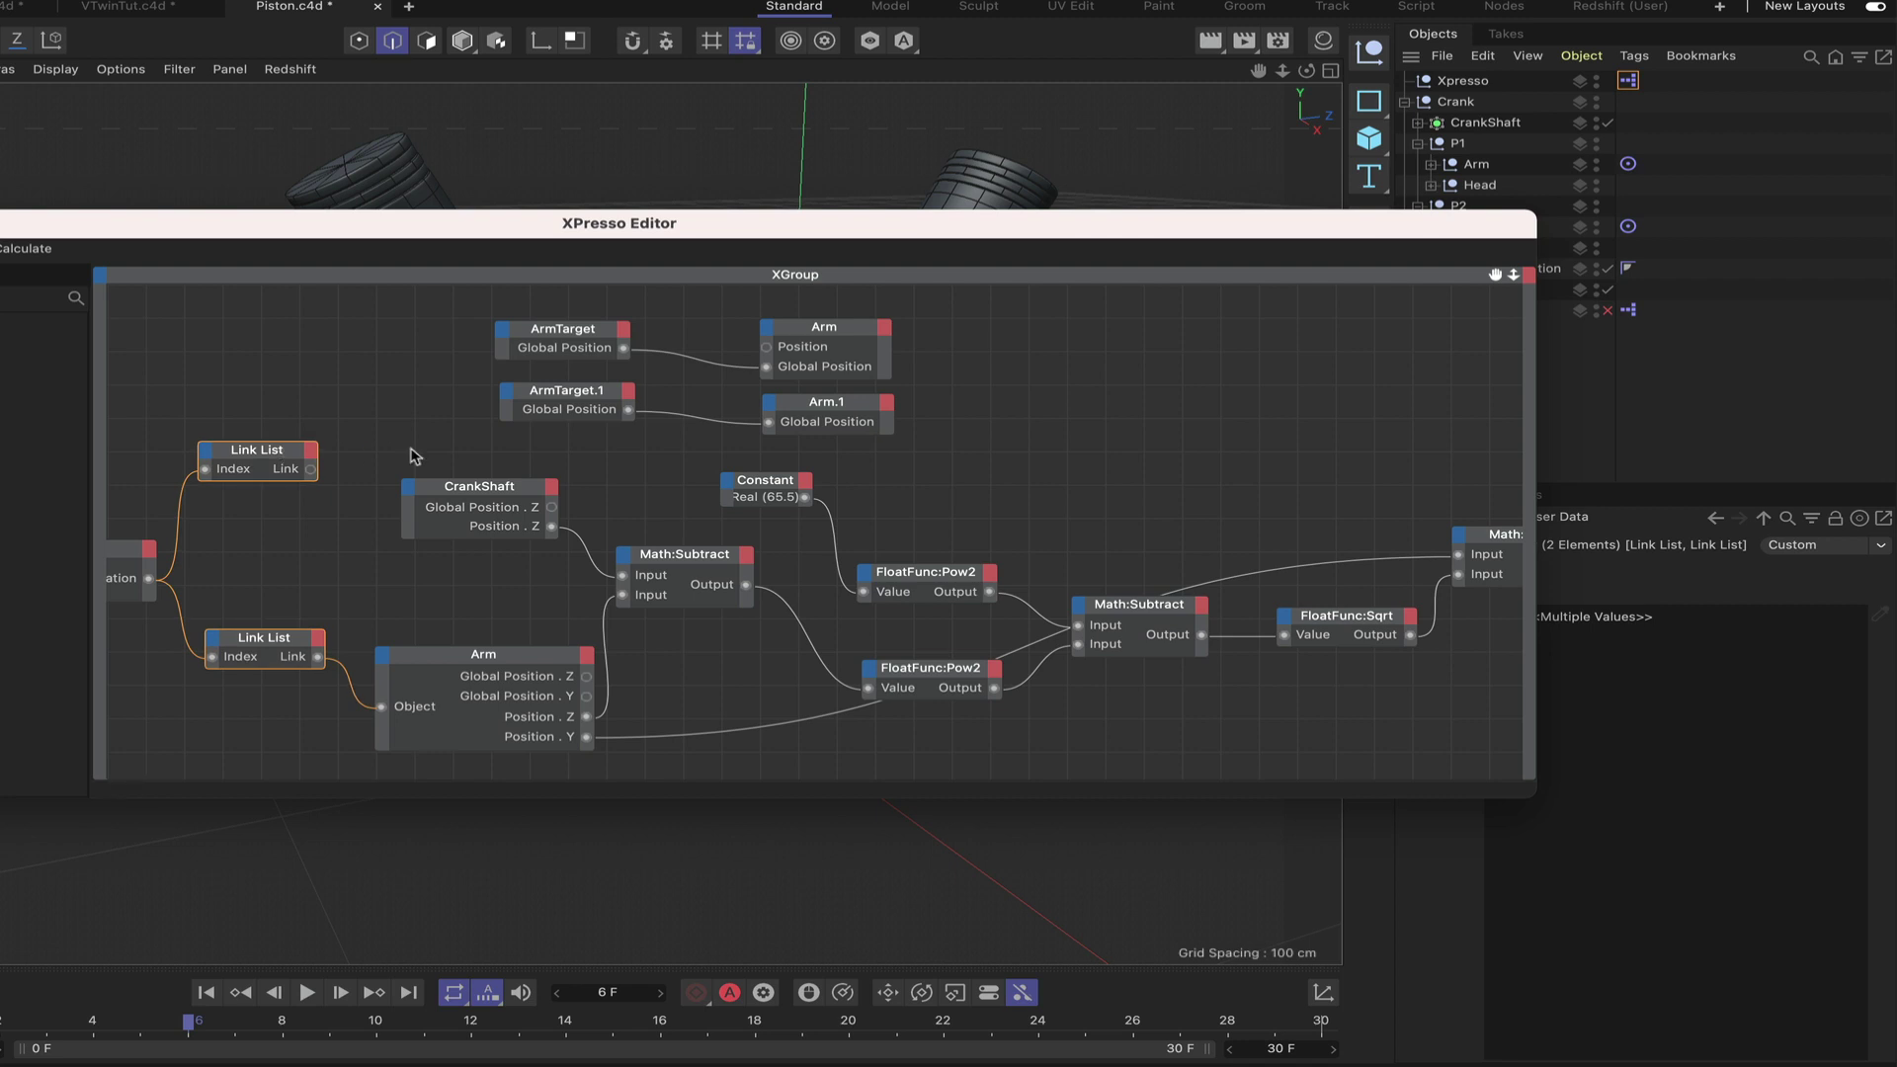
Add an Object input port at the top of the Head node and connect the upper Link List's Link output to it.
drag(1495, 275, 1355, 278)
mouse_move(1515, 447)
mouse_down()
mouse_move(1490, 428)
mouse_move(1509, 444)
mouse_up()
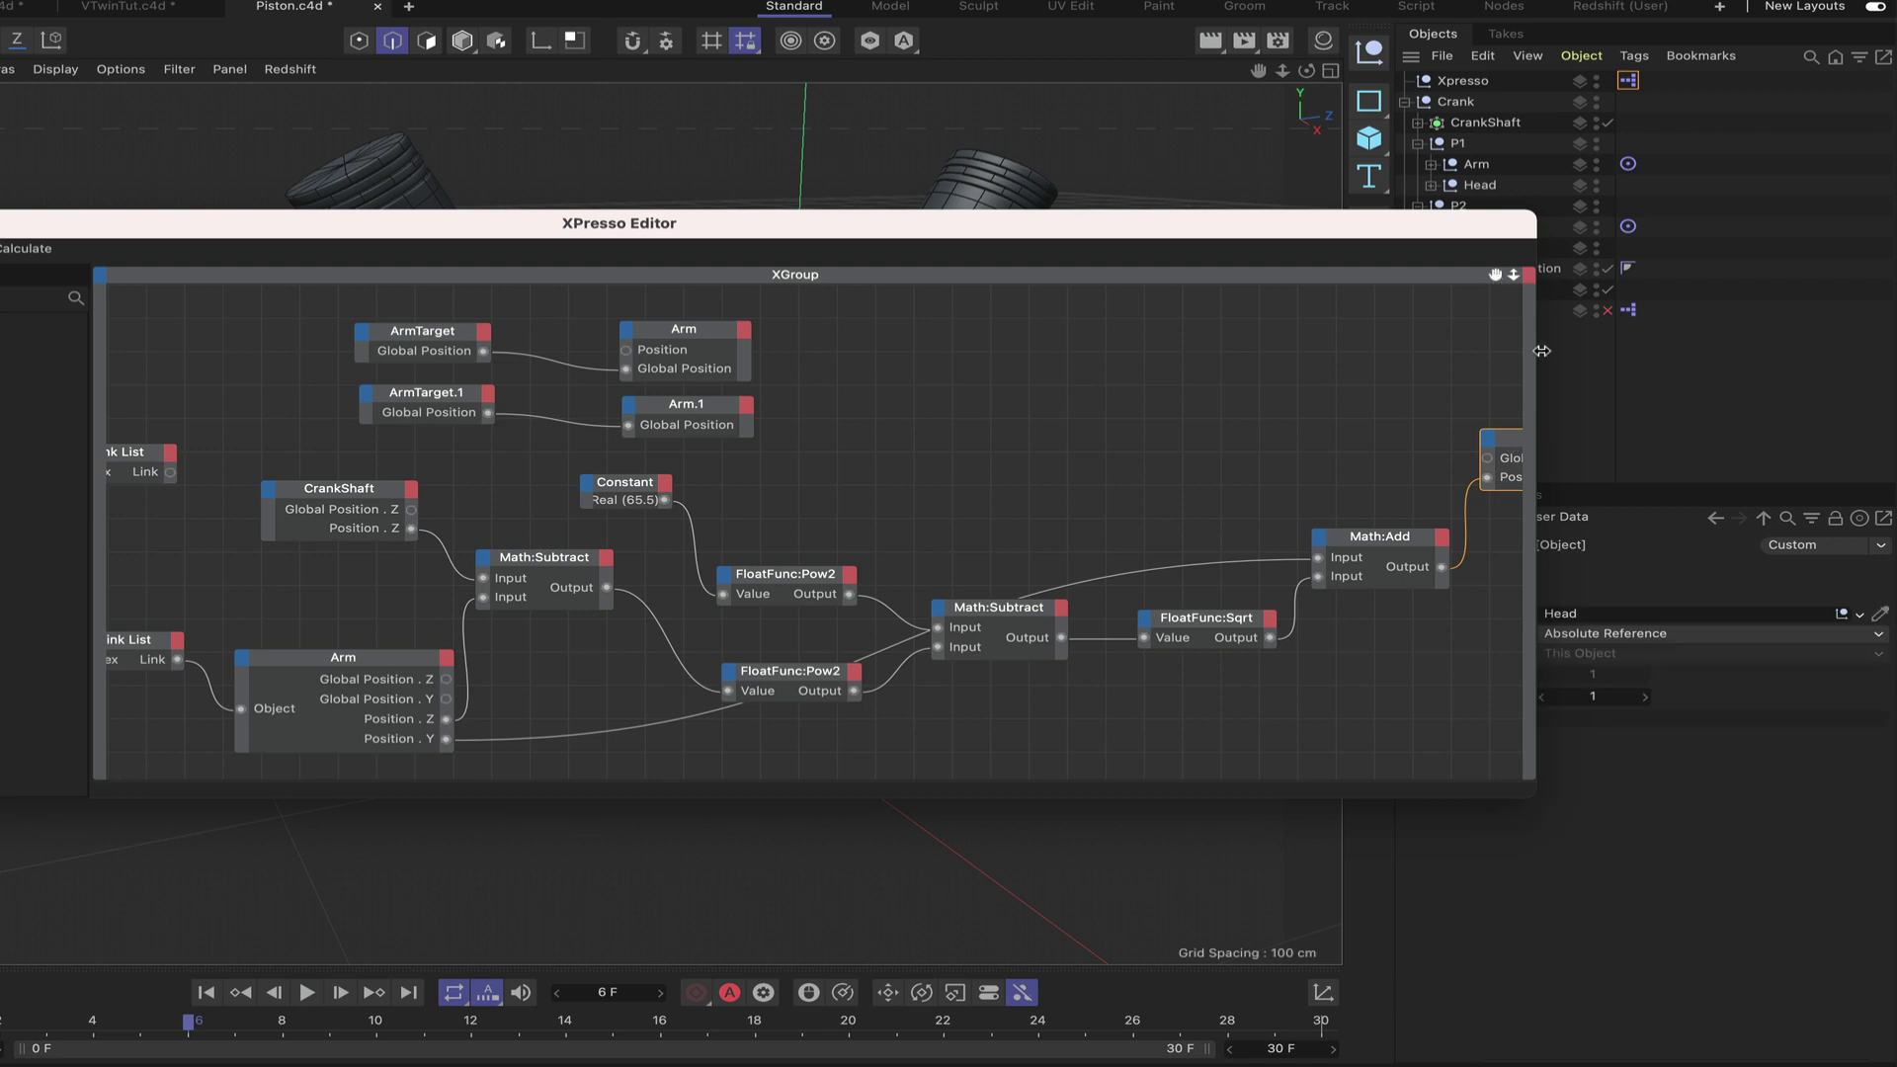
drag(1535, 380, 1861, 358)
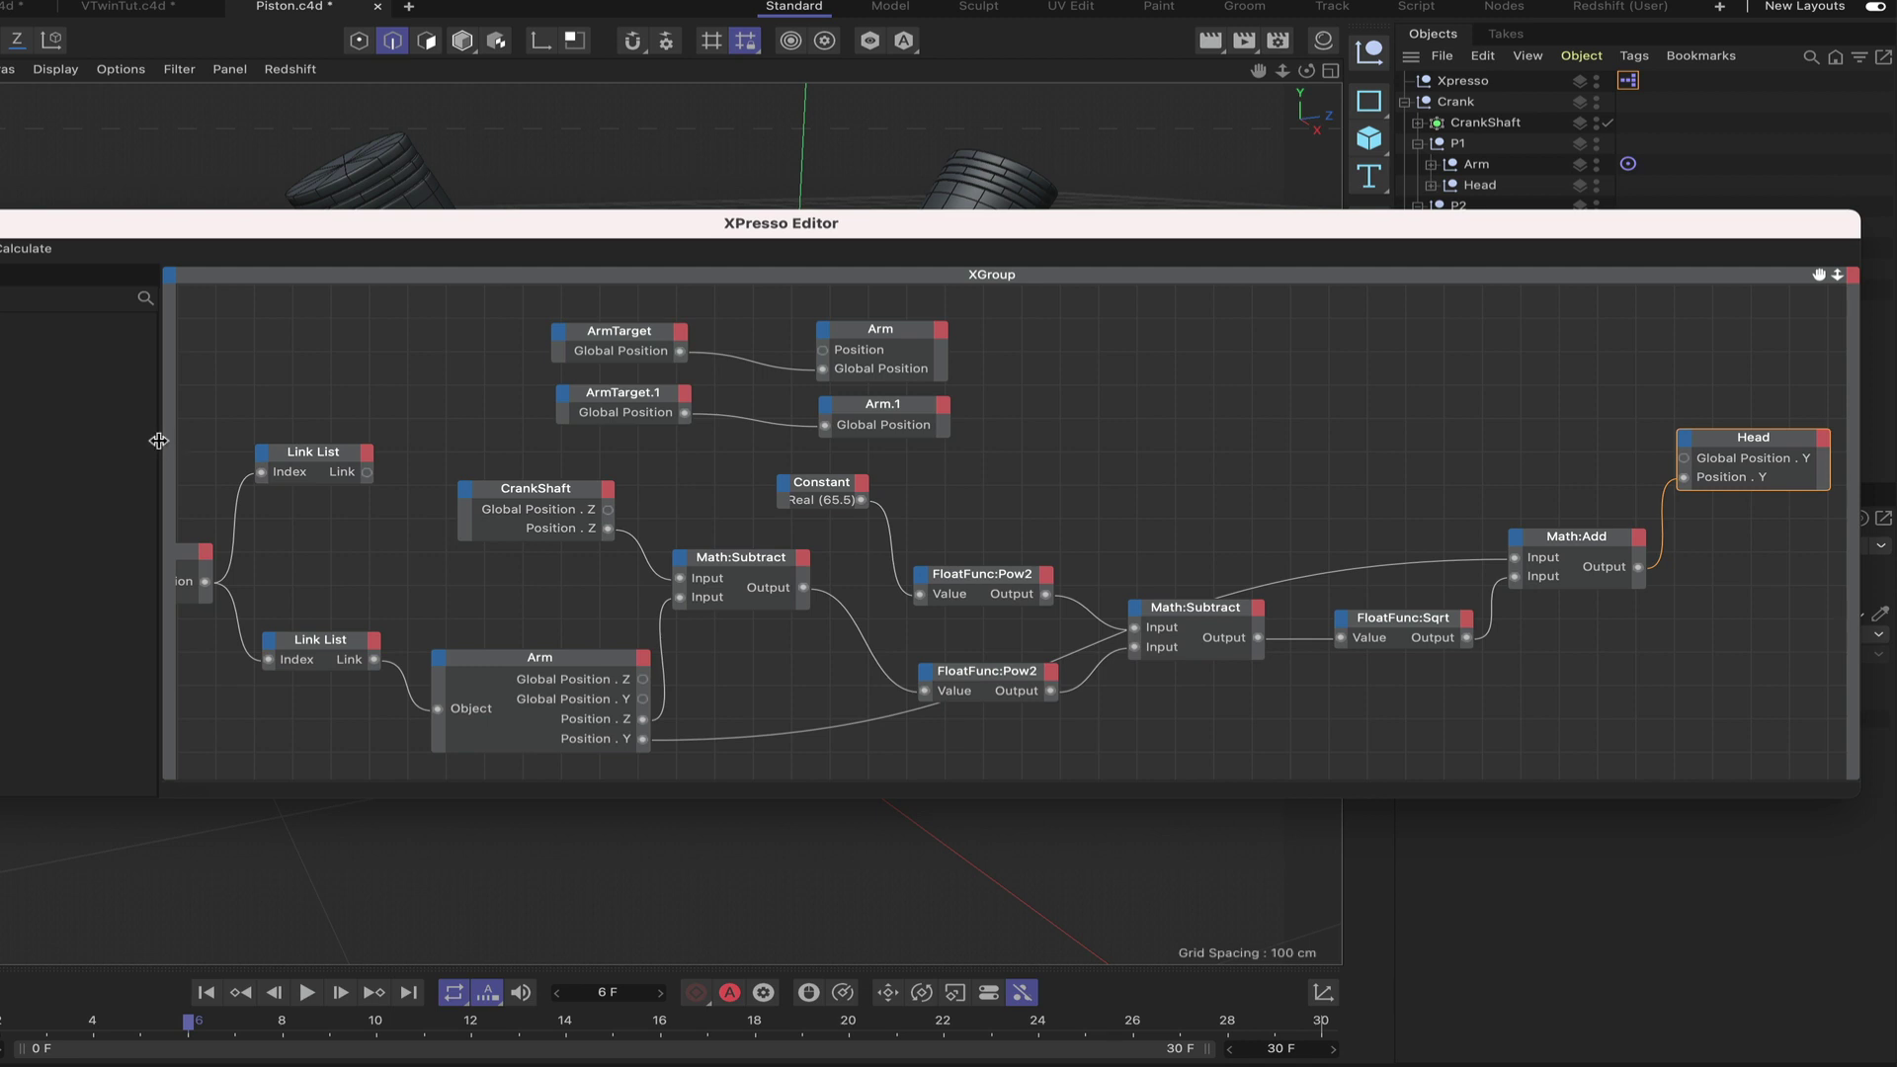
drag(159, 440, 0, 441)
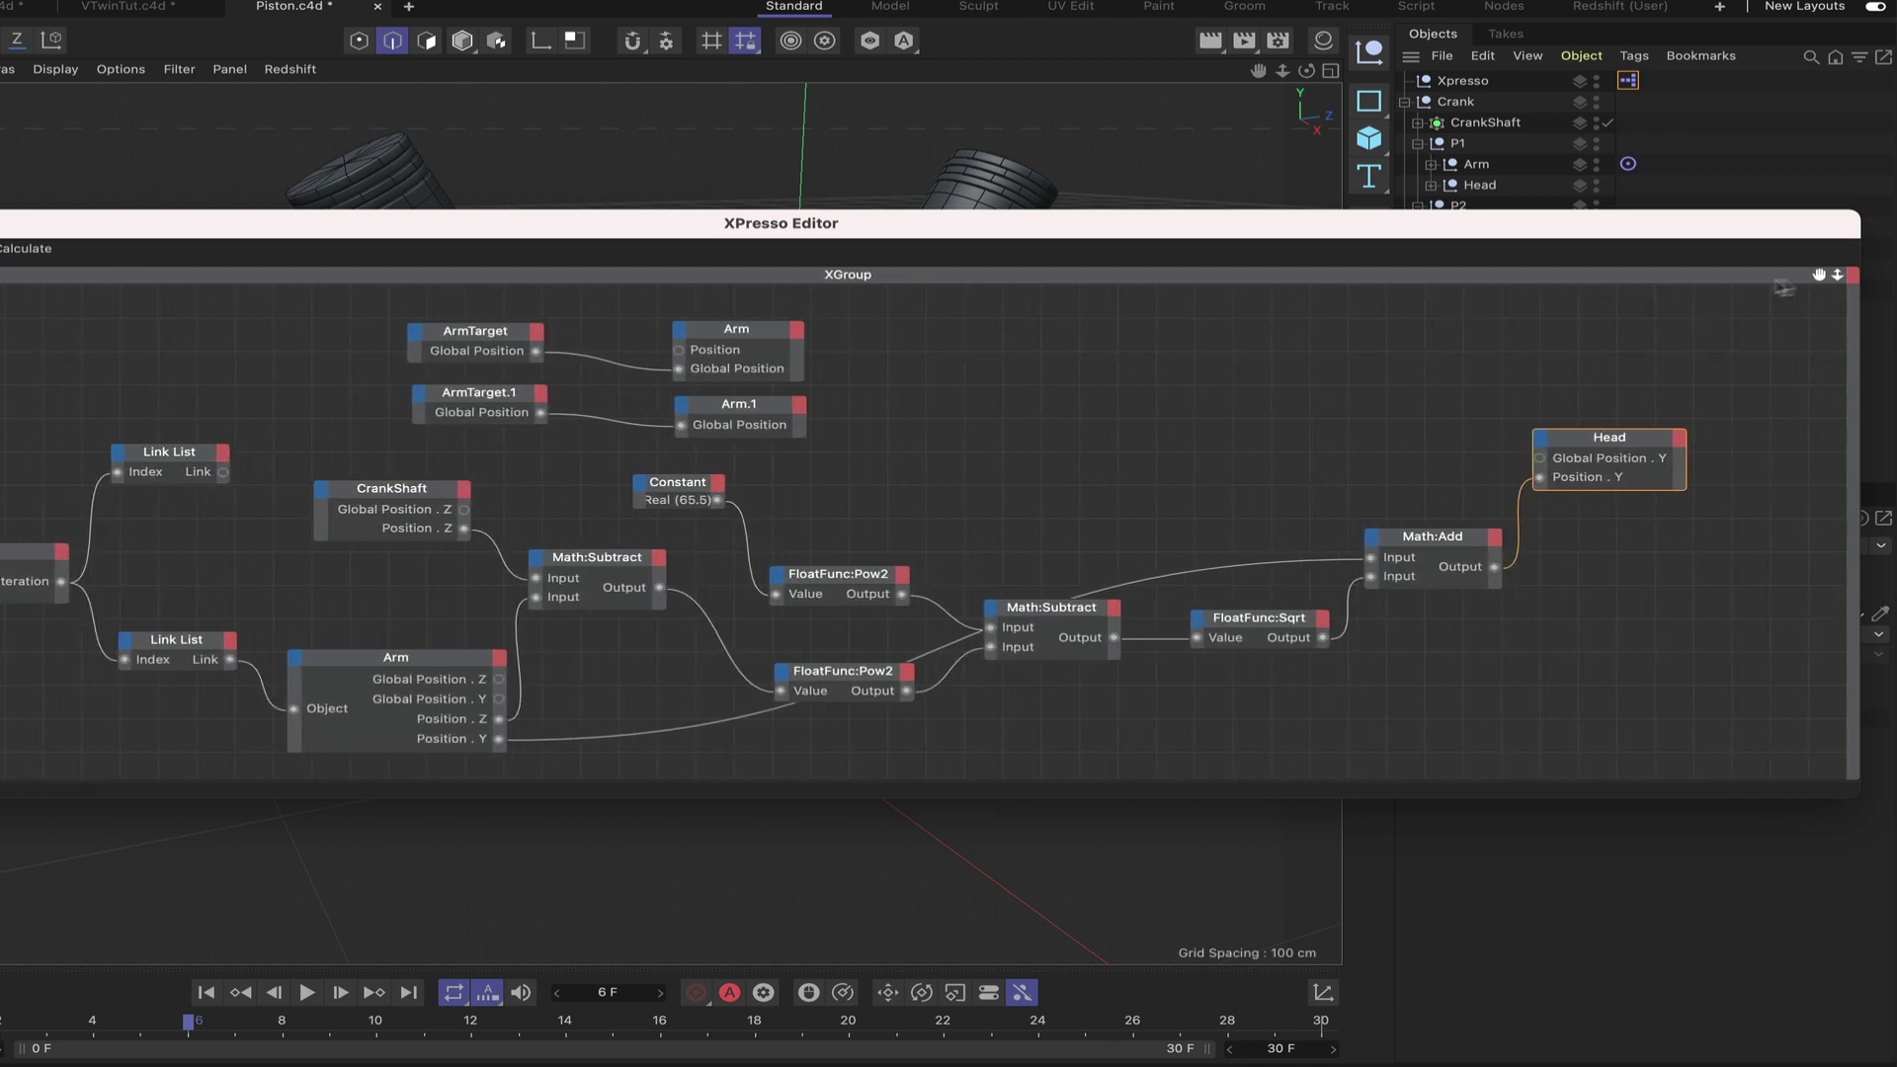
alt+middle_drag(865, 533, 993, 535)
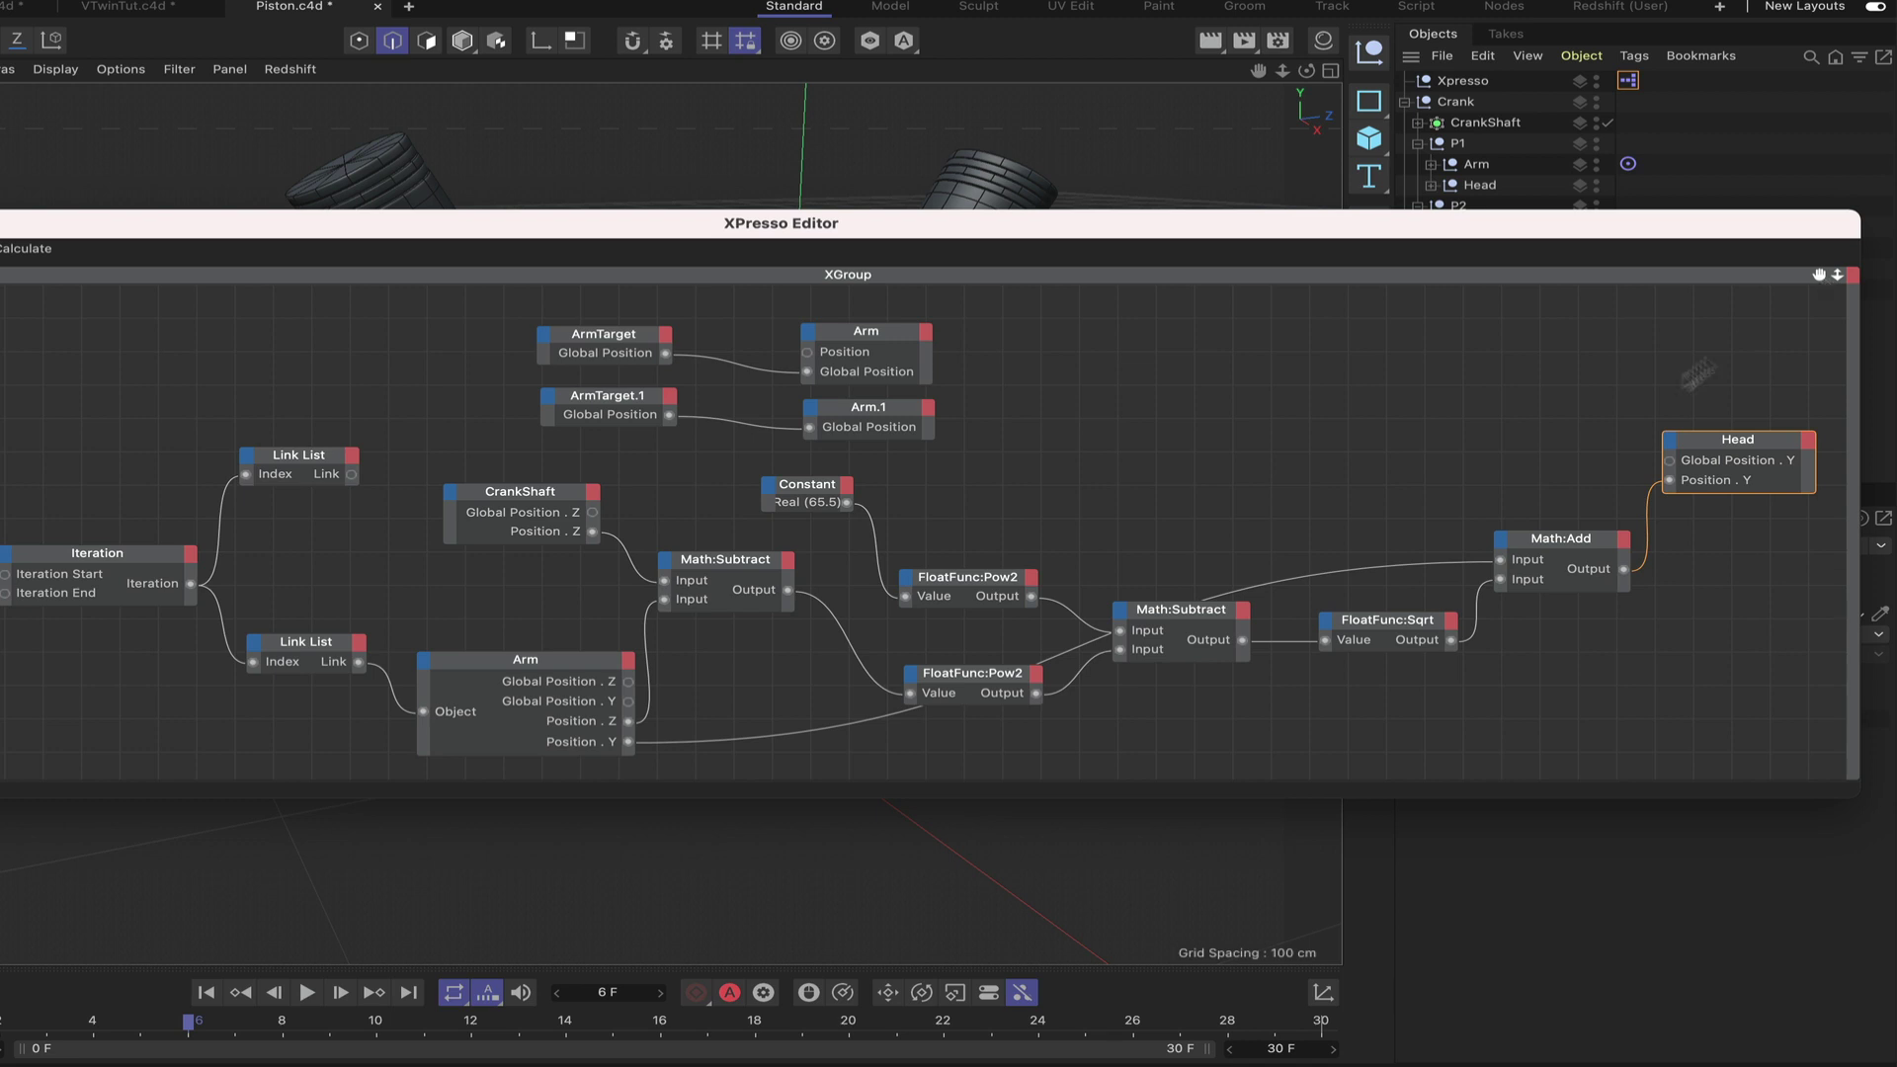
click(1670, 440)
click(1697, 594)
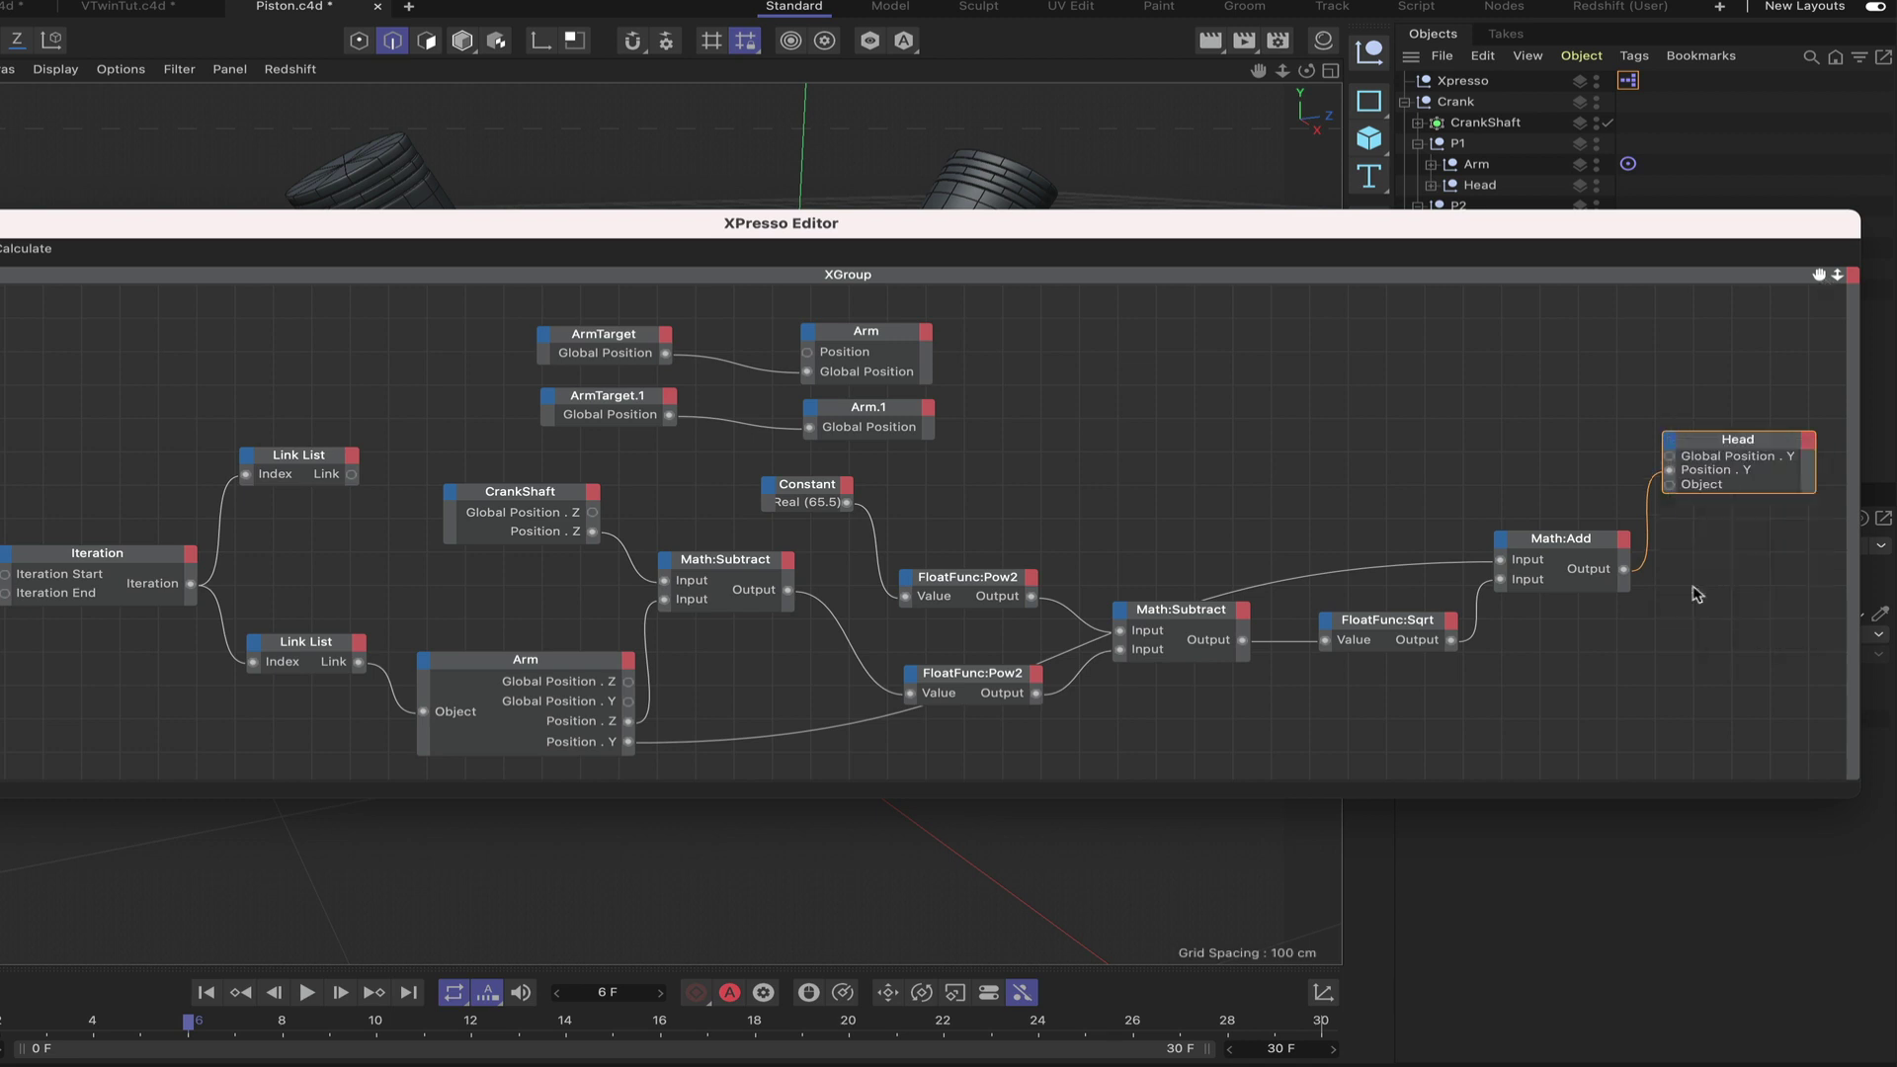
drag(1696, 485, 1718, 449)
double_click(1715, 446)
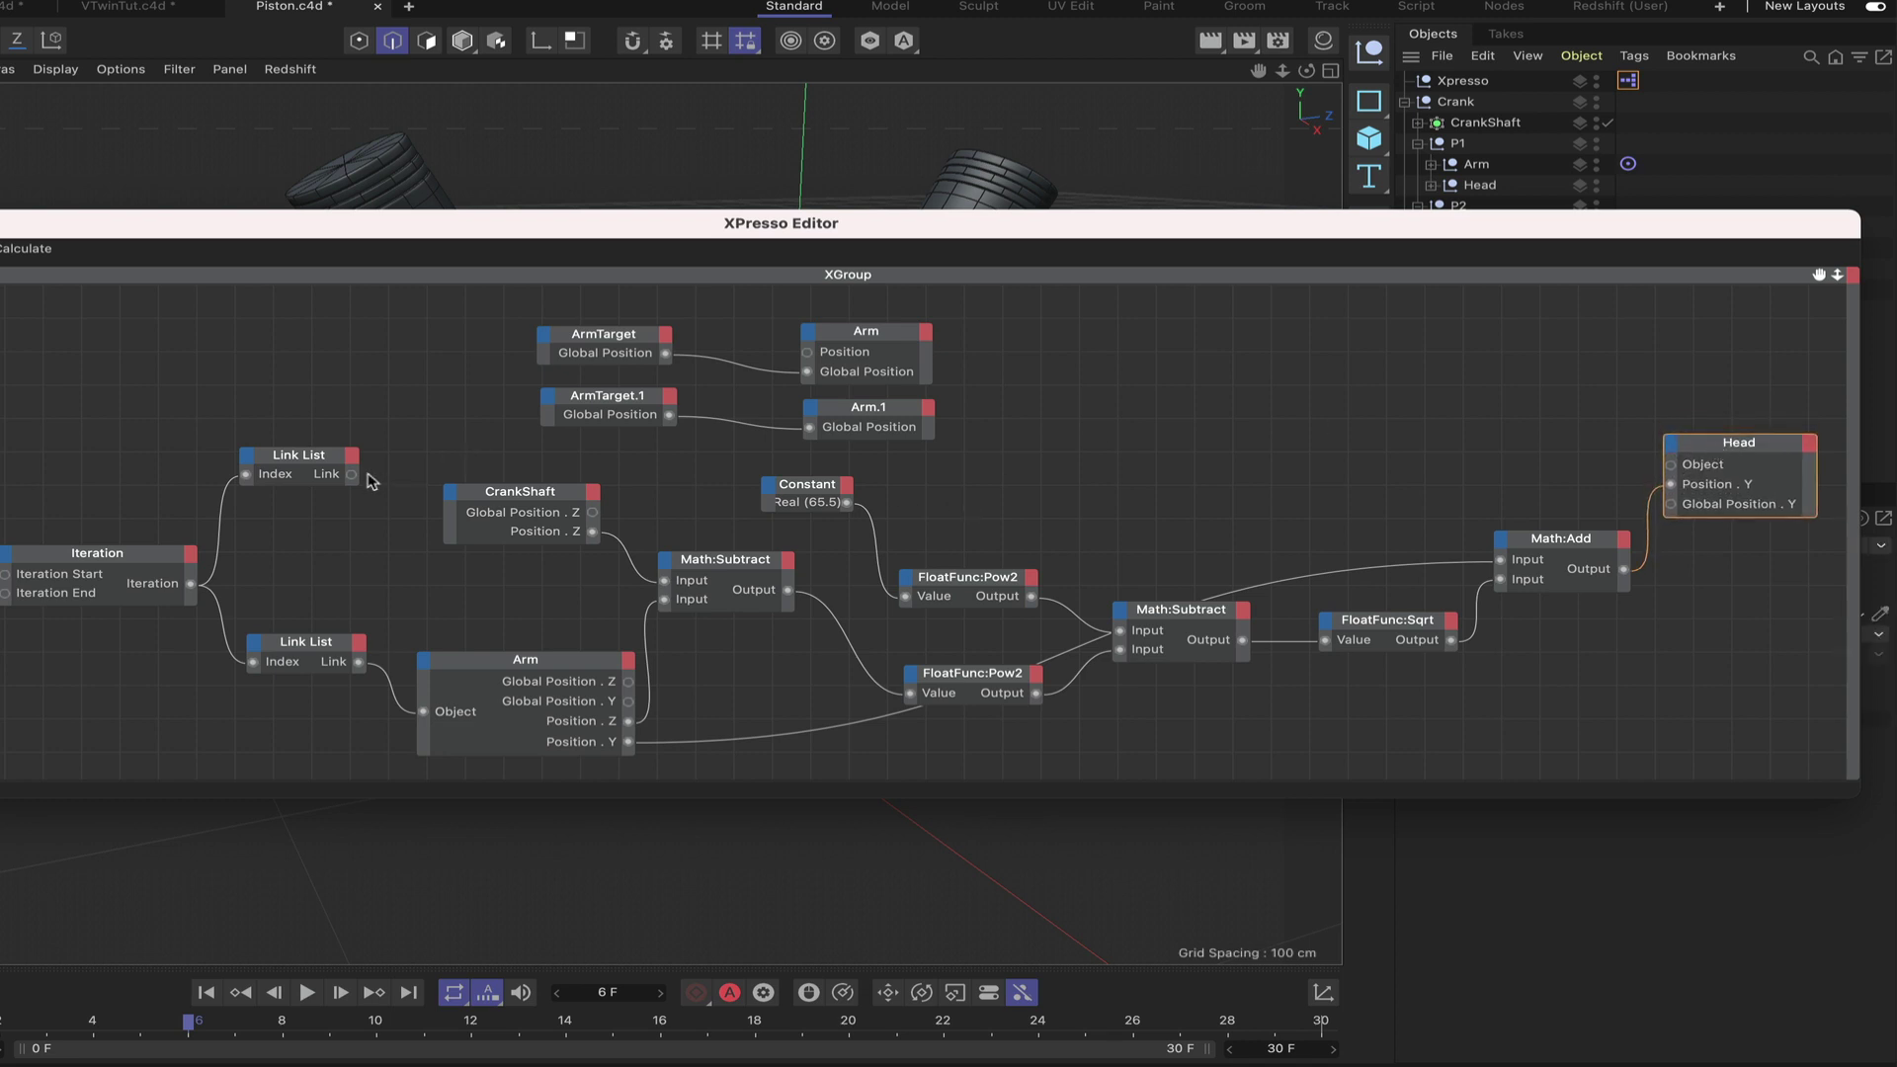
drag(352, 477, 1673, 470)
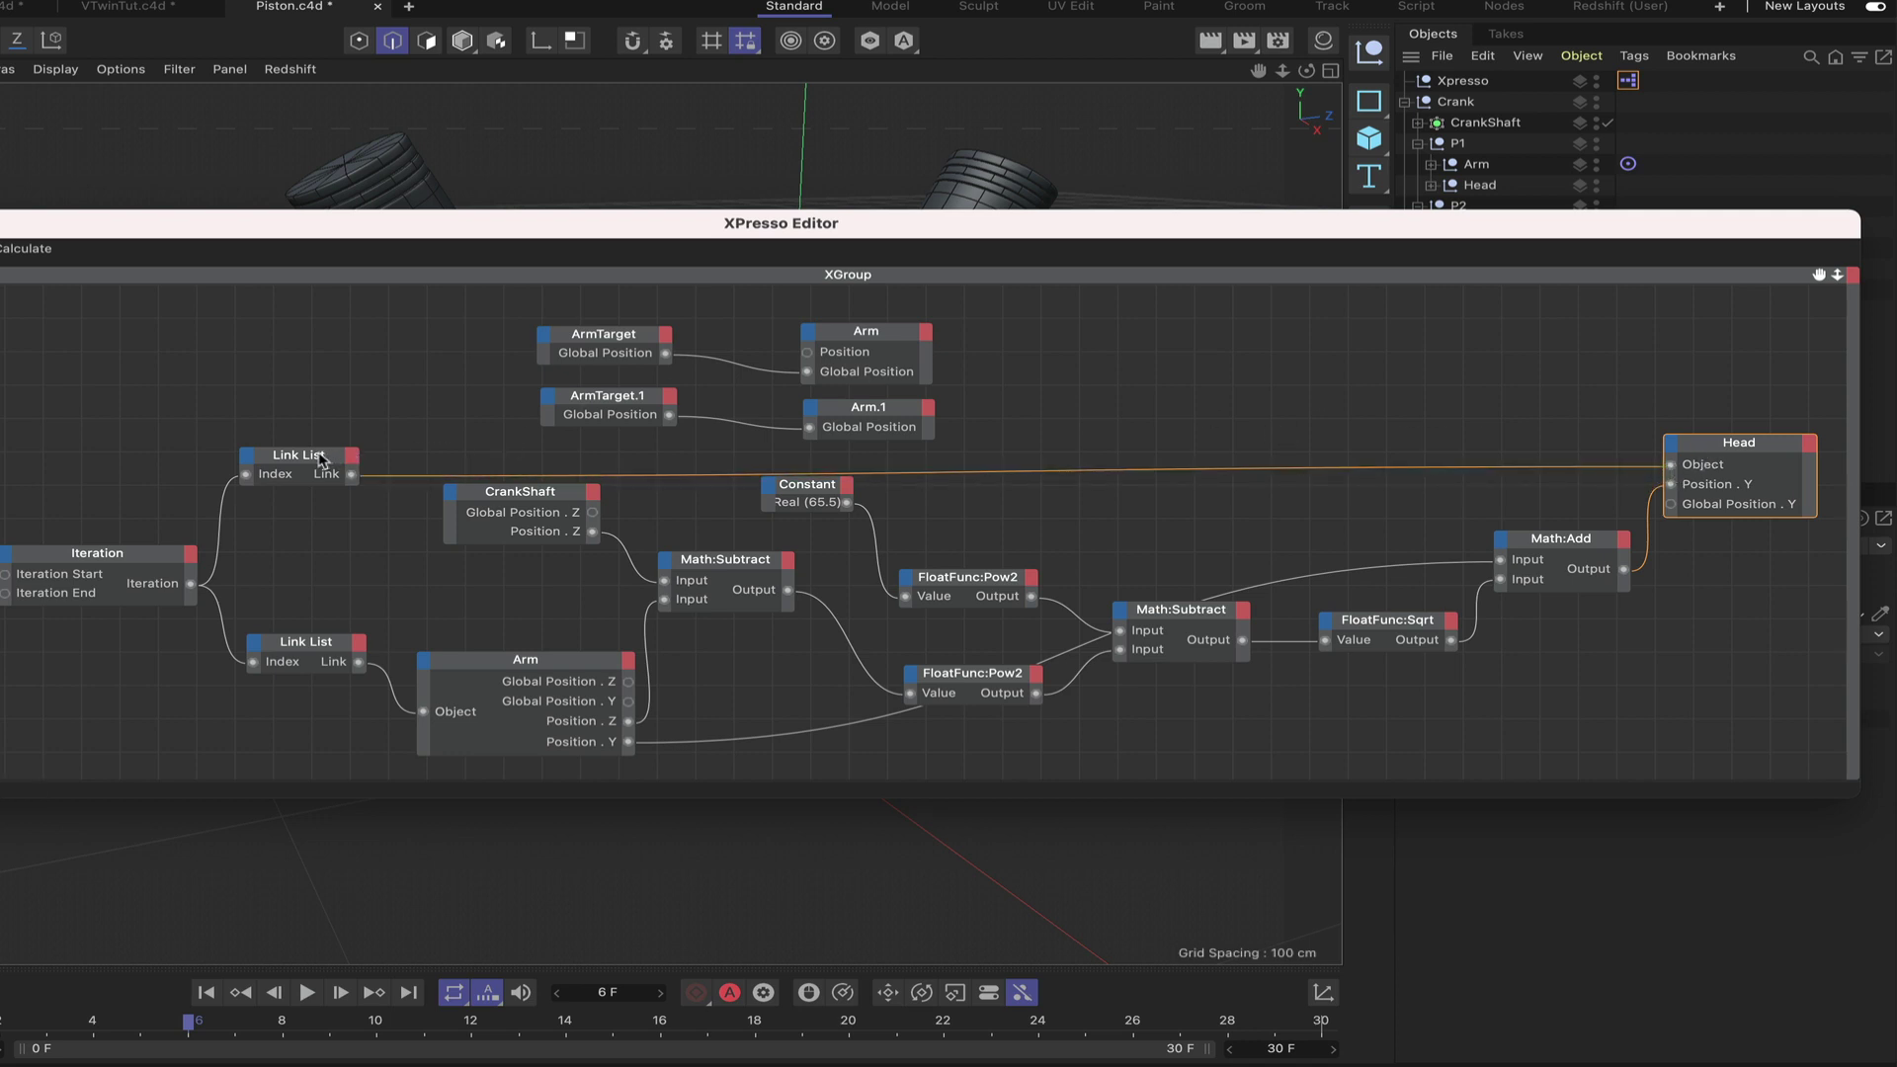
drag(321, 460, 322, 451)
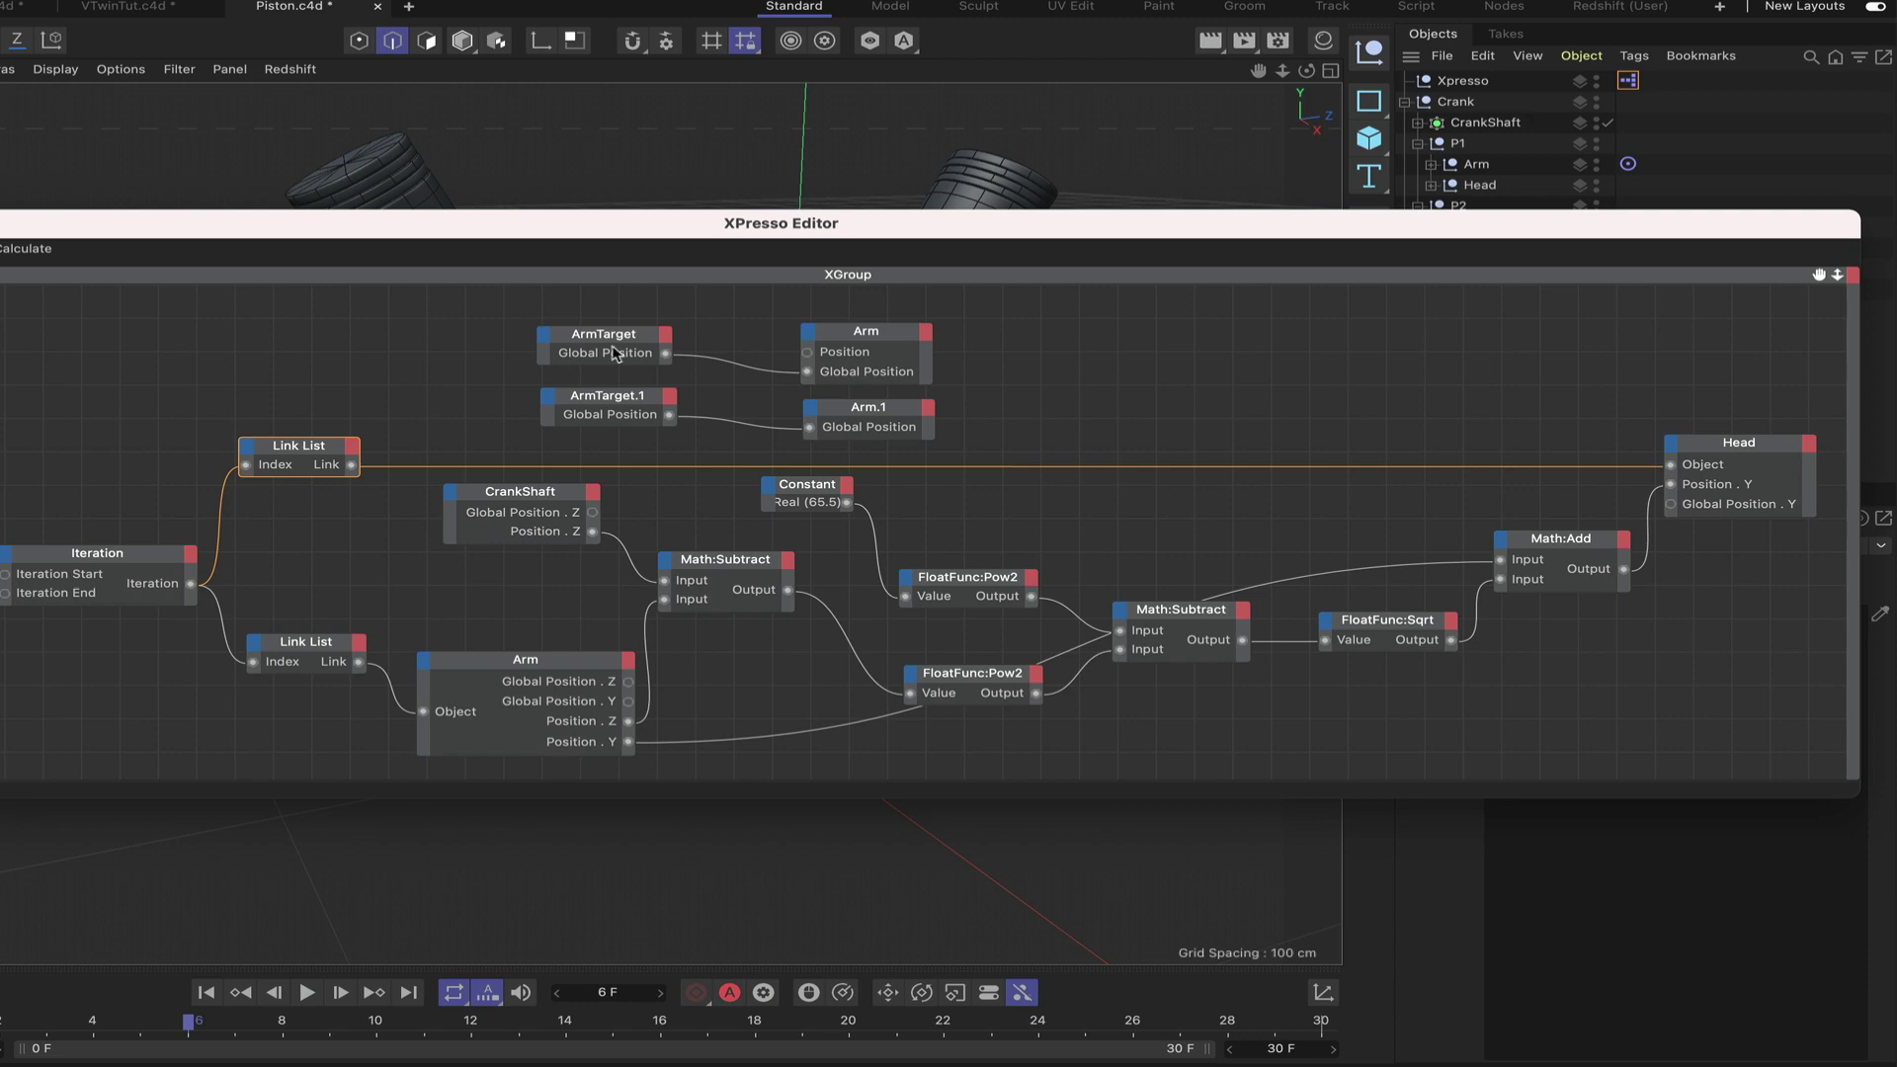
Enable the XPresso tag on the Xpresso null and close the XPresso Editor.
drag(1098, 230, 675, 410)
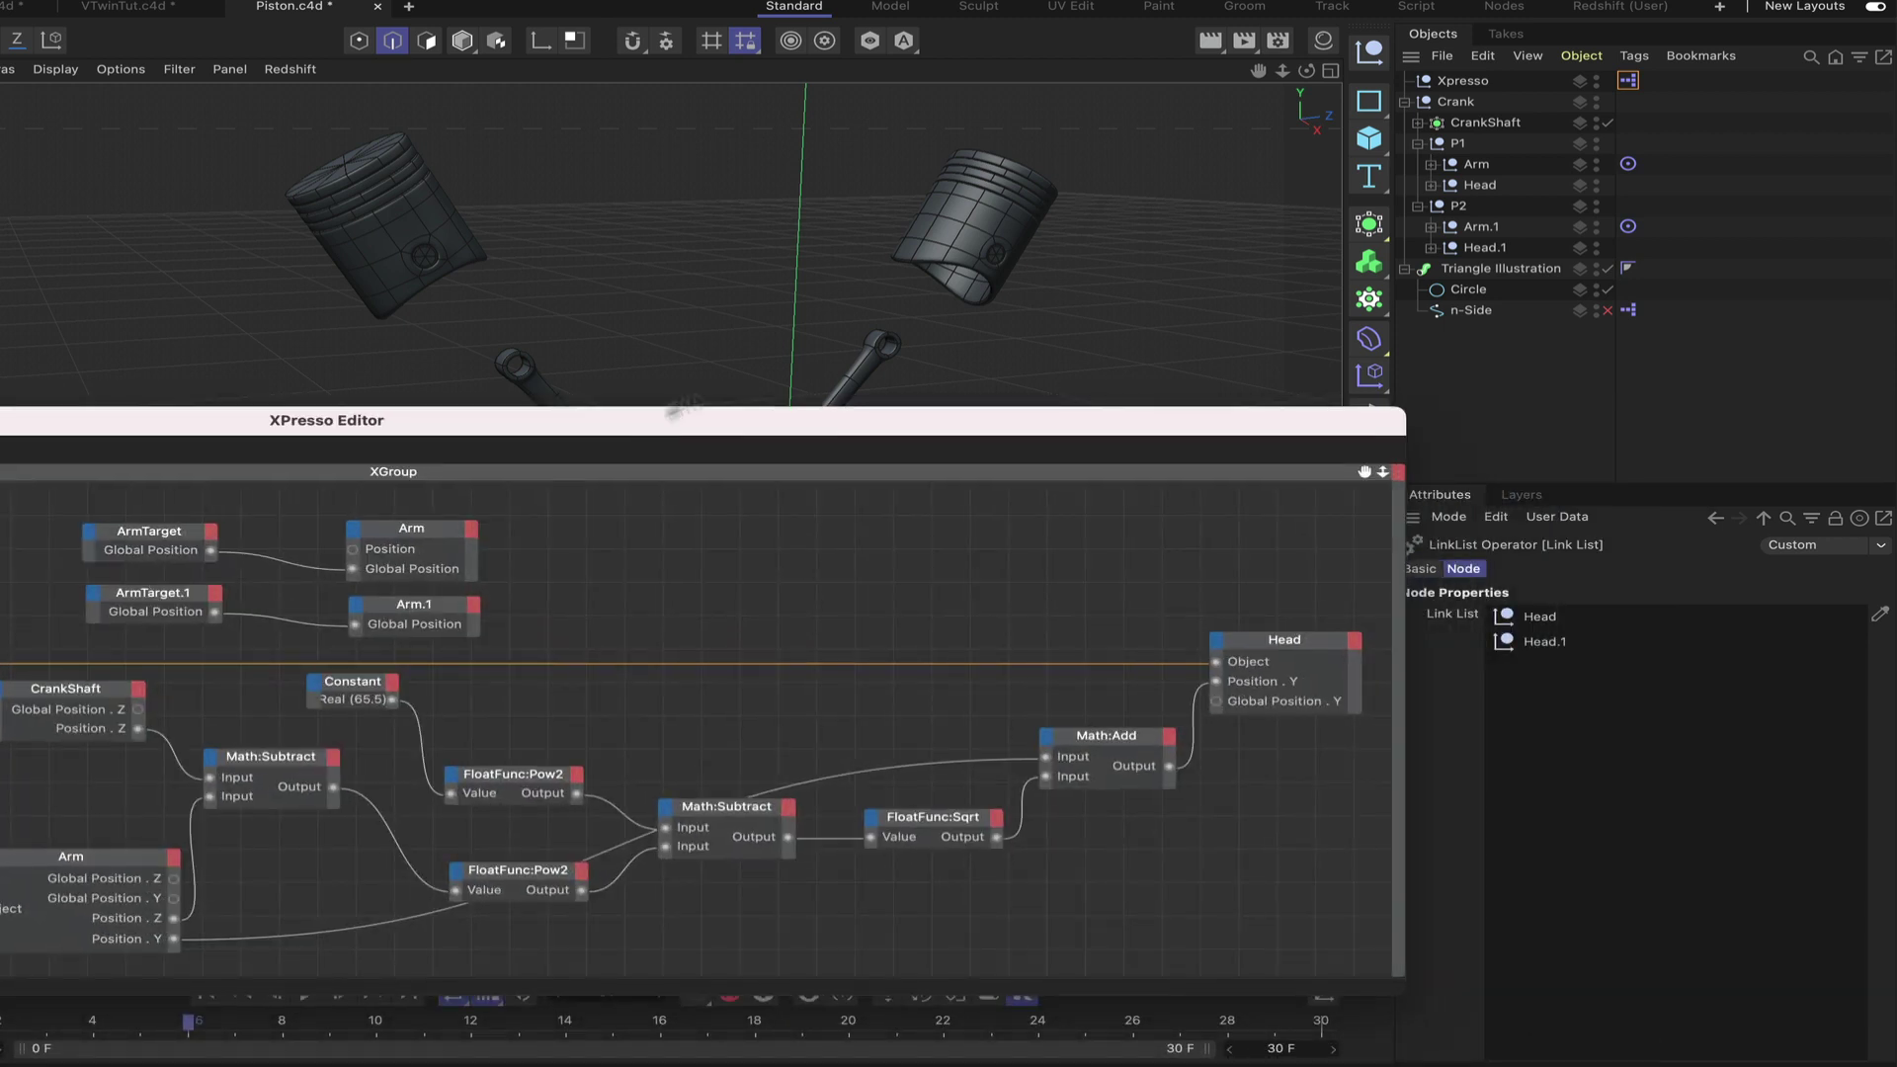
click(1630, 79)
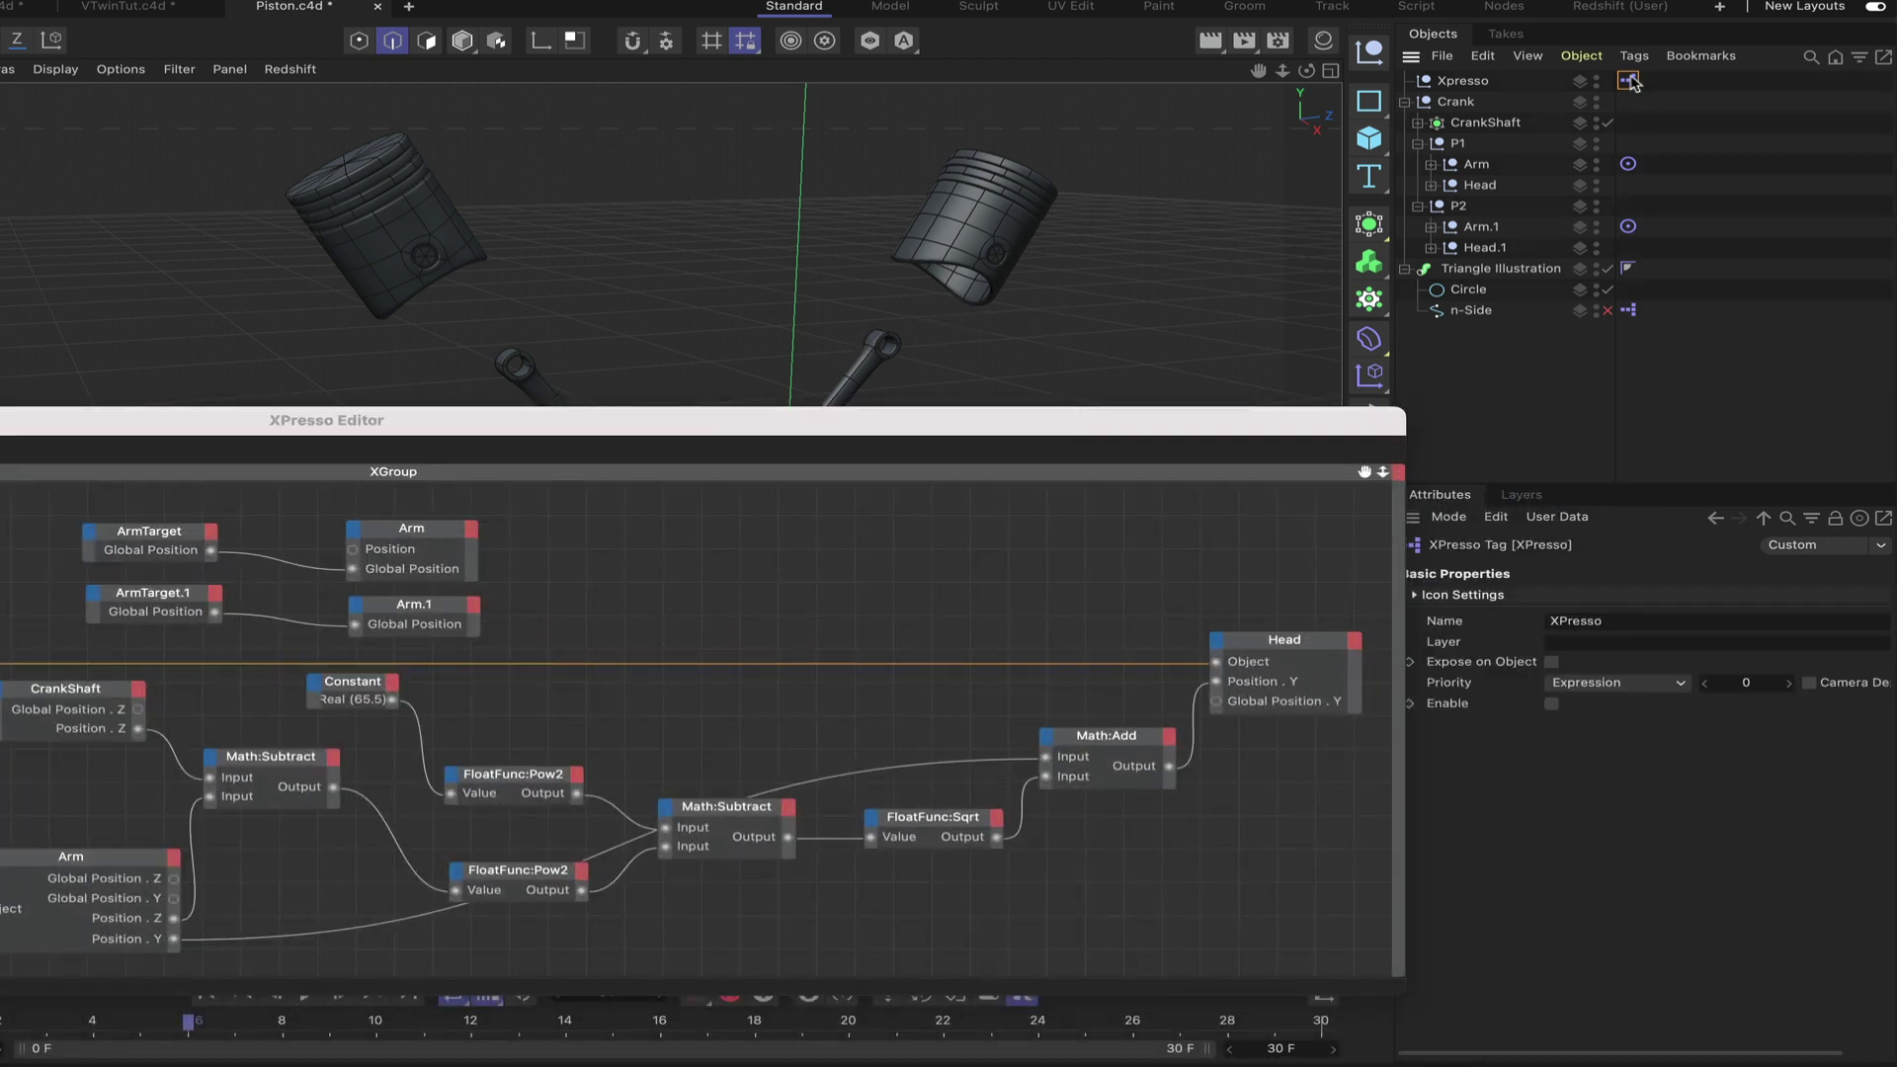
click(1553, 706)
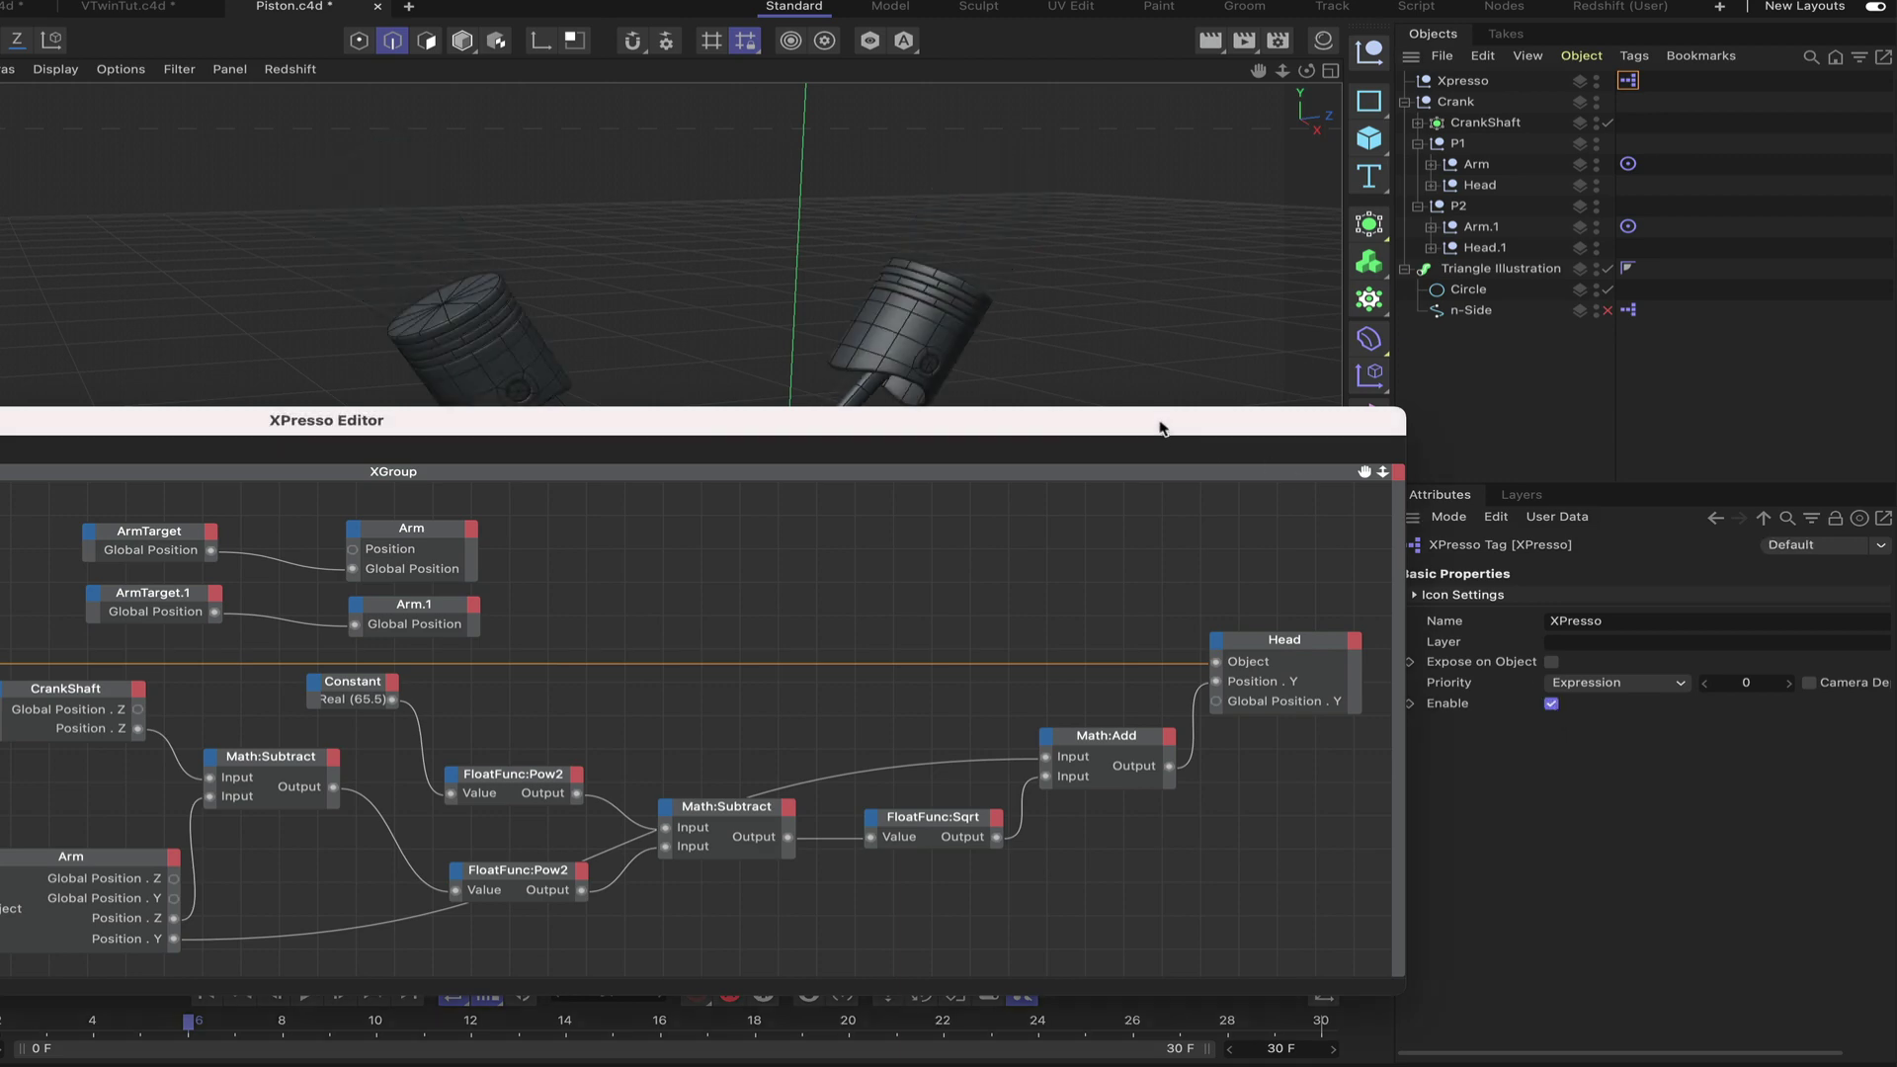
drag(1166, 424, 1720, 475)
drag(2, 474, 200, 381)
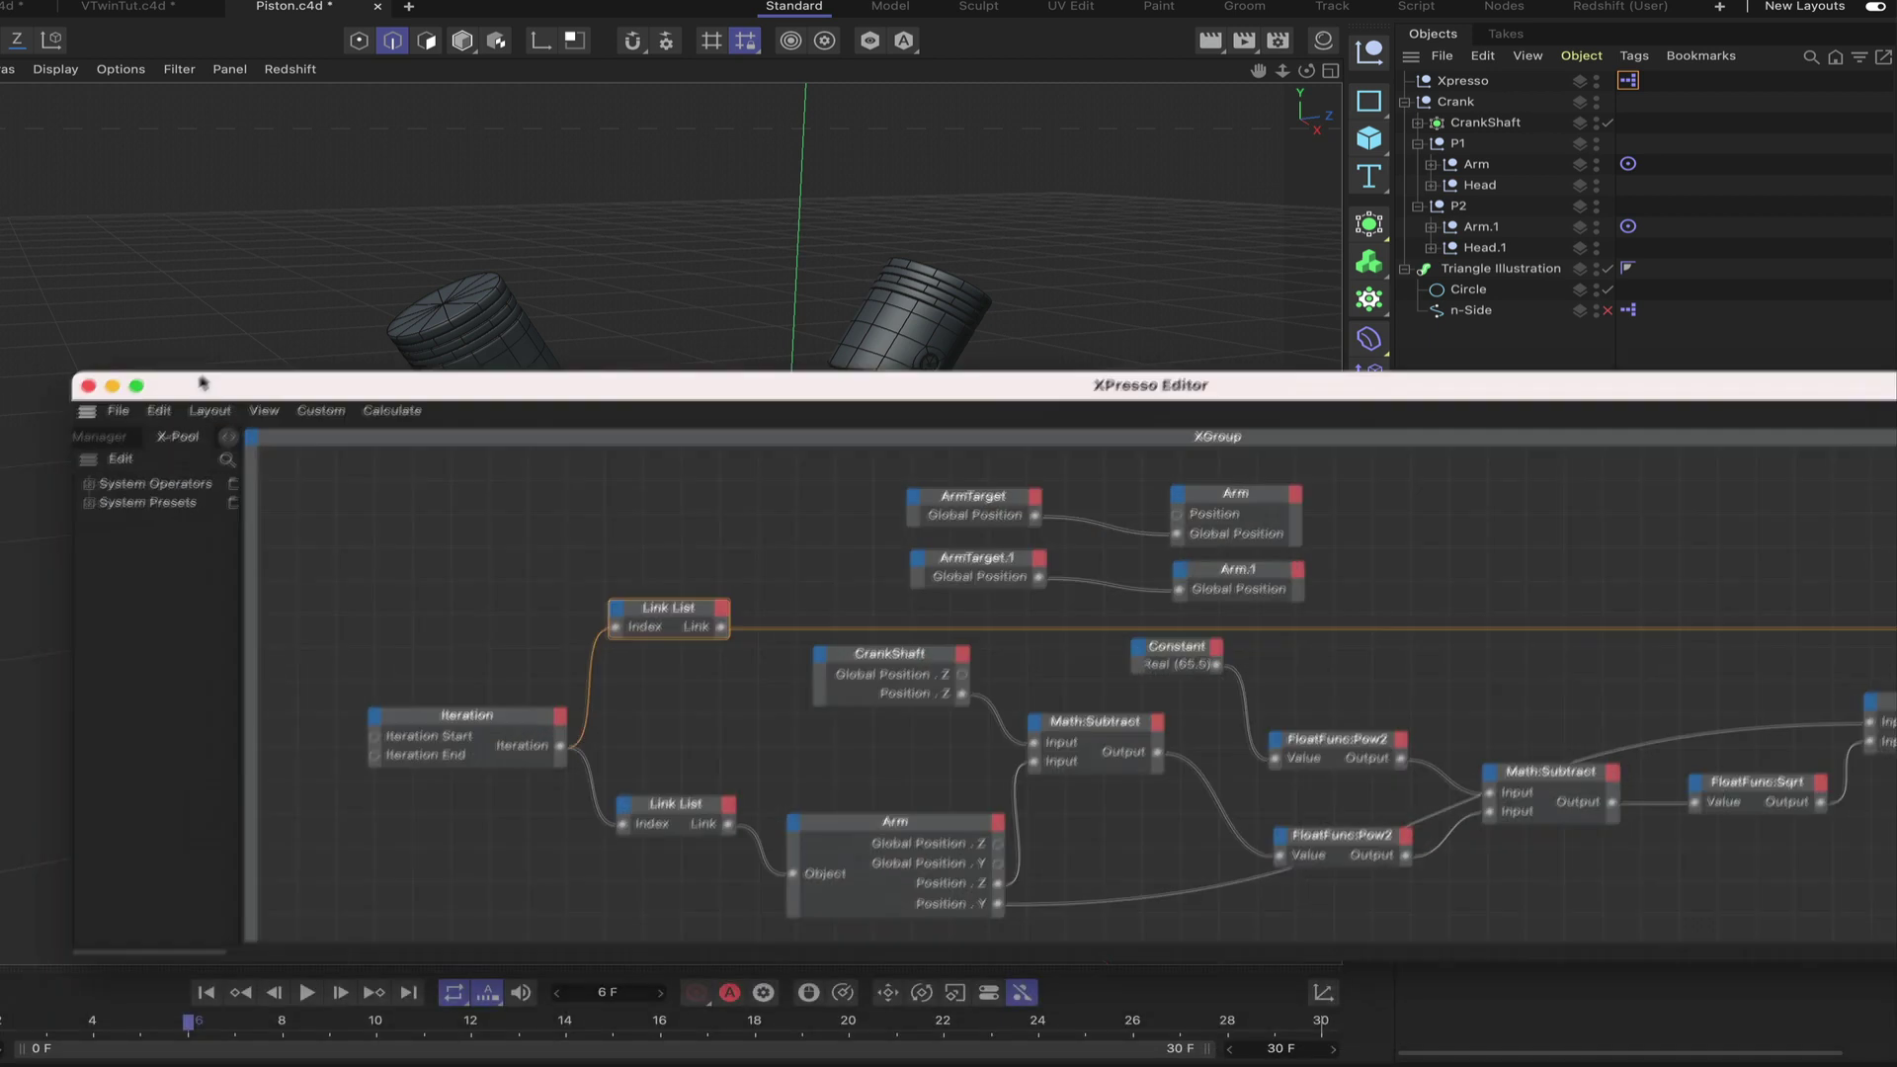
click(95, 380)
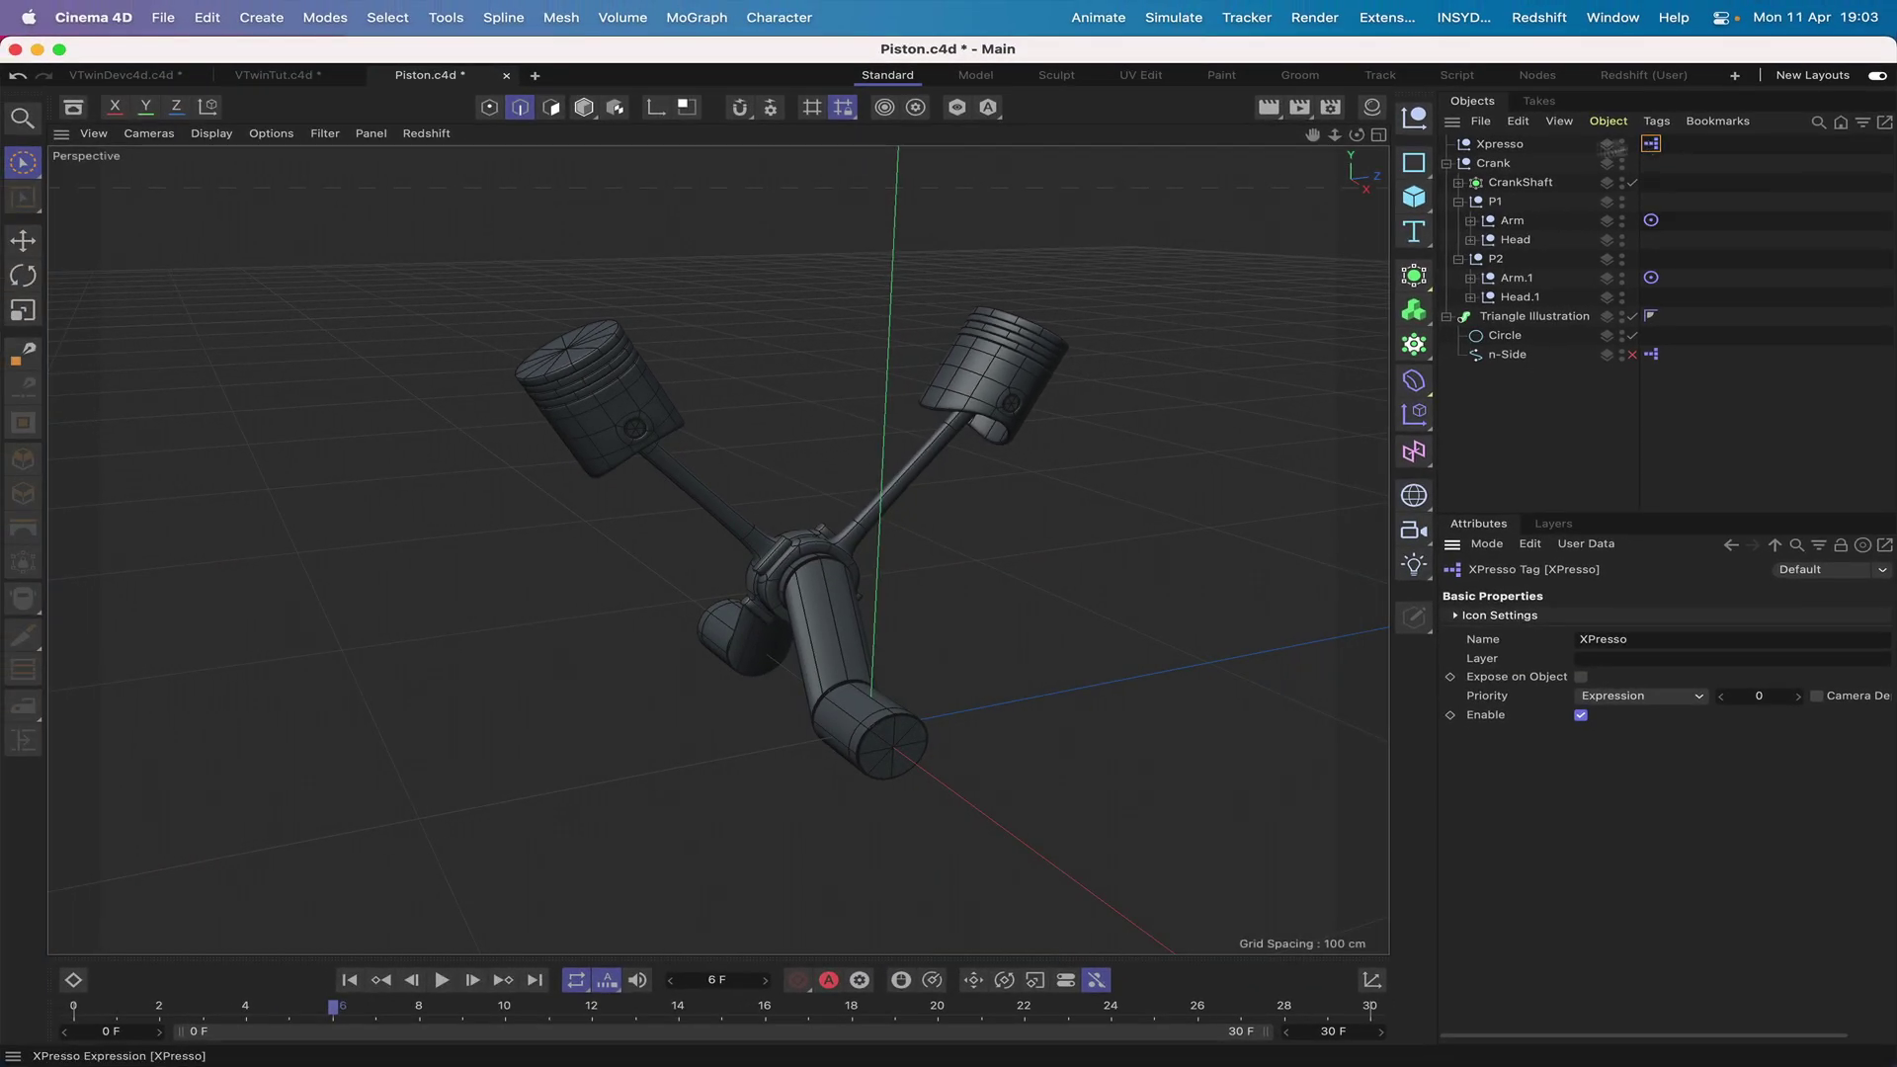
Delete the rotation animation track of the Crank null and deselect it.
click(1494, 165)
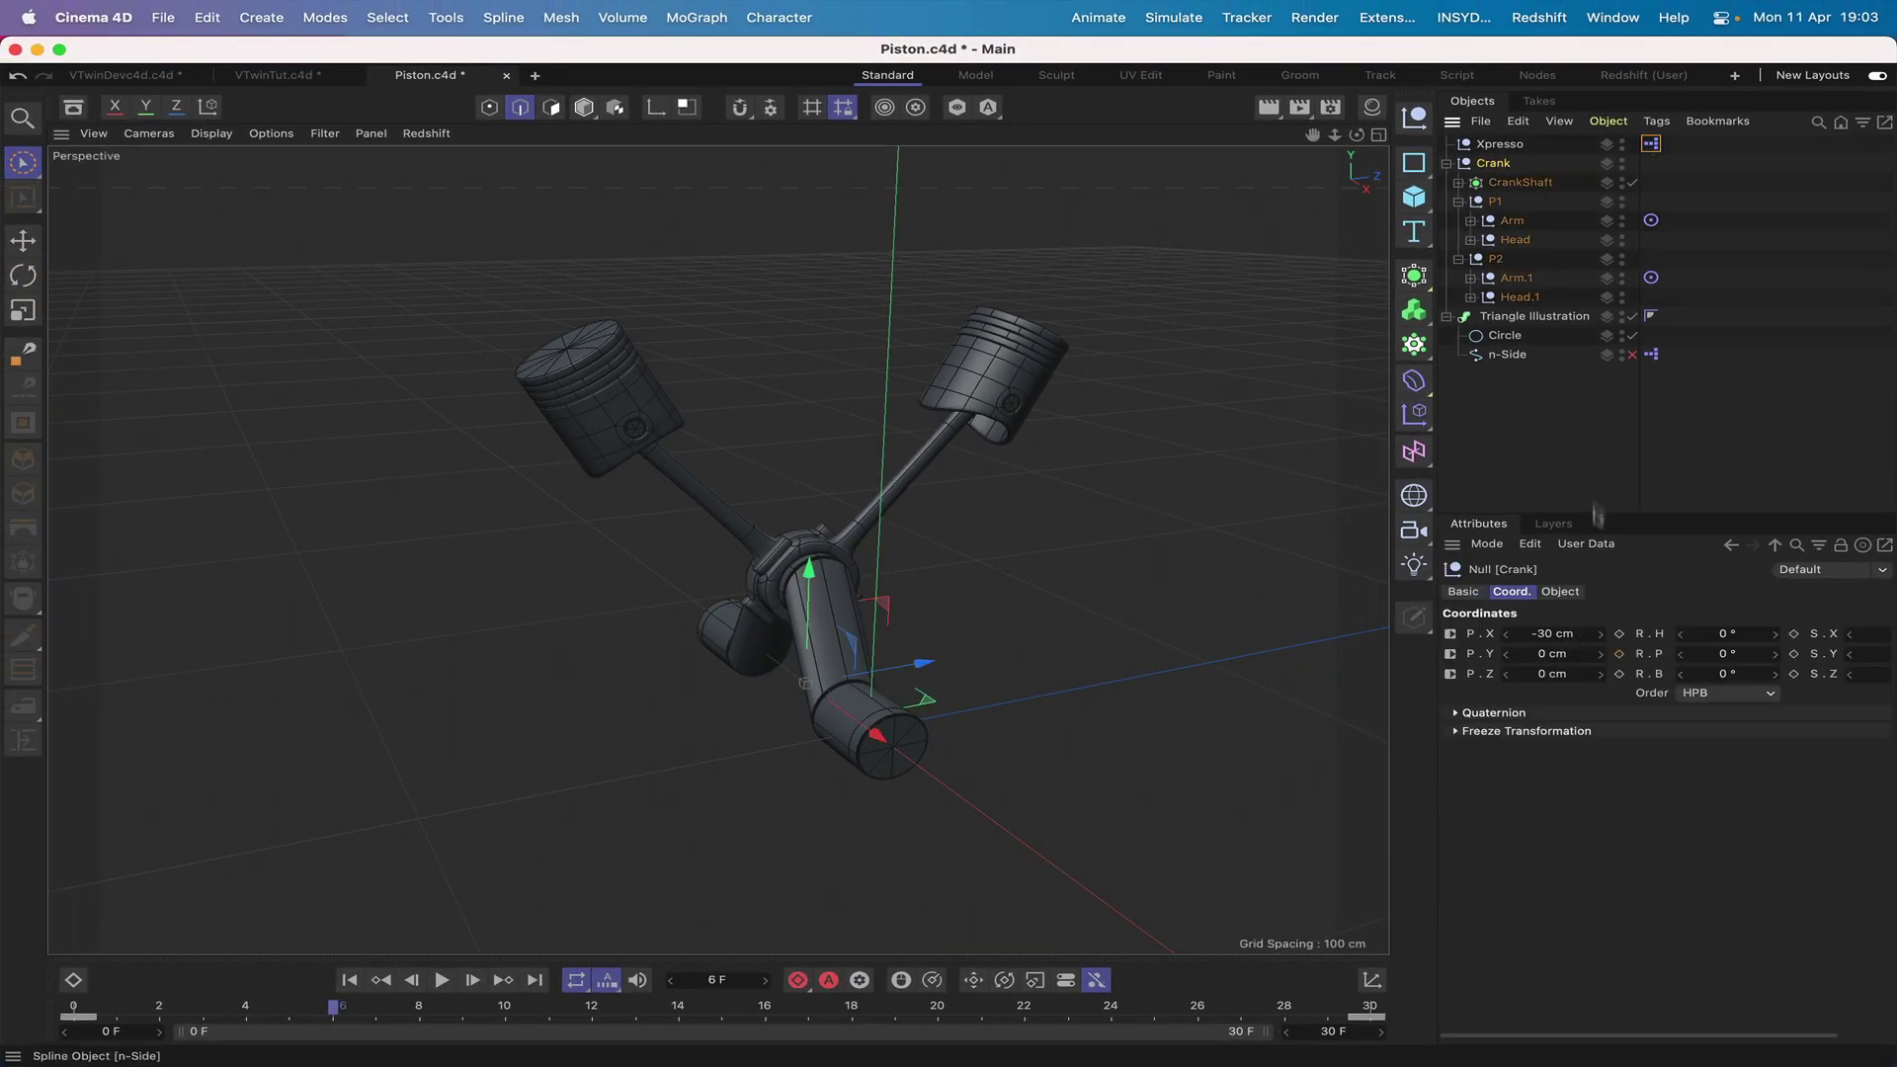
right_click(1621, 655)
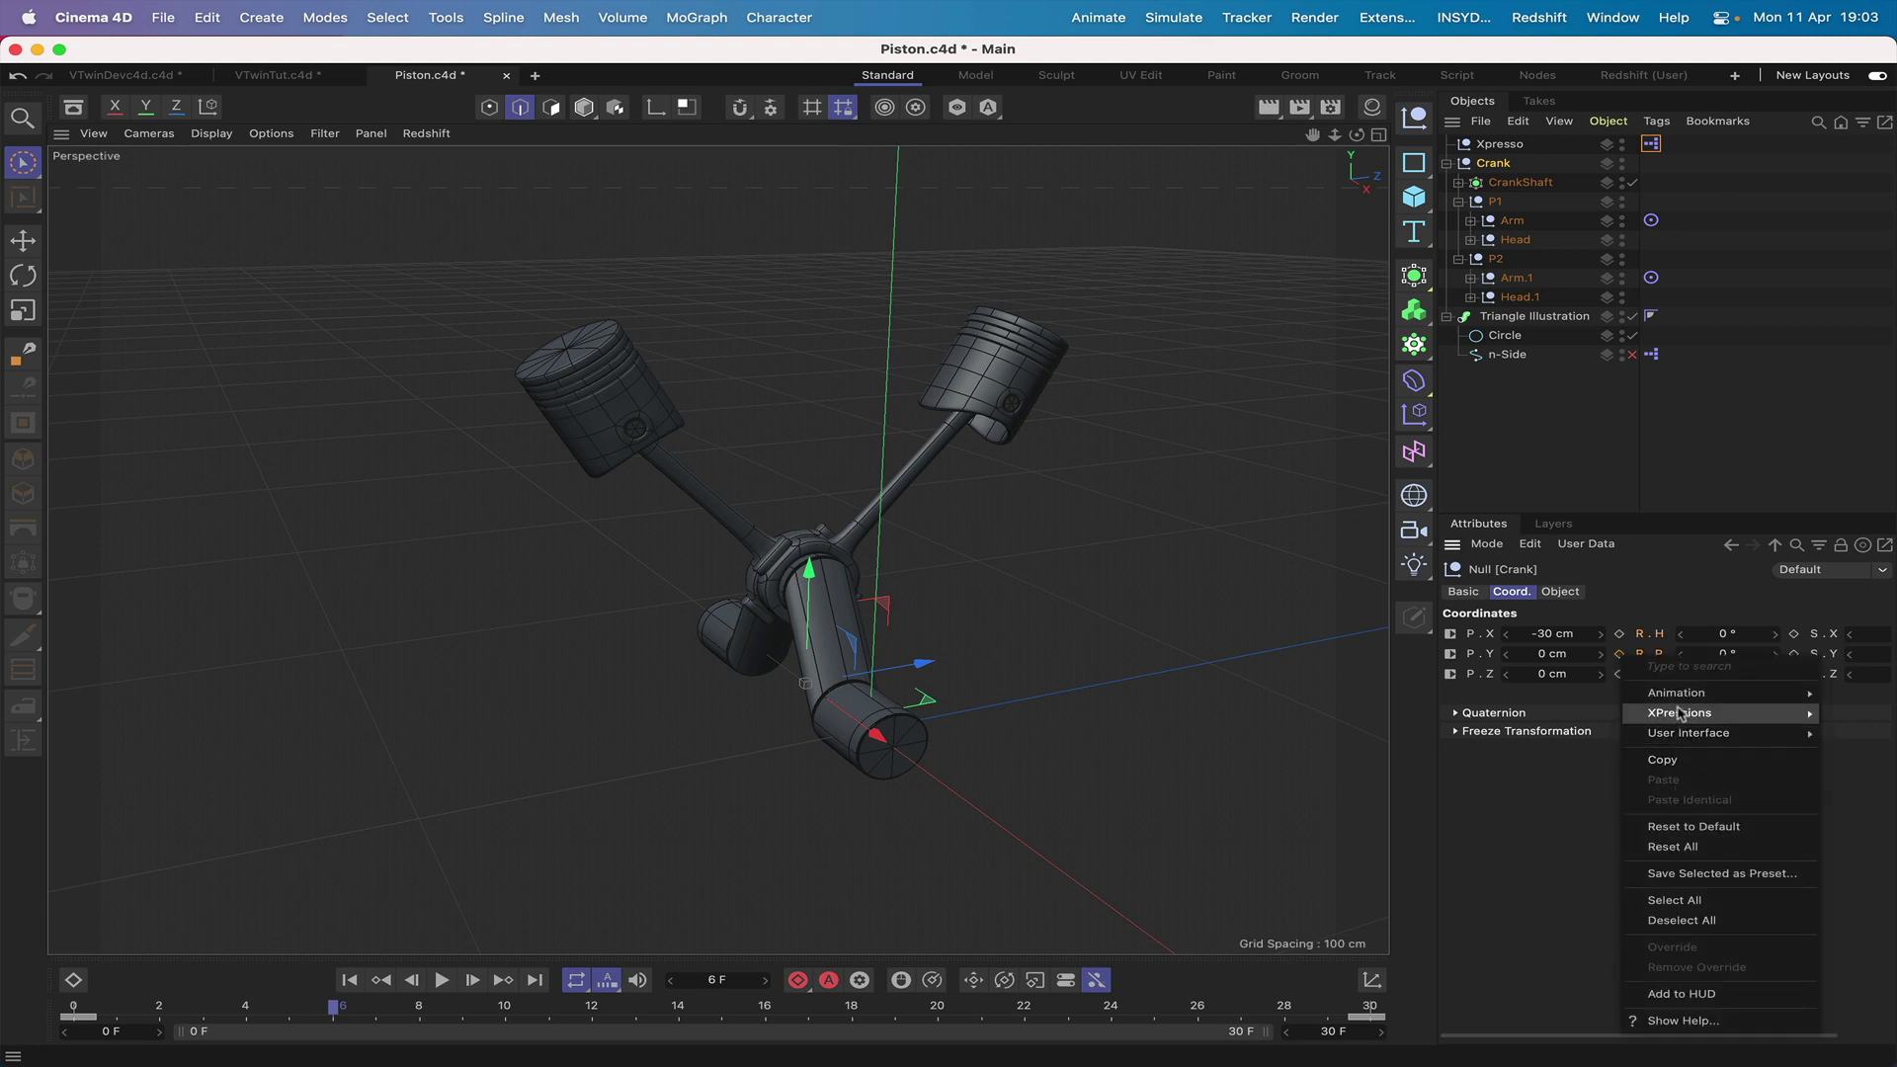
mouse_move(1680, 697)
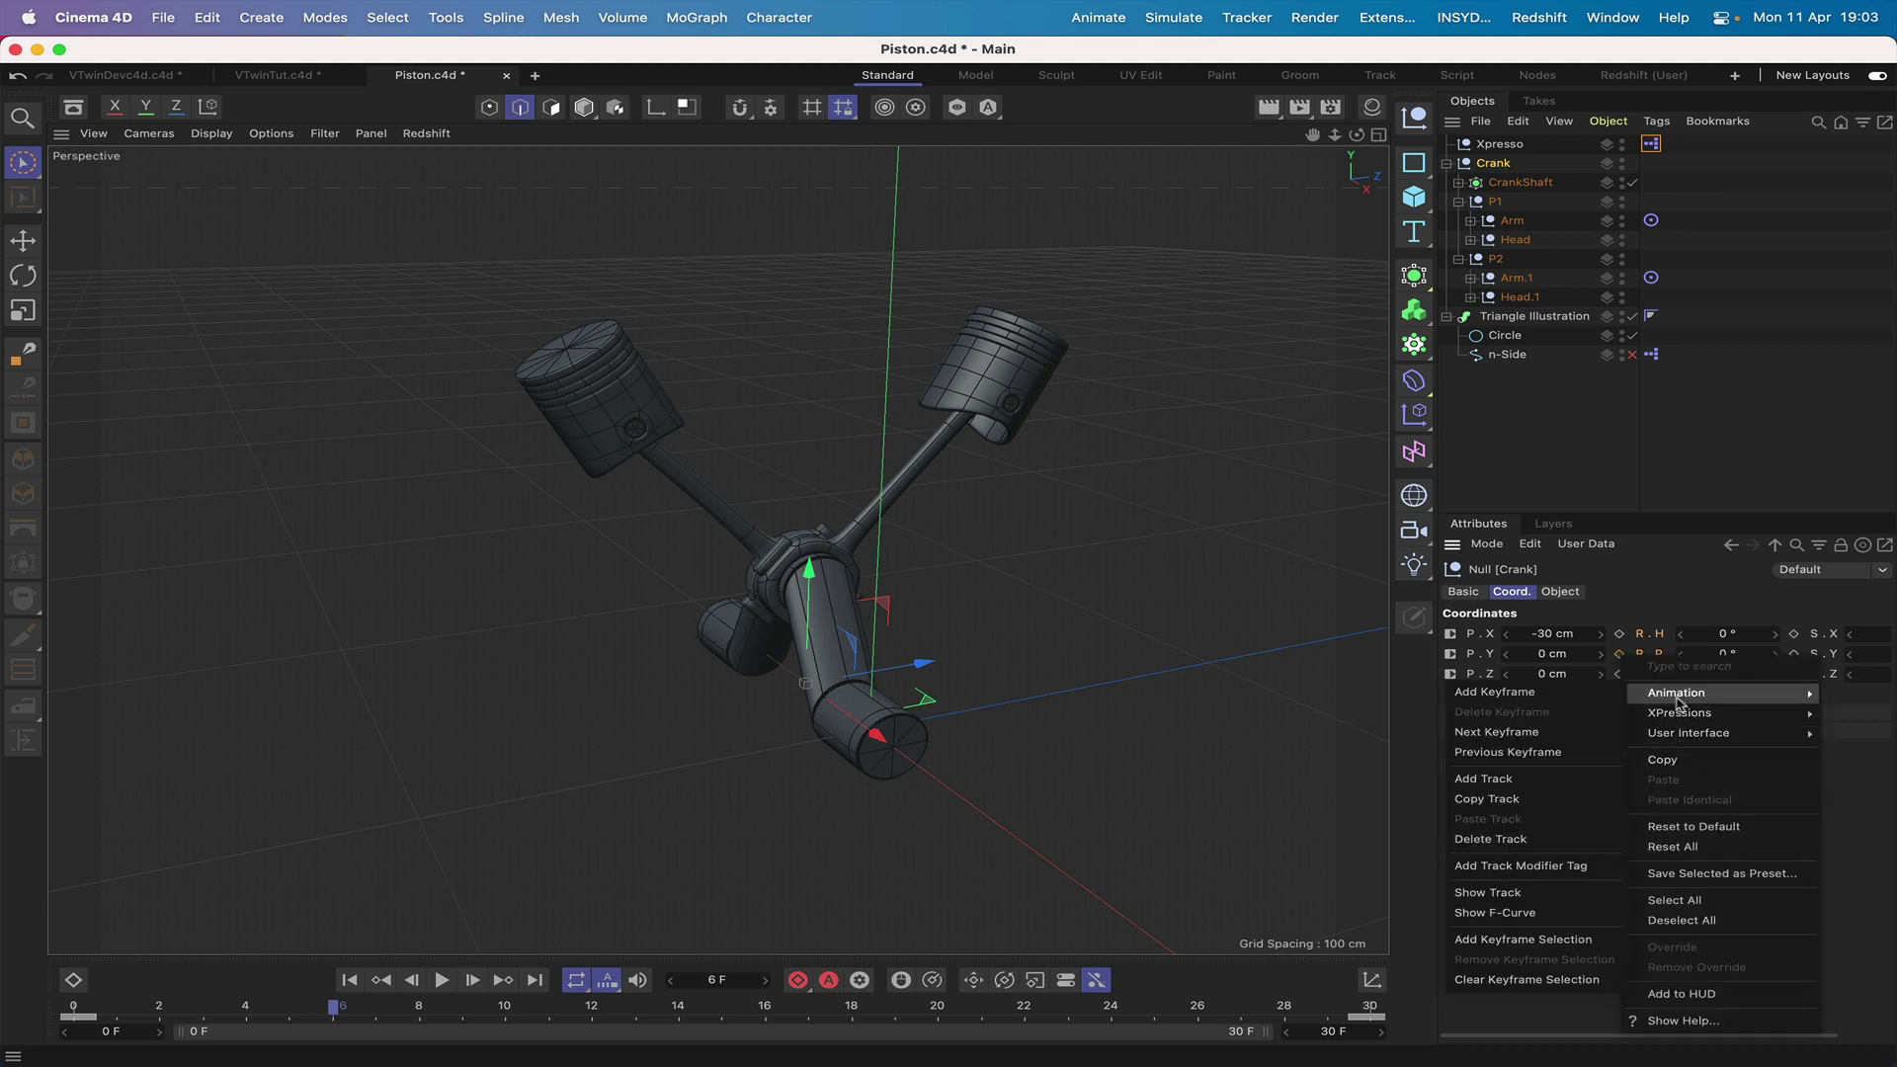
click(1522, 841)
click(1537, 401)
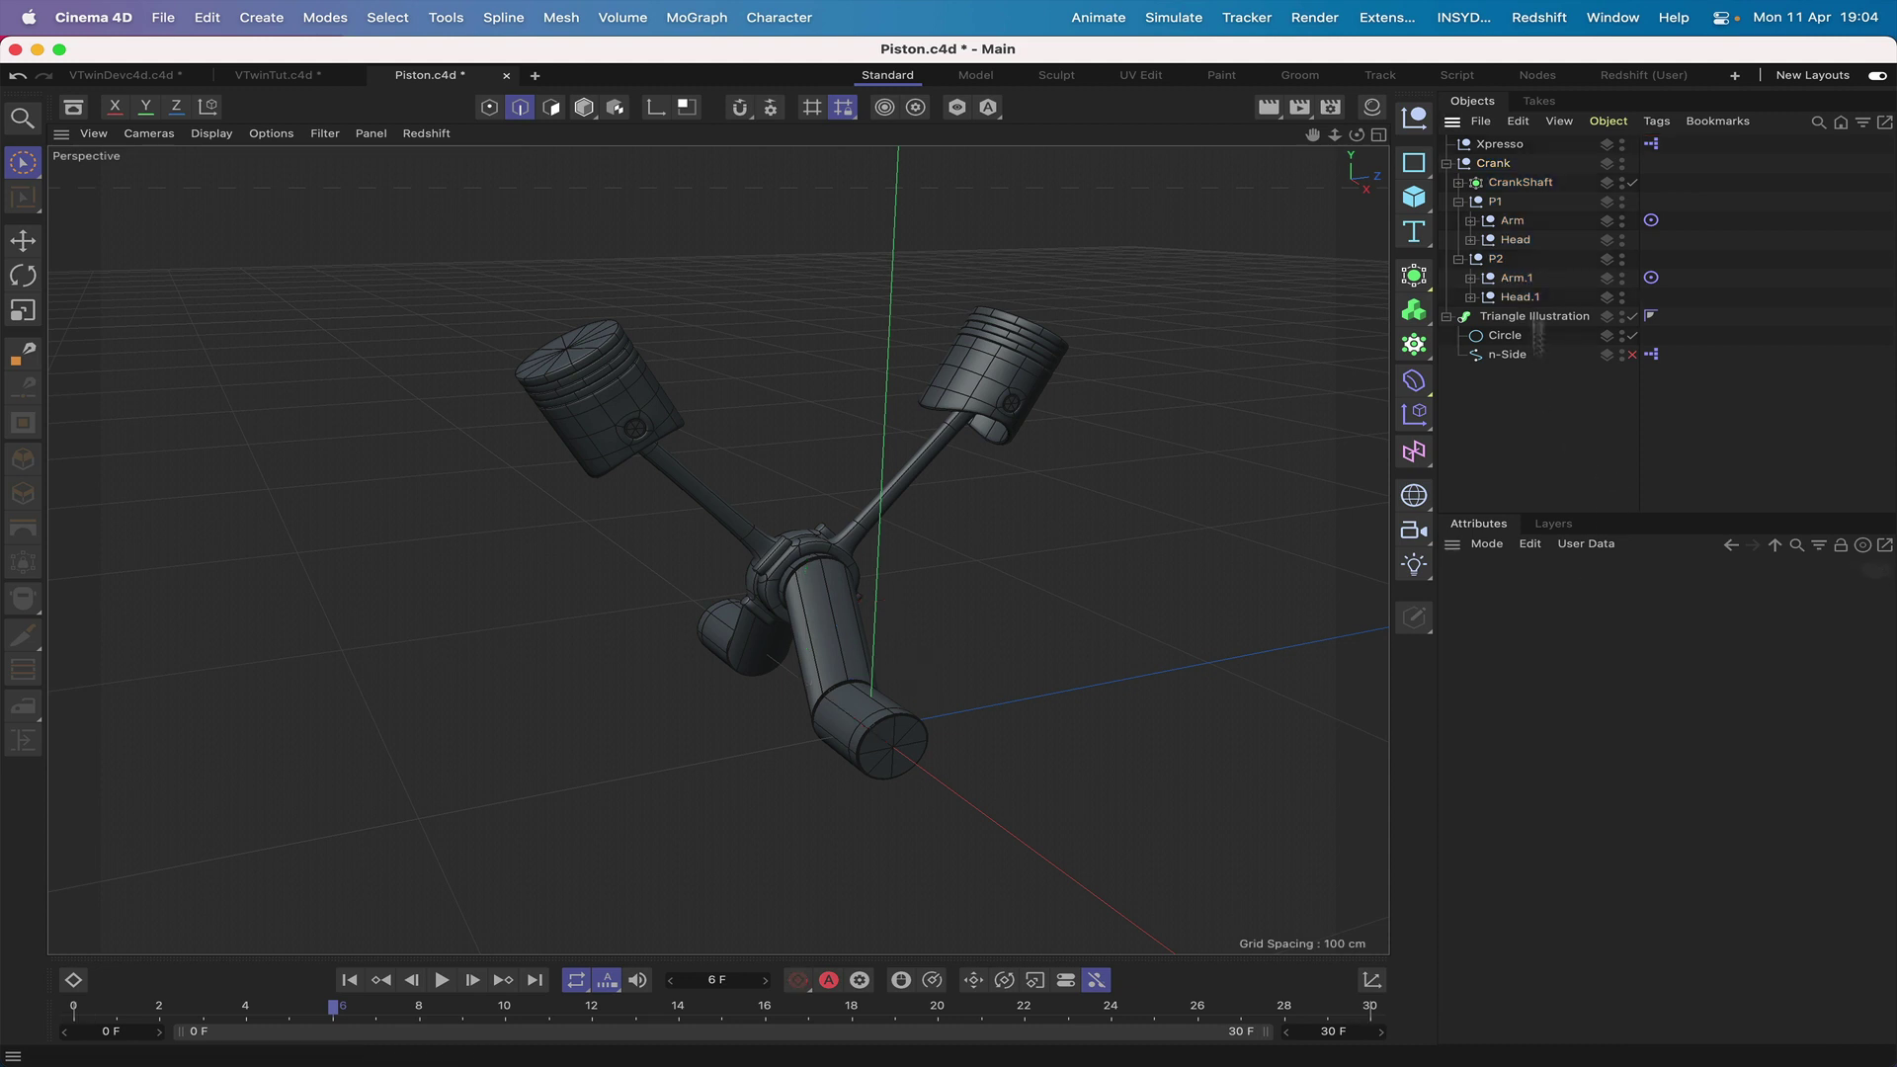
Rotate the CrankShaft by hand to a pitch of about -365.3° to test the rig.
click(1526, 185)
click(23, 276)
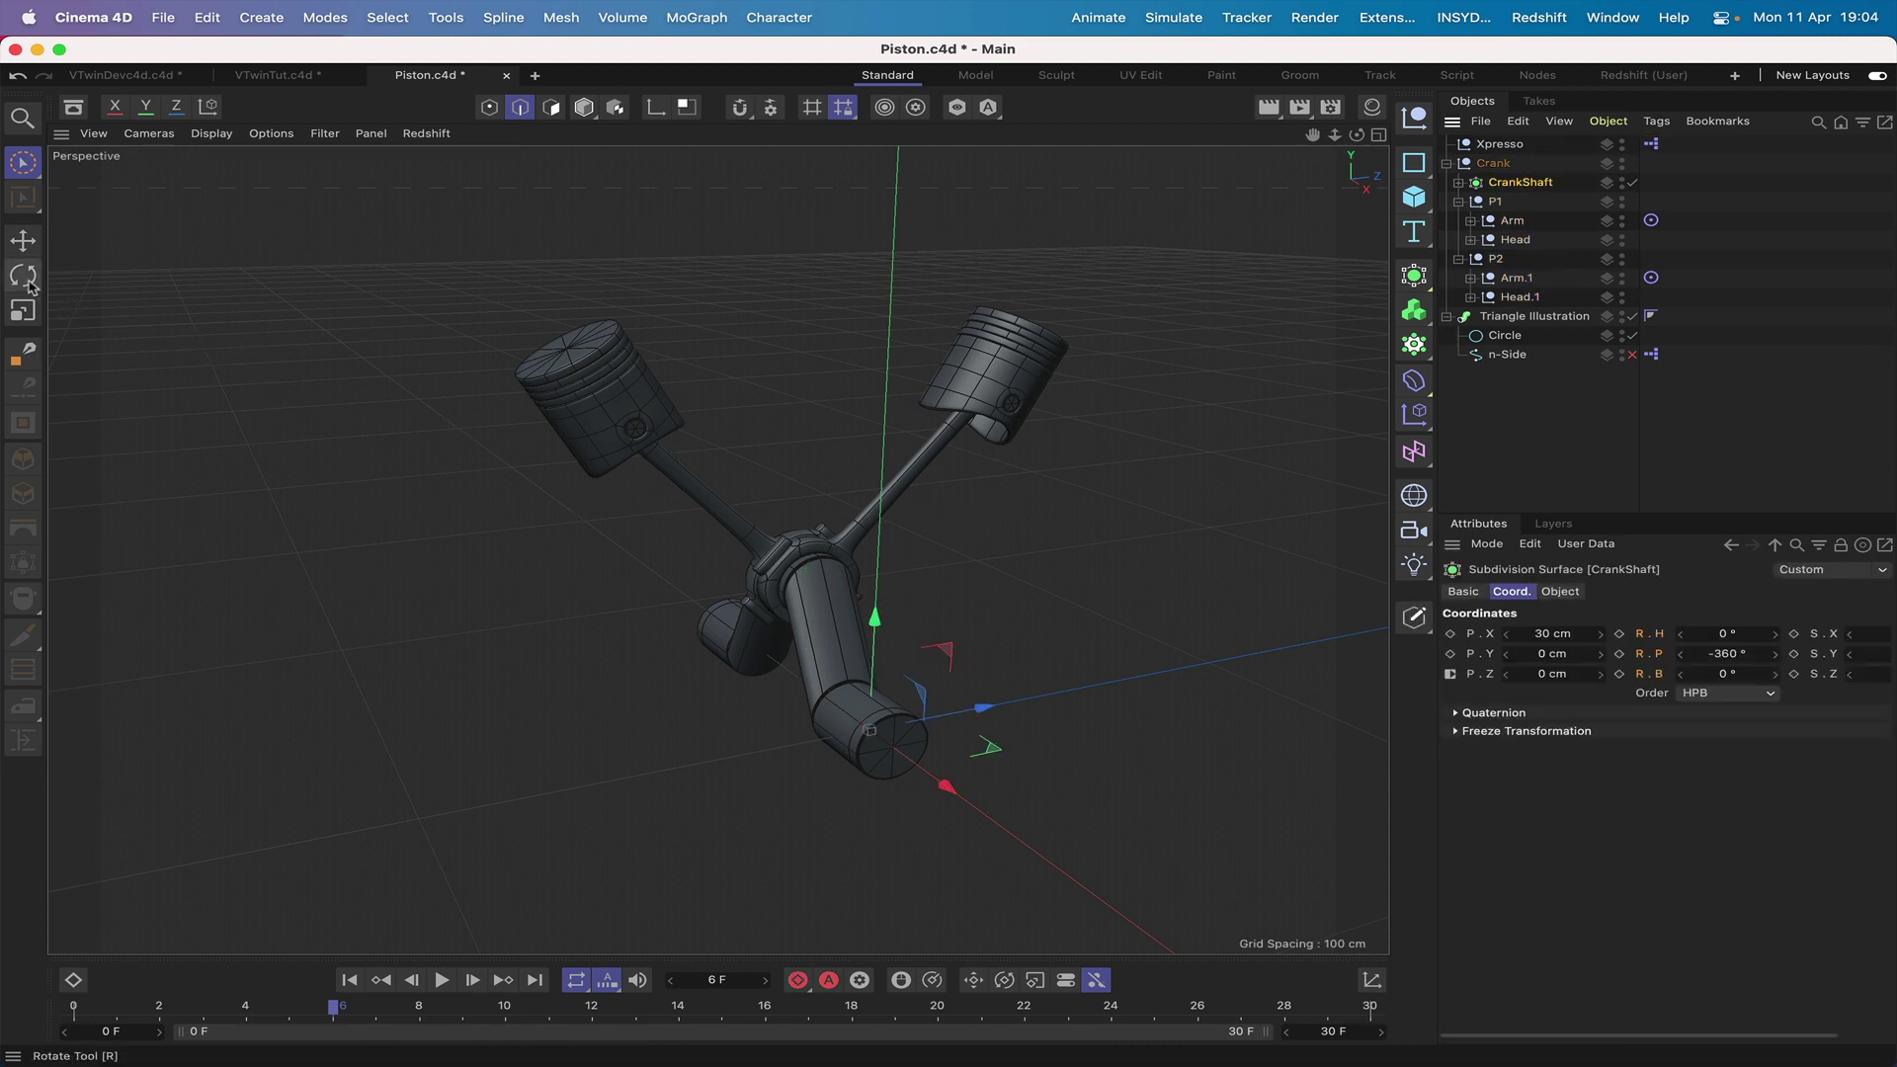
mouse_move(830, 683)
mouse_down()
mouse_move(870, 679)
mouse_move(780, 728)
mouse_move(826, 661)
mouse_move(995, 677)
mouse_move(827, 664)
mouse_move(835, 682)
mouse_up()
Set the CrankShaft's R.P rotation to 0° and keyframe it at frame 6.
click(1522, 183)
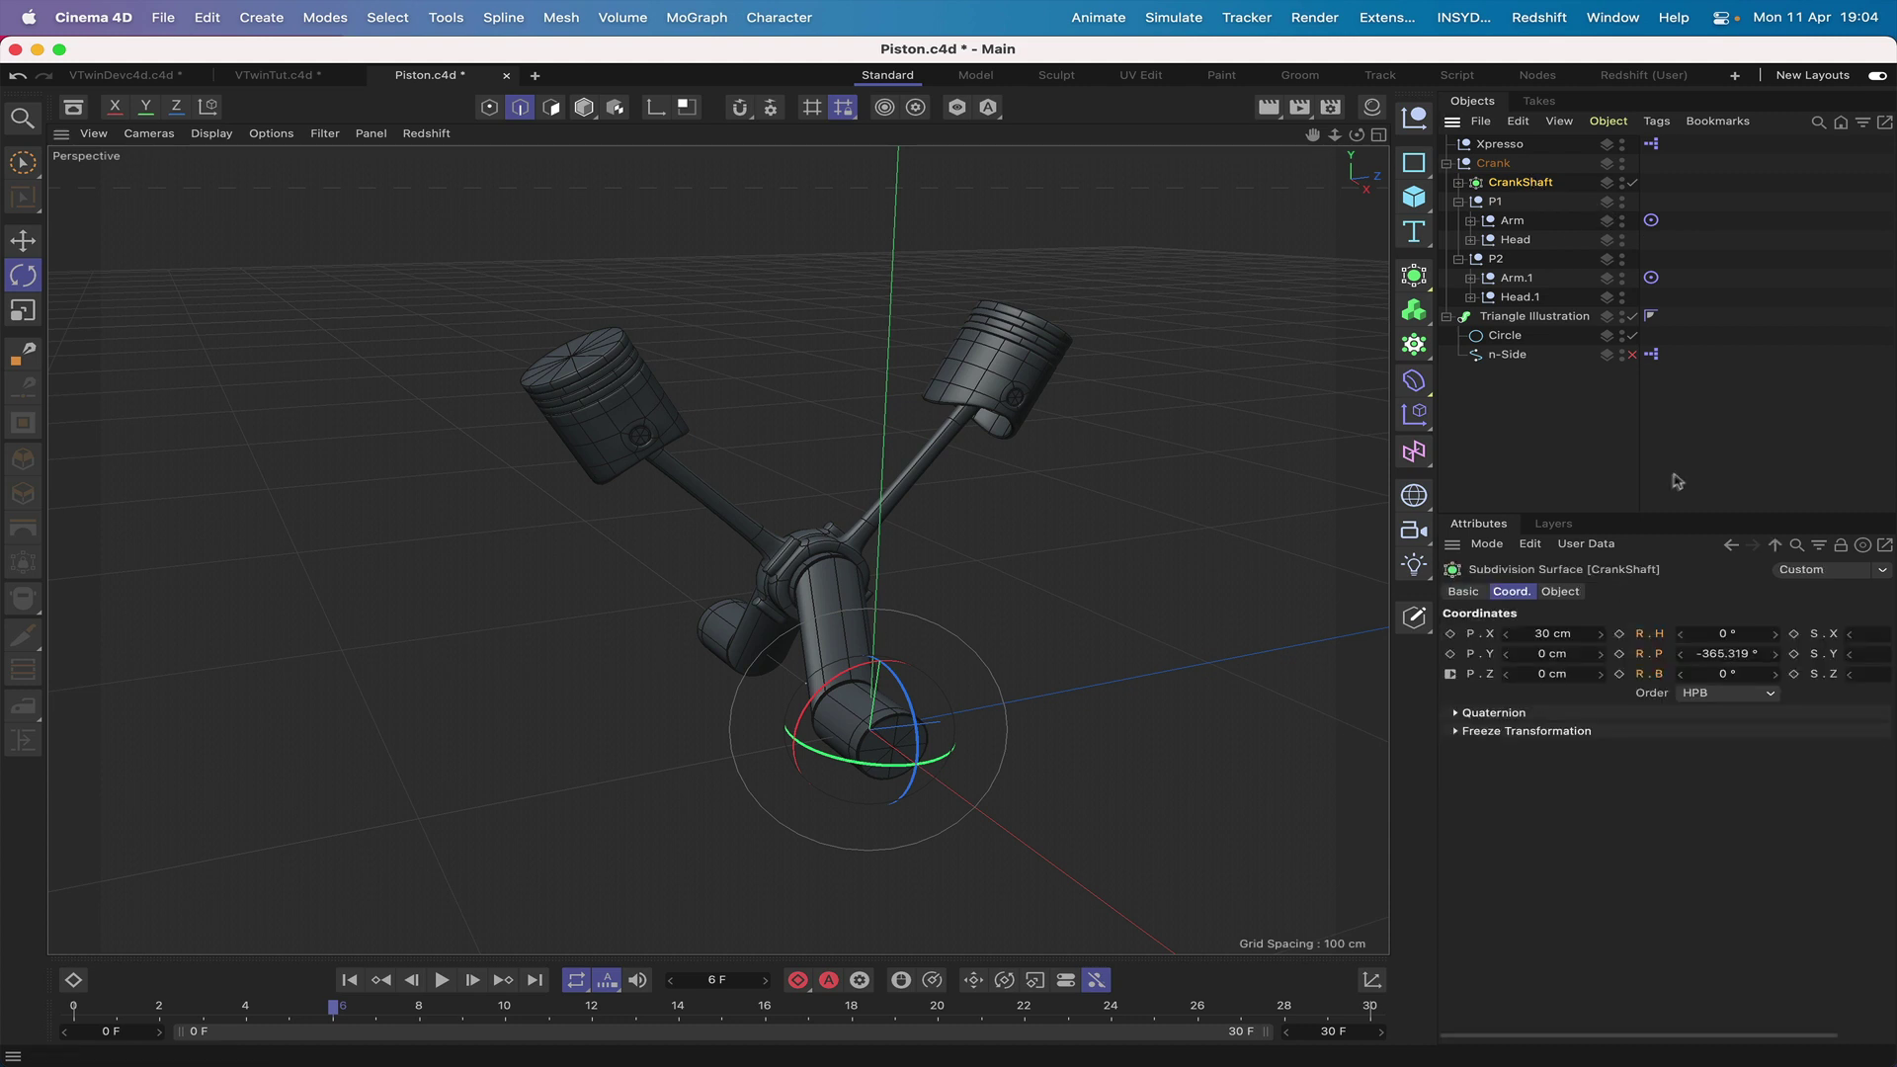
click(1736, 654)
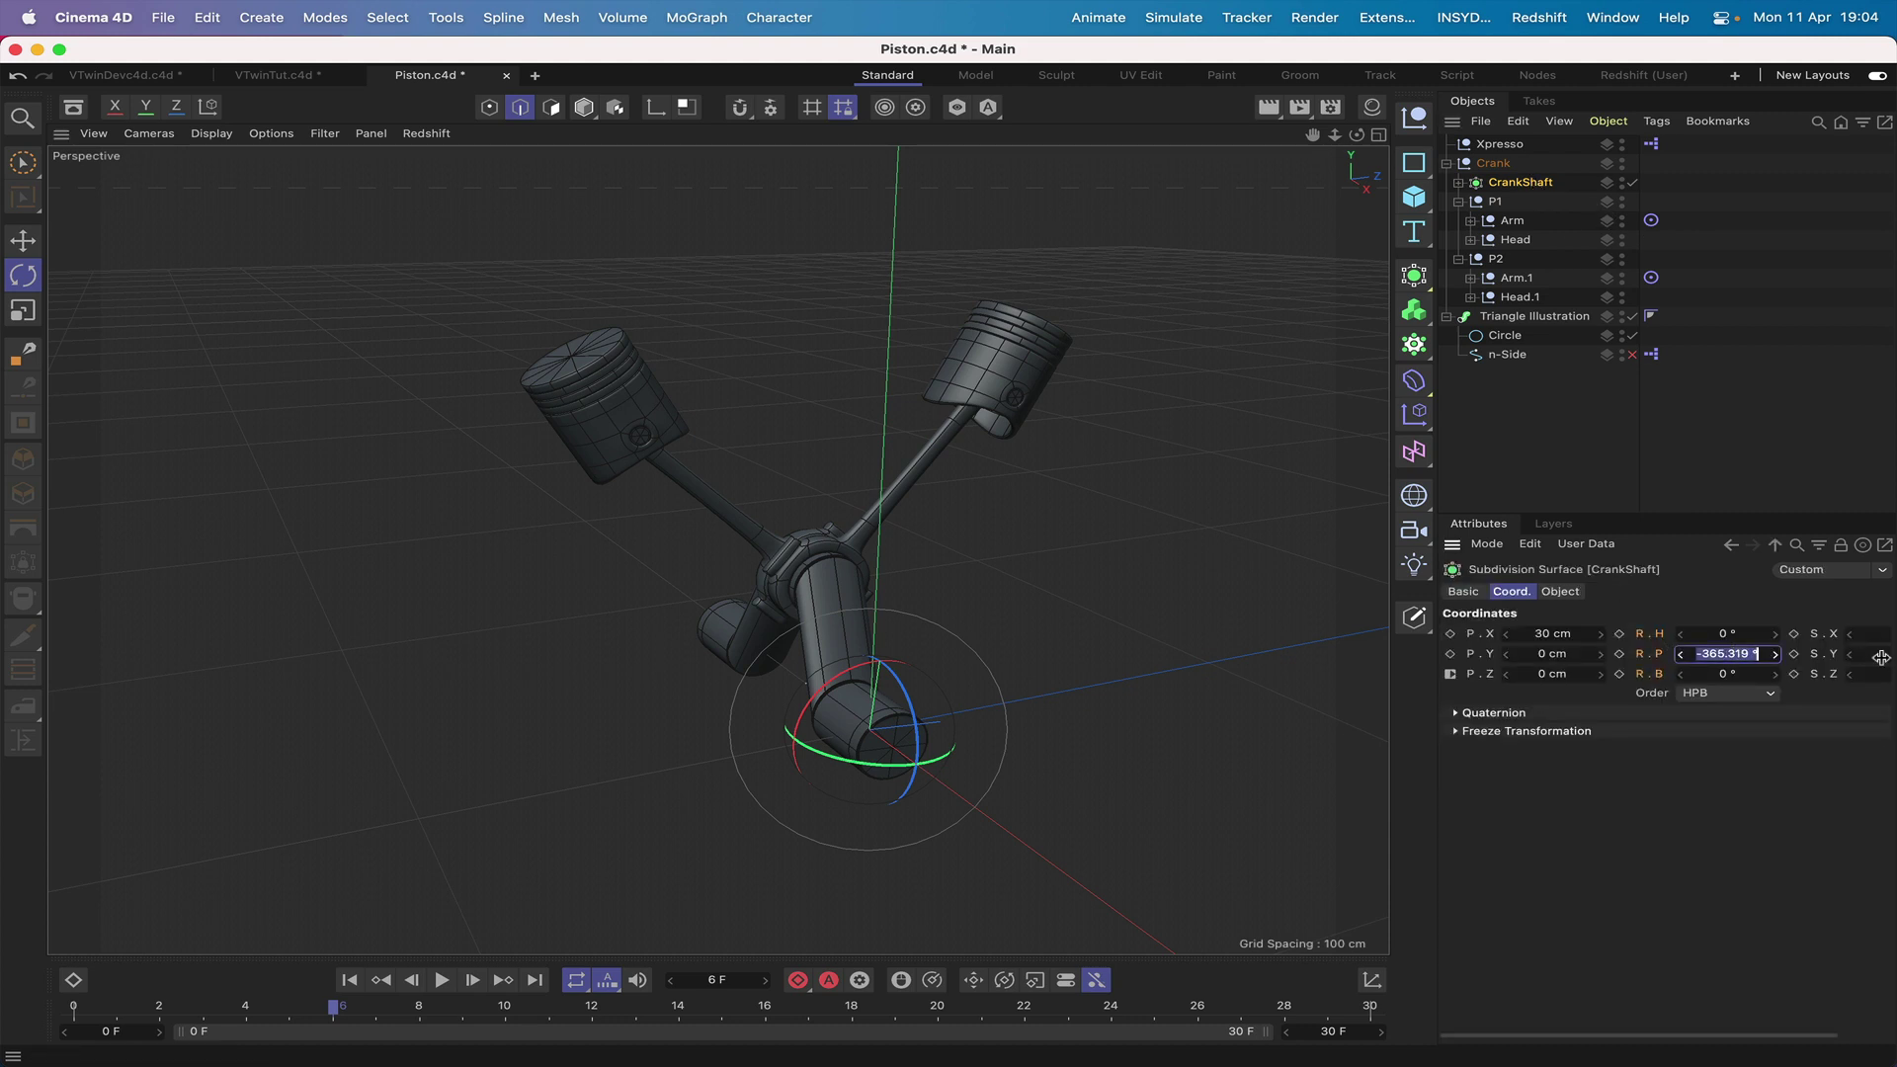
text(0)
key(Return)
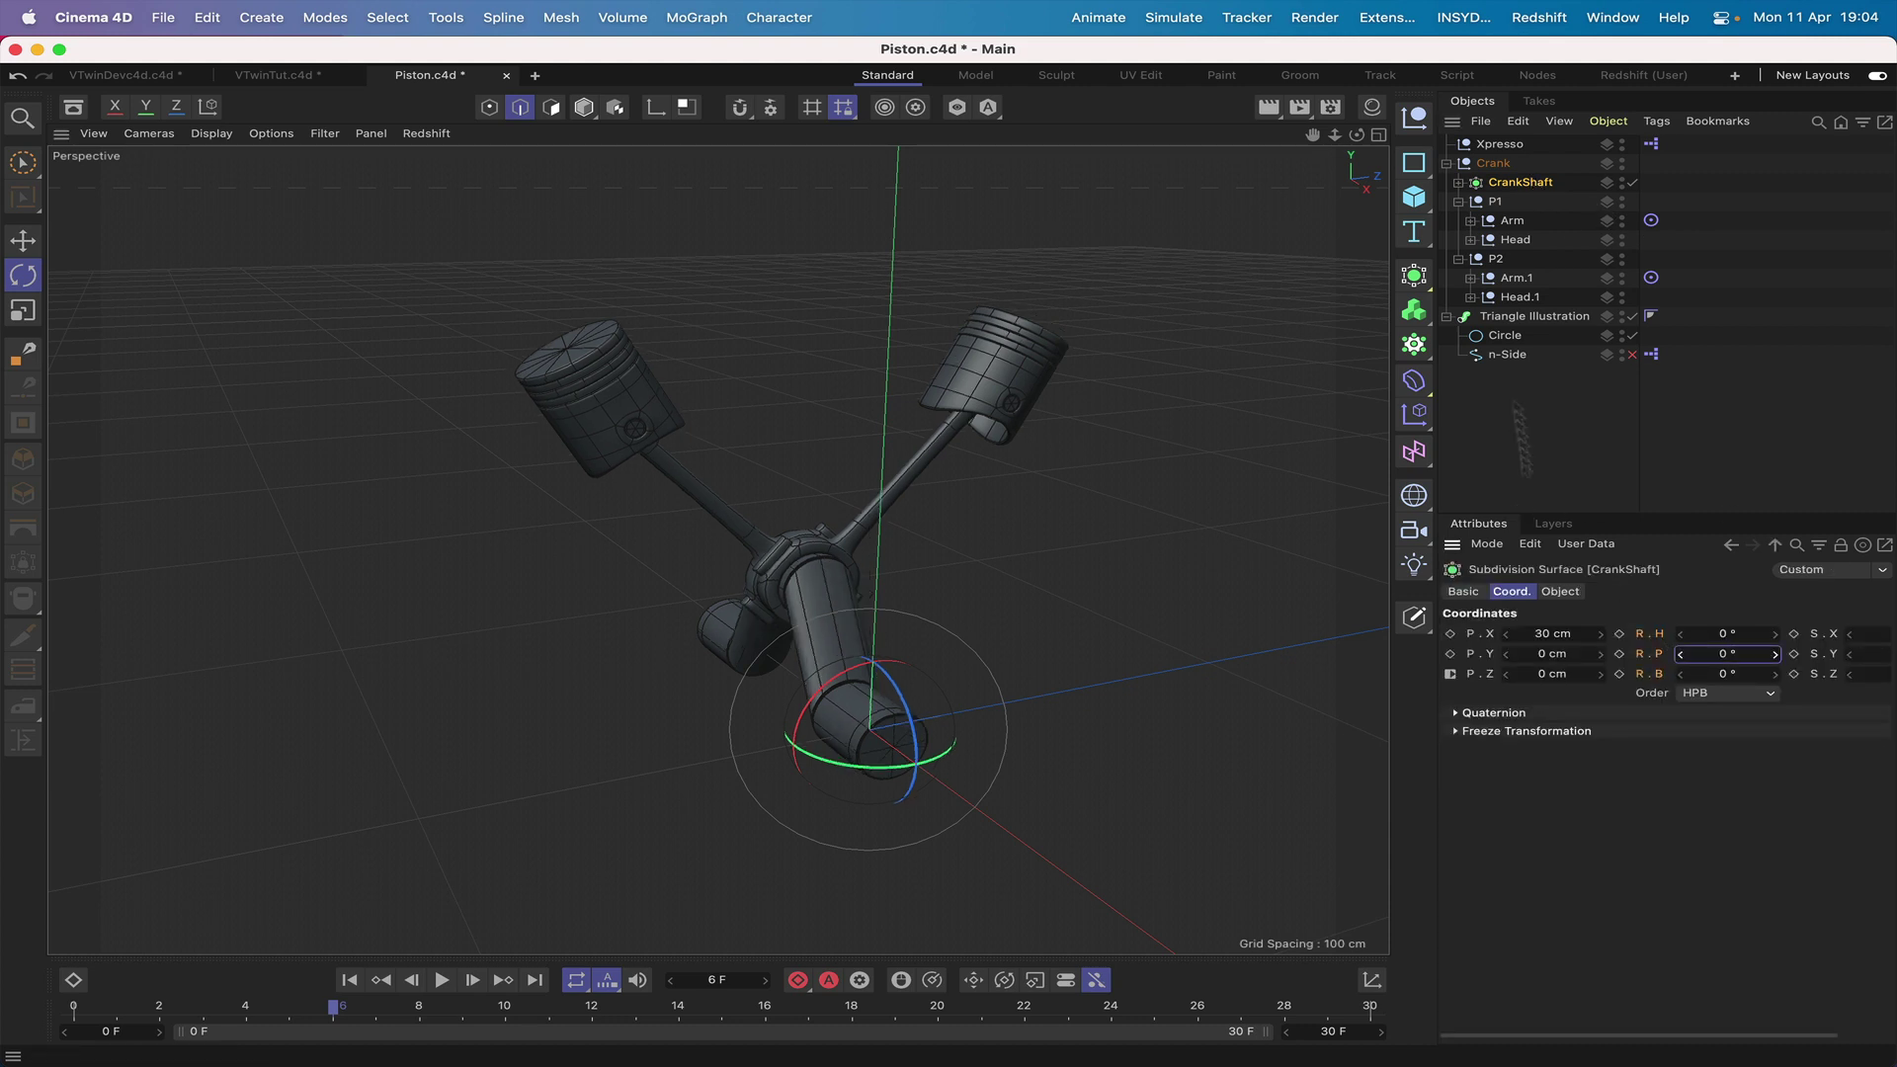
mouse_move(1358, 135)
mouse_down()
mouse_move(1255, 89)
mouse_move(1472, 184)
mouse_move(1365, 155)
mouse_up()
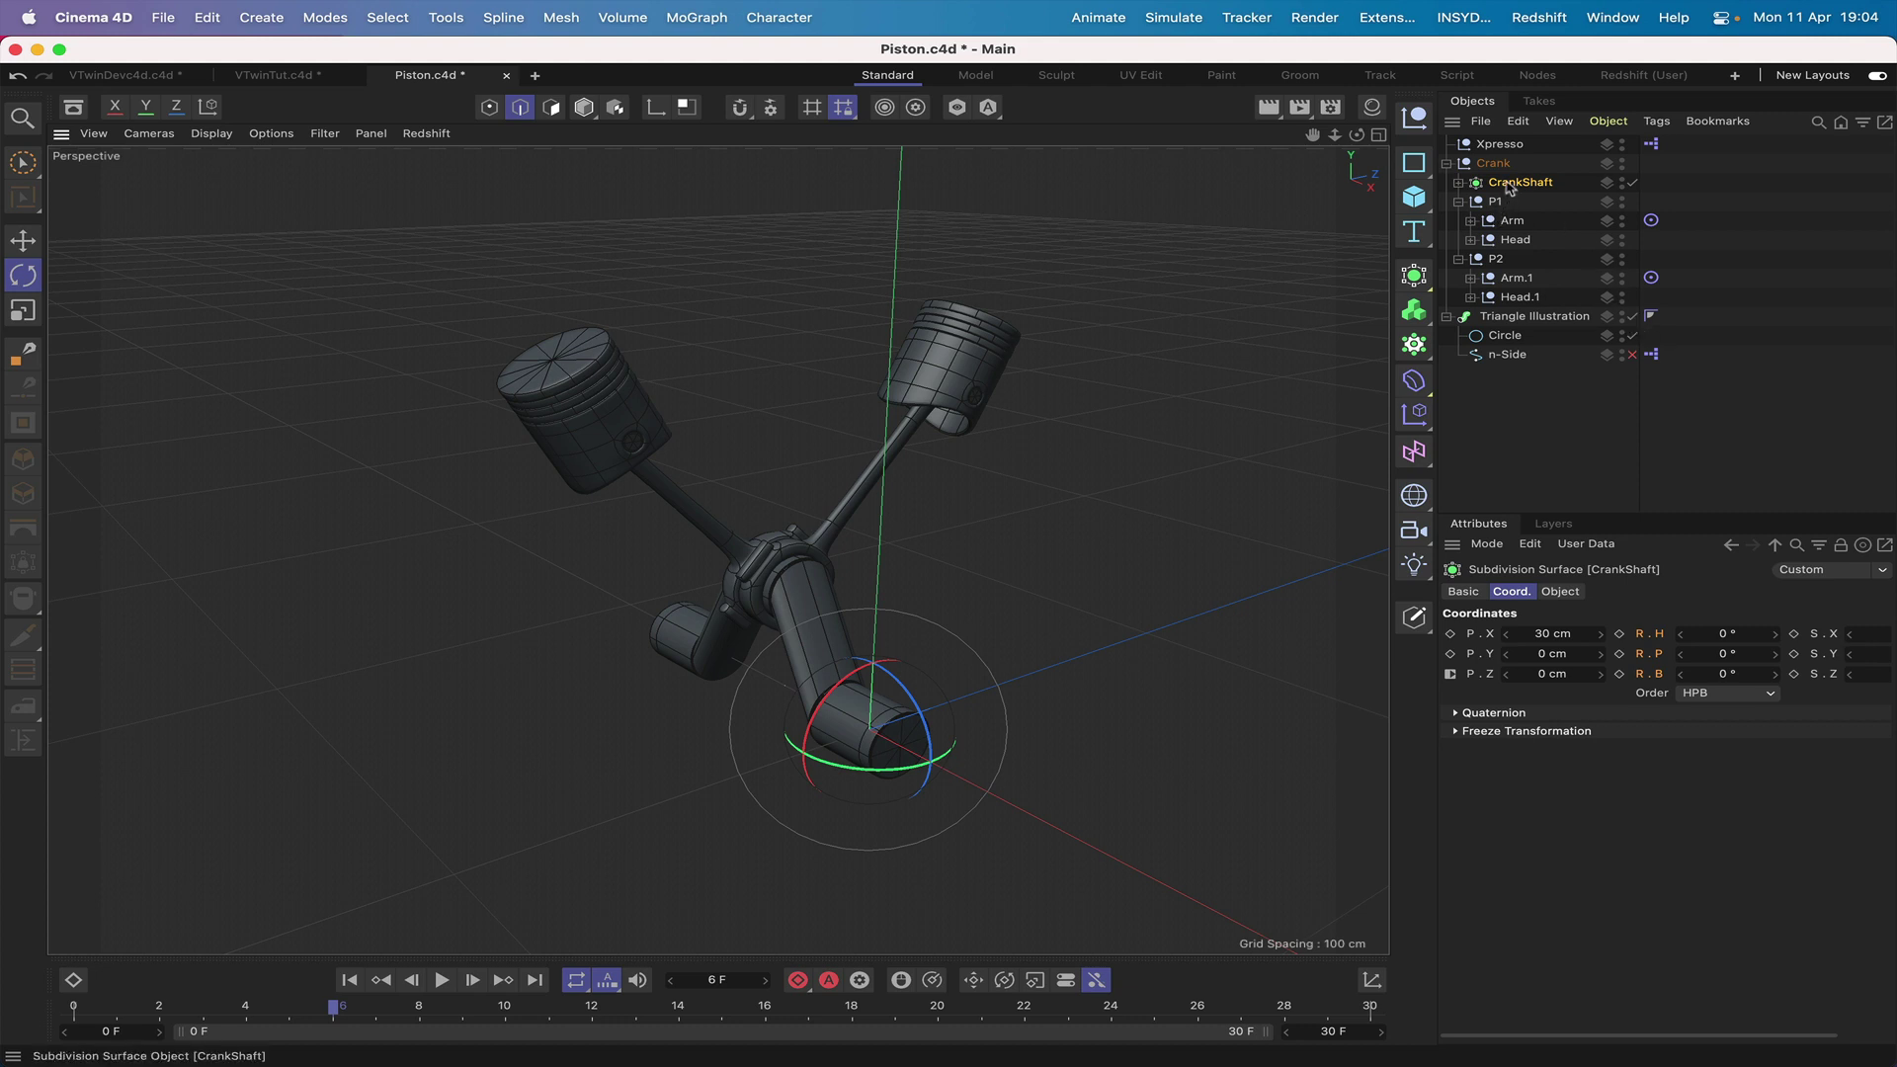
click(1620, 654)
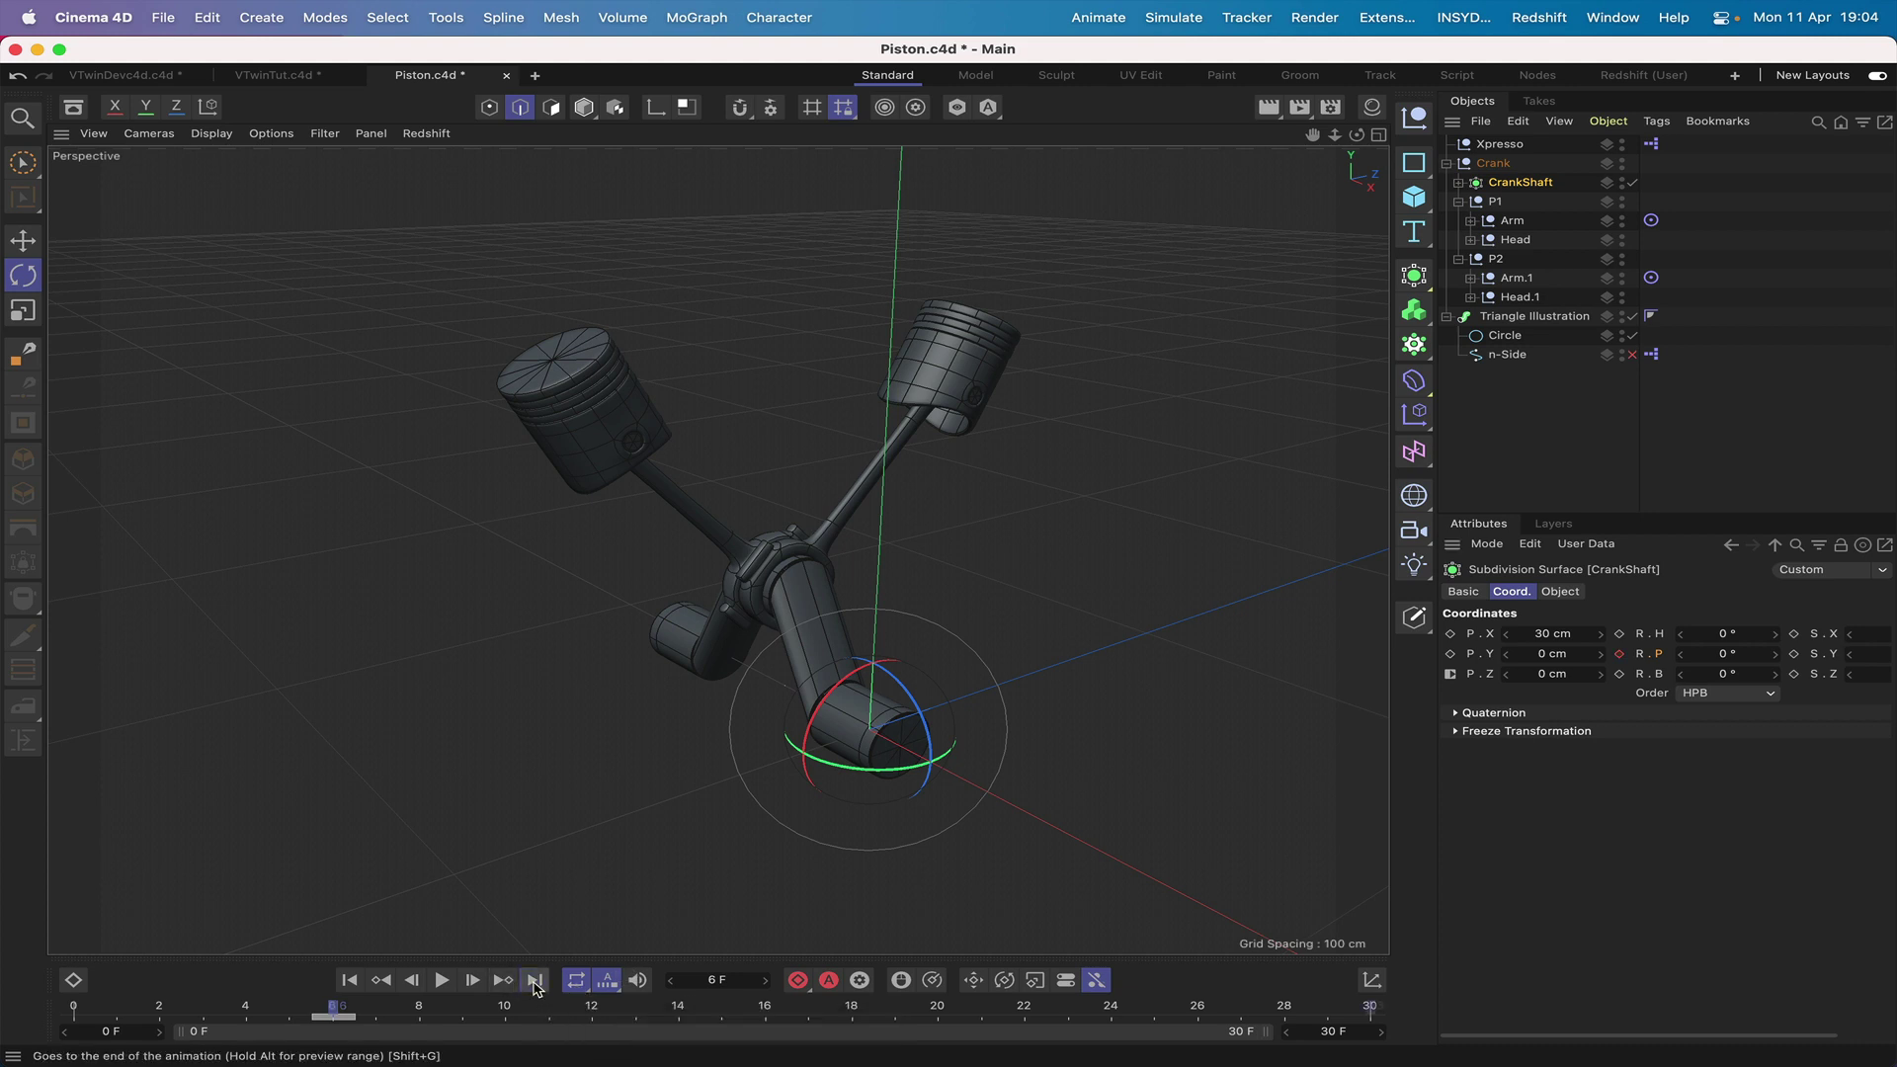
Keyframe the CrankShaft's R.P rotation at -348° on frame 30 and return to frame 0.
click(535, 980)
click(1725, 653)
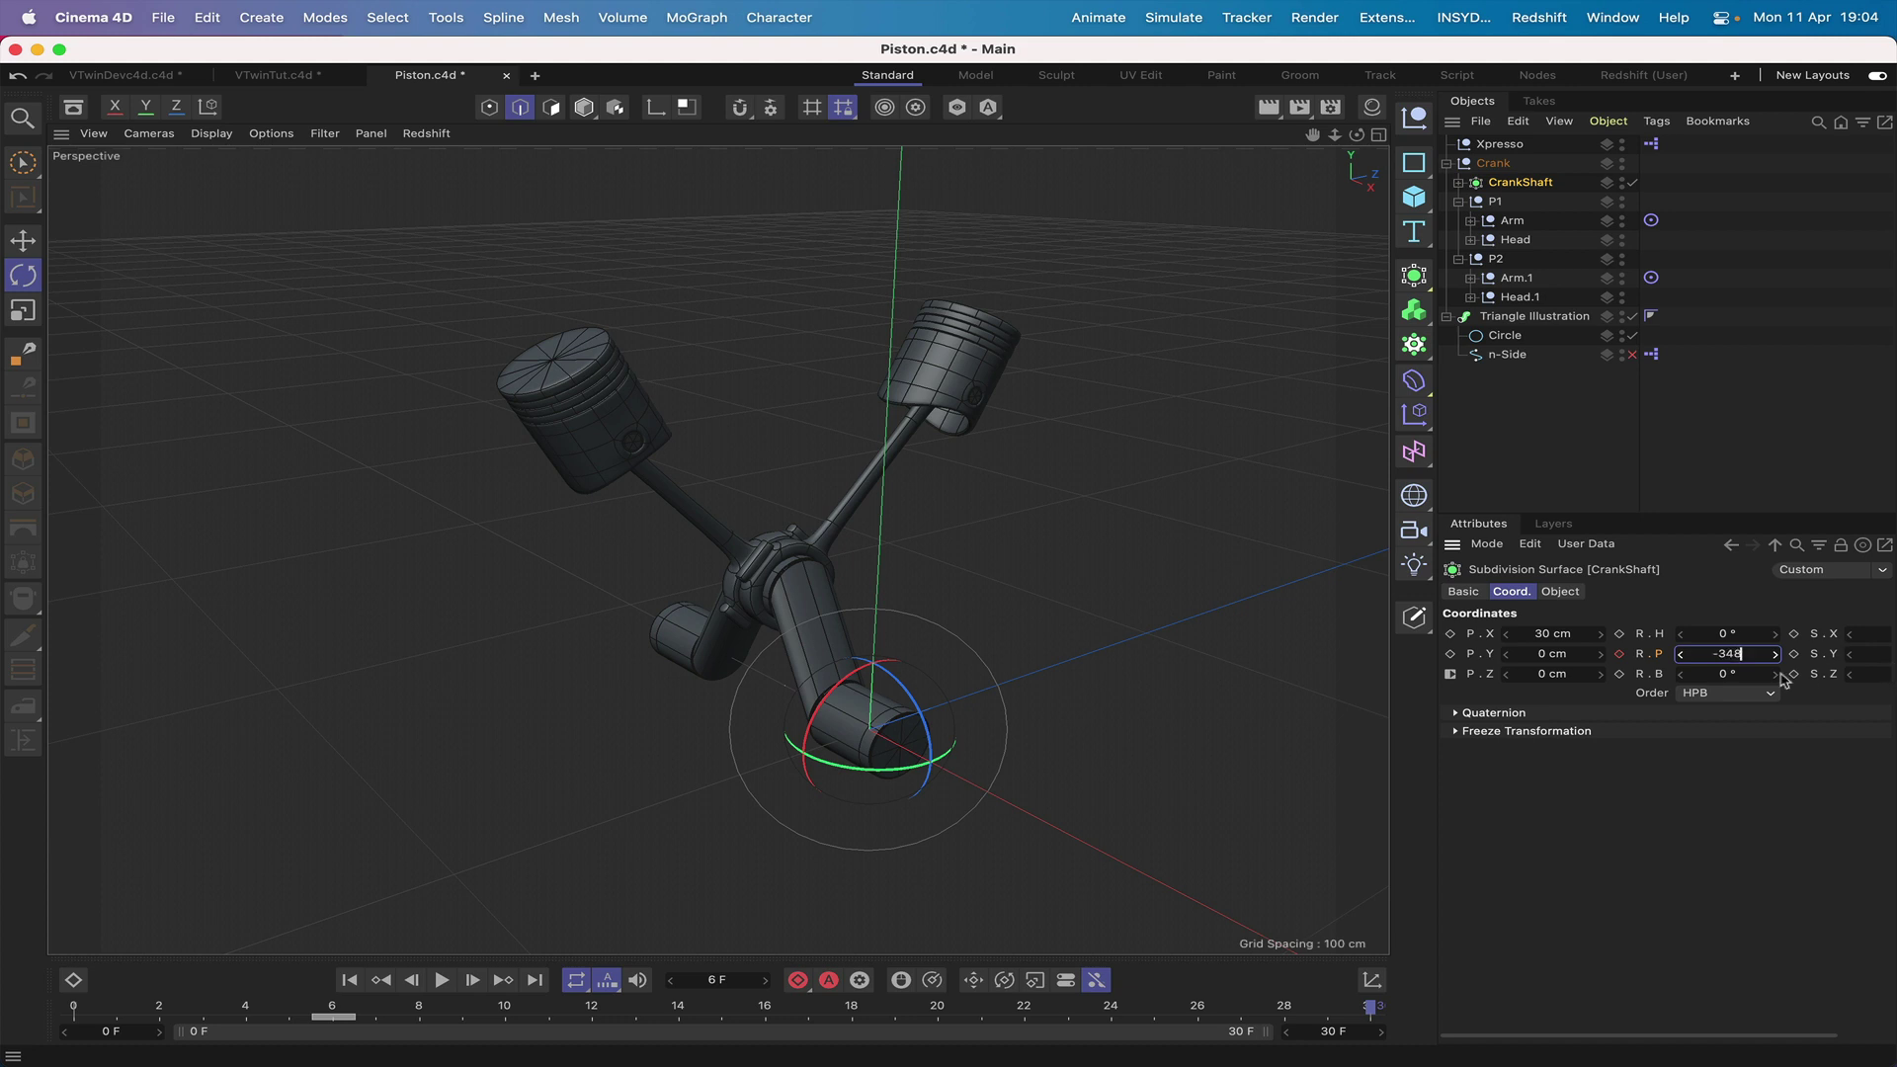
click(1621, 655)
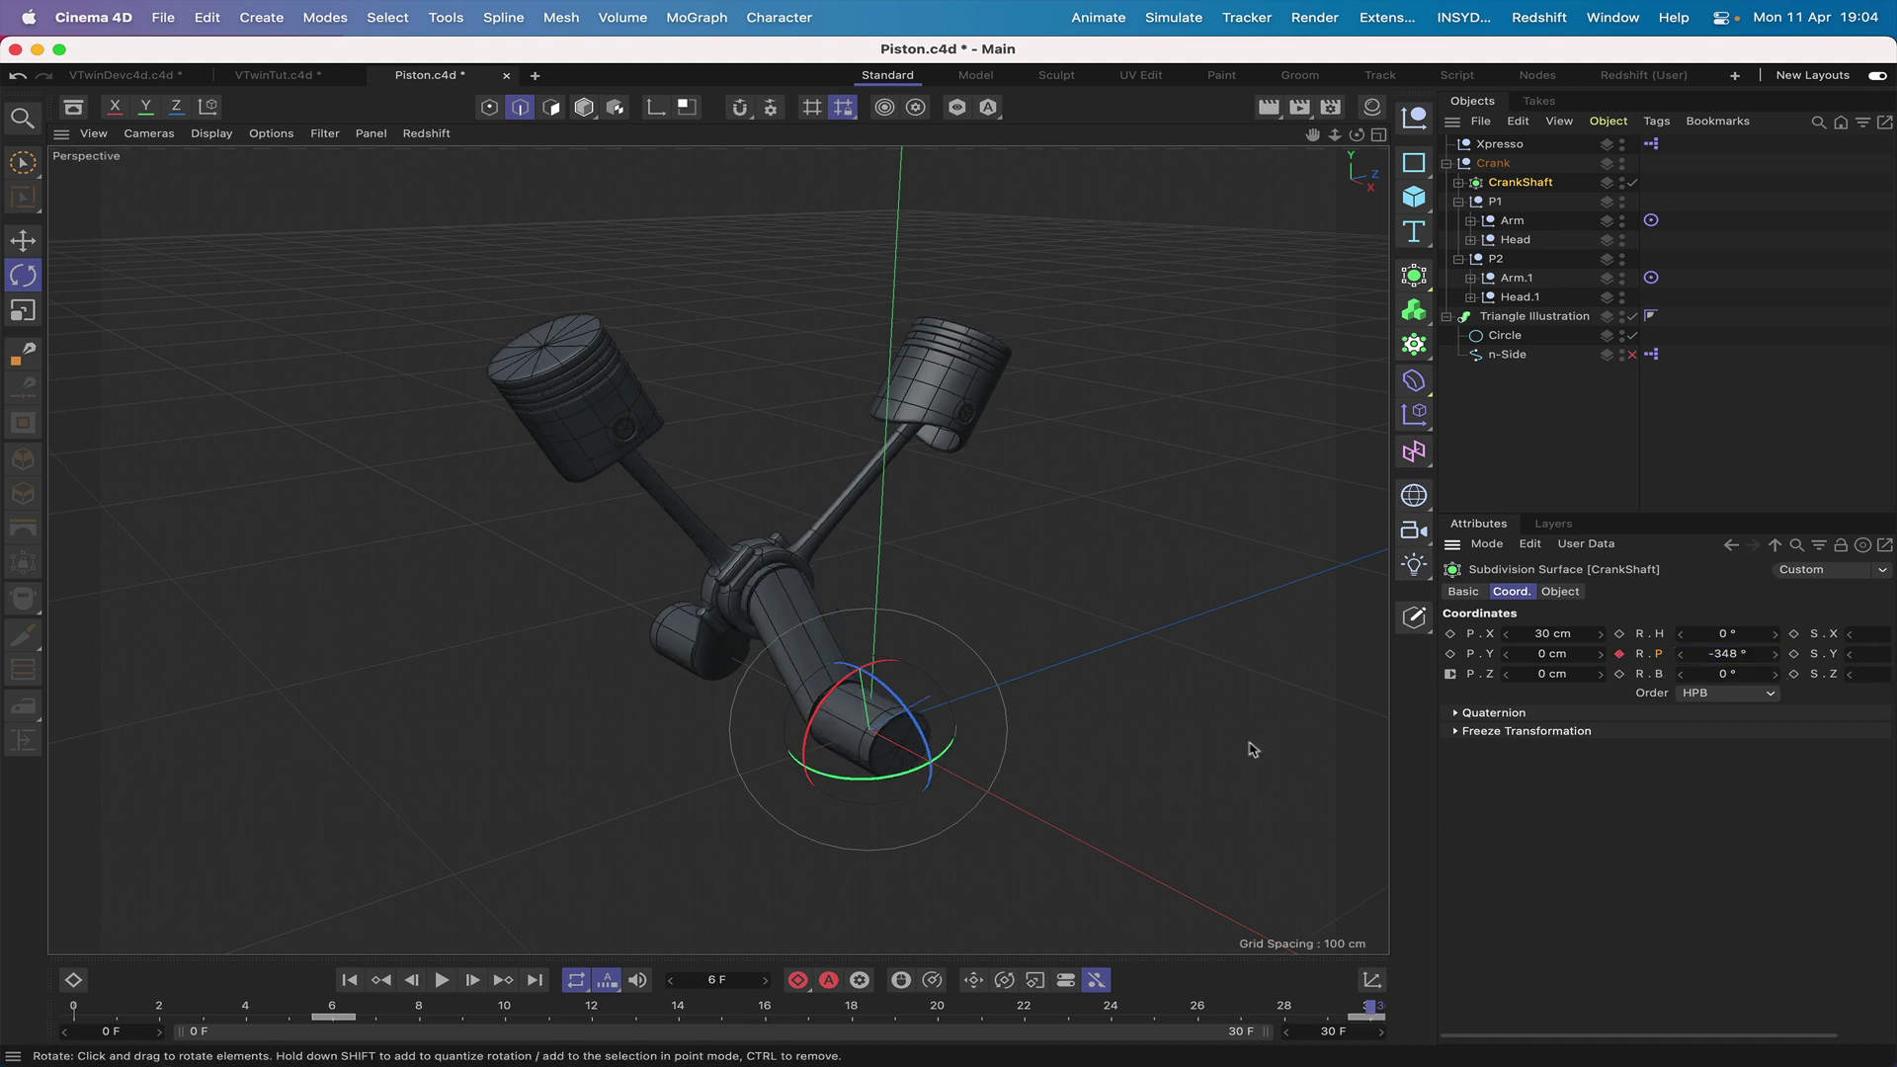
click(349, 981)
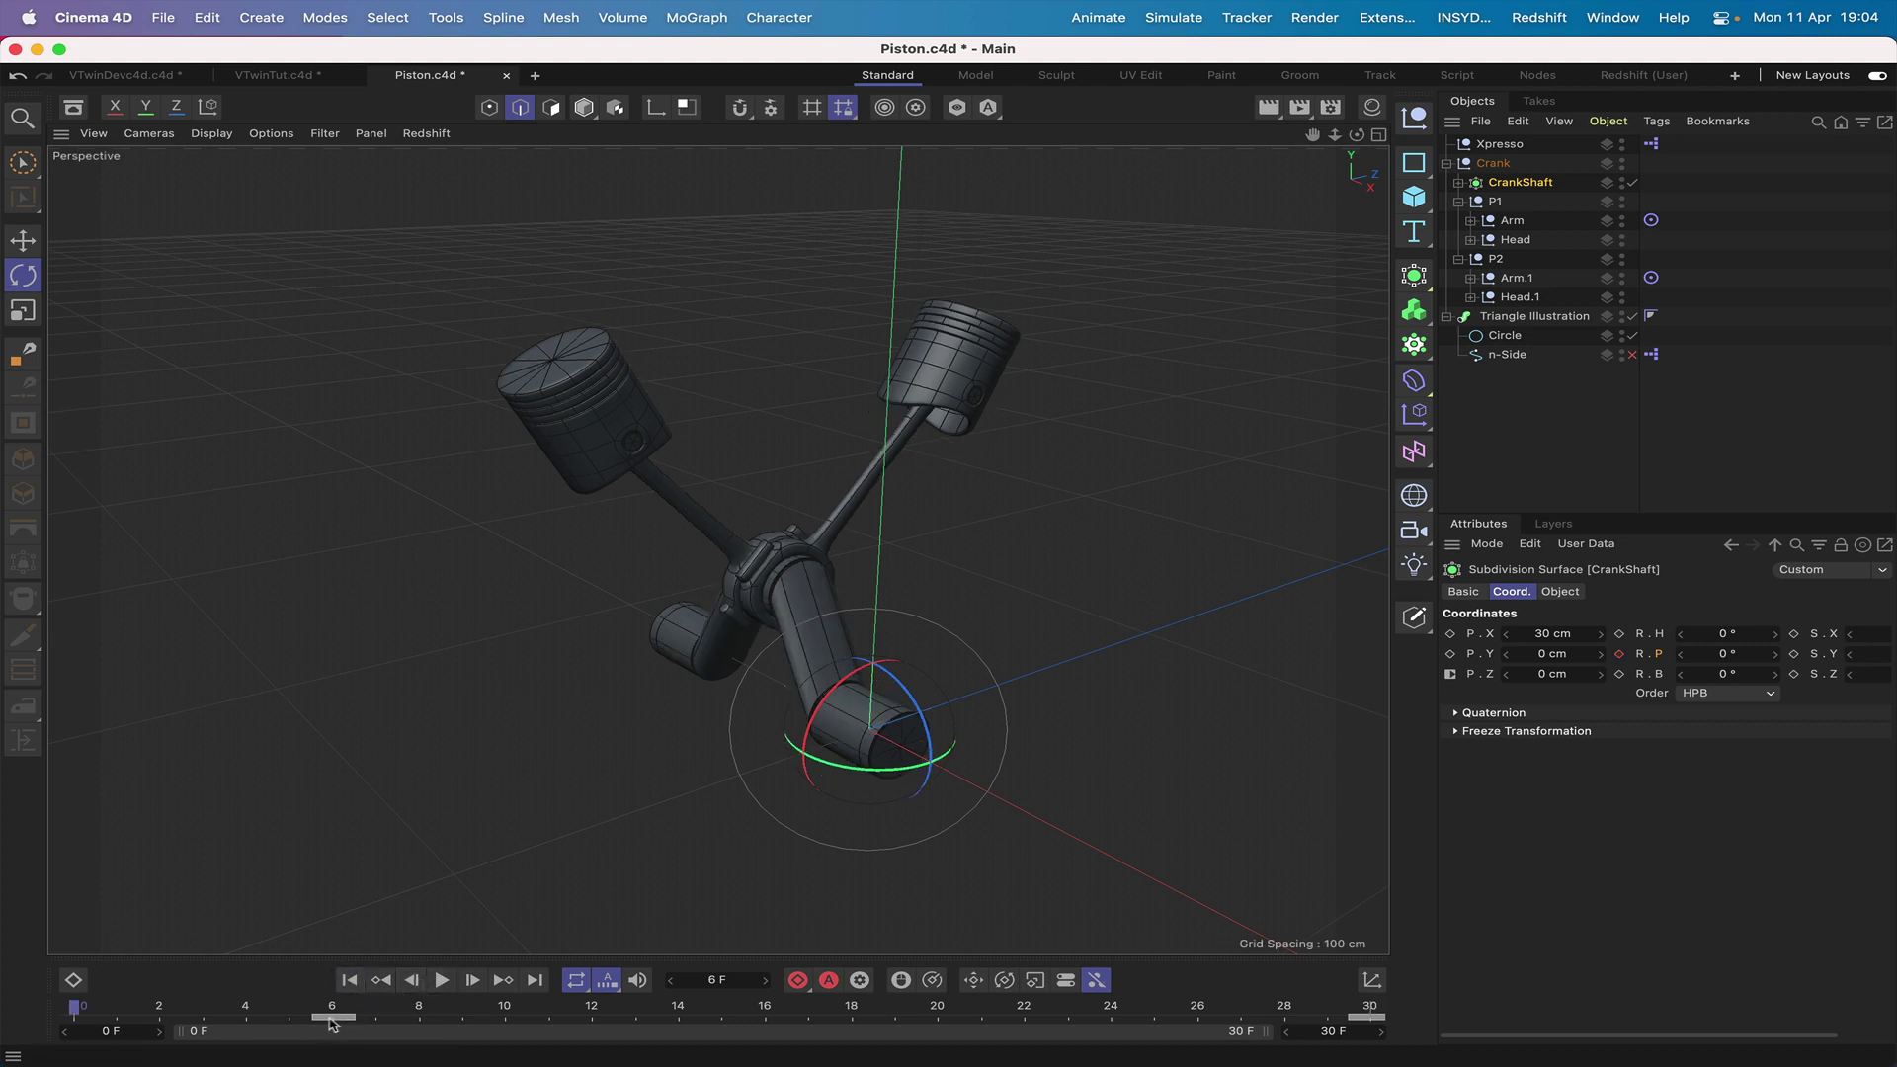
Move the CrankShaft's rotation key from frame 6 to frame 0 and play the animation to check it.
drag(335, 1019, 82, 1046)
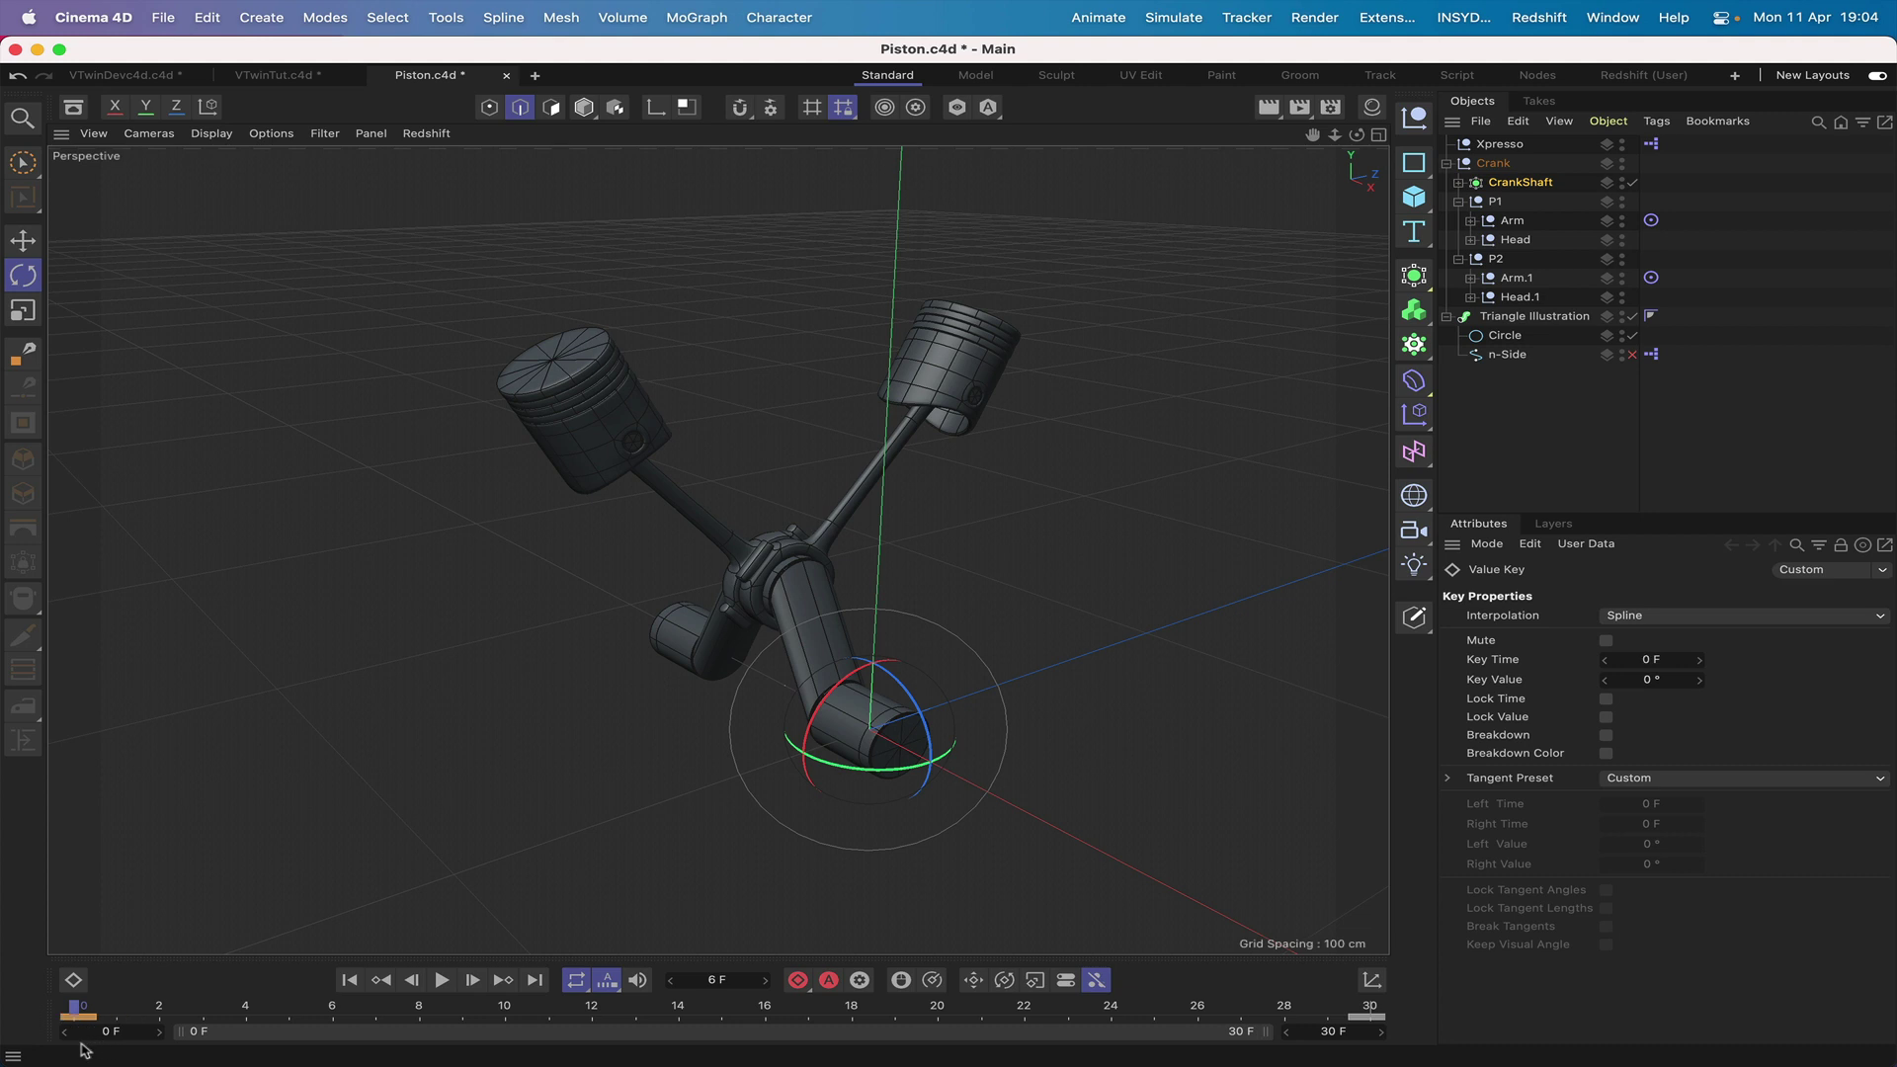
click(444, 983)
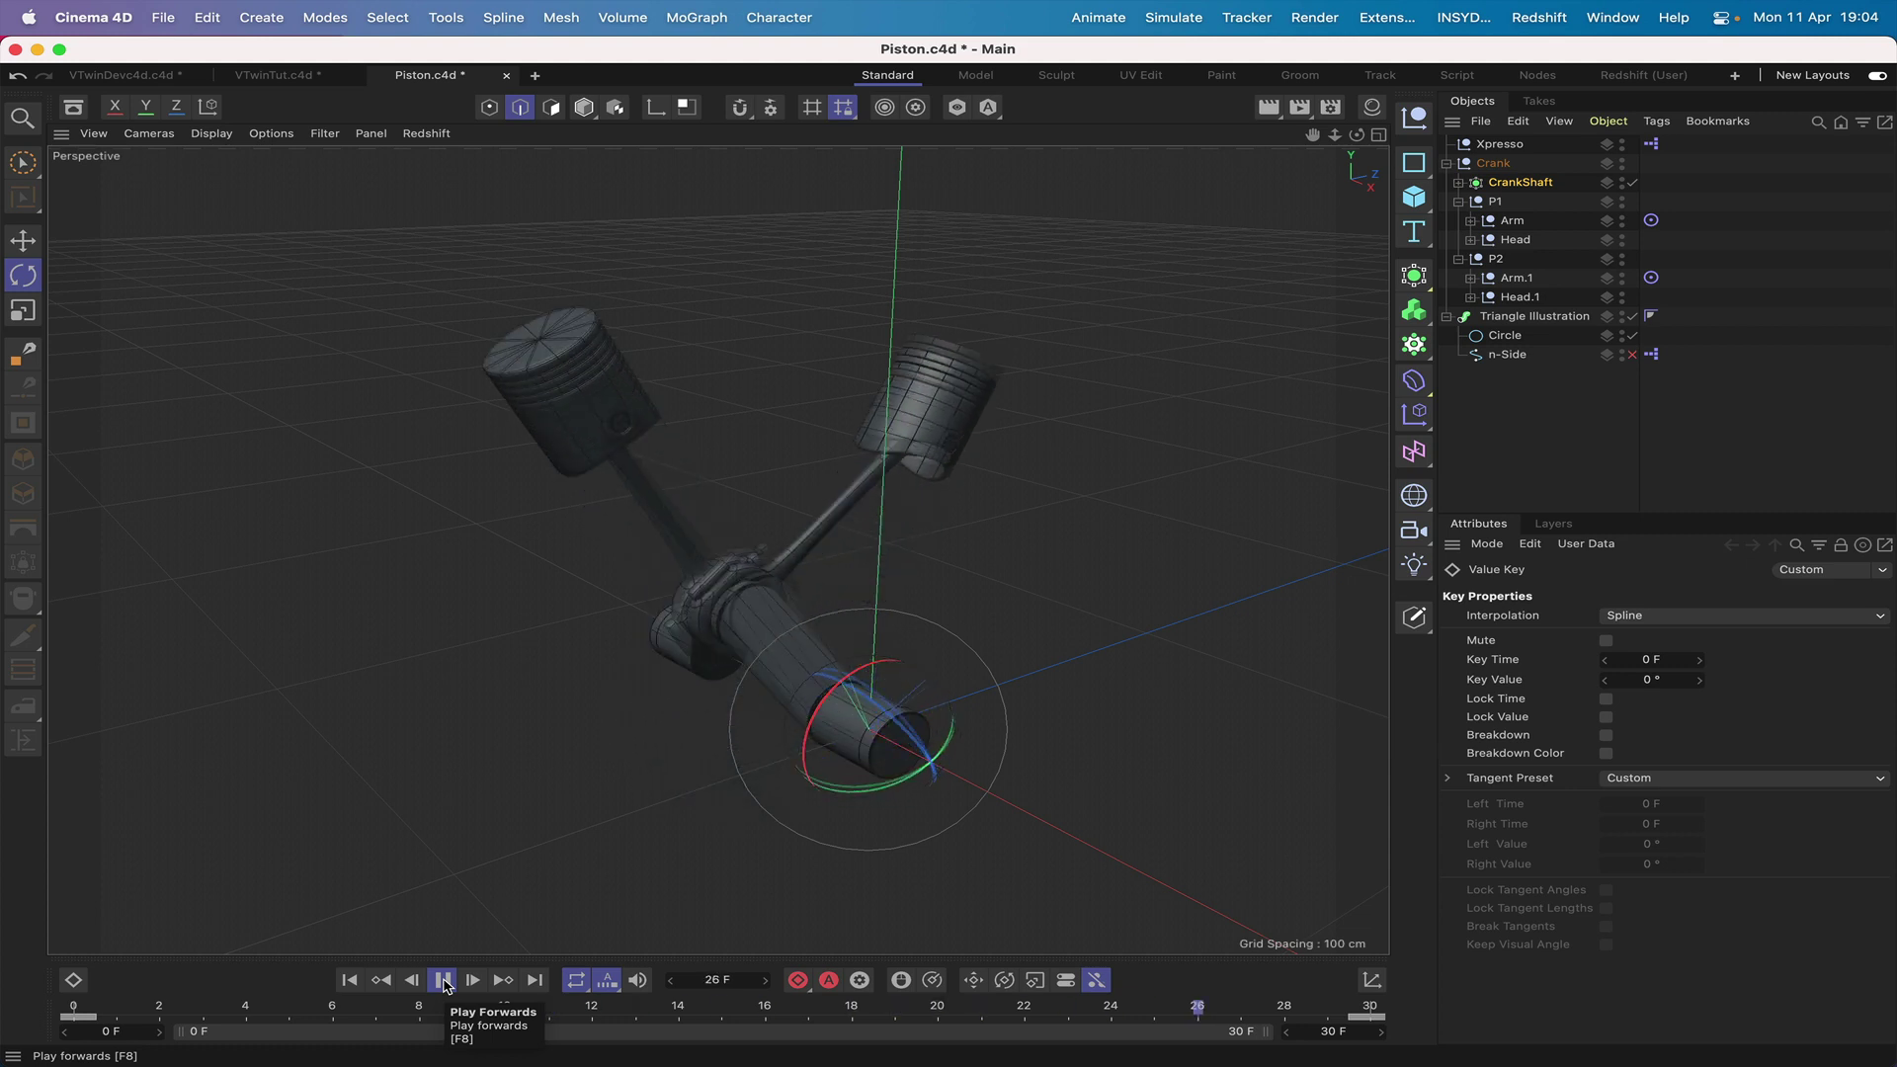
click(444, 981)
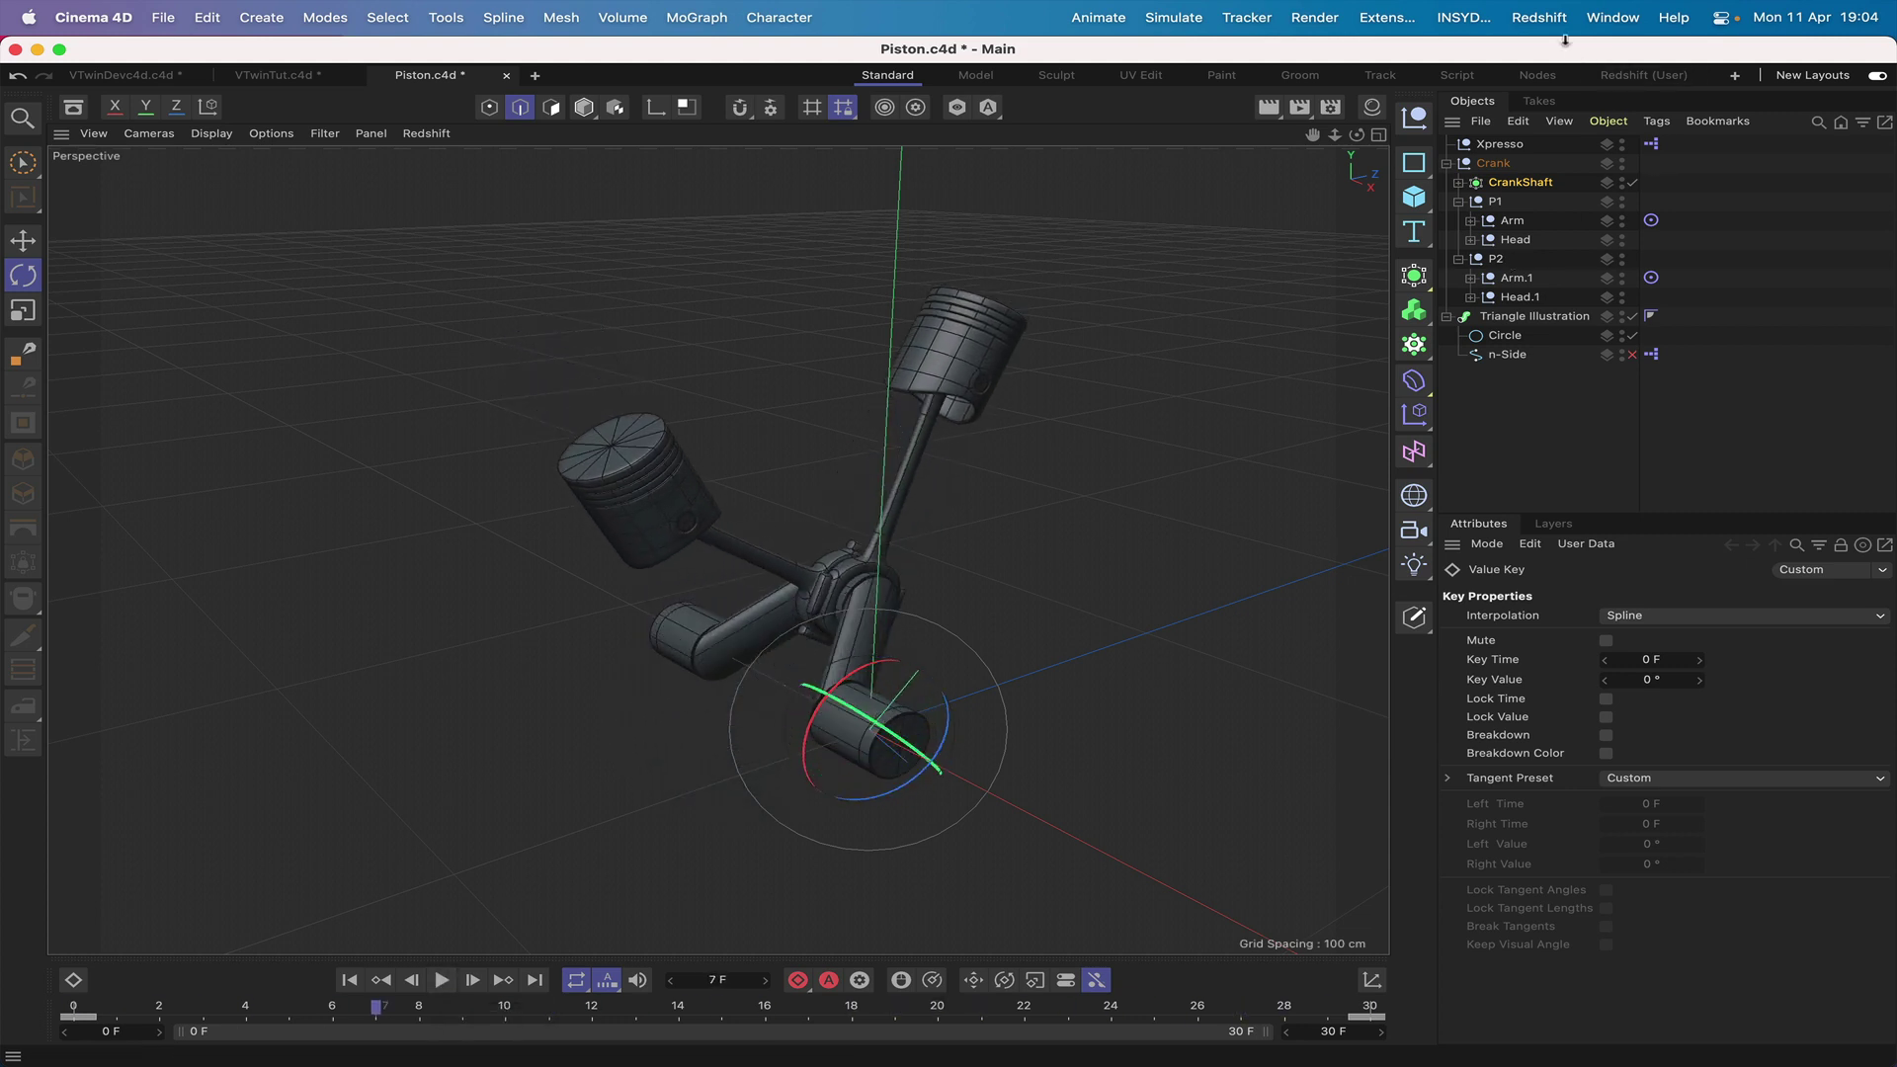
Set the CrankShaft's rotation curve to linear interpolation in the F-Curve timeline and close it.
click(1611, 17)
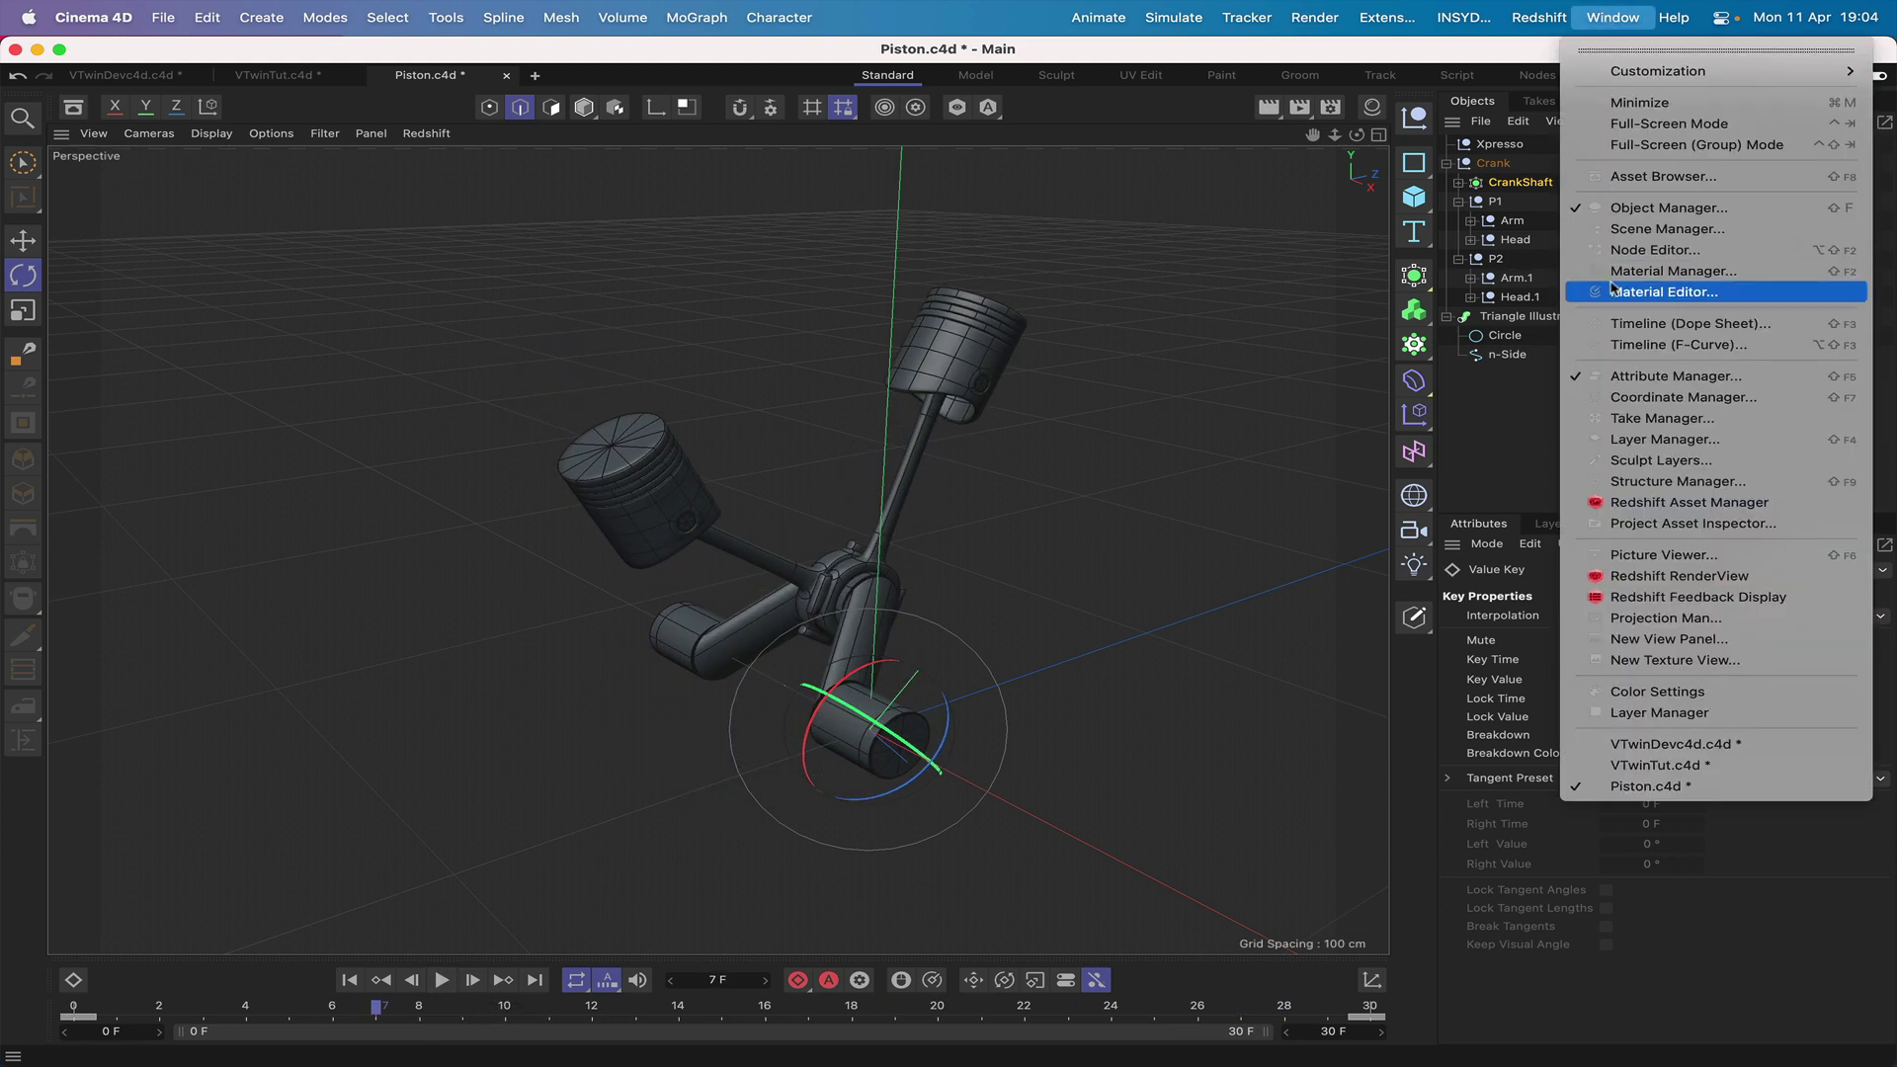
click(1631, 345)
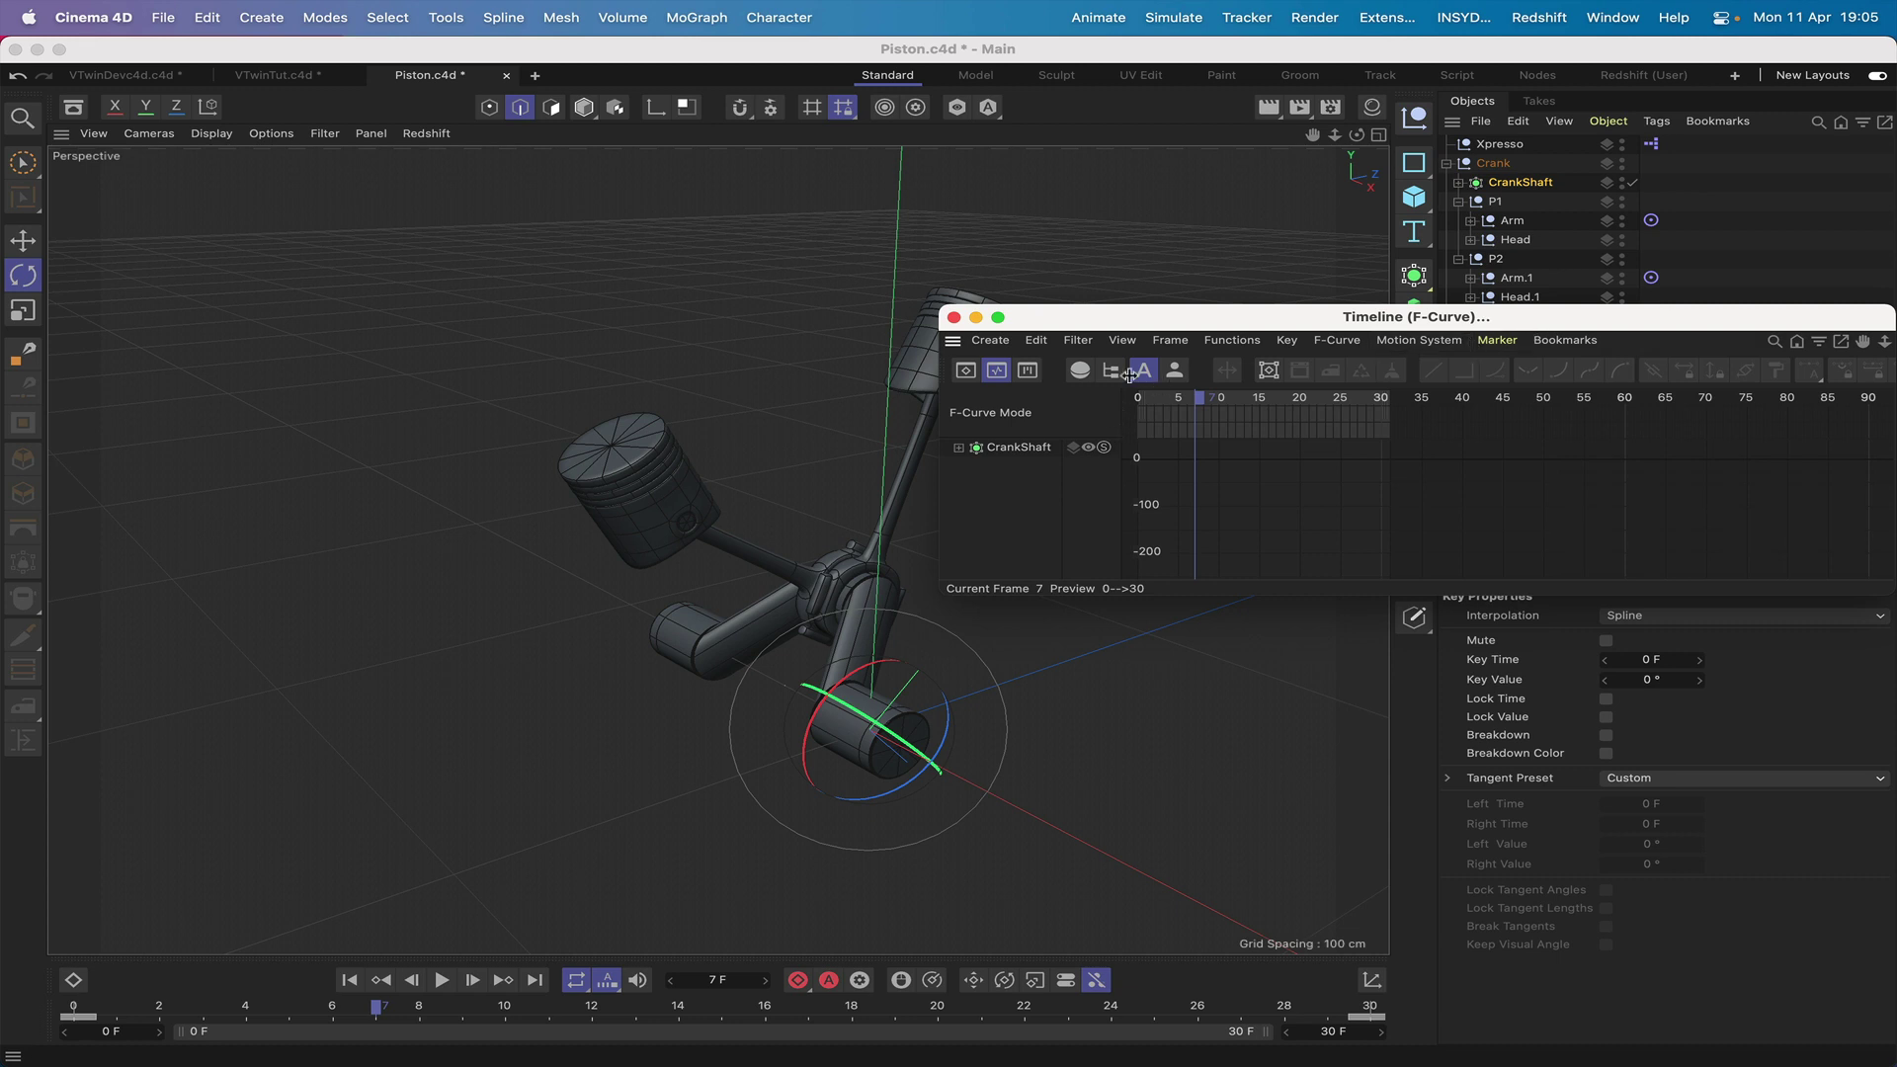
click(1001, 451)
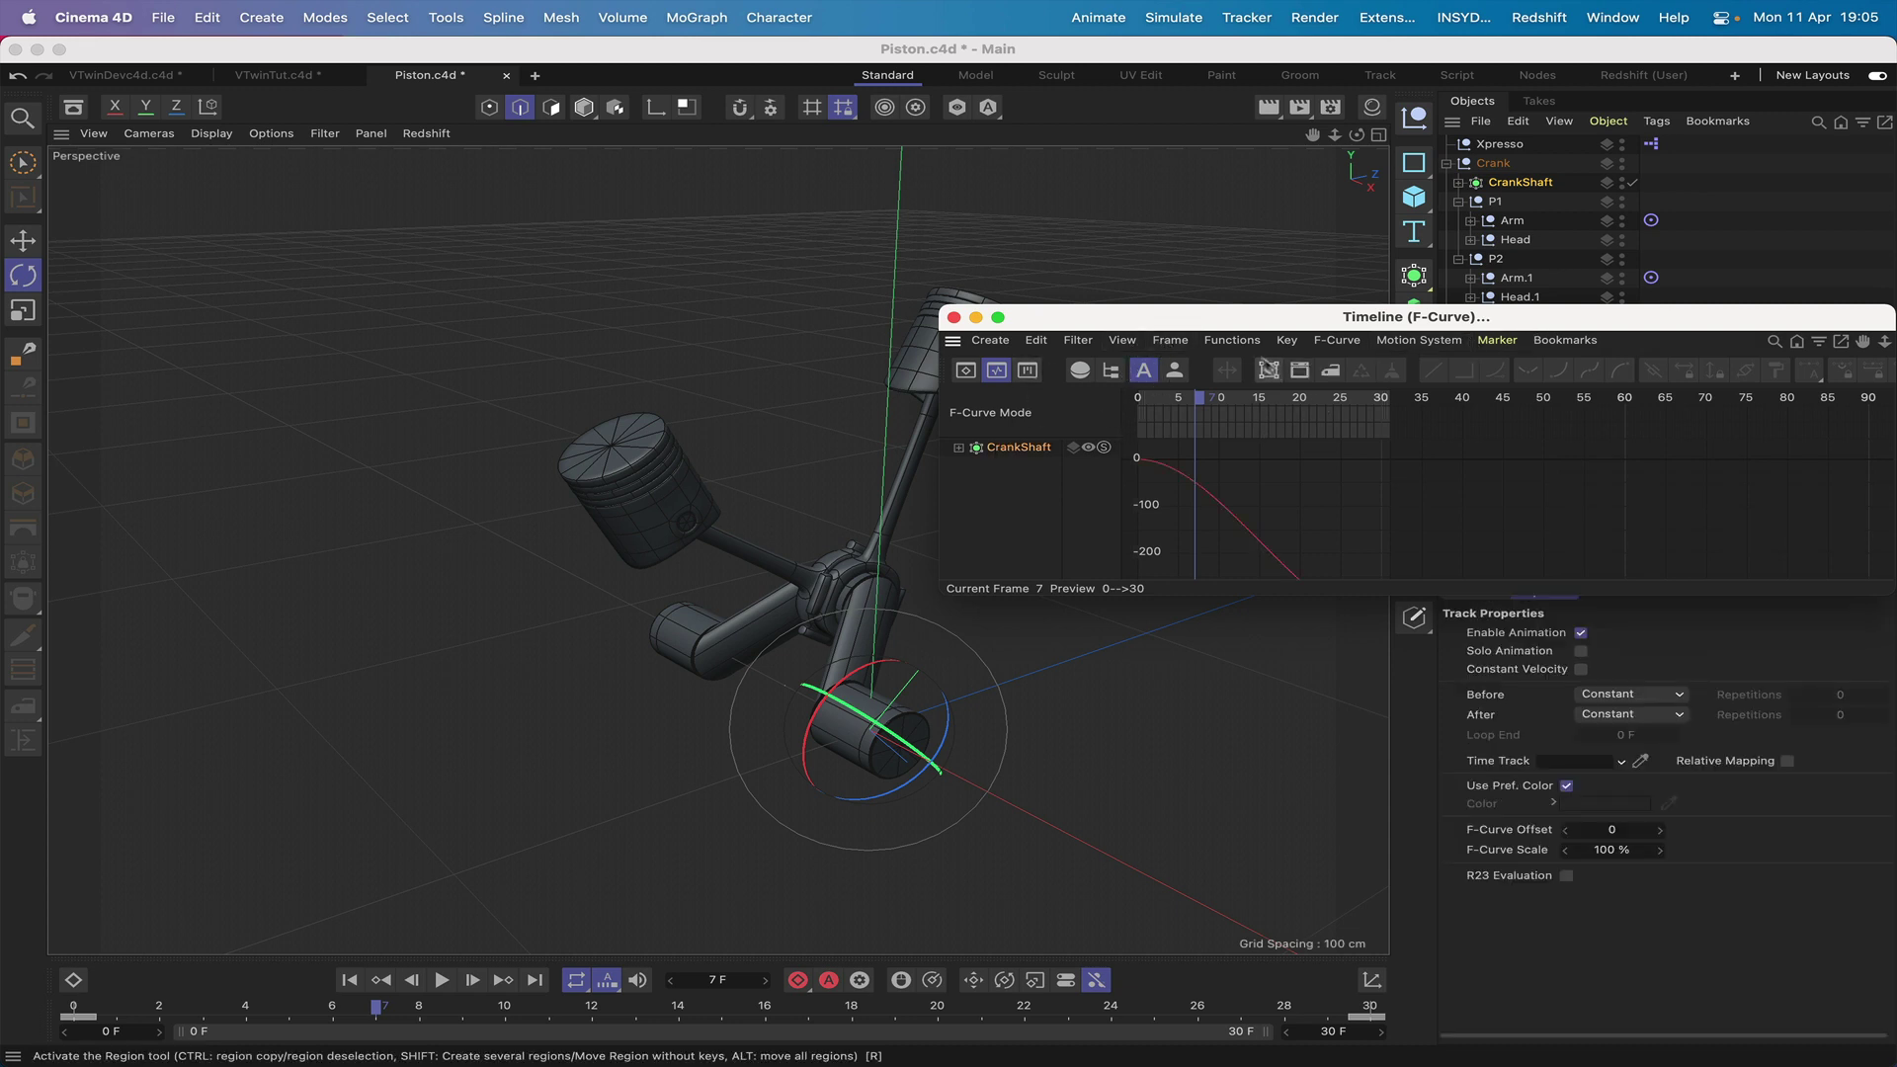
click(1170, 340)
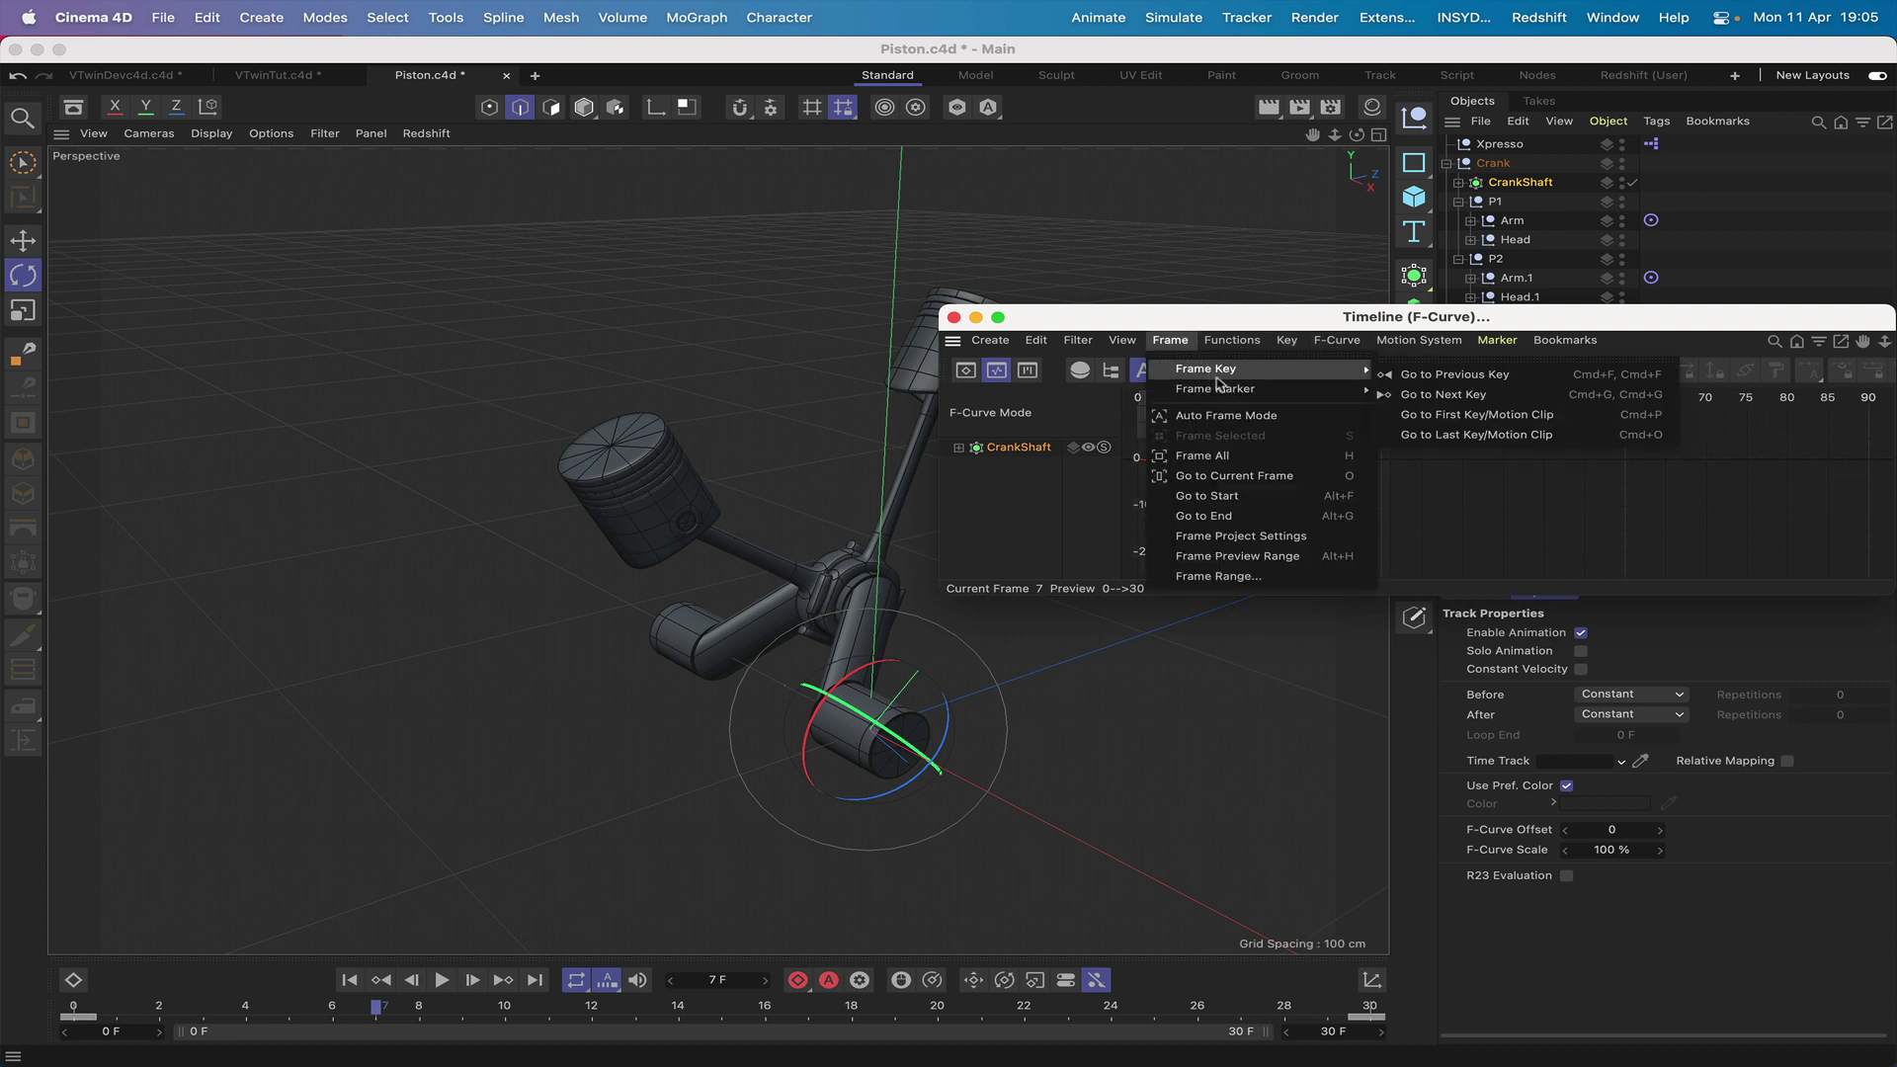
click(1219, 455)
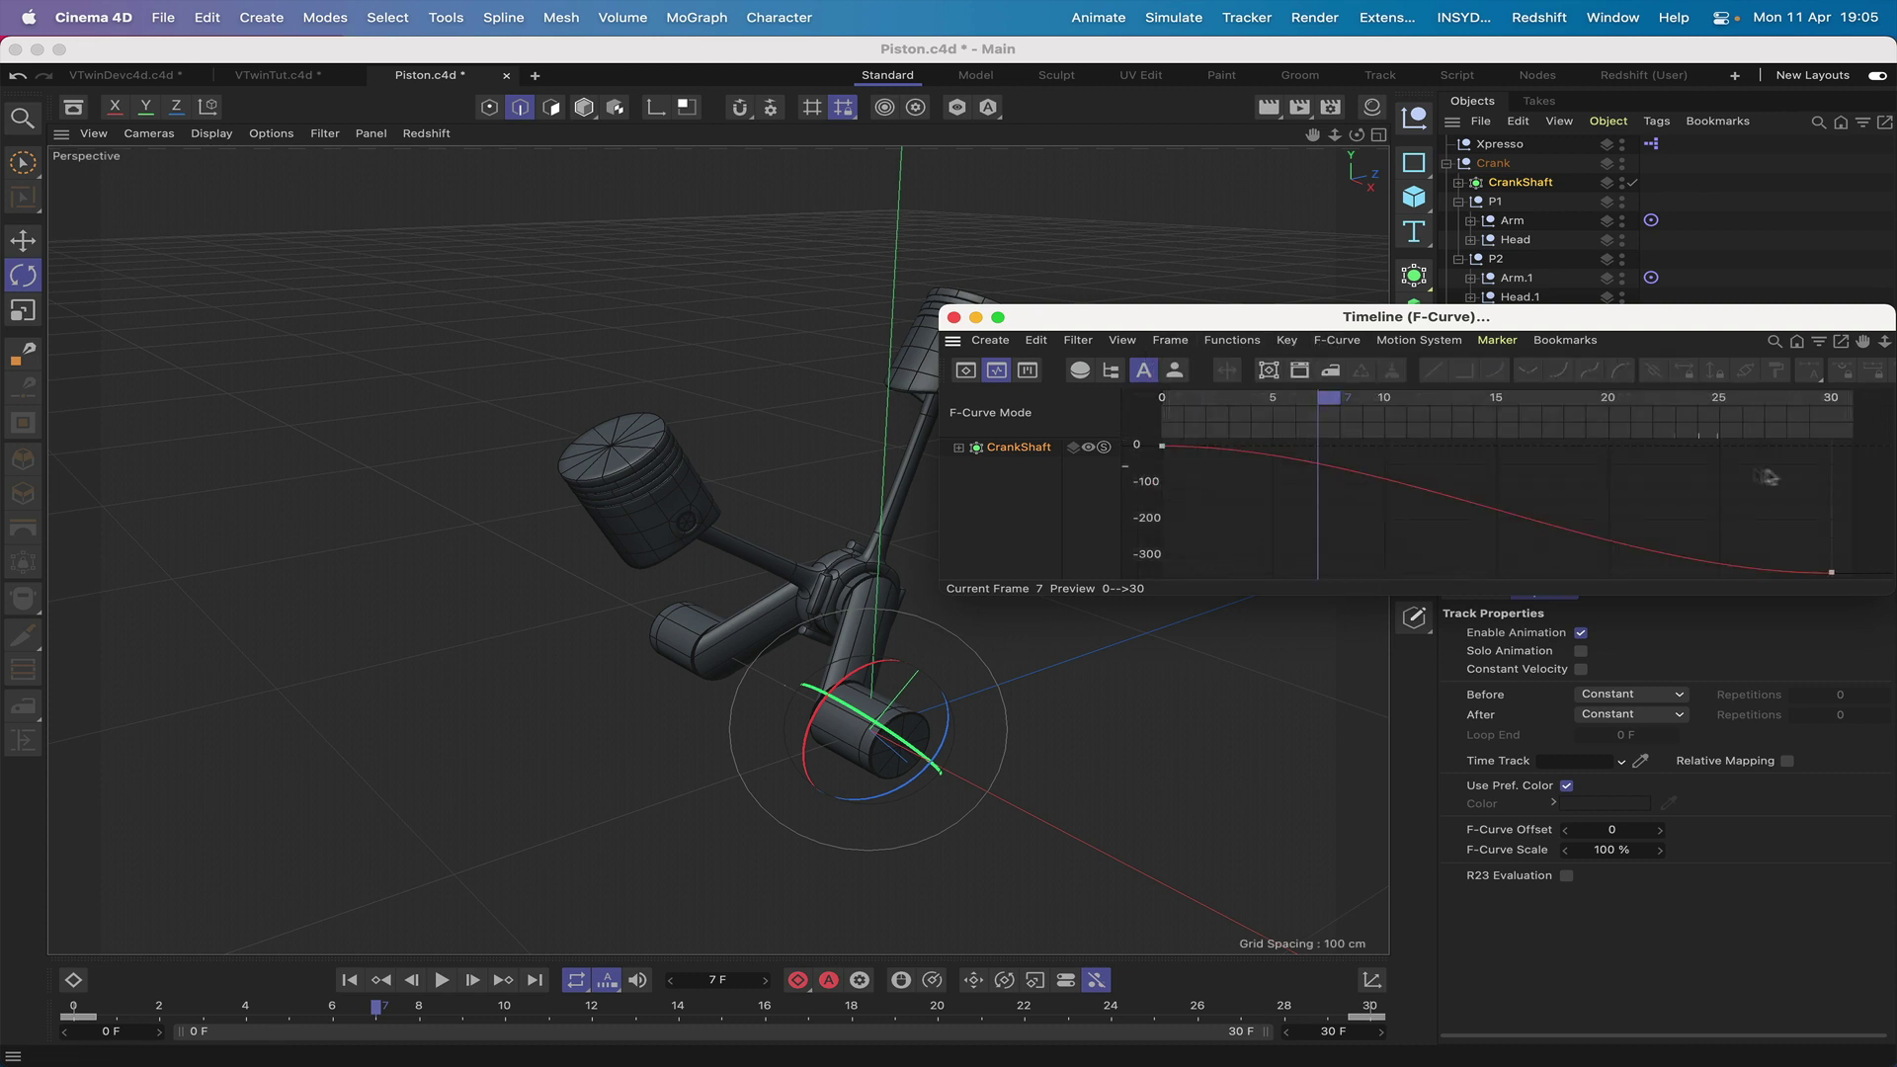
click(1162, 447)
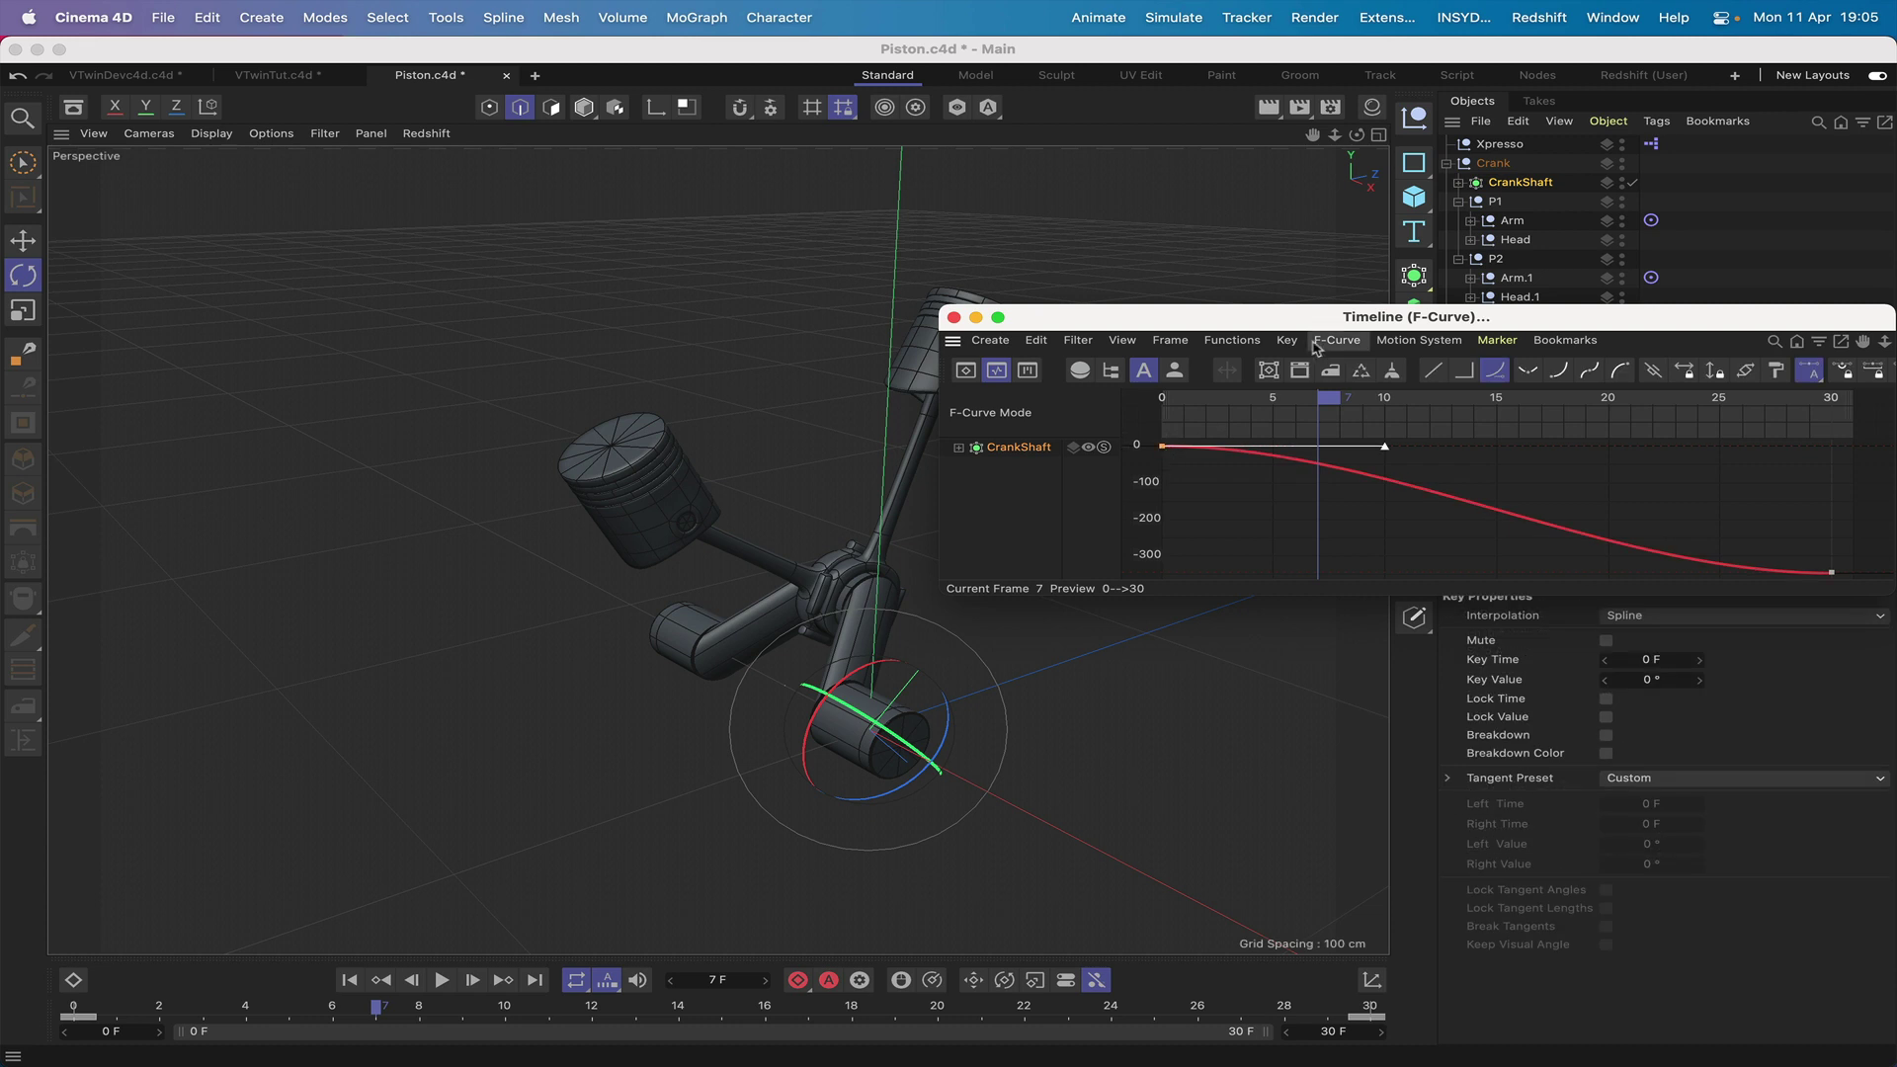
click(1433, 370)
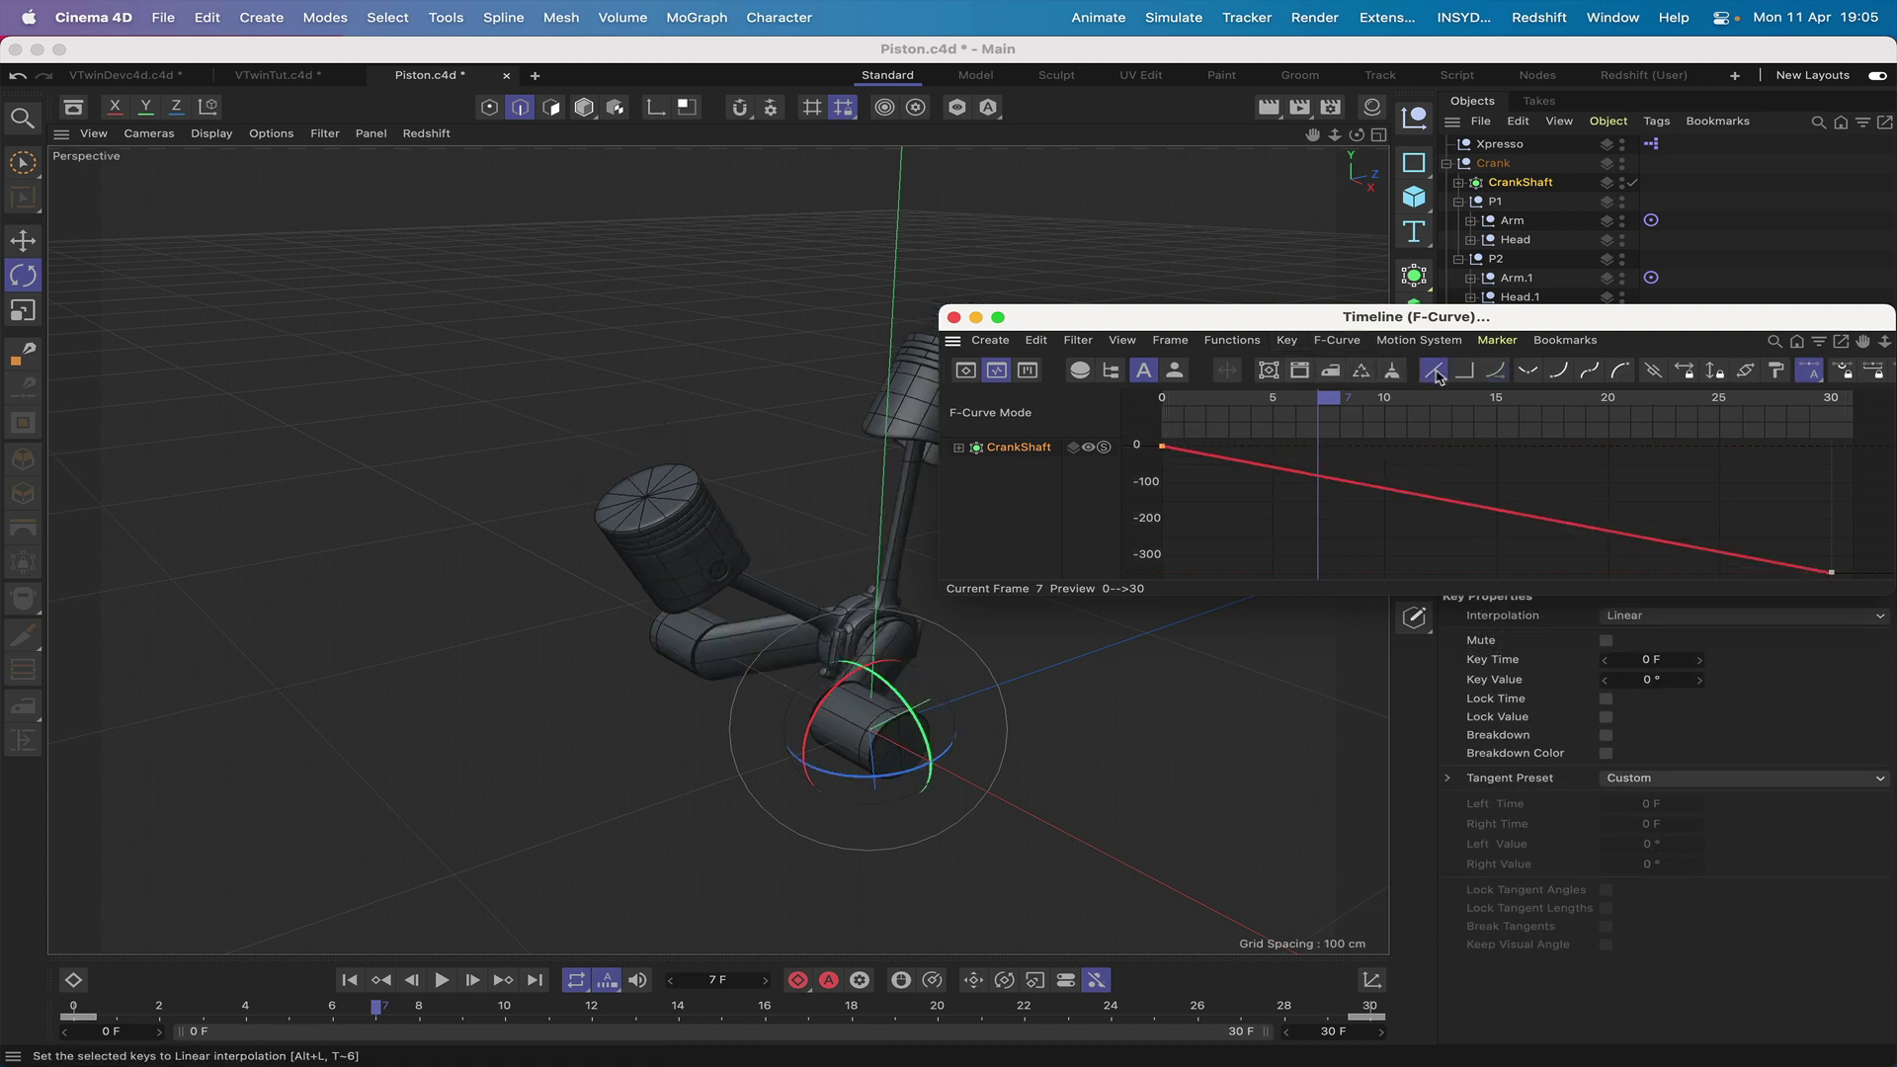
click(955, 318)
Deselect everything and play the crankshaft animation from the start to check the piston motion.
click(552, 871)
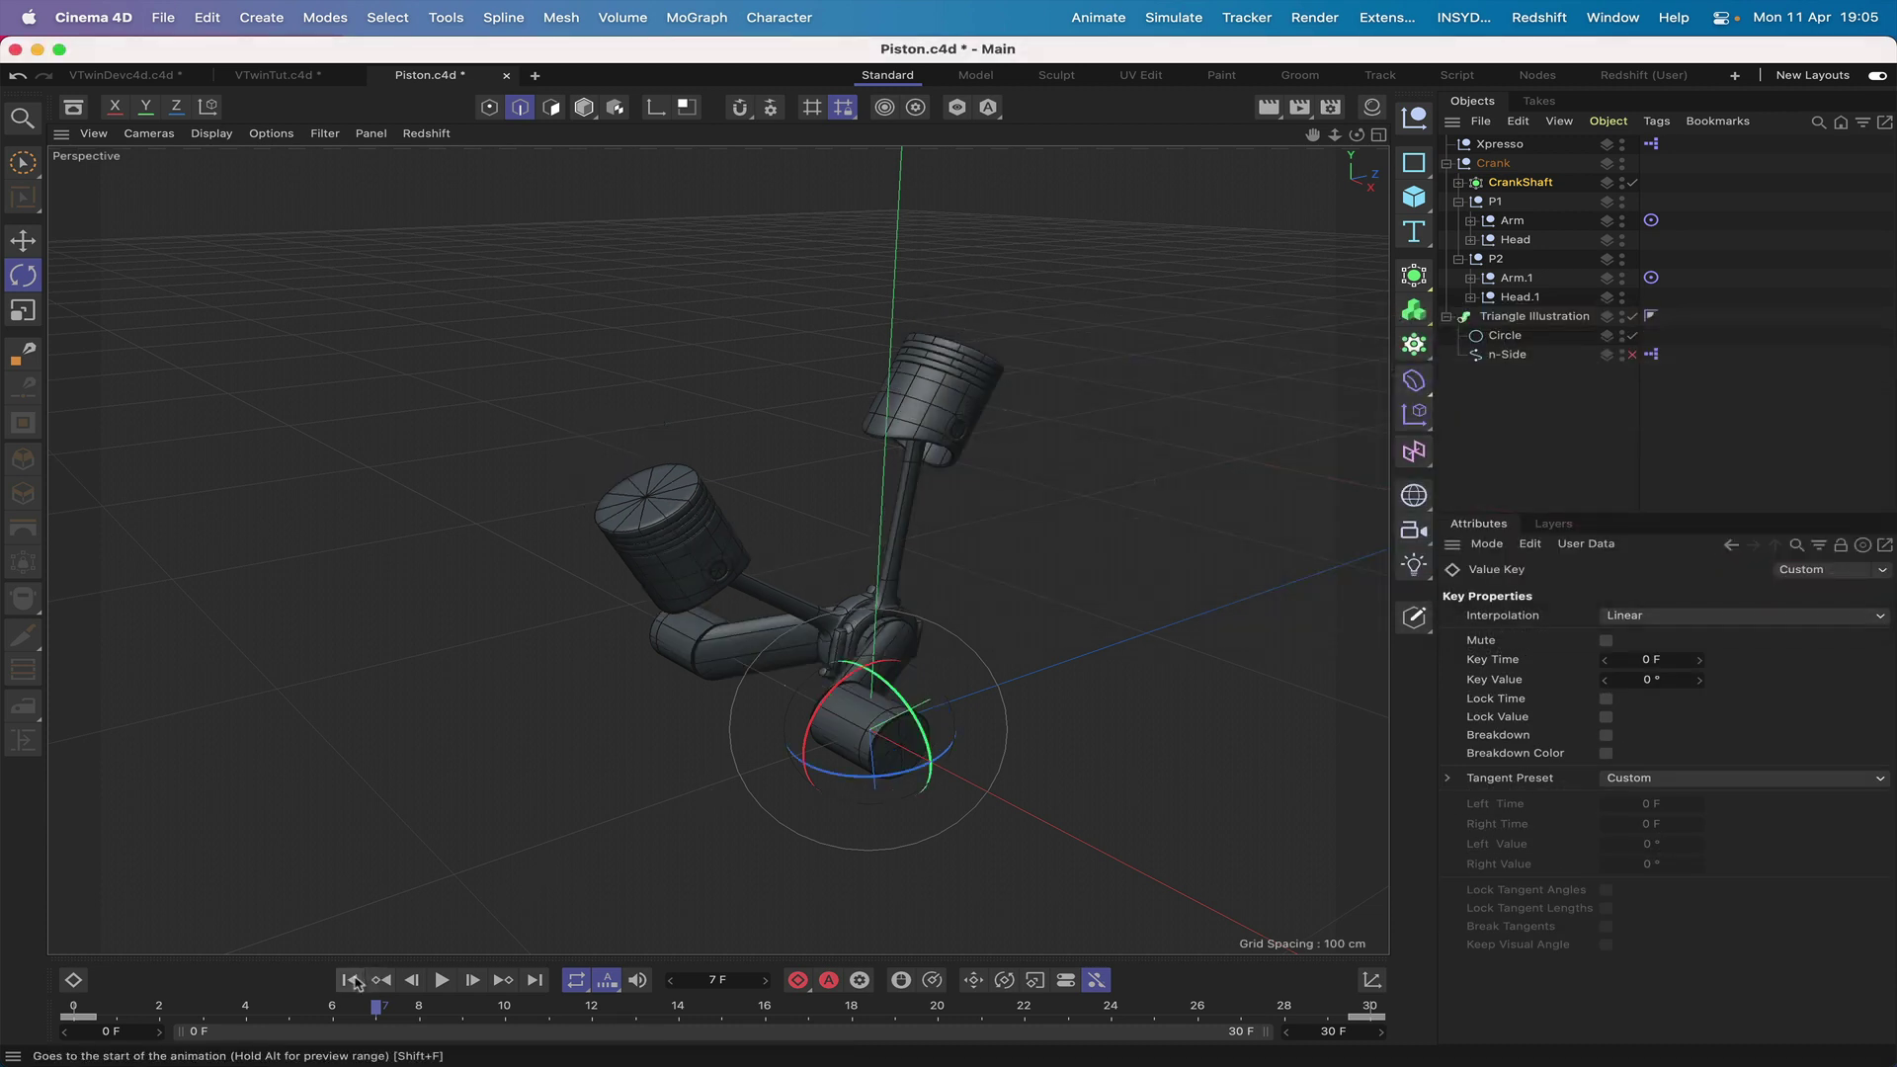
click(349, 980)
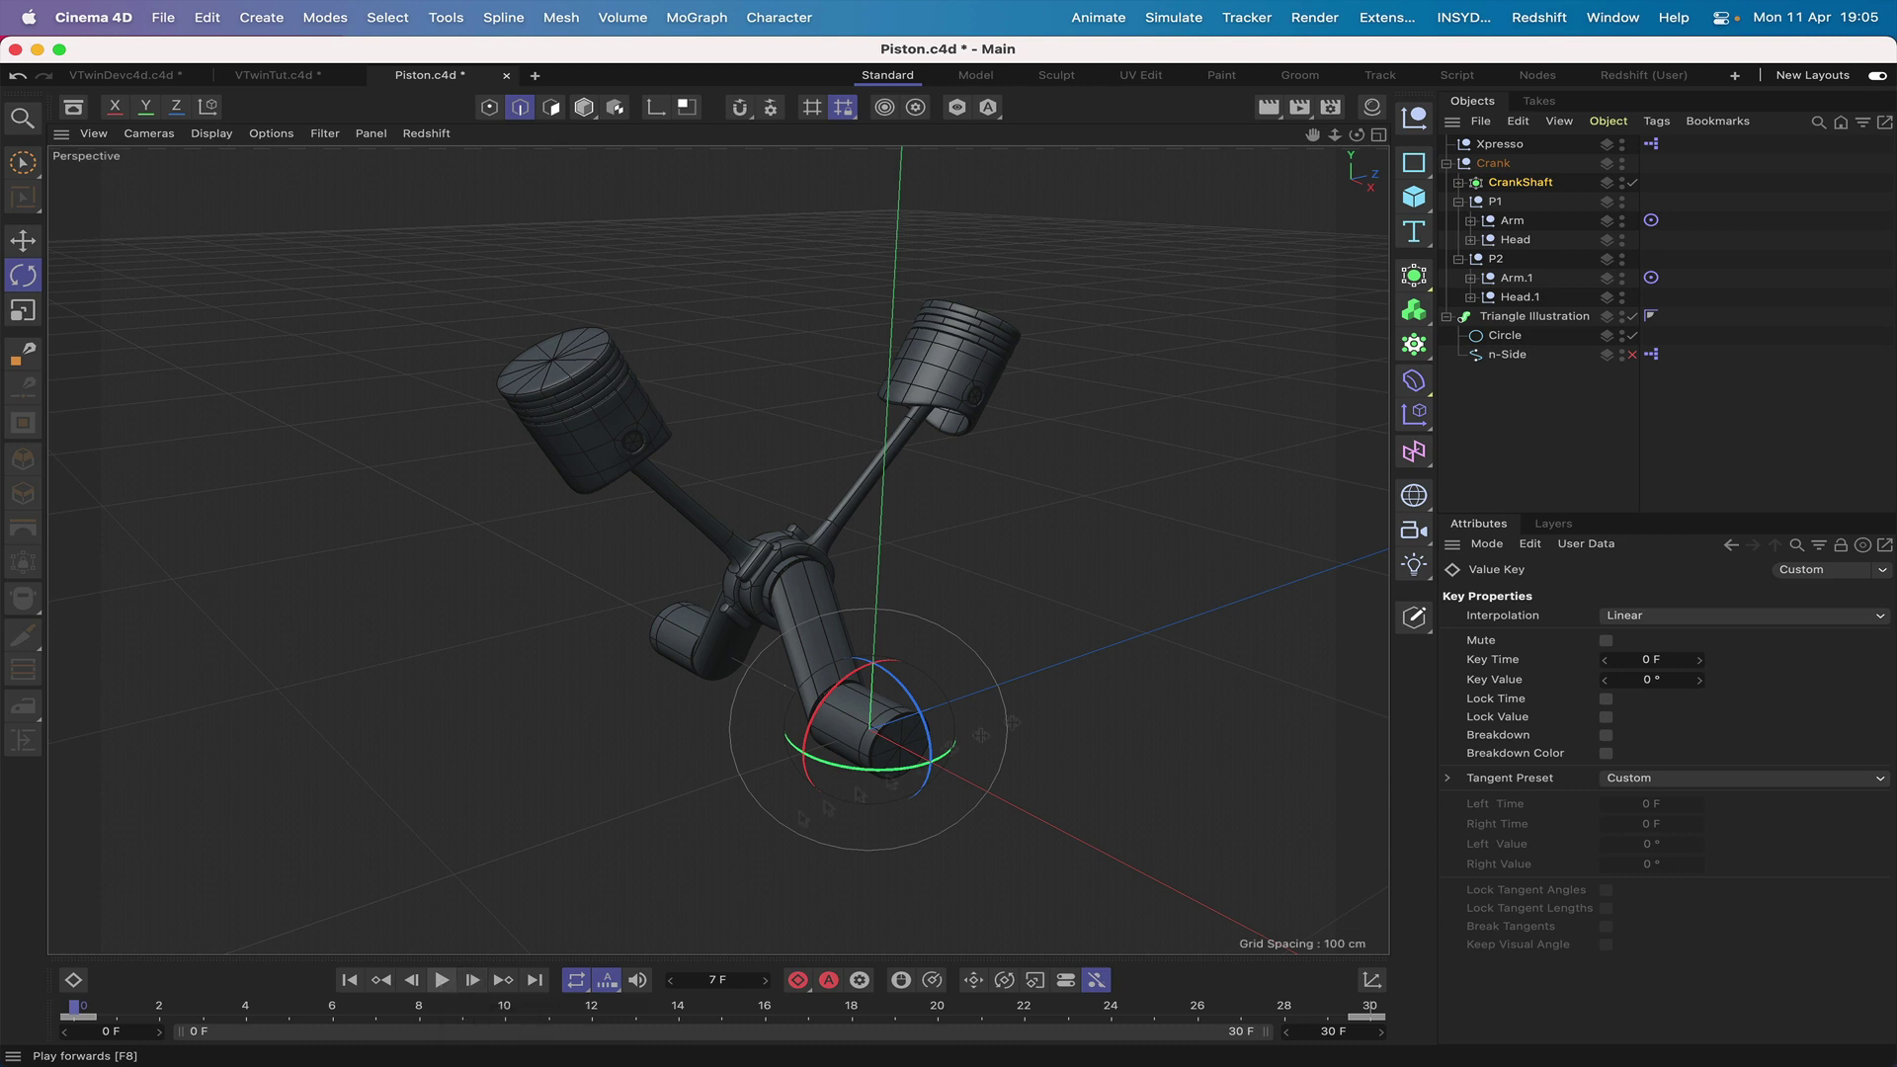
click(1503, 475)
click(443, 981)
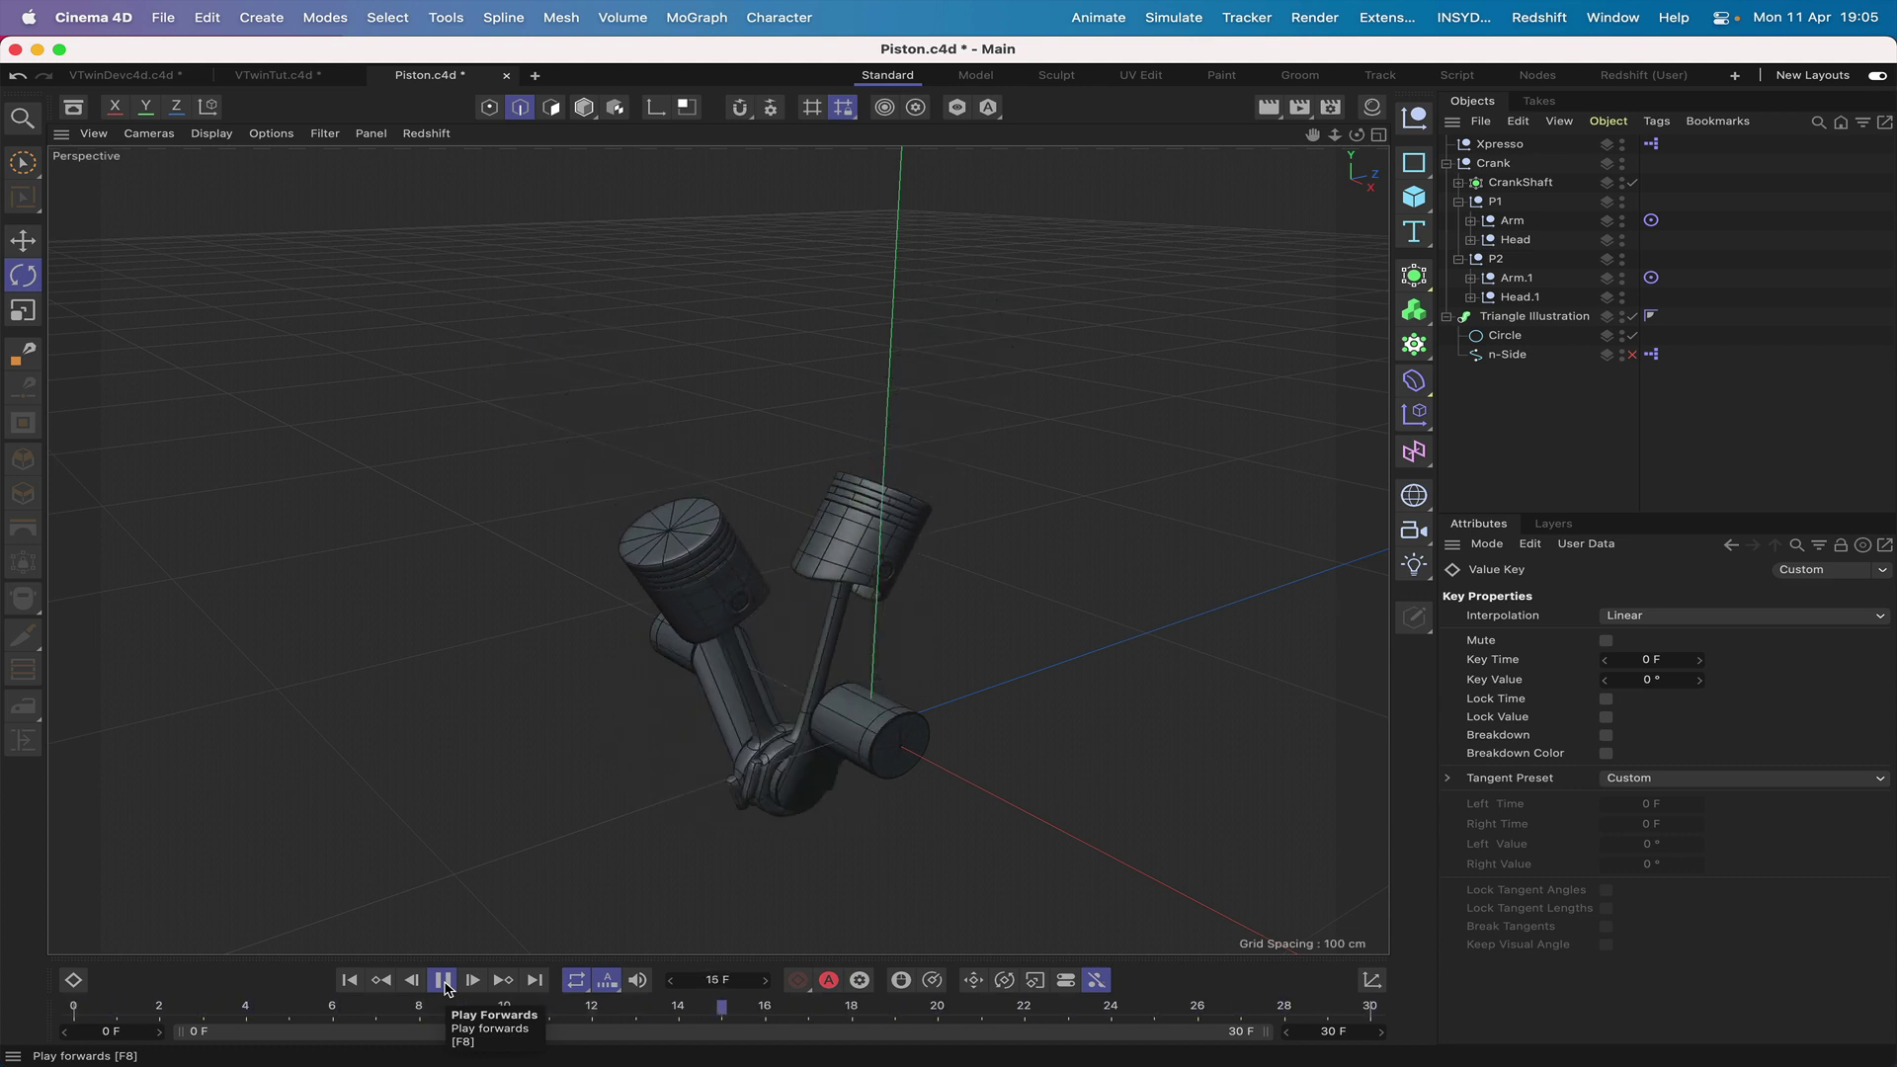
click(445, 987)
alt+middle_drag(751, 643, 533, 778)
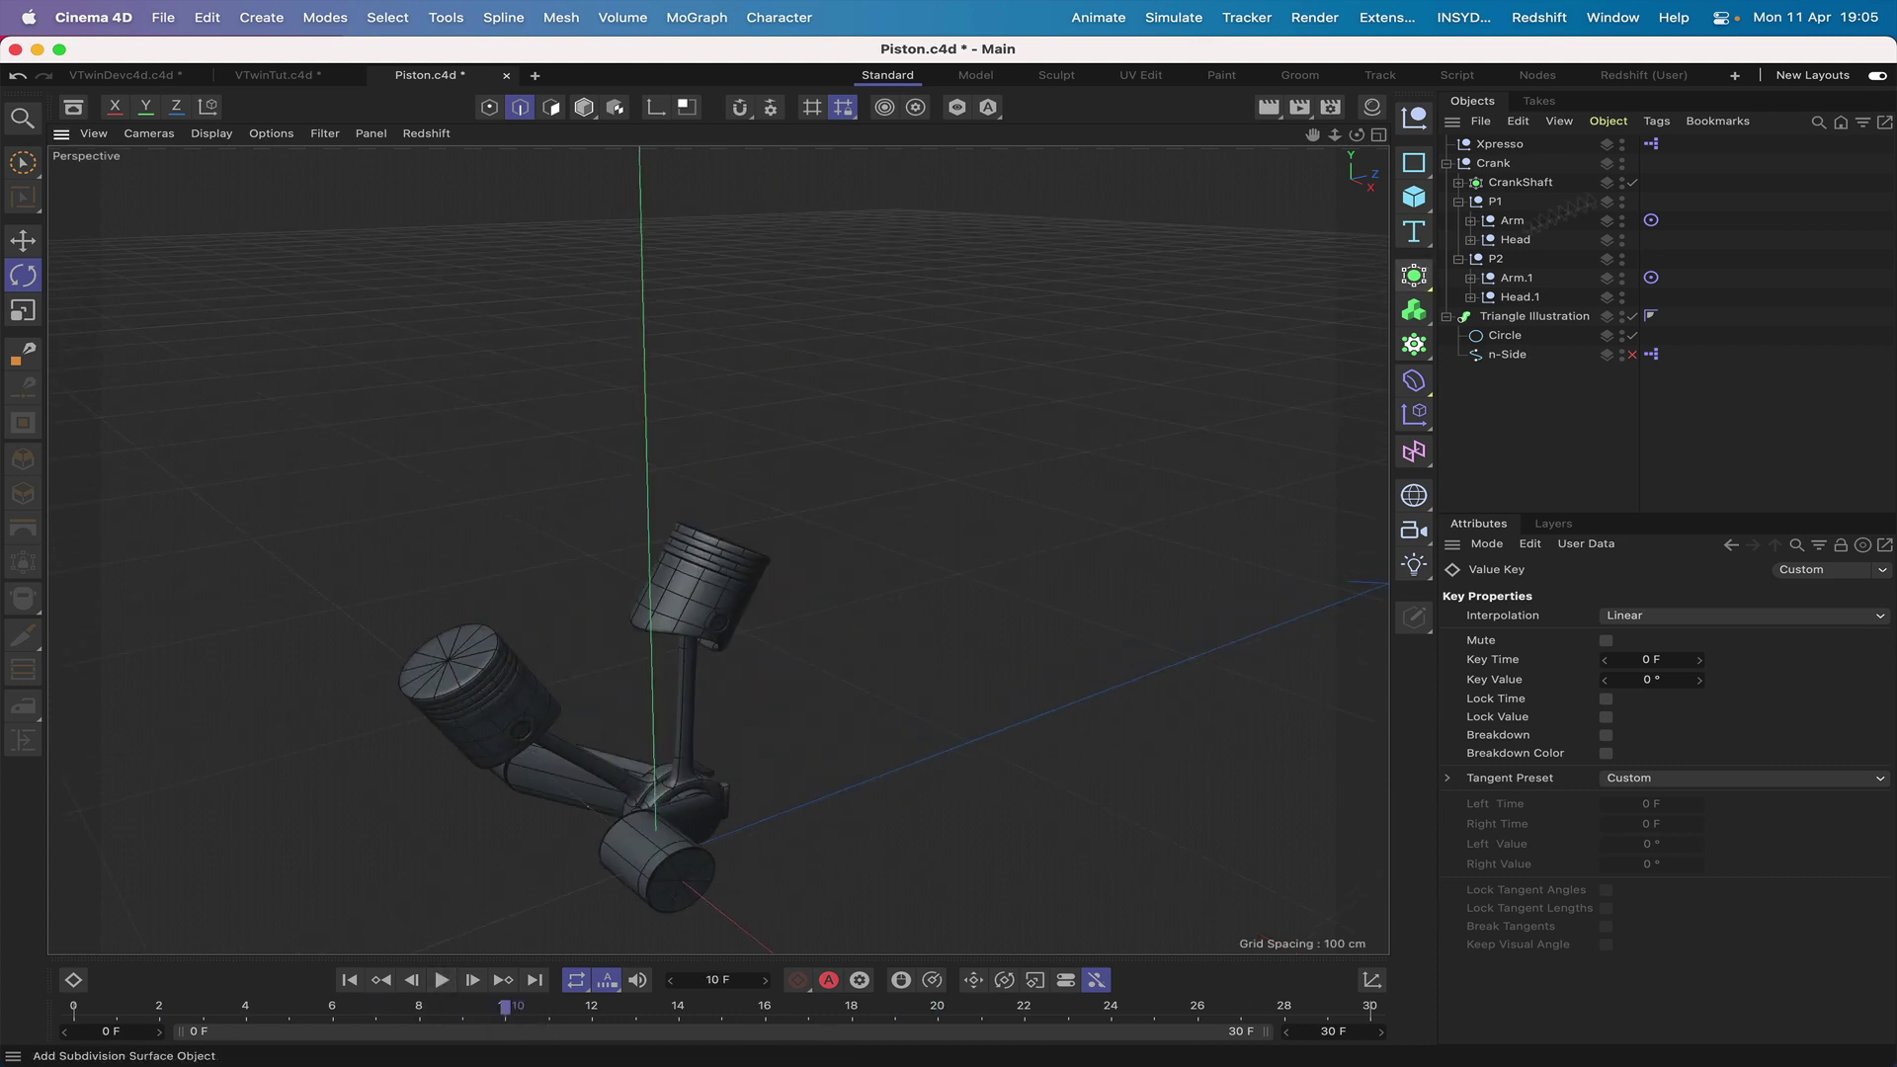
Review the Iteration node's range and the contents of both Link List nodes in the Xpresso null's graph.
double_click(1651, 143)
click(362, 449)
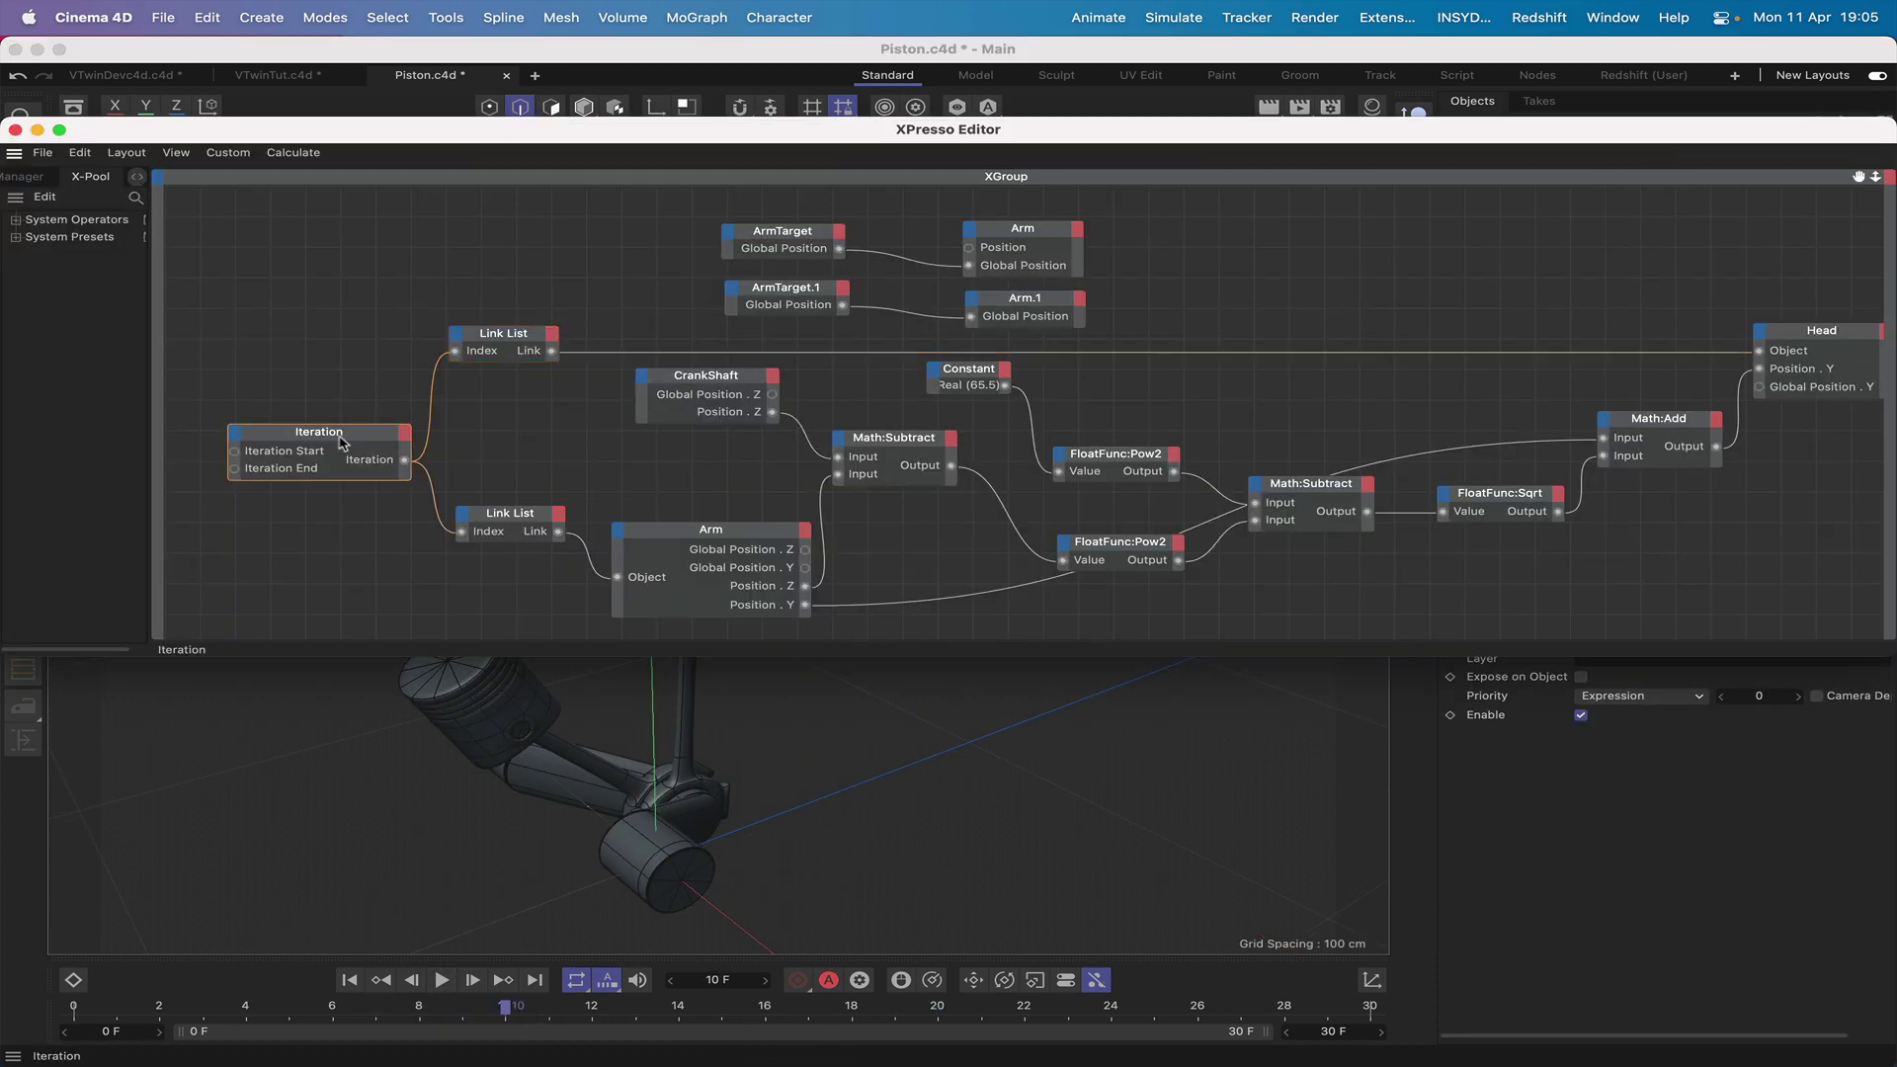
drag(1282, 130, 1243, 50)
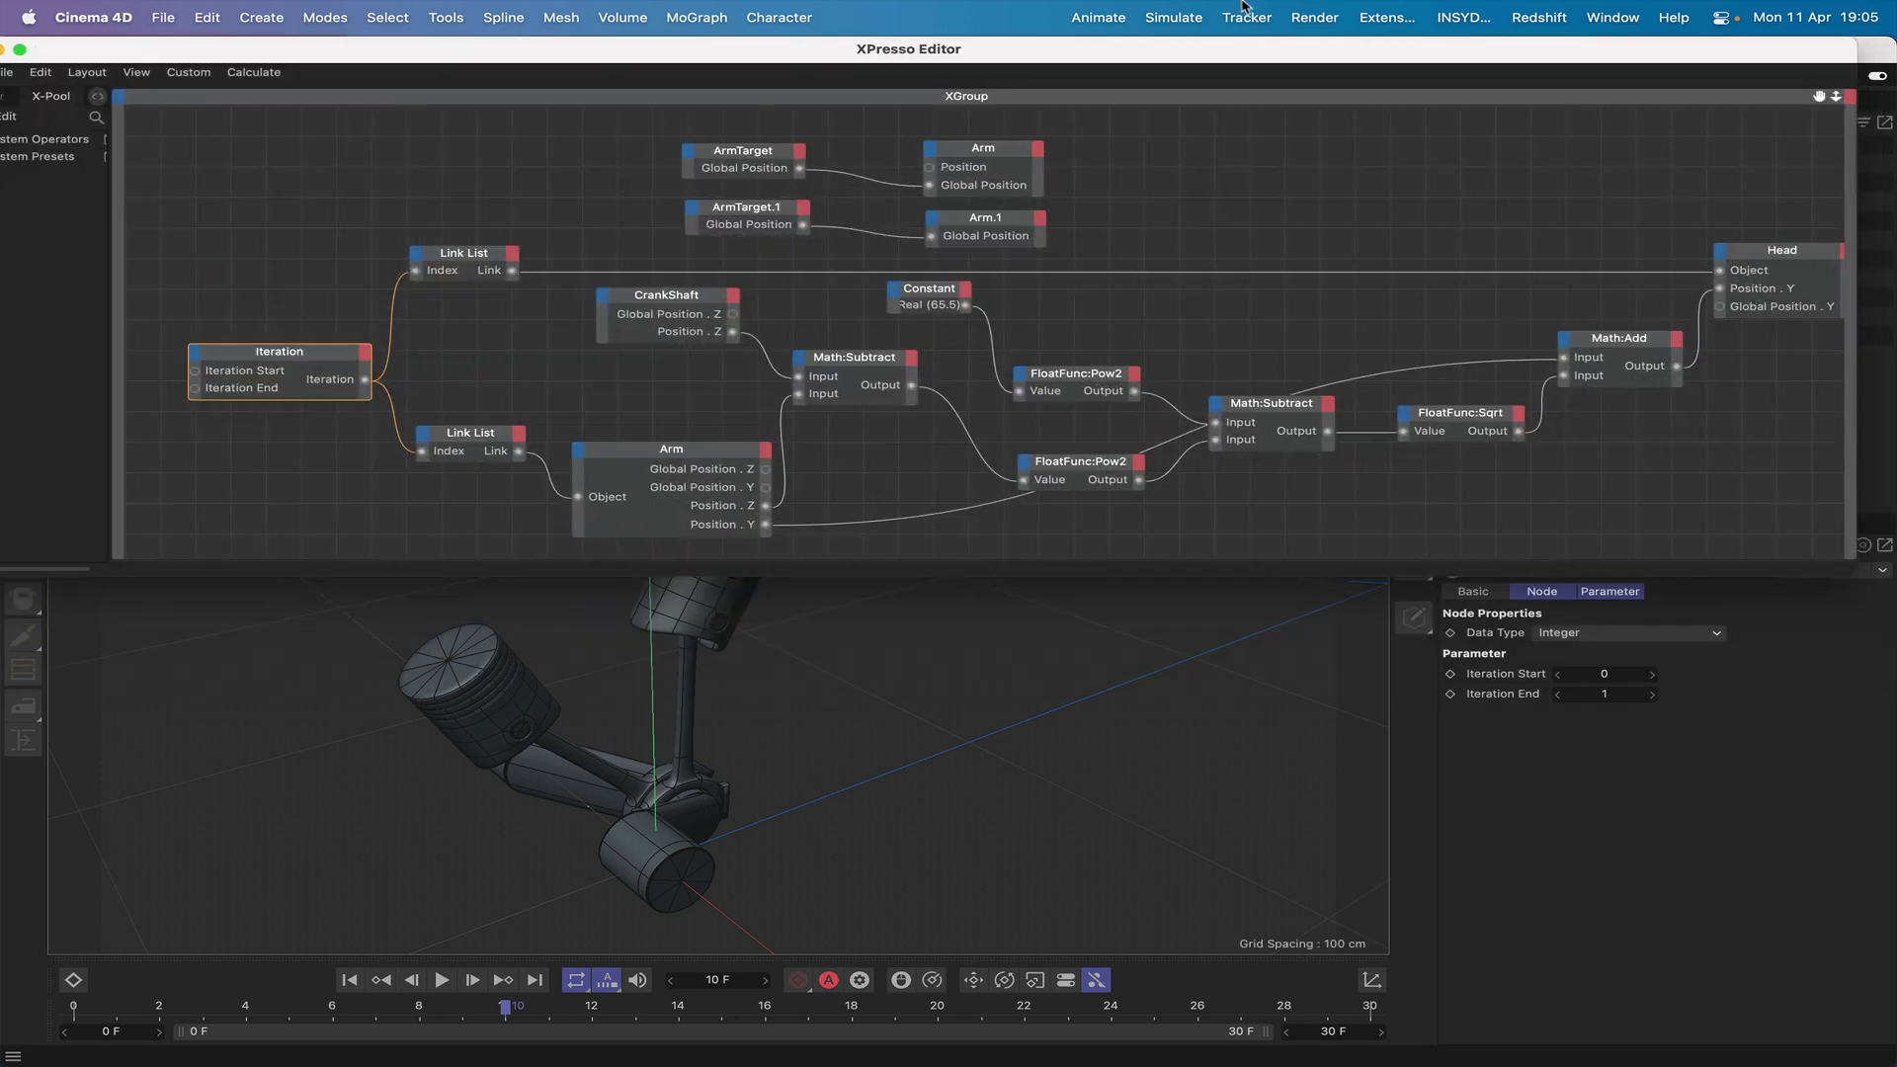
click(1573, 692)
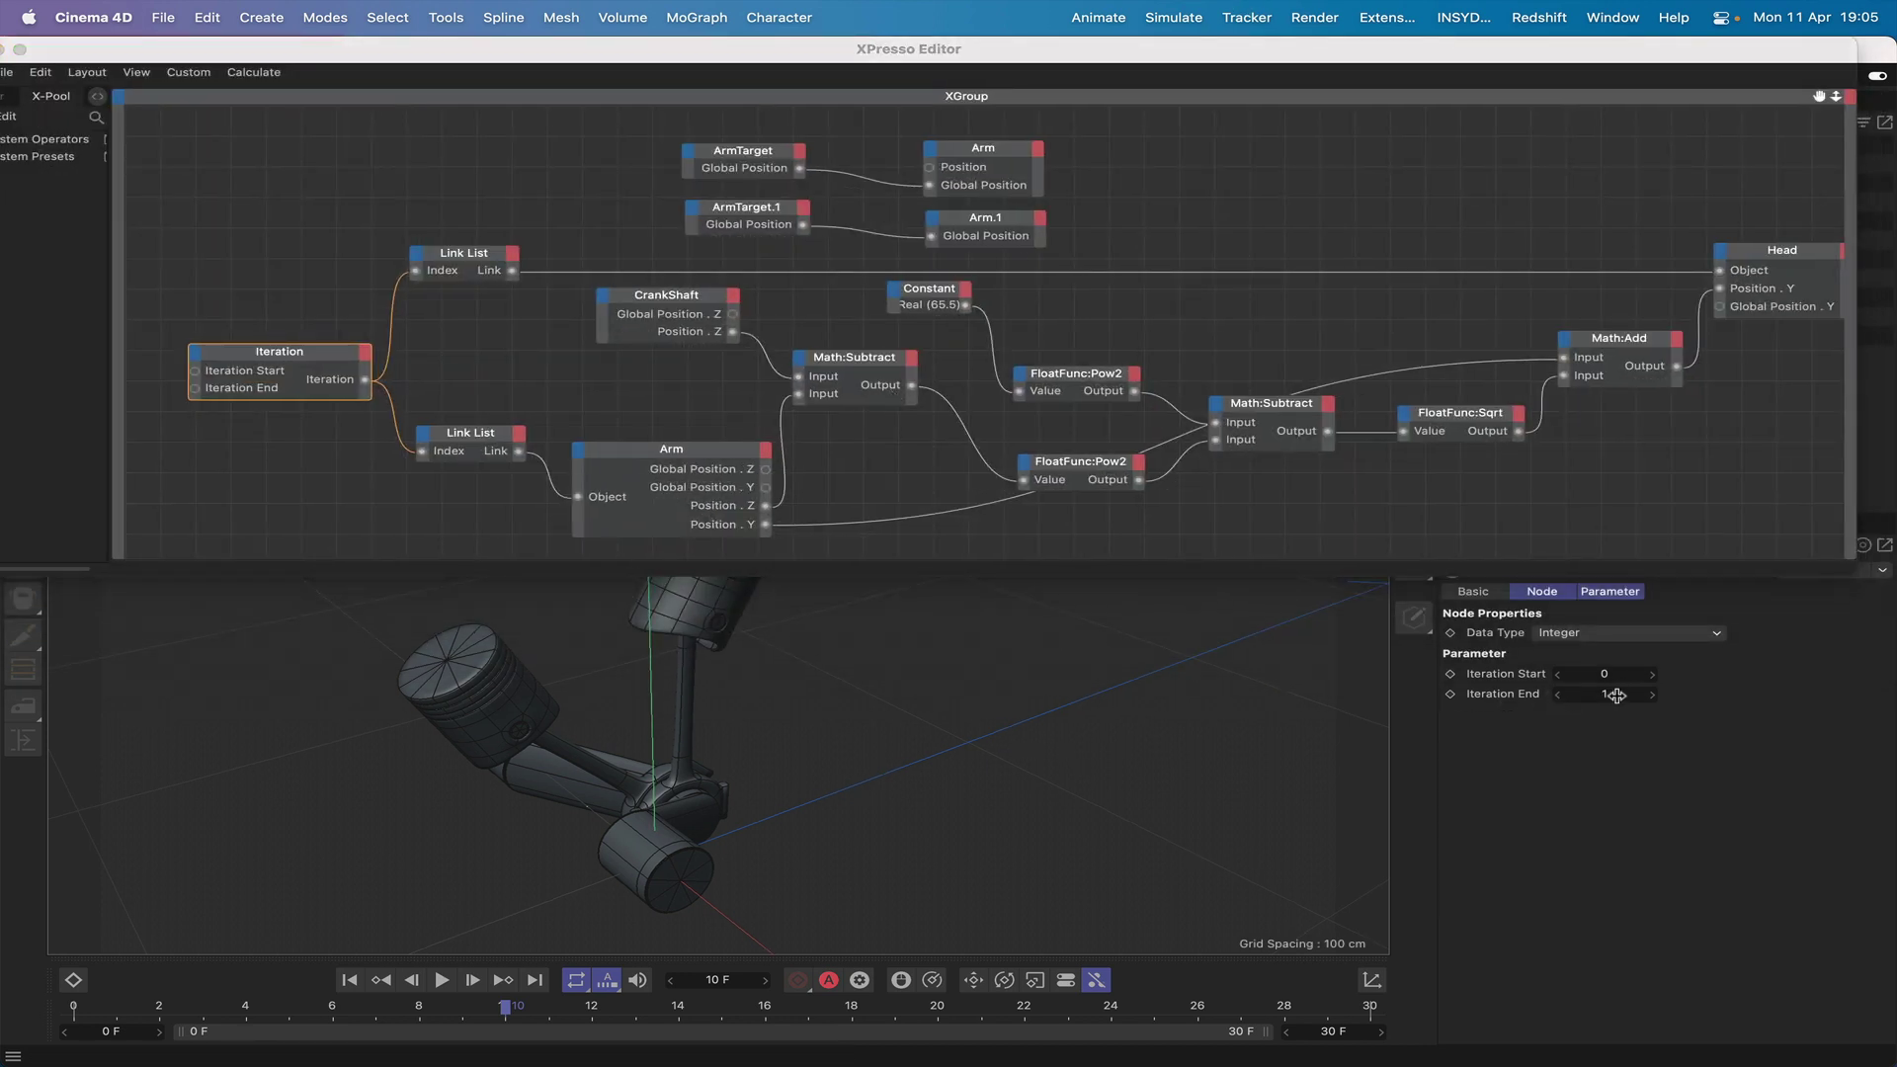
click(487, 258)
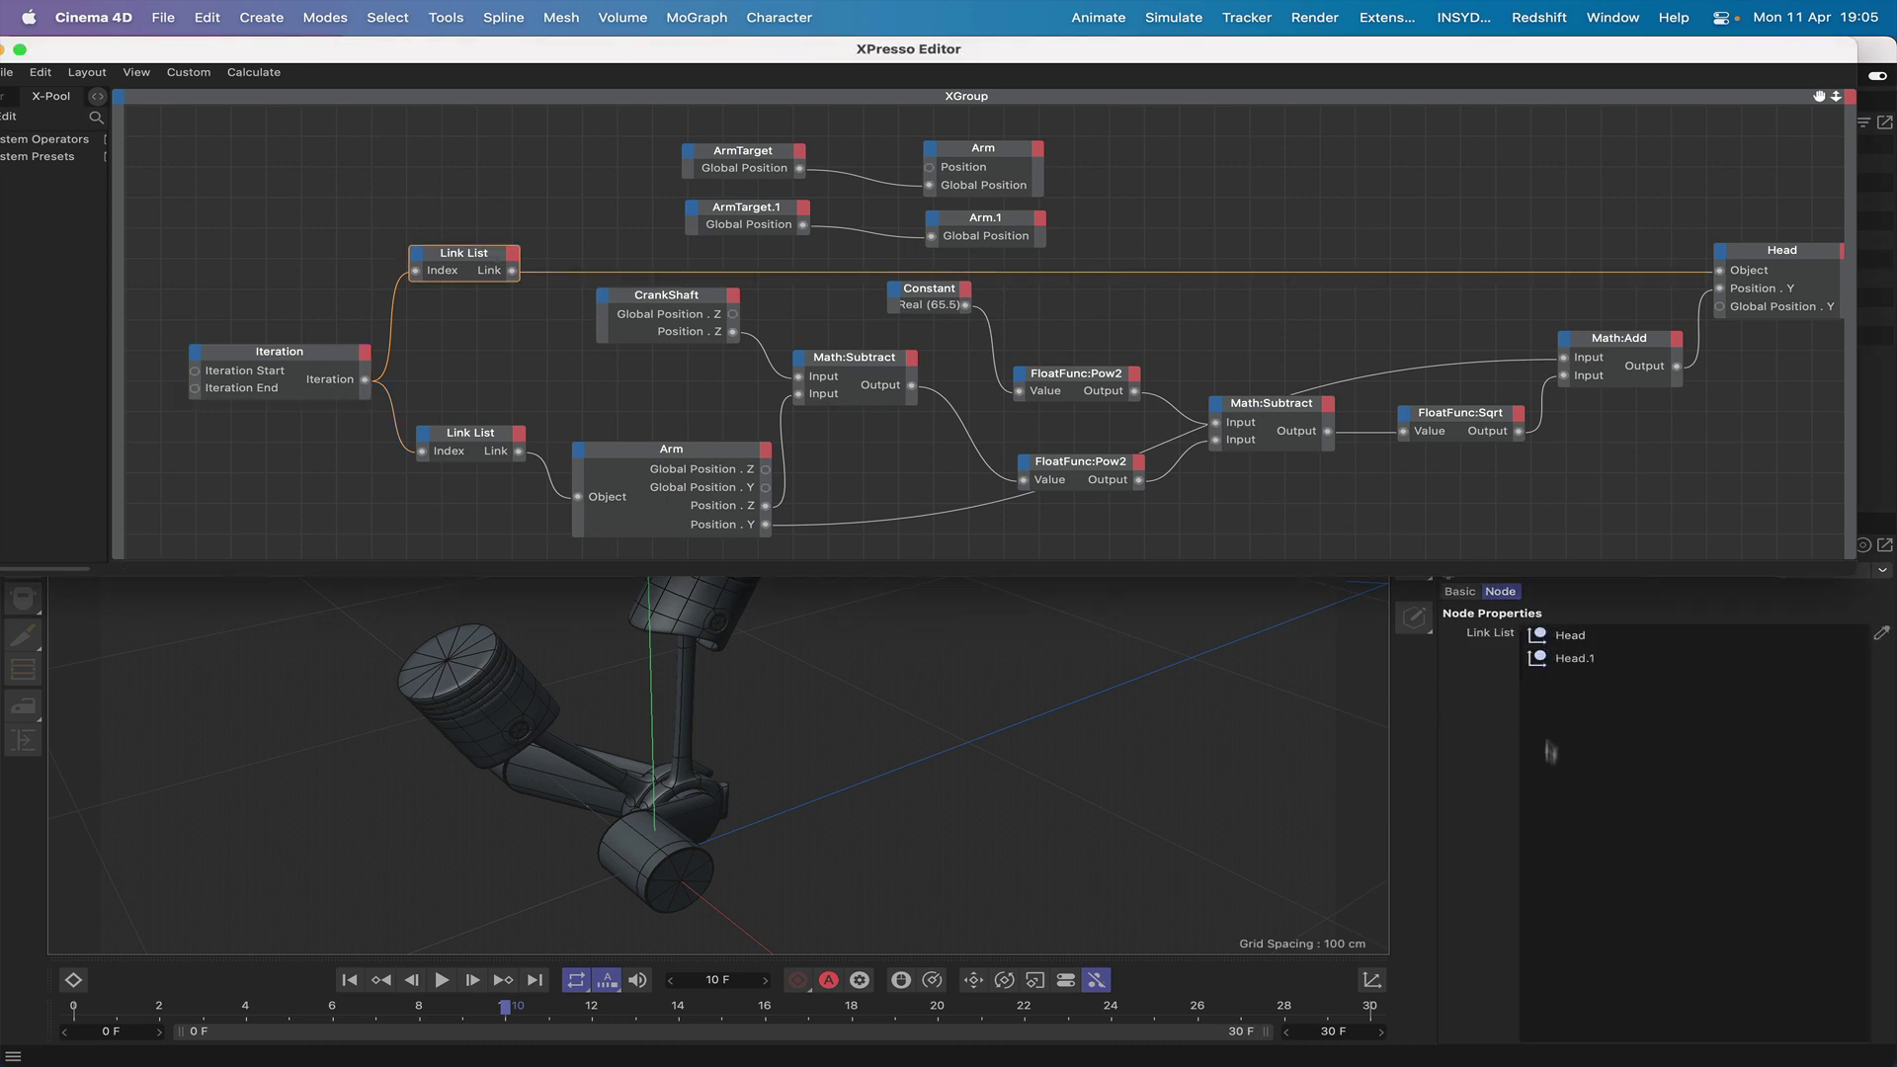
click(477, 441)
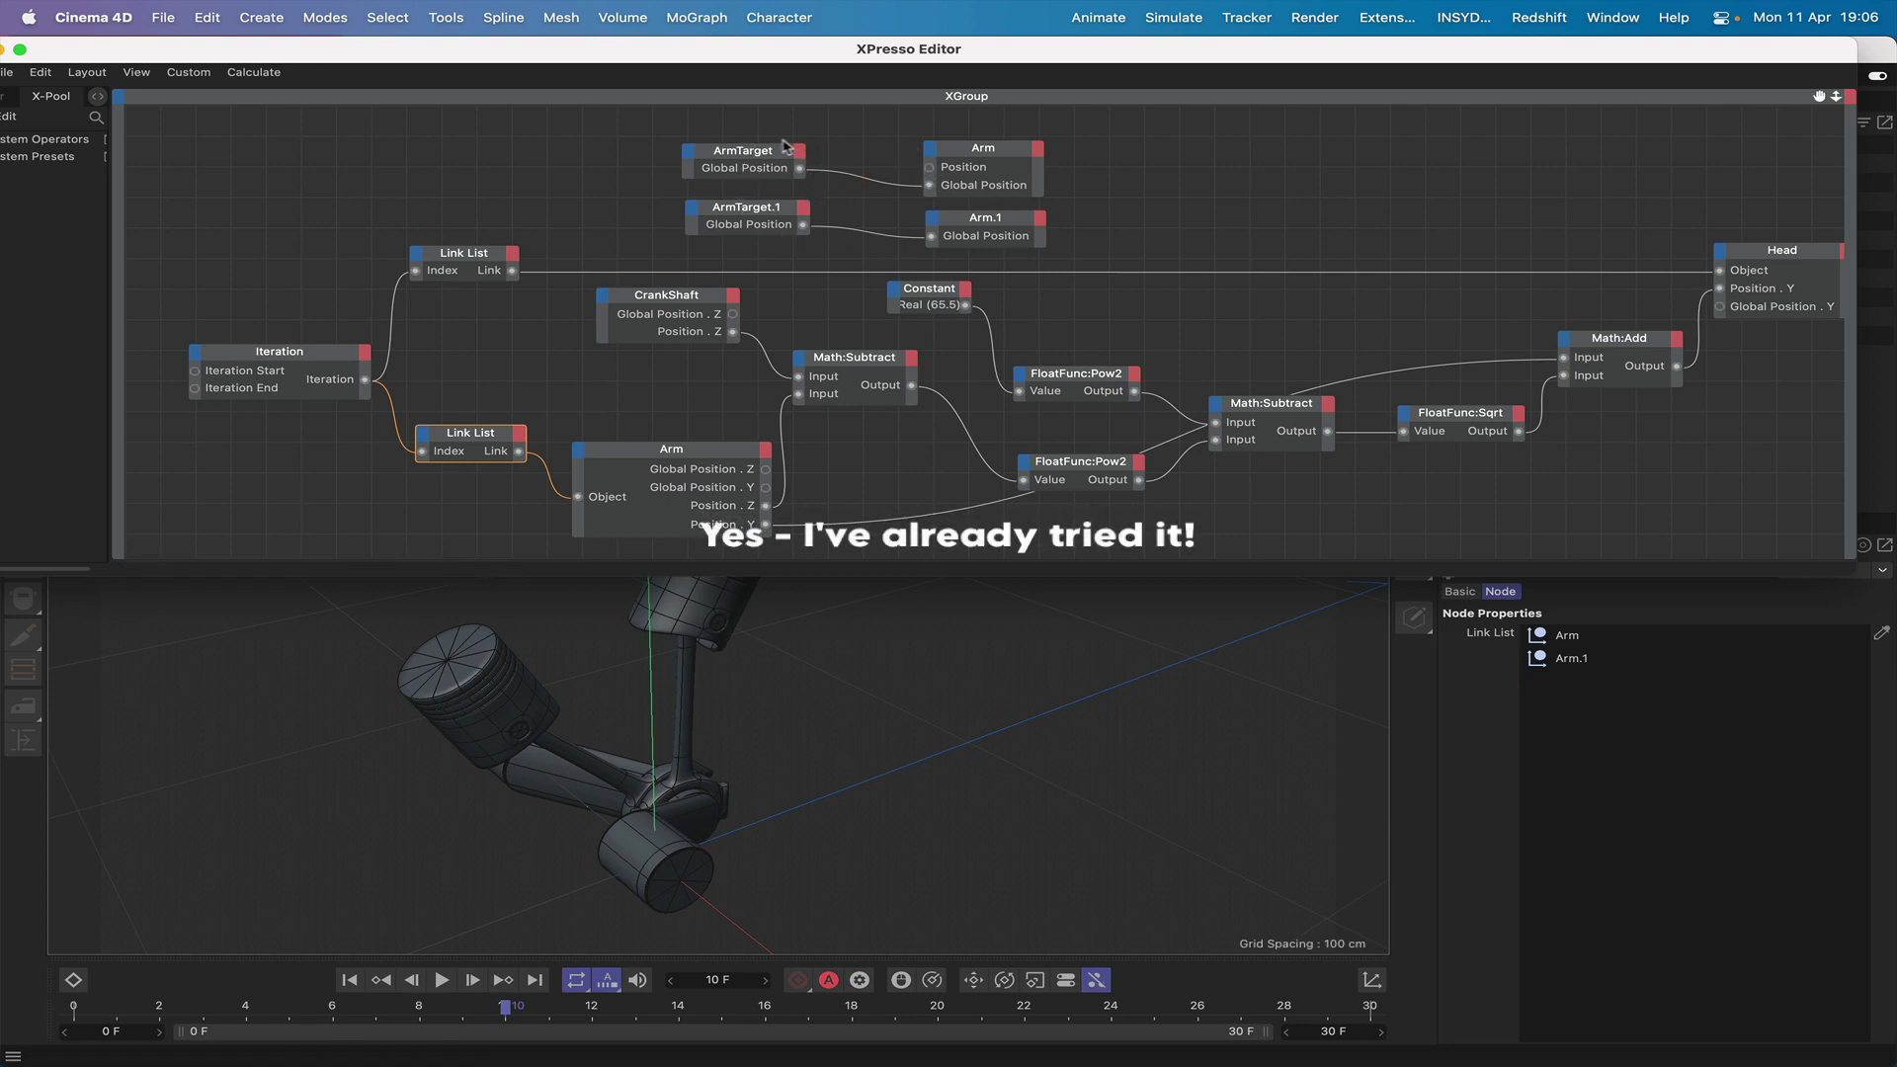
drag(1506, 57, 1245, 428)
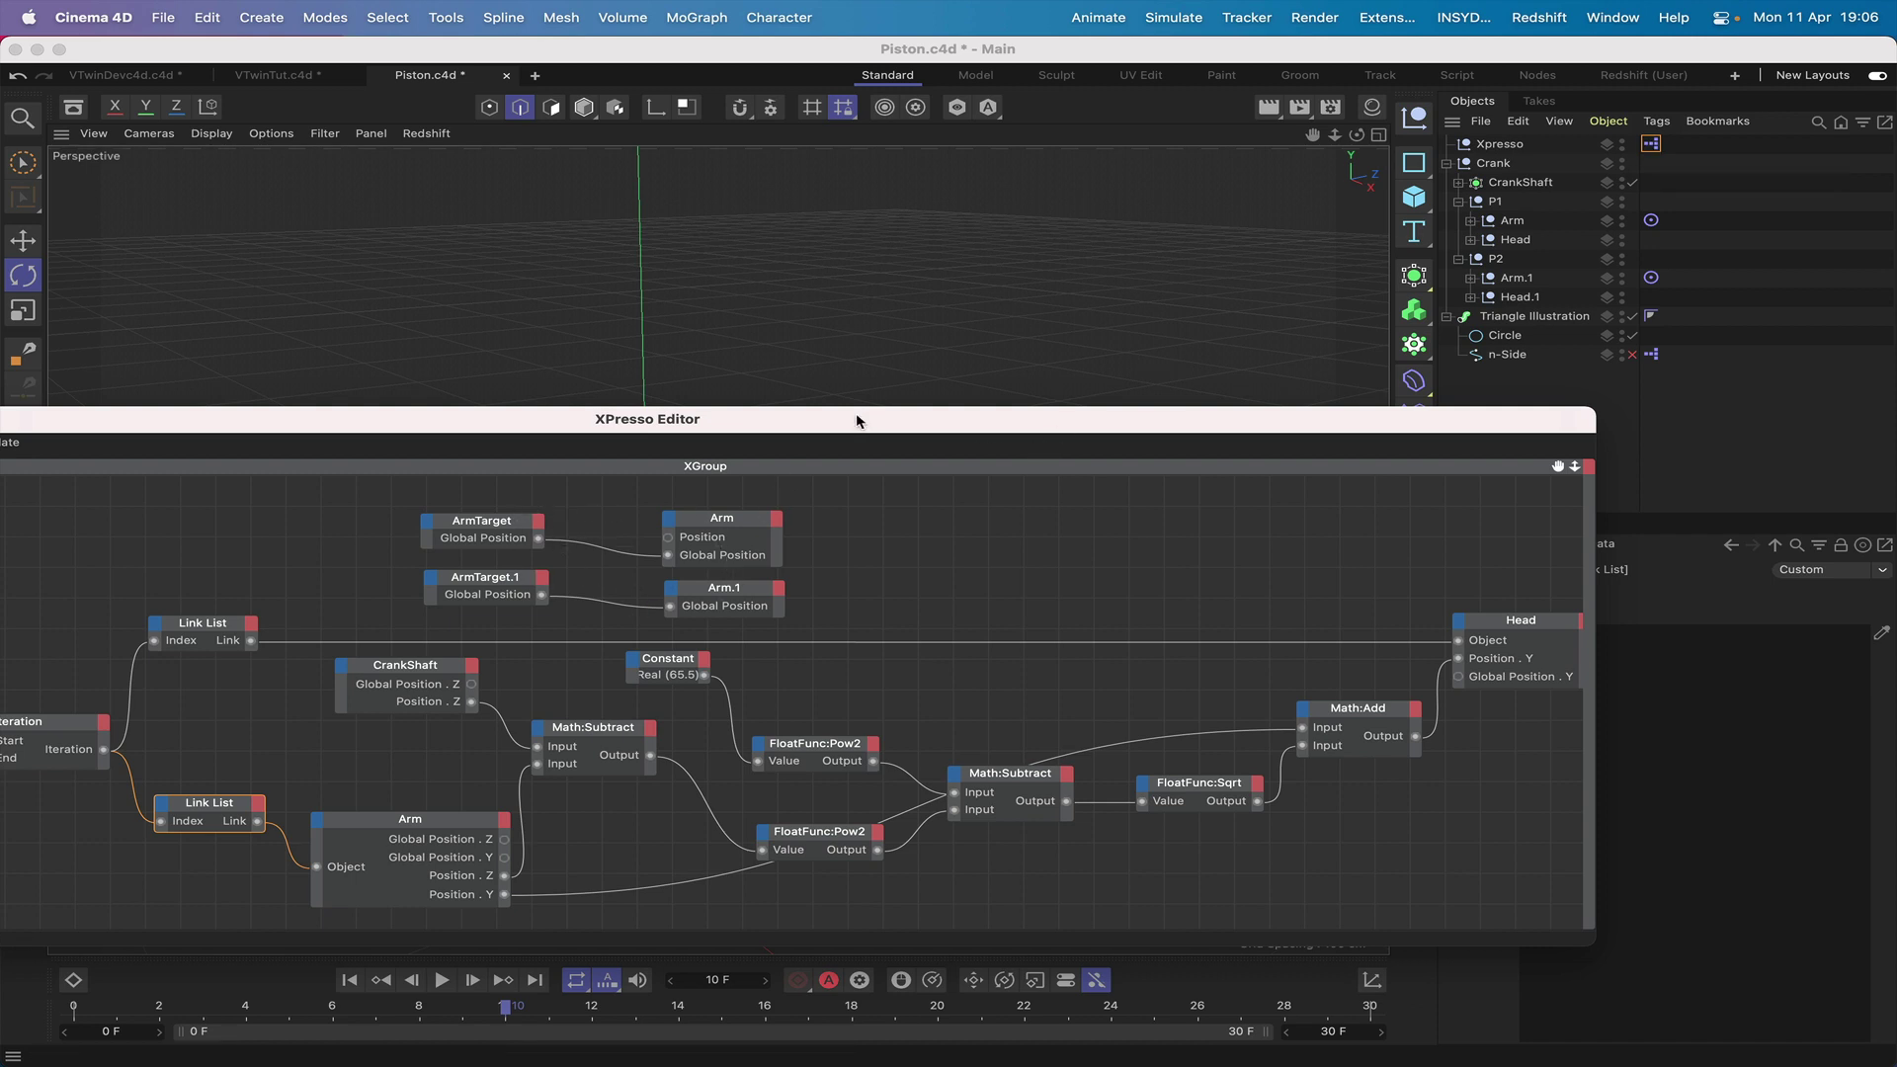
drag(857, 419, 1196, 278)
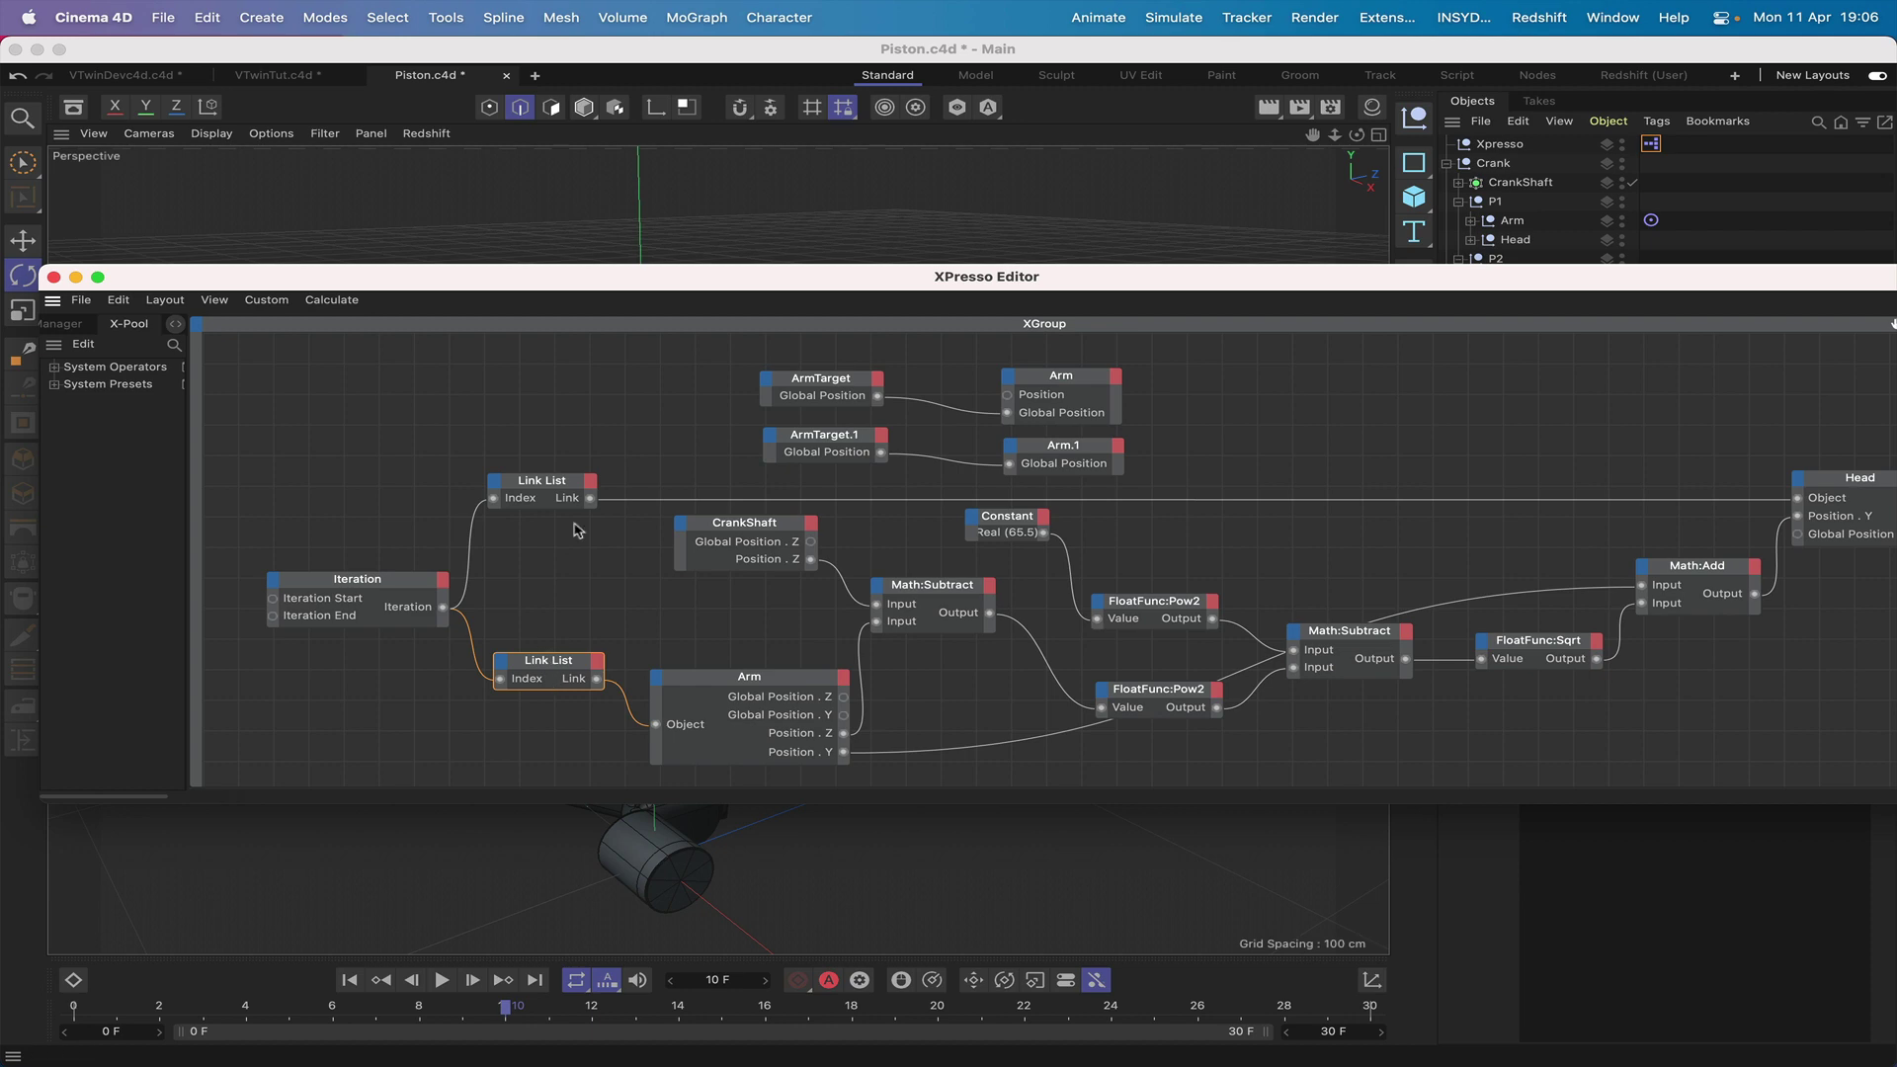
drag(1055, 289, 1085, 391)
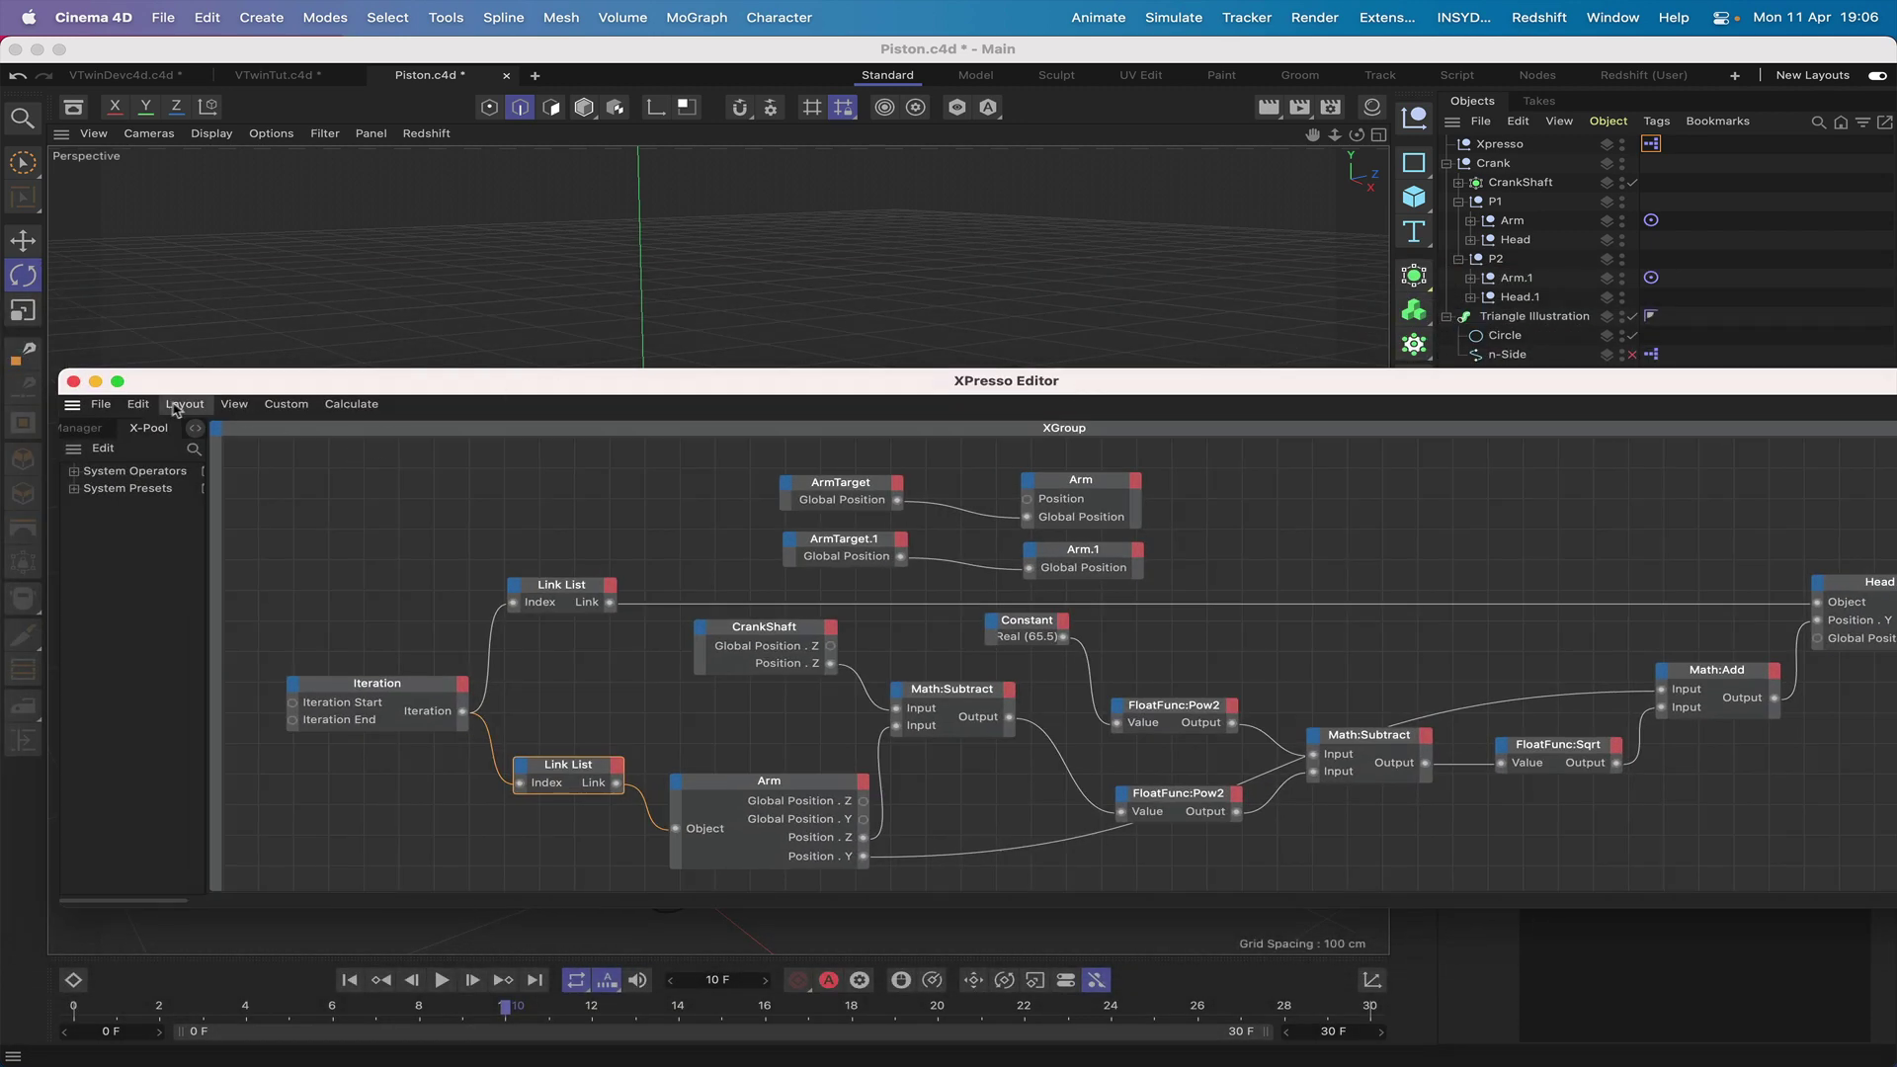
click(75, 382)
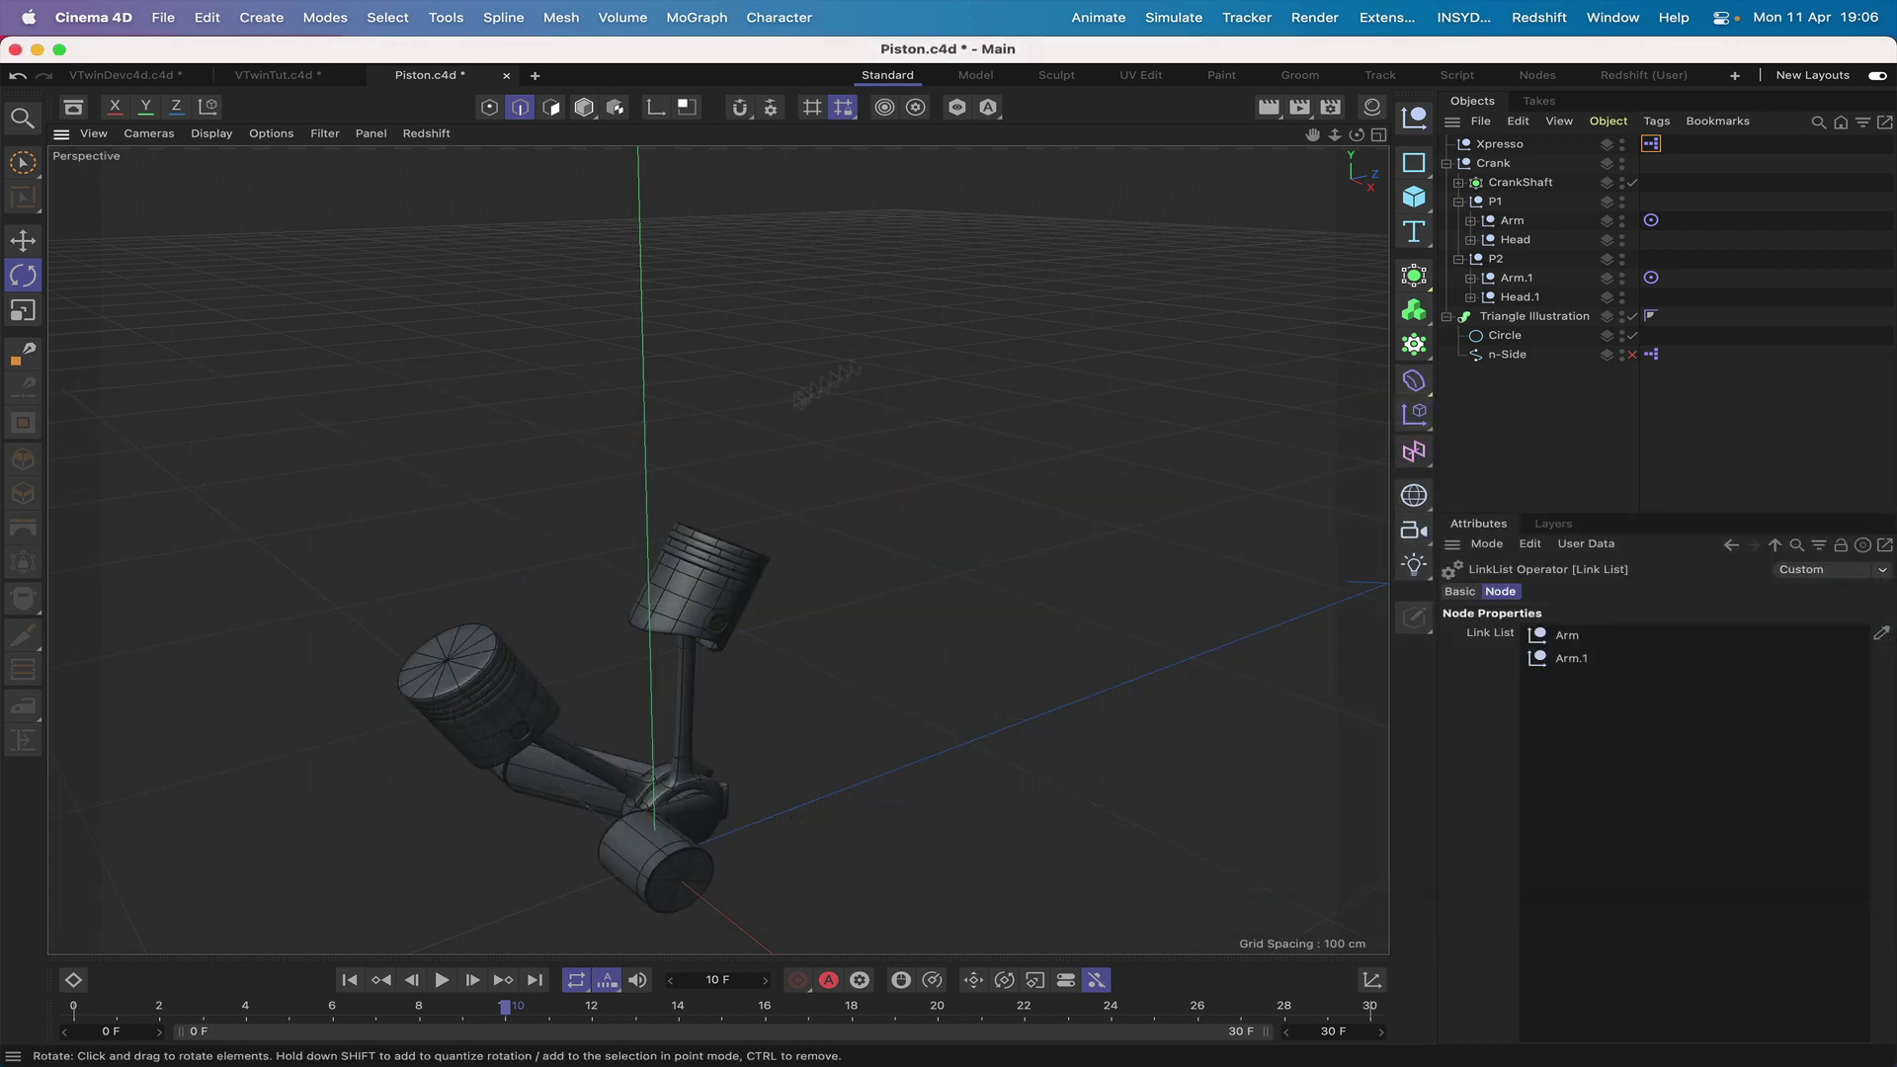
Return to frame 0 and set the P1 null's R.P rotation to -90°.
drag(1314, 140, 1434, 1)
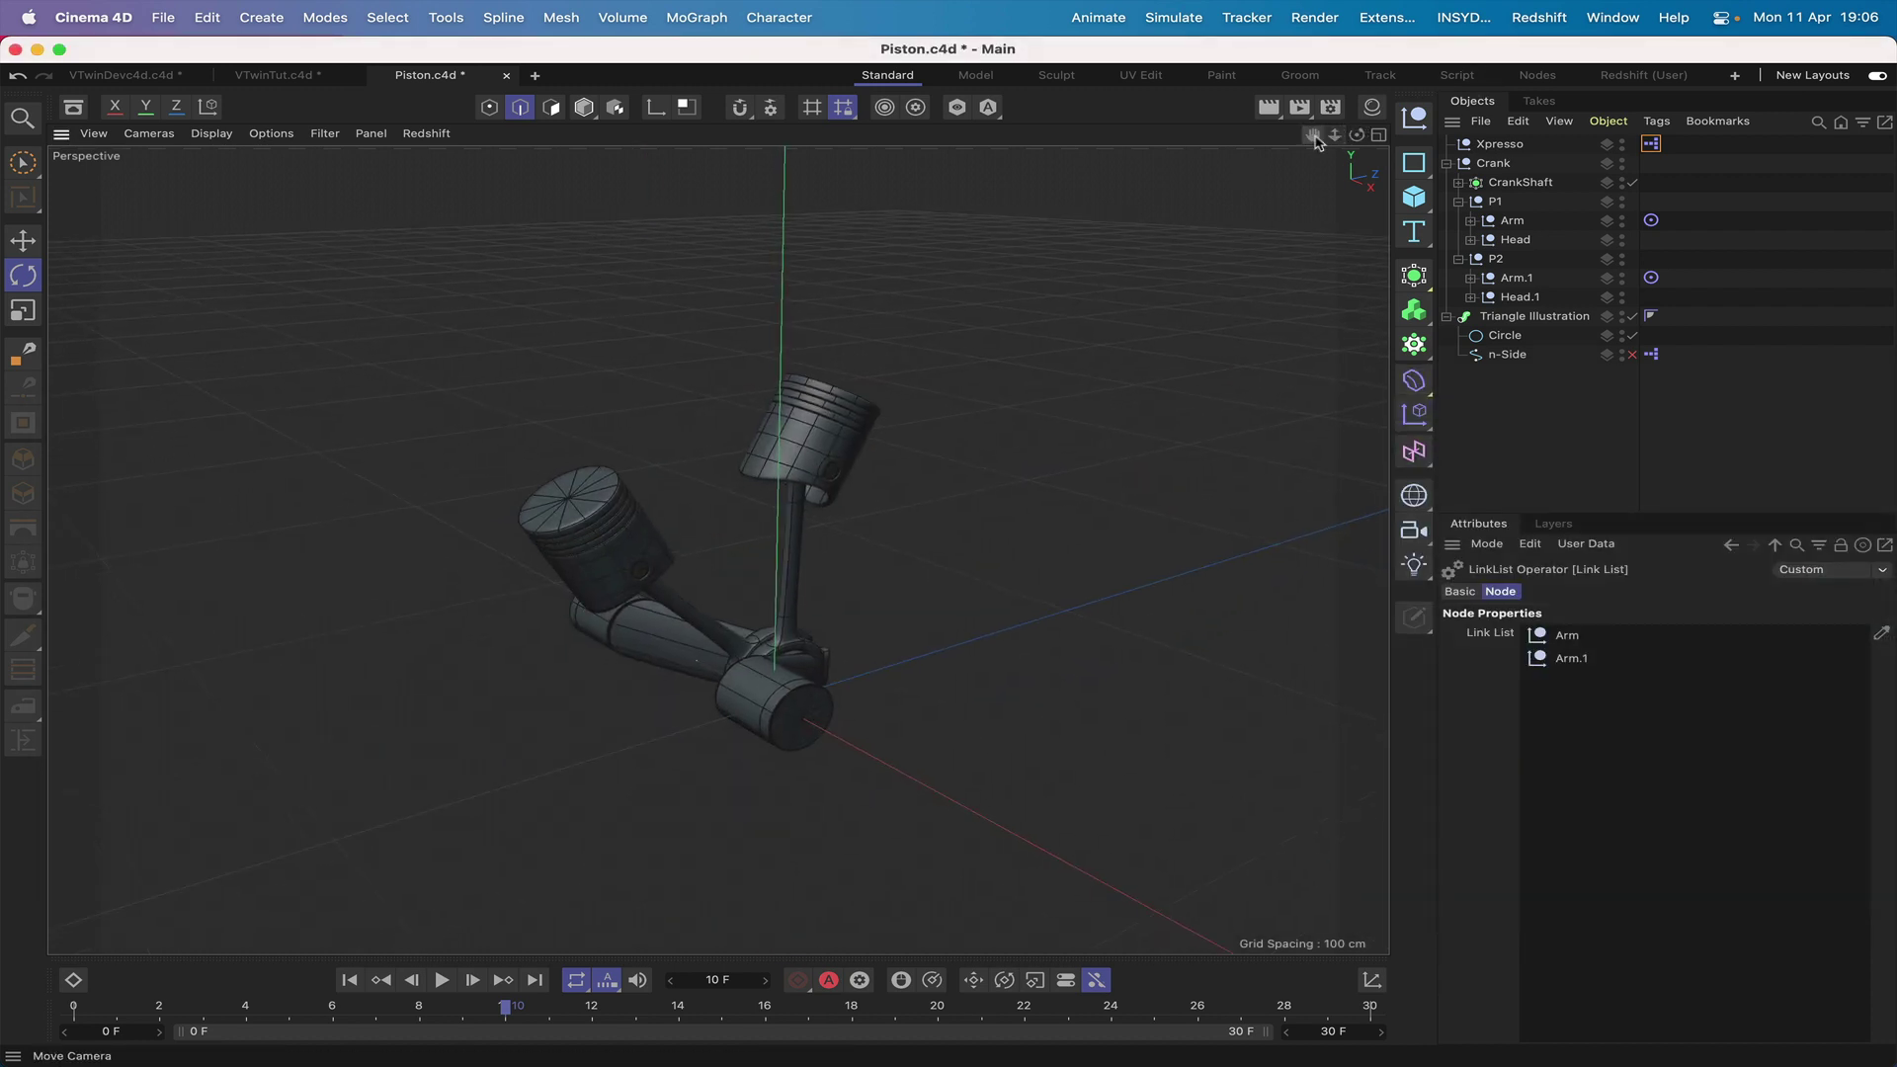
drag(1357, 136, 1355, 62)
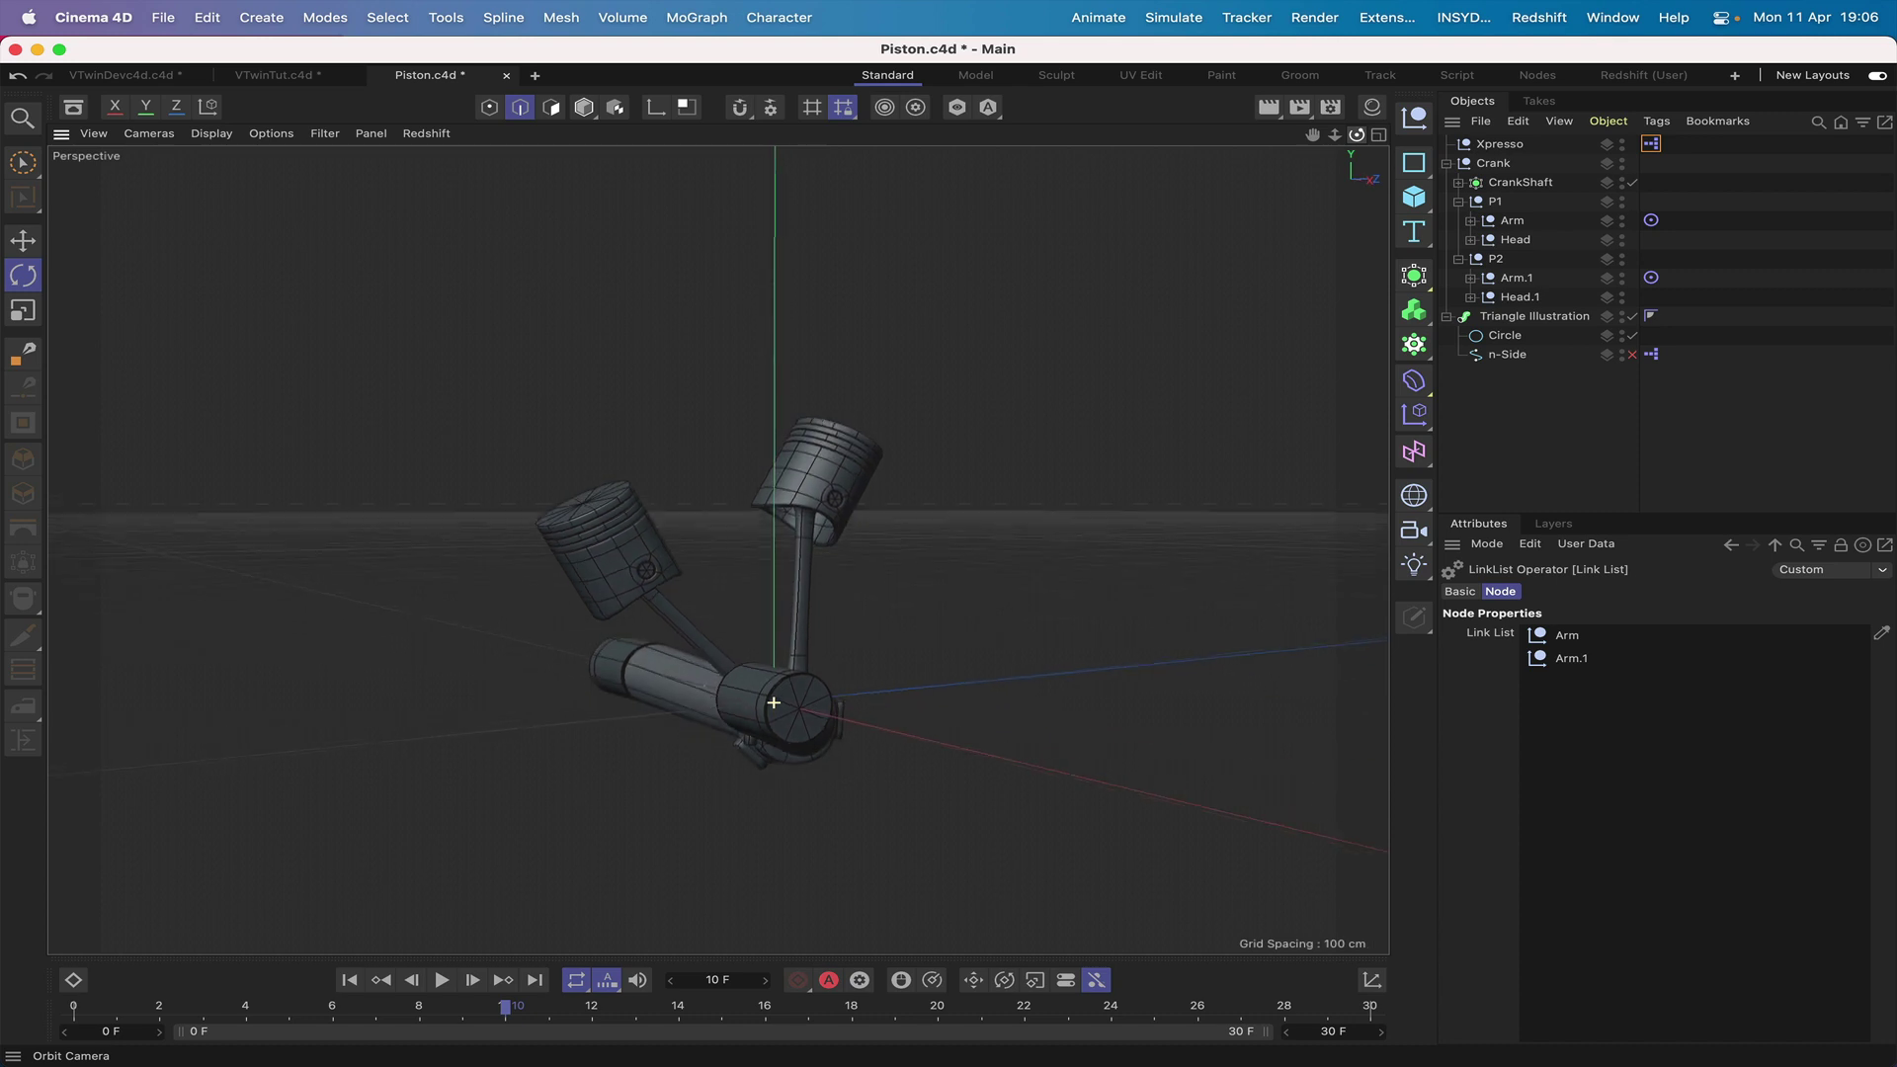
click(350, 981)
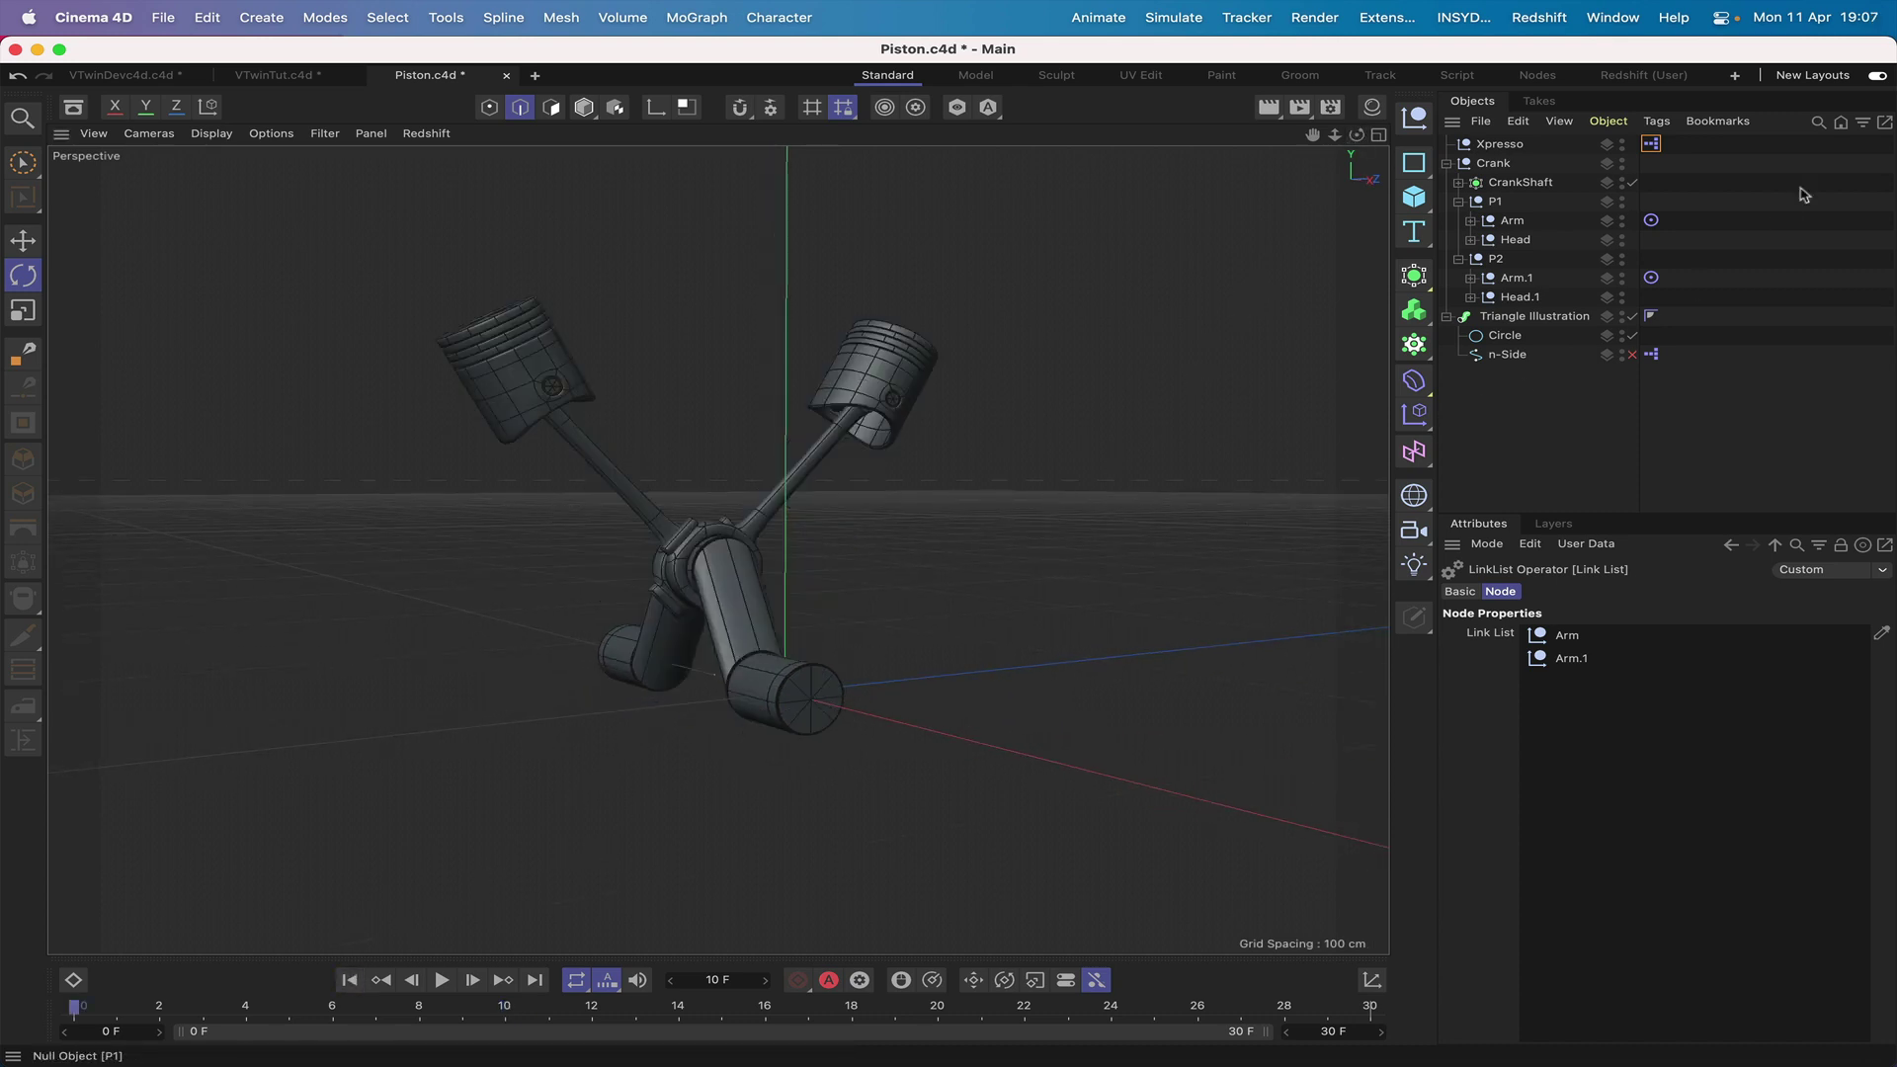
click(1496, 201)
double_click(1724, 654)
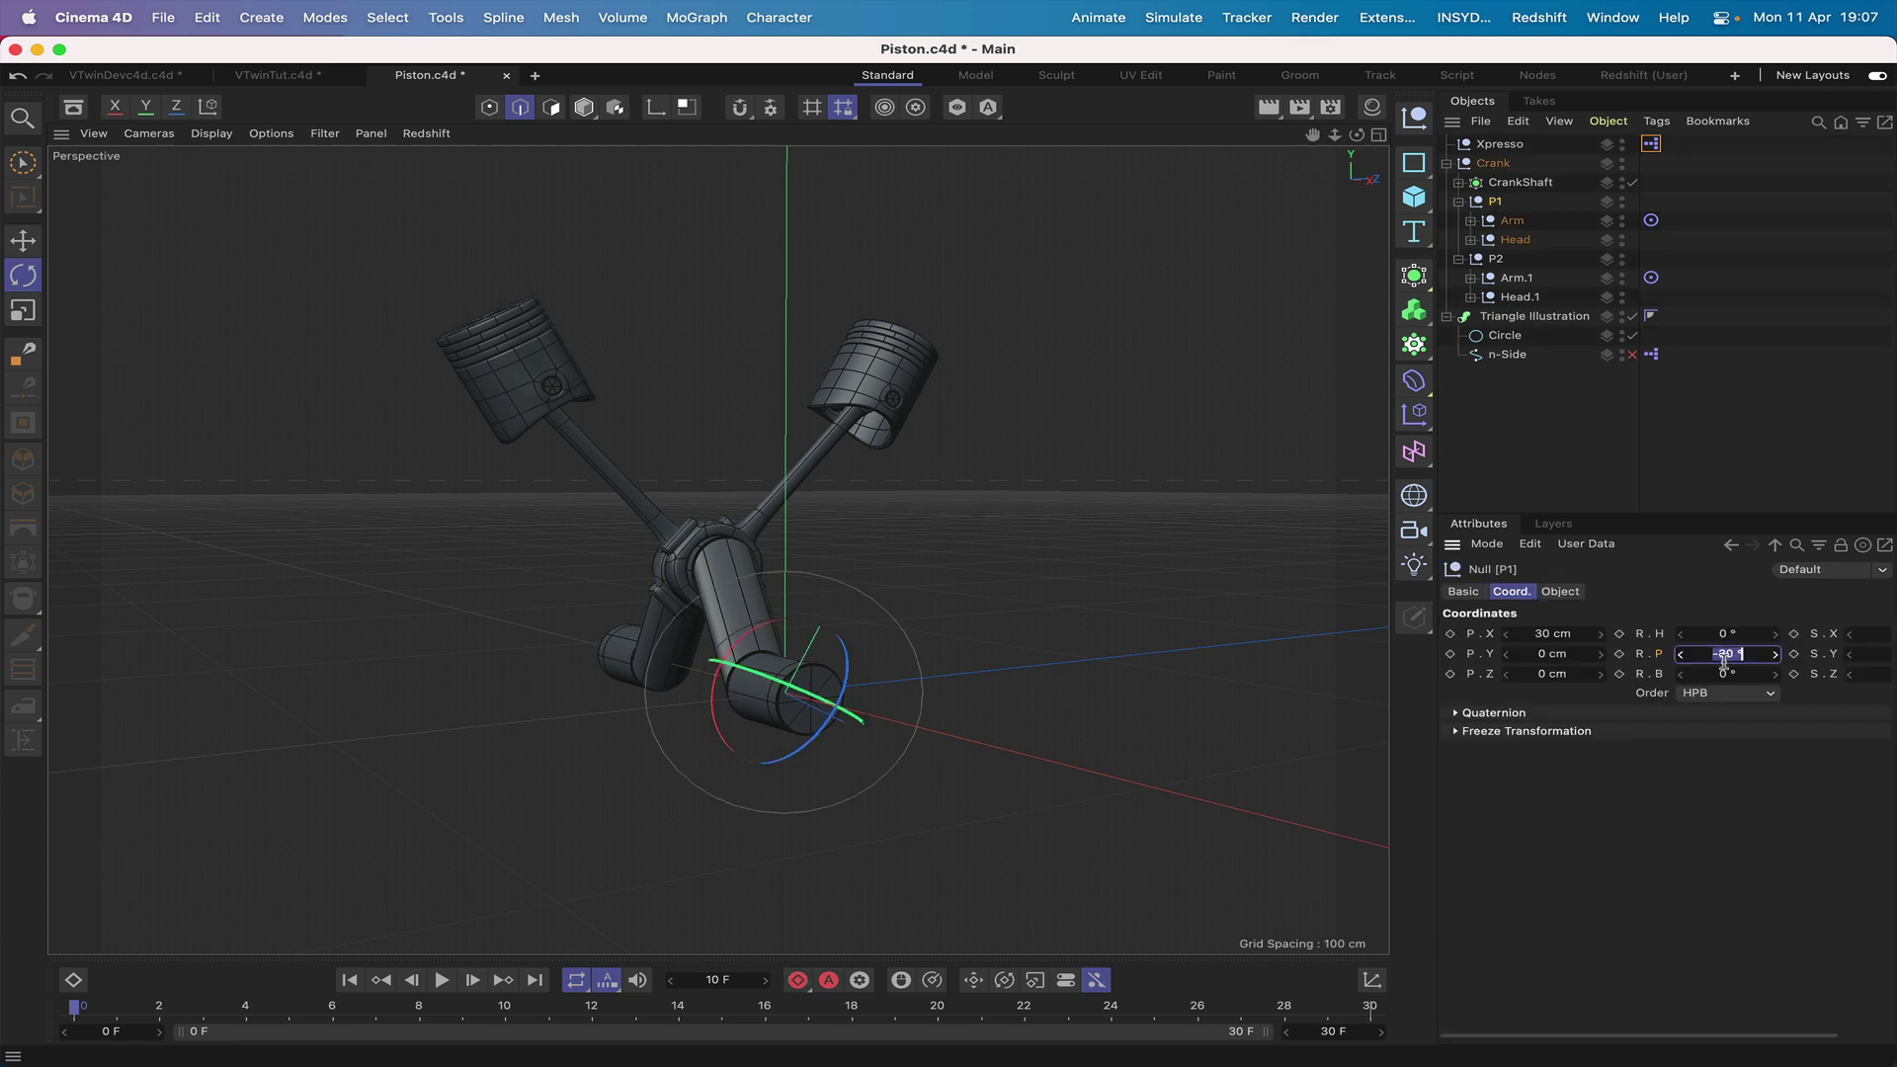
key(Return)
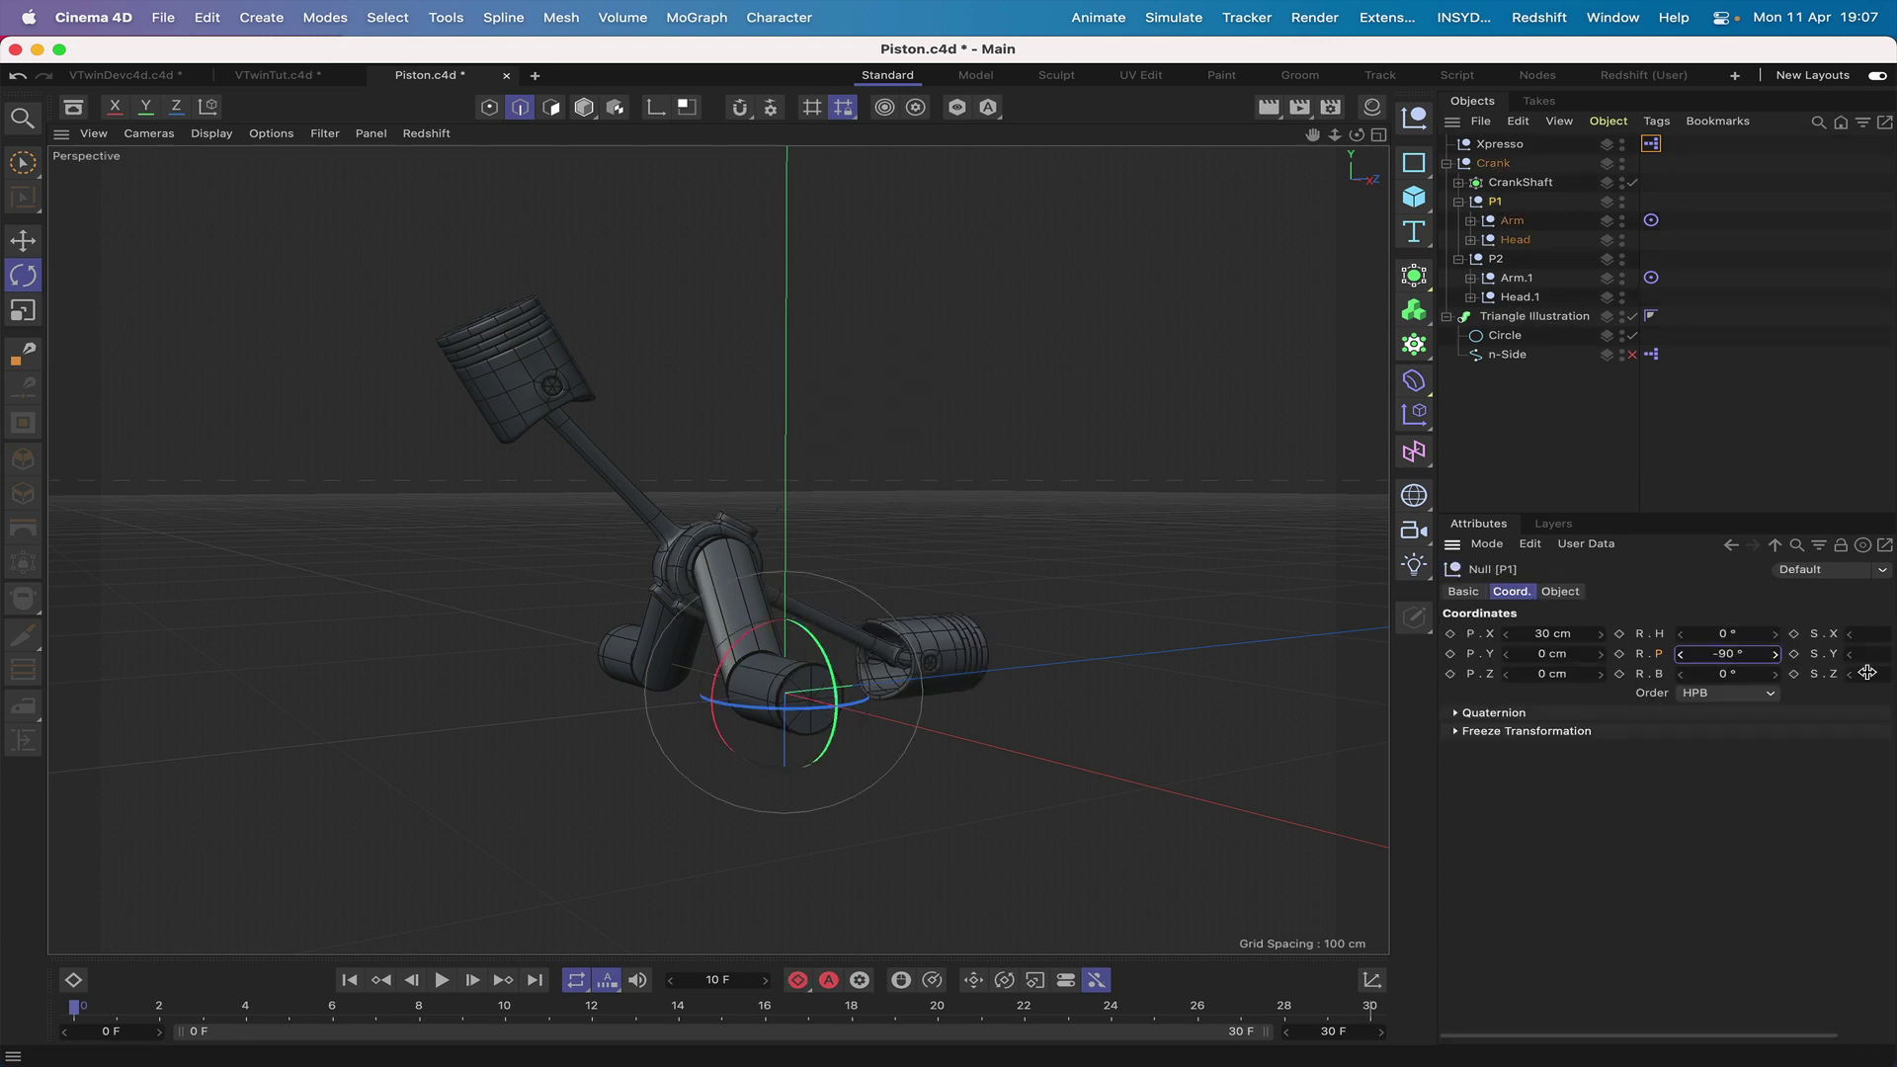
Set the P2 null's R.P rotation to 90° and play the animation to test the opposed pistons.
click(1500, 260)
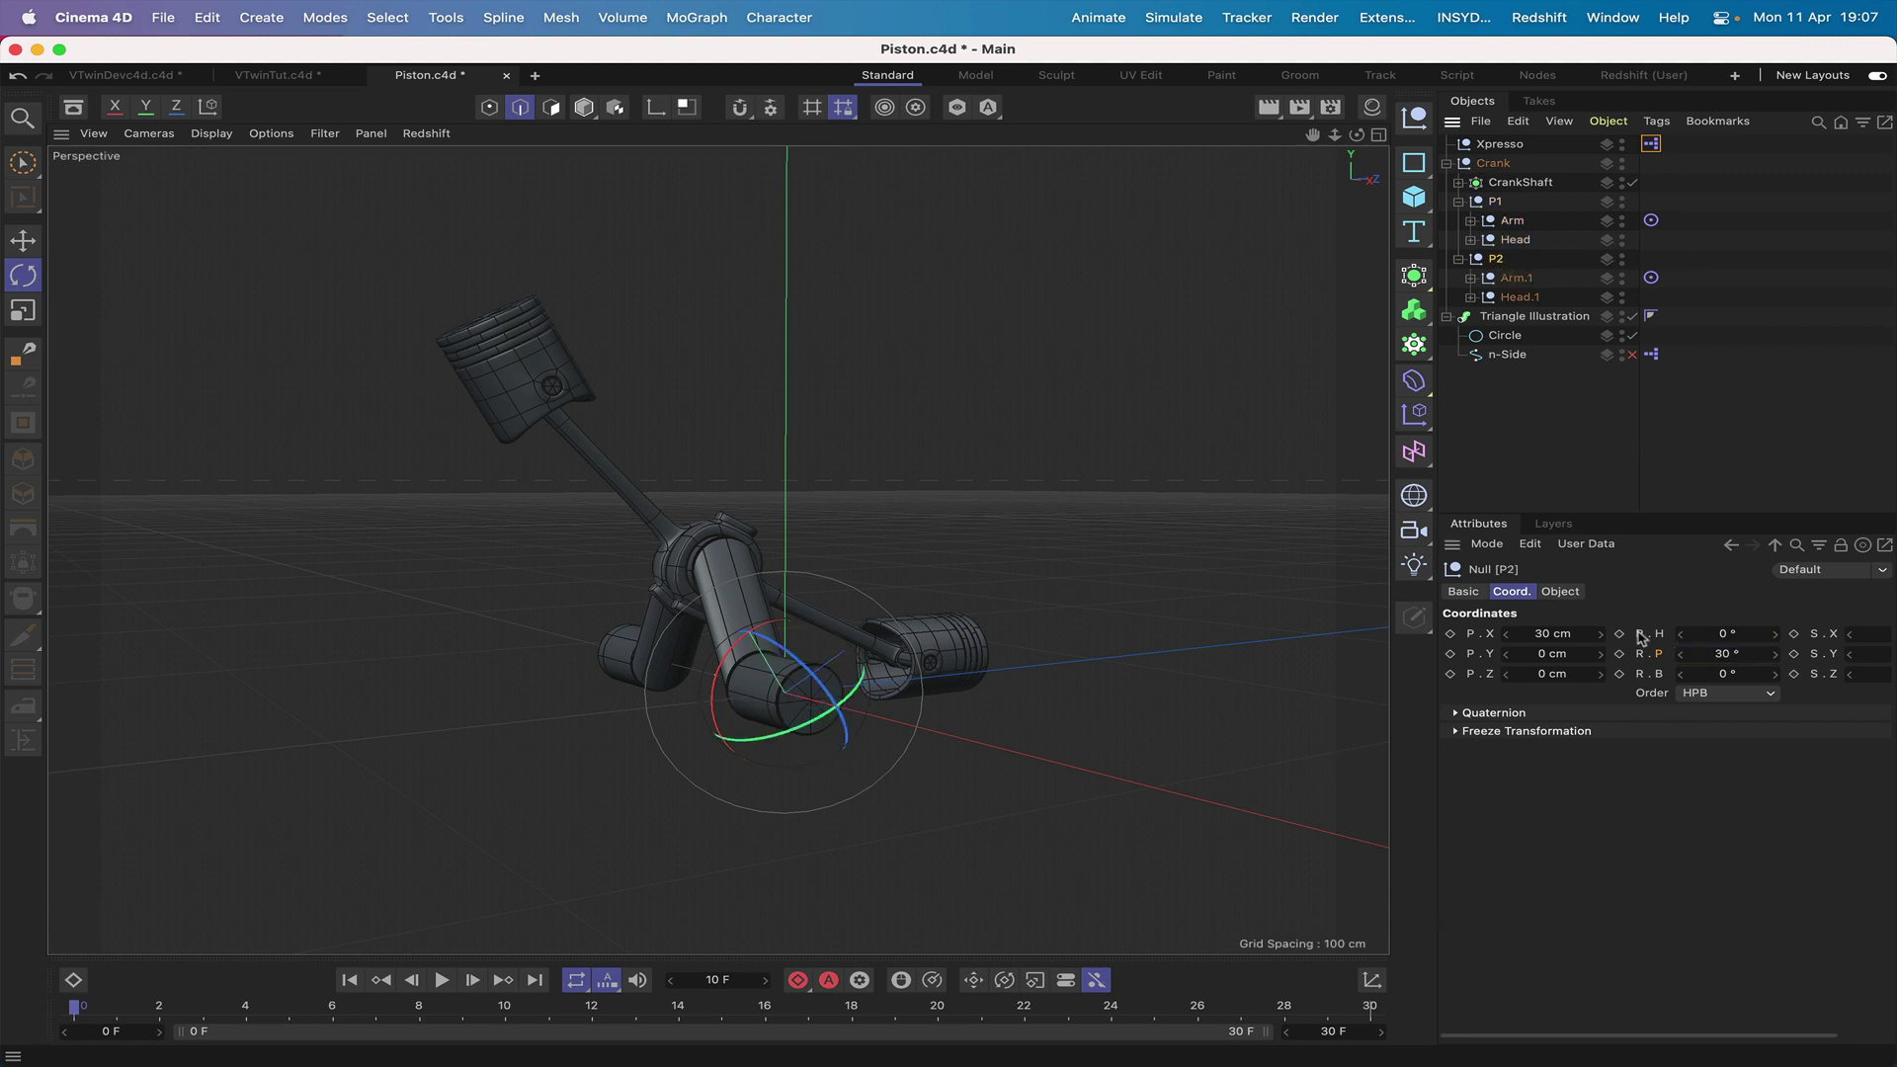
key(Return)
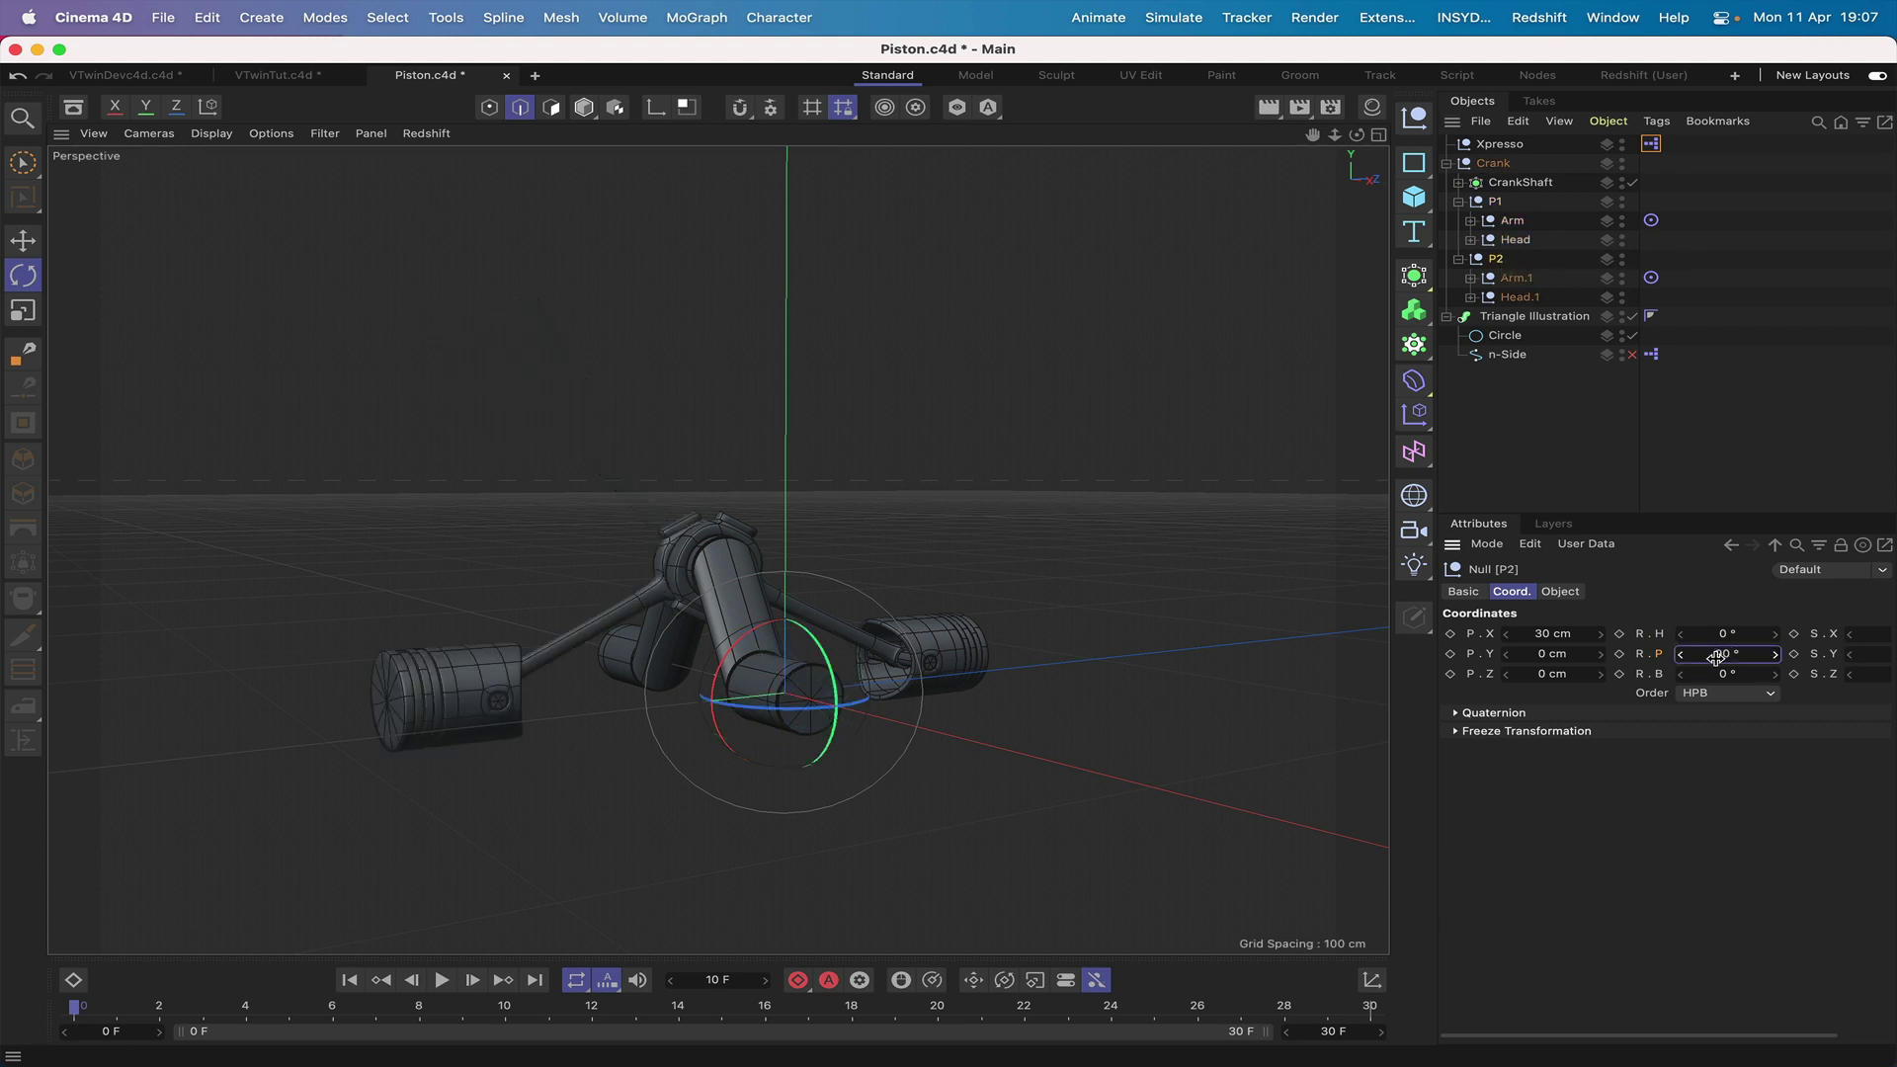
click(443, 980)
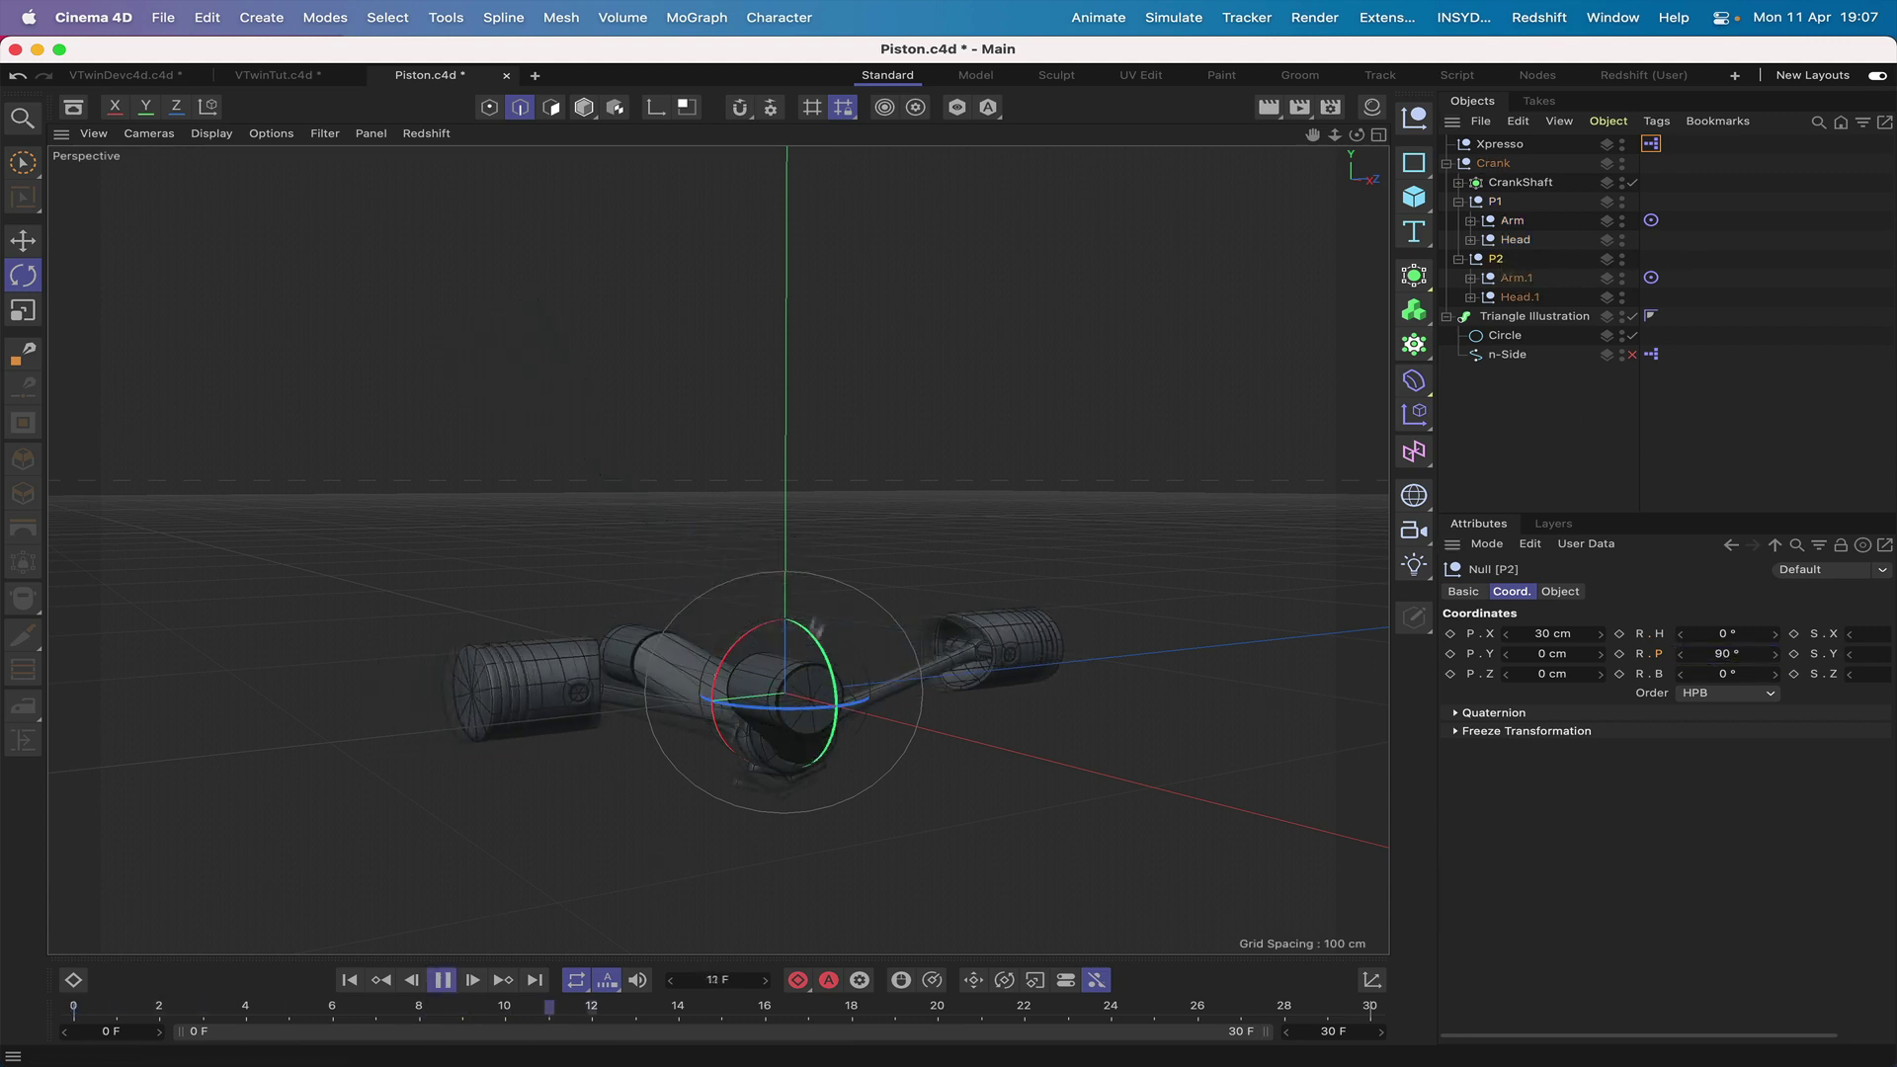
drag(1357, 135, 1357, 242)
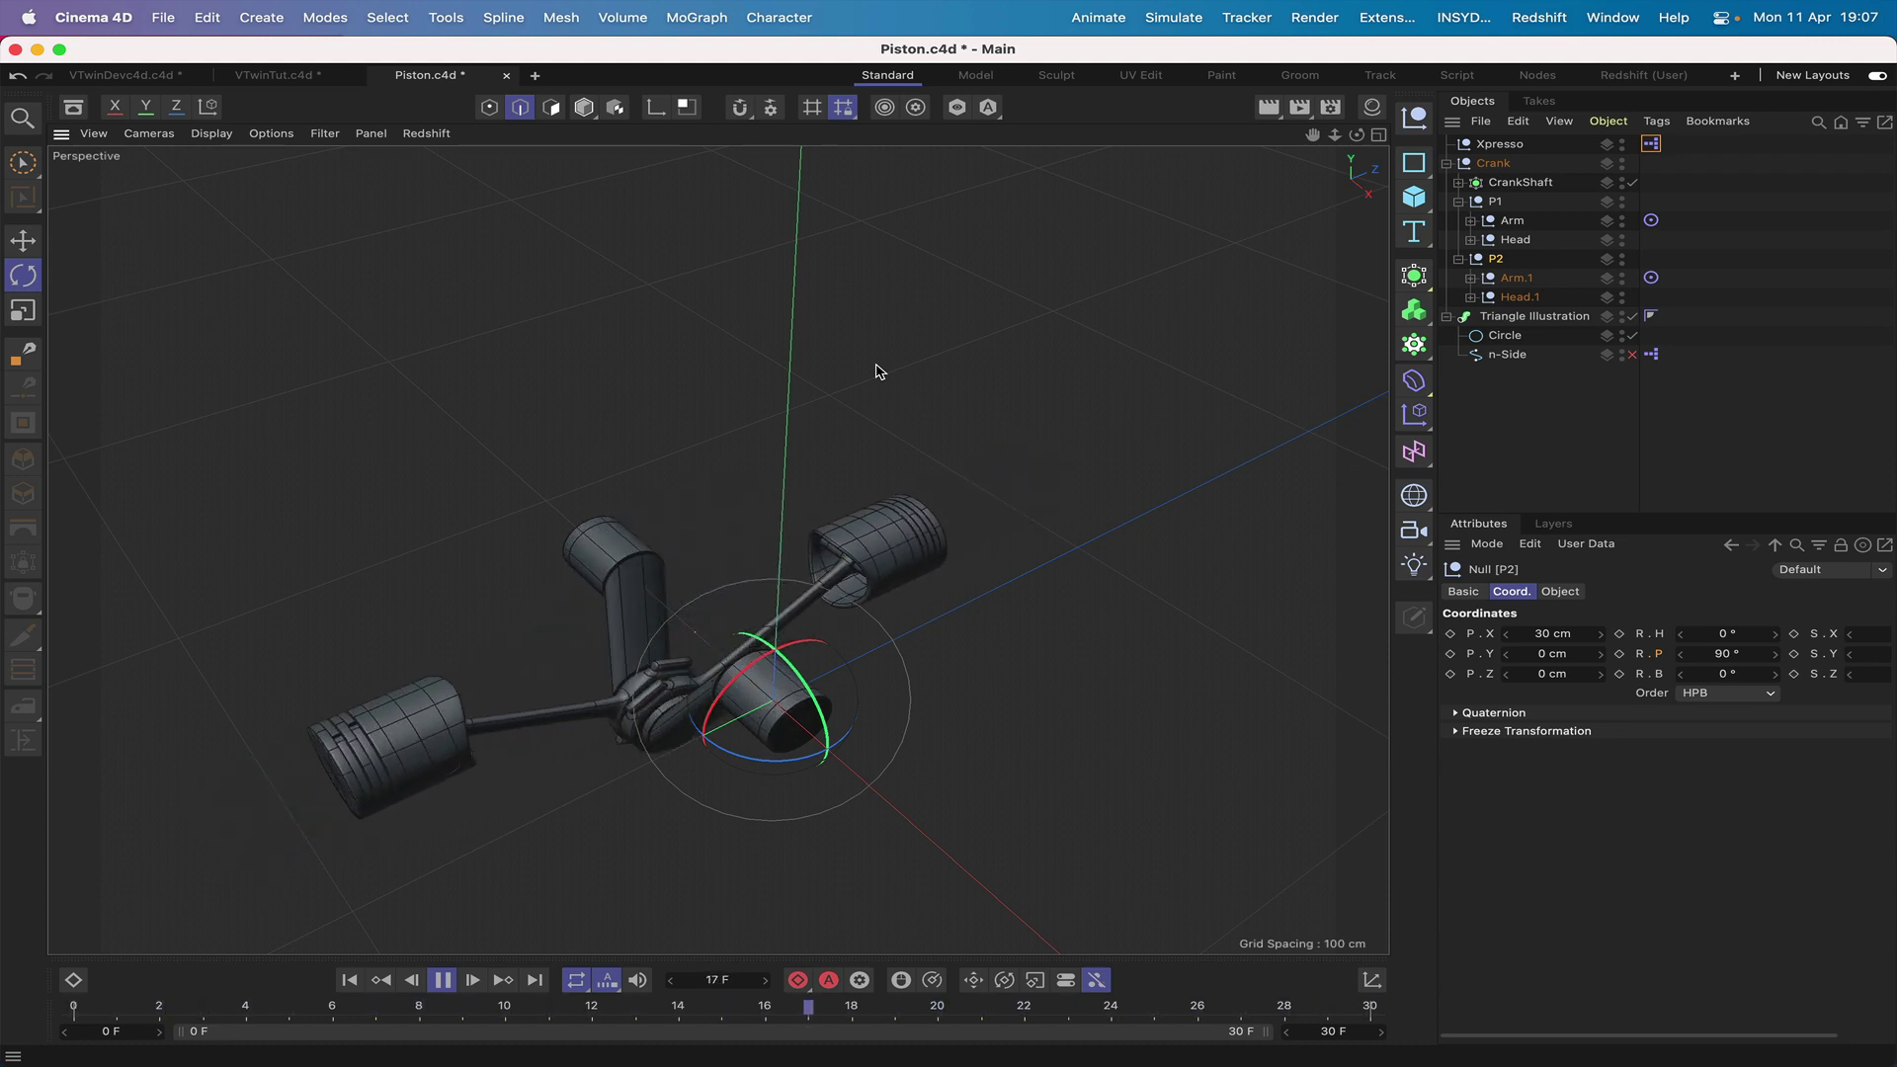
click(451, 979)
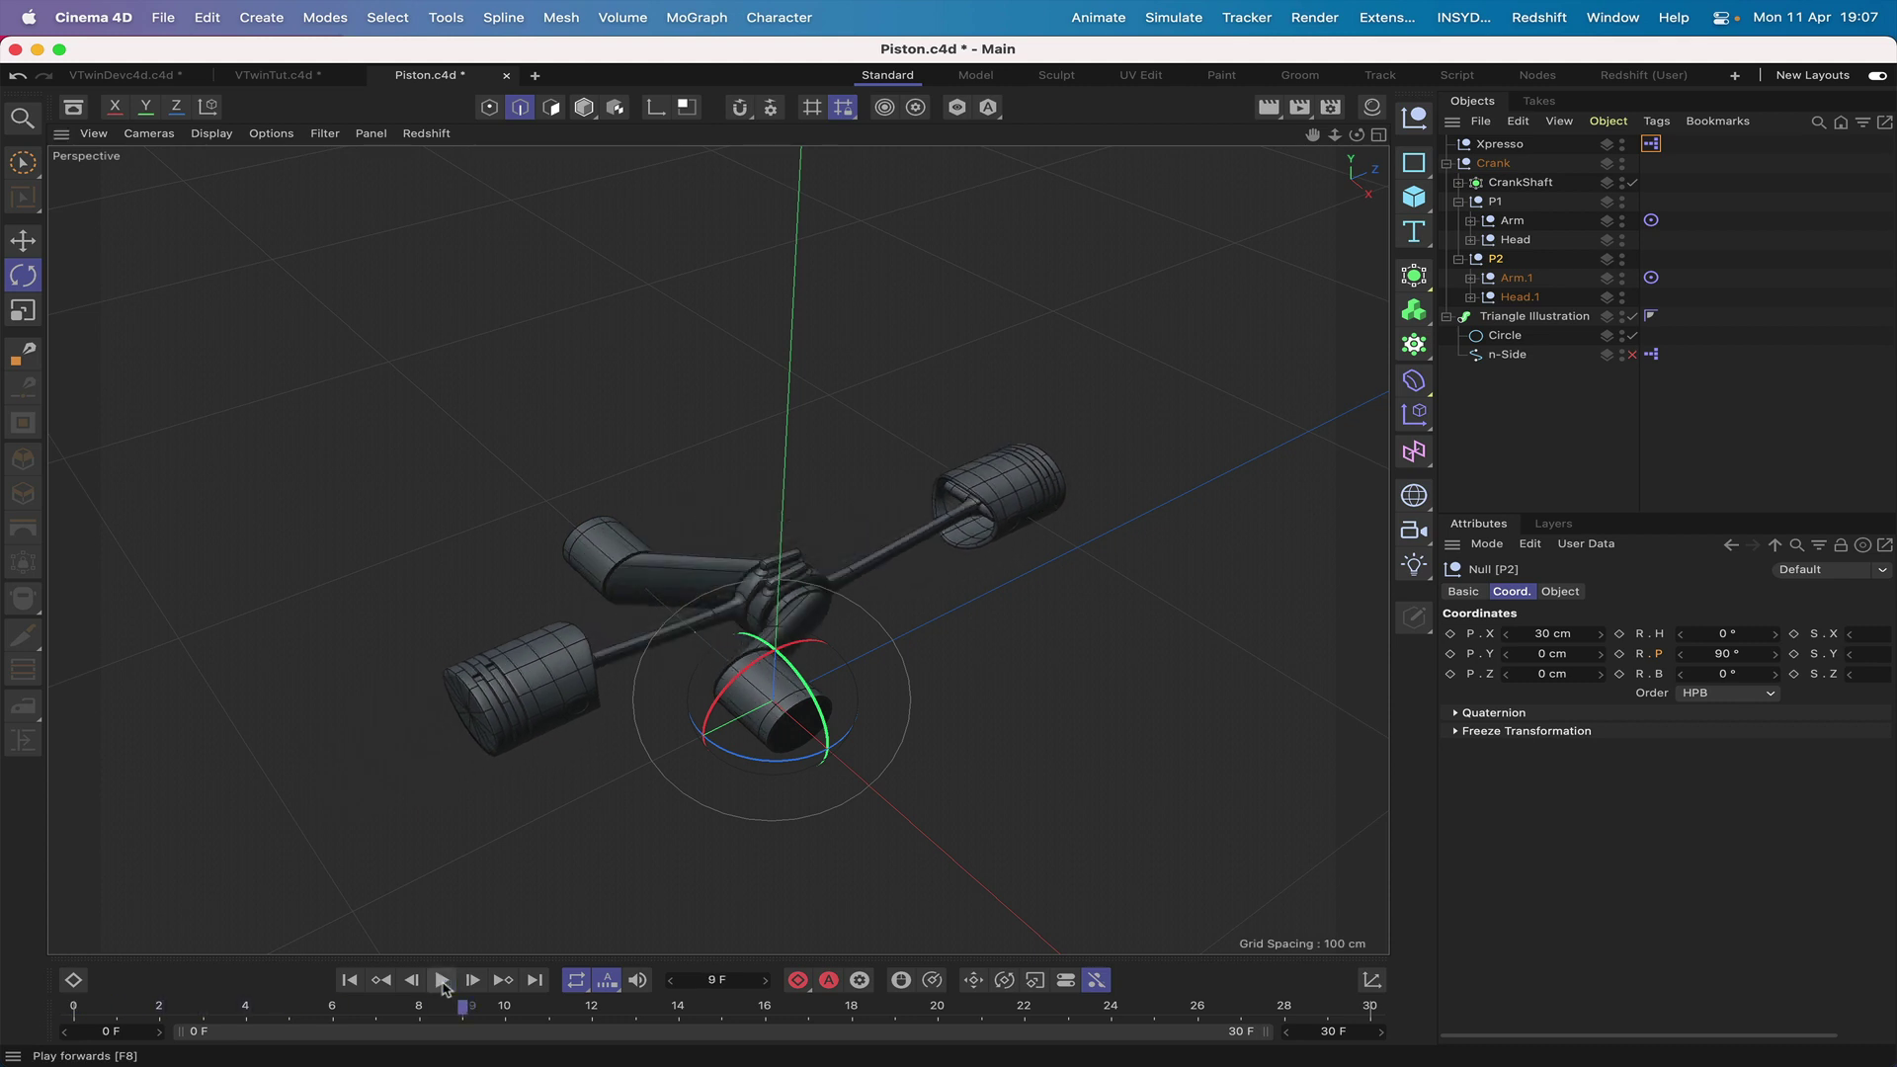
Set the P2 null's R.P rotation to 30°.
click(1727, 653)
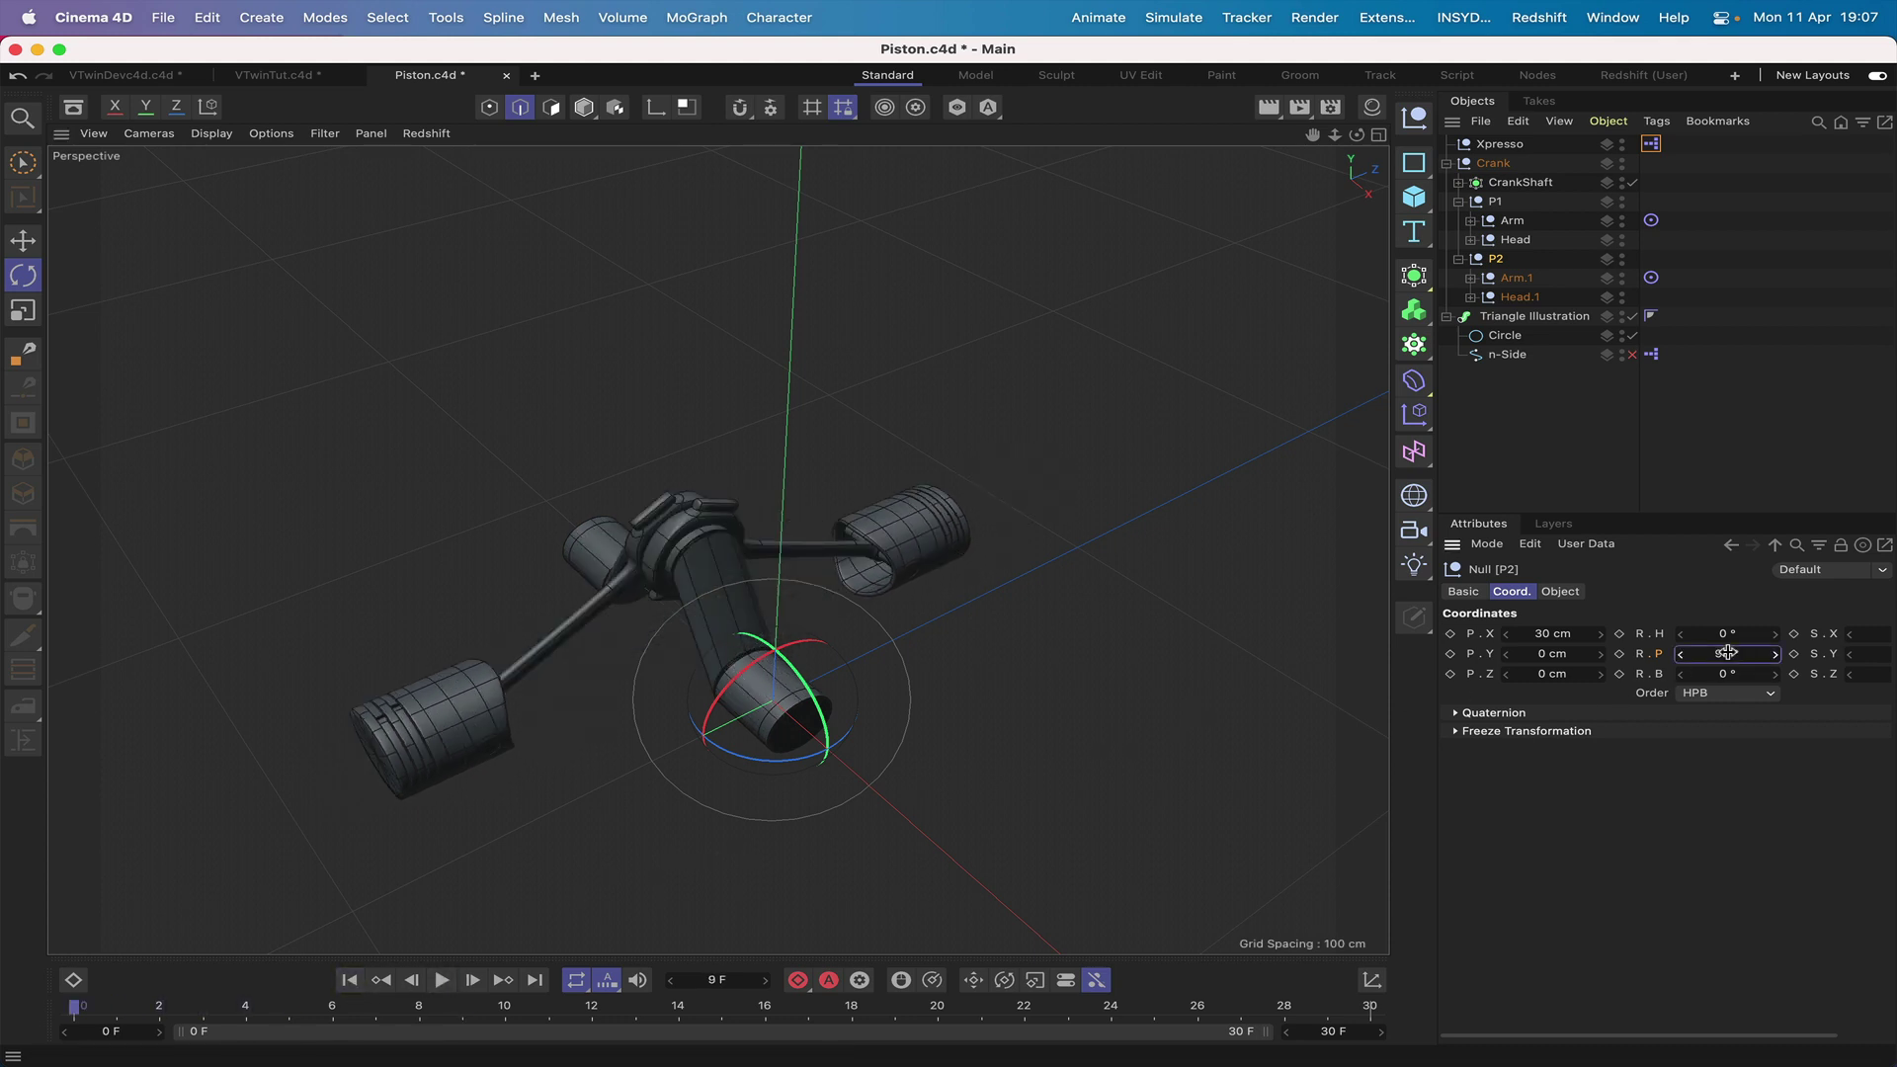
text(30)
key(Return)
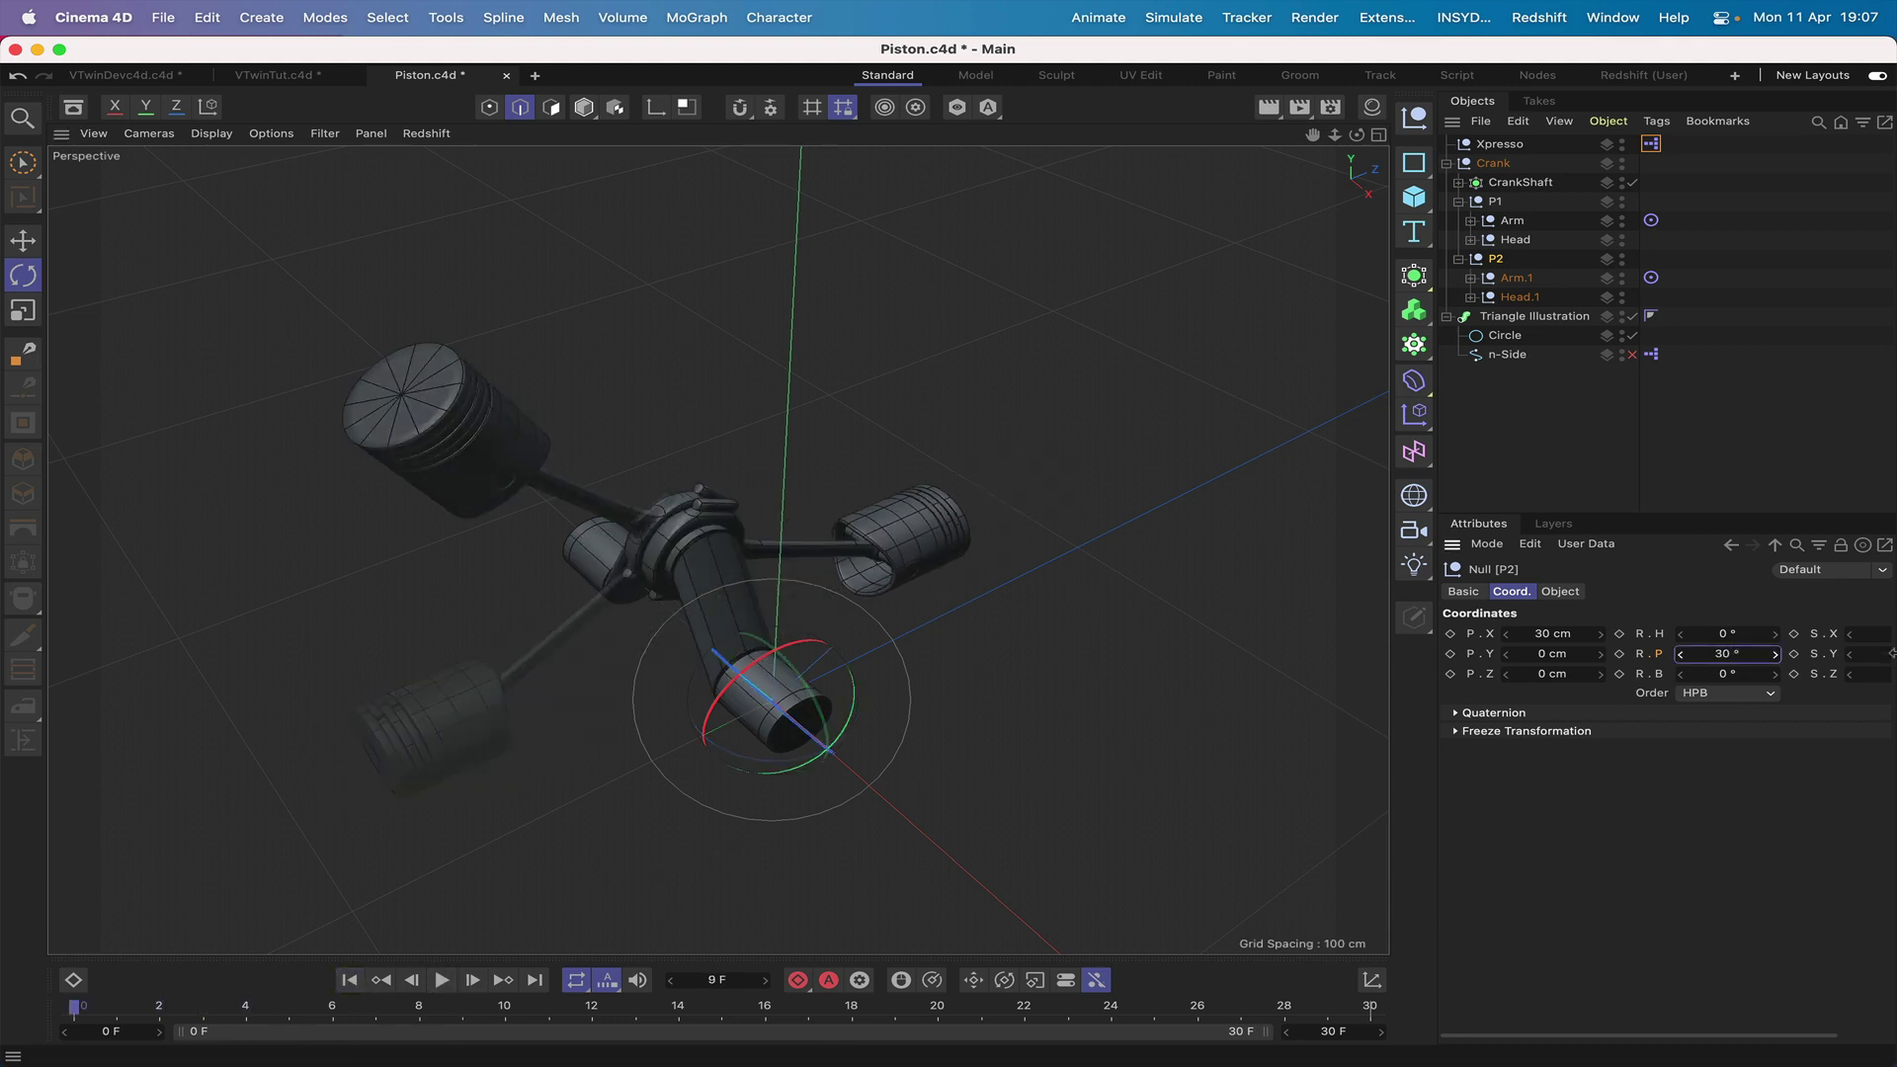
Set the P1 null's R.P rotation to -30° to form the V with the P2 piston.
click(1496, 201)
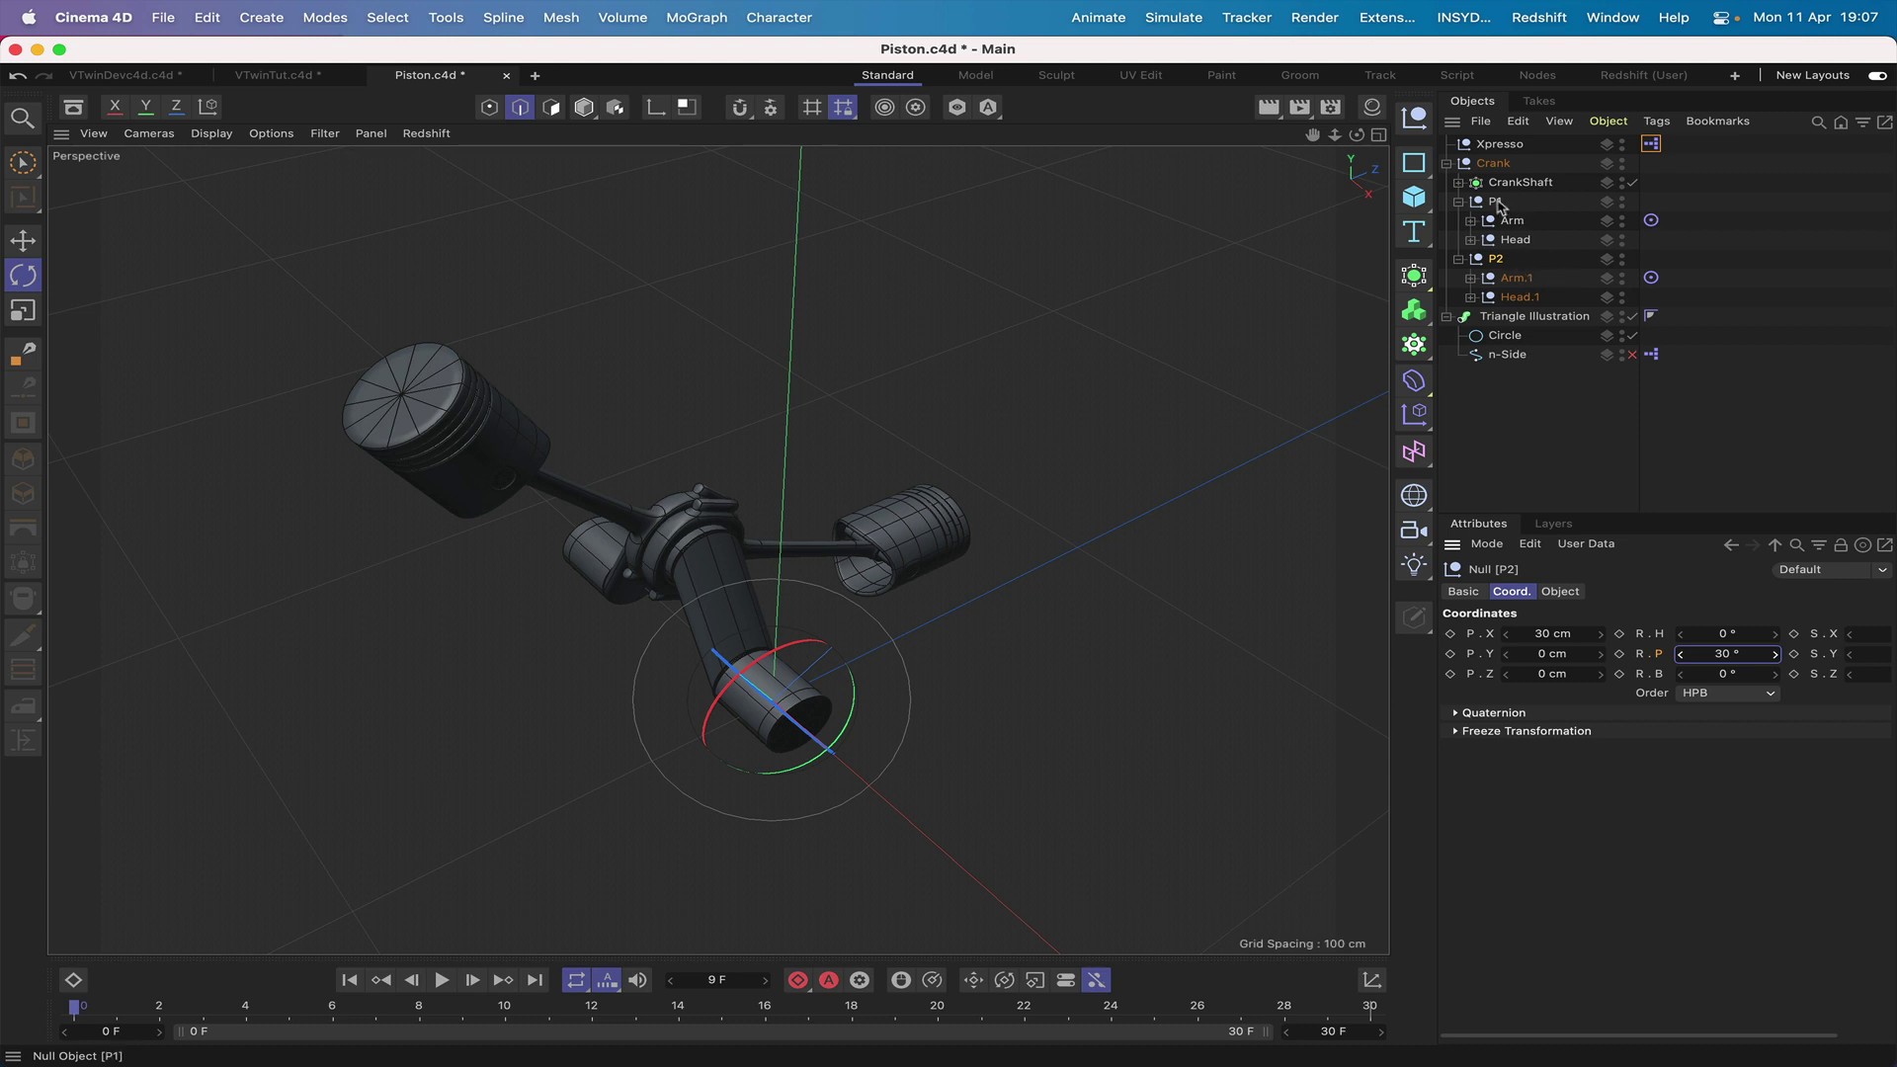
click(1721, 656)
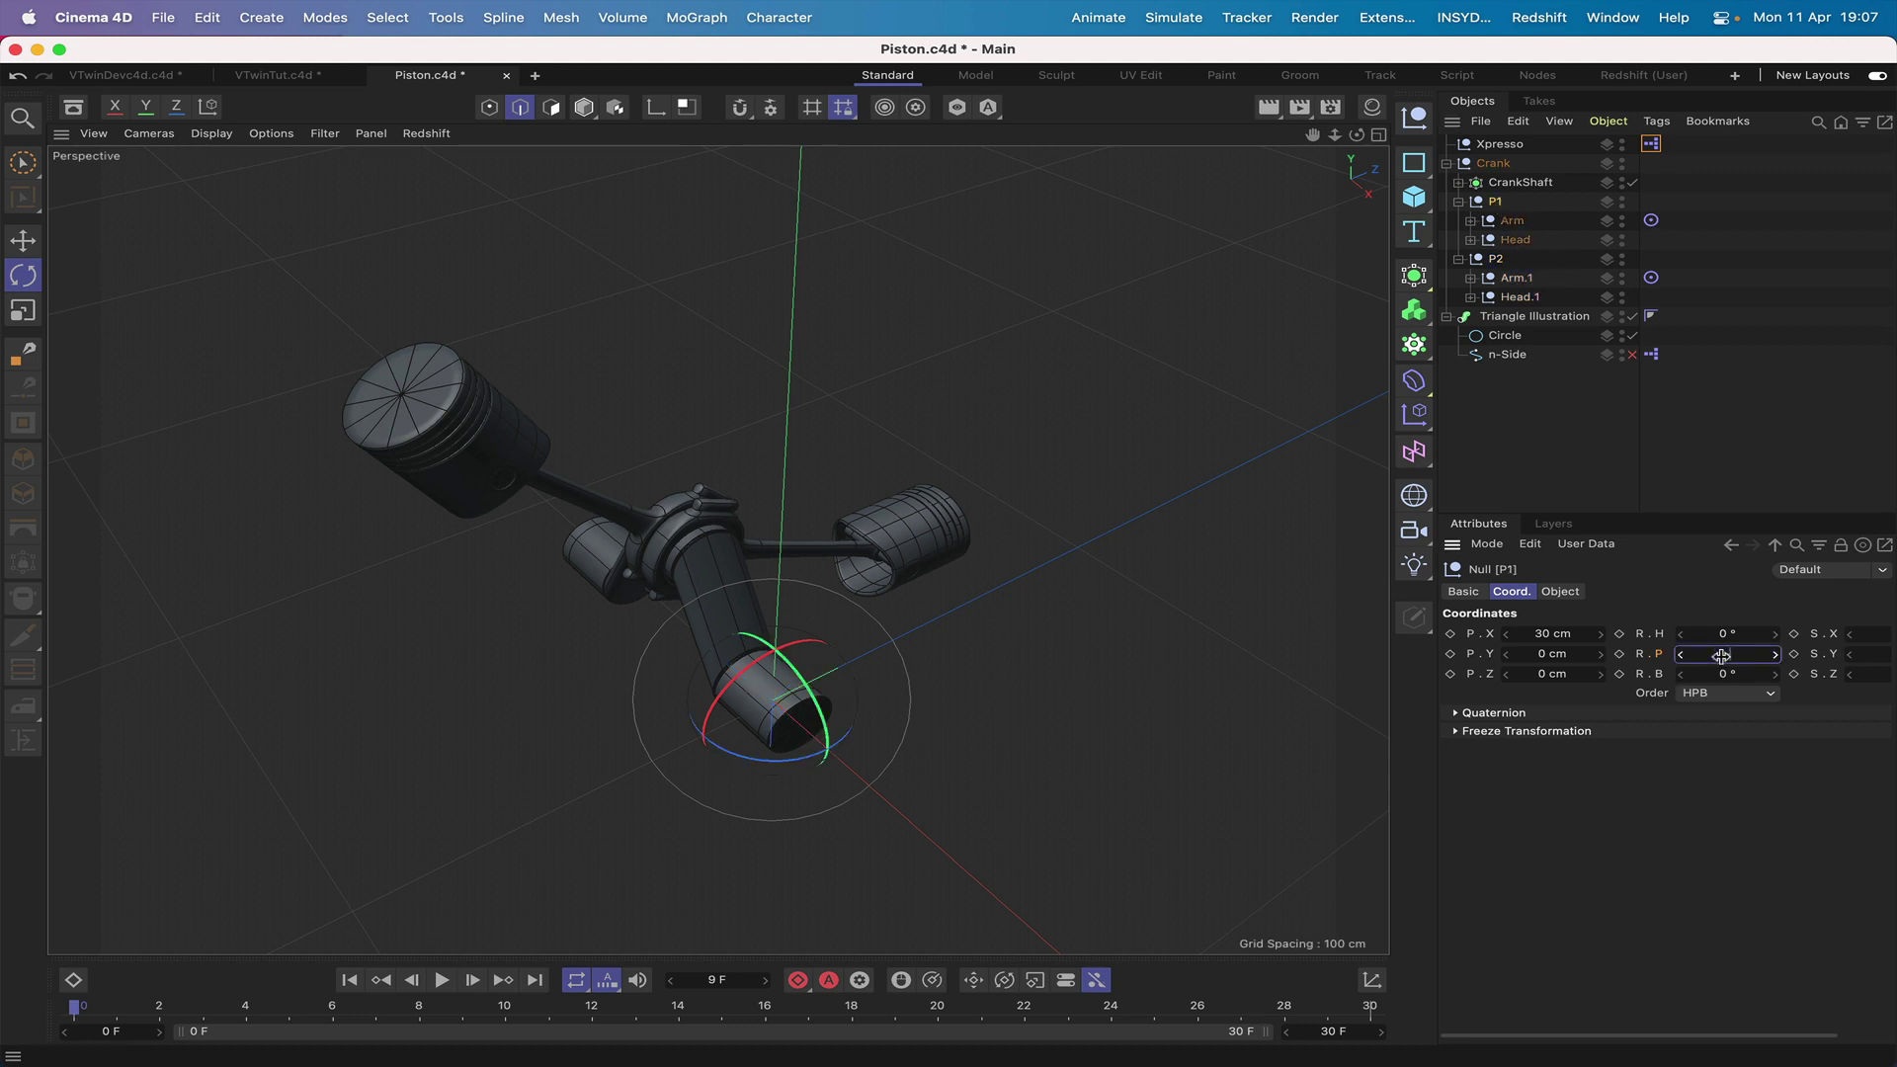
text(-30)
key(Return)
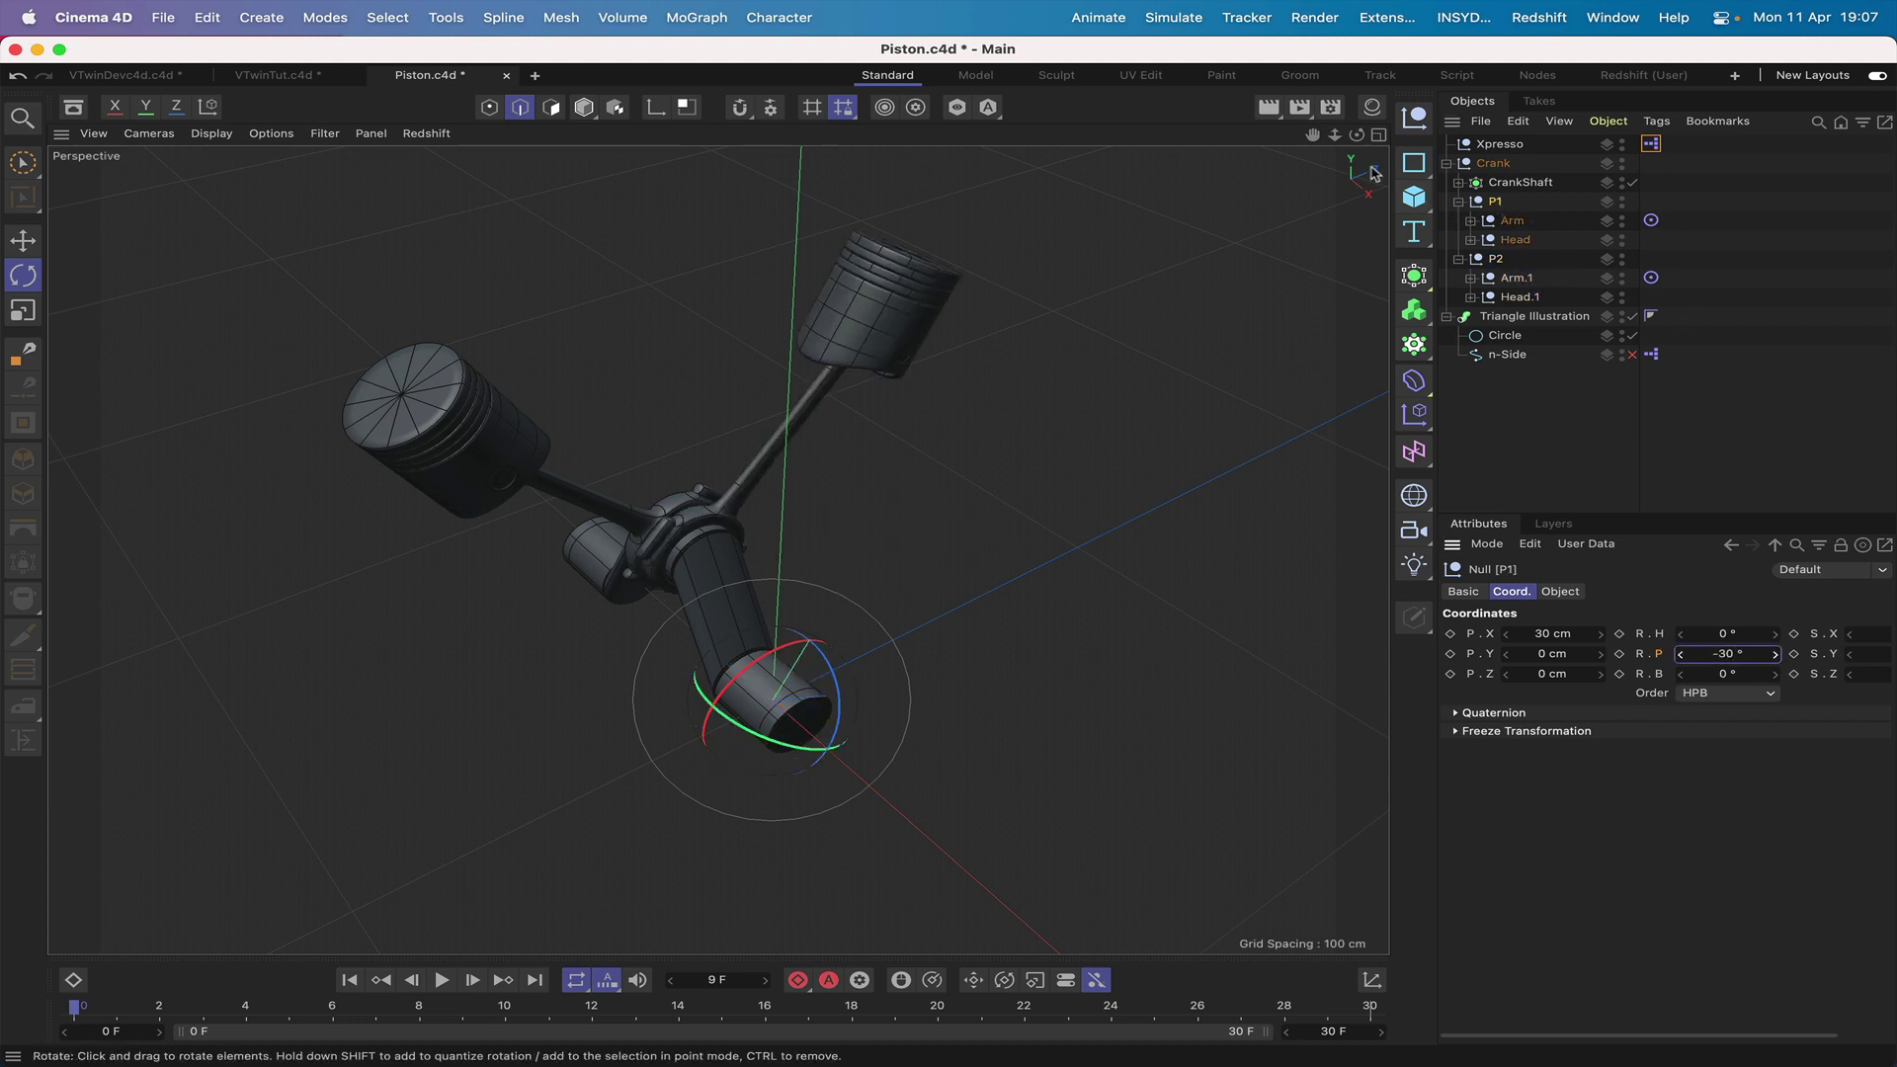
drag(1358, 137, 1359, 73)
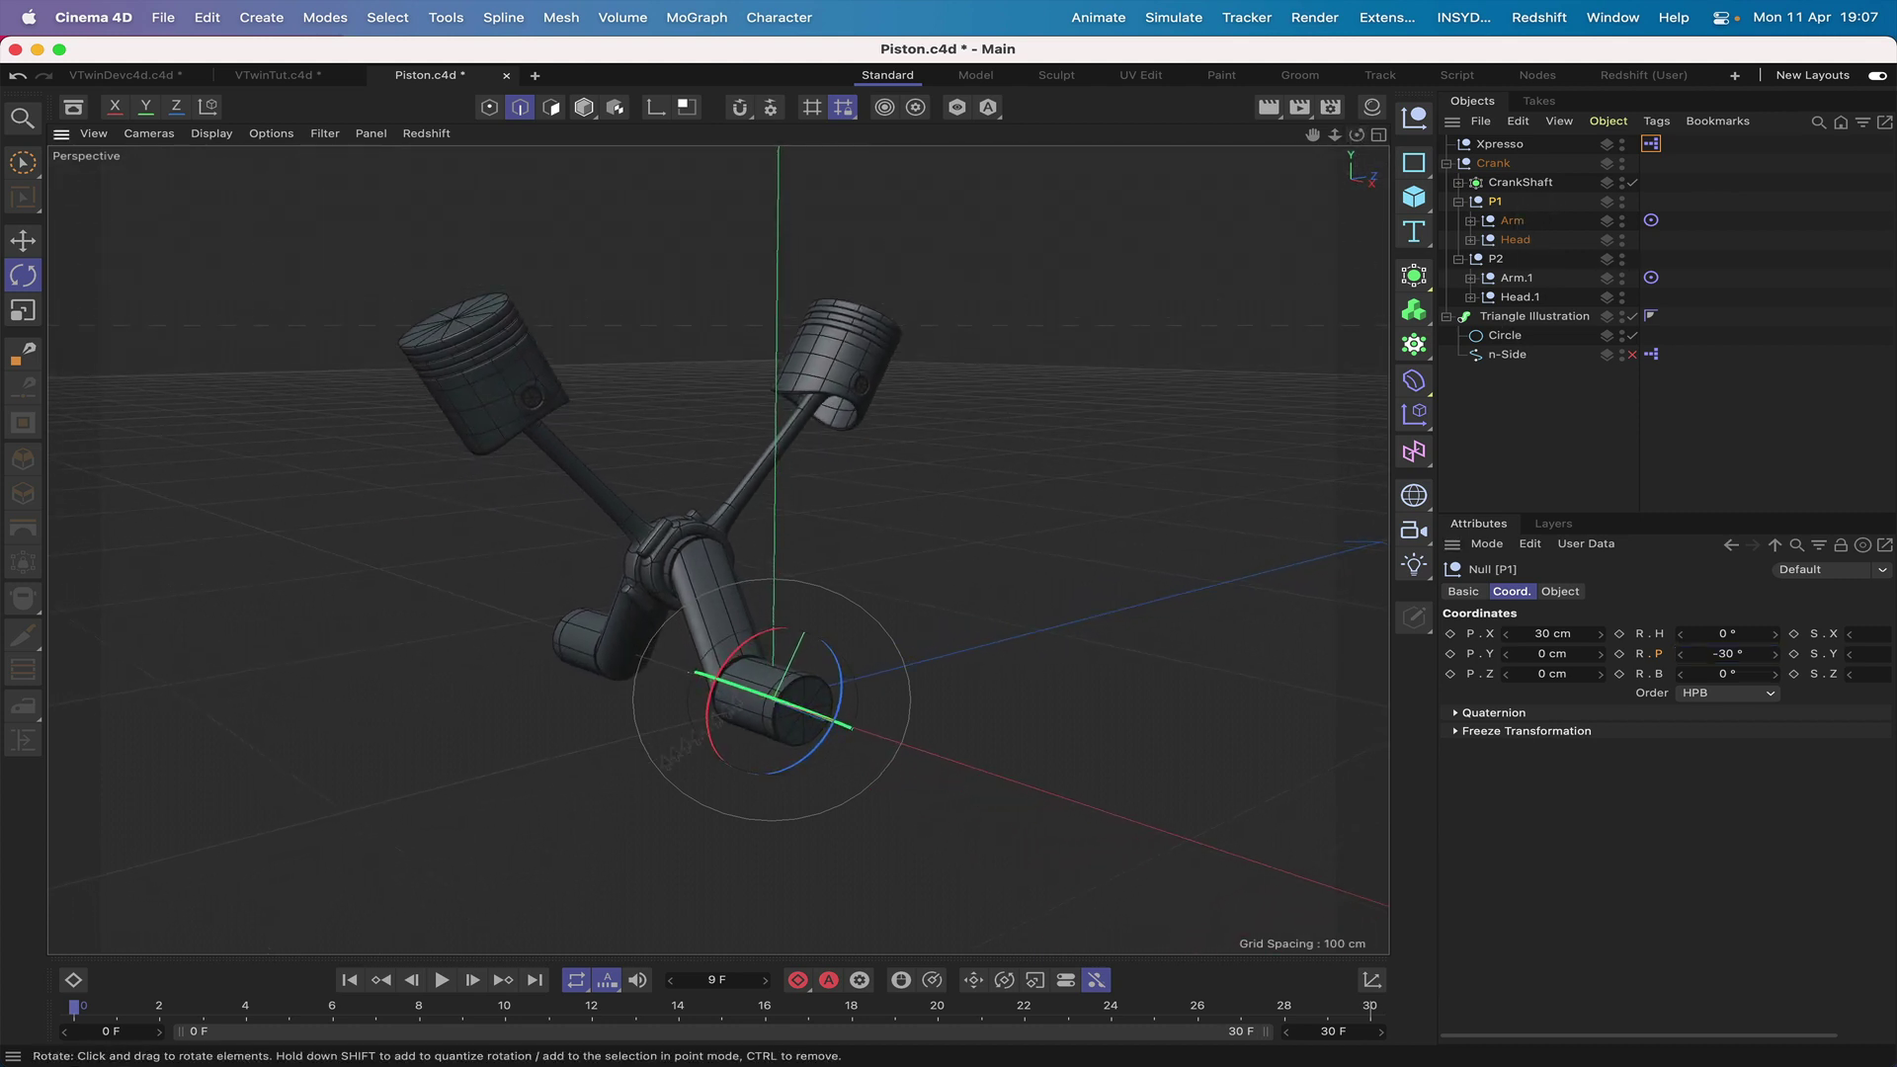
Review the node graph of the Xpresso null's XPresso tag, then close the XPresso Editor.
double_click(1655, 147)
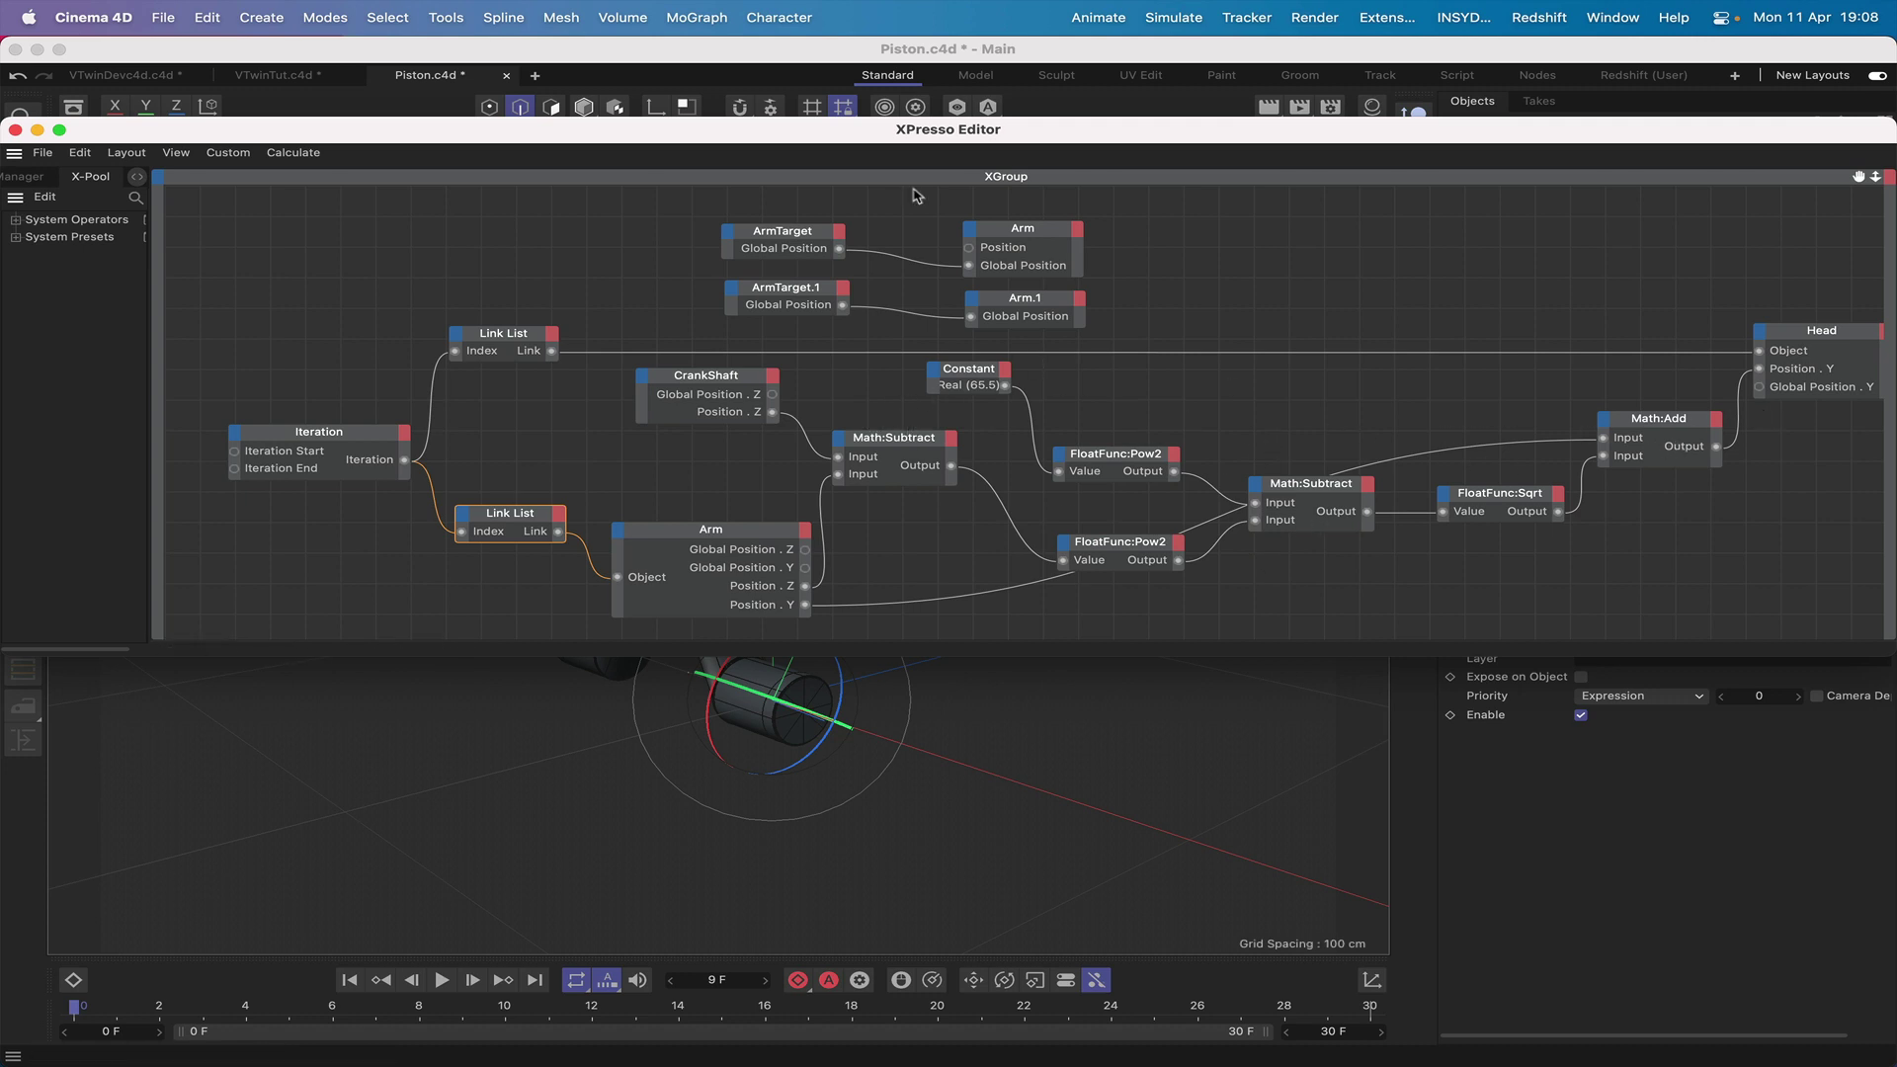
drag(763, 138, 894, 79)
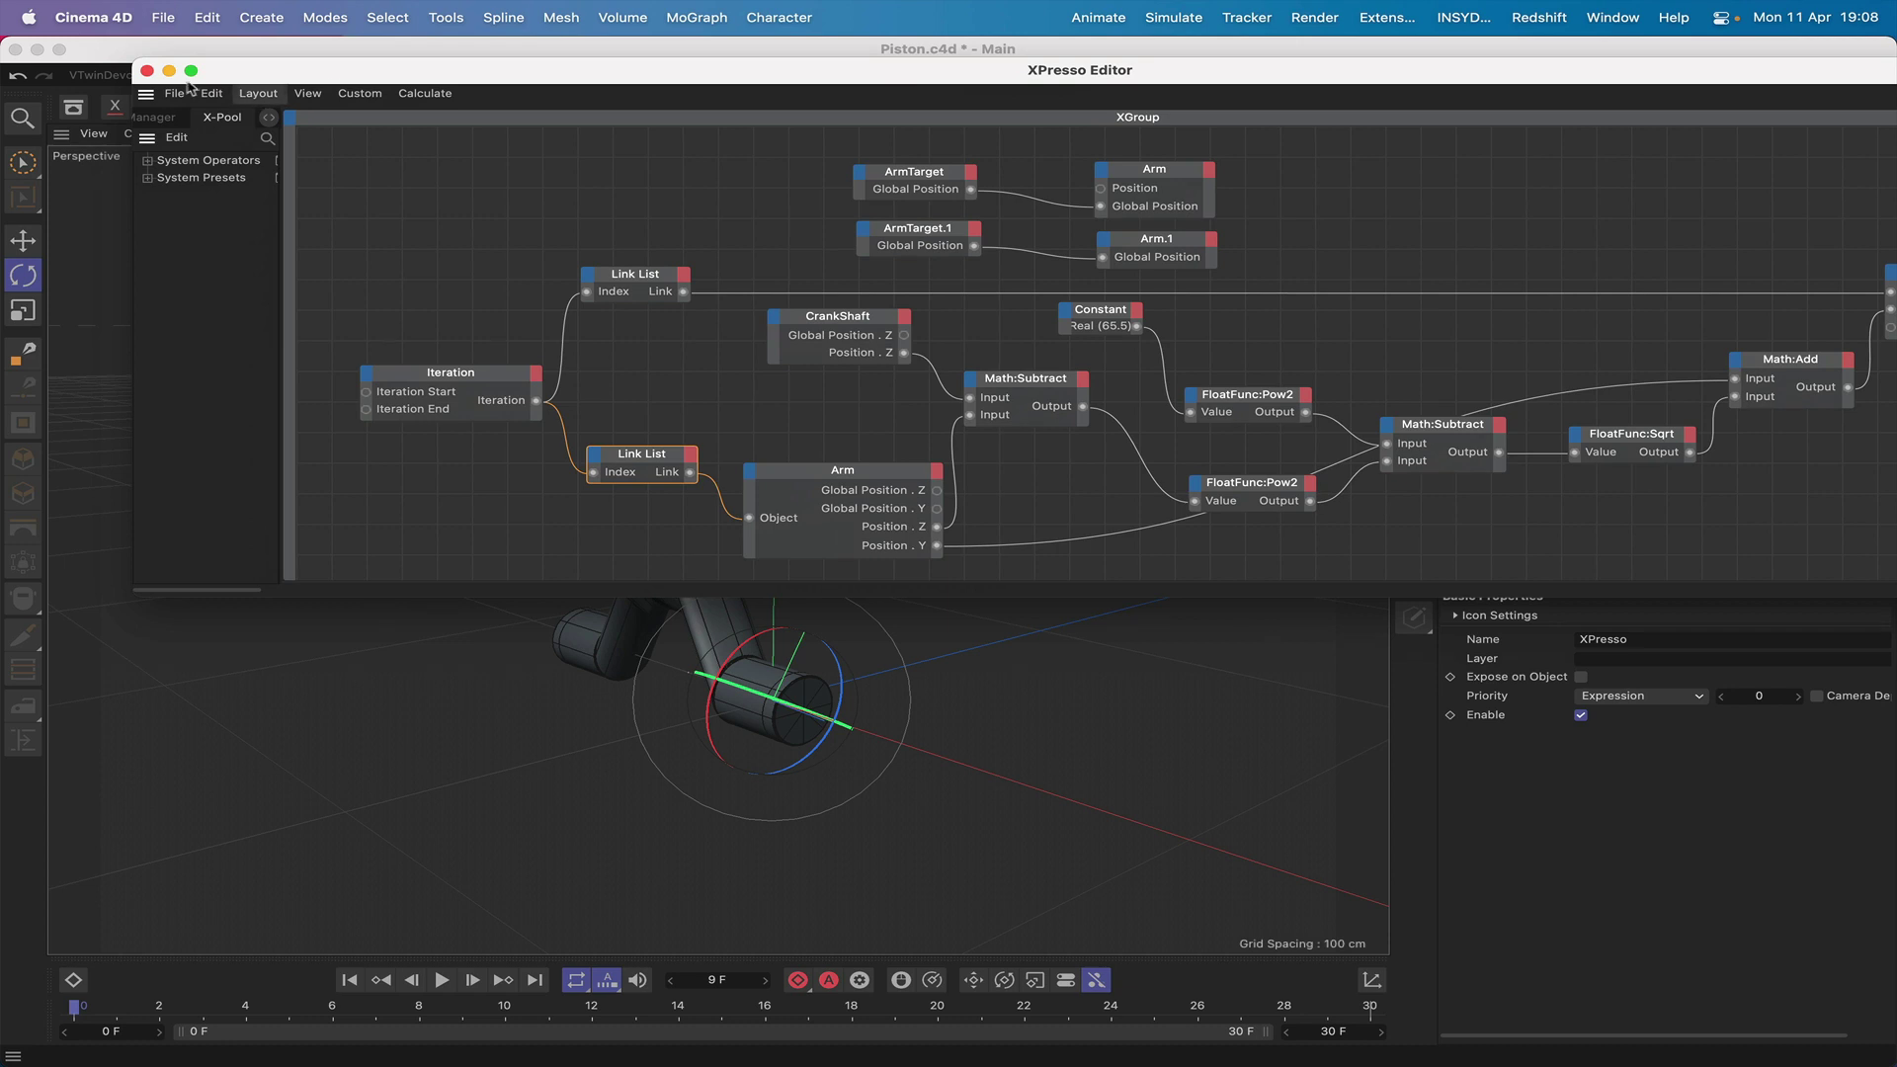
click(146, 71)
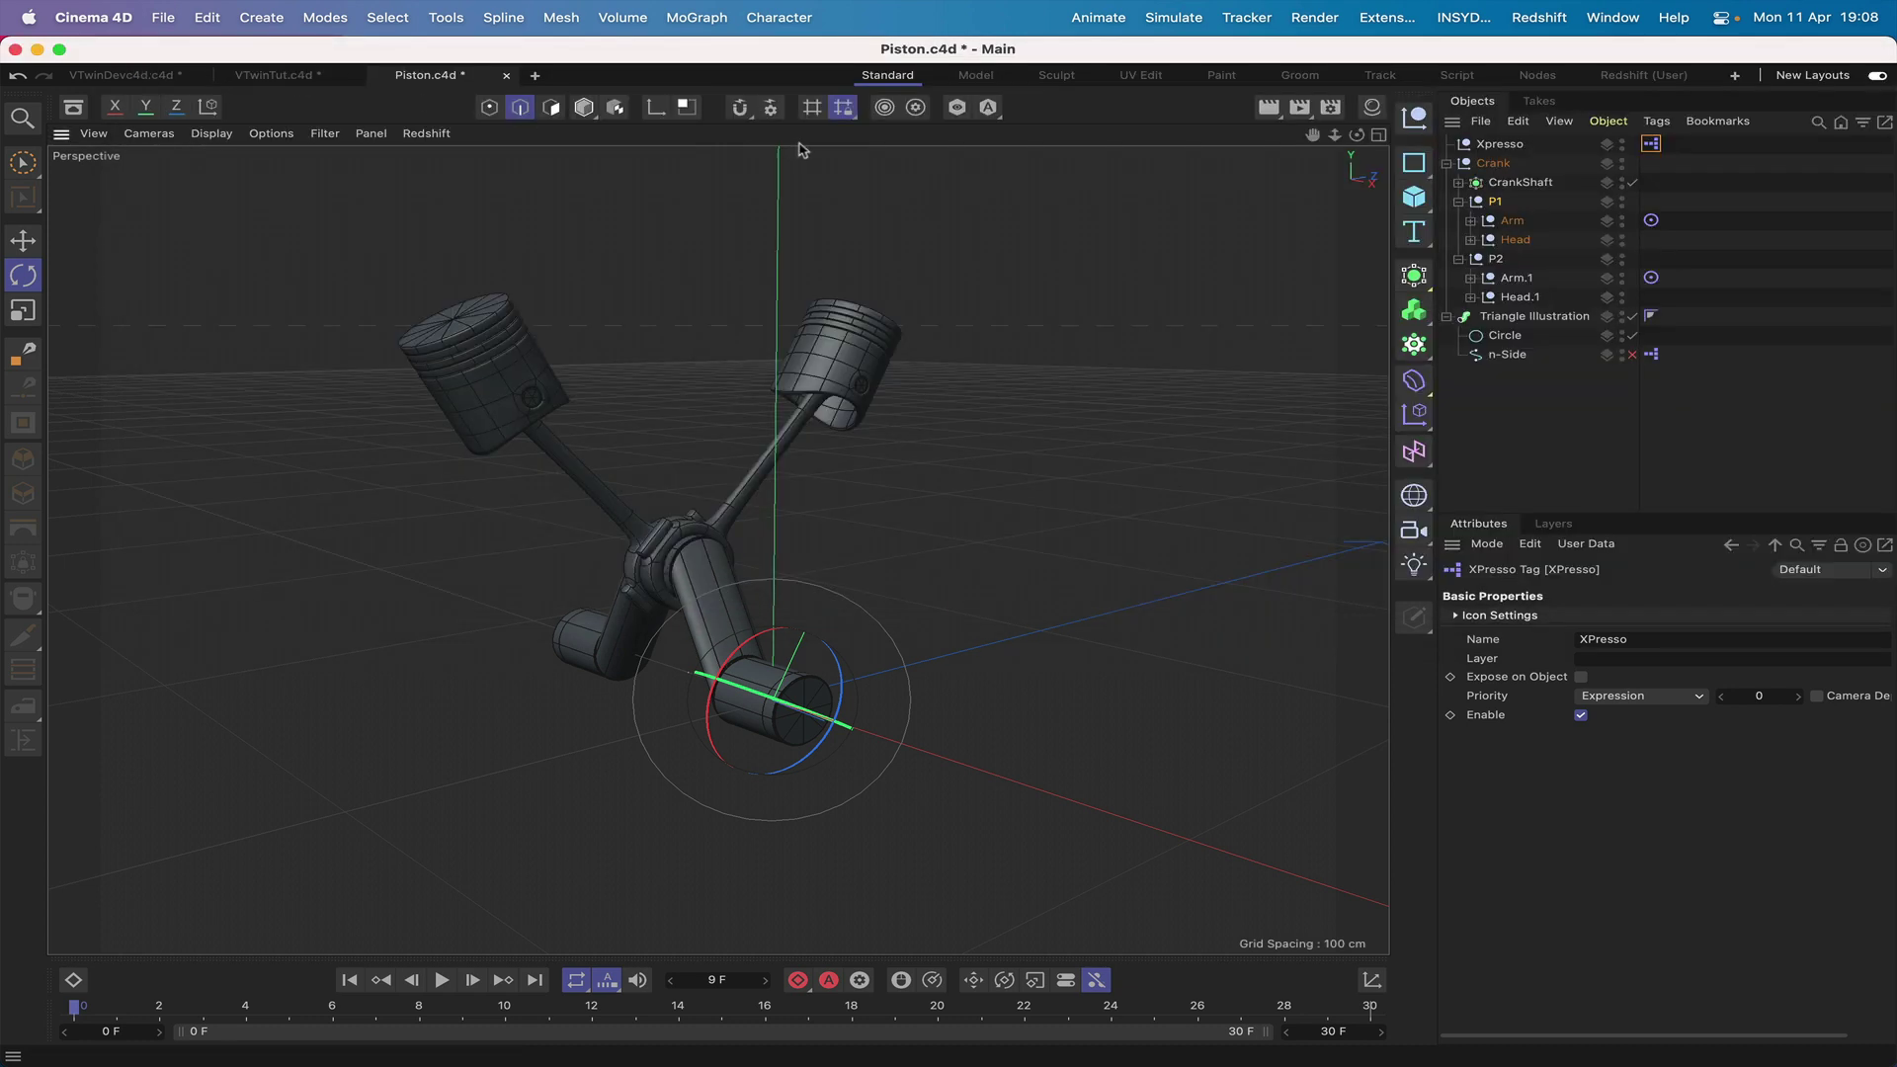
Compare the rotation coordinates of the P1 and P2 nulls.
click(1496, 203)
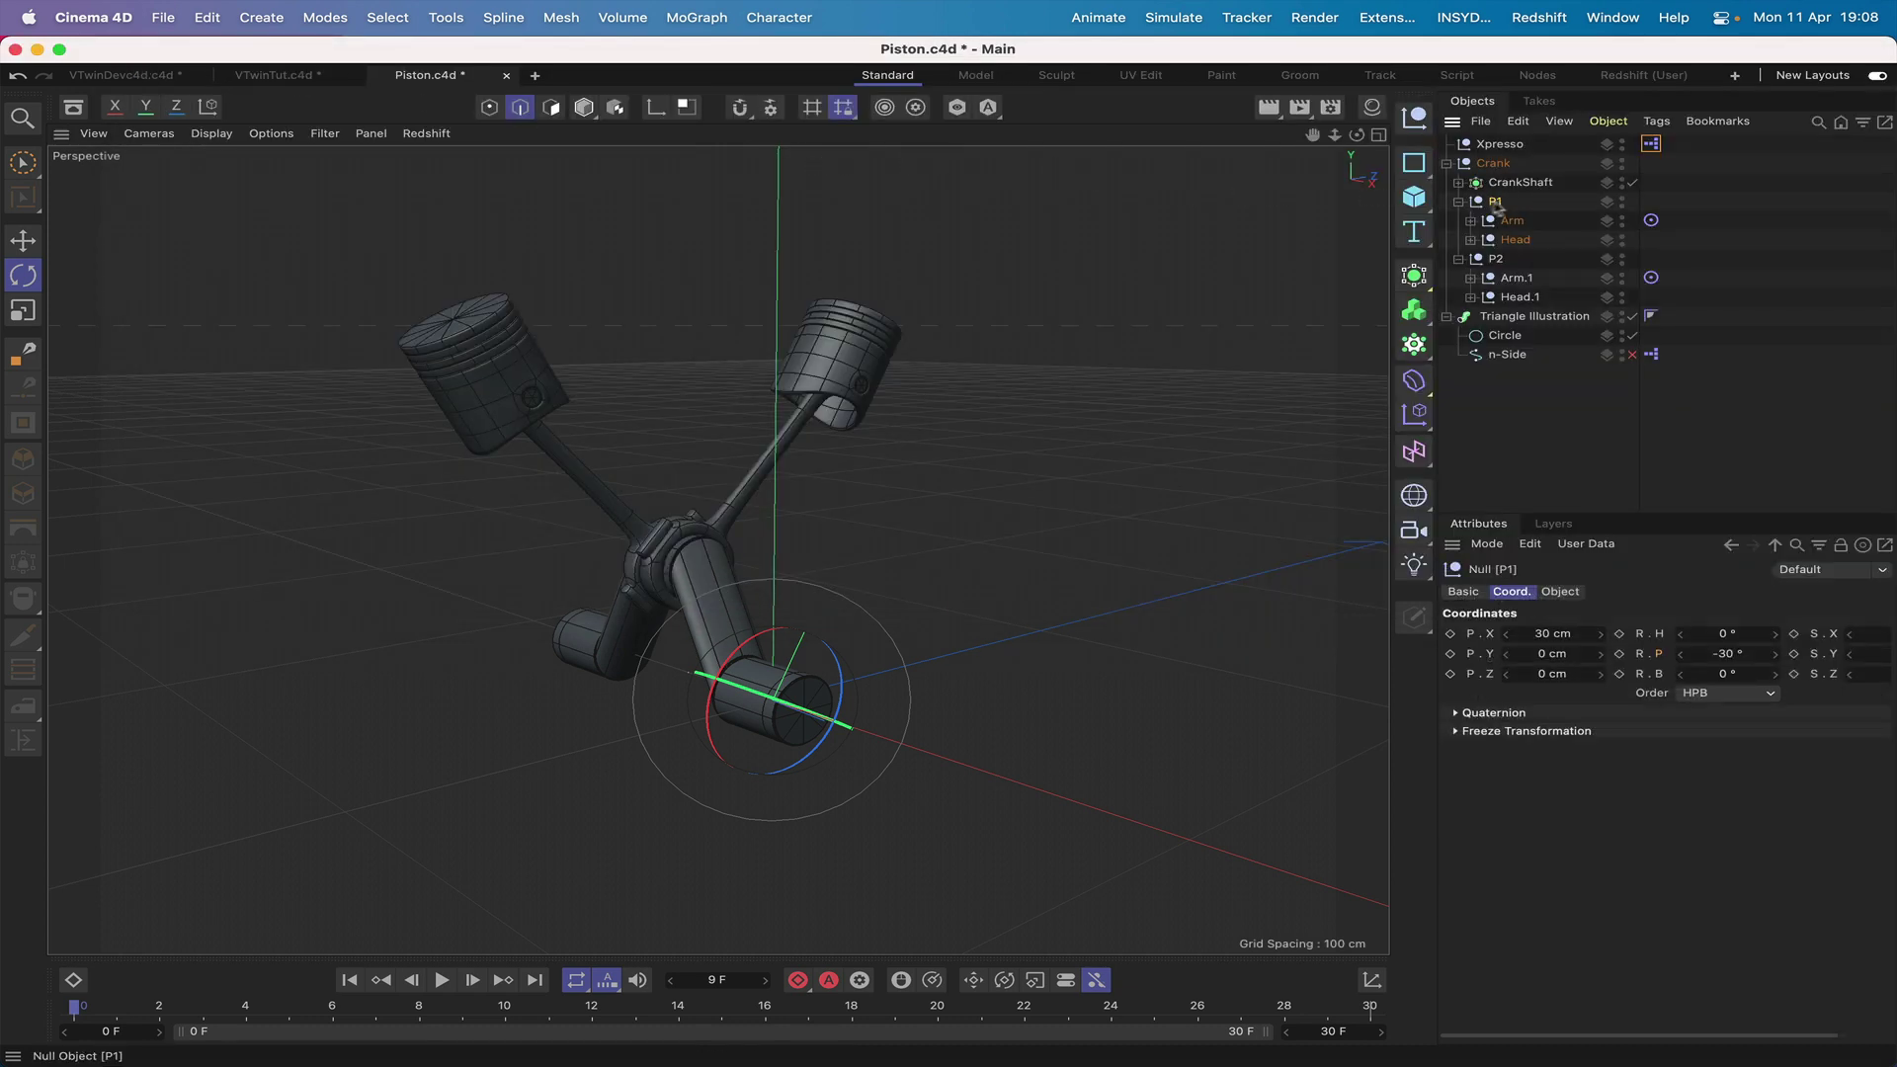
click(1496, 260)
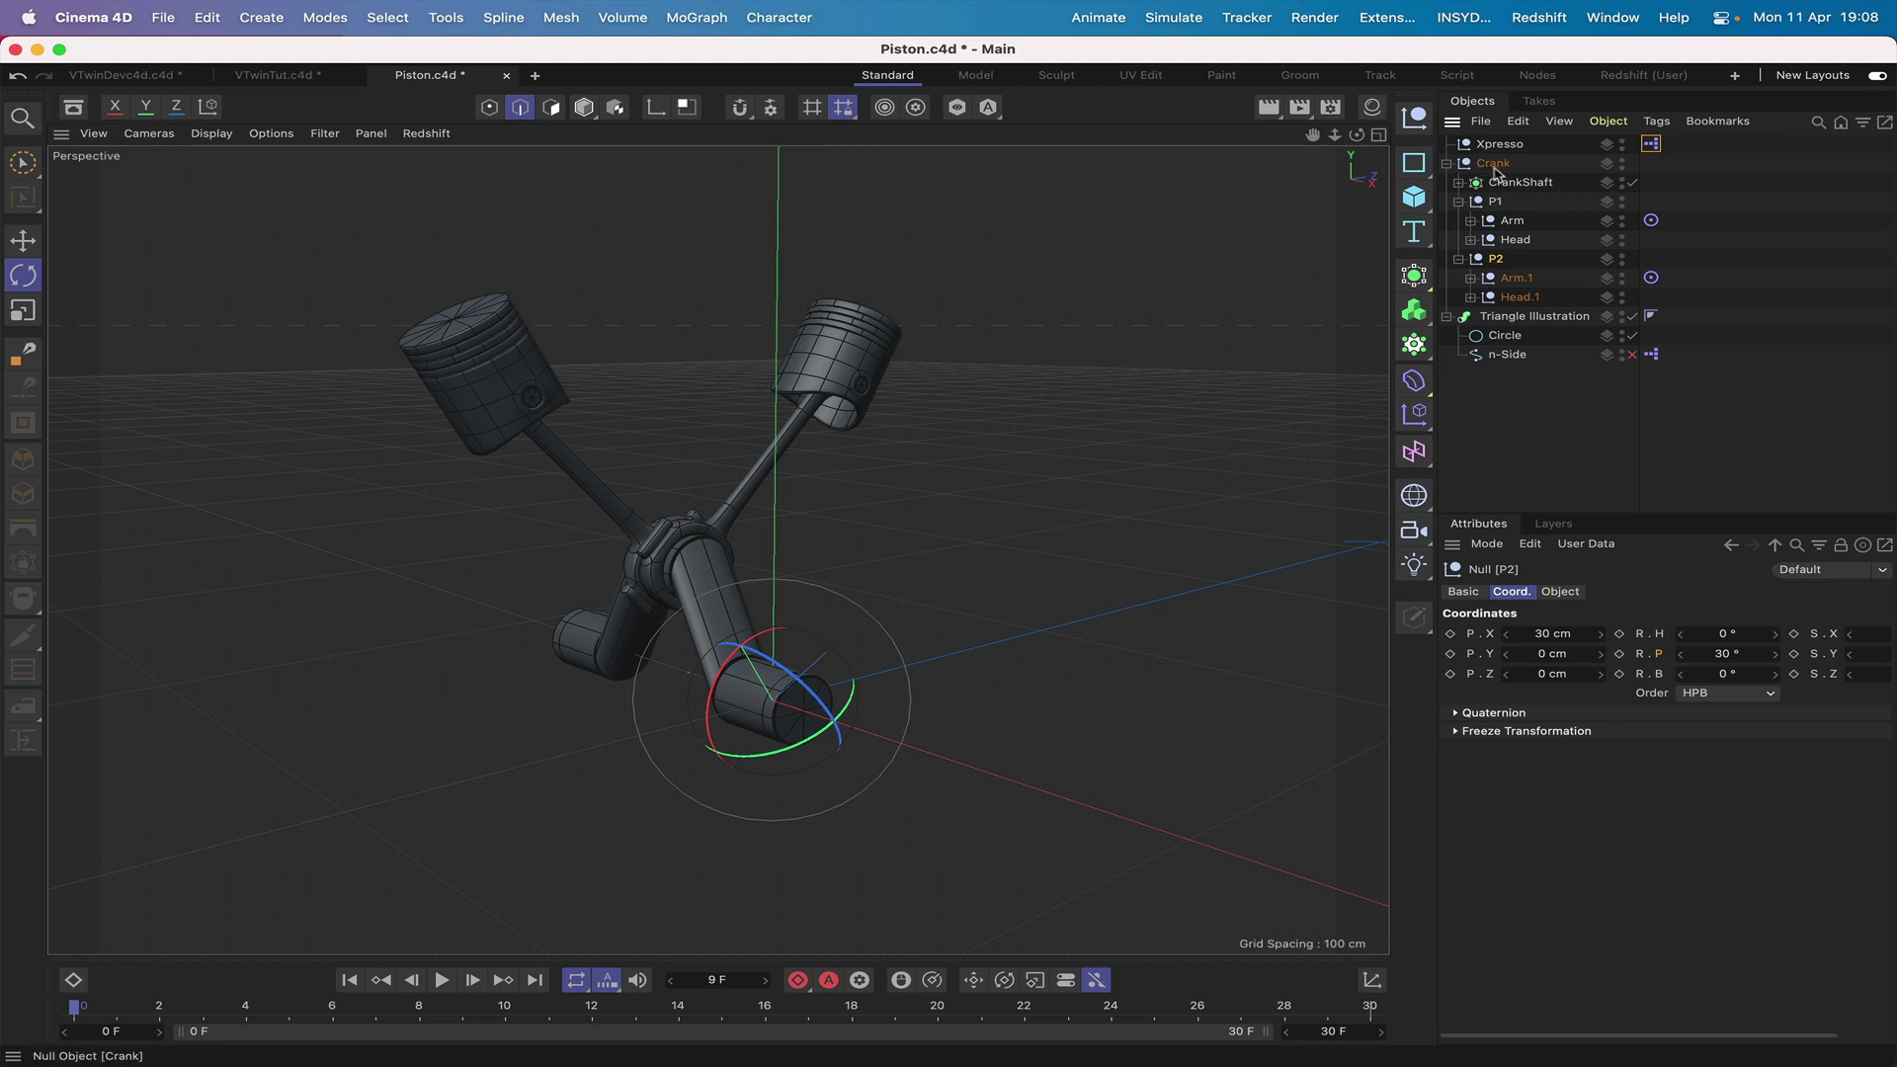
click(1498, 203)
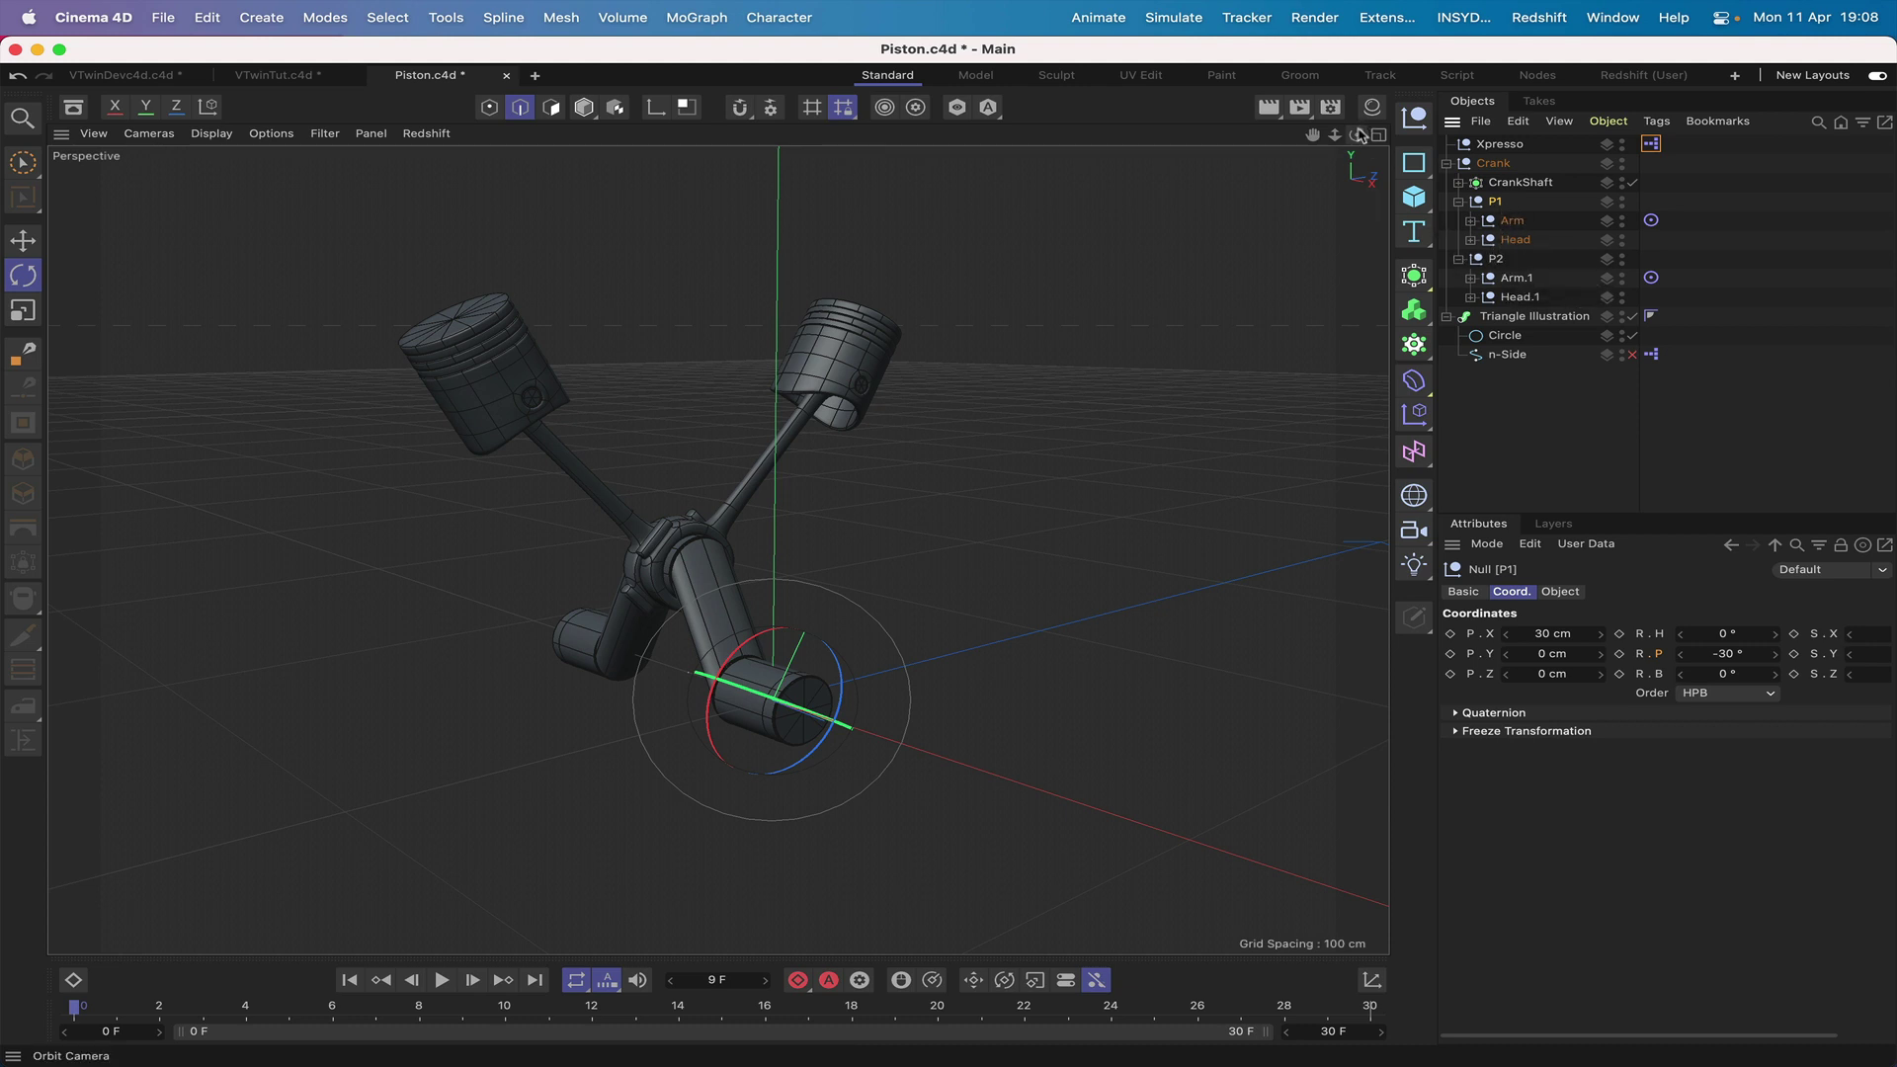
Deselect all objects and play the animation to check the V-twin piston motion.
mouse_move(1358, 136)
mouse_down()
mouse_move(1320, 95)
mouse_move(1379, 141)
mouse_up()
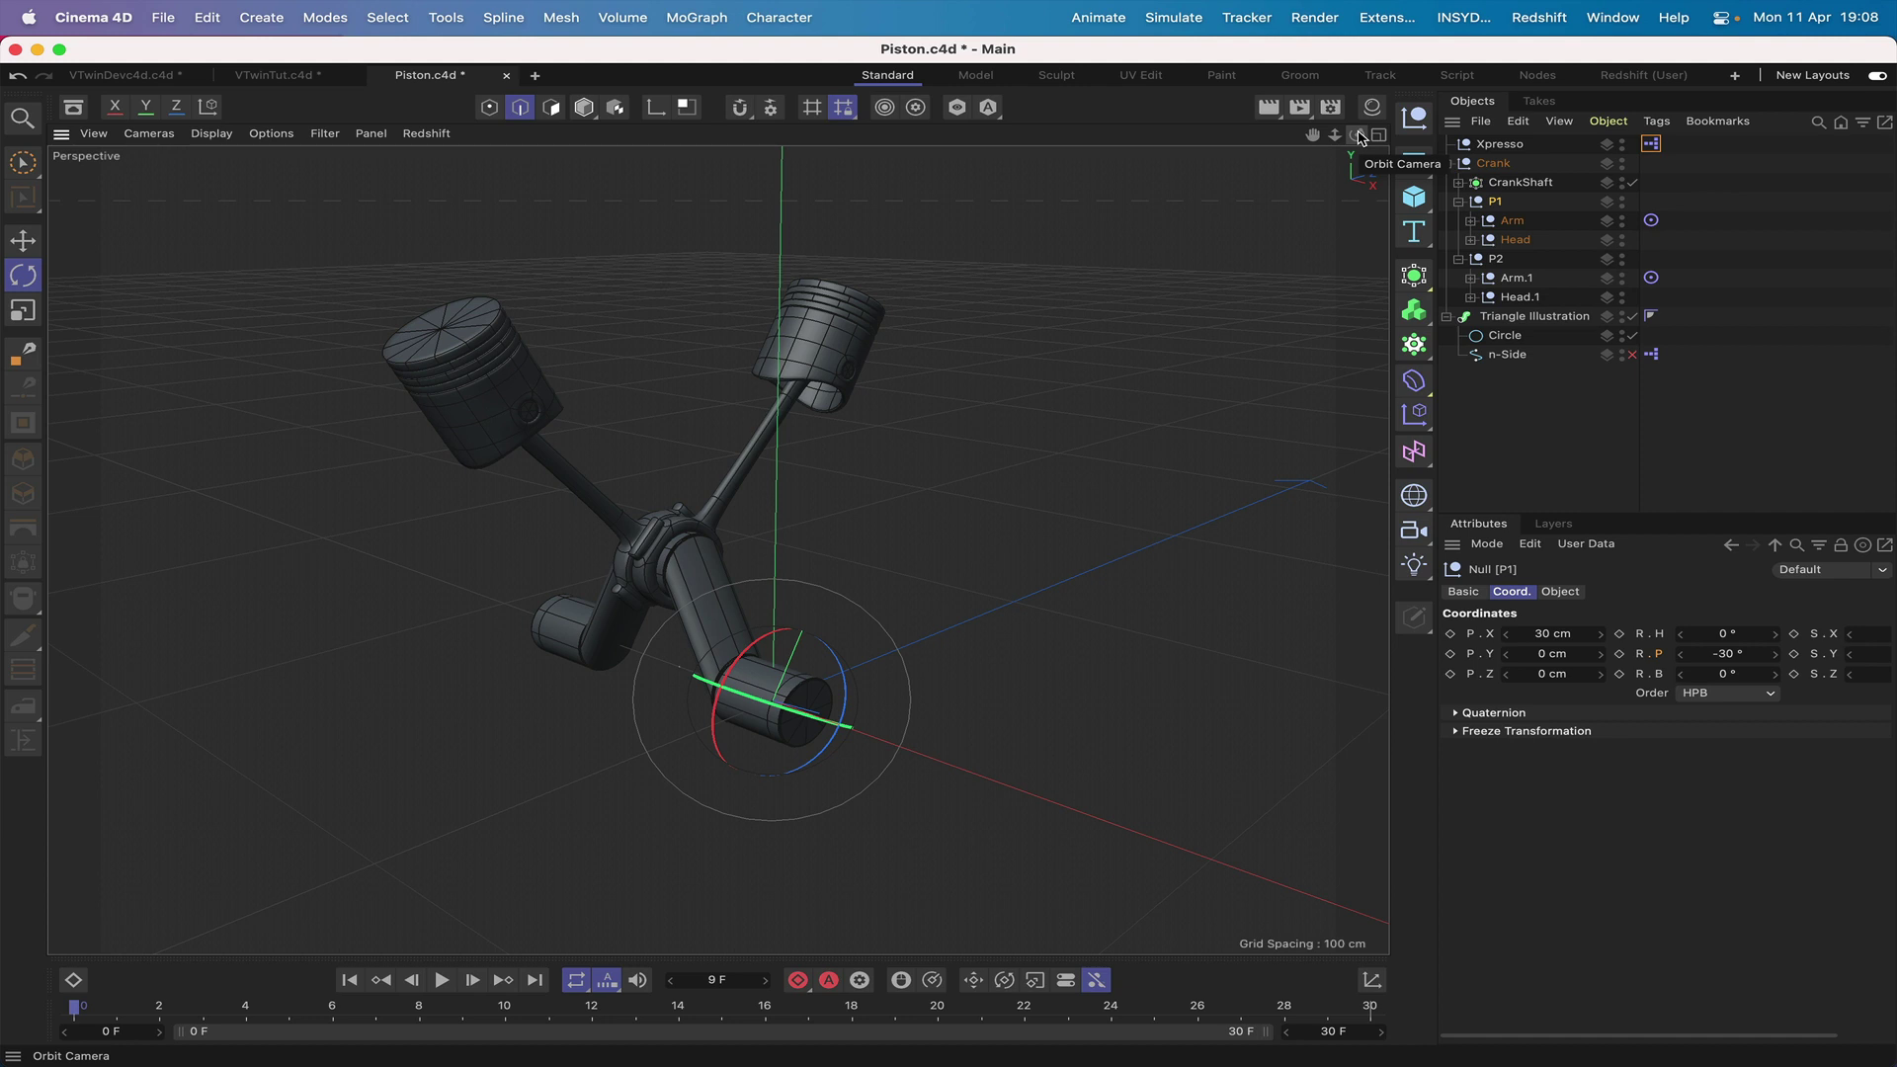
click(1515, 413)
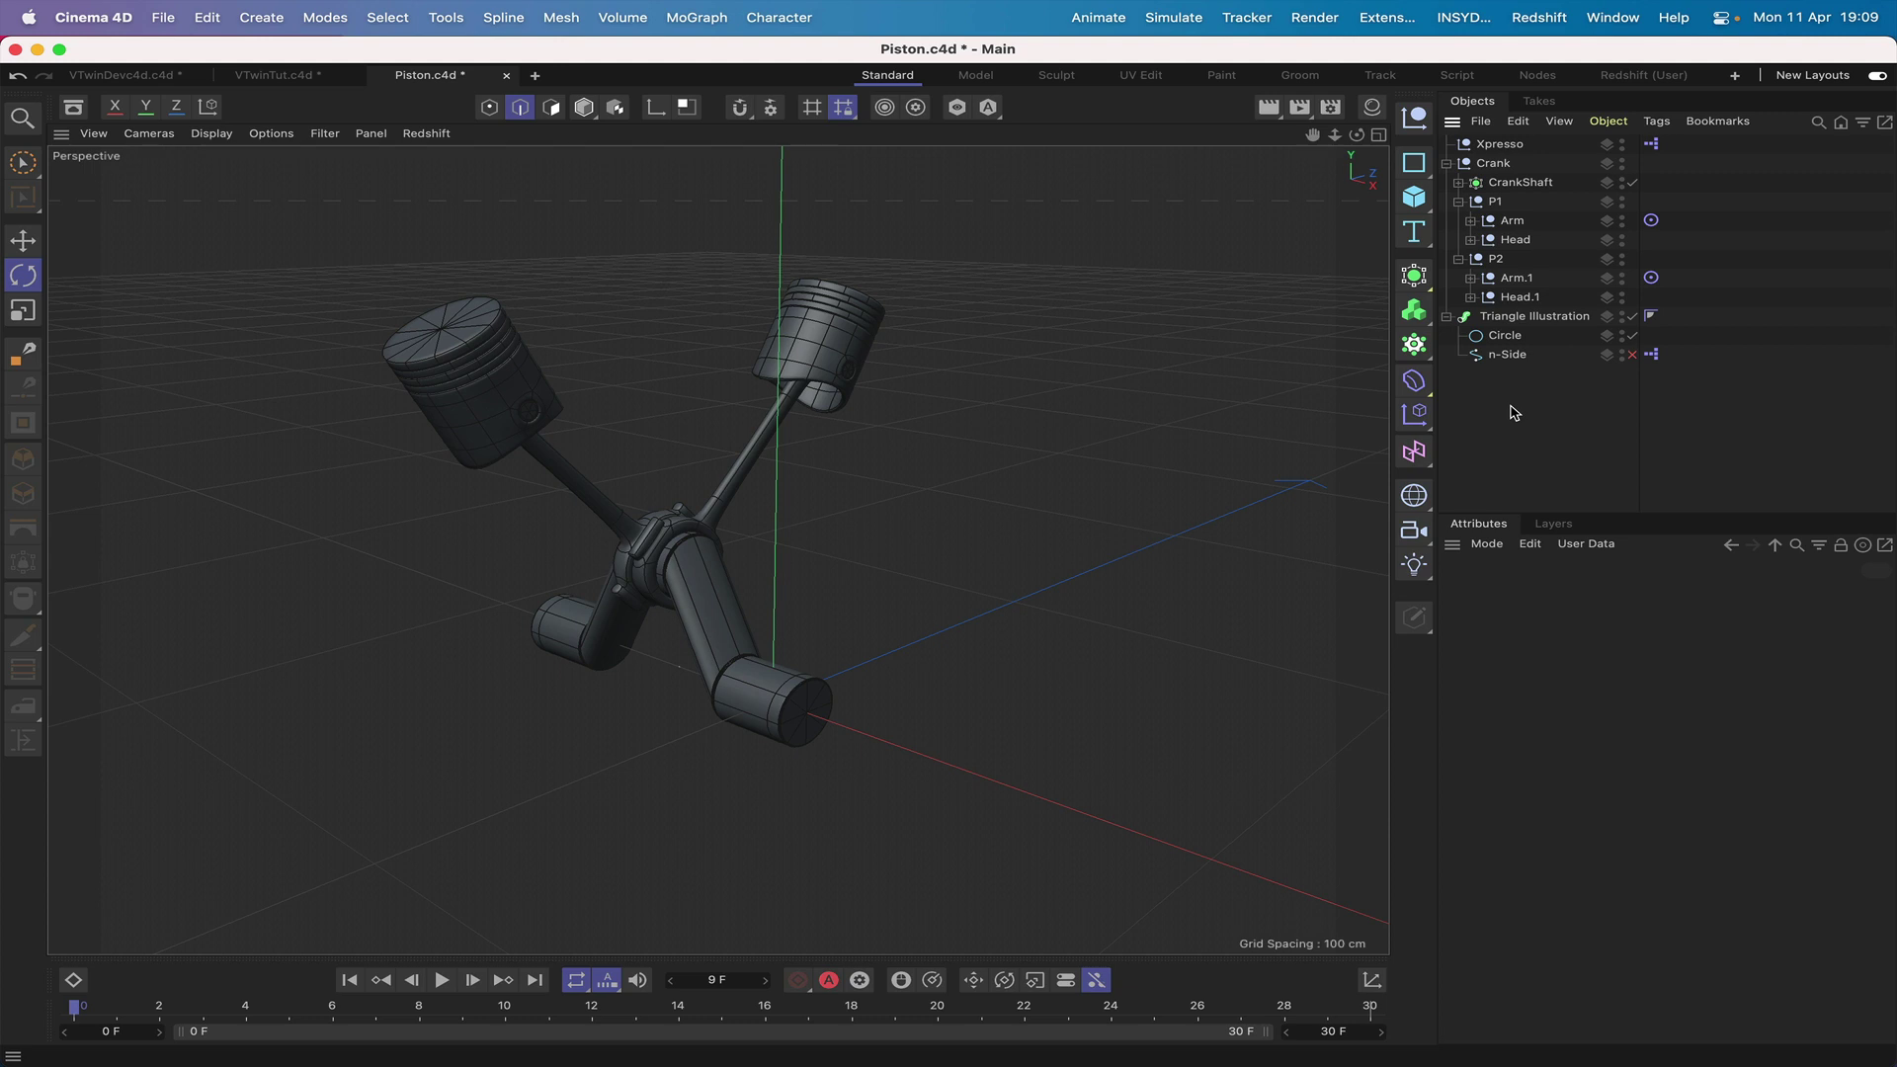
click(441, 982)
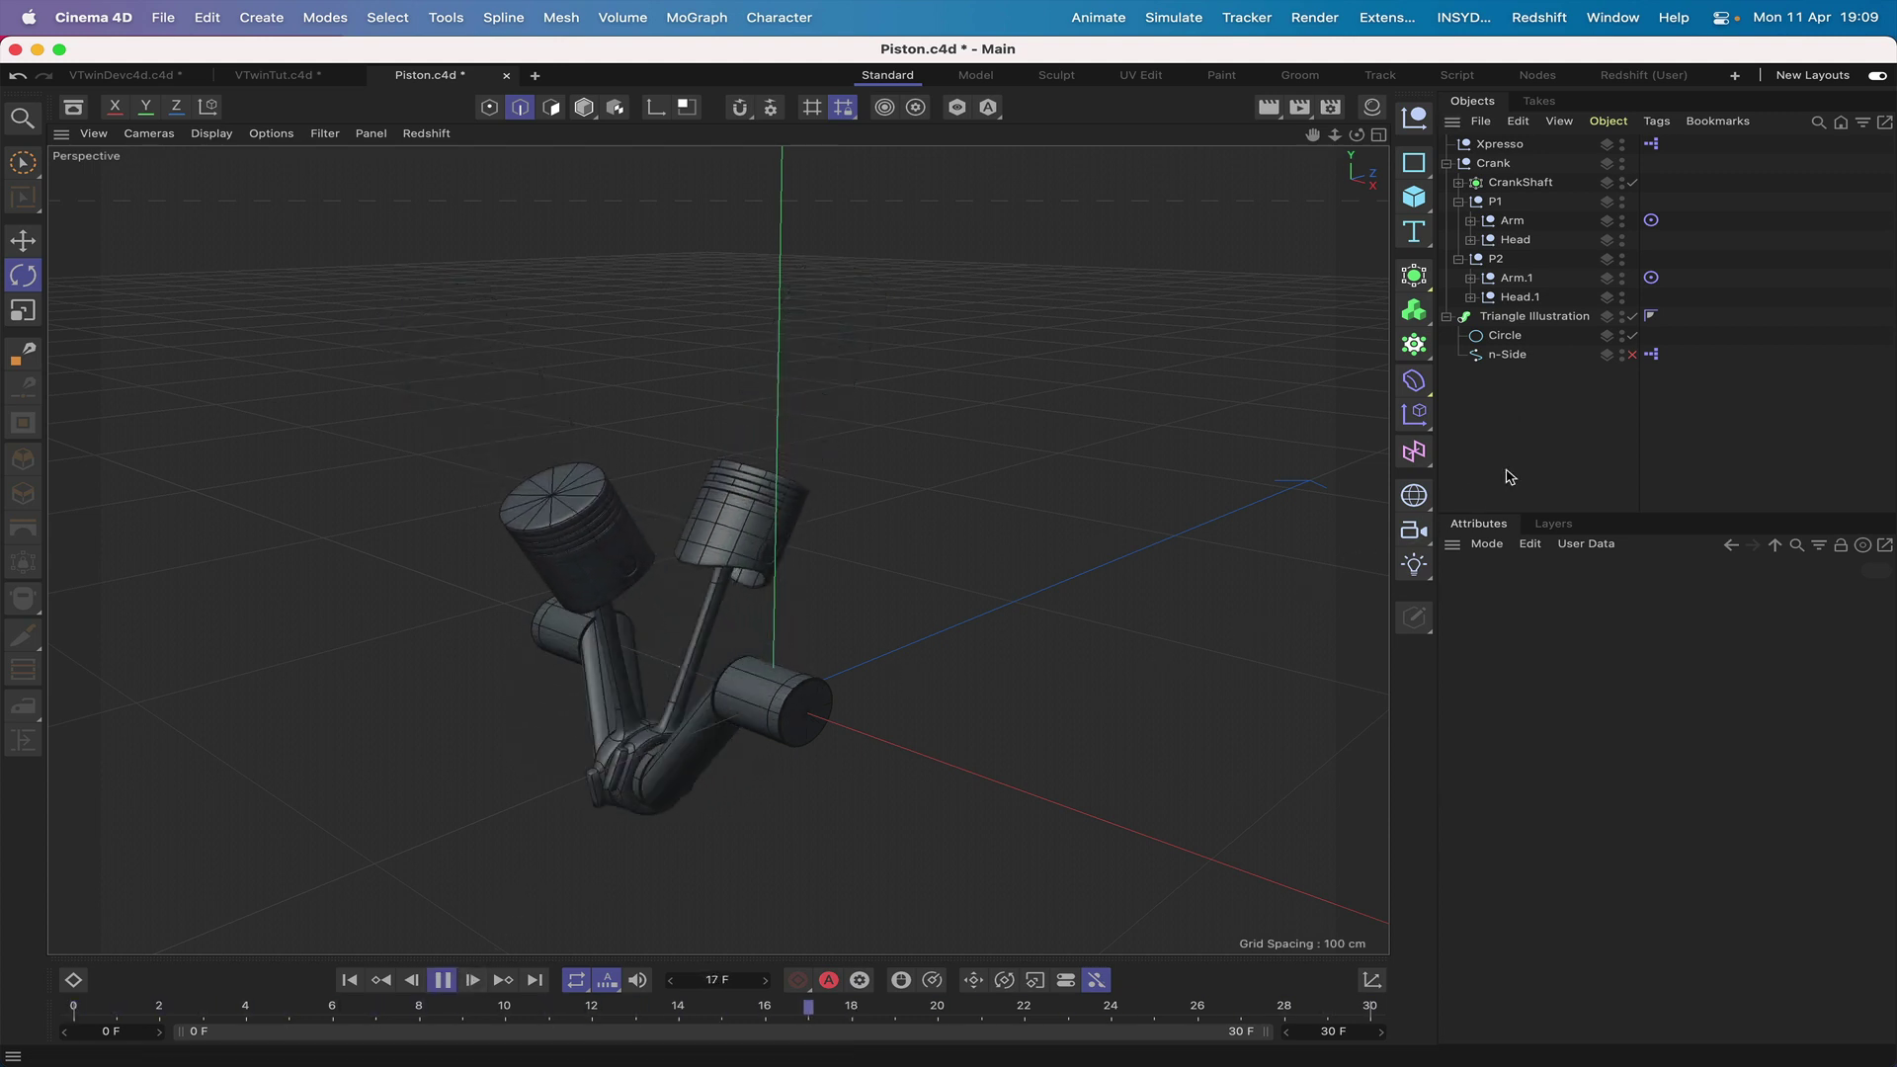